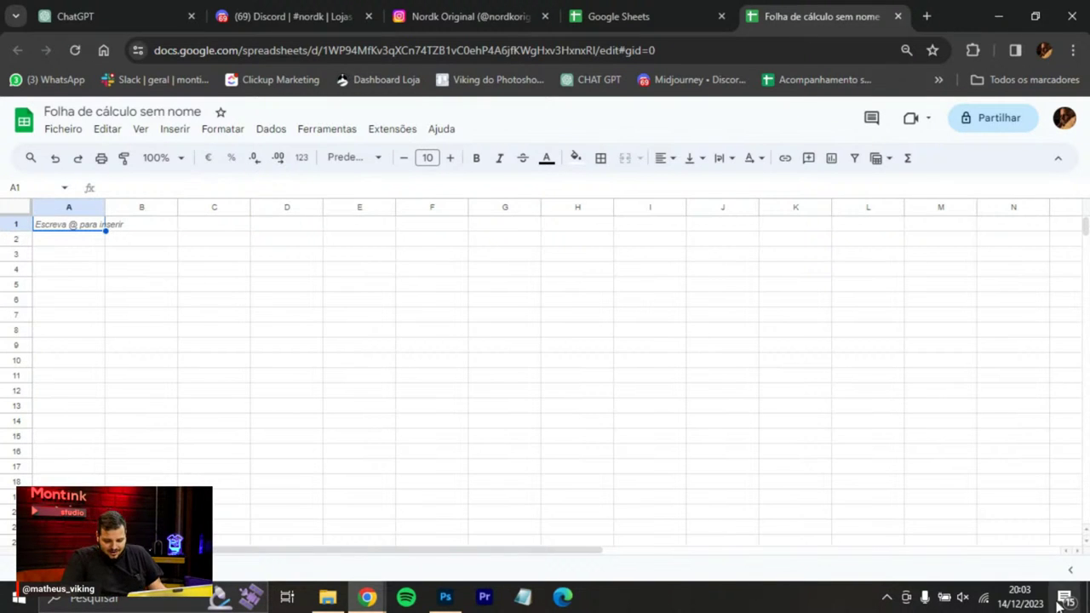
Check the December 2023 calendar and enter the date 18/12/2023 in cell A1.
{"action": "left_click", "coordinate": [1026, 598]}
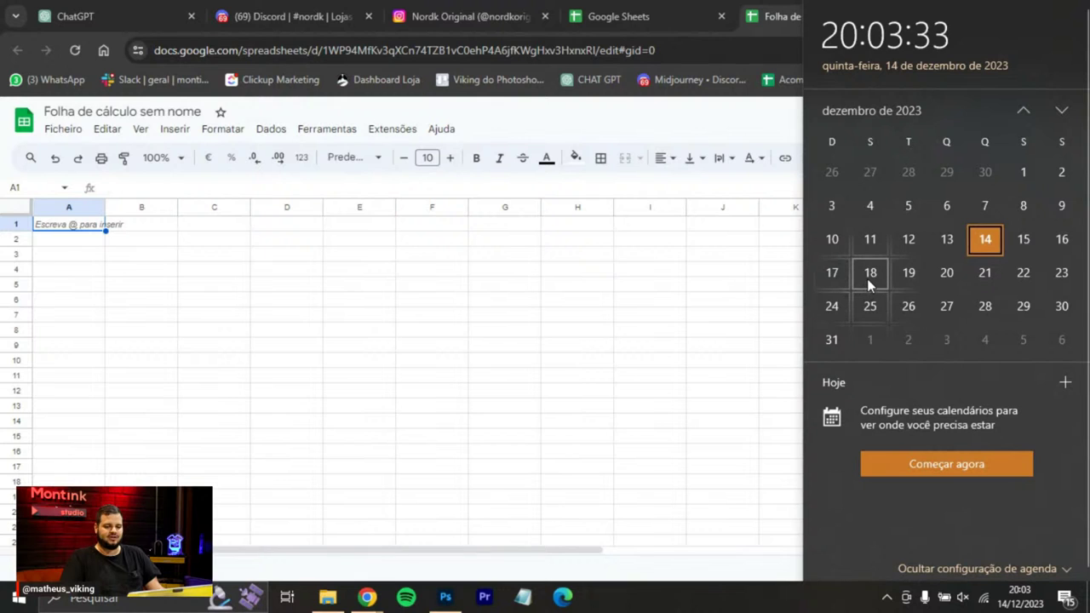
{"action": "left_click", "coordinate": [86, 228]}
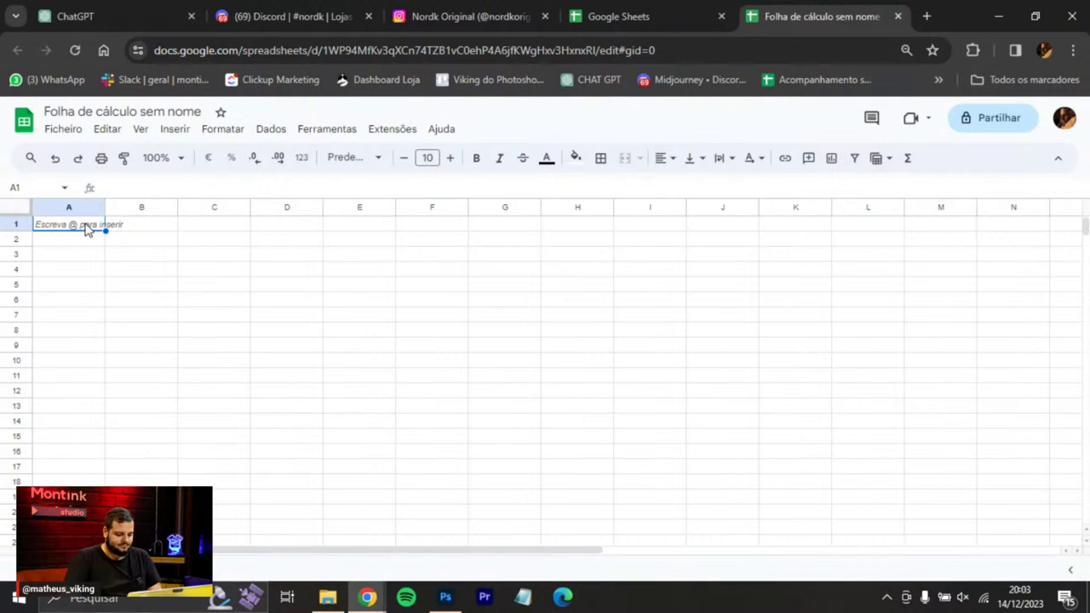
{"action": "type", "text": "18"}
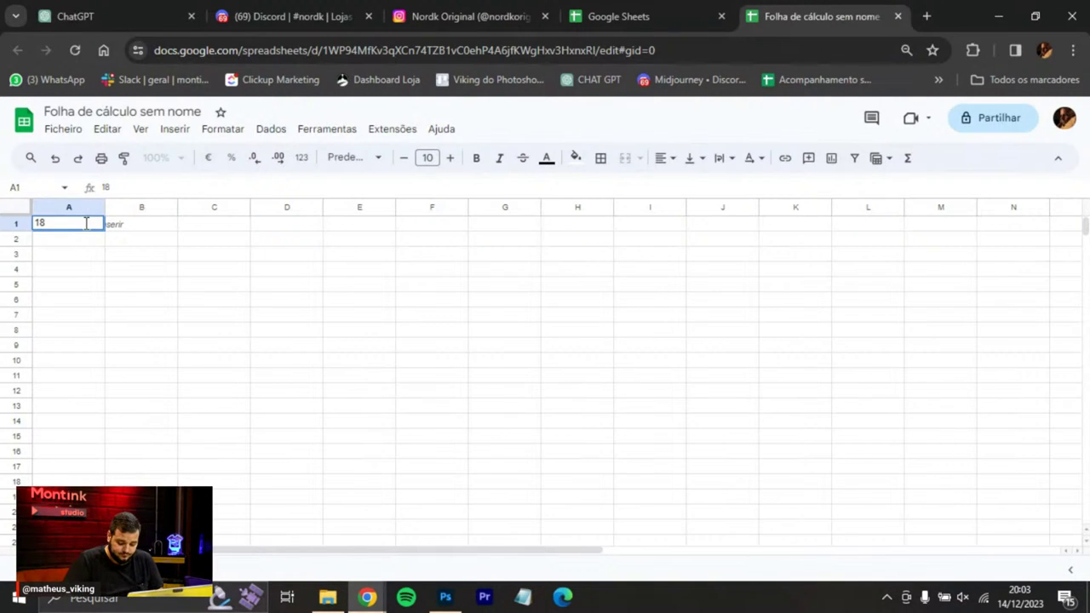
{"action": "type", "text": "/12/2023"}
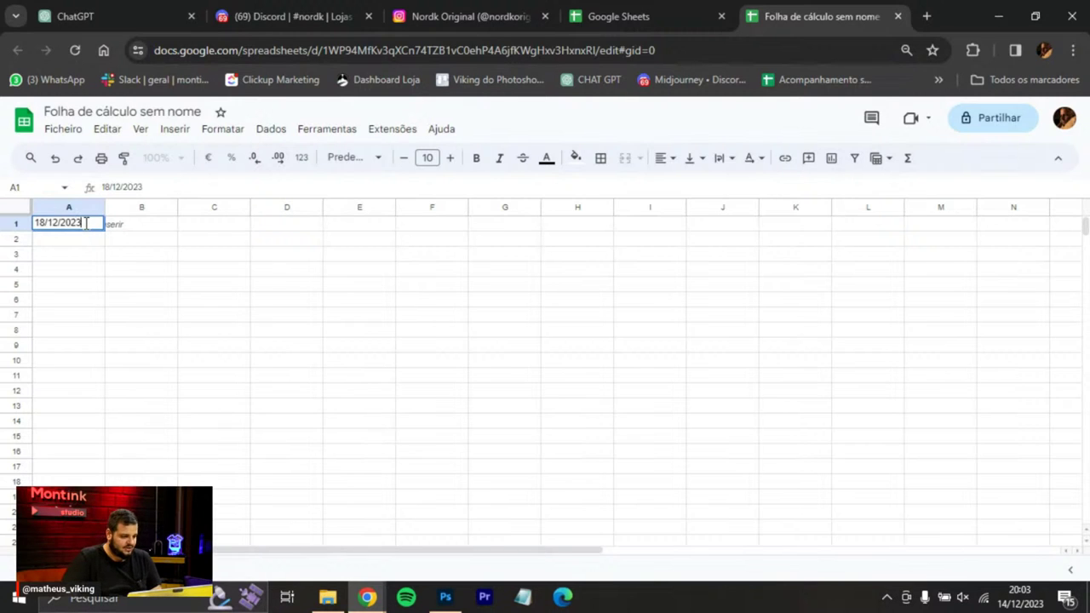
{"action": "left_click", "coordinate": [96, 240]}
Extend the date series from A1 down to A9, and clear A8:A9 so the dates end at 24/12/2023.
{"action": "left_click", "coordinate": [95, 227]}
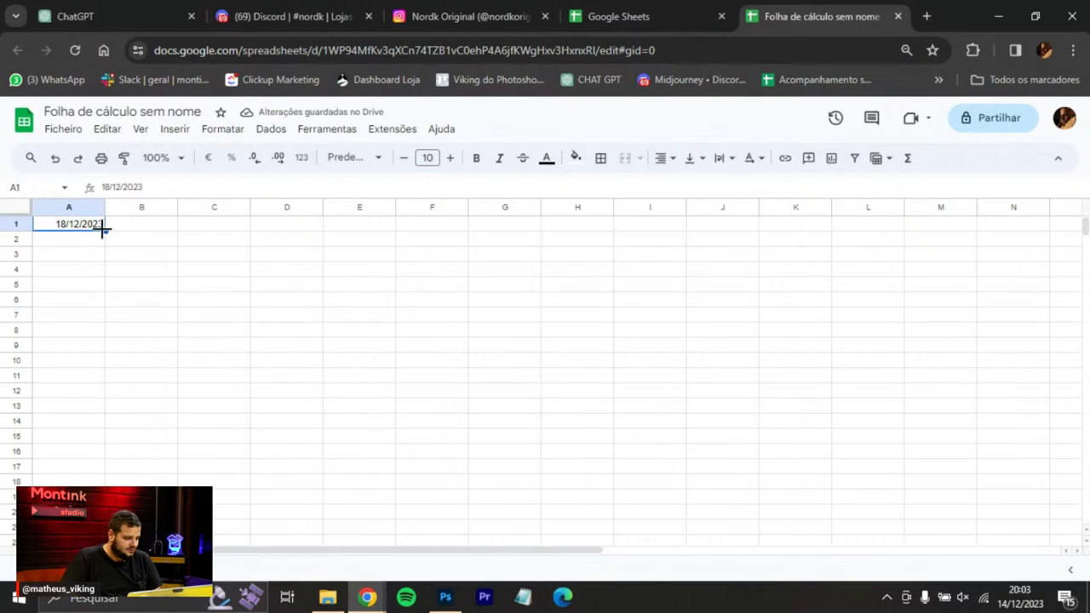
{"action": "left_click_drag", "start_coordinate": [106, 231], "coordinate": [104, 355]}
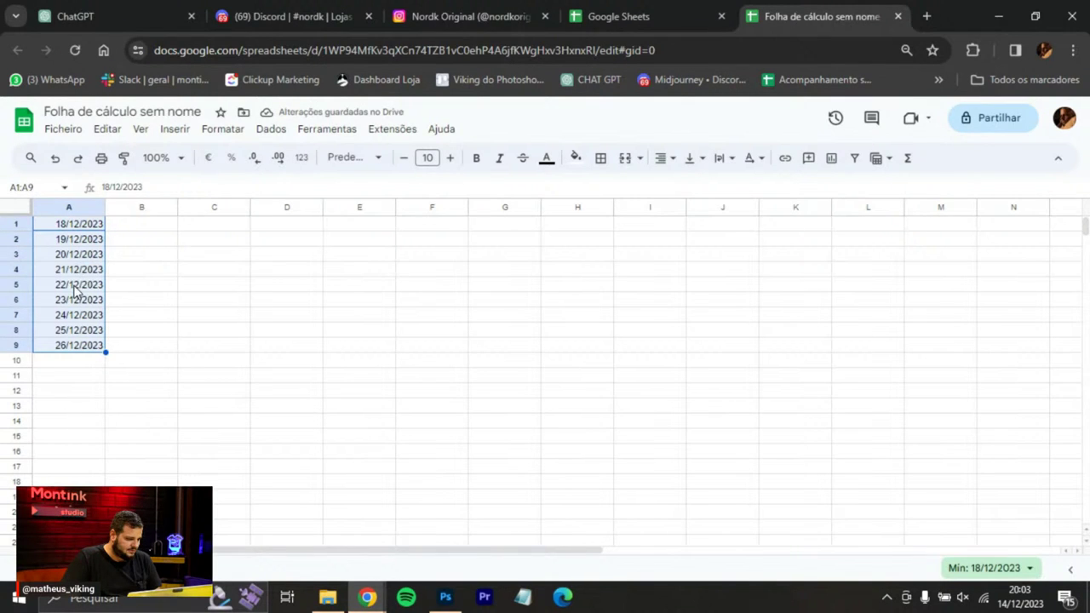
{"action": "left_click", "coordinate": [75, 321]}
{"action": "left_click", "coordinate": [81, 330]}
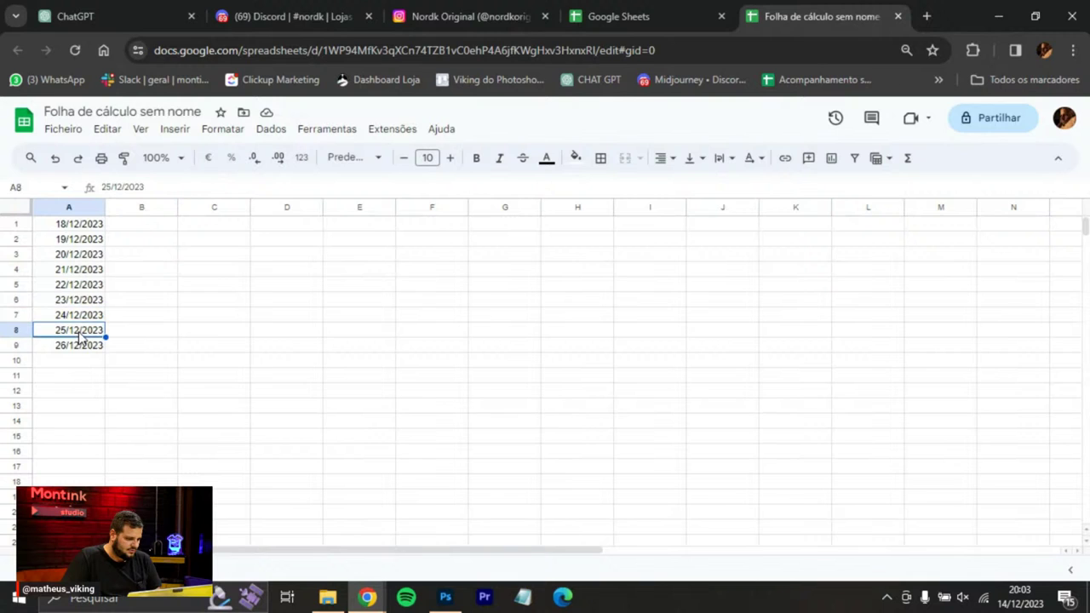
{"action": "left_click_drag", "start_coordinate": [81, 331], "coordinate": [83, 349]}
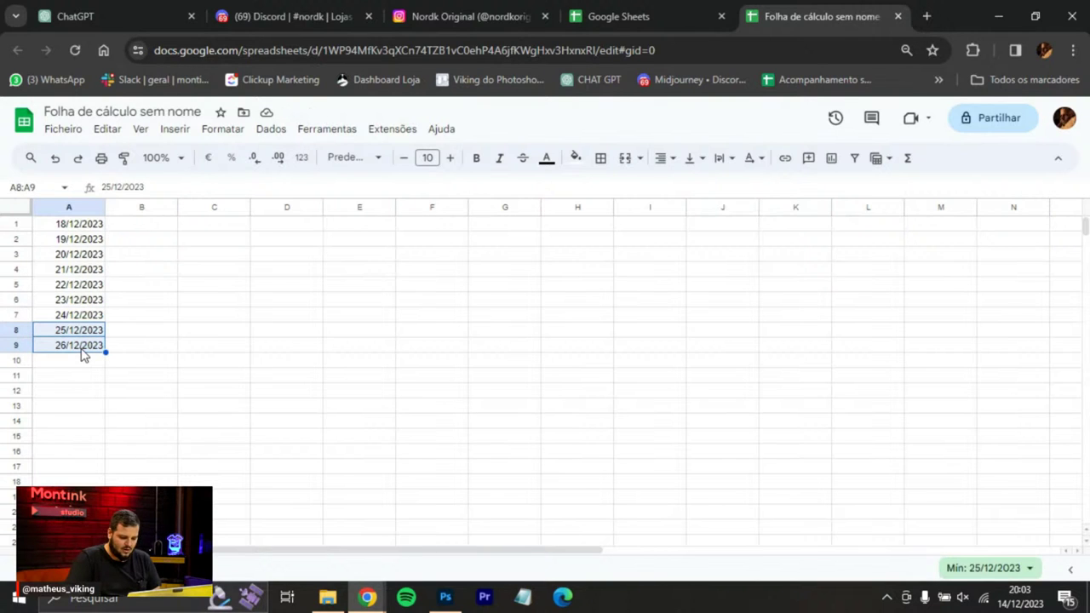
{"action": "key", "text": "Delete"}
Enter "Conteúdo" in cell B1, next to the first date.
{"action": "left_click", "coordinate": [143, 228]}
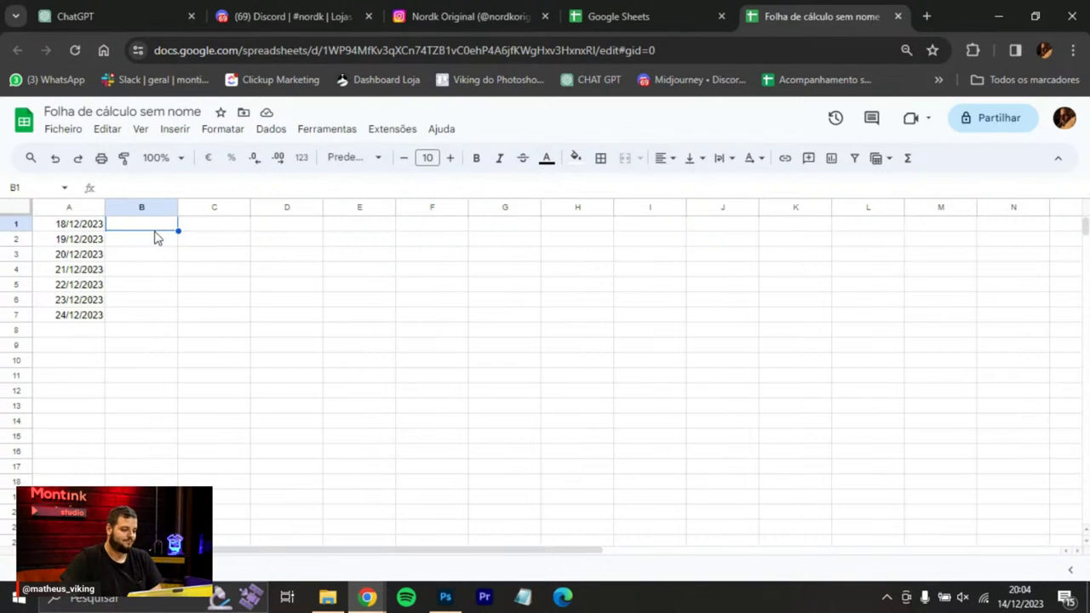
{"action": "type", "text": "Contepudo"}
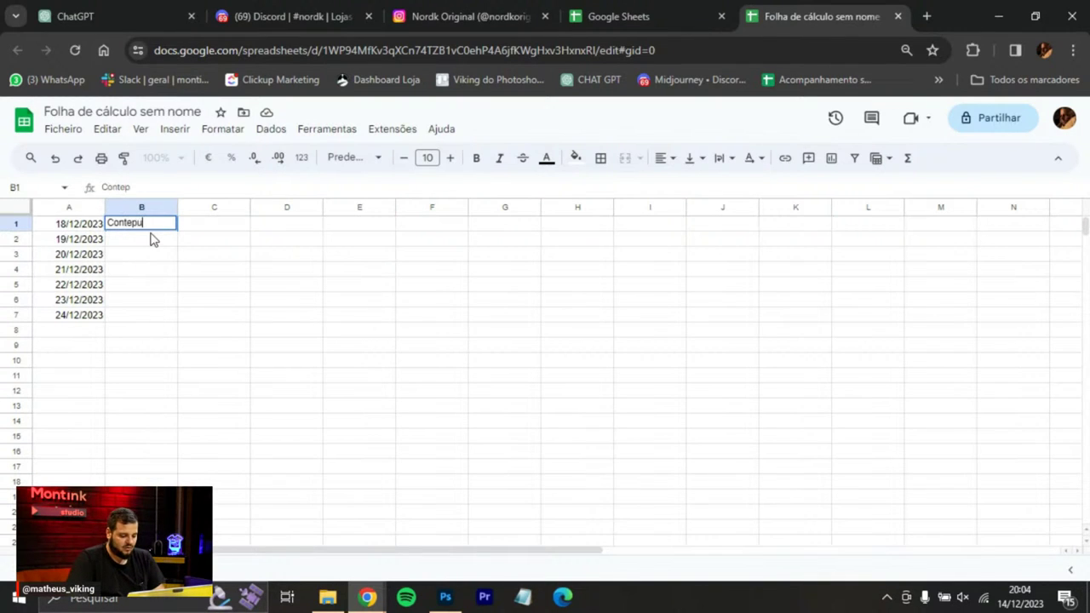
{"action": "key", "text": "Left"}
{"action": "key", "text": "Left"}
{"action": "key", "text": "BackSpace"}
{"action": "type", "text": "ú"}
{"action": "left_click", "coordinate": [151, 243]}
Copy the "Conteúdo" entry from B1 into cells B3, B5 and B7.
{"action": "left_click", "coordinate": [153, 226]}
{"action": "key", "text": "ctrl+c"}
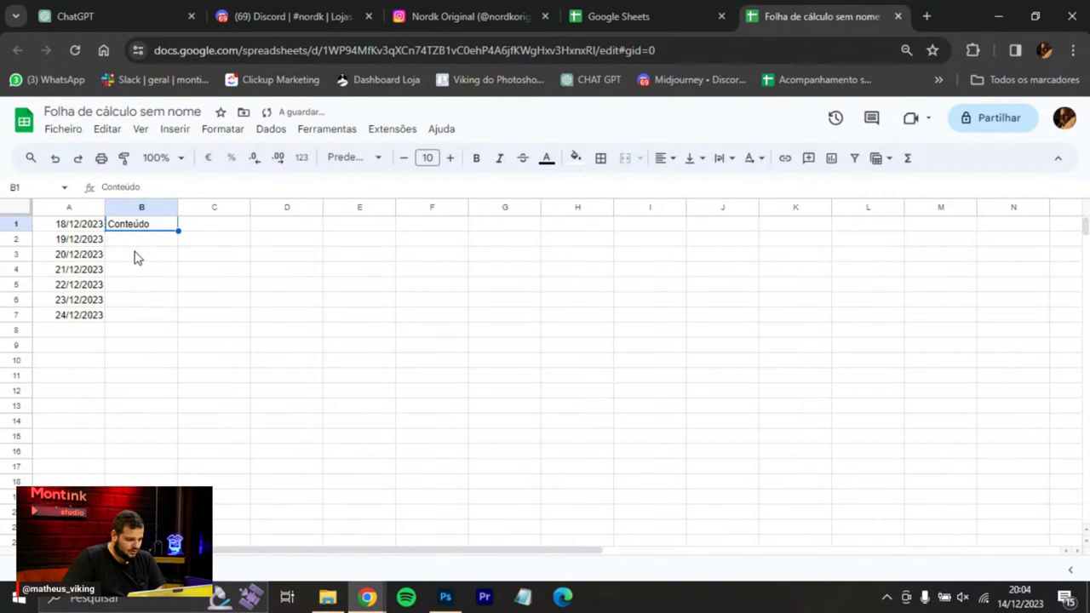
{"action": "left_click", "coordinate": [134, 254]}
{"action": "key", "text": "ctrl+v"}
{"action": "left_click", "coordinate": [127, 286]}
{"action": "key", "text": "ctrl+v"}
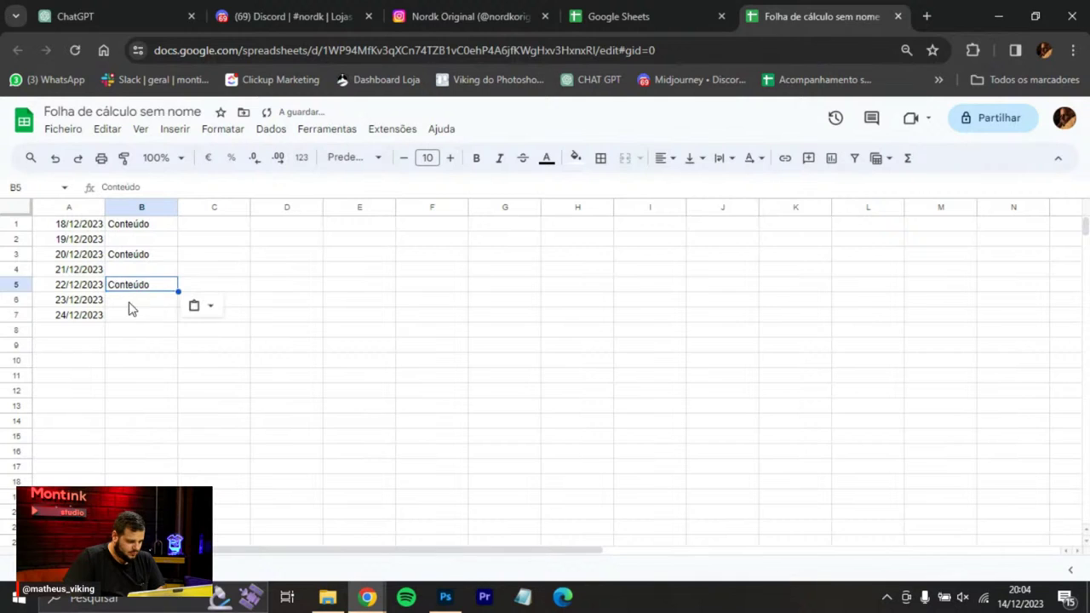
{"action": "left_click", "coordinate": [130, 314]}
{"action": "key", "text": "ctrl+v"}
Enter "Produto" in the empty cells B2, B4 and B6.
{"action": "left_click", "coordinate": [154, 245]}
{"action": "type", "text": "Produto"}
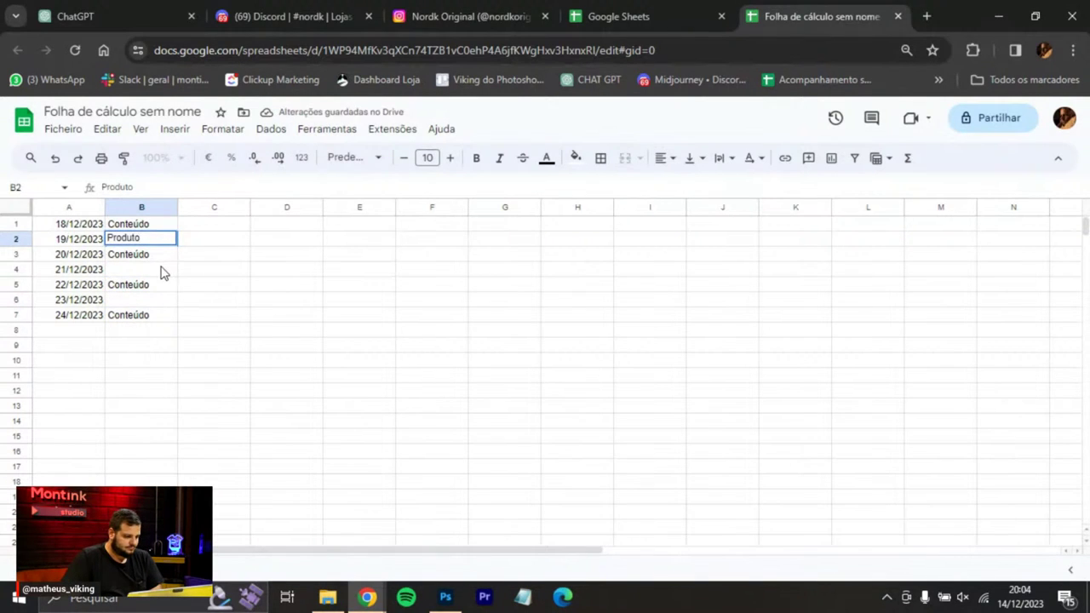
{"action": "left_click", "coordinate": [167, 269]}
{"action": "type", "text": "Produto"}
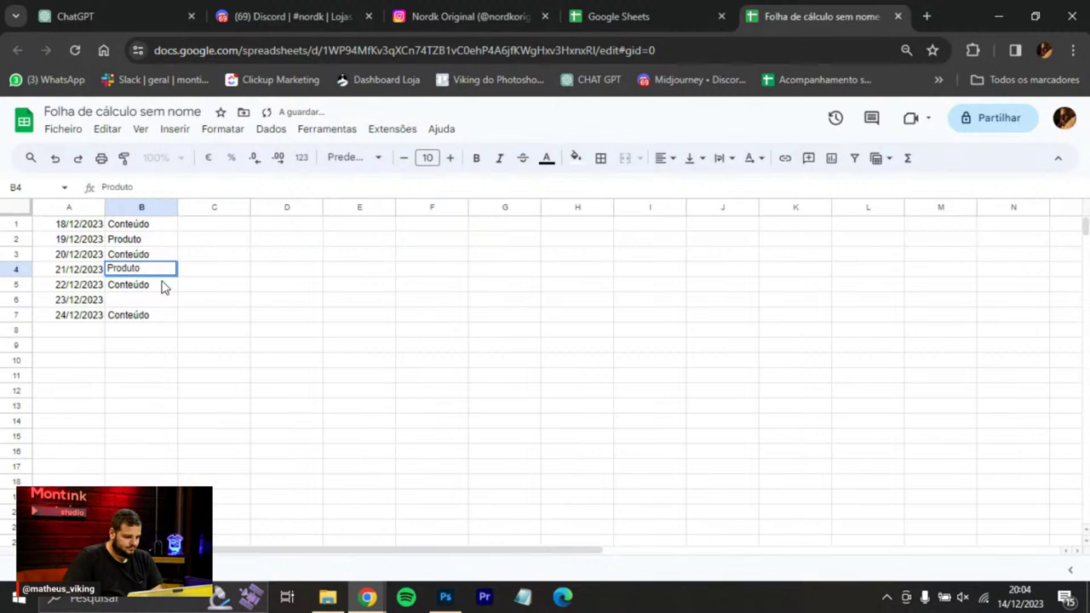
{"action": "left_click", "coordinate": [155, 299]}
{"action": "type", "text": "Prou"}
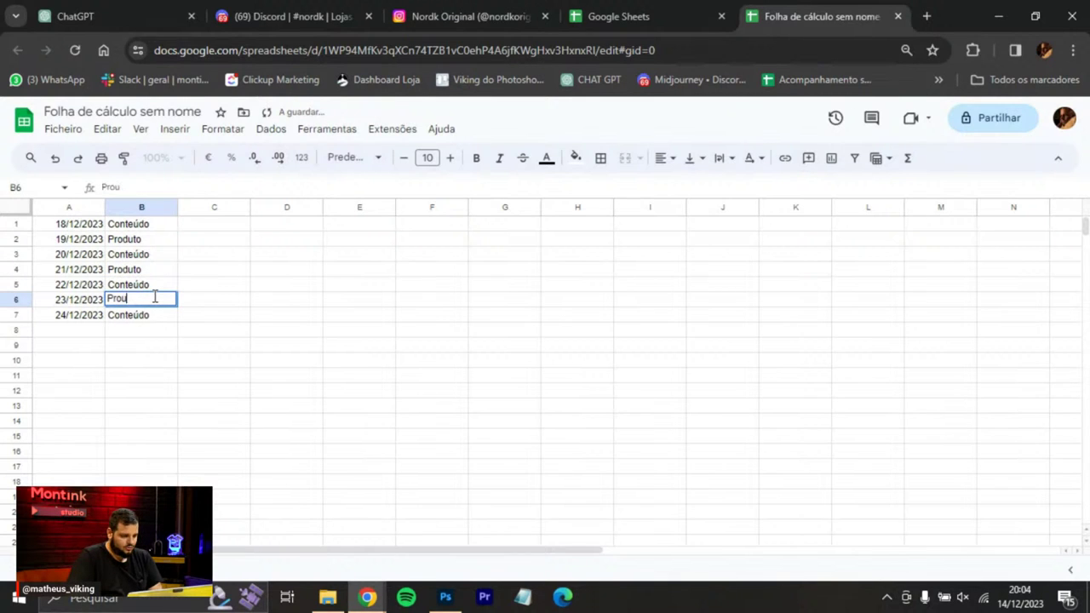
{"action": "key", "text": "BackSpace"}
{"action": "type", "text": "duto"}
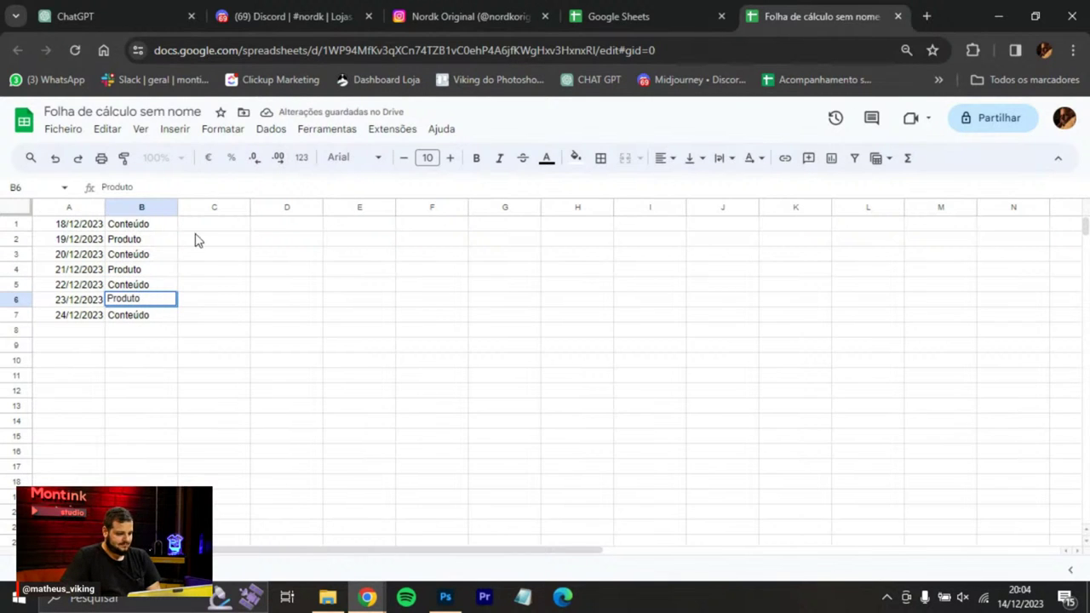
Enter "Tatuagem" in cell C1 as the post idea for 18/12/2023.
{"action": "left_click", "coordinate": [204, 226]}
{"action": "left_click", "coordinate": [215, 331]}
{"action": "left_click", "coordinate": [215, 316]}
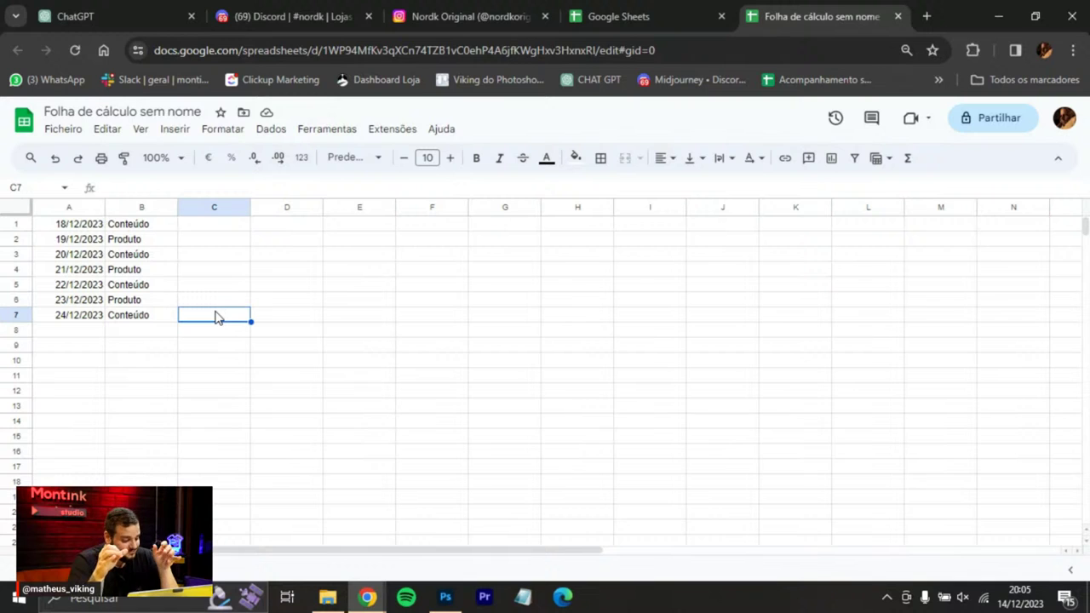
{"action": "left_click", "coordinate": [221, 231]}
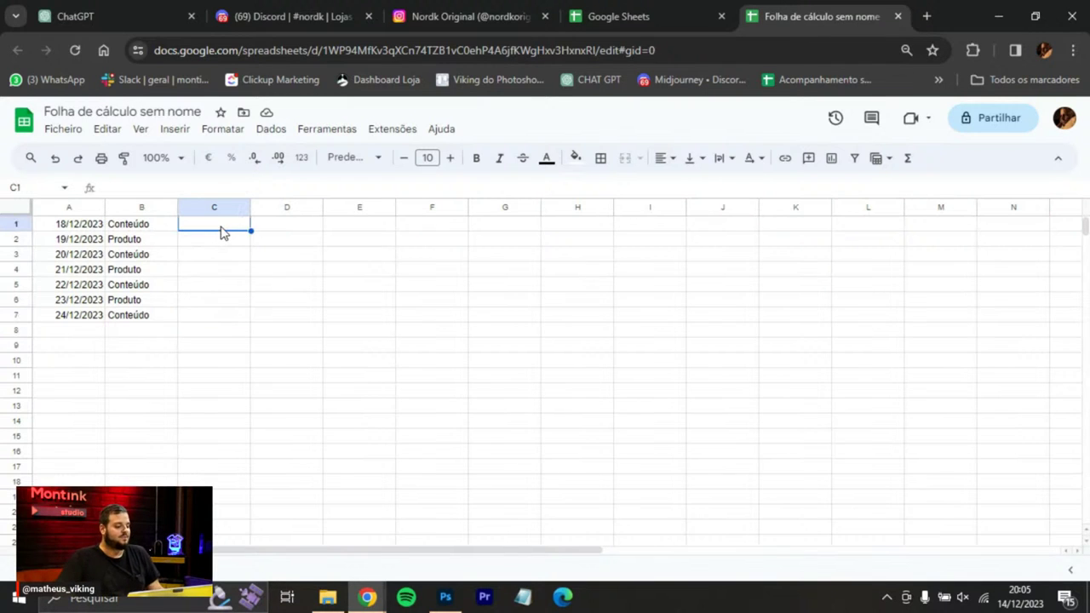
{"action": "double_click", "coordinate": [221, 227]}
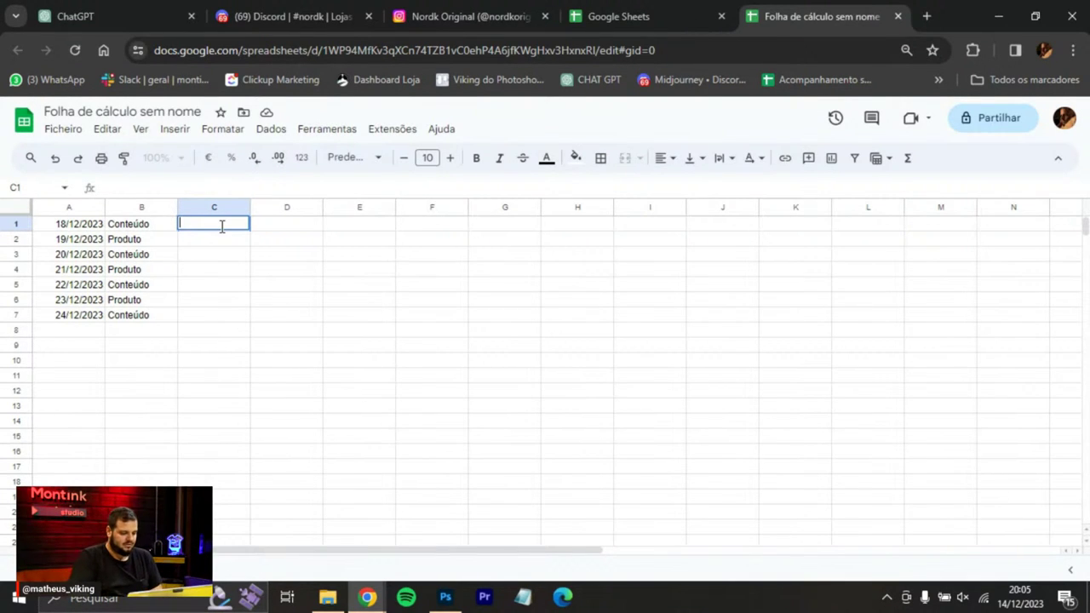
{"action": "type", "text": "Tatuagem"}
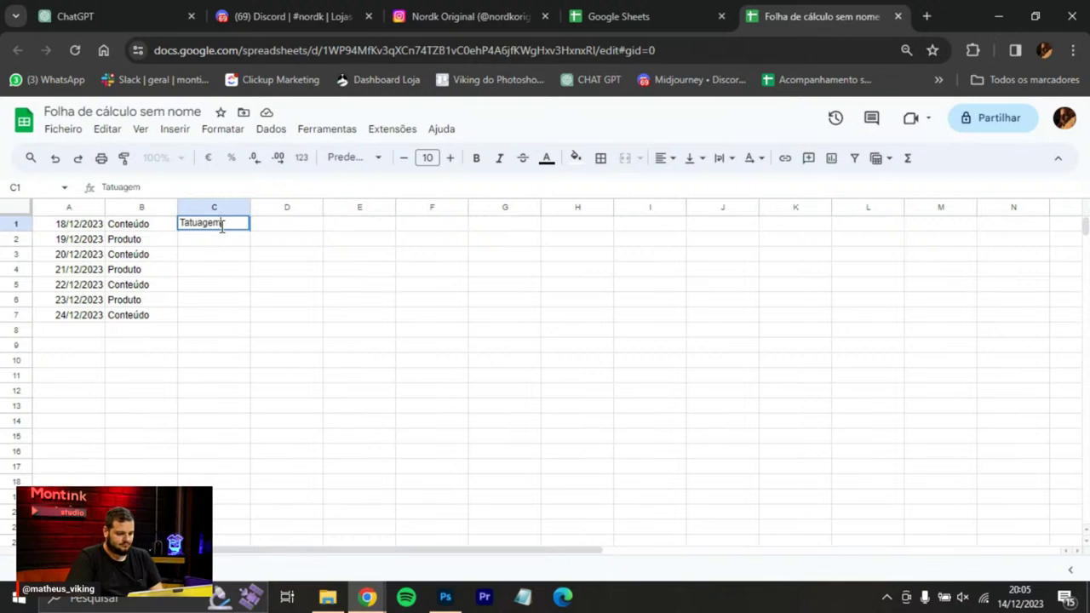
Enter "Mockup - Modelo- Usando" in cell C2 for the 19/12/2023 product post.
{"action": "left_click", "coordinate": [218, 243]}
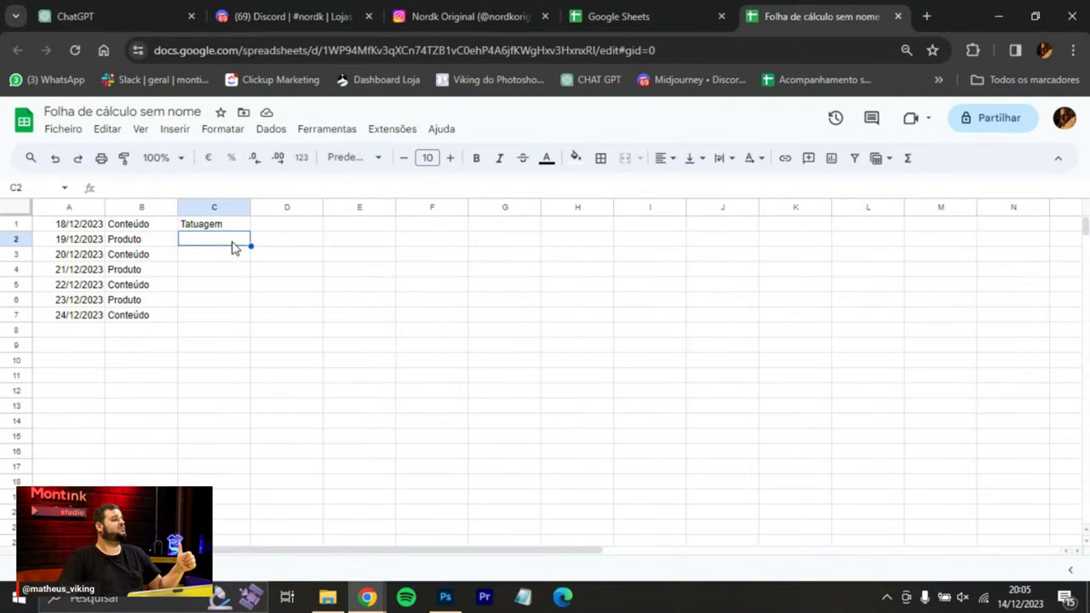
{"action": "type", "text": "Mockup - MOdel"}
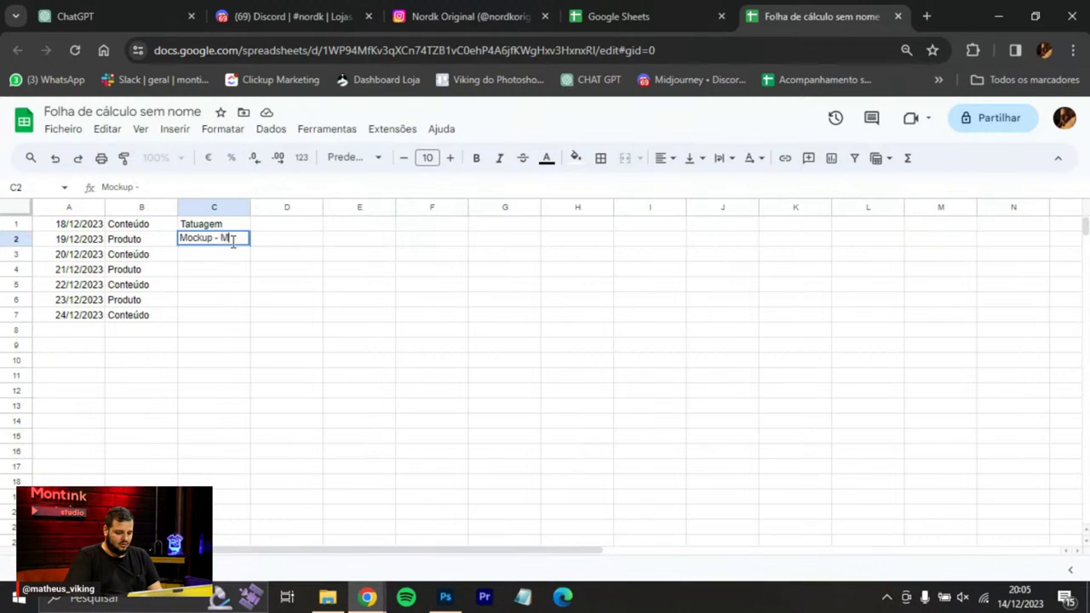
{"action": "key", "text": "BackSpace"}
{"action": "key", "text": "BackSpace"}
{"action": "key", "text": "BackSpace"}
{"action": "key", "text": "BackSpace"}
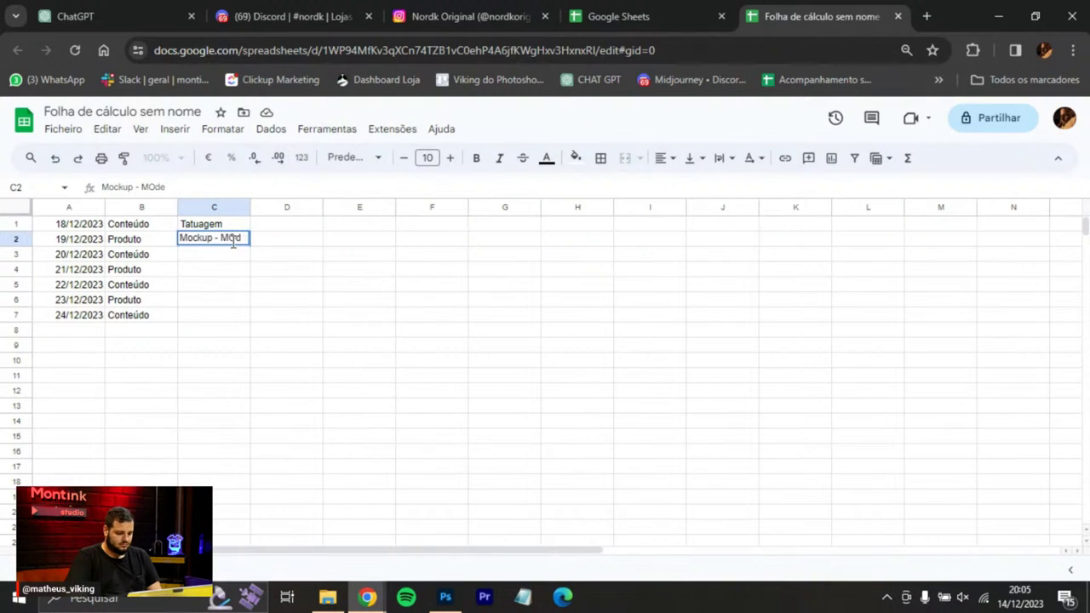
{"action": "type", "text": "odelo"}
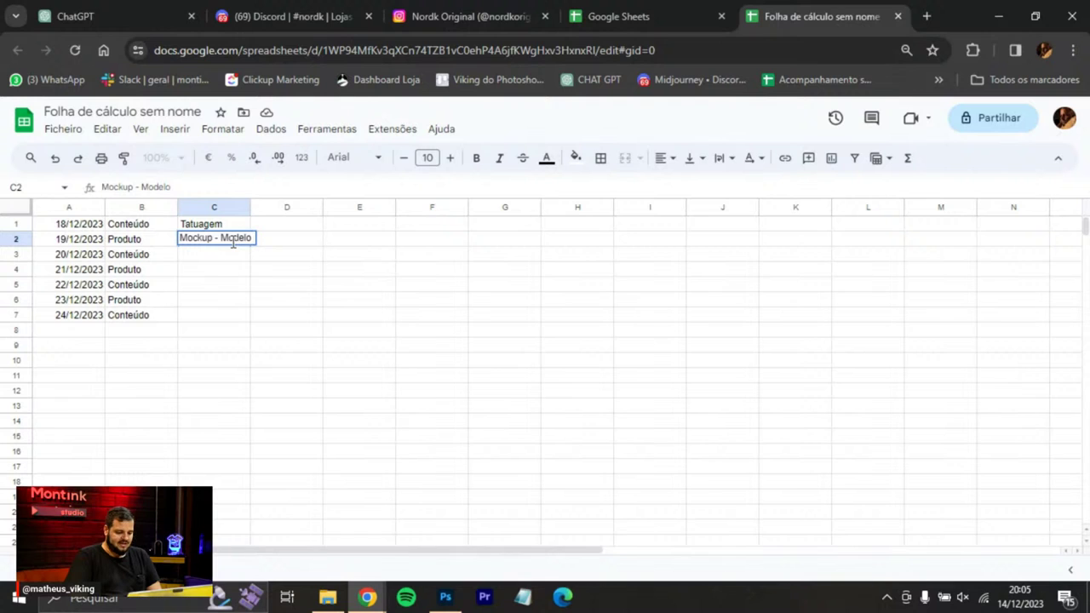
{"action": "type", "text": "- Usando"}
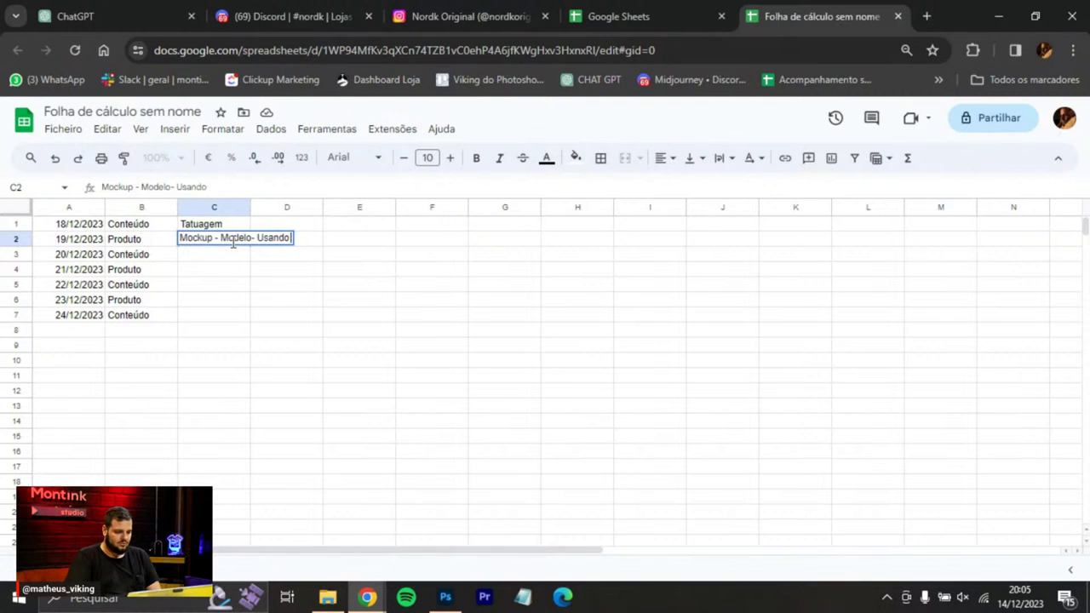
{"action": "left_click", "coordinate": [224, 259]}
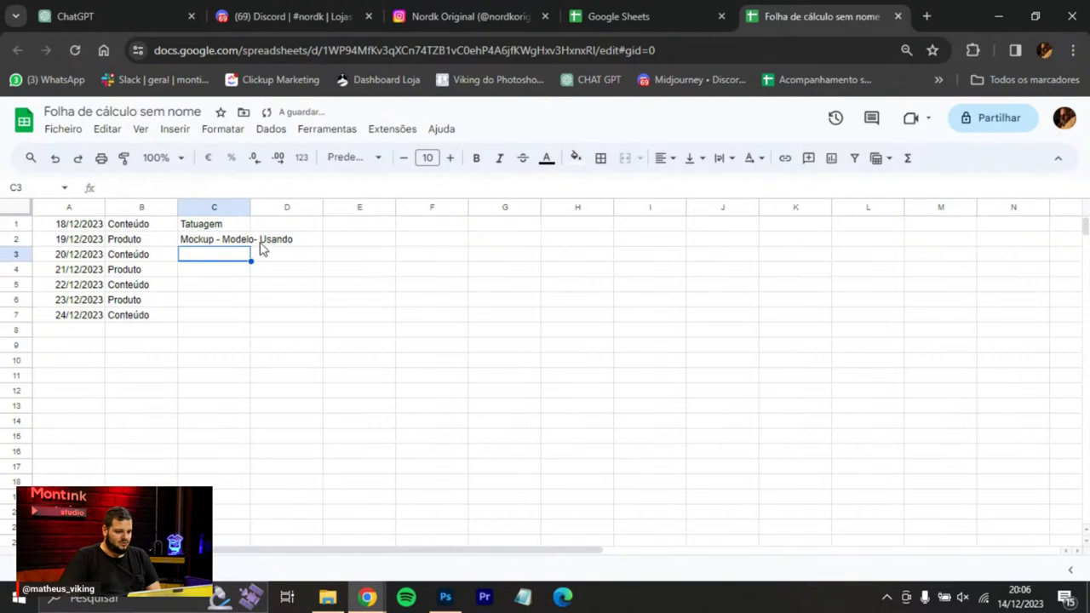
Widen column C, and edit the text in C2 to read "Mockup Modelo Usando Camiseta" without hyphens.
{"action": "left_click_drag", "start_coordinate": [250, 207], "coordinate": [373, 201]}
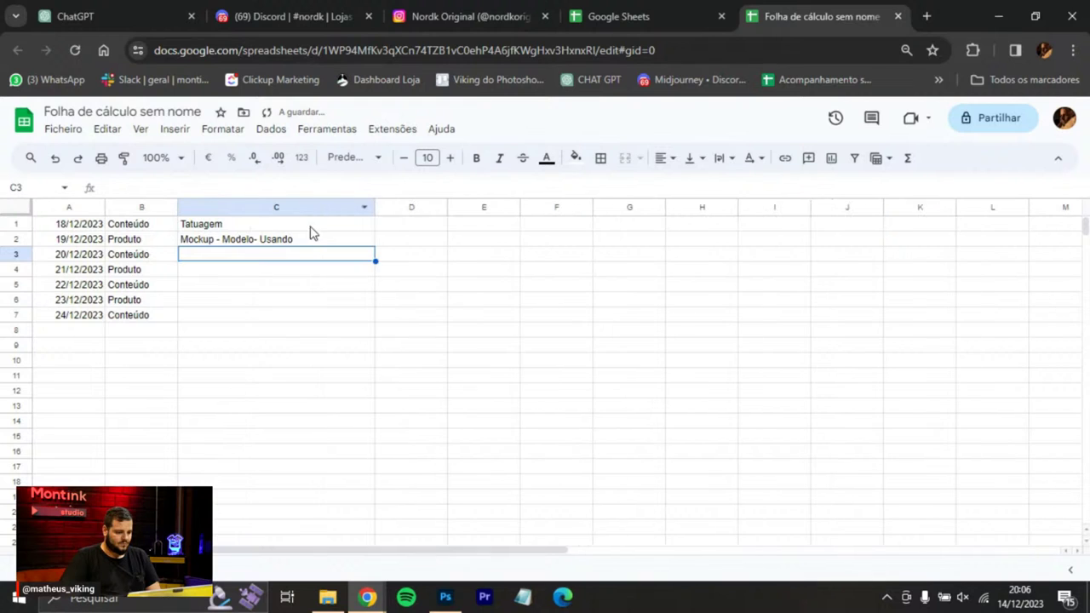
{"action": "left_click", "coordinate": [307, 243]}
{"action": "double_click", "coordinate": [312, 237]}
{"action": "type", "text": "Camiseta"}
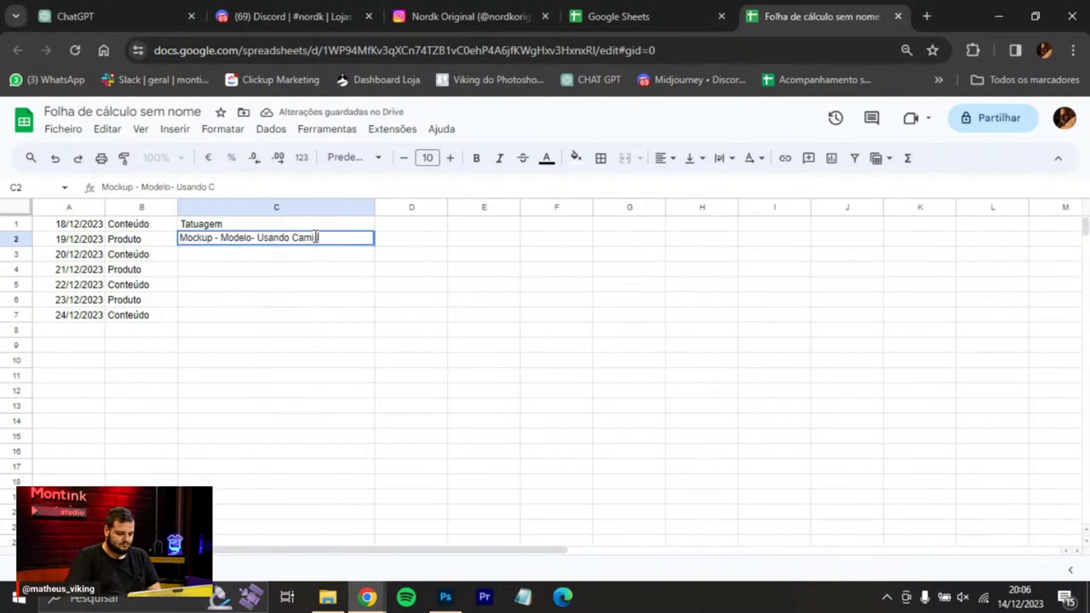
{"action": "left_click", "coordinate": [220, 241]}
{"action": "key", "text": "BackSpace"}
{"action": "key", "text": "BackSpace"}
{"action": "left_click", "coordinate": [254, 239]}
{"action": "key", "text": "BackSpace"}
{"action": "key", "text": "BackSpace"}
{"action": "left_click", "coordinate": [283, 262]}
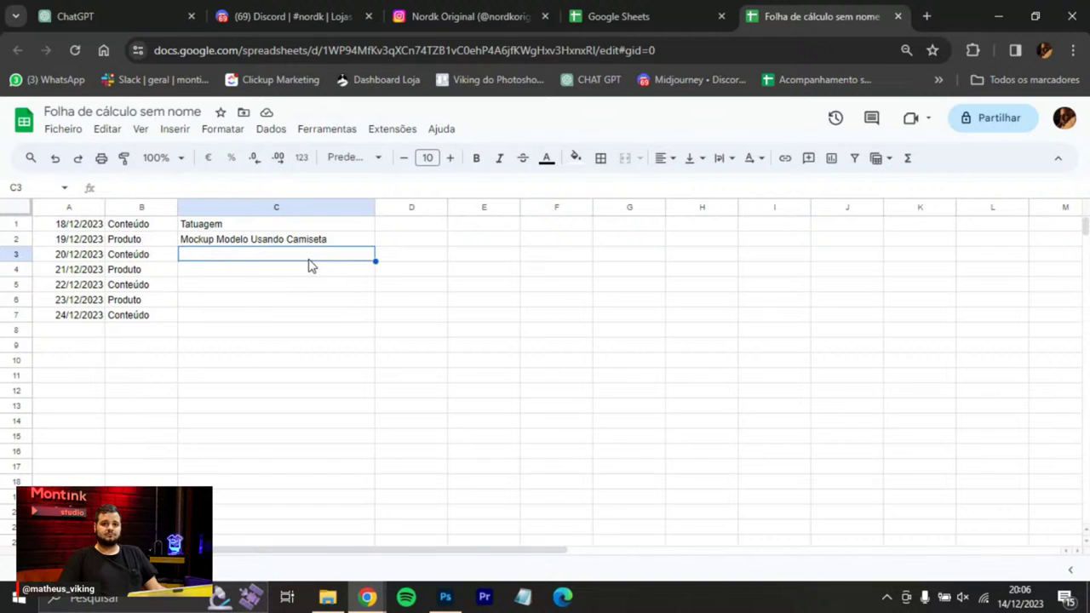
Enter "Curiosidade / Carrossel" in cell C3 as the content idea for 20/12/2023.
{"action": "type", "text": "Curio"}
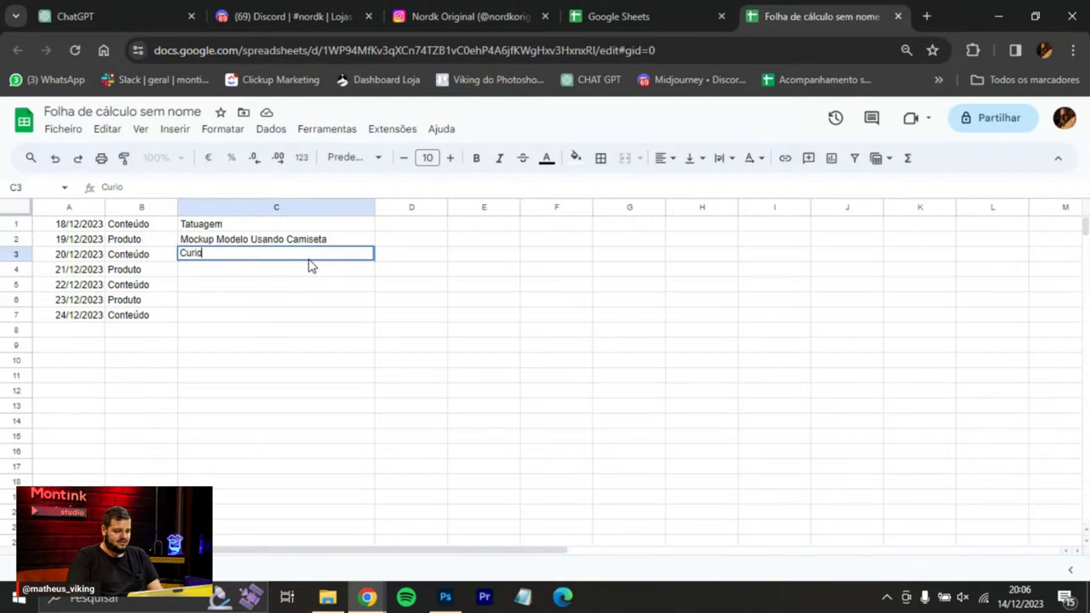
{"action": "type", "text": "sidade"}
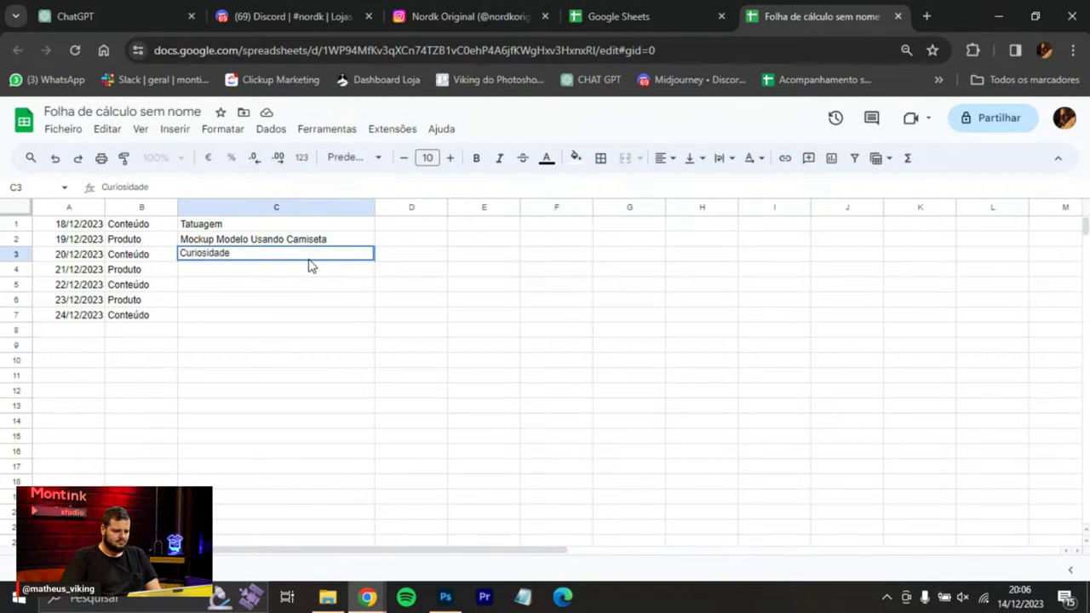
{"action": "key", "text": "Return"}
{"action": "double_click", "coordinate": [265, 253]}
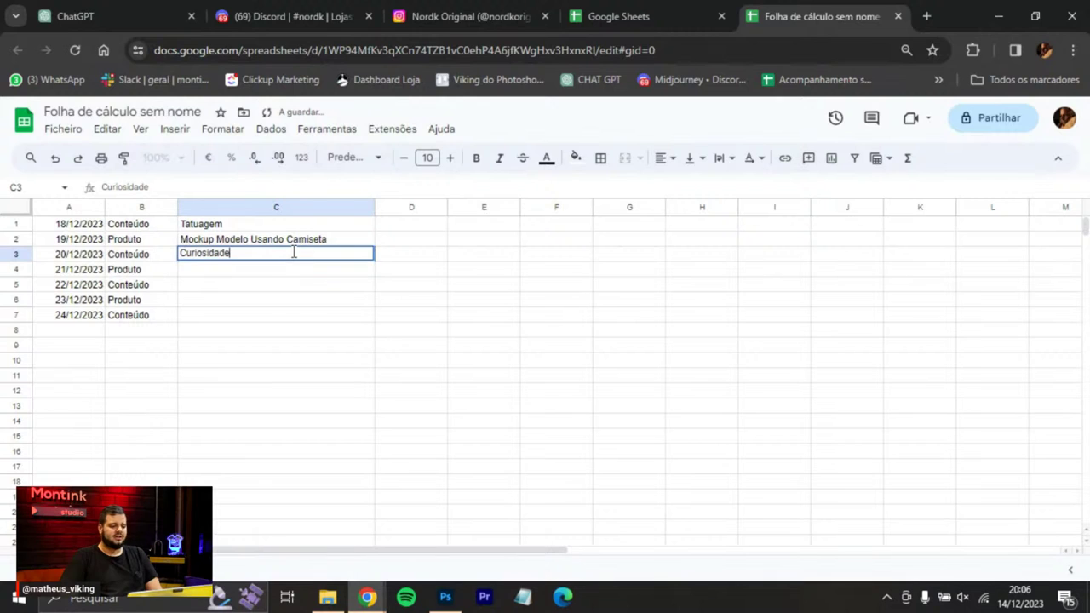
{"action": "type", "text": "/ Carro"}
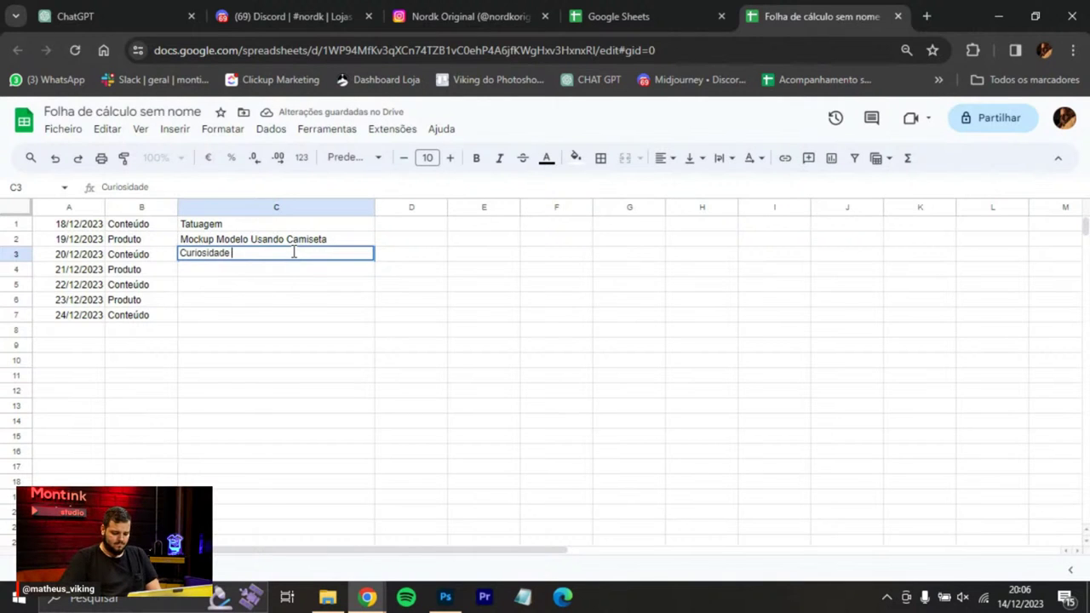
{"action": "type", "text": "ssel"}
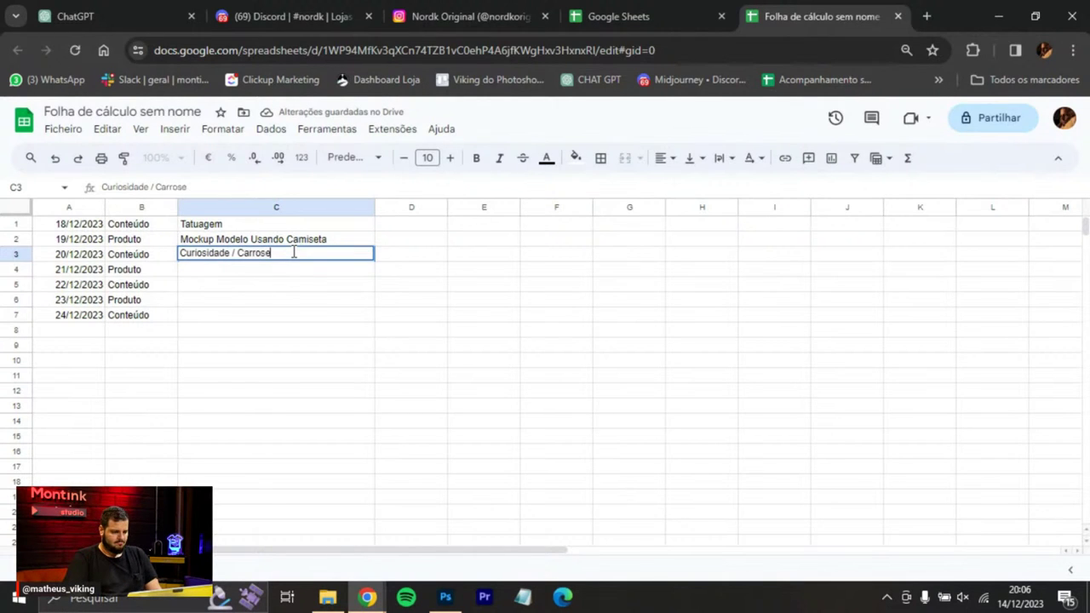
{"action": "key", "text": "Return"}
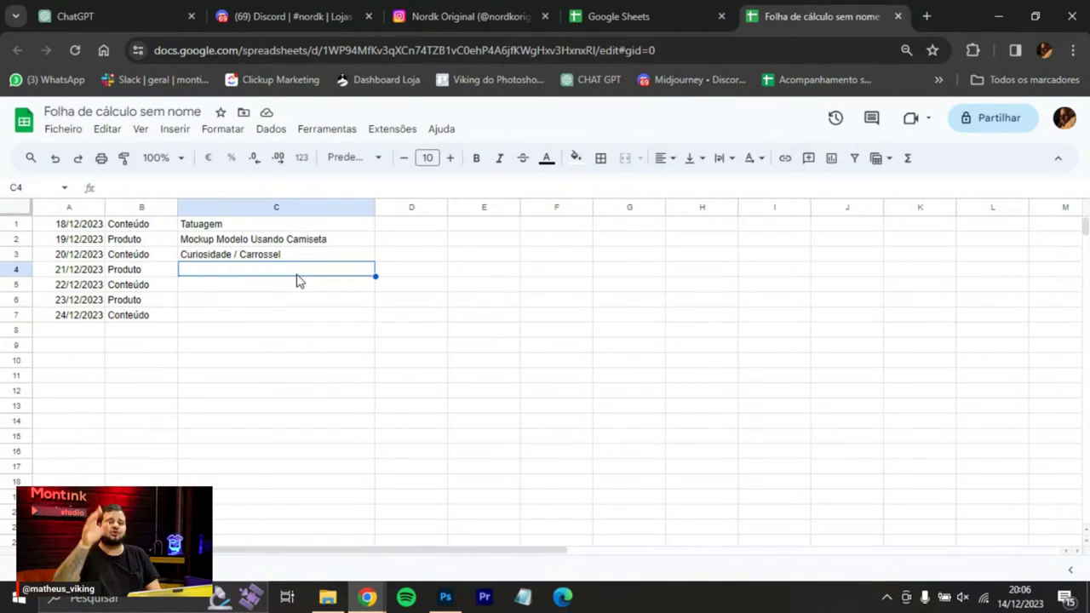
Enter "Estampa" in cell C4 for 21/12/2023 and "Música" in cell C5 for 22/12/2023.
{"action": "type", "text": "Estampa"}
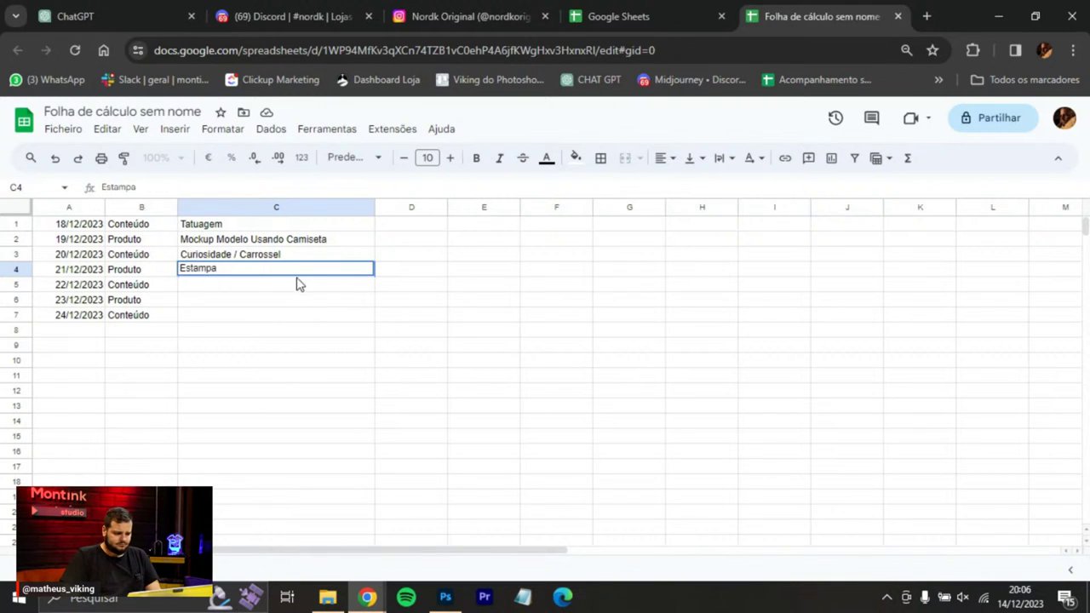
{"action": "key", "text": "Return"}
{"action": "left_click", "coordinate": [285, 269]}
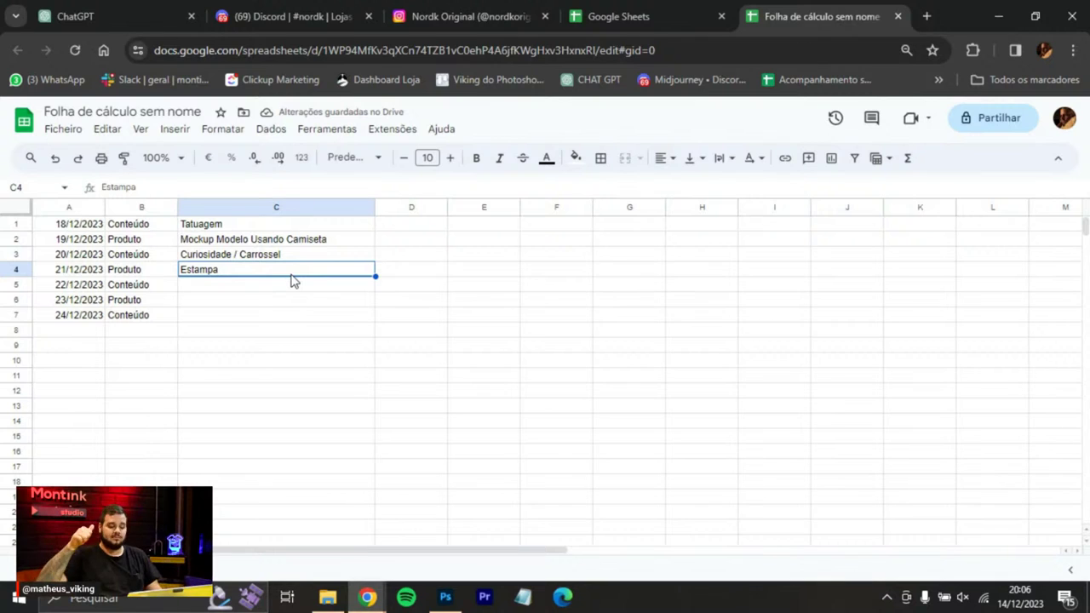
{"action": "left_click", "coordinate": [209, 287]}
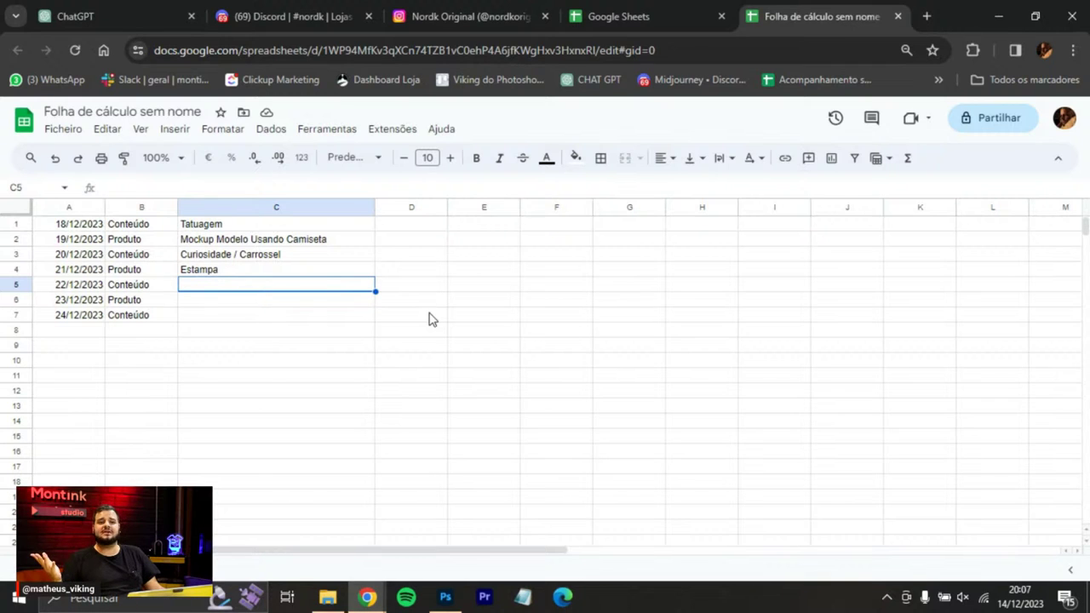
{"action": "type", "text": "Música"}
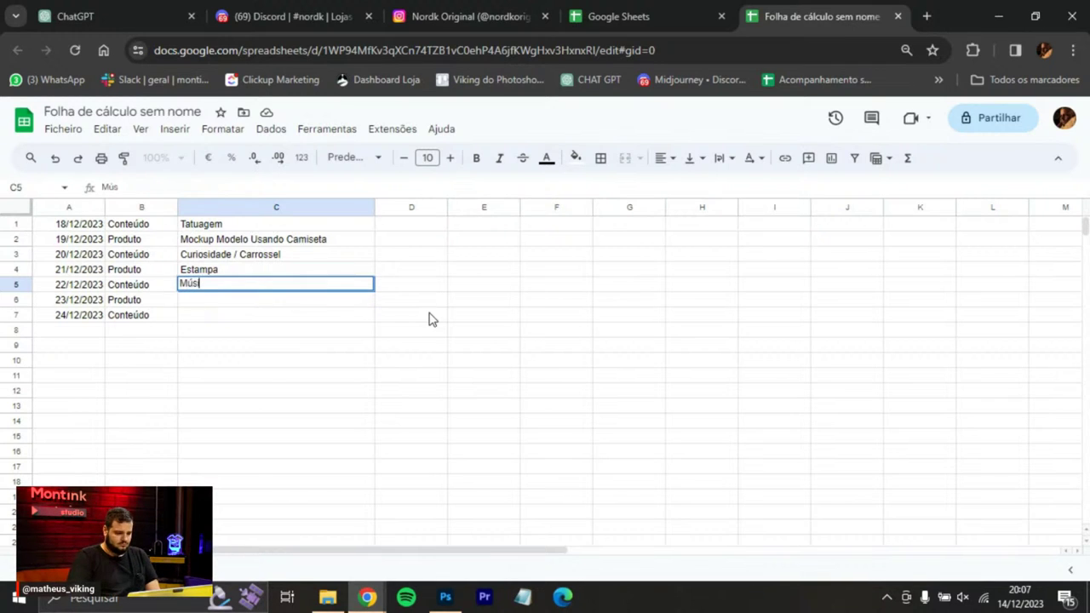
Enter "Conteúdo / Produto" in cell C6 as the idea for the 23/12/2023 product post.
{"action": "left_click", "coordinate": [288, 304]}
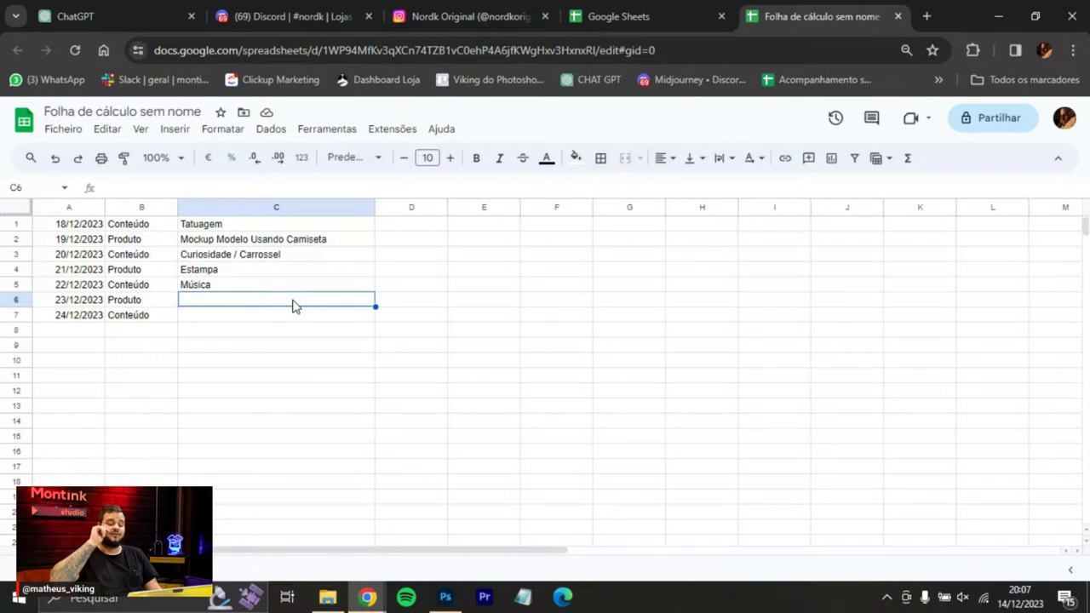
{"action": "type", "text": "Conte"}
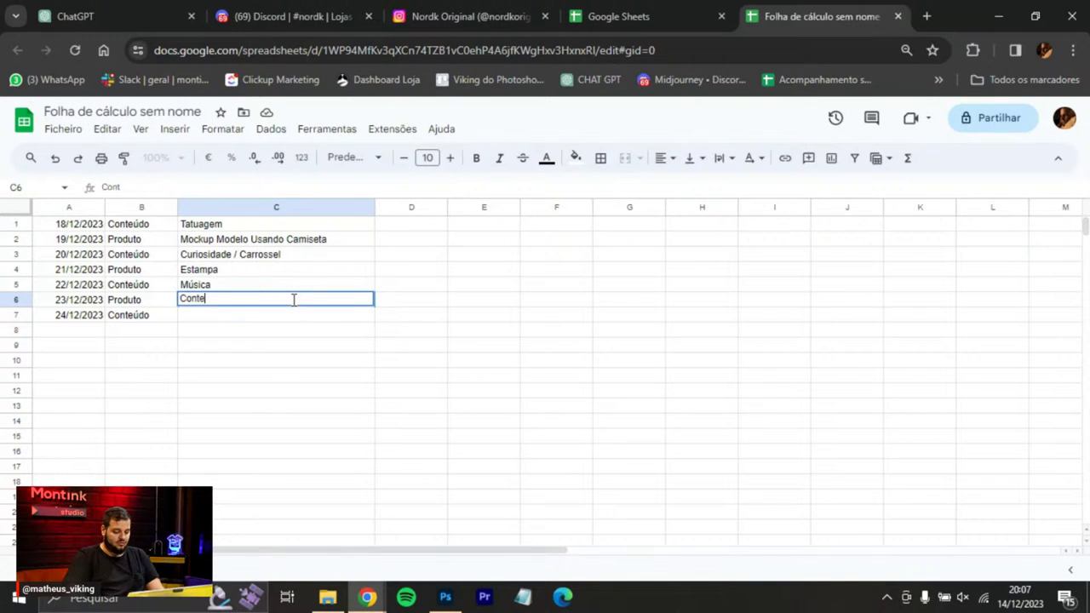
{"action": "type", "text": "údo /"}
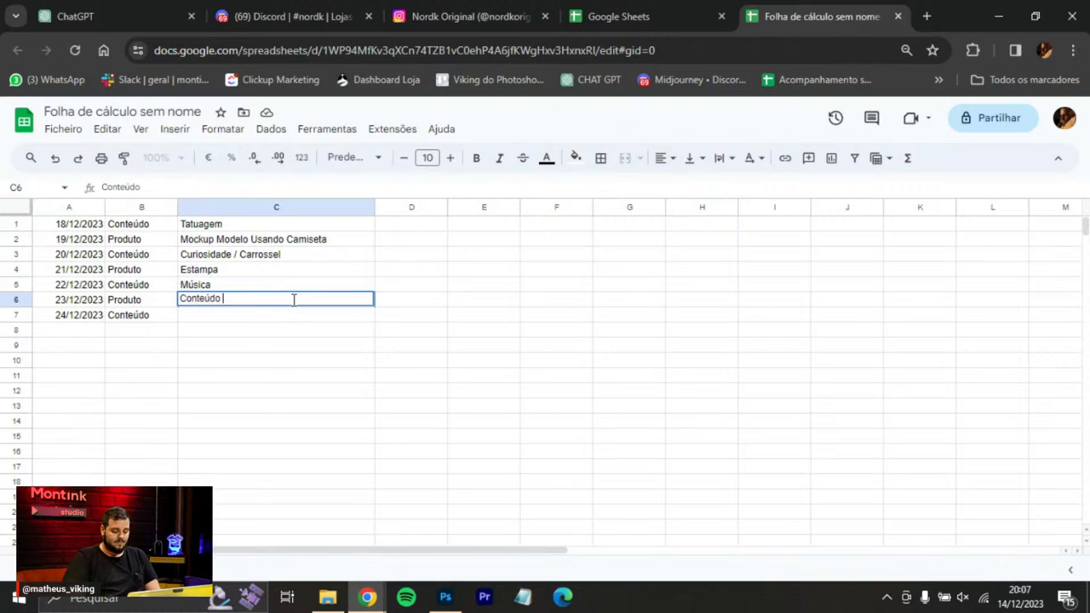
{"action": "type", "text": " Produto"}
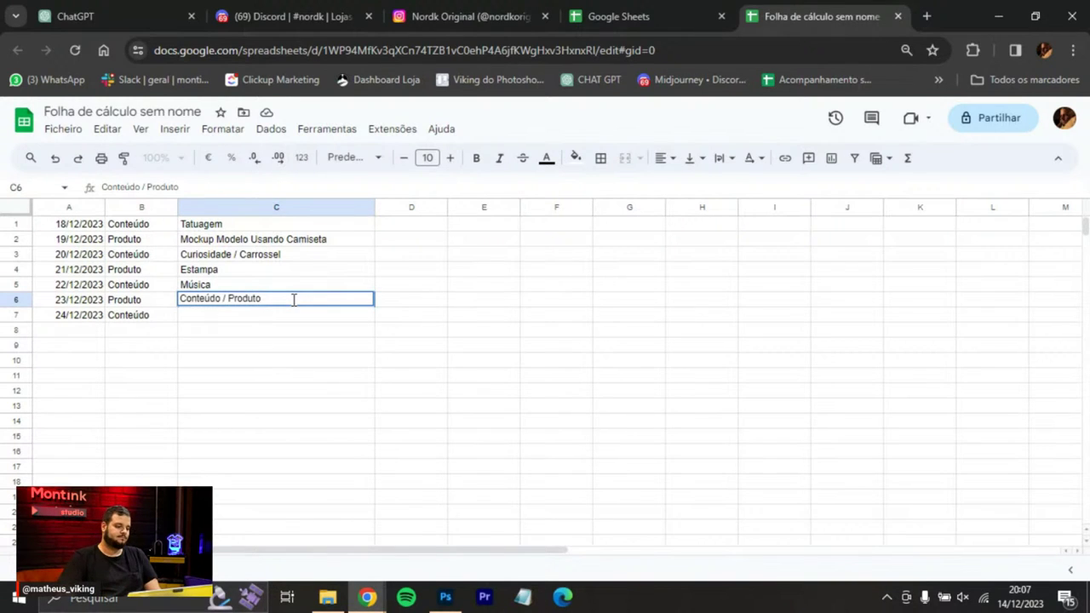
{"action": "left_click", "coordinate": [278, 316]}
{"action": "left_click", "coordinate": [285, 306]}
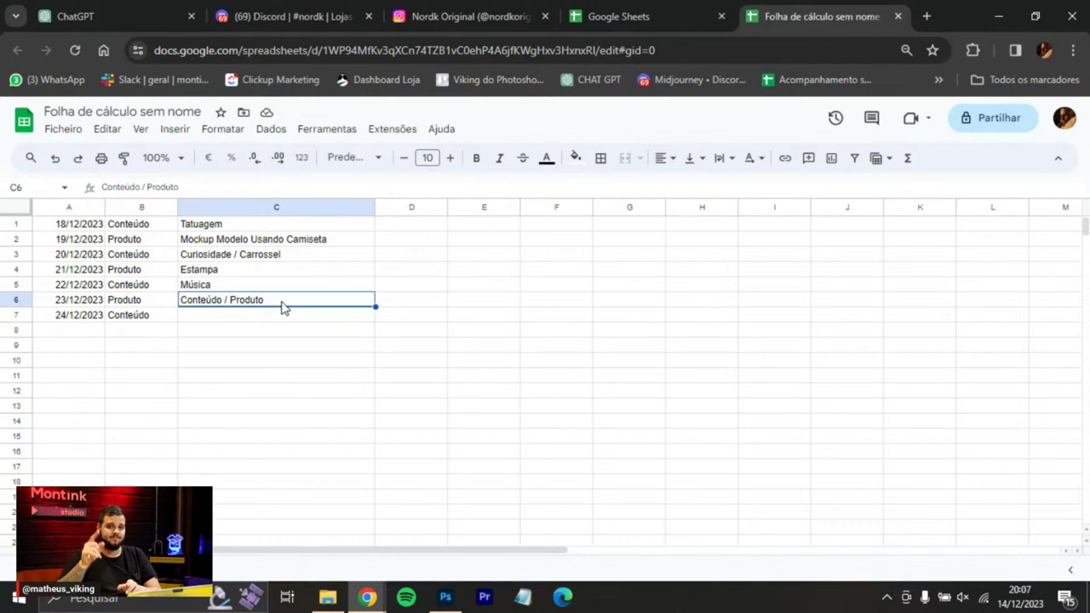
Enter "Meme - Tema" in cell C7 as the content idea for 24/12/2023.
{"action": "left_click", "coordinate": [268, 318]}
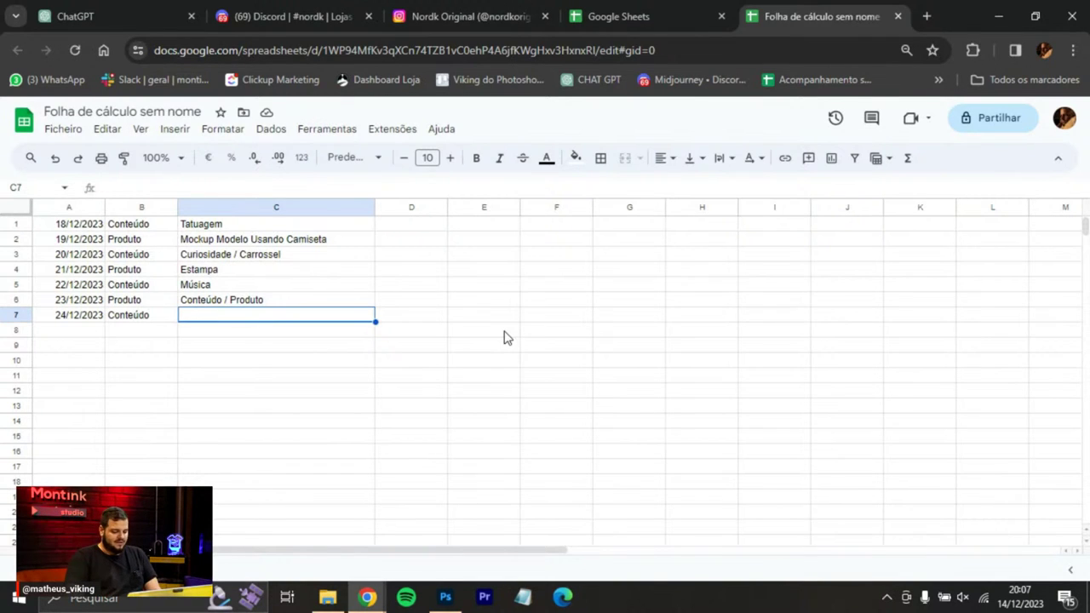
{"action": "type", "text": "Meme - Tema"}
{"action": "key", "text": "Return"}
{"action": "left_click", "coordinate": [255, 318]}
{"action": "left_click", "coordinate": [262, 228]}
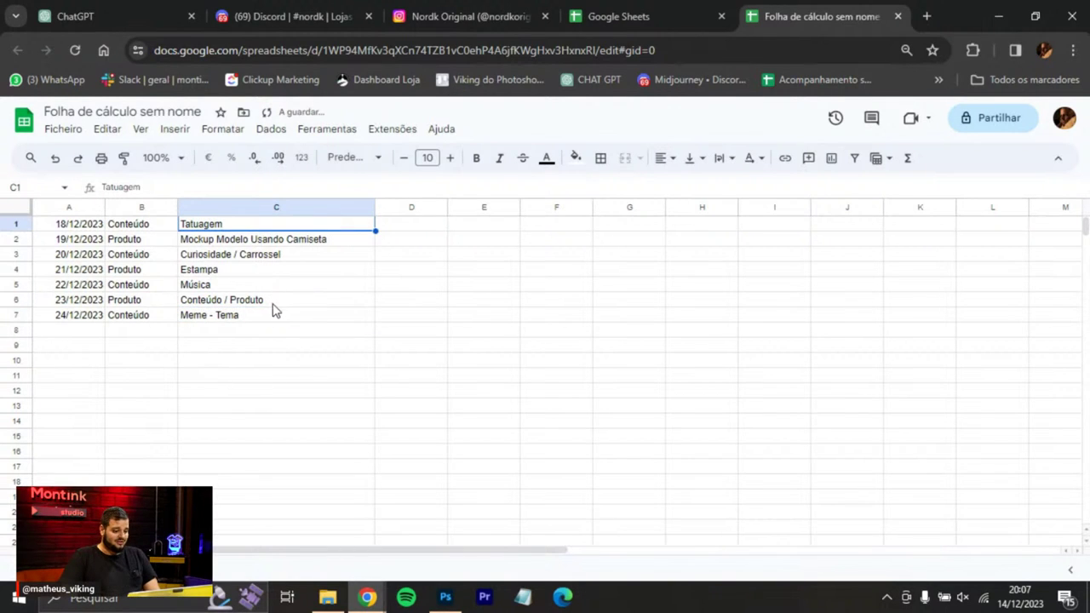
{"action": "left_click", "coordinate": [274, 314]}
{"action": "left_click", "coordinate": [274, 333]}
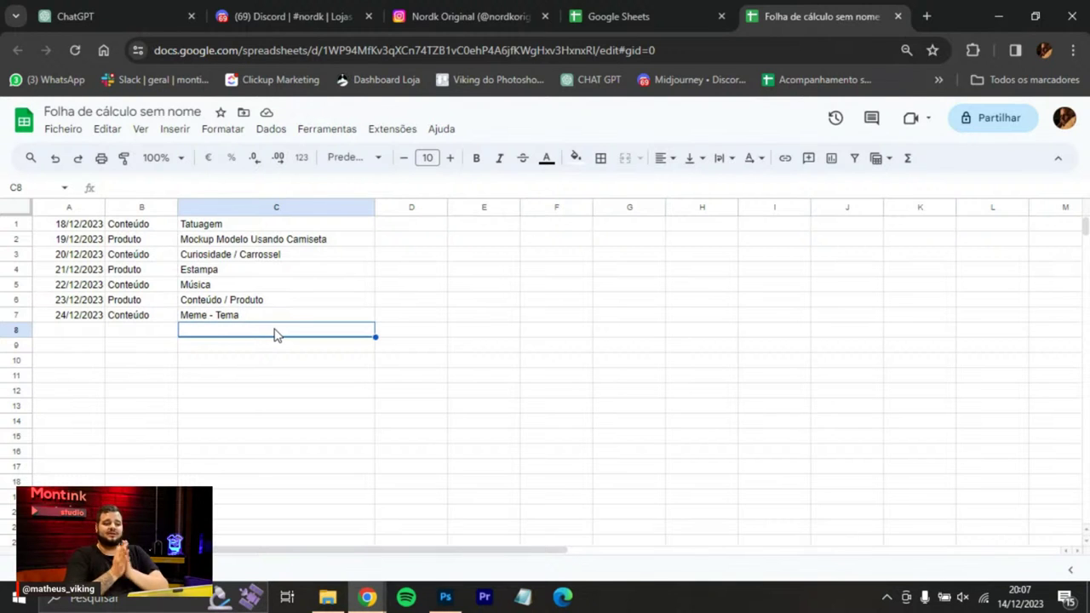
{"action": "left_click", "coordinate": [260, 226]}
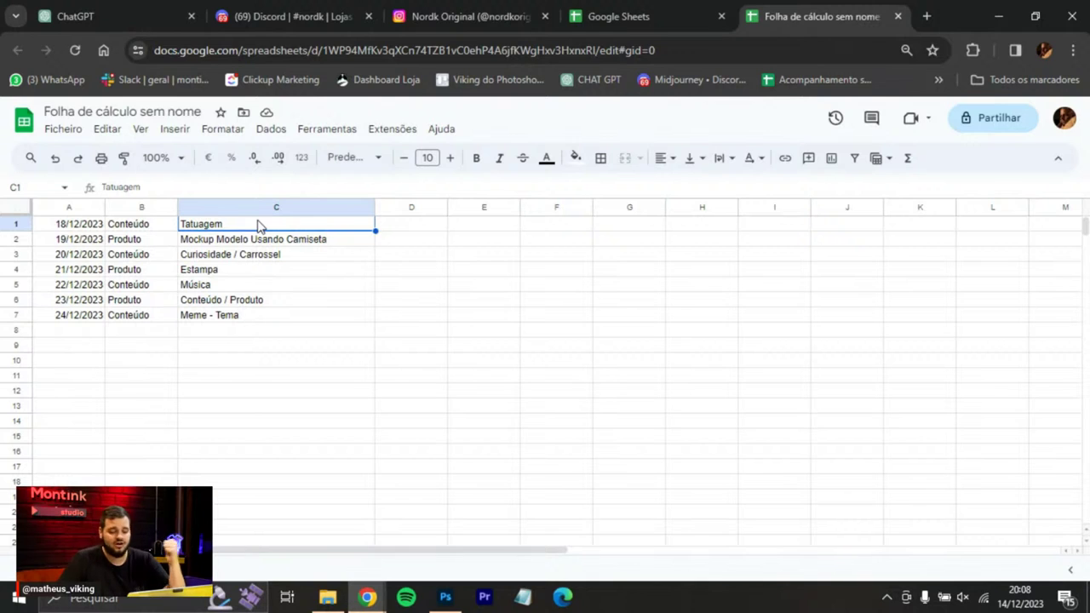
{"action": "left_click", "coordinate": [268, 243]}
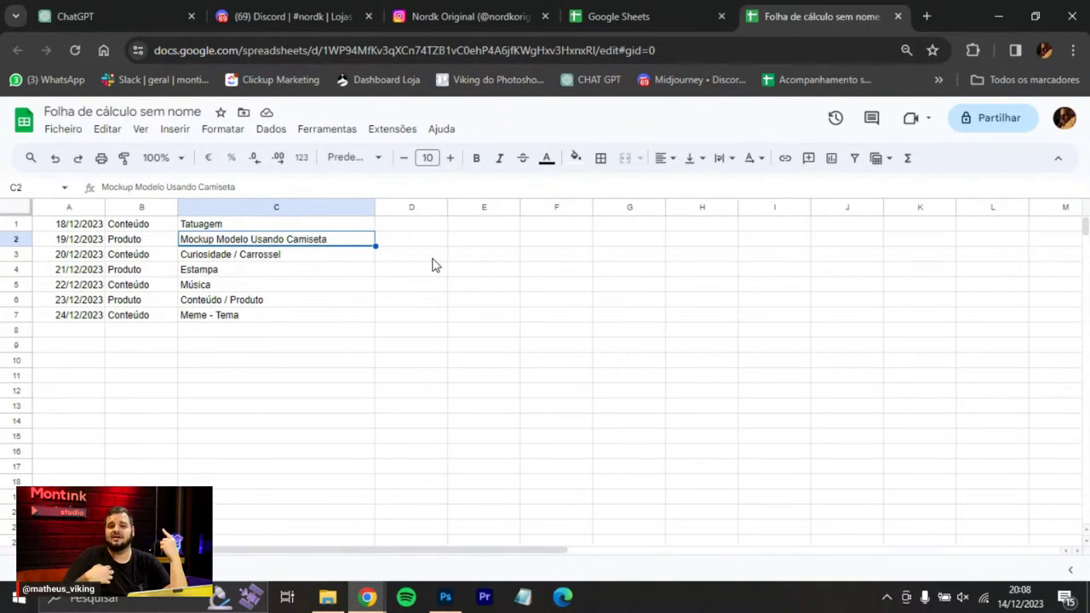
{"action": "left_click", "coordinate": [352, 260]}
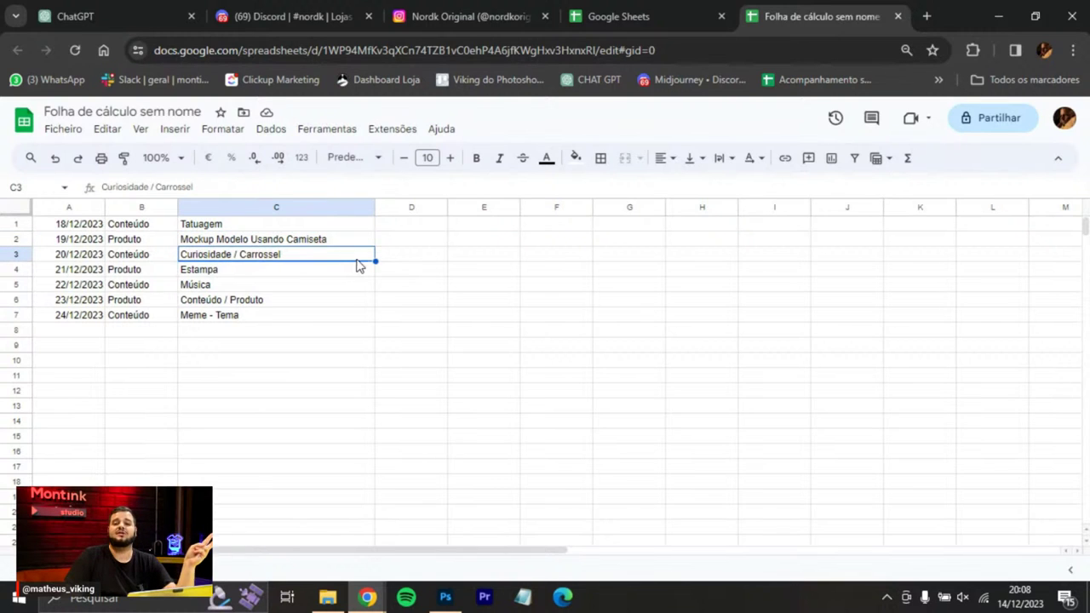
Extend the text in cell C4 to read "Estampa em Foco".
{"action": "left_click", "coordinate": [313, 273]}
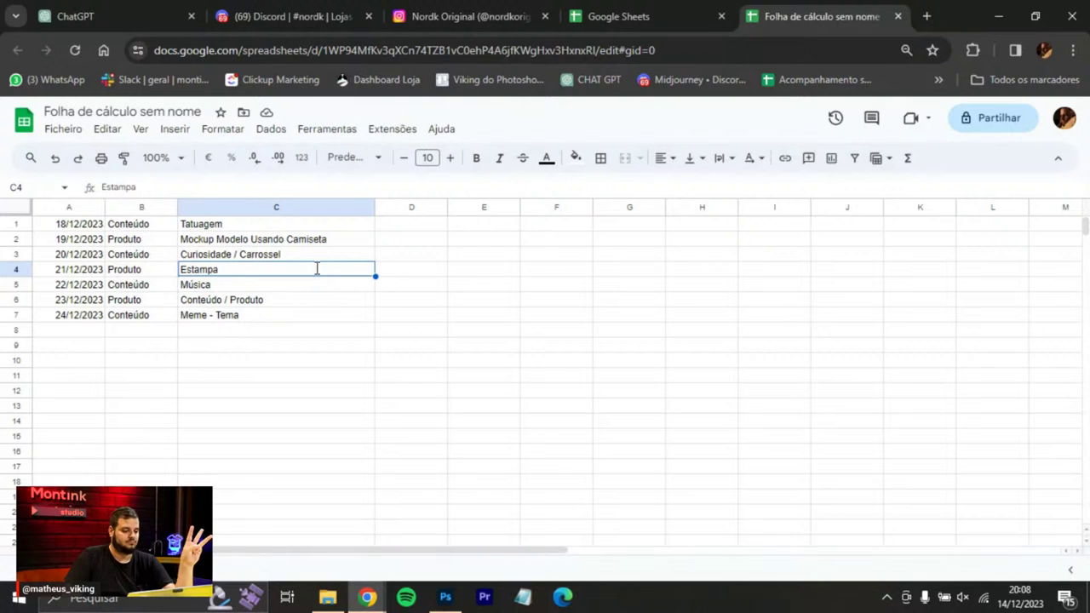
{"action": "double_click", "coordinate": [315, 273]}
{"action": "type", "text": "em Foco"}
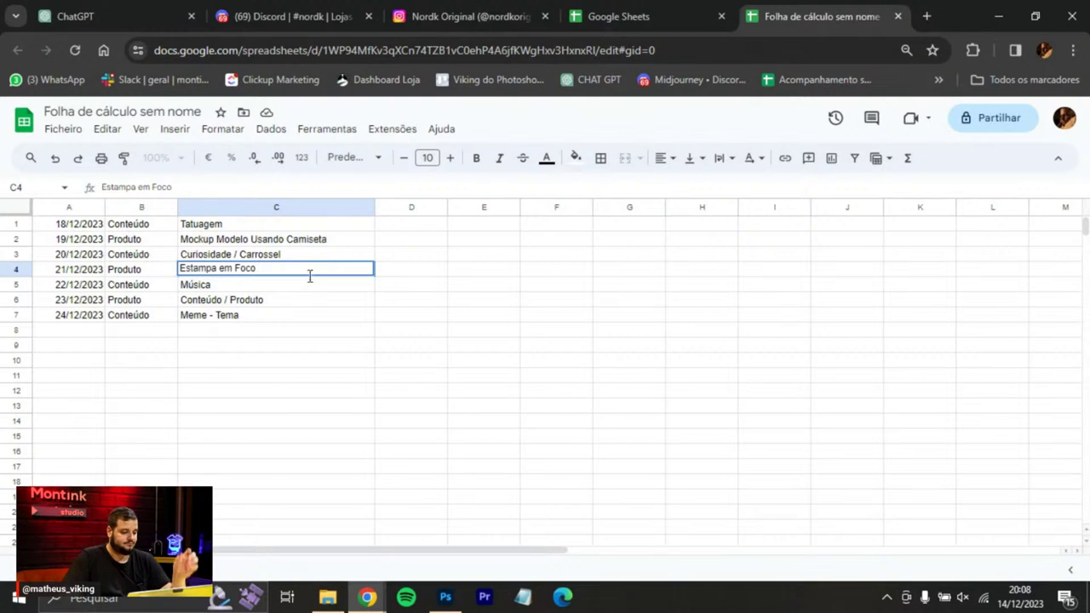
{"action": "left_click", "coordinate": [304, 292]}
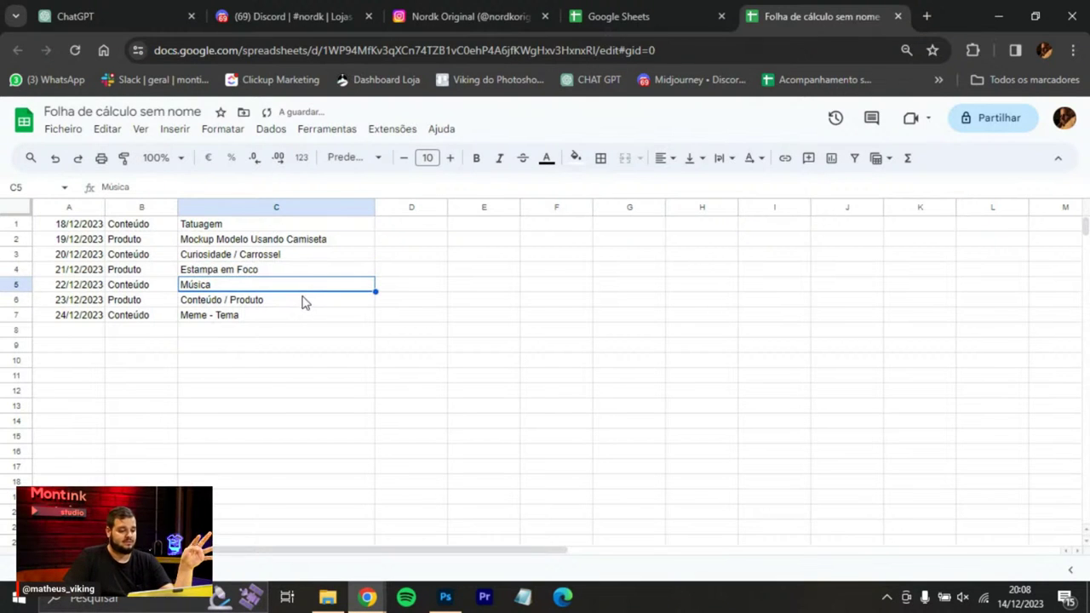
{"action": "left_click", "coordinate": [299, 304]}
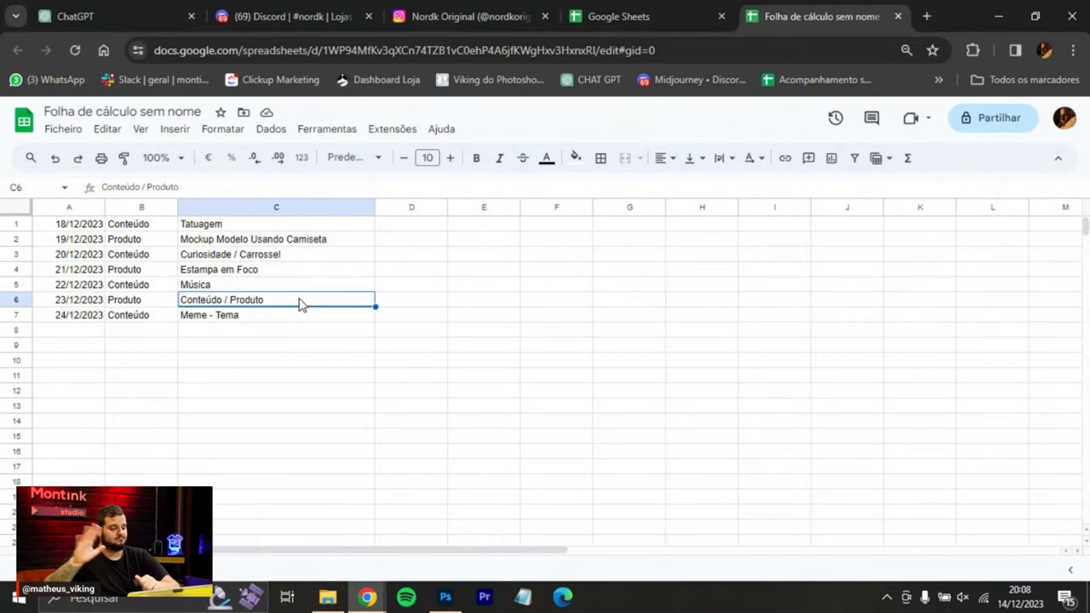
Swap the ideas in C5 and C7, placing "Meme - Tema" on 22/12/2023 and "Música" on 24/12/2023, with C8 as a temporary holding cell.
{"action": "left_click", "coordinate": [274, 319]}
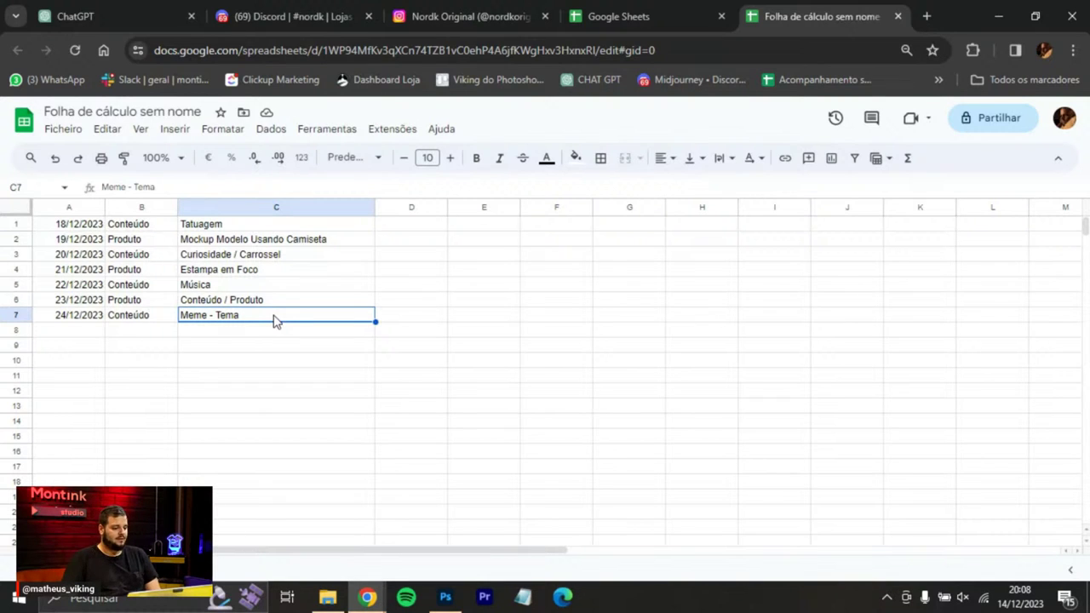
{"action": "key", "text": "ctrl+x"}
{"action": "left_click", "coordinate": [233, 331]}
{"action": "key", "text": "ctrl+v"}
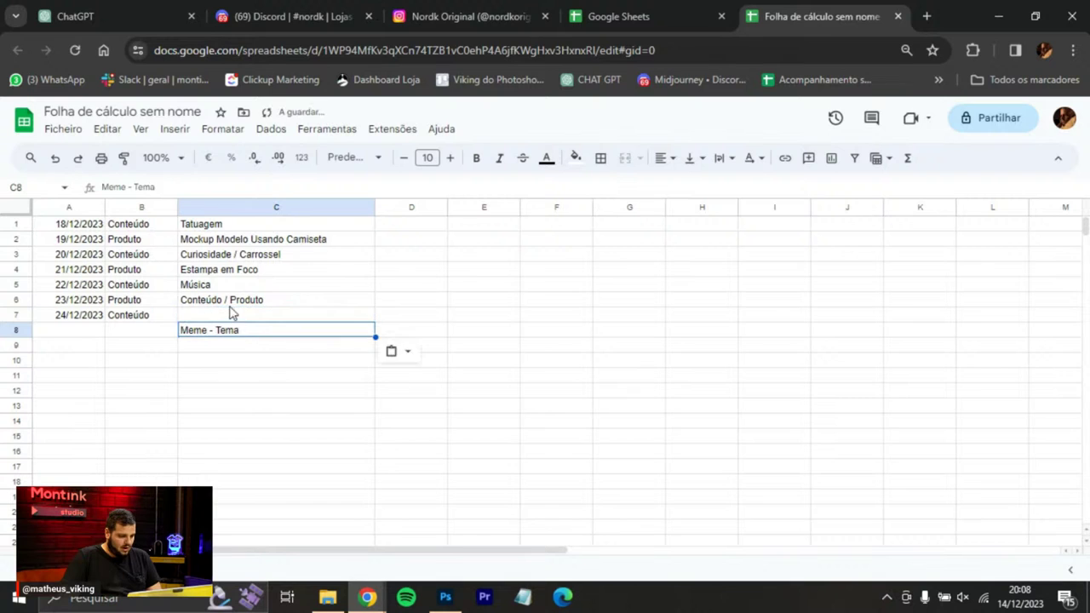
{"action": "left_click", "coordinate": [227, 285]}
{"action": "key", "text": "ctrl+x"}
{"action": "left_click", "coordinate": [217, 318]}
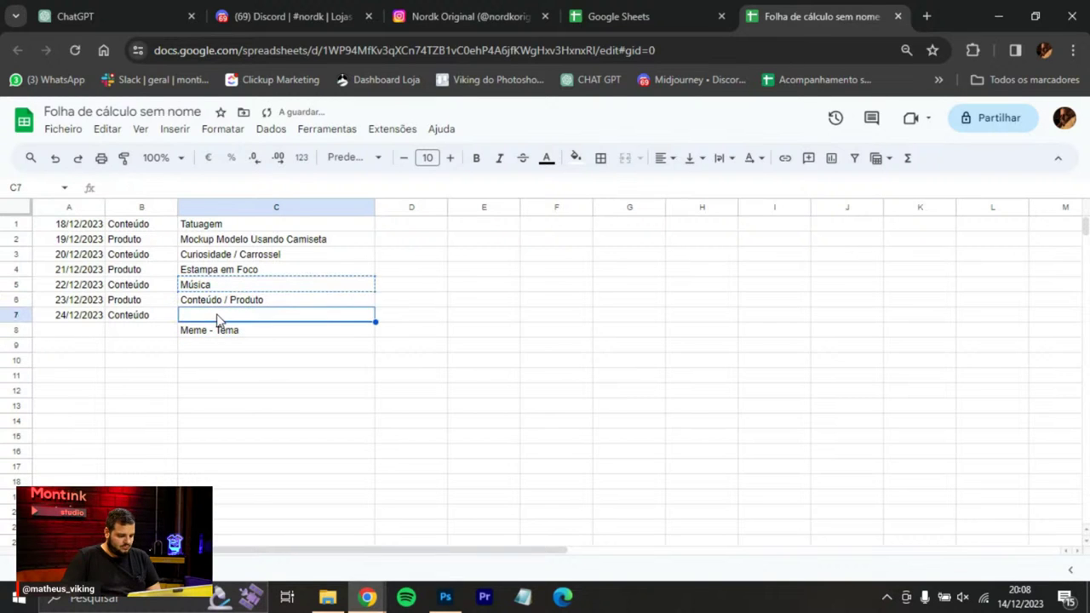
{"action": "key", "text": "ctrl+v"}
{"action": "left_click", "coordinate": [219, 331]}
{"action": "key", "text": "ctrl+x"}
{"action": "left_click", "coordinate": [211, 288]}
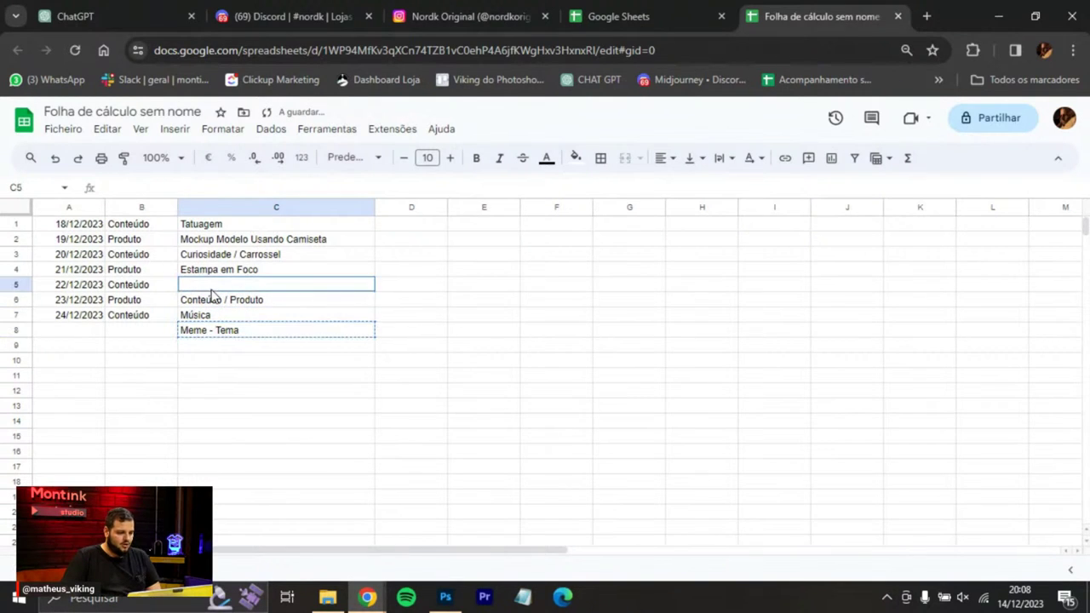
{"action": "key", "text": "ctrl+v"}
{"action": "left_click", "coordinate": [260, 317]}
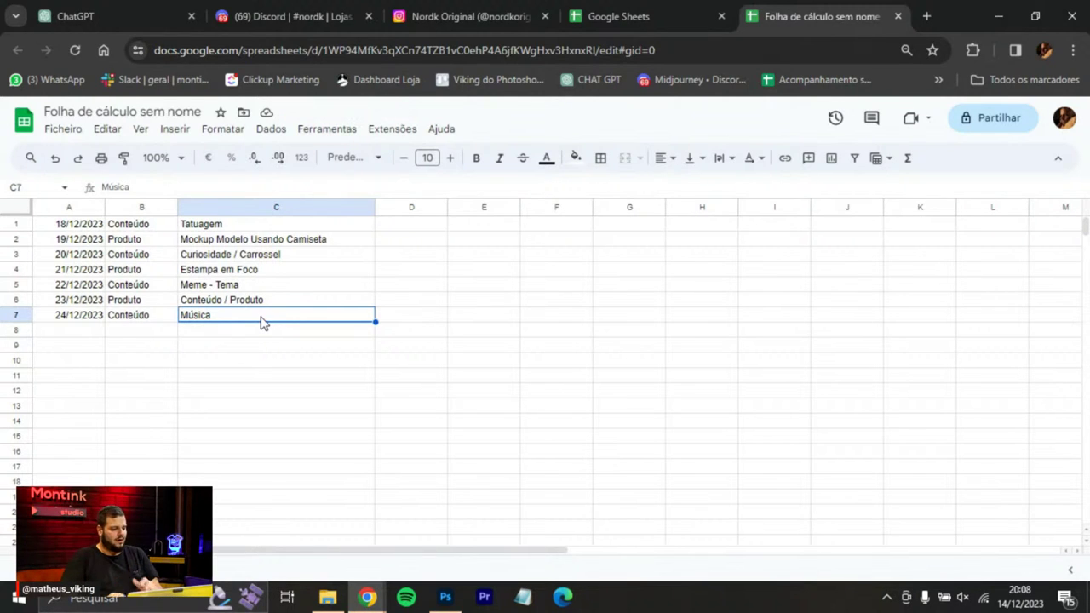
{"action": "left_click", "coordinate": [298, 225]}
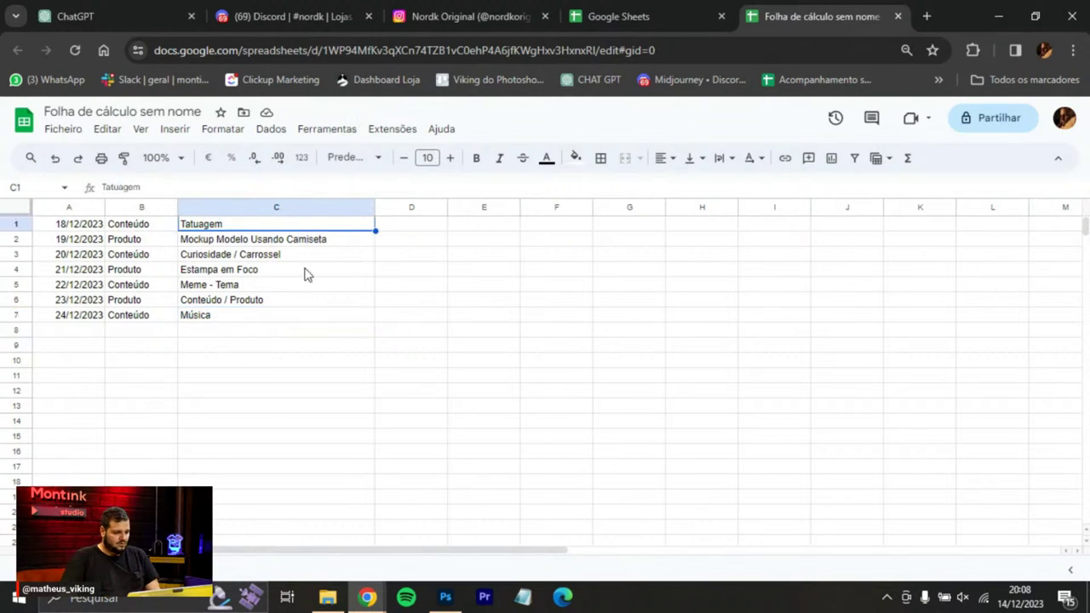
{"action": "left_click", "coordinate": [305, 319]}
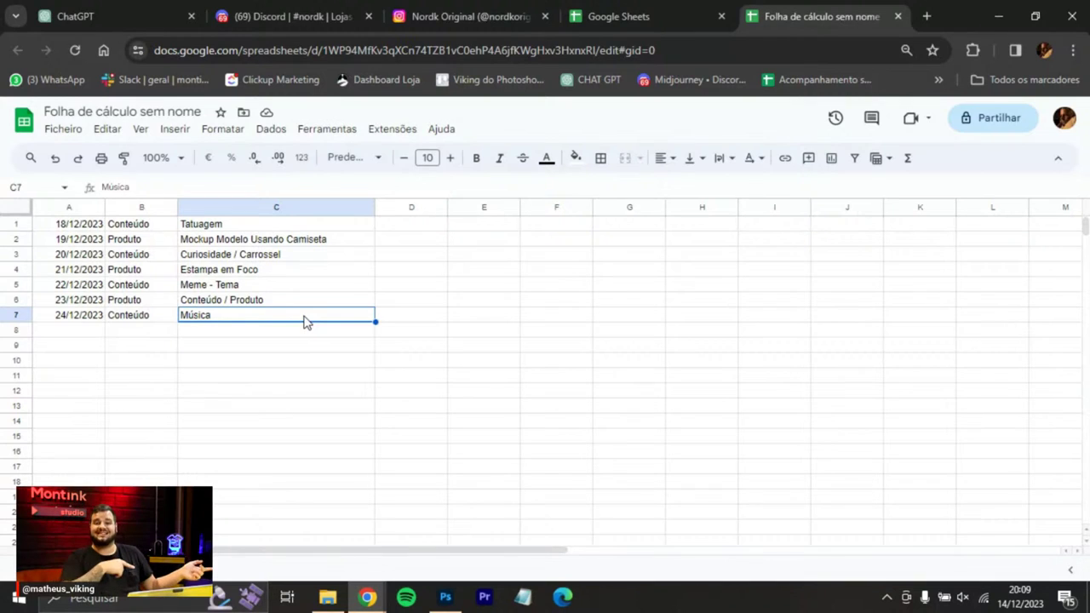
{"action": "left_click", "coordinate": [428, 226]}
{"action": "left_click", "coordinate": [408, 326]}
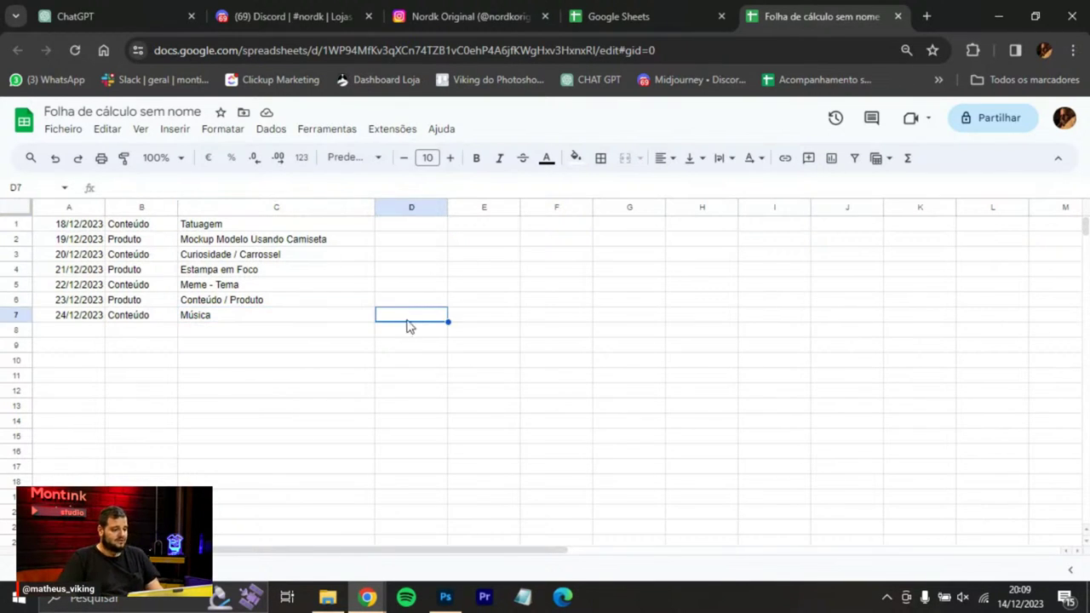
{"action": "left_click", "coordinate": [263, 229]}
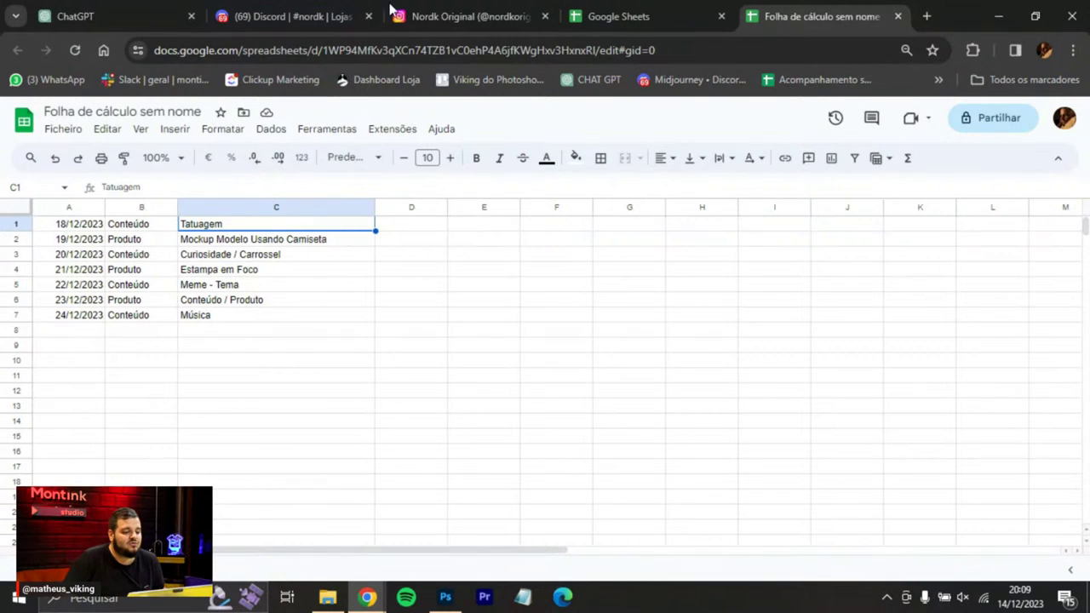
Switch to Instagram, search for the hashtag #mitologianordica, and browse its main posts for content references.
{"action": "left_click", "coordinate": [430, 17]}
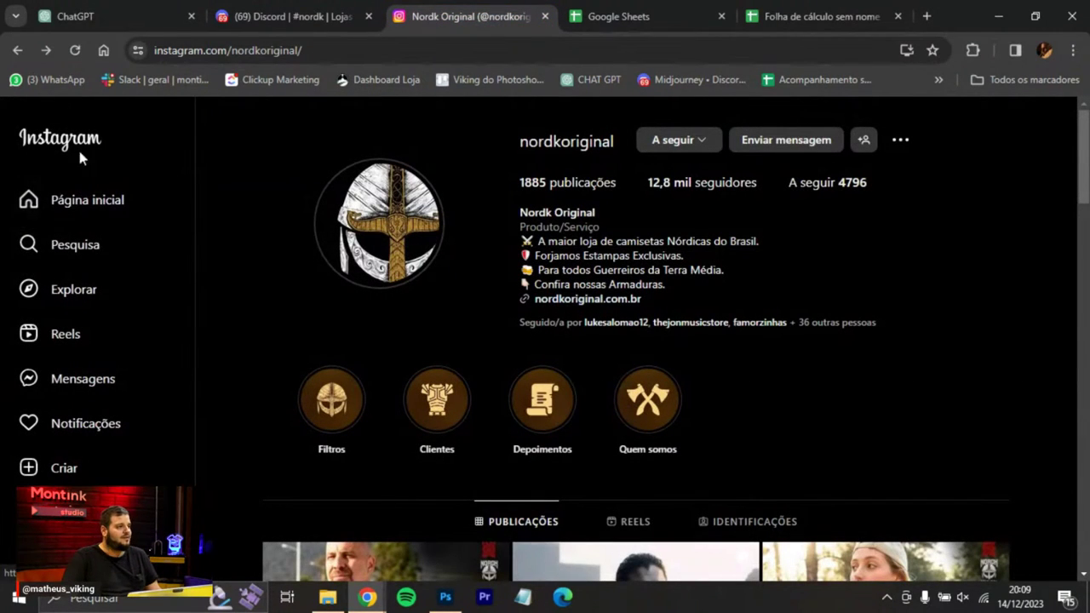
{"action": "left_click", "coordinate": [68, 244]}
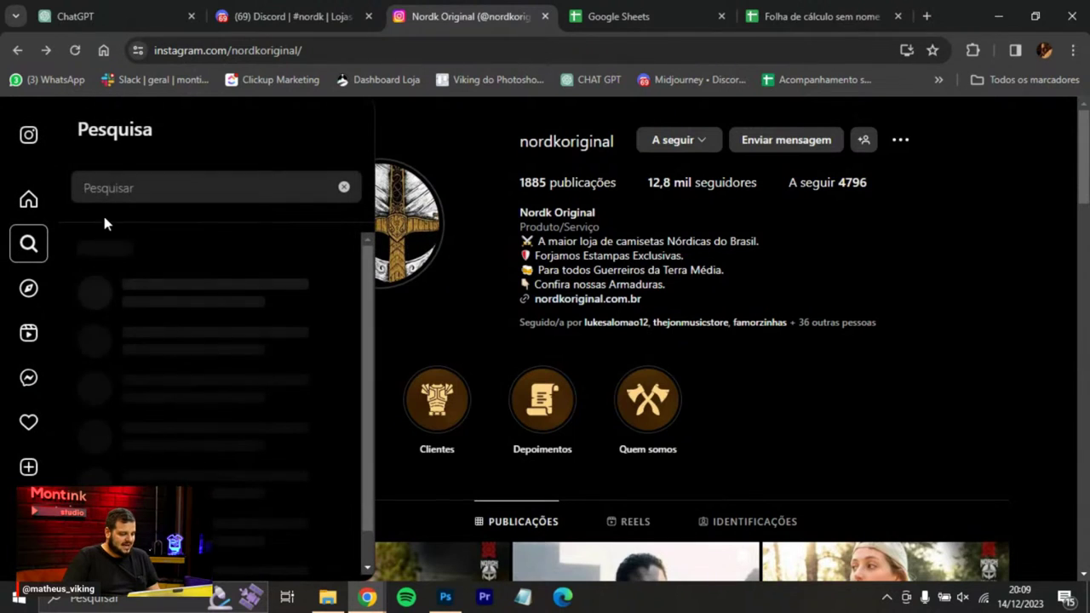
{"action": "type", "text": "#"}
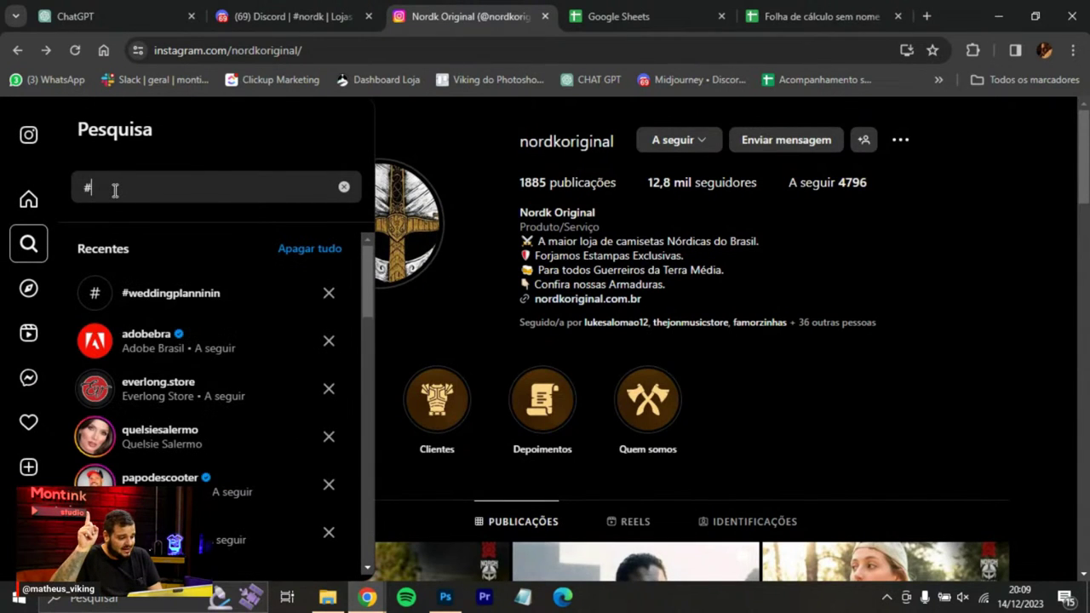
{"action": "type", "text": "mitolo"}
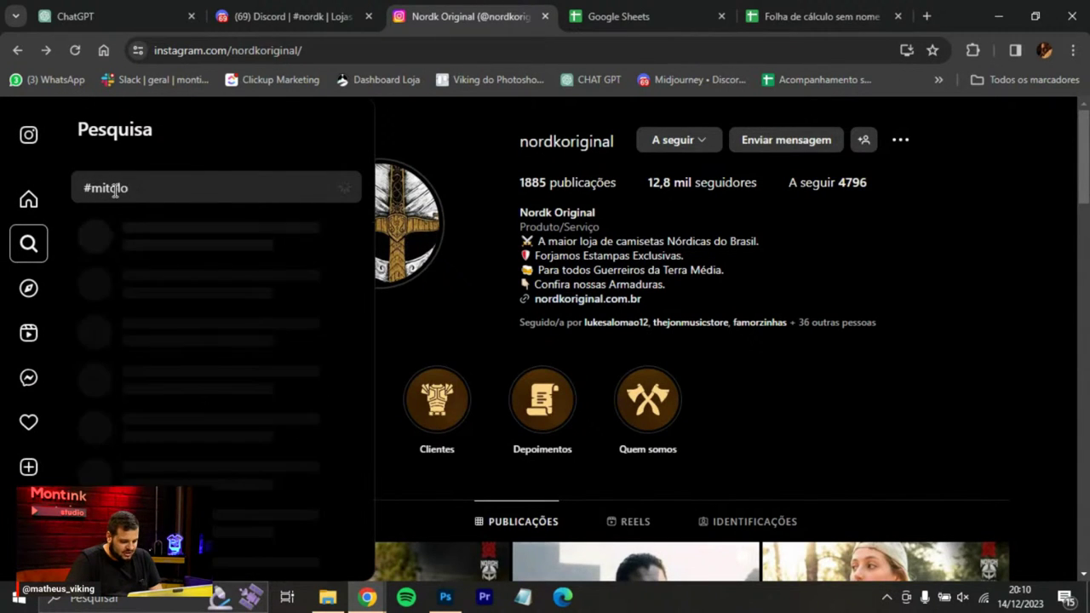
{"action": "type", "text": "gianordica"}
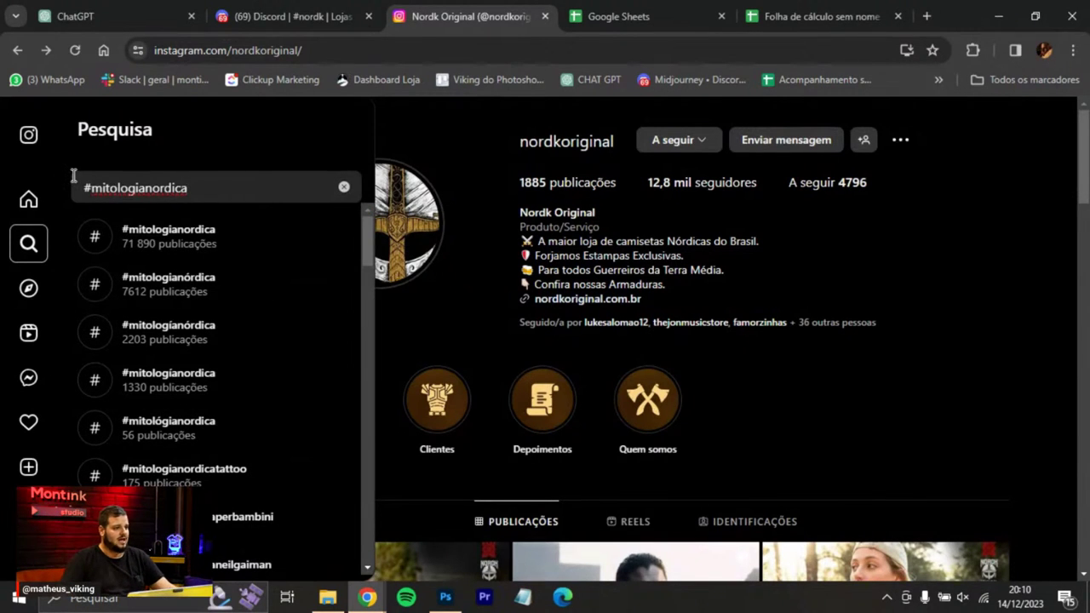
{"action": "left_click", "coordinate": [280, 243]}
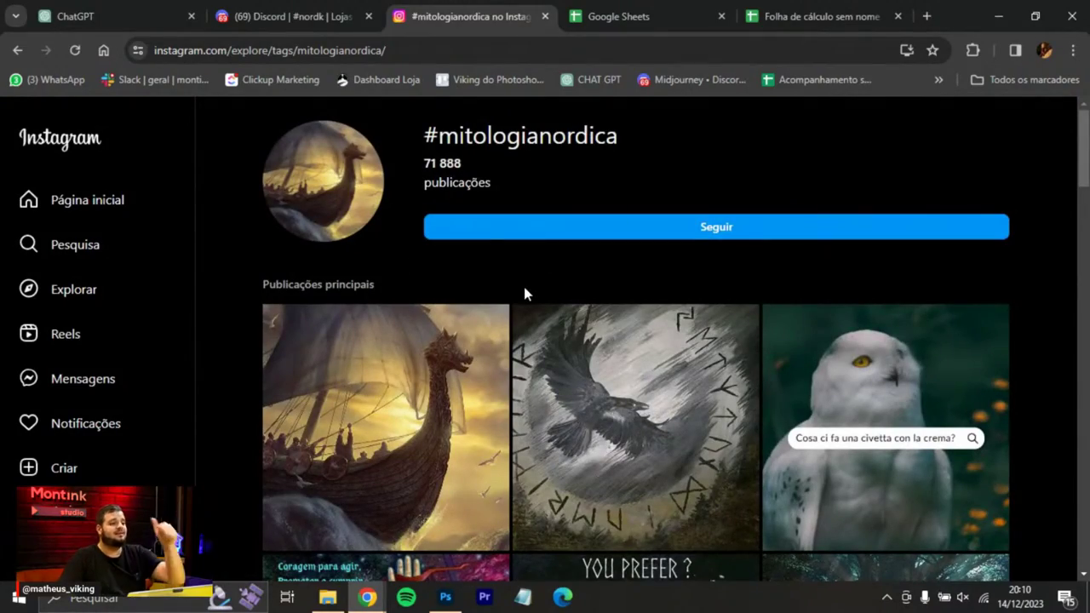
{"action": "scroll", "coordinate": [523, 293], "scroll_direction": "down", "scroll_amount": 4}
{"action": "scroll", "coordinate": [520, 260], "scroll_direction": "down", "scroll_amount": 6}
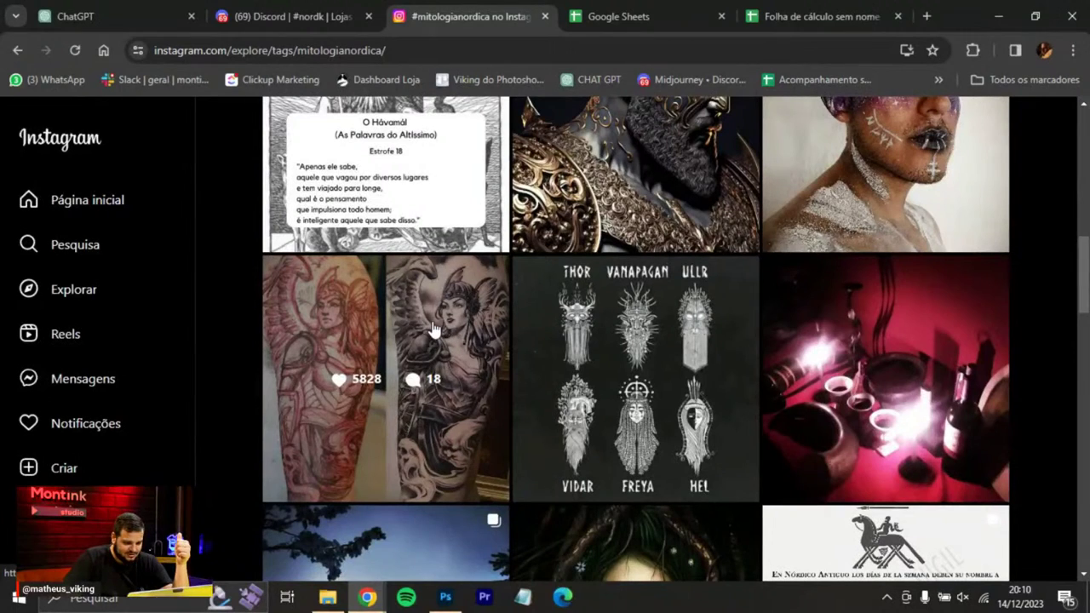
Open the Valkyrie tattoo post in a separate tab and browse the remaining #mitologianordica posts for references.
{"action": "middle_click", "coordinate": [367, 343]}
{"action": "scroll", "coordinate": [502, 289], "scroll_direction": "down", "scroll_amount": 6}
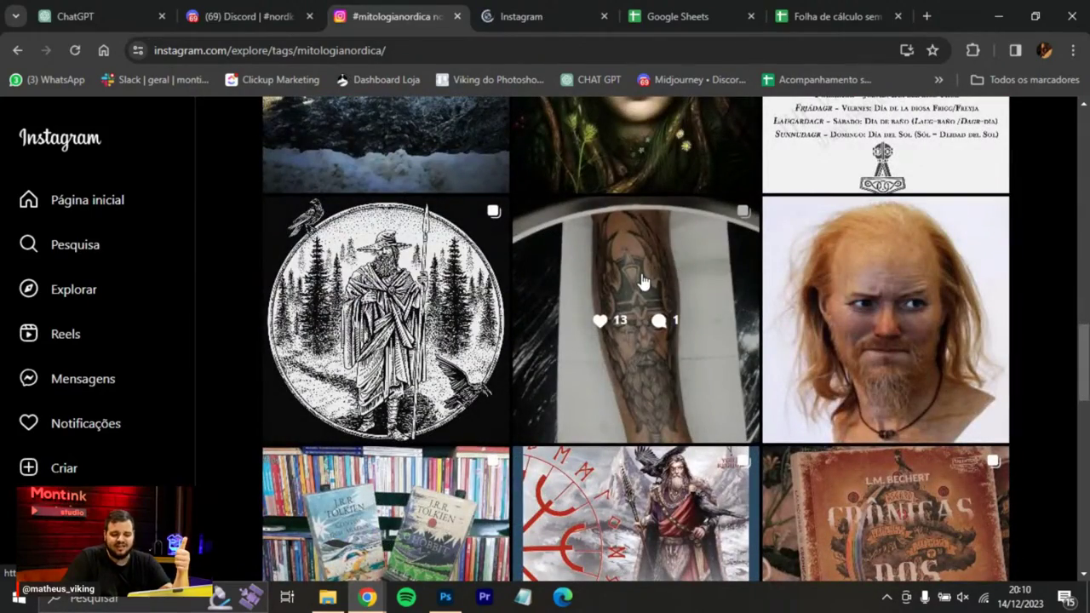
{"action": "scroll", "coordinate": [643, 282], "scroll_direction": "down", "scroll_amount": 3}
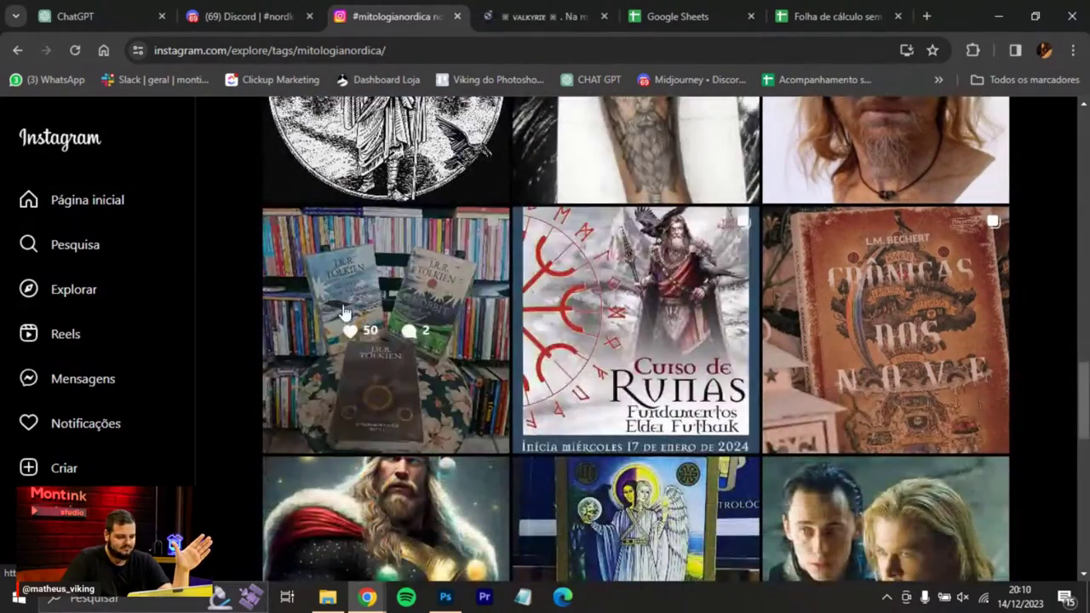
{"action": "scroll", "coordinate": [417, 377], "scroll_direction": "down", "scroll_amount": 2}
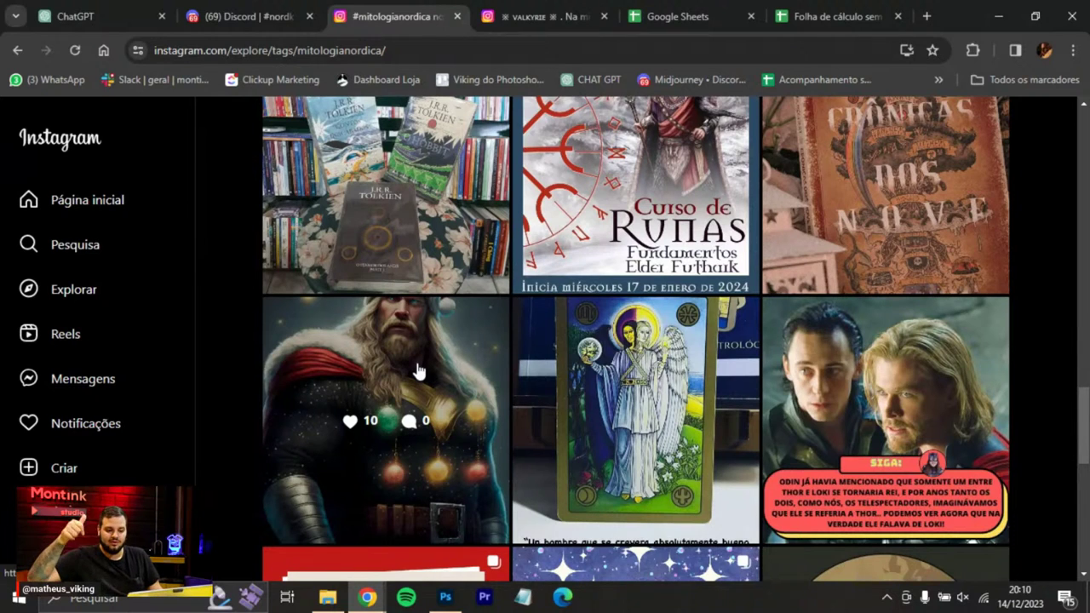
{"action": "scroll", "coordinate": [510, 367], "scroll_direction": "down", "scroll_amount": 7}
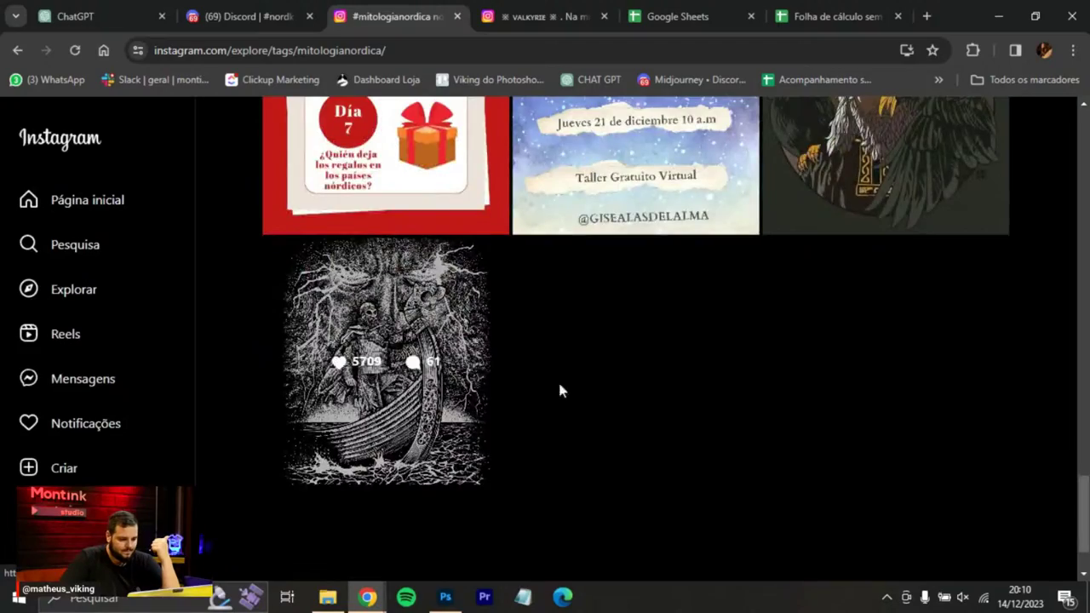
{"action": "scroll", "coordinate": [593, 410], "scroll_direction": "down", "scroll_amount": 5}
{"action": "scroll", "coordinate": [594, 410], "scroll_direction": "up", "scroll_amount": 15}
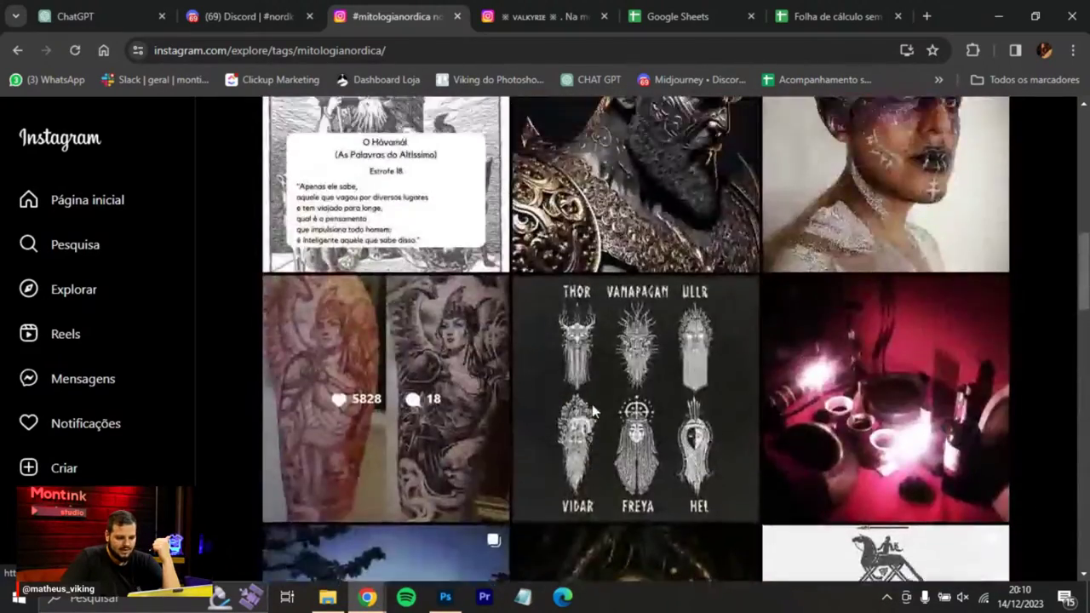
{"action": "scroll", "coordinate": [593, 411], "scroll_direction": "down", "scroll_amount": 6}
{"action": "scroll", "coordinate": [592, 411], "scroll_direction": "up", "scroll_amount": 7}
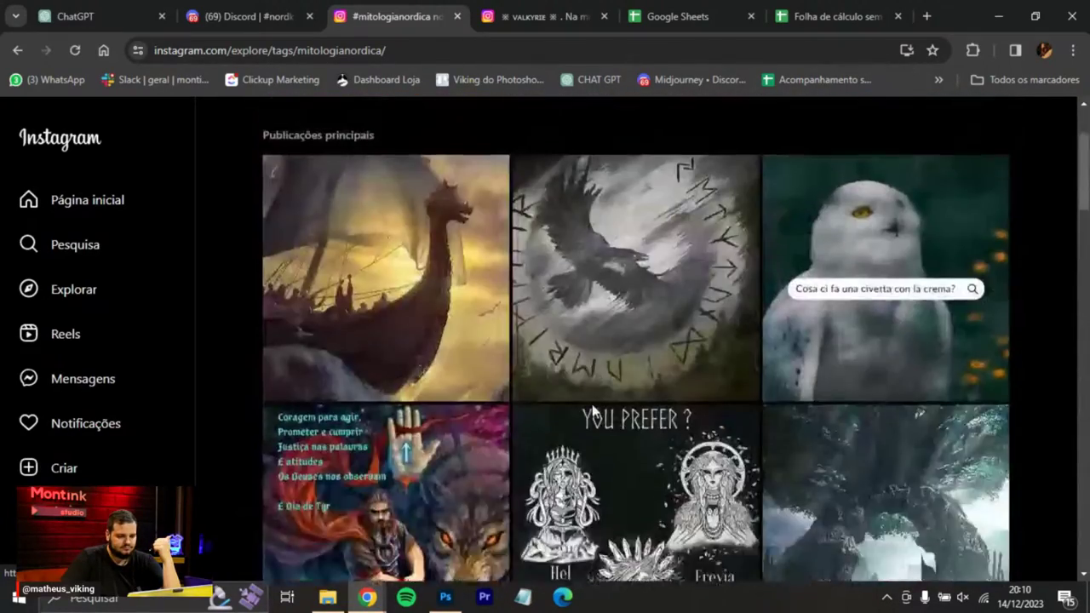
Follow the #mitologianordica hashtag and look through its posts again.
{"action": "left_click", "coordinate": [717, 228]}
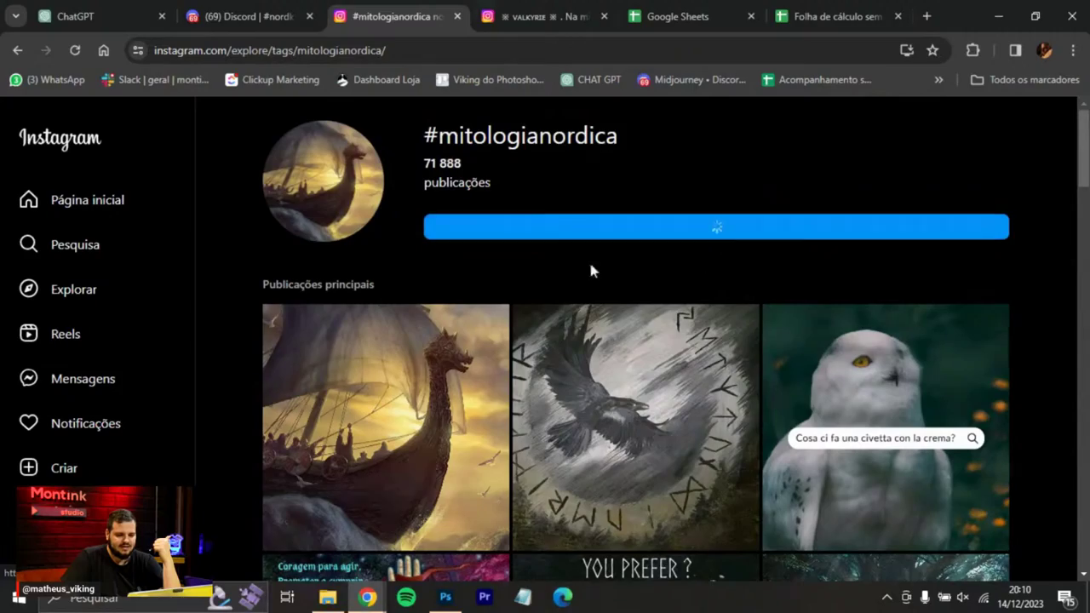
{"action": "scroll", "coordinate": [554, 285], "scroll_direction": "down", "scroll_amount": 16}
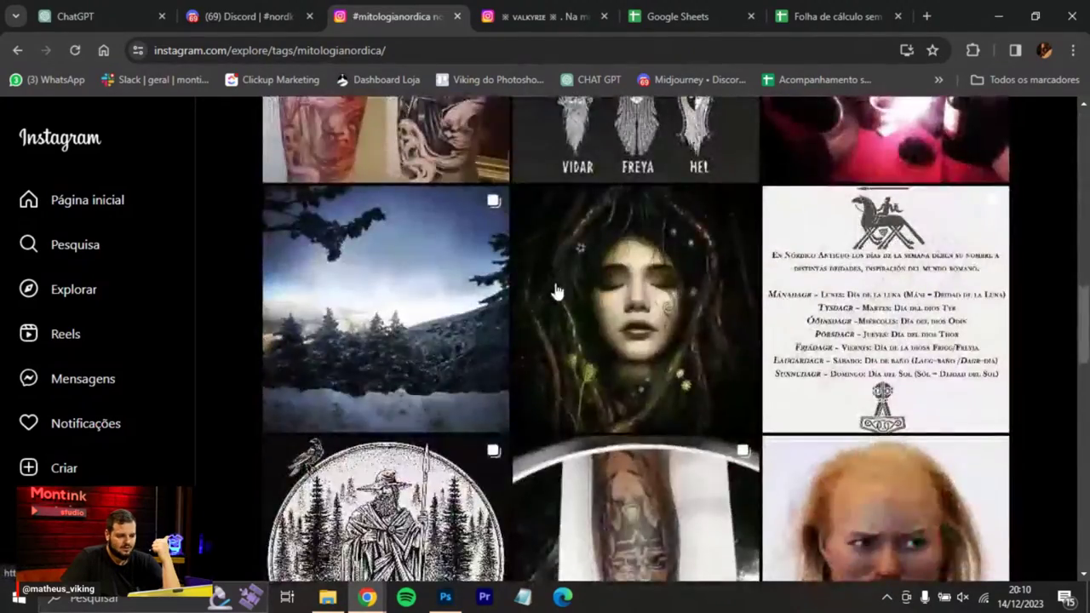
{"action": "scroll", "coordinate": [553, 285], "scroll_direction": "up", "scroll_amount": 3}
Read the Valkyrie tattoo post, follow the artist who published it, check the artist's profile and return to the post.
{"action": "left_click", "coordinate": [549, 23]}
{"action": "scroll", "coordinate": [603, 291], "scroll_direction": "down", "scroll_amount": 3}
{"action": "scroll", "coordinate": [604, 292], "scroll_direction": "up", "scroll_amount": 3}
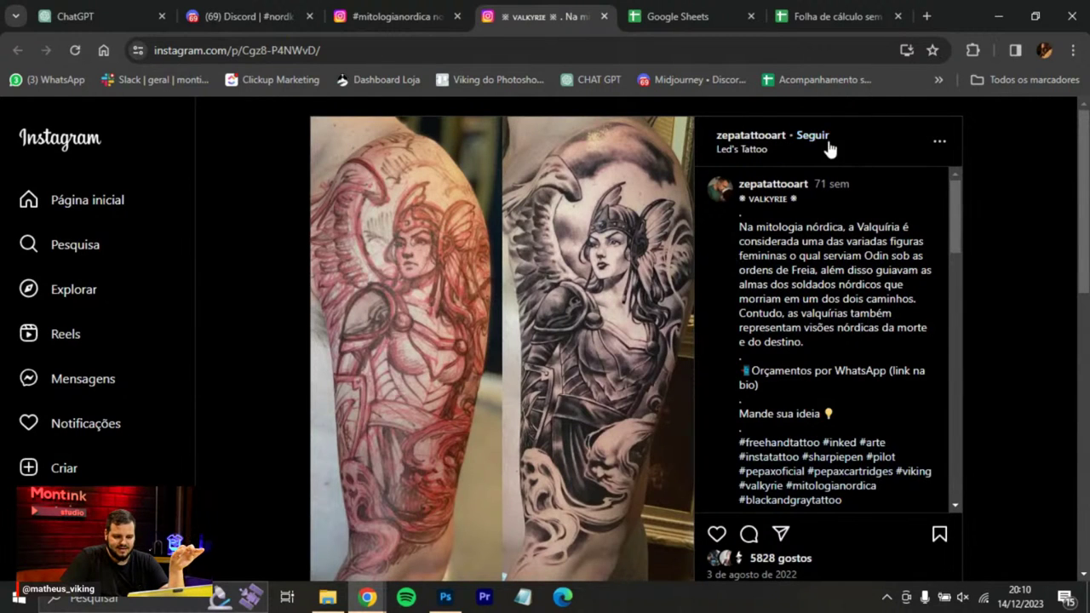
{"action": "left_click_drag", "start_coordinate": [719, 134], "coordinate": [789, 141]}
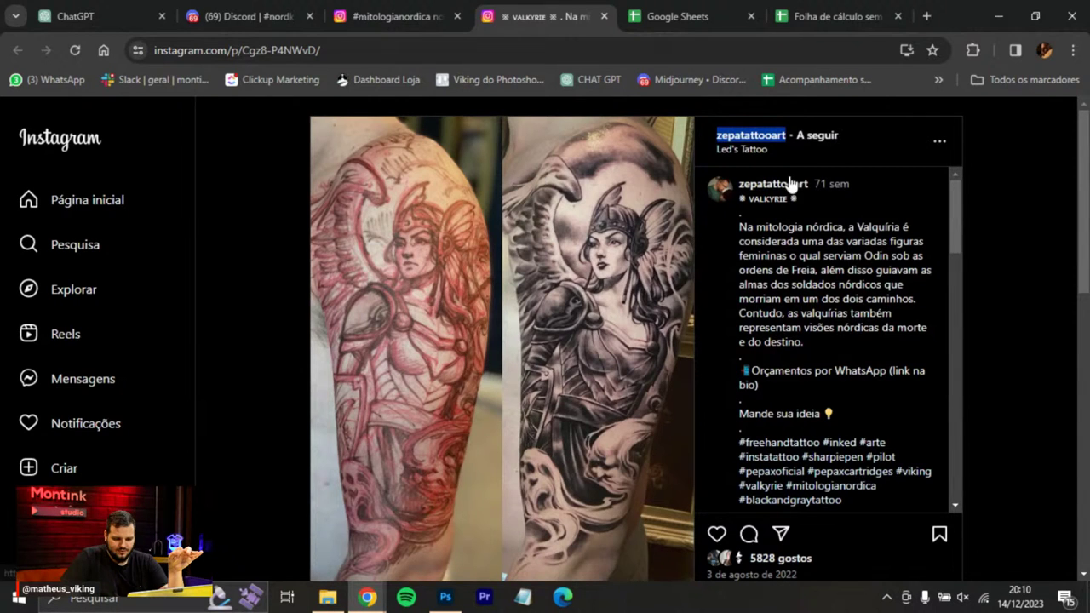
{"action": "left_click", "coordinate": [767, 136]}
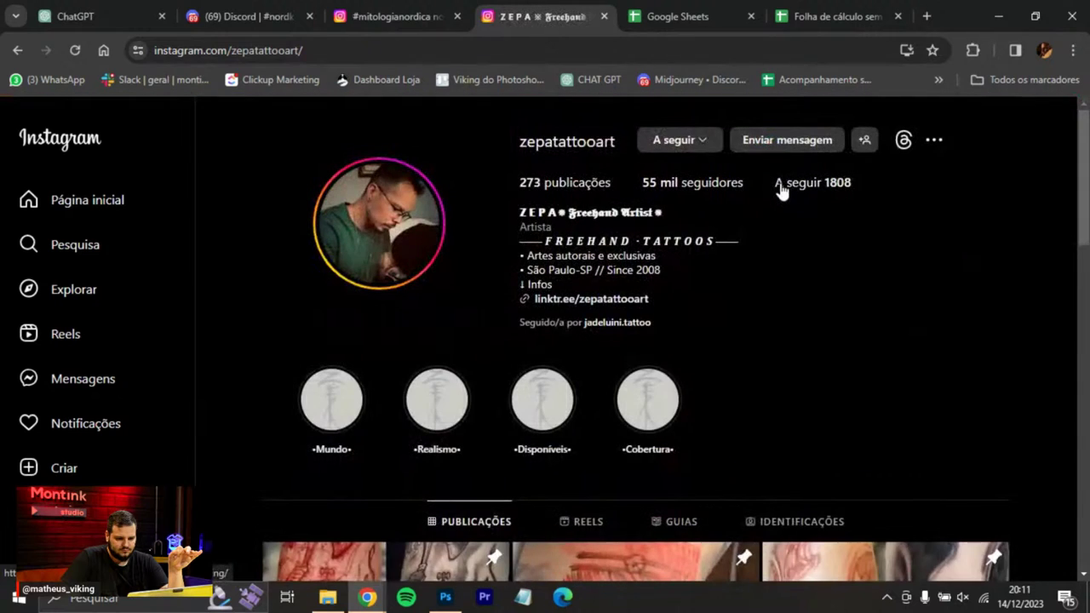
{"action": "left_click", "coordinate": [17, 50]}
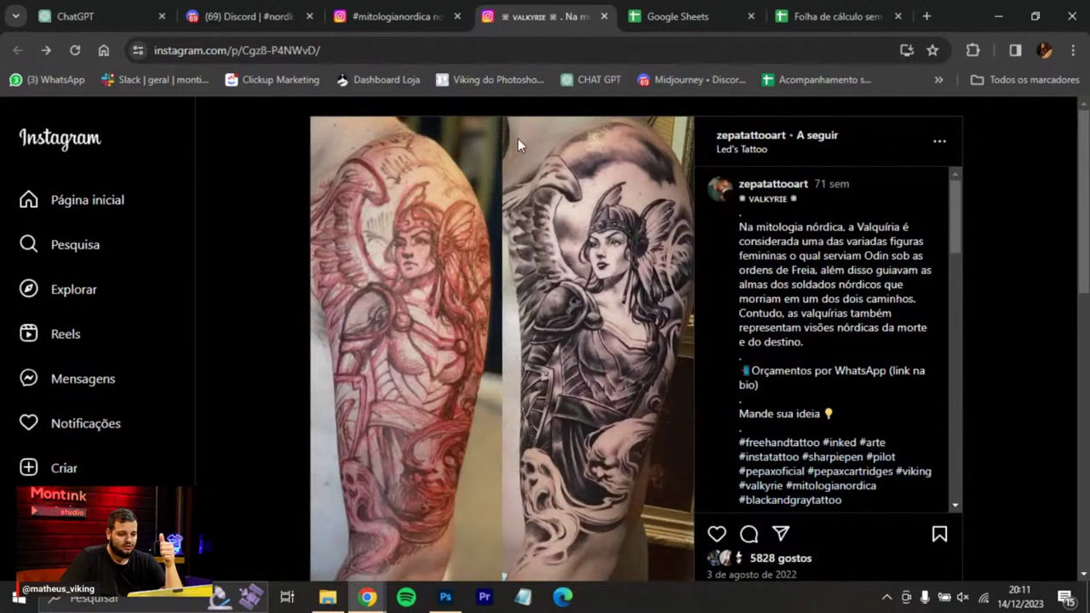
Copy the Valkyrie tattoo post's link and open the Instagram downloader snapinsta.app in a new tab.
{"action": "left_click", "coordinate": [473, 57]}
{"action": "key", "text": "ctrl+c"}
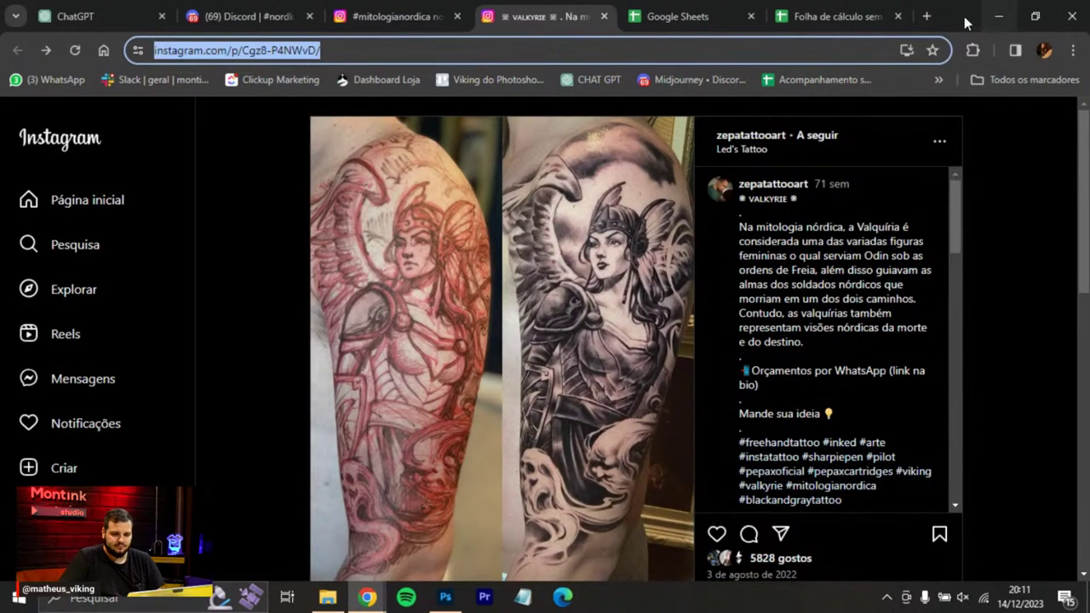
{"action": "left_click", "coordinate": [927, 16]}
{"action": "type", "text": "ins"}
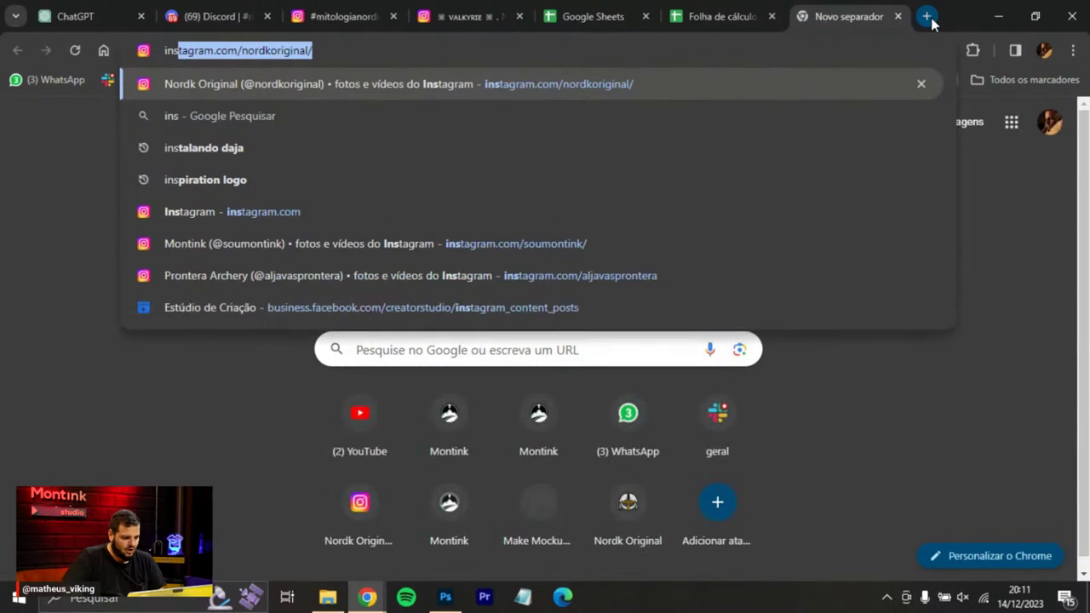
{"action": "key", "text": "BackSpace"}
{"action": "key", "text": "BackSpace"}
{"action": "key", "text": "BackSpace"}
{"action": "key", "text": "BackSpace"}
{"action": "type", "text": "donw"}
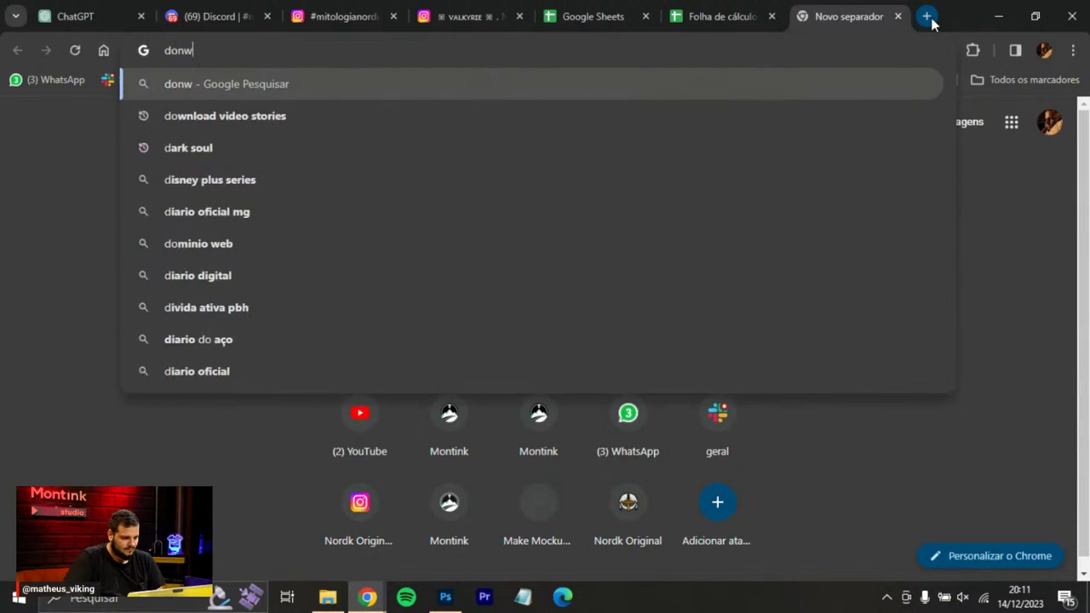
{"action": "key", "text": "BackSpace"}
{"action": "key", "text": "BackSpace"}
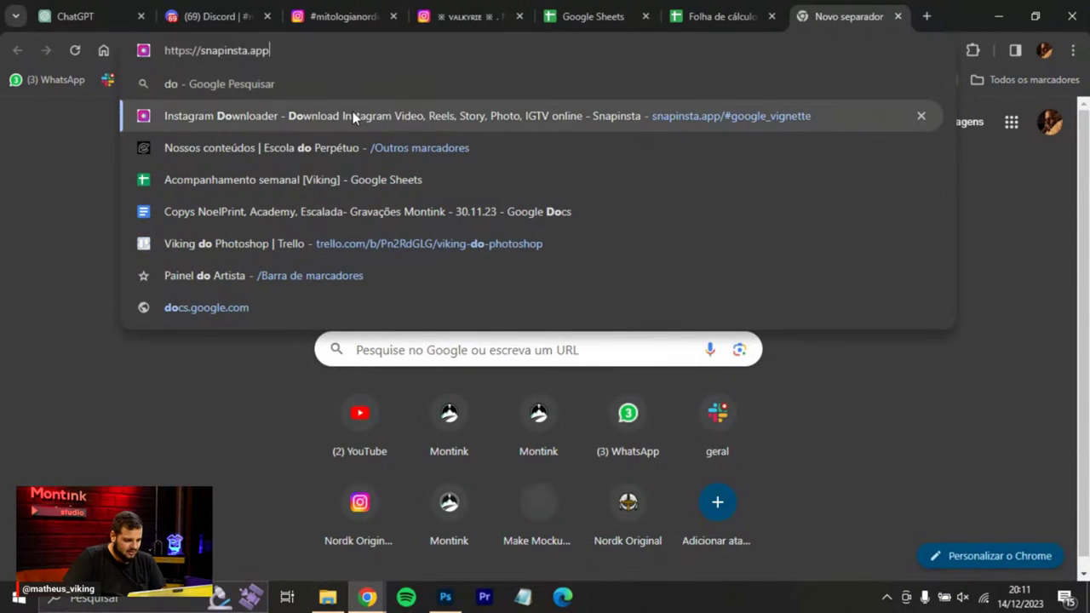
{"action": "left_click", "coordinate": [353, 116]}
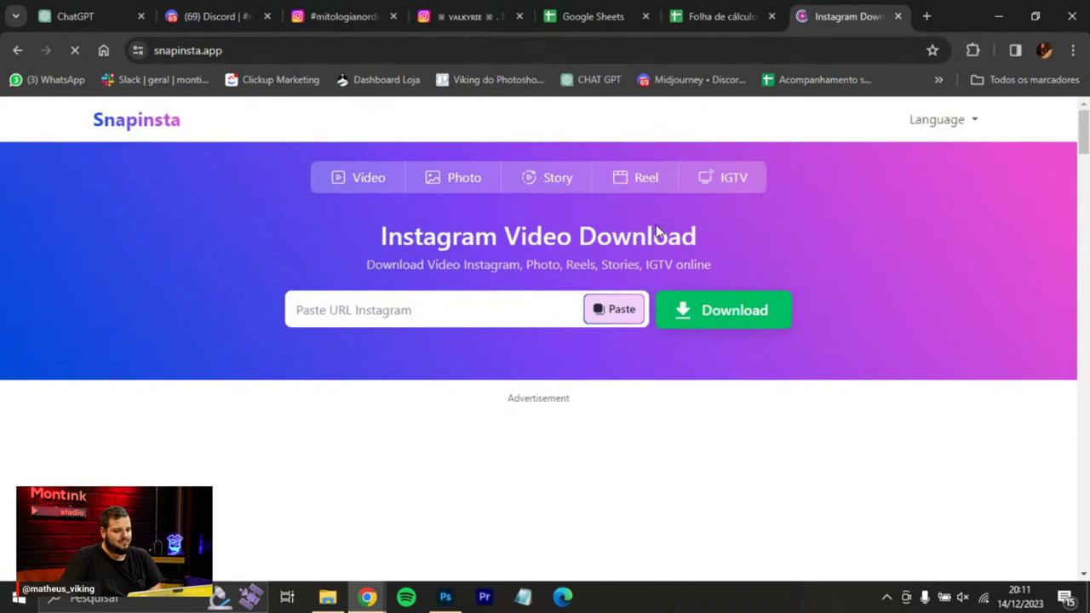
Download the tattoo photo through Snapinsta using the copied post link, dismiss the ad, view the saved image and return to the browser.
{"action": "left_click", "coordinate": [460, 316]}
{"action": "key", "text": "ctrl+v"}
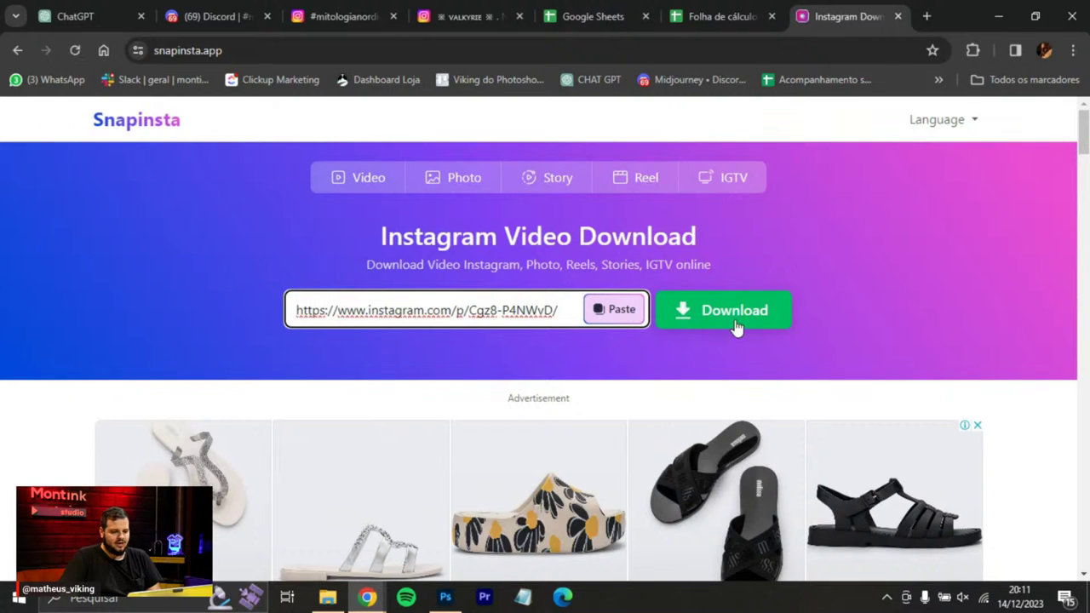
{"action": "left_click", "coordinate": [690, 317]}
{"action": "scroll", "coordinate": [891, 287], "scroll_direction": "down", "scroll_amount": 3}
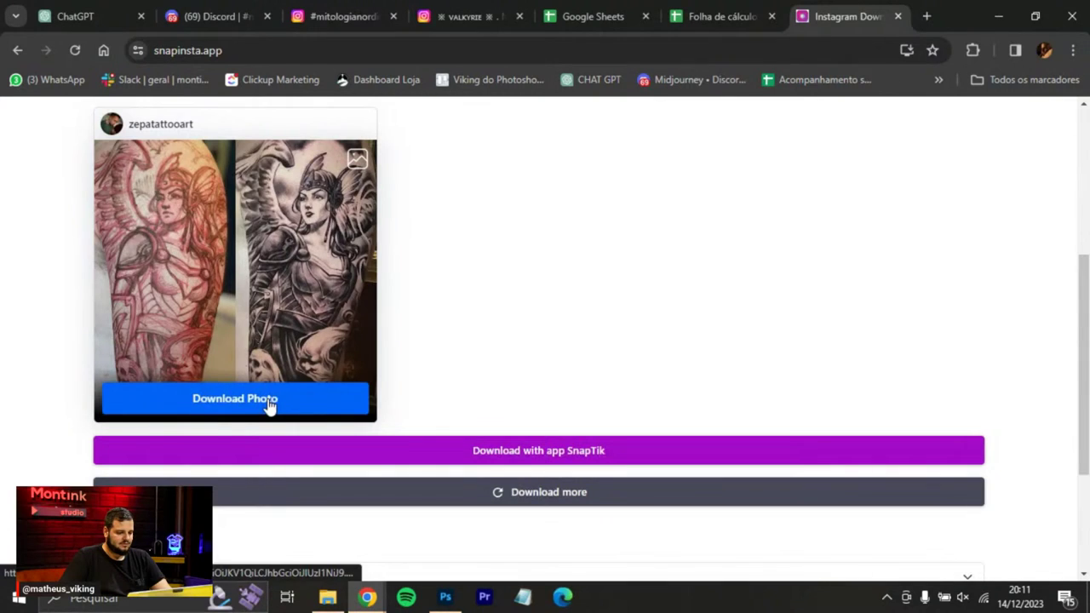
{"action": "left_click", "coordinate": [268, 405]}
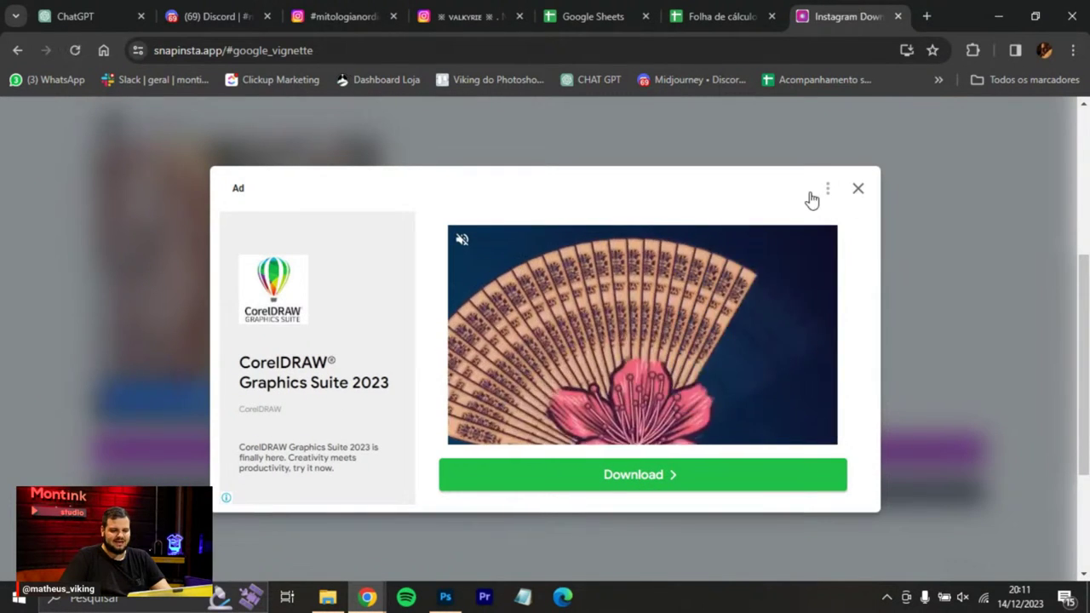
{"action": "left_click", "coordinate": [857, 194]}
{"action": "left_click", "coordinate": [844, 111]}
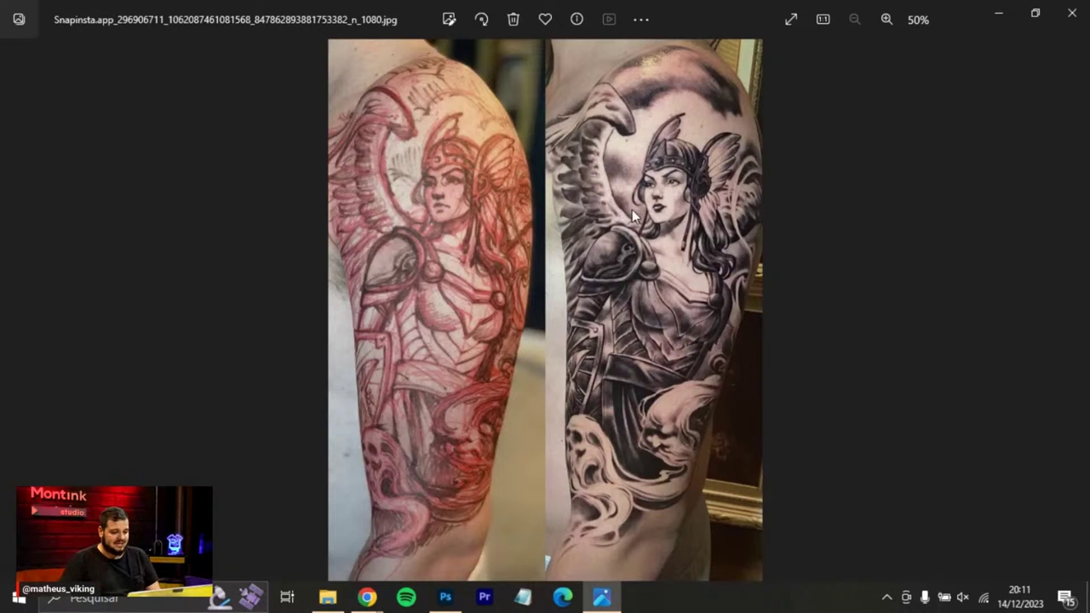
{"action": "key", "text": "alt+Tab"}
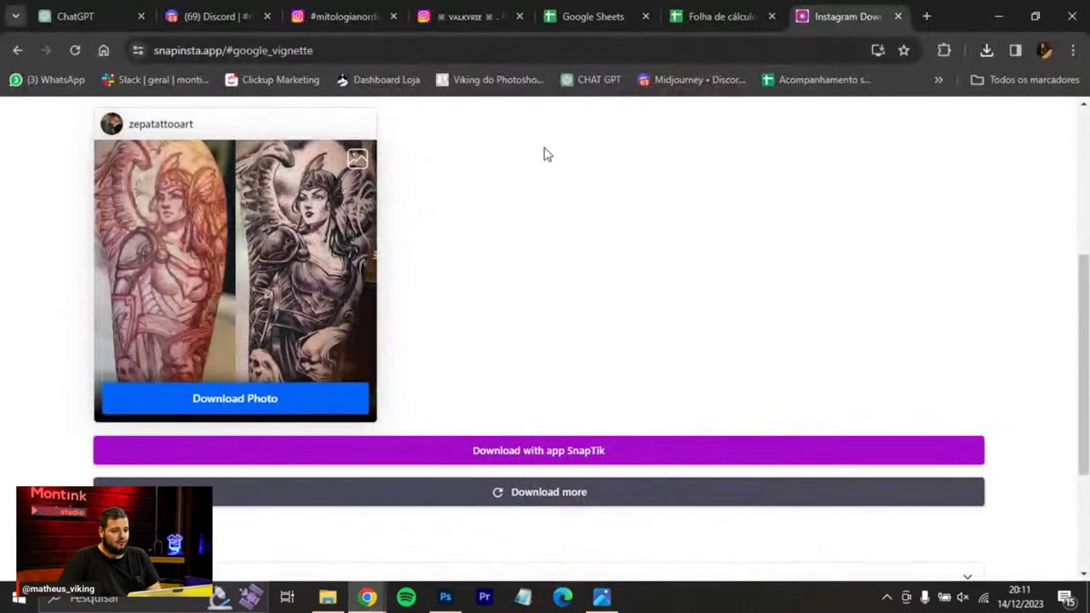
Close the Google Sheets home tab and enter "OK" in cell D1 of the schedule, beside "Tatuagem".
{"action": "left_click", "coordinate": [587, 17]}
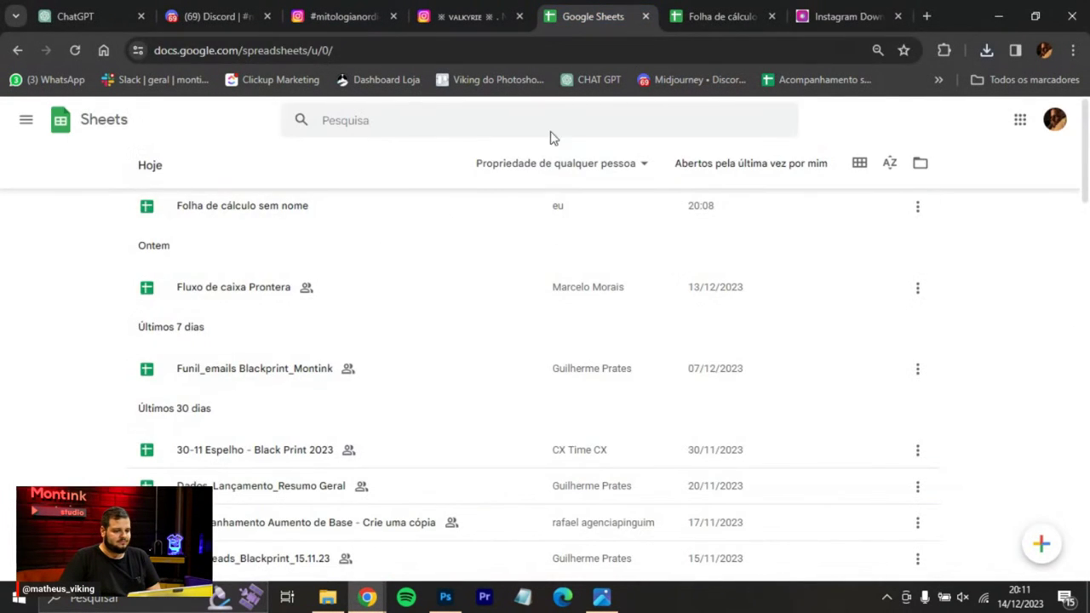
{"action": "left_click", "coordinate": [729, 15]}
{"action": "left_click", "coordinate": [645, 16]}
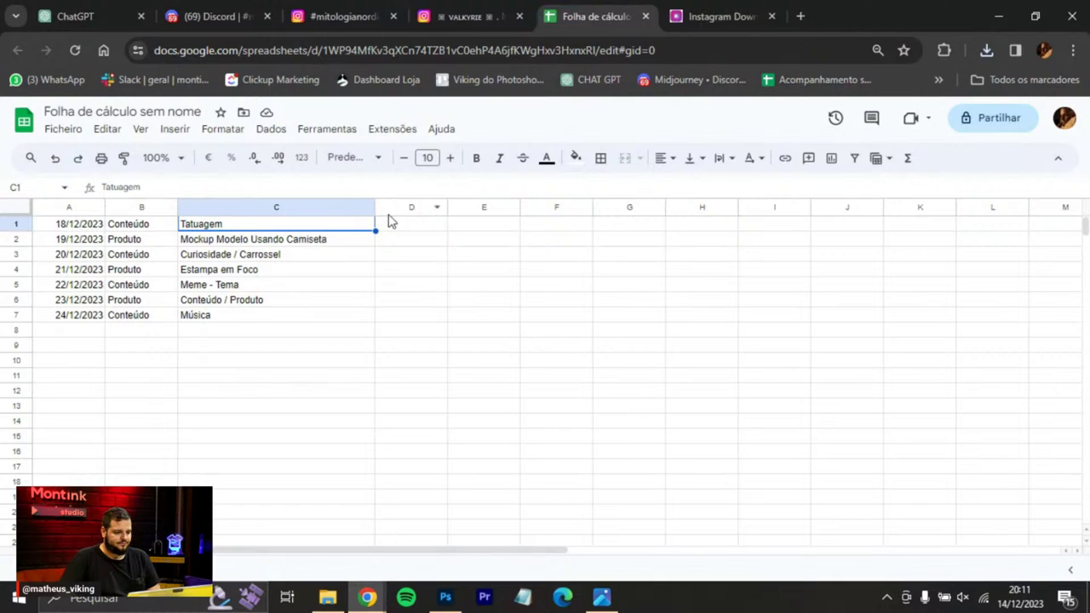
{"action": "double_click", "coordinate": [413, 228]}
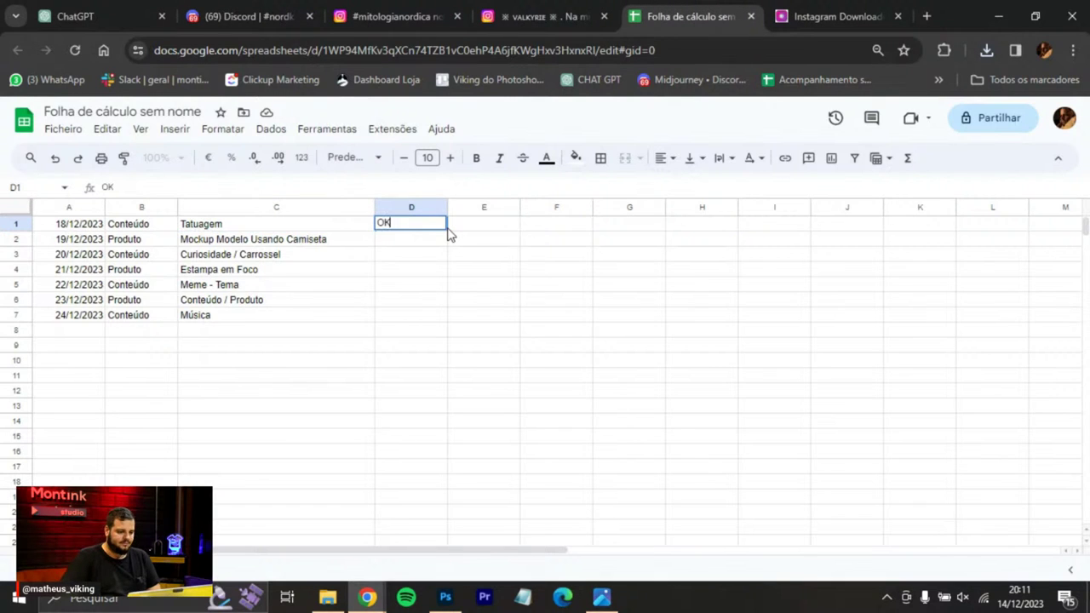
{"action": "key", "text": "Return"}
Center the contents of cells D1:D7 horizontally.
{"action": "left_click", "coordinate": [419, 227]}
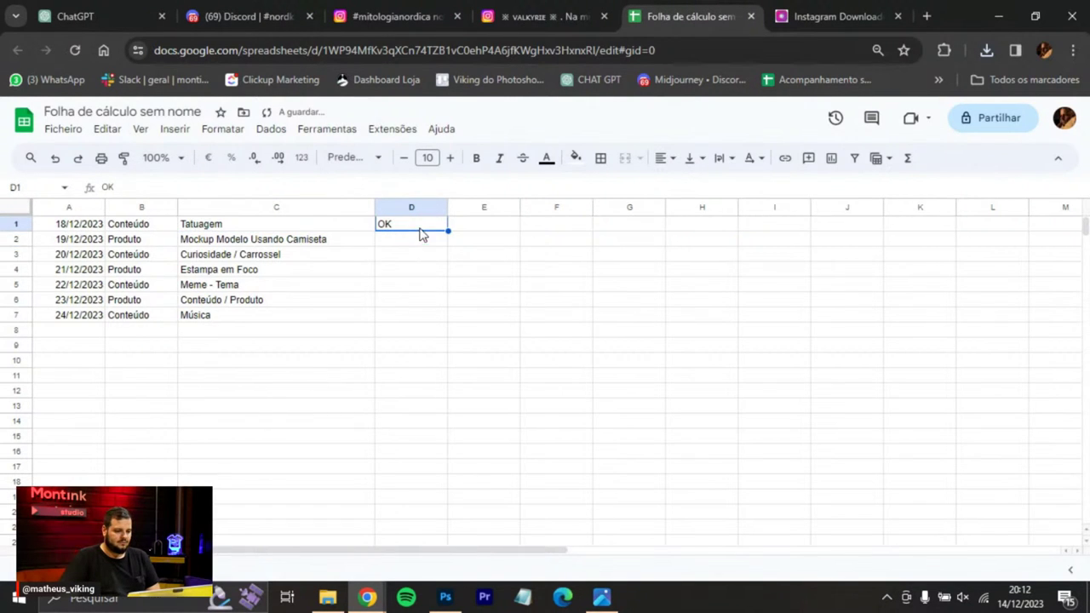
{"action": "left_click", "coordinate": [394, 320], "text": "shift"}
{"action": "left_click", "coordinate": [662, 159]}
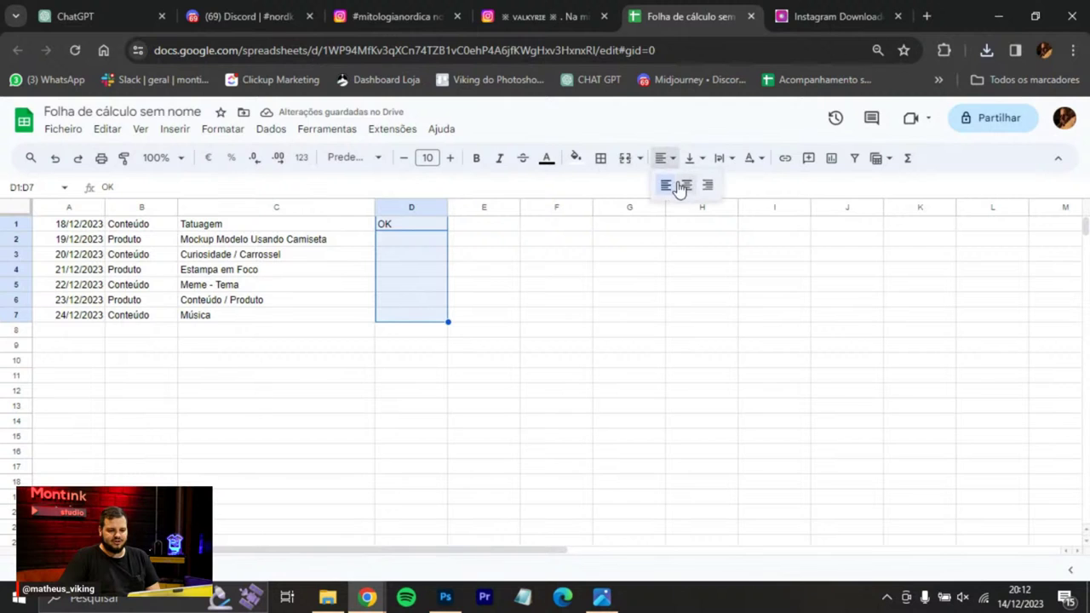
{"action": "left_click", "coordinate": [686, 185]}
{"action": "left_click", "coordinate": [388, 246]}
{"action": "left_click", "coordinate": [414, 228]}
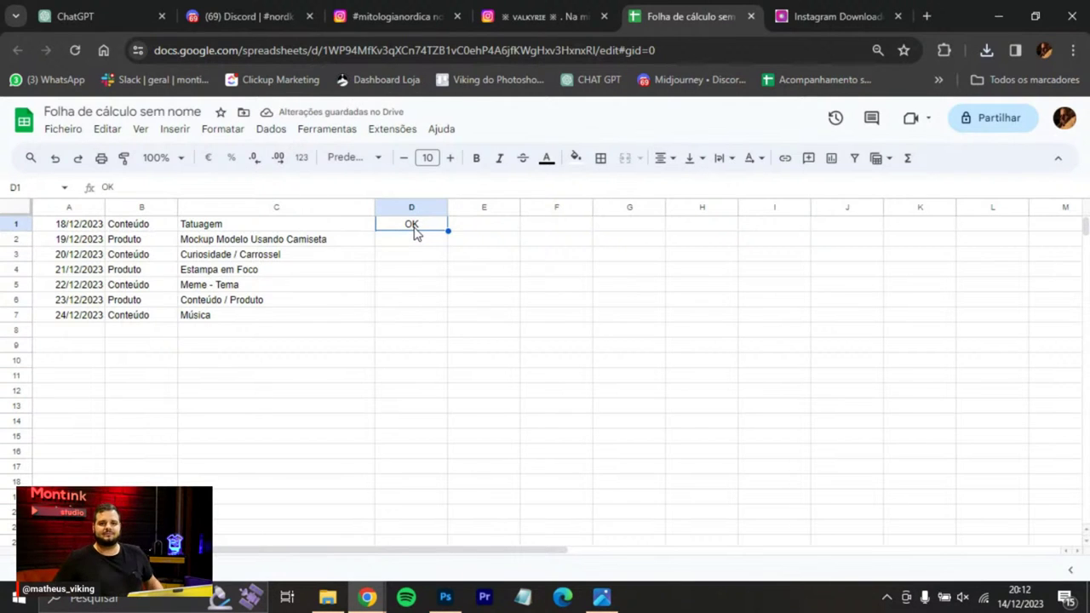
{"action": "left_click", "coordinate": [222, 246]}
{"action": "left_click", "coordinate": [397, 246]}
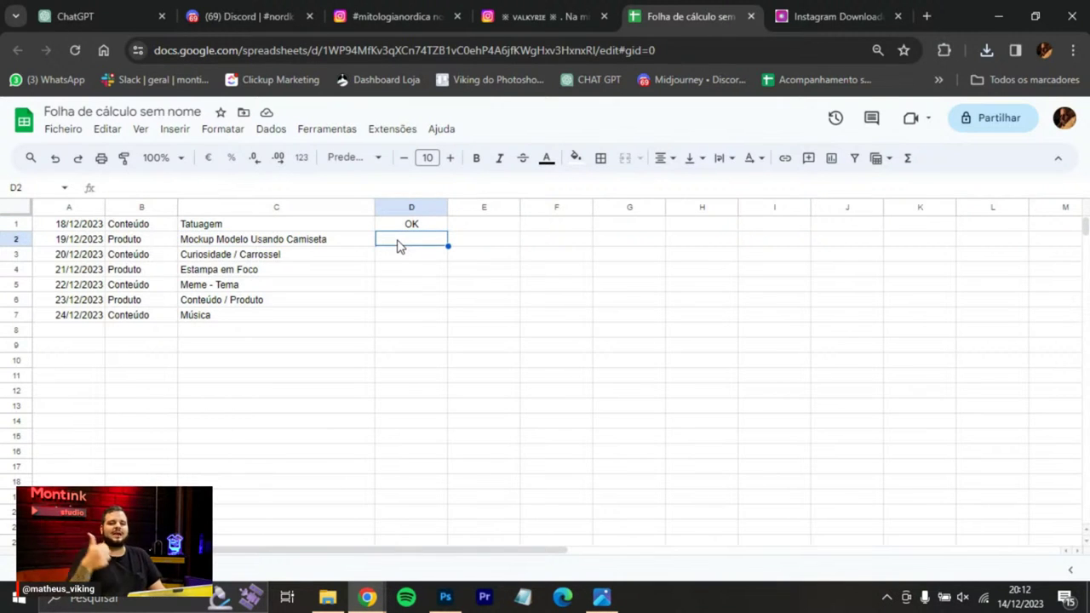
Open placeit.net in a new tab and look over its home page.
{"action": "left_click", "coordinate": [928, 17]}
{"action": "type", "text": "pla"}
{"action": "key", "text": "Return"}
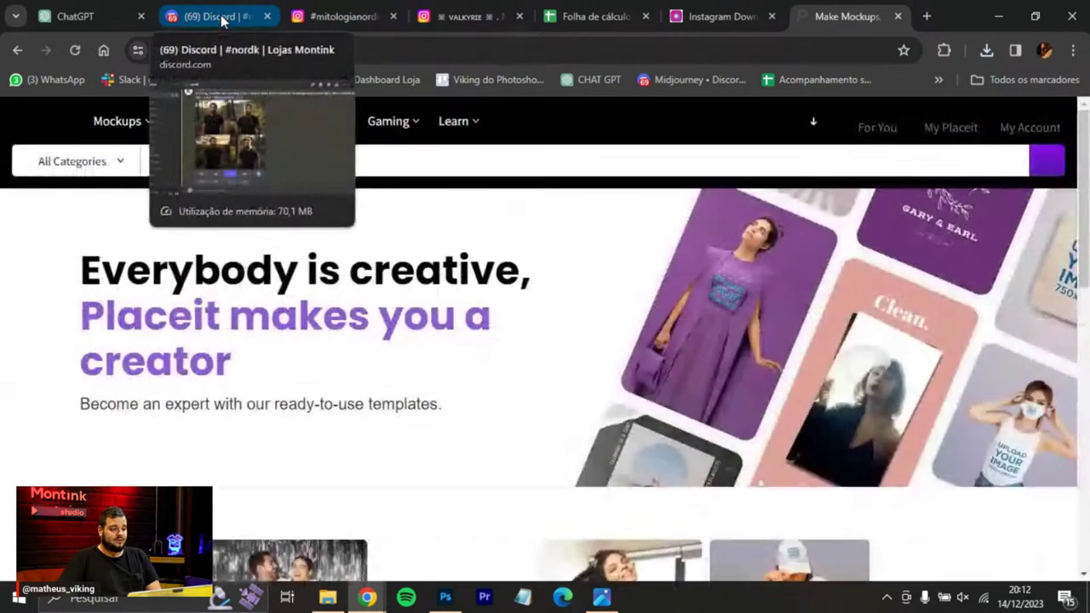
{"action": "scroll", "coordinate": [632, 326], "scroll_direction": "down", "scroll_amount": 3}
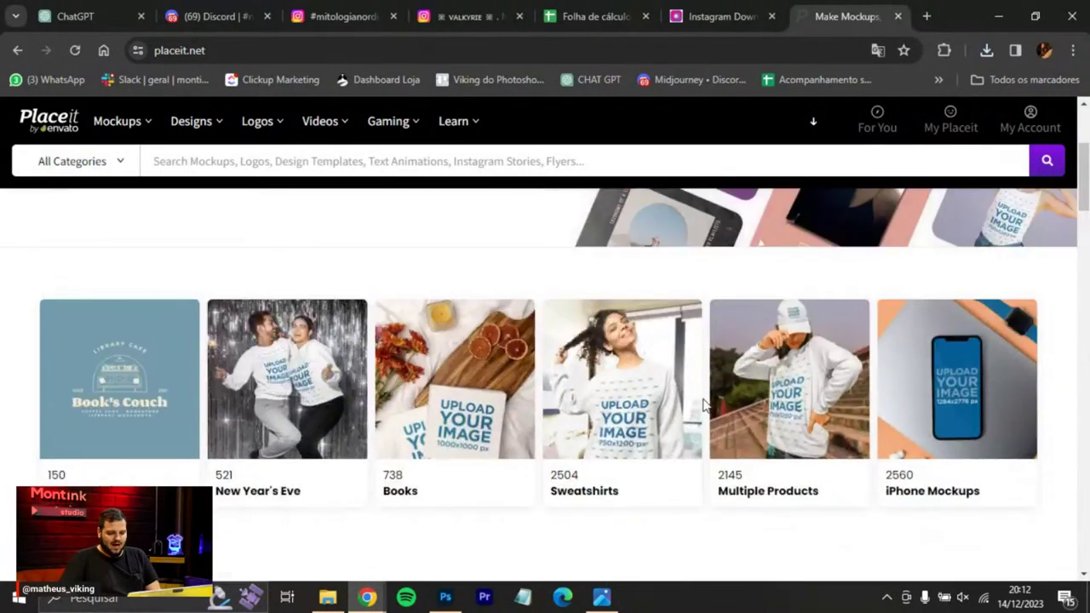
{"action": "scroll", "coordinate": [690, 391], "scroll_direction": "up", "scroll_amount": 3}
{"action": "scroll", "coordinate": [687, 392], "scroll_direction": "down", "scroll_amount": 5}
{"action": "scroll", "coordinate": [686, 392], "scroll_direction": "up", "scroll_amount": 5}
Open Placeit's T-shirt mockup generator and browse the mockups of models wearing T-shirts.
{"action": "mouse_move", "coordinate": [151, 132]}
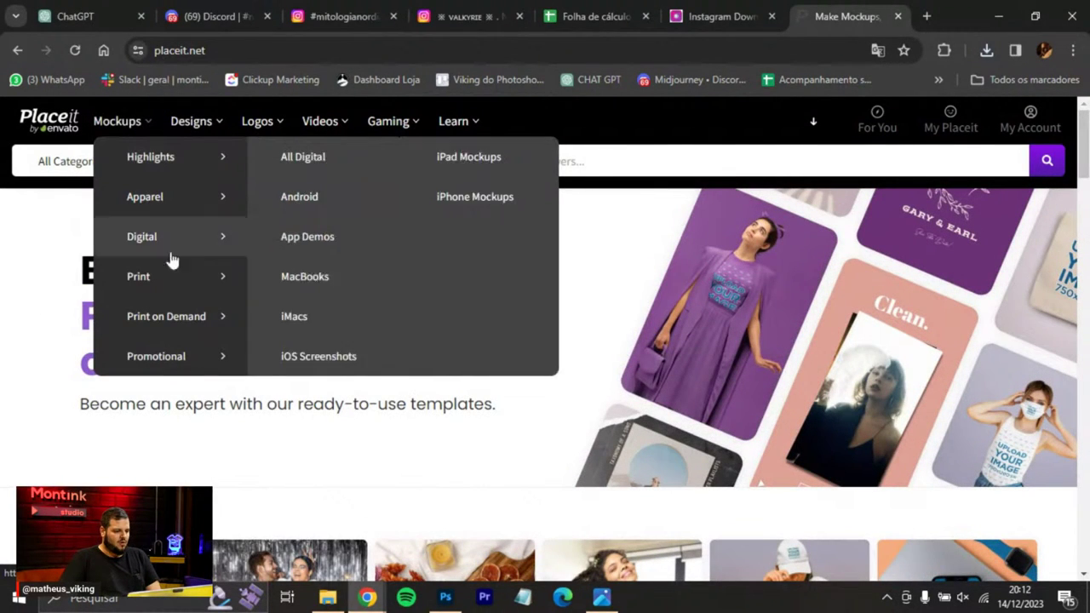
{"action": "mouse_move", "coordinate": [201, 317]}
{"action": "left_click", "coordinate": [467, 205]}
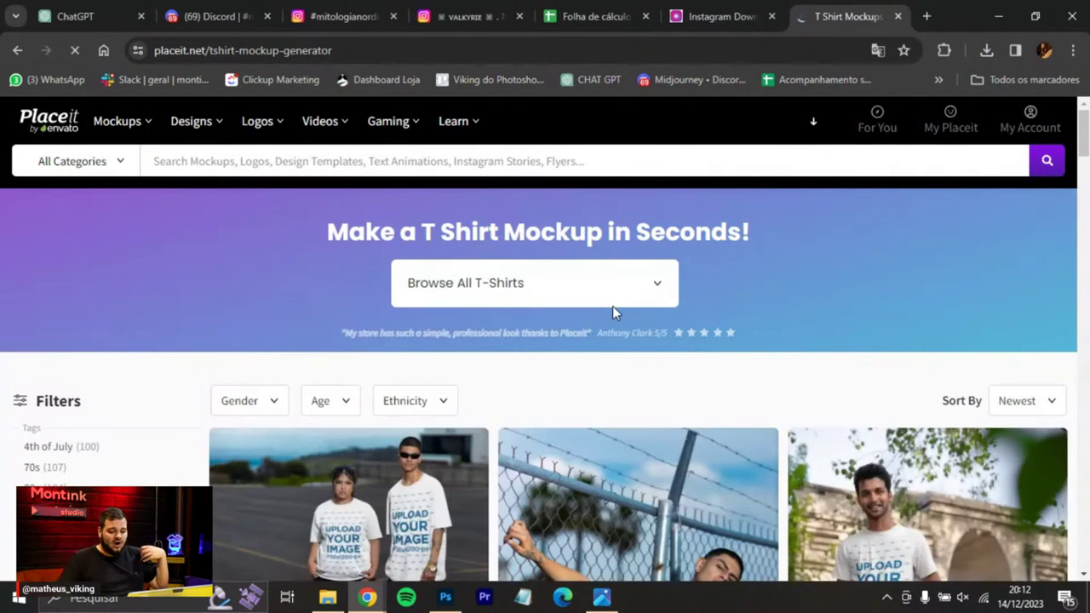
{"action": "scroll", "coordinate": [733, 285], "scroll_direction": "down", "scroll_amount": 15}
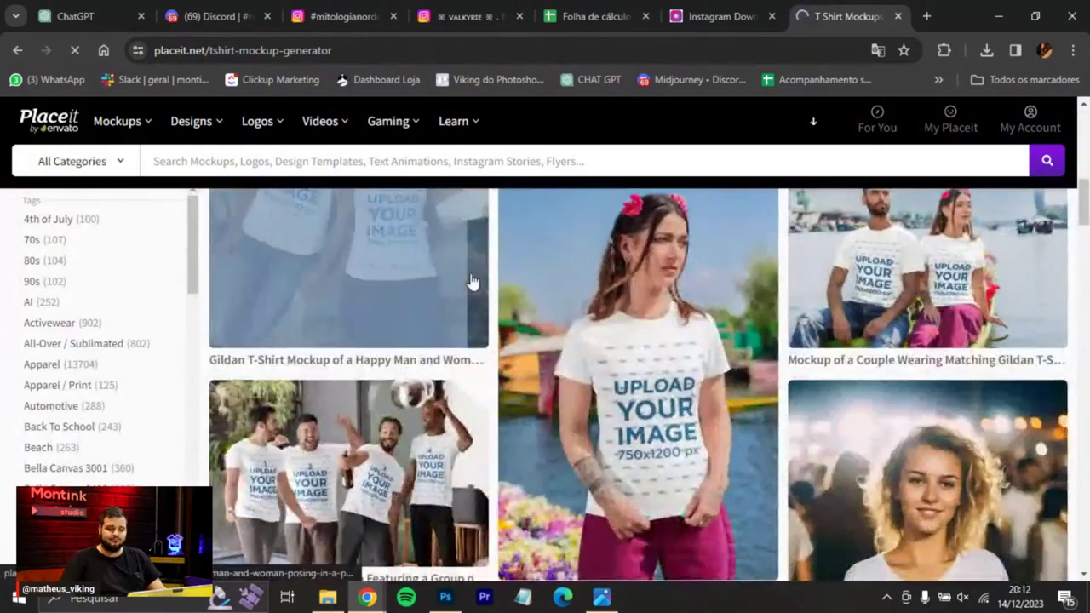
{"action": "scroll", "coordinate": [473, 285], "scroll_direction": "down", "scroll_amount": 5}
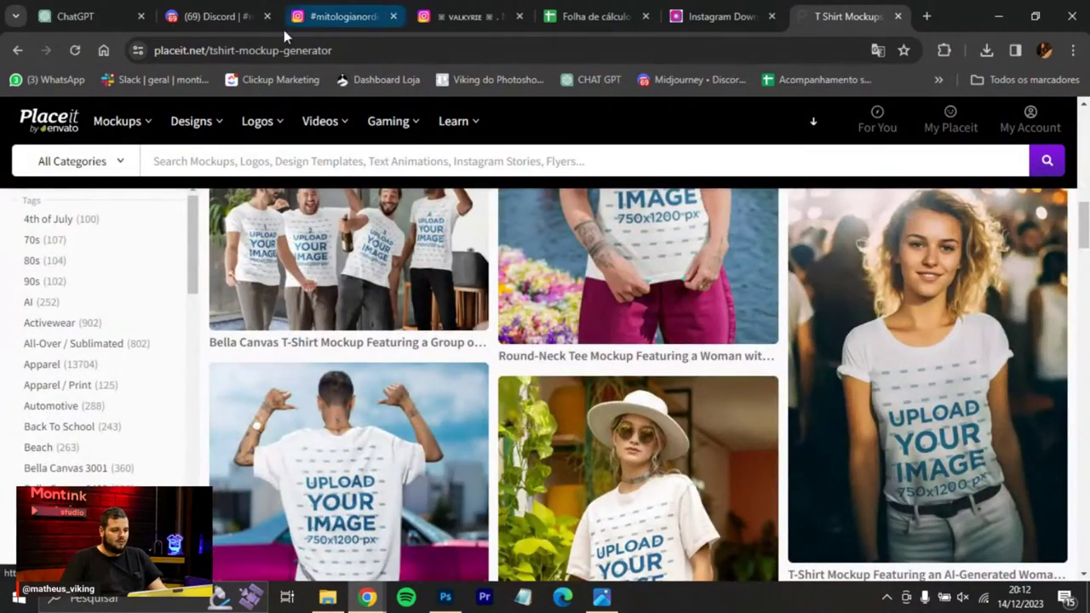
Switch to the Discord nordk channel and open the upscaled third image of the bearded man at full size in the browser.
{"action": "left_click", "coordinate": [217, 17]}
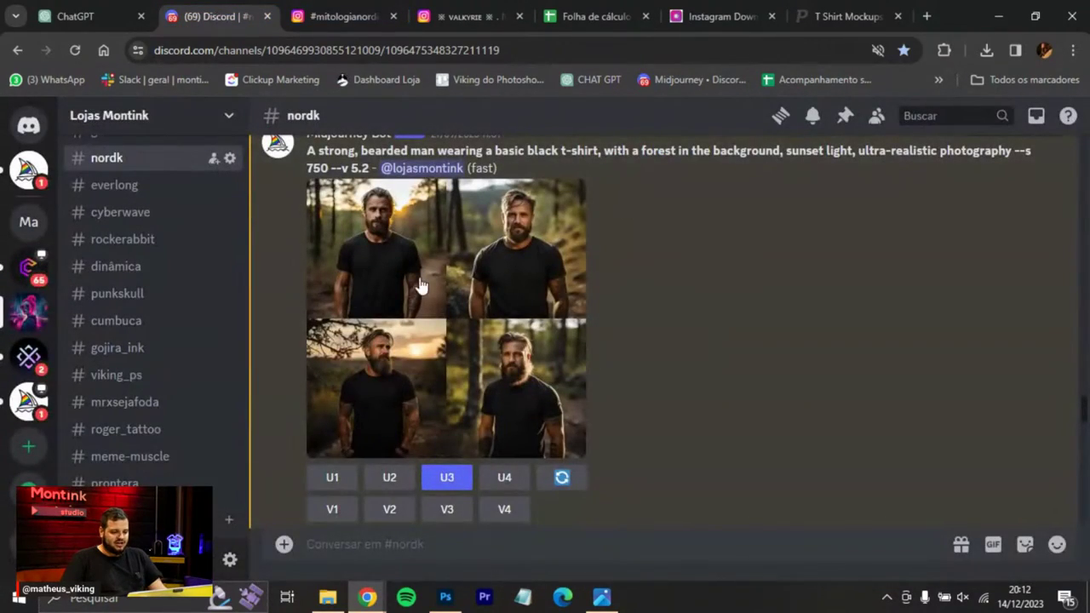
{"action": "left_click", "coordinate": [446, 478]}
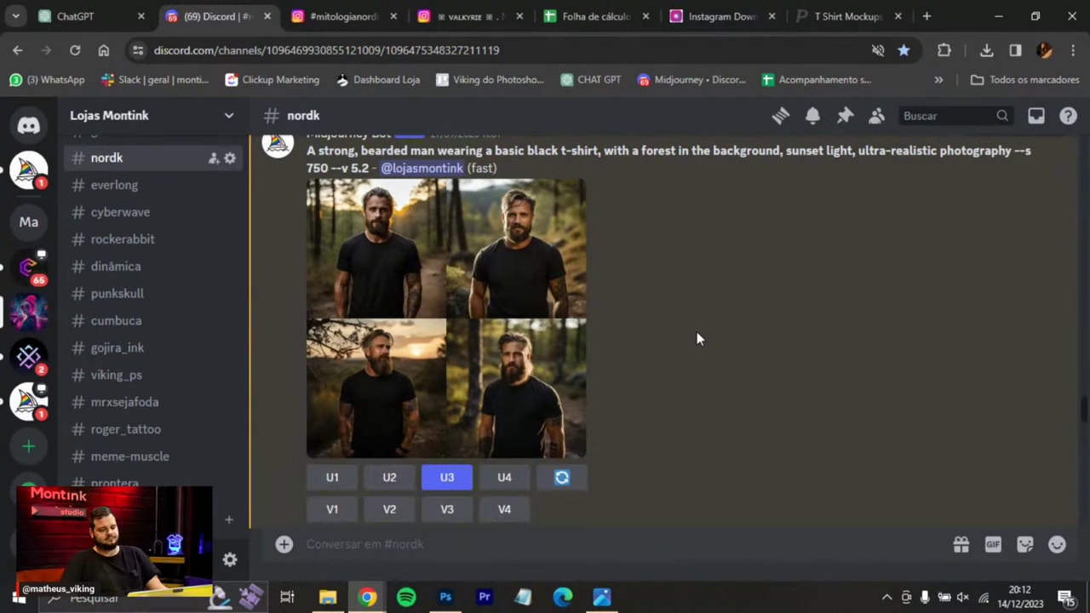
{"action": "left_click", "coordinate": [477, 328]}
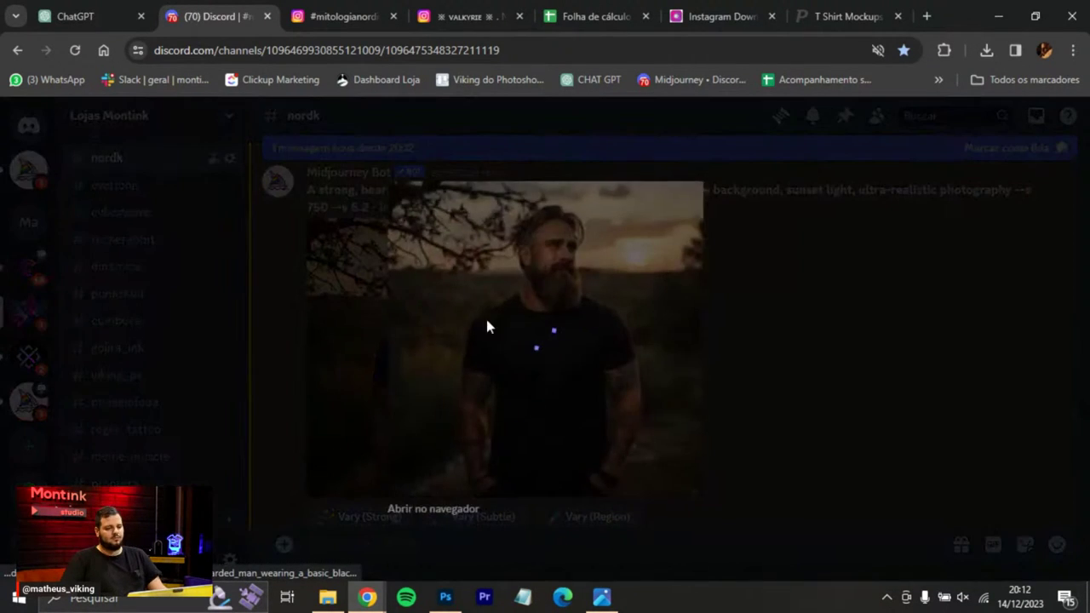
{"action": "left_click", "coordinate": [460, 509]}
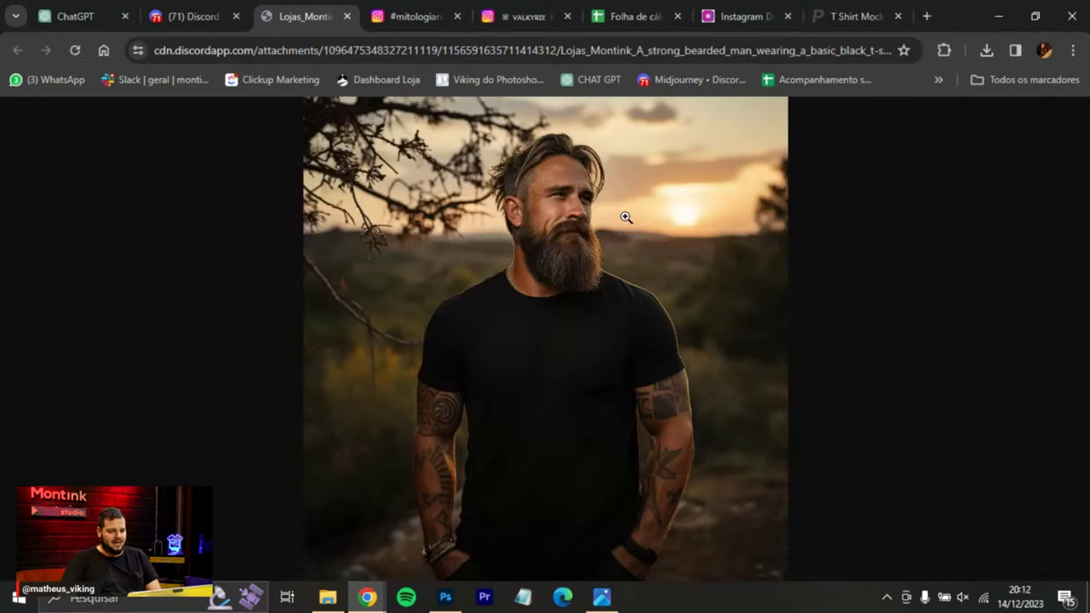
Inspect the full-size image of the bearded man in the black T-shirt up close and copy it.
{"action": "left_click", "coordinate": [620, 219]}
{"action": "scroll", "coordinate": [610, 250], "scroll_direction": "down", "scroll_amount": 3}
{"action": "left_click", "coordinate": [620, 290]}
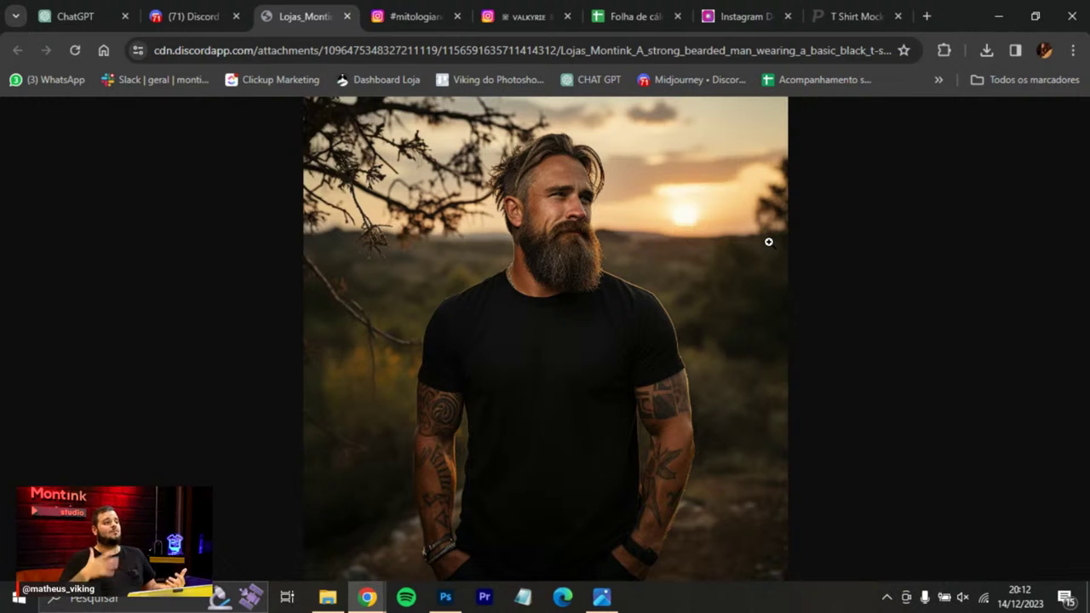
{"action": "right_click", "coordinate": [651, 191]}
{"action": "left_click", "coordinate": [687, 246]}
Switch to Photoshop, create a new 1024 x 1024 px document at 72 ppi and paste the copied image into it.
{"action": "key", "text": "alt+Tab"}
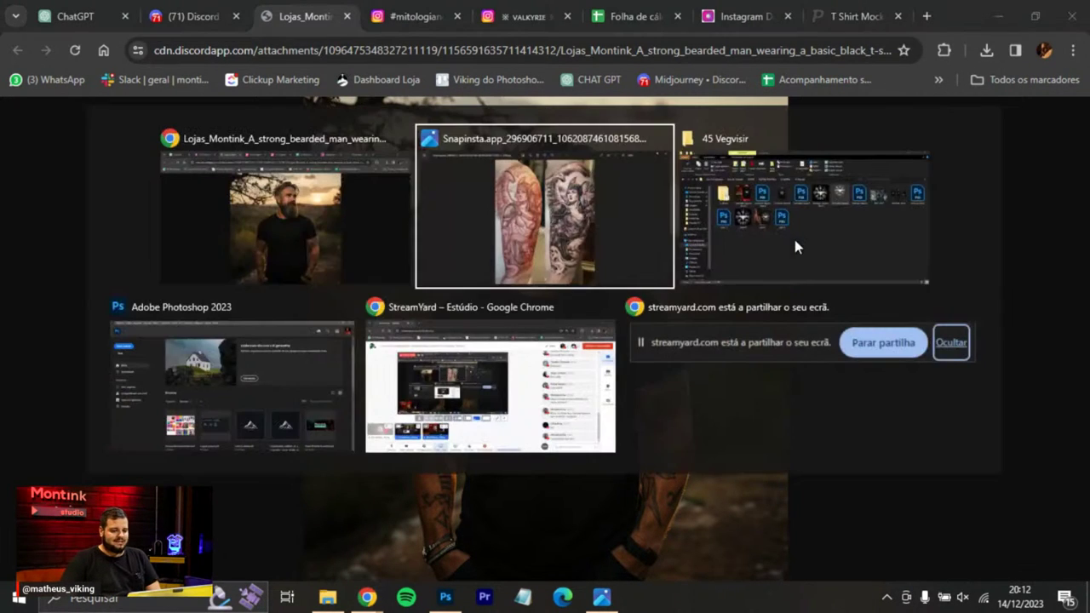
{"action": "key", "text": "alt+Tab"}
{"action": "key", "text": "alt+Tab"}
{"action": "left_click", "coordinate": [43, 8]}
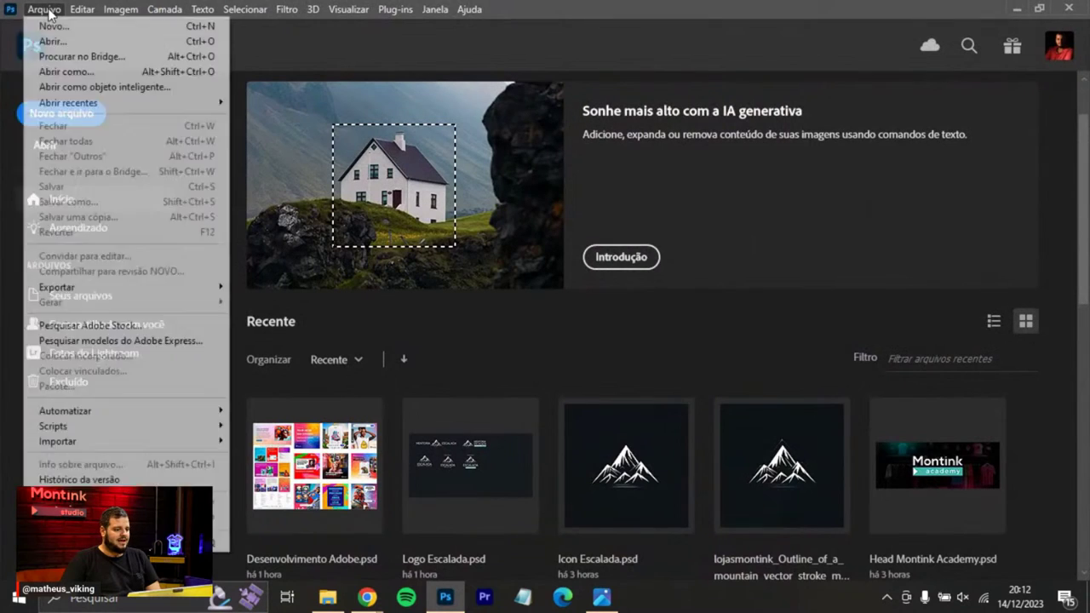
{"action": "left_click", "coordinate": [57, 28]}
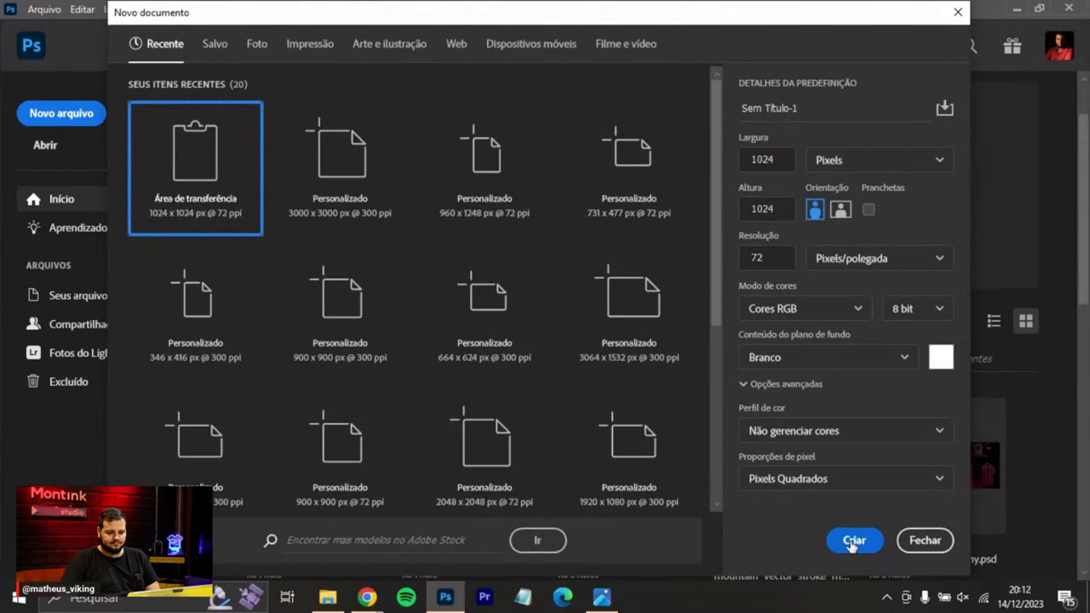
{"action": "left_click", "coordinate": [854, 539]}
{"action": "key", "text": "ctrl+v"}
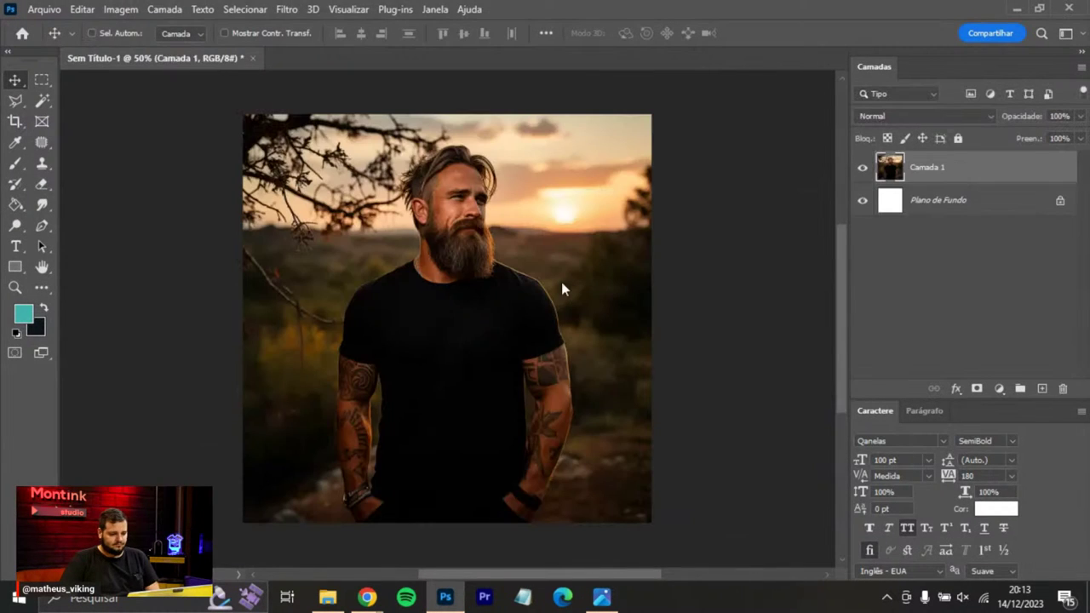
Place the Estampa Vegvisir image from the 45 Vegvisir folder on the man's chest, scaled to 29.15%.
{"action": "key", "text": "alt+Tab"}
{"action": "key", "text": "alt+Tab"}
{"action": "key", "text": "alt+Tab"}
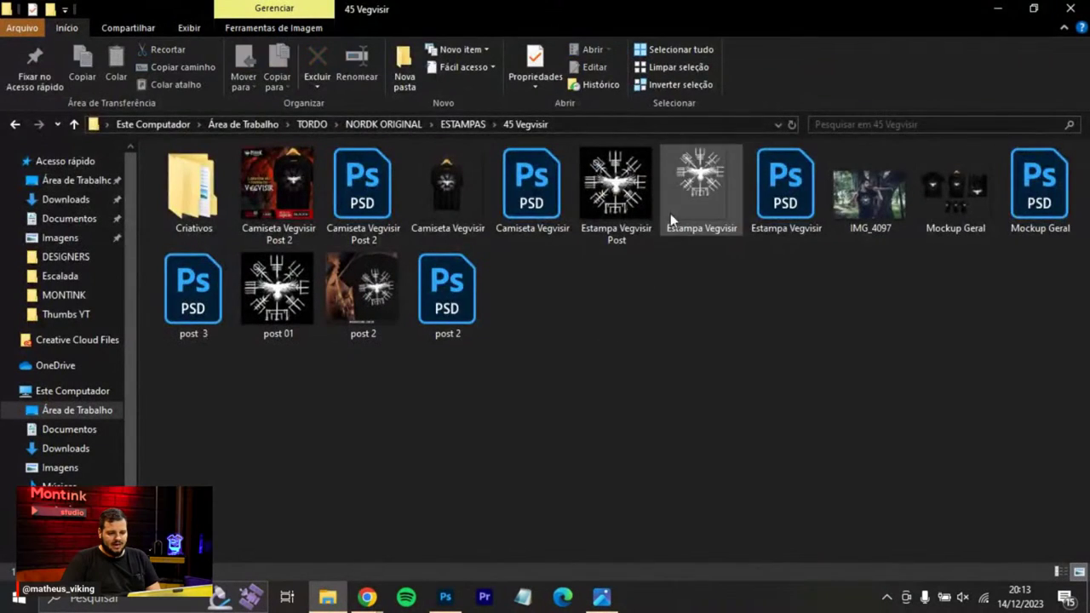
{"action": "key", "text": "alt+Tab"}
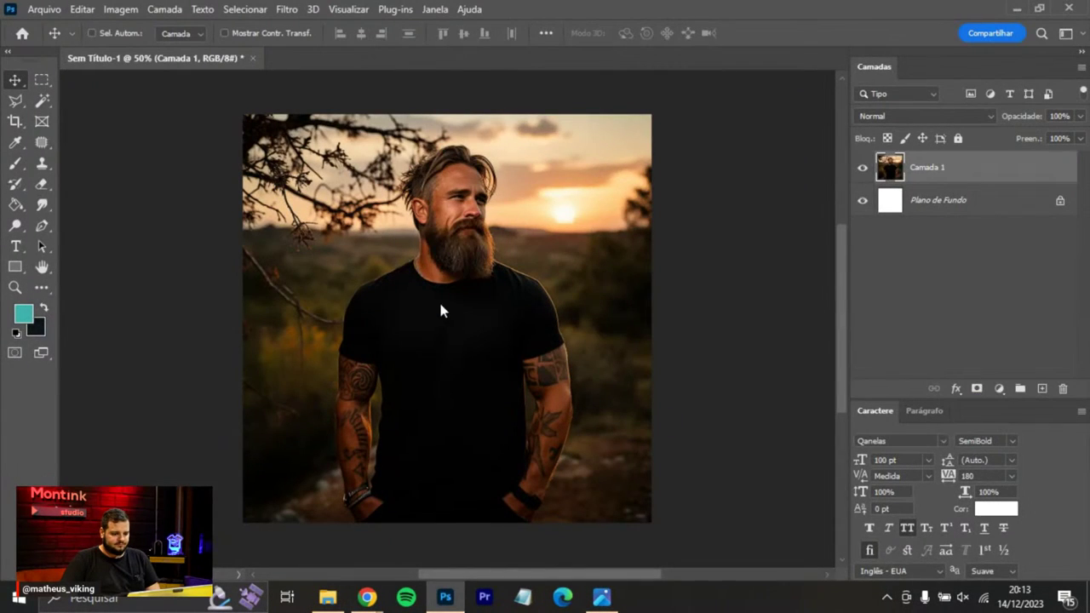
{"action": "left_click_drag", "start_coordinate": [497, 253], "coordinate": [497, 253]}
{"action": "left_click_drag", "start_coordinate": [590, 114], "coordinate": [496, 249]}
{"action": "left_click_drag", "start_coordinate": [473, 304], "coordinate": [473, 372]}
{"action": "left_click_drag", "start_coordinate": [470, 367], "coordinate": [472, 367]}
{"action": "scroll", "coordinate": [472, 367], "scroll_direction": "up", "scroll_amount": 4}
{"action": "key", "text": "Return"}
{"action": "scroll", "coordinate": [473, 367], "scroll_direction": "up", "scroll_amount": 4}
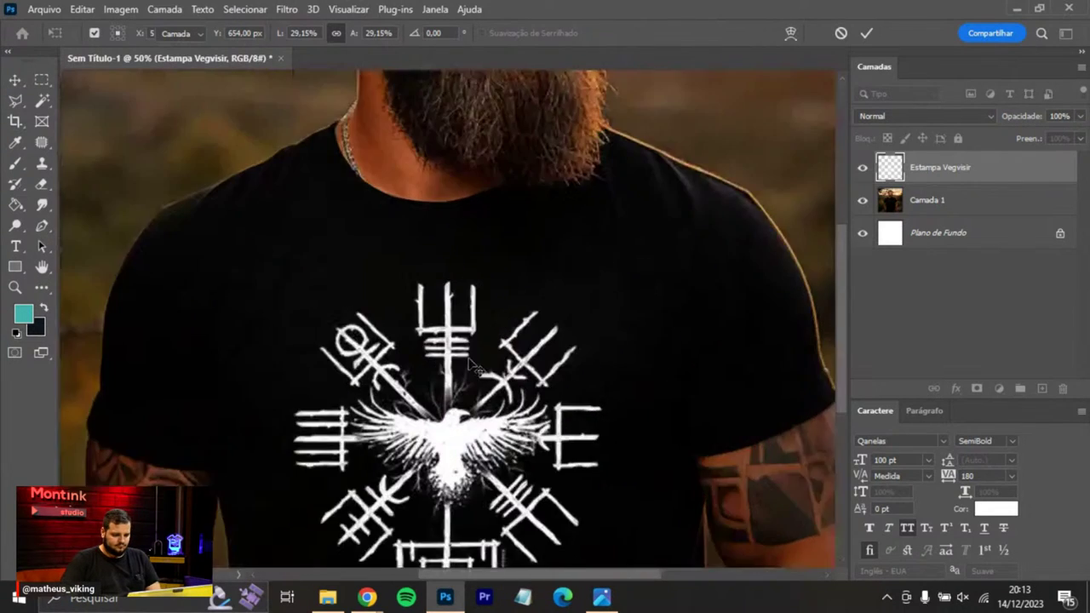
{"action": "scroll", "coordinate": [537, 297], "scroll_direction": "down", "scroll_amount": 4}
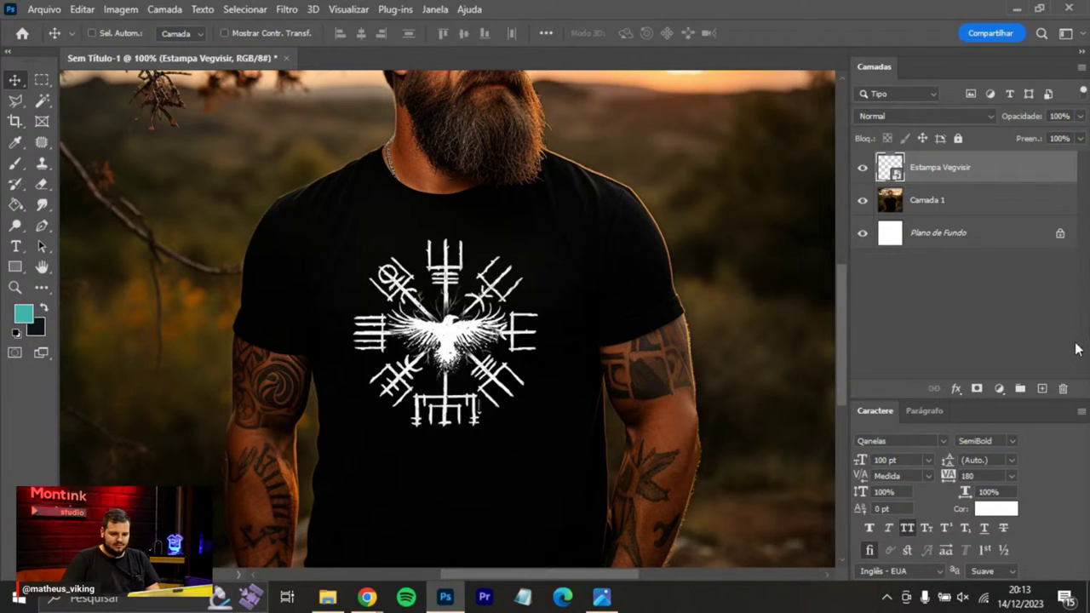
Add a new layer above the Vegvisir print and set the Brush foreground color to black.
{"action": "left_click", "coordinate": [1042, 388]}
{"action": "left_click", "coordinate": [15, 163]}
{"action": "left_click", "coordinate": [43, 310]}
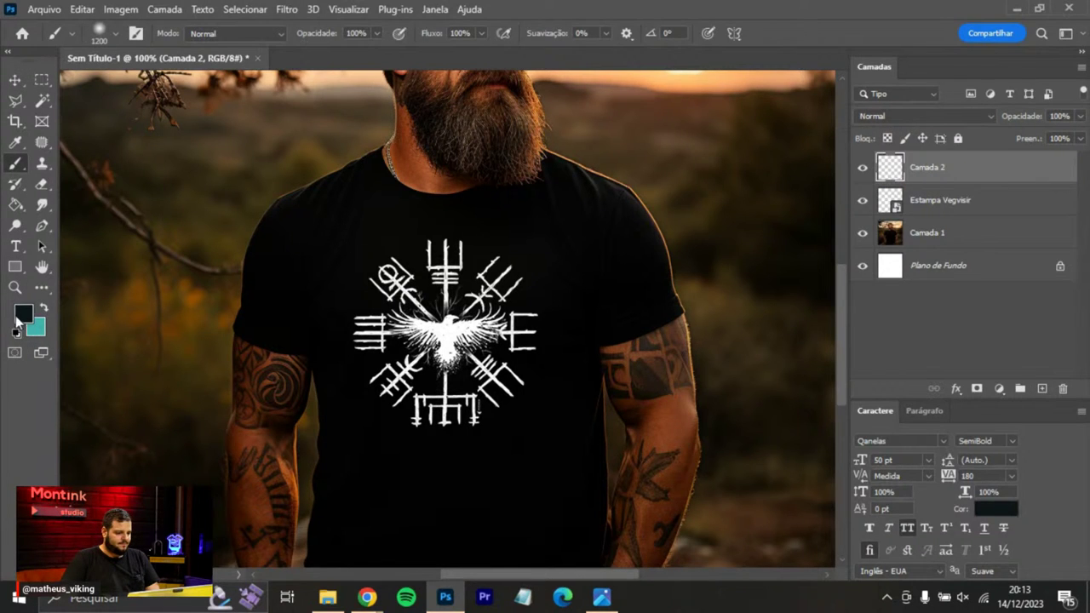
{"action": "left_click", "coordinate": [22, 313]}
{"action": "left_click", "coordinate": [1020, 179]}
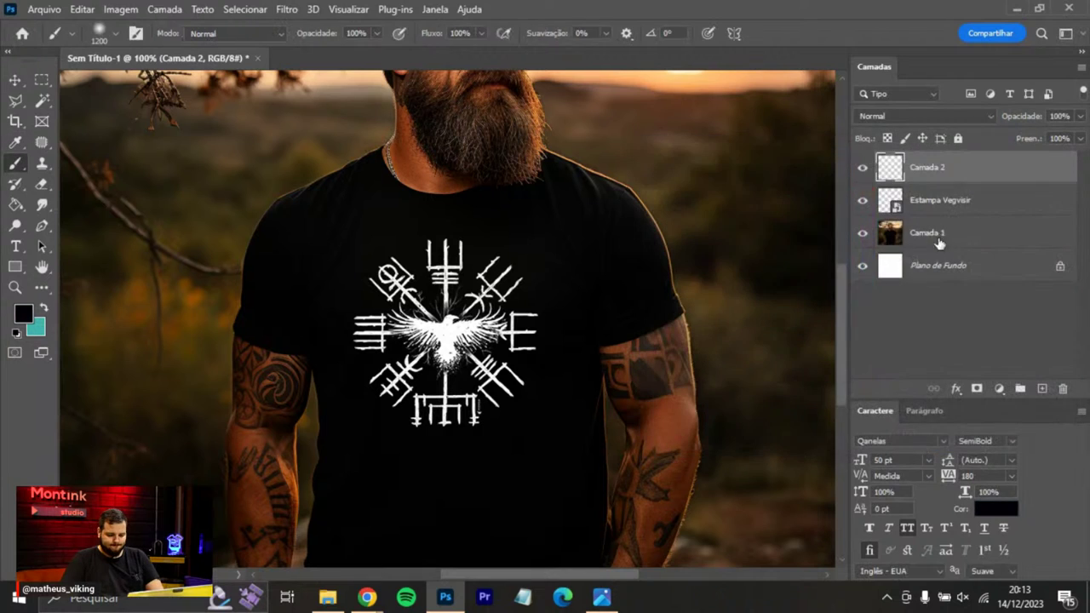
Shade the lower part of the print with a soft 400 px black brush and clip the shading layer to the print.
{"action": "key", "text": "bracketleft"}
{"action": "key", "text": "bracketleft"}
{"action": "key", "text": "bracketleft"}
{"action": "key", "text": "bracketleft"}
{"action": "key", "text": "bracketleft"}
{"action": "key", "text": "bracketleft"}
{"action": "key", "text": "bracketleft"}
{"action": "key", "text": "bracketleft"}
{"action": "key", "text": "bracketleft"}
{"action": "key", "text": "bracketleft"}
{"action": "key", "text": "bracketleft"}
{"action": "key", "text": "bracketleft"}
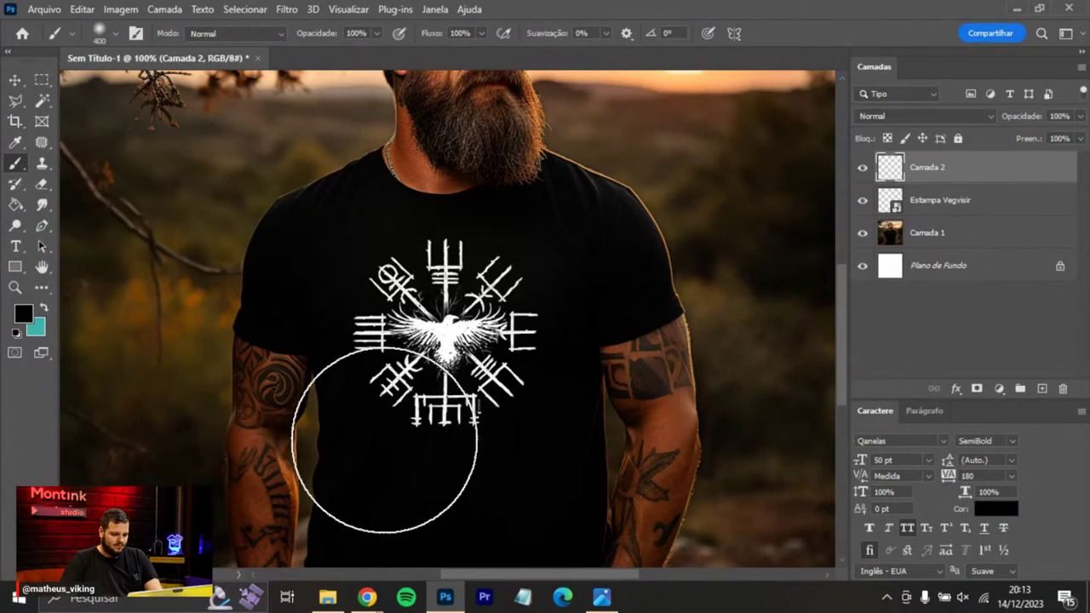
{"action": "key", "text": "bracketright"}
{"action": "key", "text": "bracketright"}
{"action": "key", "text": "bracketright"}
{"action": "key", "text": "bracketright"}
{"action": "key", "text": "bracketright"}
{"action": "key", "text": "bracketright"}
{"action": "key", "text": "bracketright"}
{"action": "mouse_move", "coordinate": [281, 433]}
{"action": "left_mouse_down"}
{"action": "mouse_move", "coordinate": [335, 487]}
{"action": "mouse_move", "coordinate": [453, 497]}
{"action": "mouse_move", "coordinate": [562, 502]}
{"action": "mouse_move", "coordinate": [662, 463]}
{"action": "left_mouse_up"}
{"action": "right_click", "coordinate": [977, 168]}
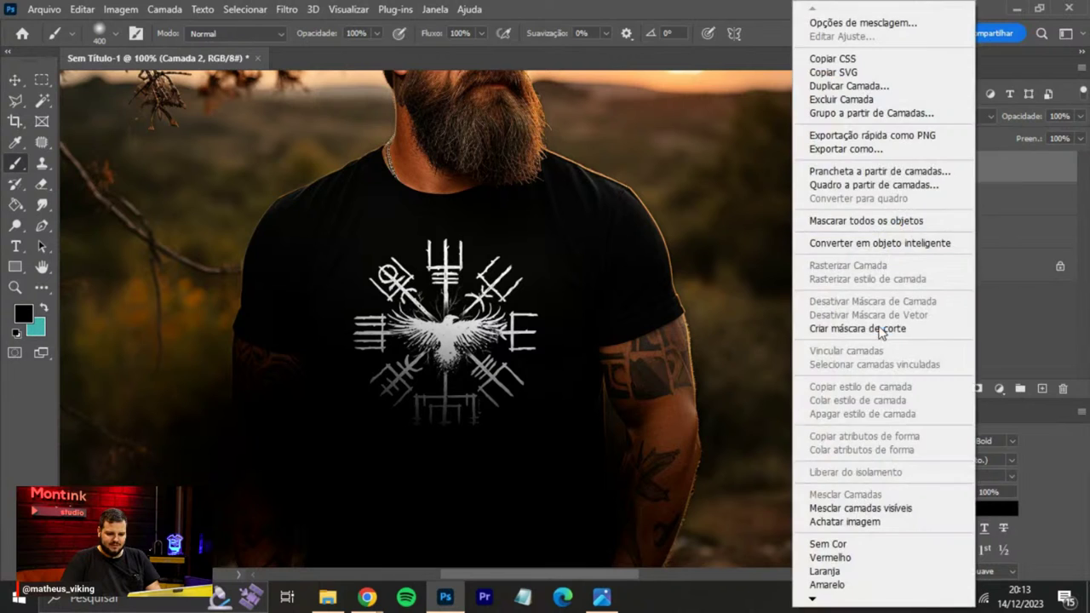
{"action": "left_click", "coordinate": [877, 330]}
Add another layer and paint thin black fold shadows over the lower half of the print with a 15 px brush.
{"action": "left_click", "coordinate": [1043, 390]}
{"action": "key", "text": "bracketleft"}
{"action": "key", "text": "bracketleft"}
{"action": "key", "text": "bracketleft"}
{"action": "key", "text": "bracketleft"}
{"action": "key", "text": "bracketleft"}
{"action": "key", "text": "bracketleft"}
{"action": "key", "text": "bracketleft"}
{"action": "key", "text": "bracketleft"}
{"action": "key", "text": "bracketleft"}
{"action": "key", "text": "bracketleft"}
{"action": "key", "text": "bracketleft"}
{"action": "key", "text": "bracketleft"}
{"action": "key", "text": "bracketleft"}
{"action": "left_click_drag", "start_coordinate": [443, 353], "coordinate": [455, 422]}
{"action": "left_click_drag", "start_coordinate": [468, 336], "coordinate": [485, 399]}
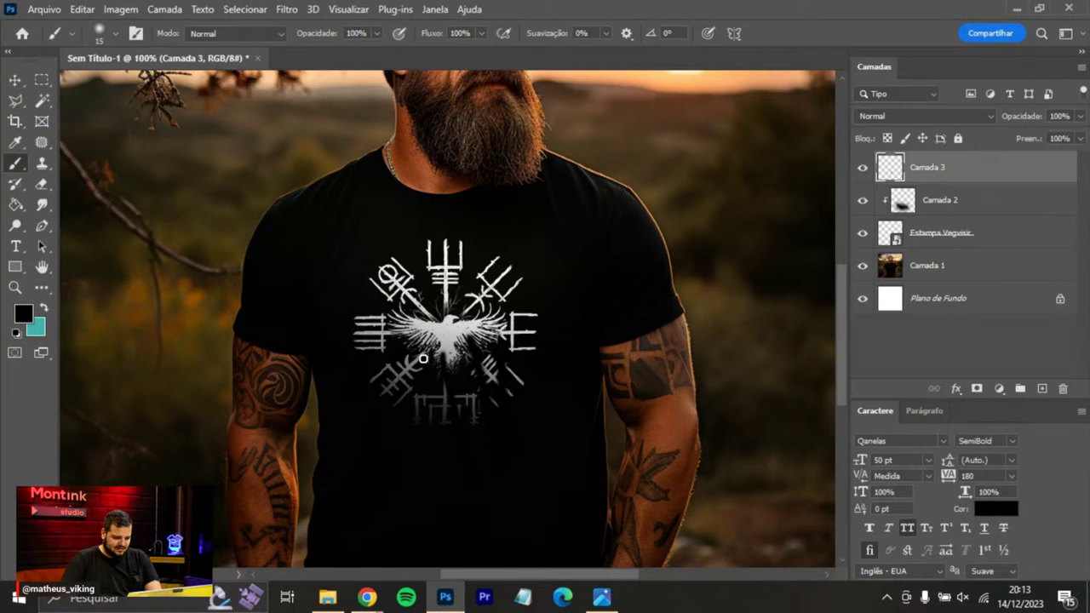
{"action": "left_click_drag", "start_coordinate": [416, 349], "coordinate": [380, 408]}
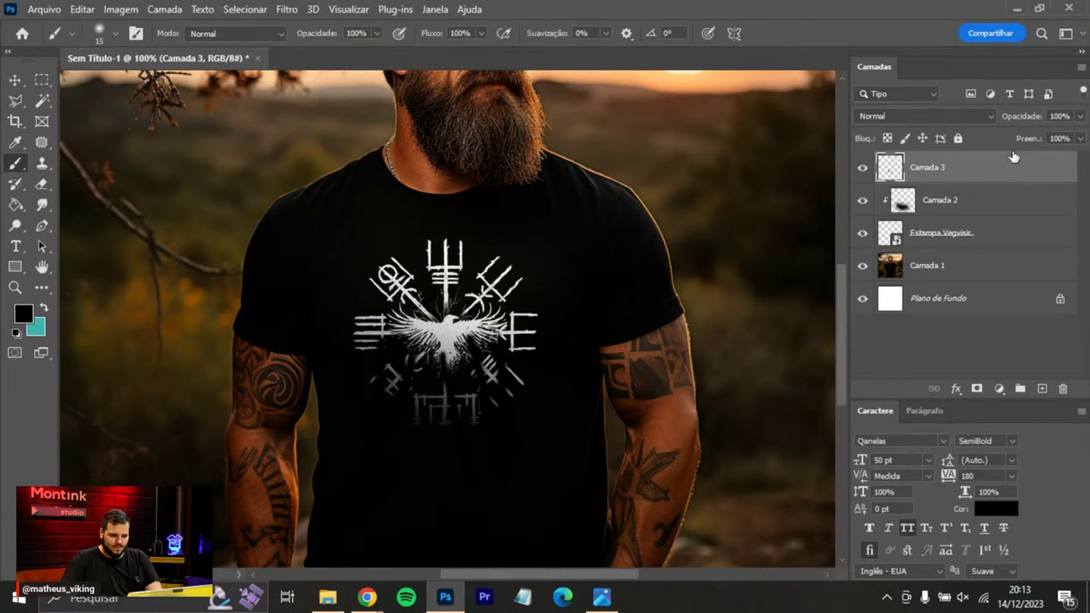
Clip the fold-shadow layer to the print and lower its opacity to 31%.
{"action": "right_click", "coordinate": [1001, 174]}
{"action": "left_click", "coordinate": [901, 324]}
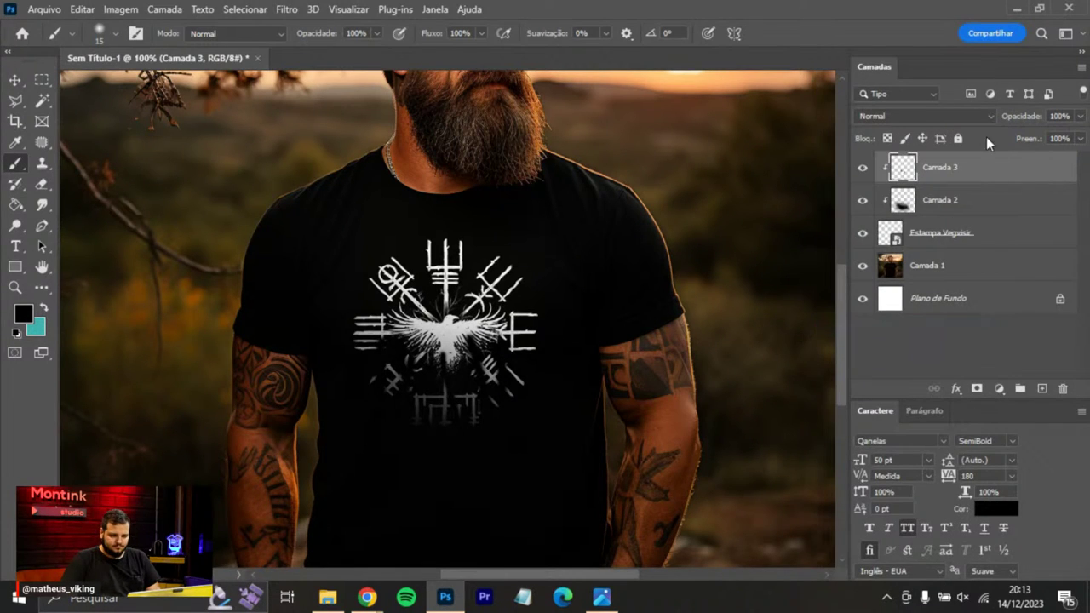
{"action": "mouse_move", "coordinate": [1031, 117]}
{"action": "left_mouse_down"}
{"action": "mouse_move", "coordinate": [997, 119]}
{"action": "mouse_move", "coordinate": [1020, 123]}
{"action": "left_mouse_up"}
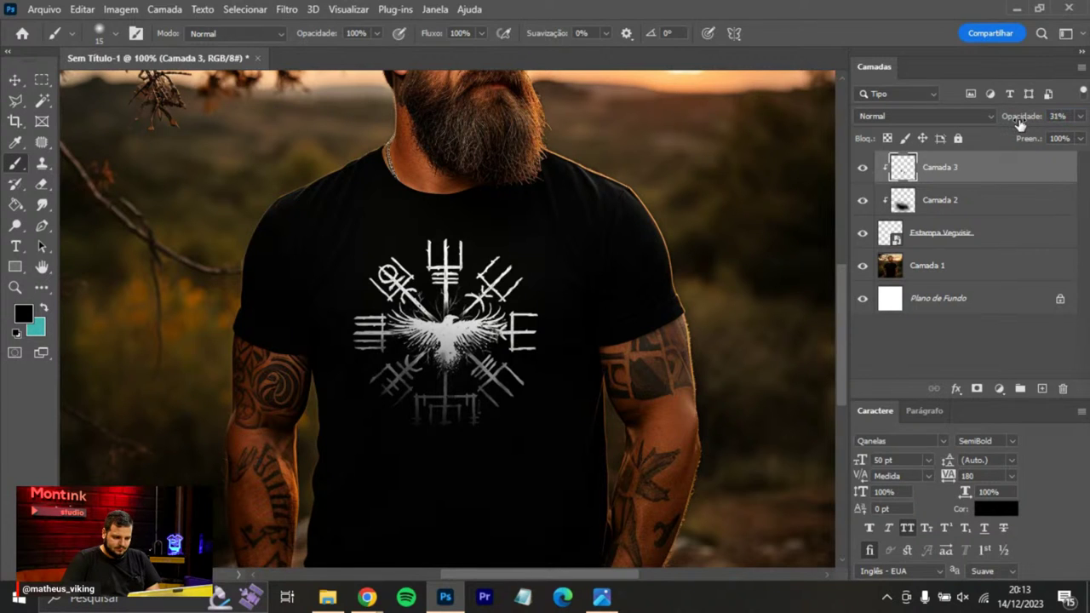
On a new layer, paint over the print with a 200 px soft brush in an orange sampled from the sunset sky.
{"action": "left_click", "coordinate": [1043, 388]}
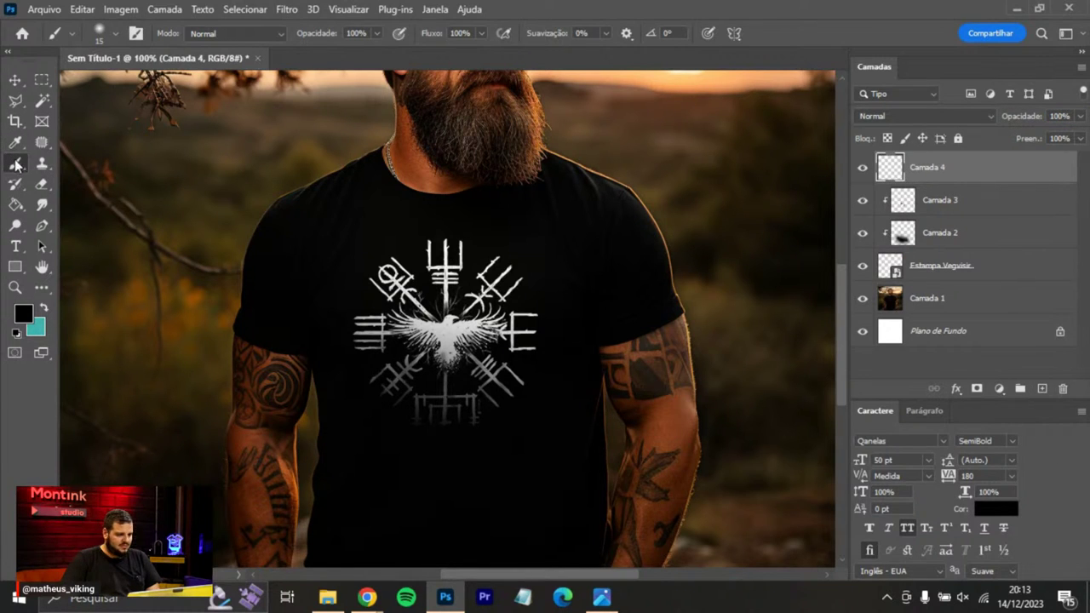
{"action": "left_click", "coordinate": [685, 82], "text": "alt"}
{"action": "key", "text": "bracketright"}
{"action": "key", "text": "bracketright"}
{"action": "key", "text": "bracketright"}
{"action": "key", "text": "bracketright"}
{"action": "key", "text": "bracketright"}
{"action": "key", "text": "bracketright"}
{"action": "key", "text": "bracketright"}
{"action": "key", "text": "bracketright"}
{"action": "key", "text": "bracketright"}
{"action": "key", "text": "bracketright"}
{"action": "key", "text": "bracketright"}
{"action": "key", "text": "bracketright"}
{"action": "key", "text": "bracketright"}
{"action": "key", "text": "bracketright"}
{"action": "key", "text": "bracketright"}
{"action": "key", "text": "bracketright"}
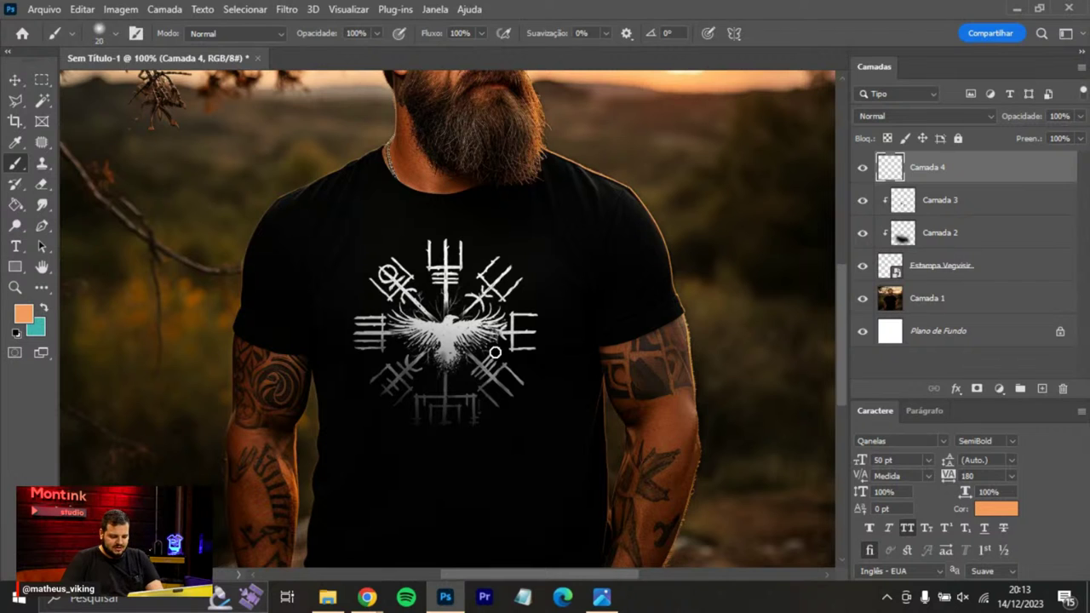
{"action": "mouse_move", "coordinate": [416, 366]}
{"action": "left_mouse_down"}
{"action": "mouse_move", "coordinate": [421, 301]}
{"action": "mouse_move", "coordinate": [394, 341]}
{"action": "mouse_move", "coordinate": [383, 324]}
{"action": "left_mouse_up"}
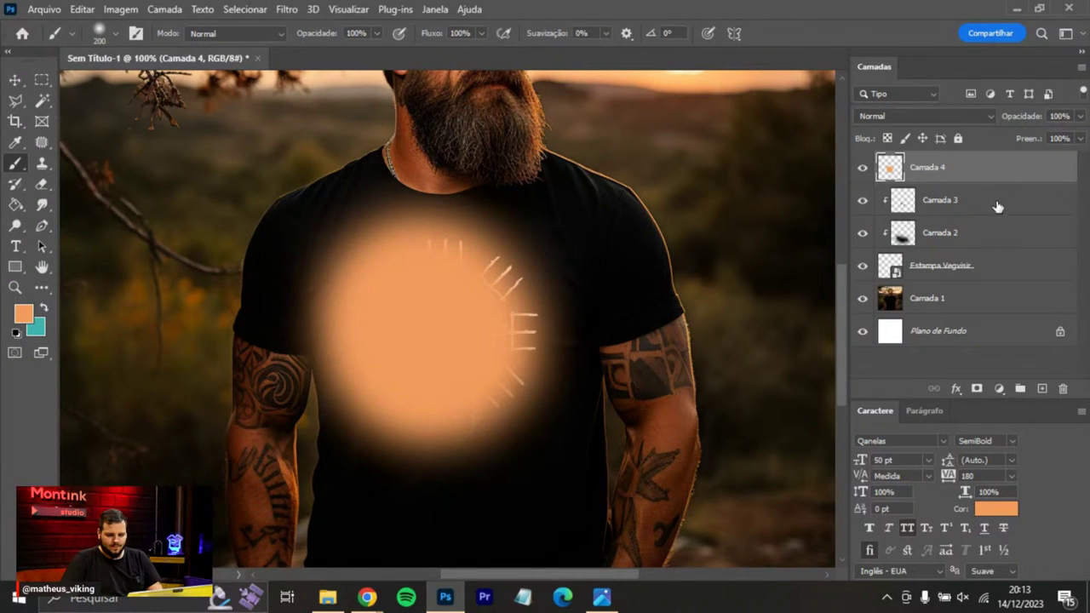
Clip the orange layer to the print and lower its opacity to 27%.
{"action": "right_click", "coordinate": [998, 174]}
{"action": "left_click", "coordinate": [911, 329]}
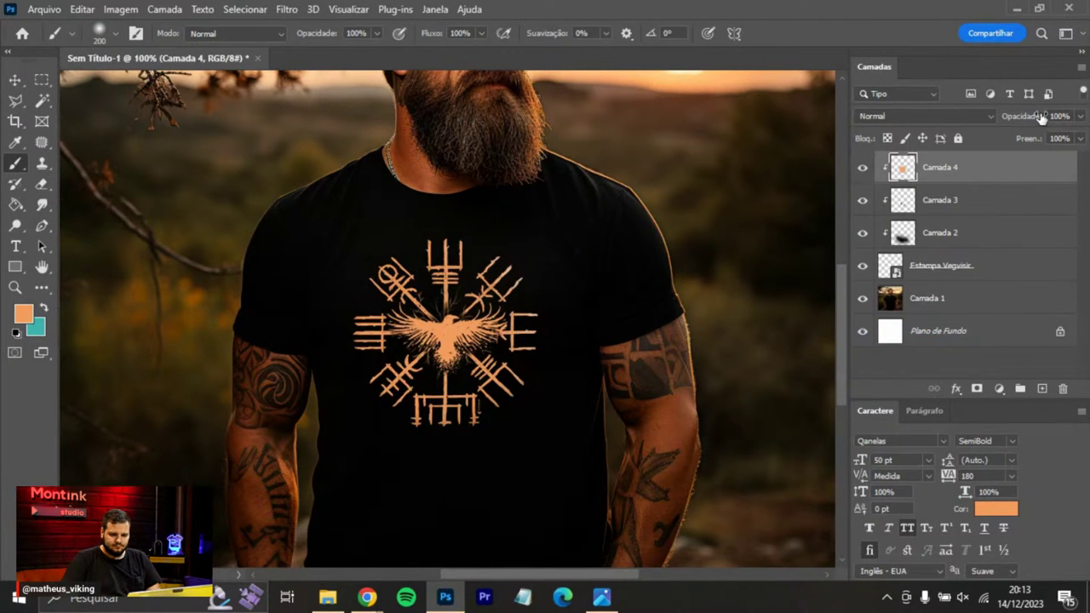
{"action": "mouse_move", "coordinate": [1033, 117]}
{"action": "left_mouse_down"}
{"action": "mouse_move", "coordinate": [960, 127]}
{"action": "mouse_move", "coordinate": [1032, 120]}
{"action": "left_mouse_up"}
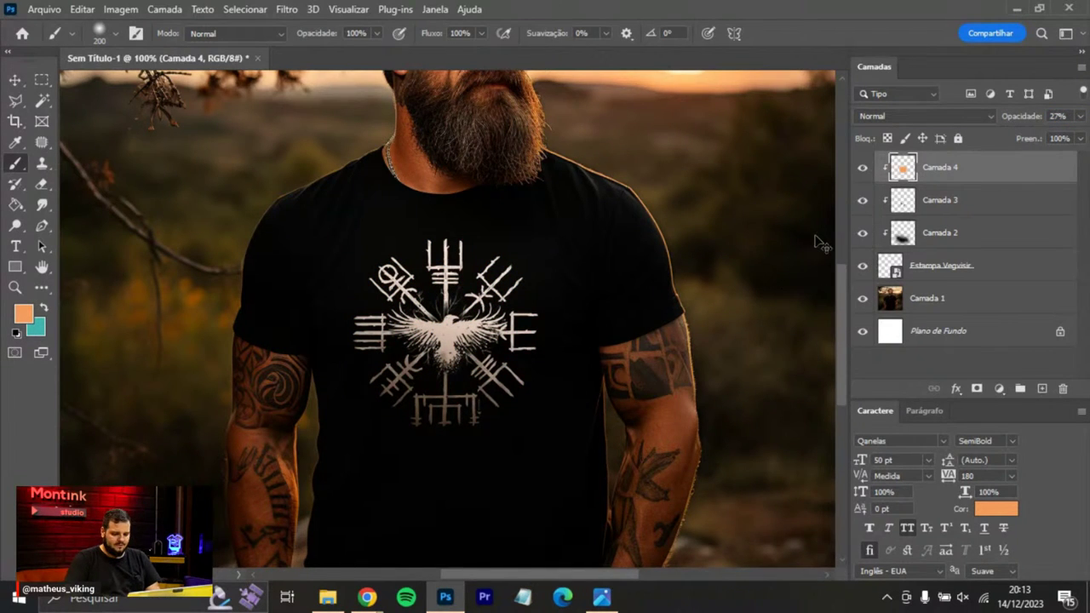
Set the opacity of the lower shading layer, Camada 2, to 50% and check the whole mockup with the Move tool active.
{"action": "scroll", "coordinate": [822, 245], "scroll_direction": "down", "scroll_amount": 2}
{"action": "left_click_drag", "start_coordinate": [1035, 117], "coordinate": [1007, 129]}
{"action": "left_click", "coordinate": [970, 232]}
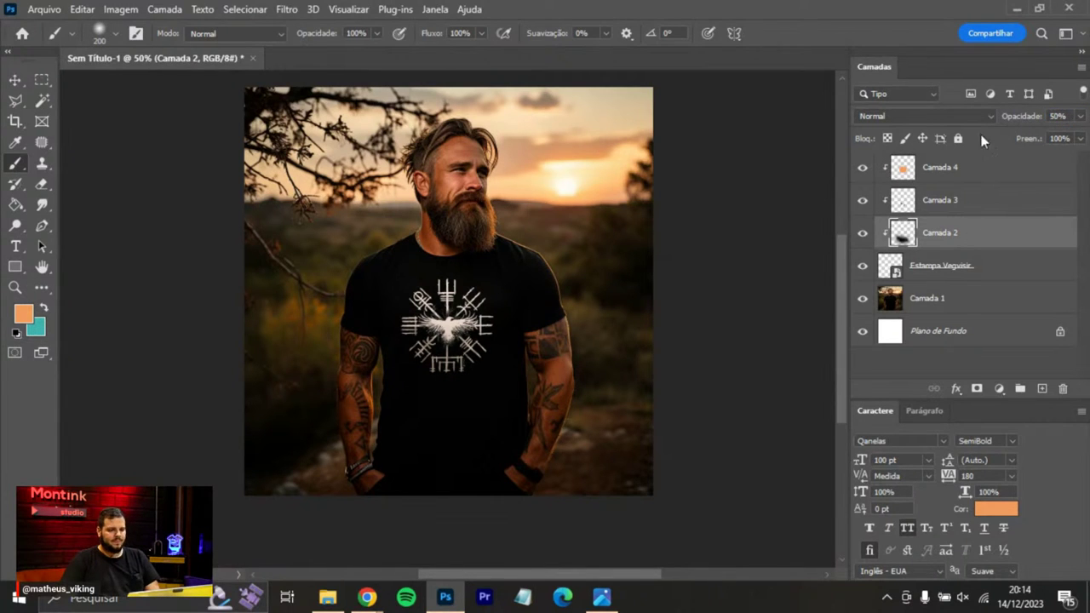
{"action": "left_click", "coordinate": [14, 80]}
{"action": "scroll", "coordinate": [592, 318], "scroll_direction": "up", "scroll_amount": 2}
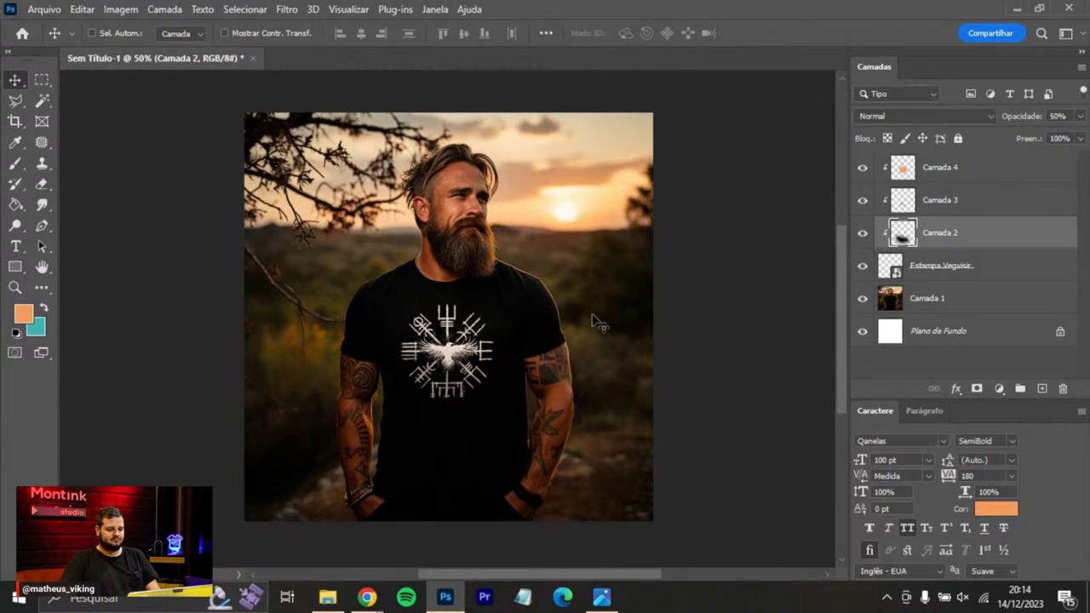
{"action": "scroll", "coordinate": [591, 320], "scroll_direction": "down", "scroll_amount": 1}
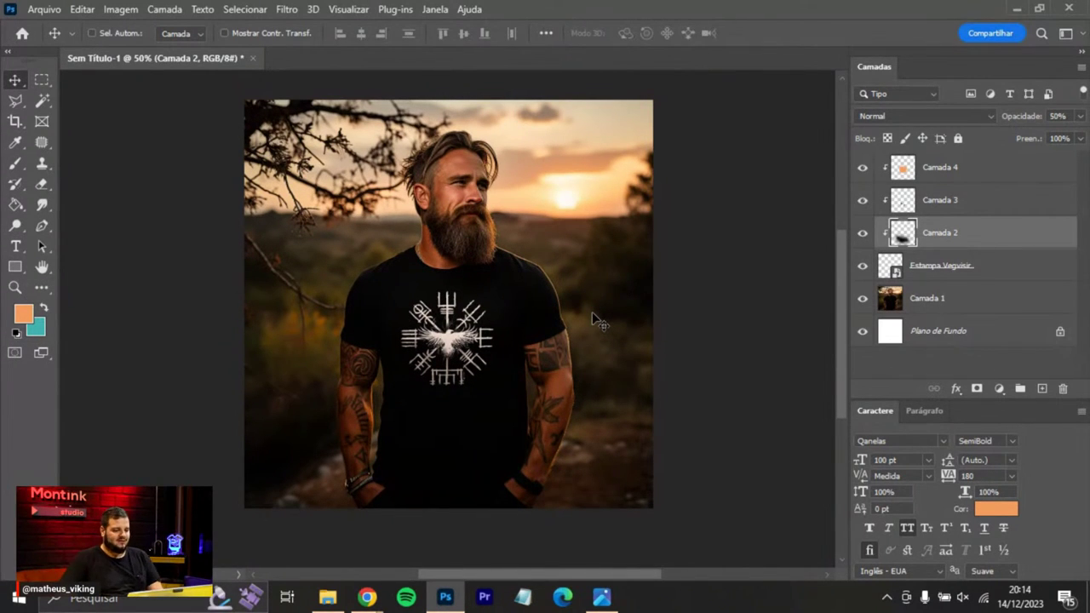
Switch to the Google Sheets schedule and enter "OK" in cell D2, beside "Mockup Modelo Usando Camiseta".
{"action": "key", "text": "alt+Tab"}
{"action": "key", "text": "alt+Tab"}
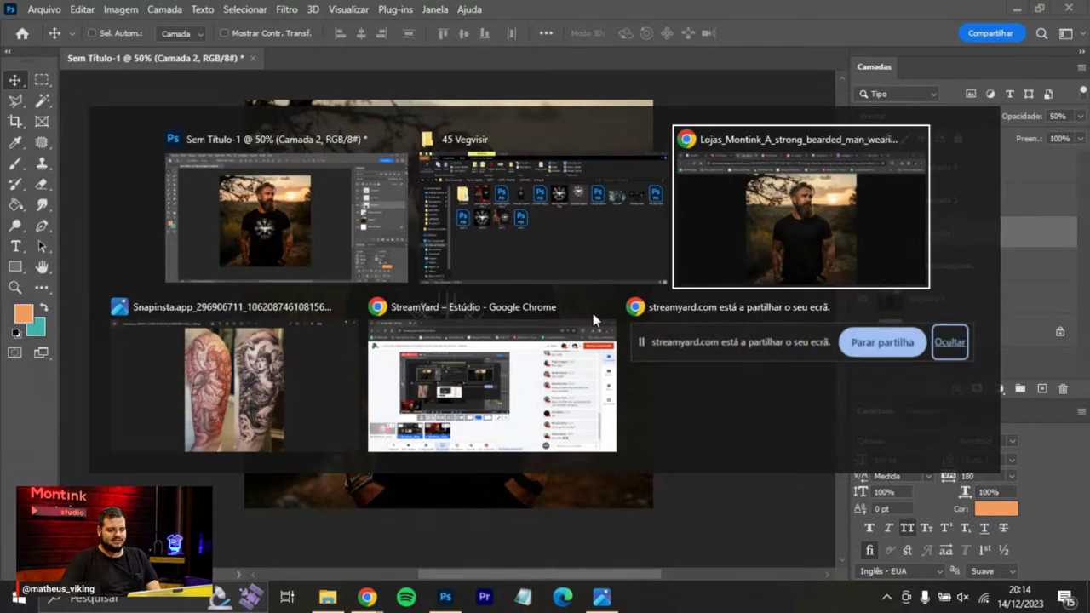
{"action": "left_click", "coordinate": [630, 15]}
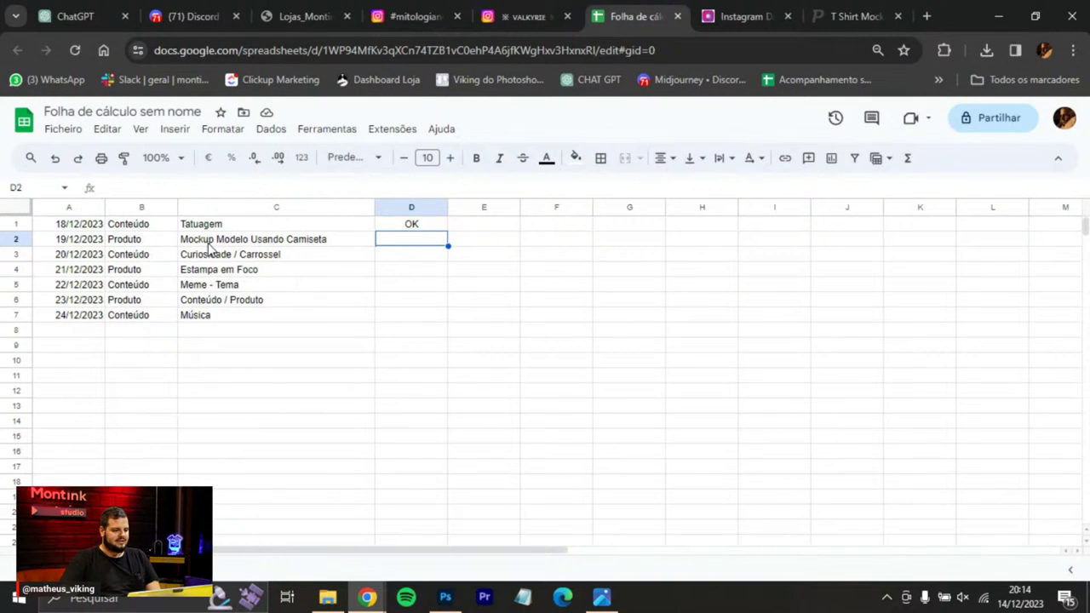
{"action": "double_click", "coordinate": [421, 245]}
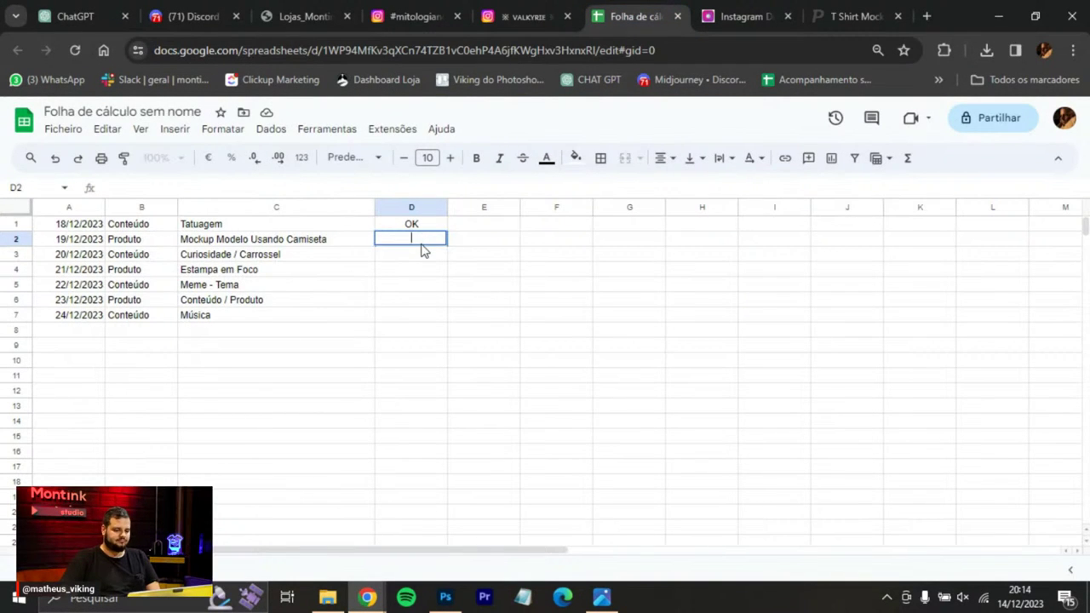
{"action": "type", "text": "OK"}
{"action": "key", "text": "Return"}
{"action": "left_click", "coordinate": [426, 243]}
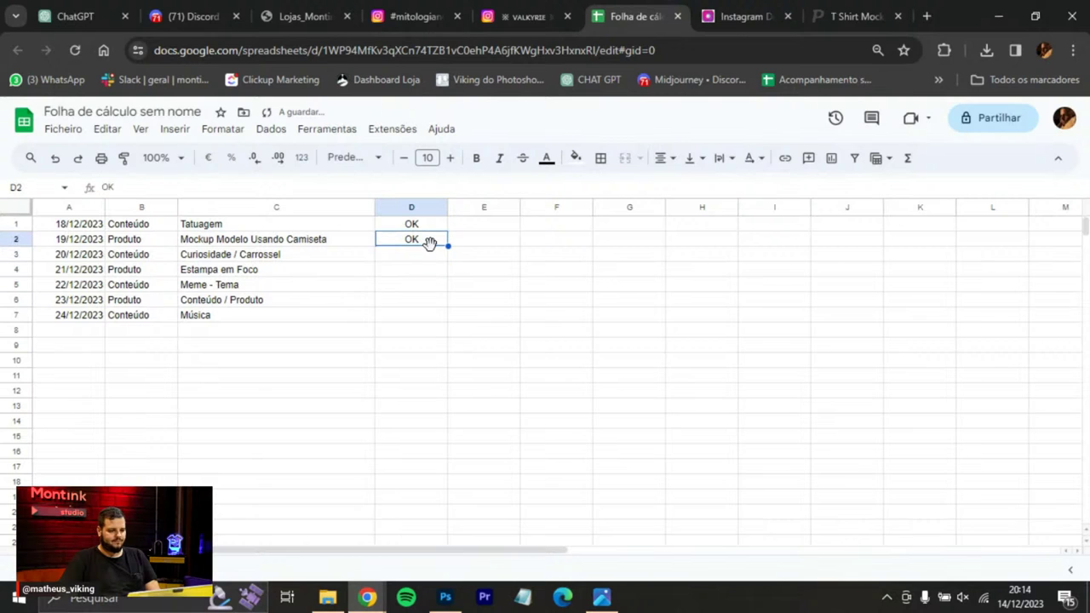
{"action": "key", "text": "alt+Tab"}
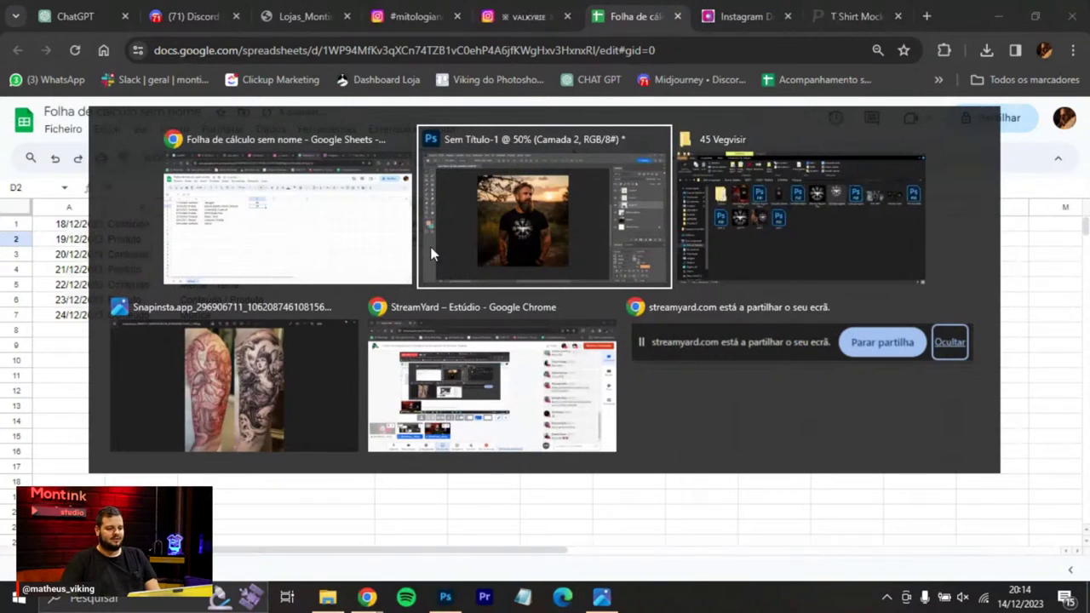
{"action": "key", "text": "alt+Tab"}
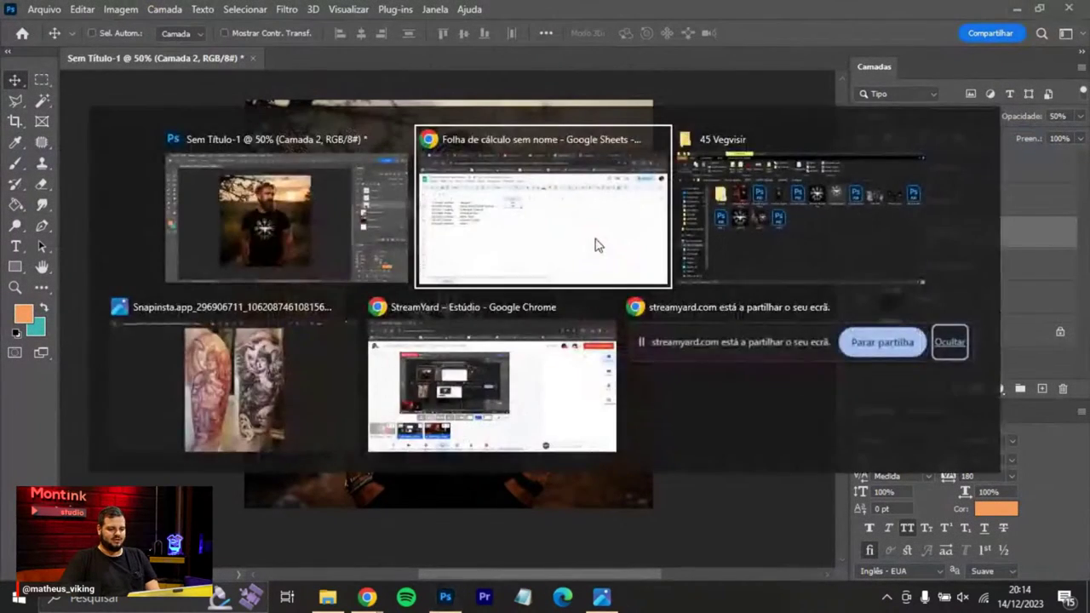
Return to the Google Sheets schedule and check the "Curiosidade / Carrossel" entry in row 3 and its empty status cell.
{"action": "key", "text": "Up"}
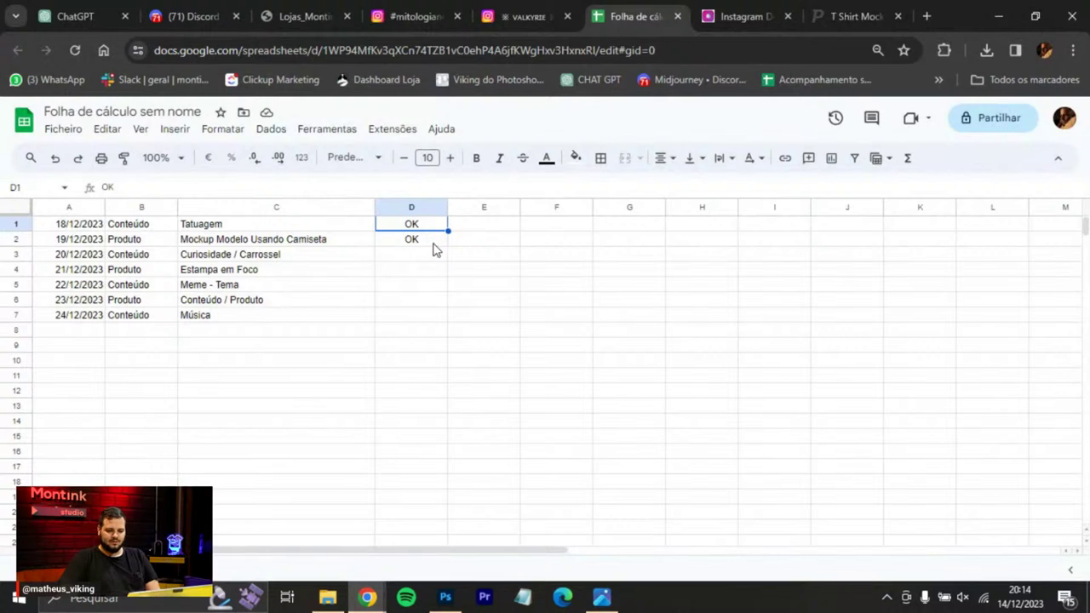
{"action": "key", "text": "Down"}
{"action": "left_click", "coordinate": [430, 258]}
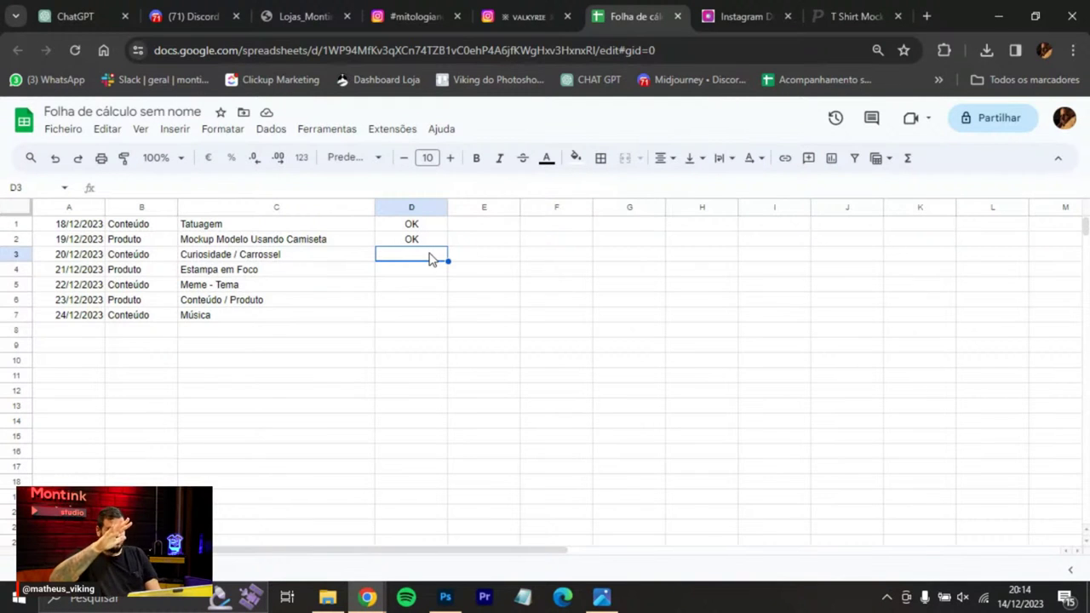
{"action": "left_click", "coordinate": [264, 251]}
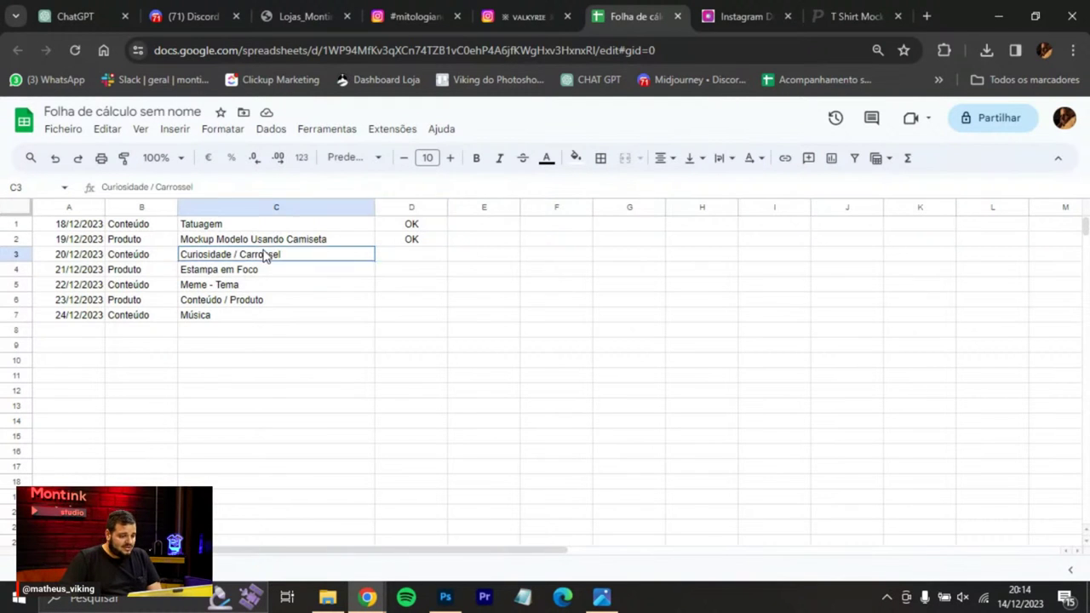
{"action": "left_click", "coordinate": [398, 261]}
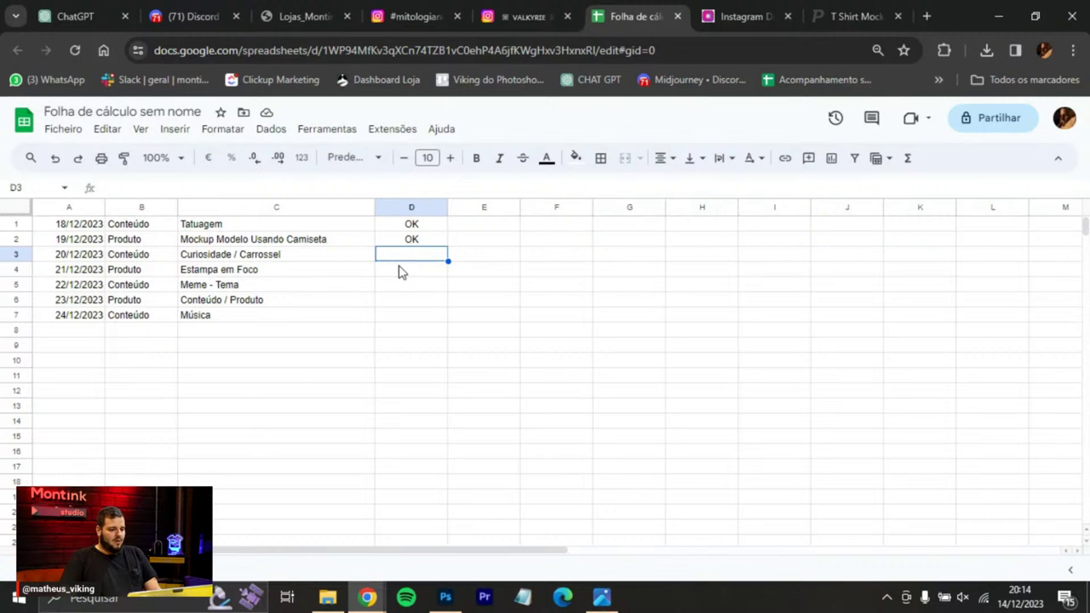
{"action": "left_click", "coordinate": [400, 269]}
{"action": "left_click", "coordinate": [405, 257]}
Switch to Photoshop and close the T-shirt mockup document without saving it.
{"action": "key", "text": "alt+Tab"}
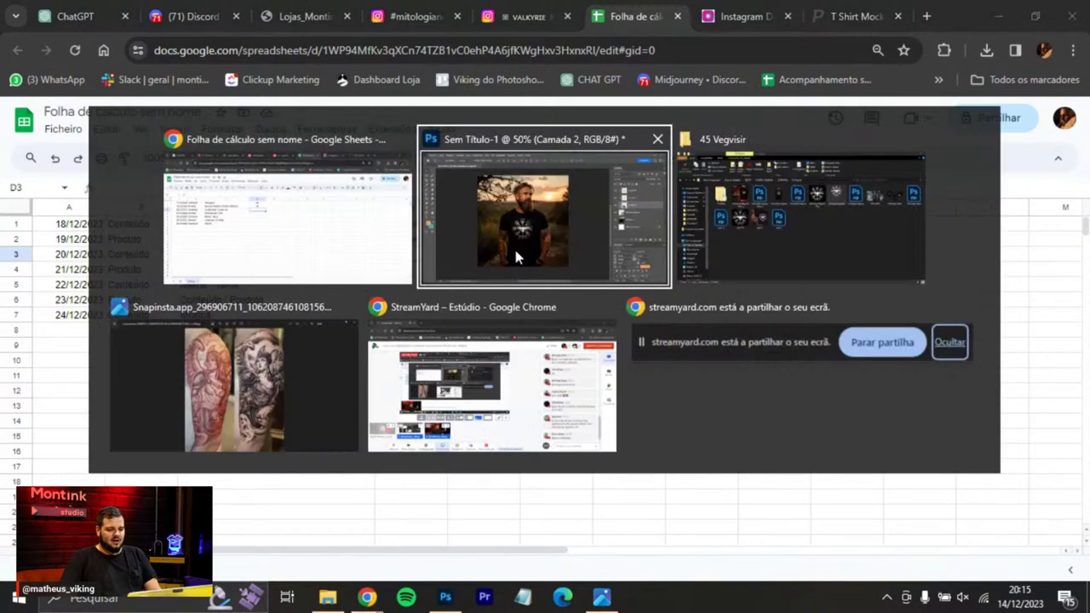
{"action": "left_click", "coordinate": [252, 59]}
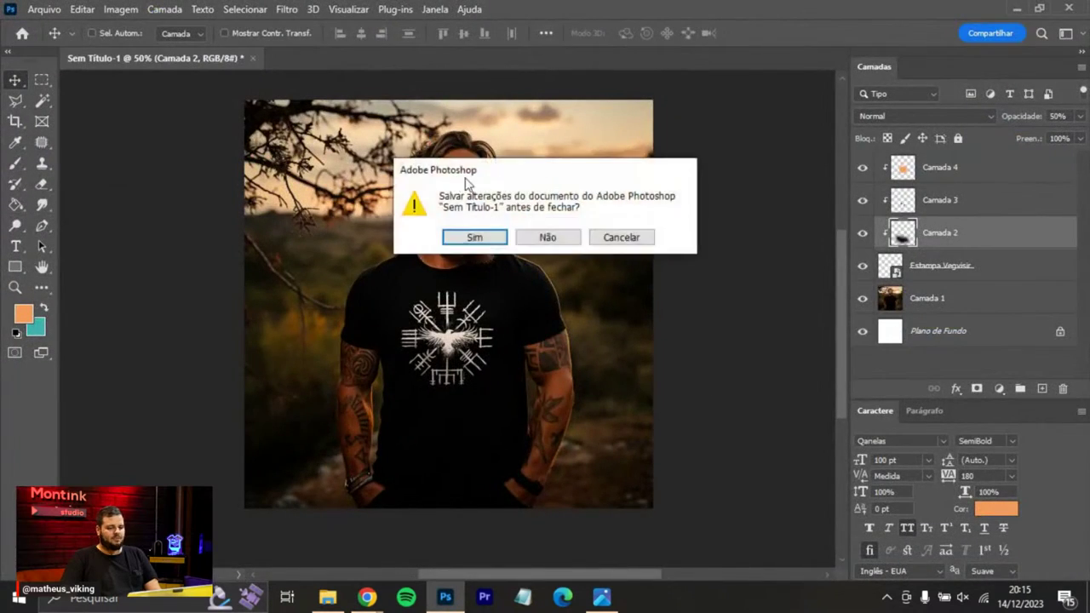
{"action": "left_click", "coordinate": [547, 238]}
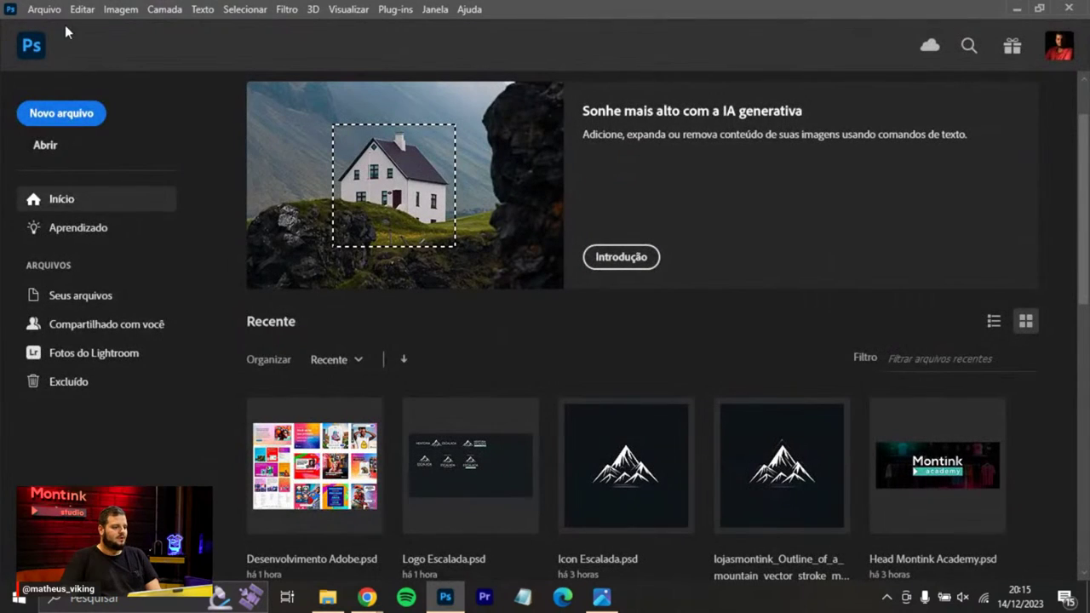
Create a new RGB document 2700 px wide and 900 px high at 72 pixels per inch.
{"action": "left_click", "coordinate": [53, 14]}
{"action": "left_click", "coordinate": [56, 24]}
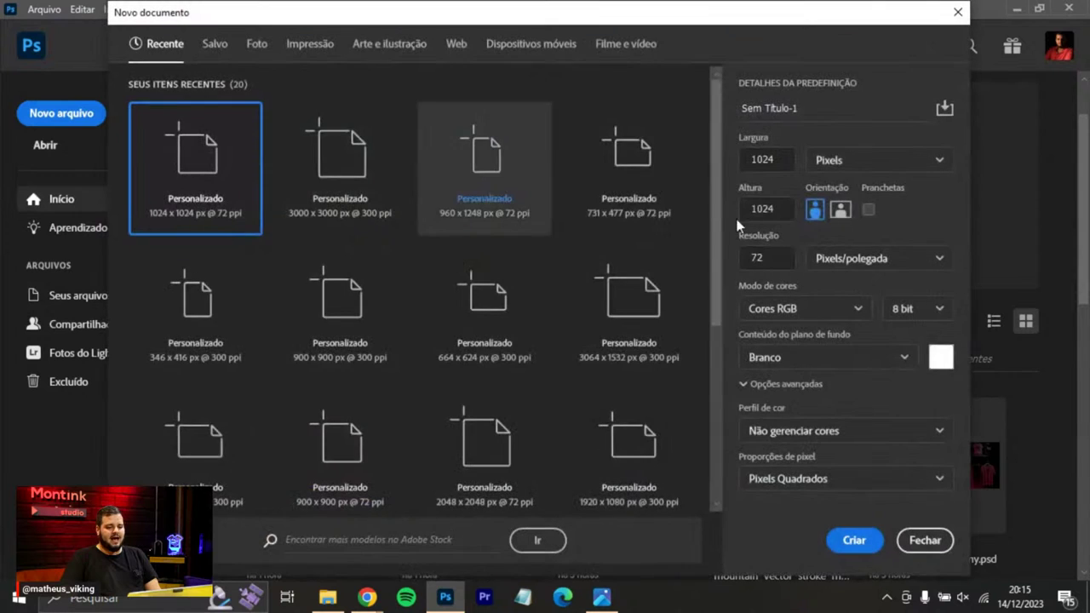
{"action": "left_click", "coordinate": [767, 160]}
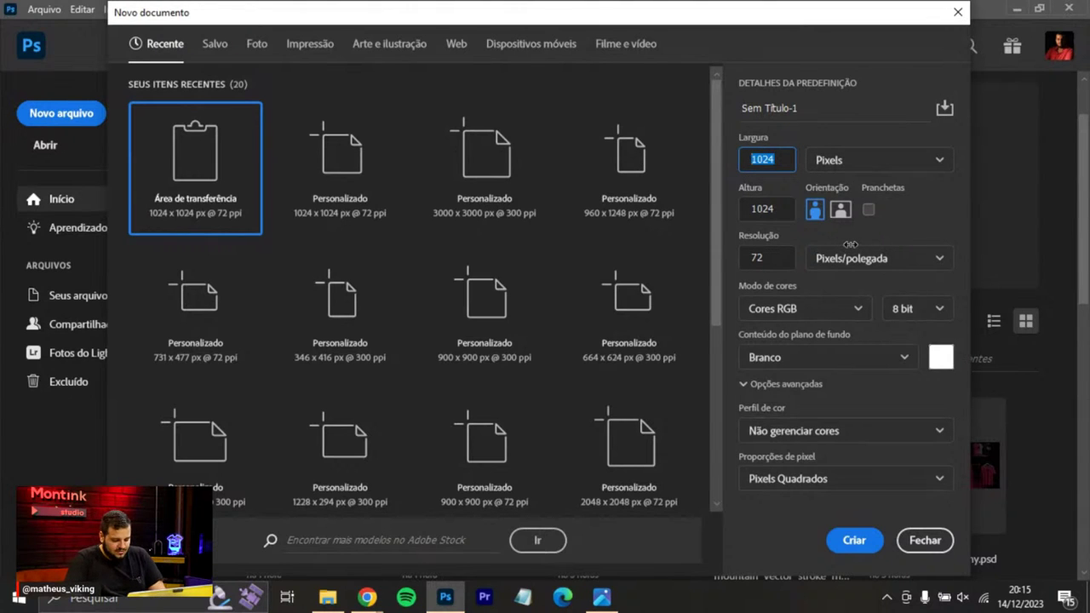
{"action": "type", "text": "2700"}
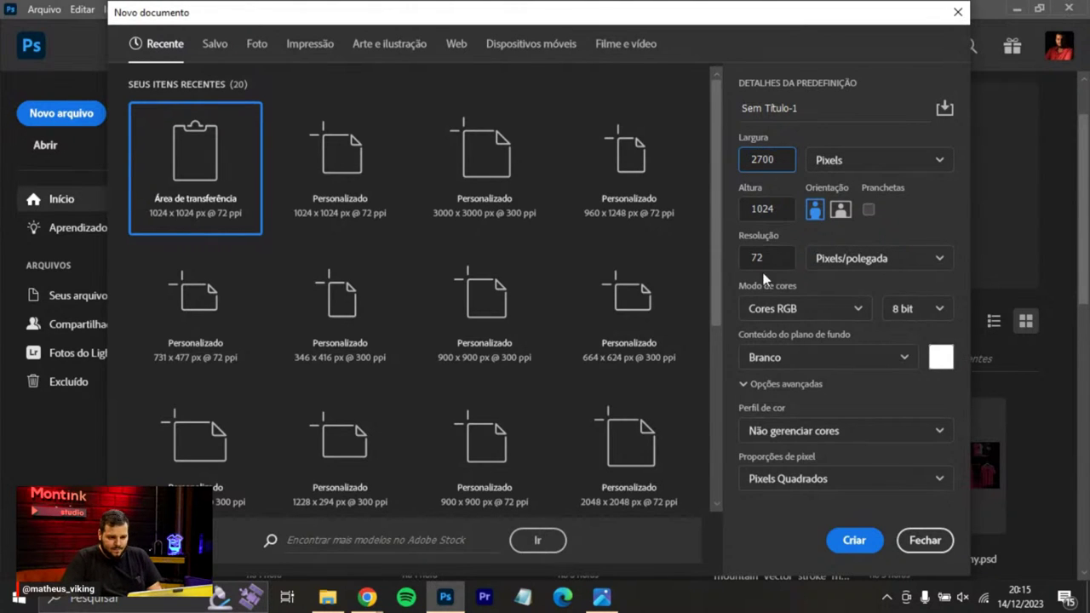
{"action": "key", "text": "Tab"}
{"action": "type", "text": "900"}
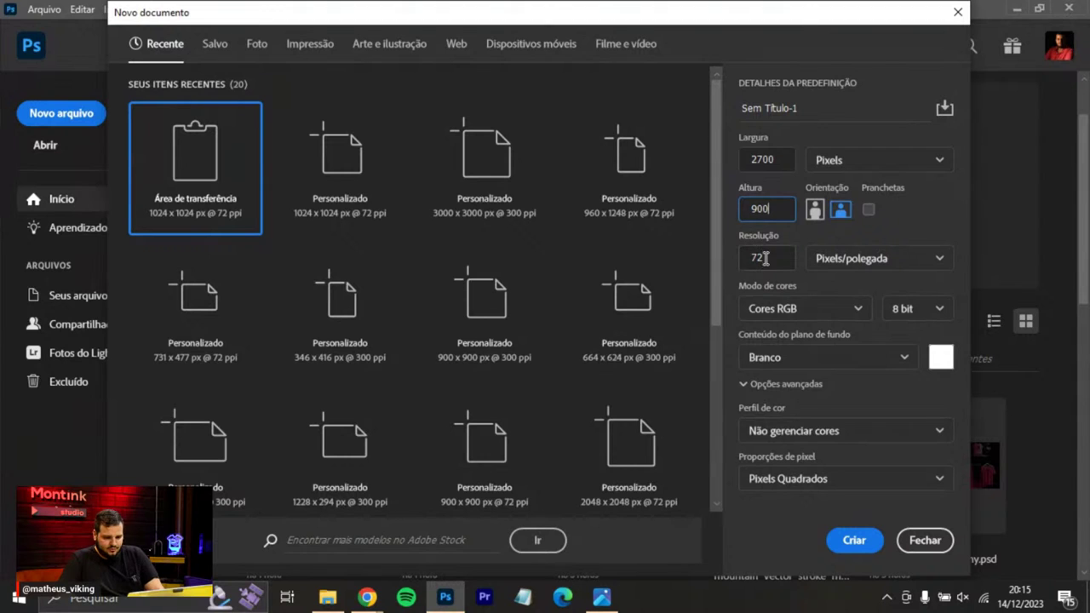
{"action": "left_click", "coordinate": [854, 540]}
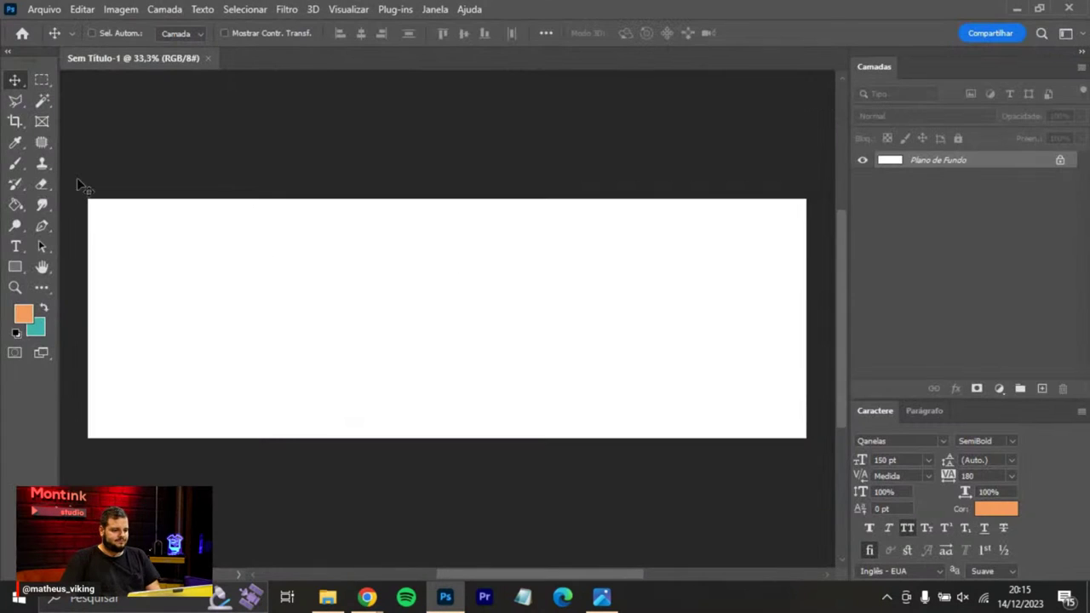
Show the rulers and place vertical guides at 900 px and 1800 px, using square selections to split the canvas into three equal parts.
{"action": "key", "text": "m"}
{"action": "left_click_drag", "start_coordinate": [88, 200], "coordinate": [411, 466]}
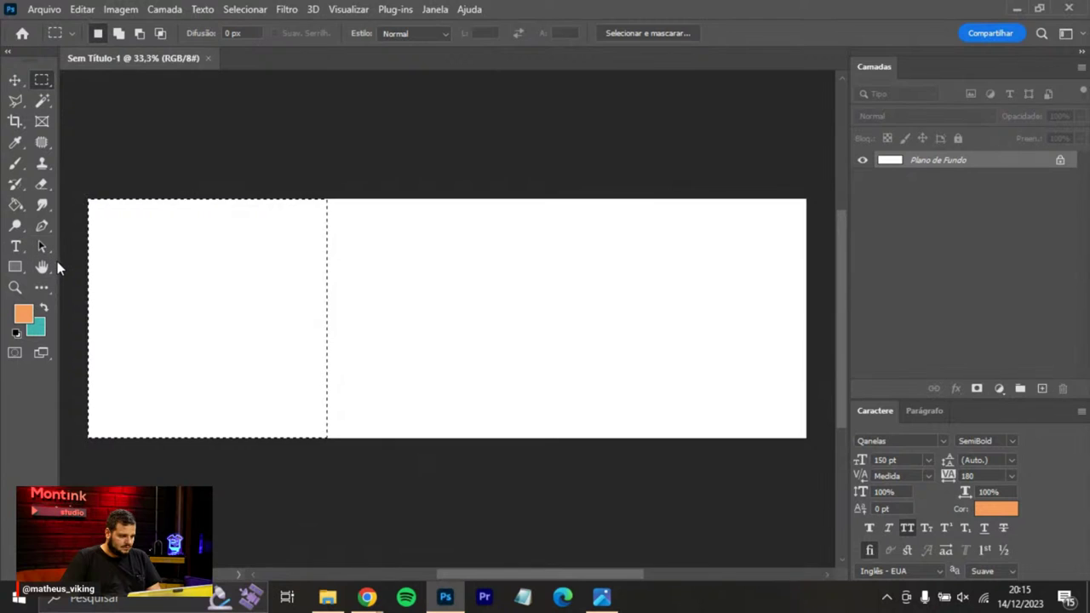
{"action": "key", "text": "ctrl+r"}
{"action": "left_click_drag", "start_coordinate": [66, 264], "coordinate": [334, 255]}
{"action": "left_click_drag", "start_coordinate": [816, 202], "coordinate": [427, 457]}
{"action": "left_click_drag", "start_coordinate": [65, 298], "coordinate": [574, 299]}
{"action": "key", "text": "ctrl+d"}
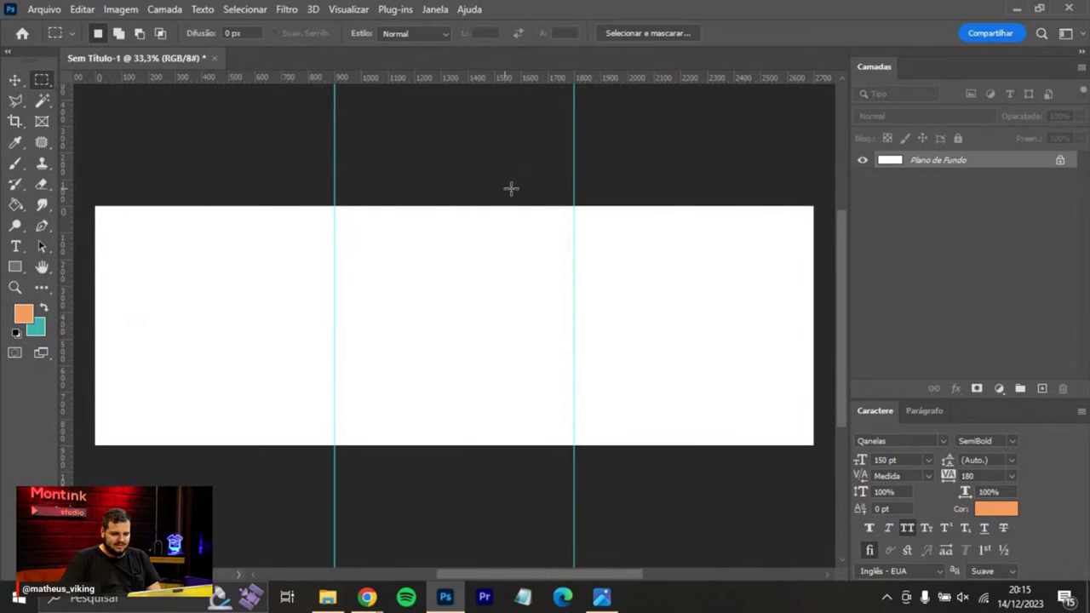
Invert the white background layer to black and activate the Move tool.
{"action": "key", "text": "ctrl+i"}
{"action": "key", "text": "v"}
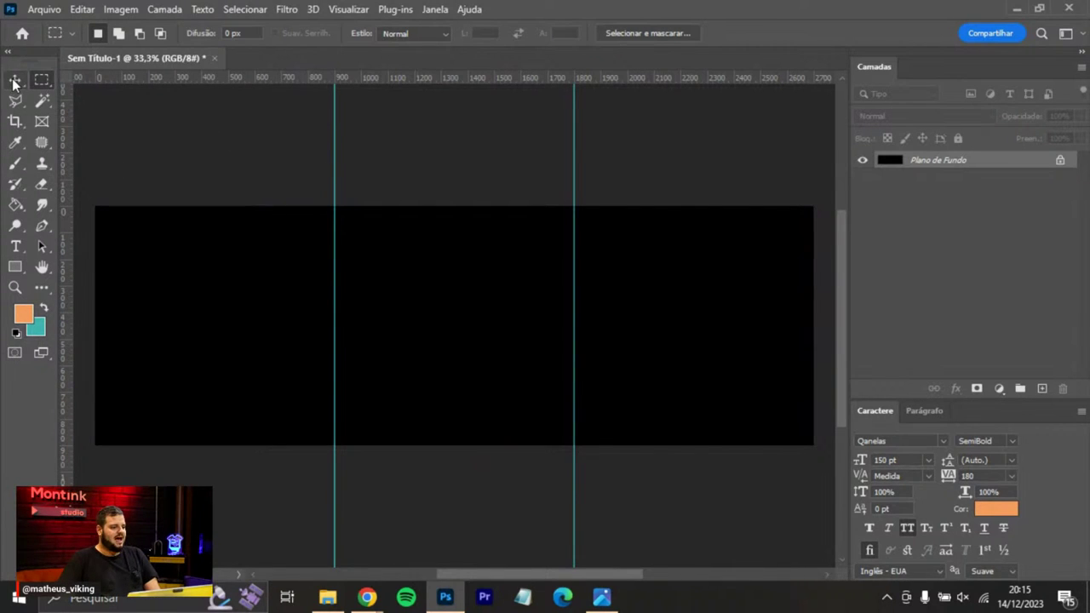
{"action": "left_click_drag", "start_coordinate": [434, 283], "coordinate": [468, 261]}
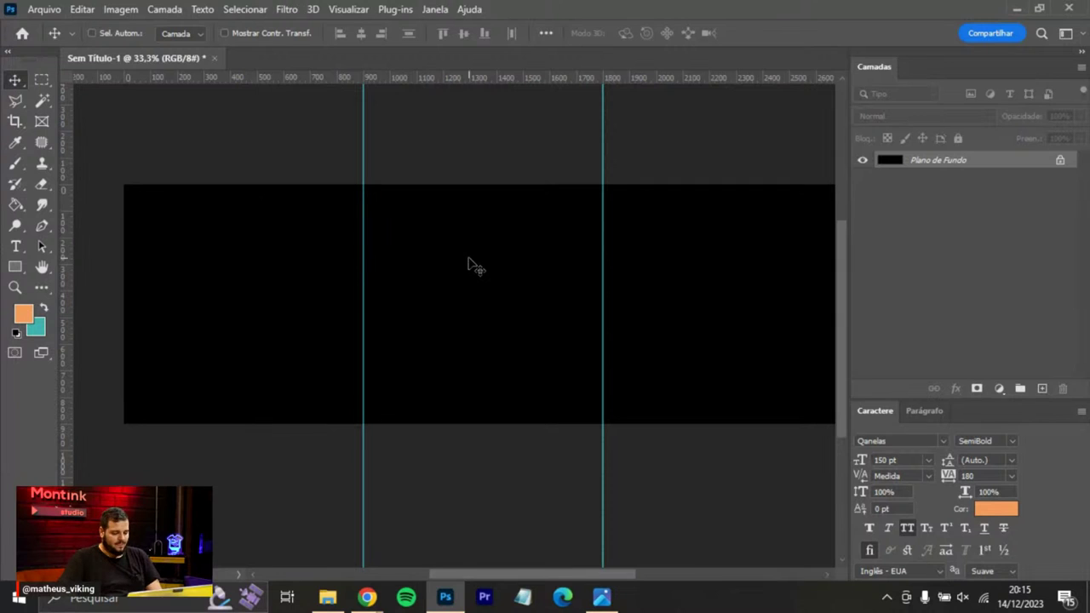
Switch to Chrome and bring up the new ChatGPT 3.5 chat.
{"action": "key", "text": "alt+Tab"}
{"action": "key", "text": "alt+Tab"}
{"action": "key", "text": "alt+Tab"}
{"action": "key", "text": "alt+Tab"}
{"action": "key", "text": "alt+Tab"}
{"action": "key", "text": "alt+Tab"}
{"action": "key", "text": "alt+Tab"}
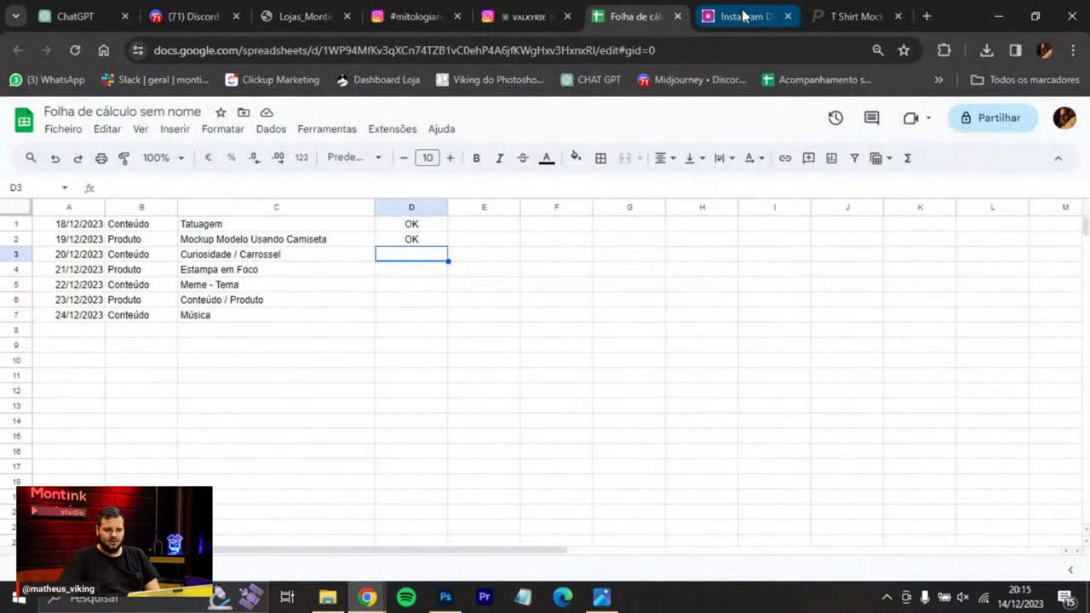
{"action": "left_click", "coordinate": [77, 17]}
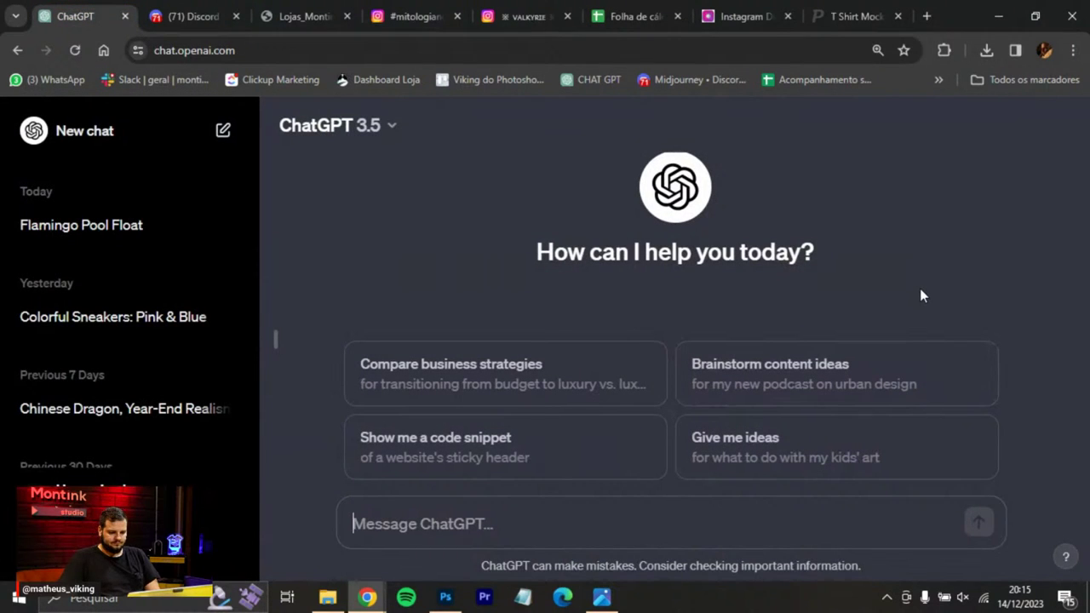
Send the prompt "Gostaria de uma curiosidade do simbolo Yggdrasil da mitologia nordica, 300 caracteres pensando em um post carrosel de 3 blocos pro instagram".
{"action": "type", "text": "Gostaria de"}
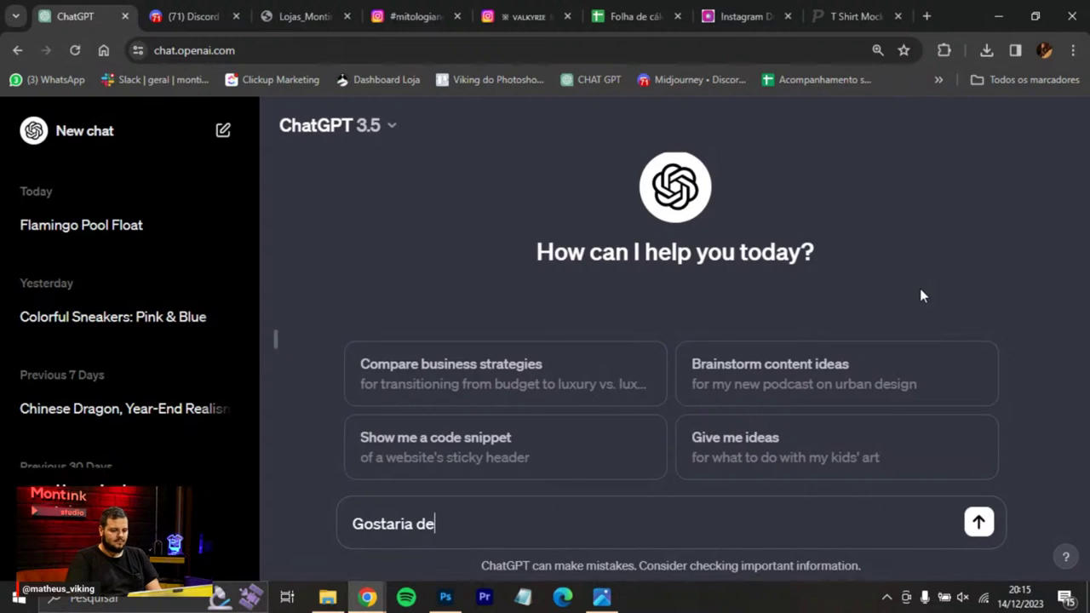
{"action": "type", "text": " uma curiosi"}
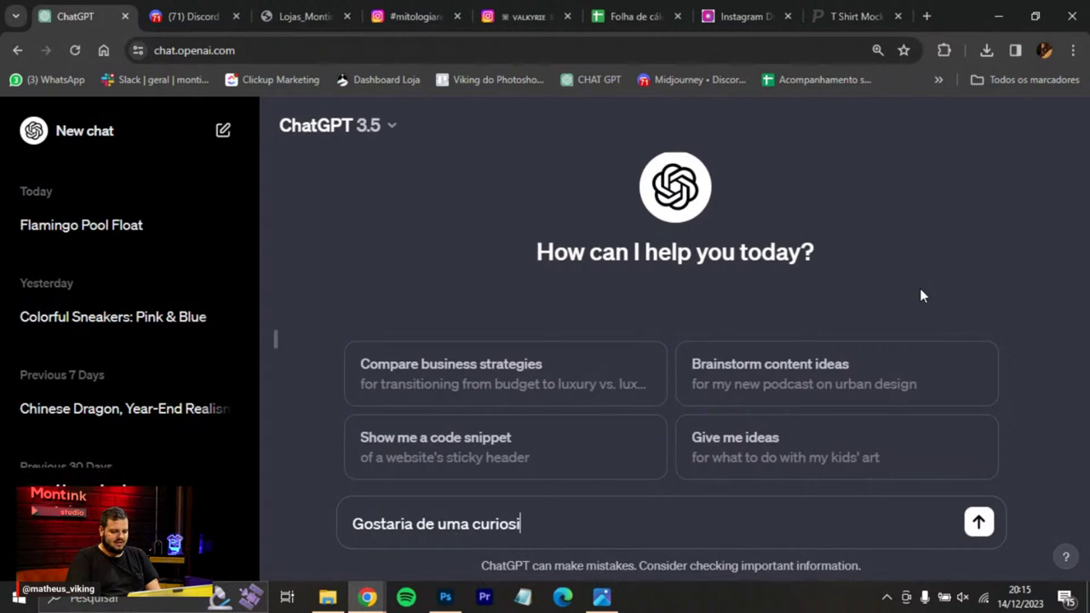
{"action": "type", "text": "dade do simbo"}
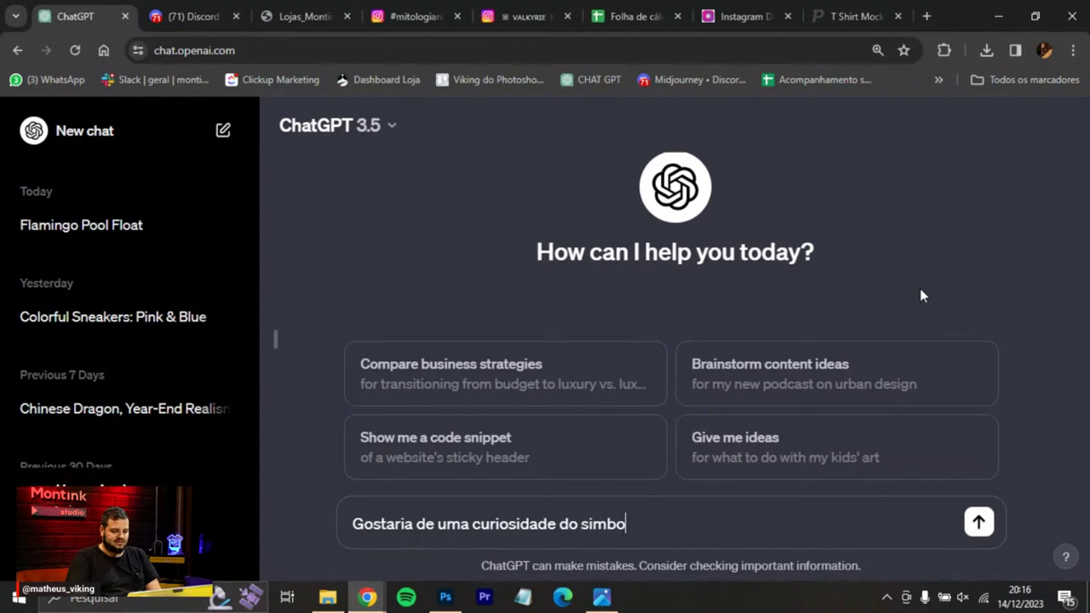
{"action": "type", "text": "lo Yggdrasil da mitol"}
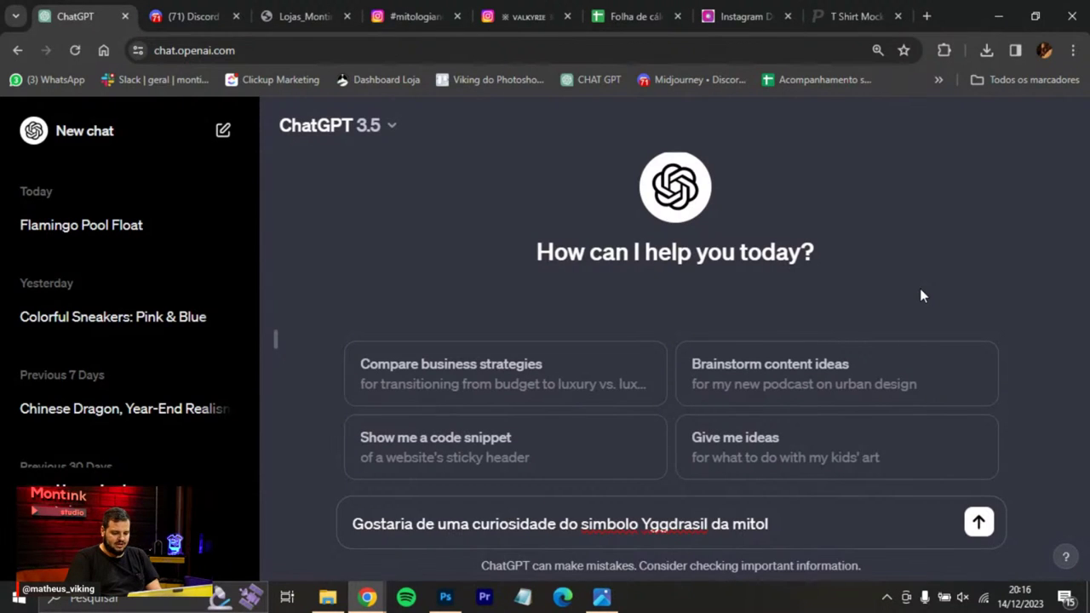
{"action": "type", "text": "ogia nroo"}
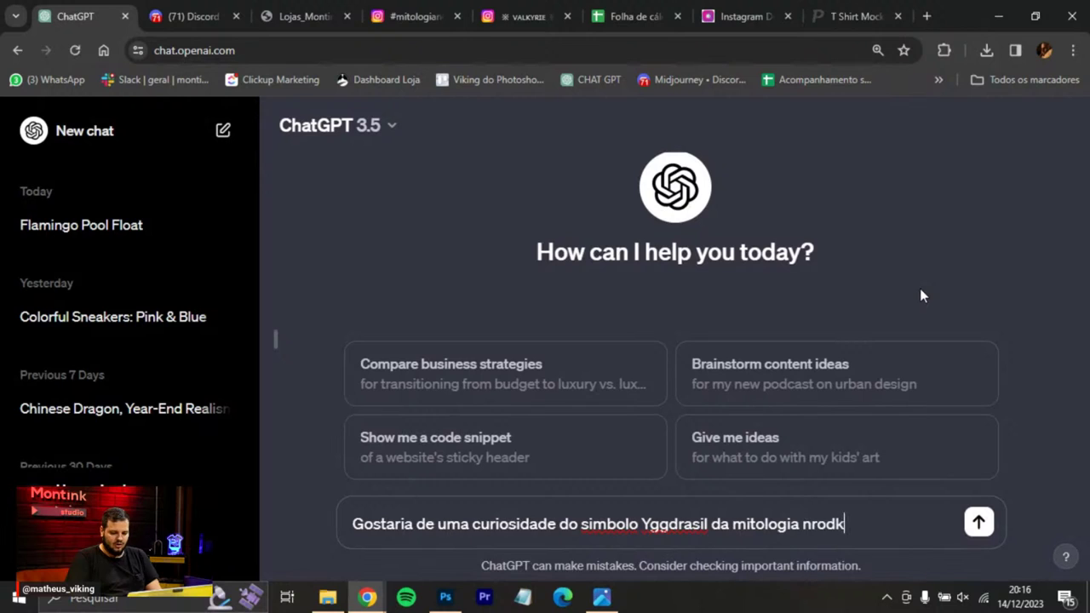
{"action": "key", "text": "BackSpace"}
{"action": "key", "text": "BackSpace"}
{"action": "key", "text": "BackSpace"}
{"action": "type", "text": "ordica"}
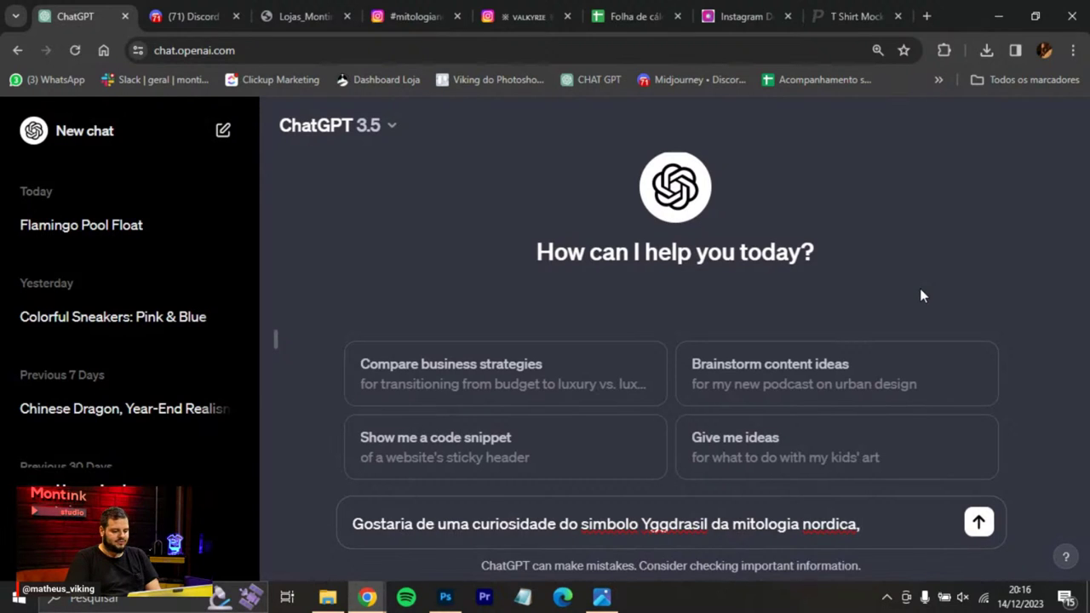
{"action": "type", "text": ", 300 car"}
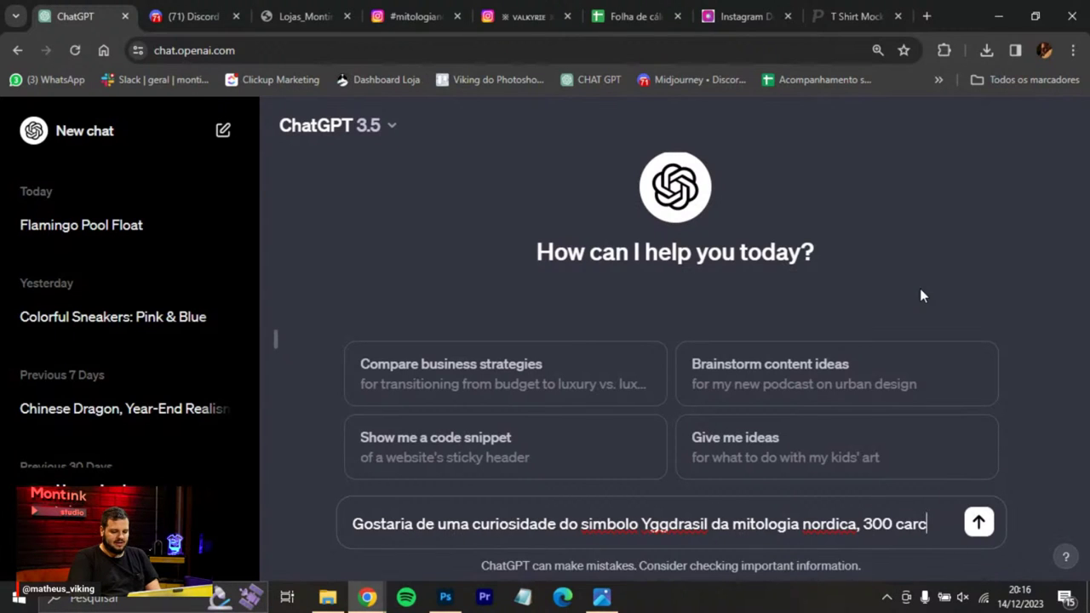
{"action": "type", "text": "acter"}
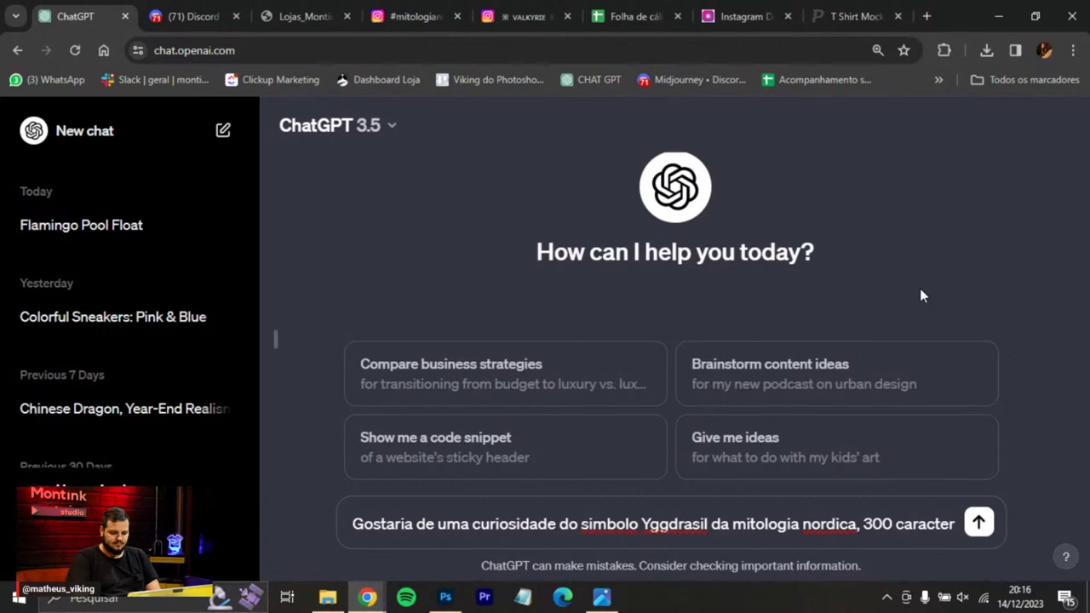
{"action": "type", "text": "es pensando"}
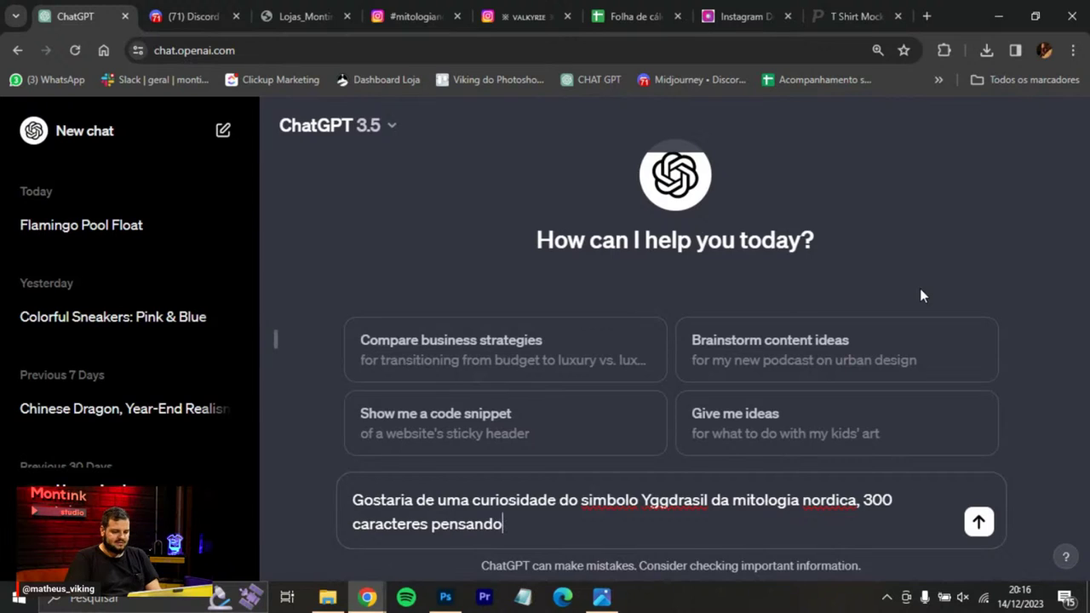
{"action": "type", "text": " em um post carrosel de "}
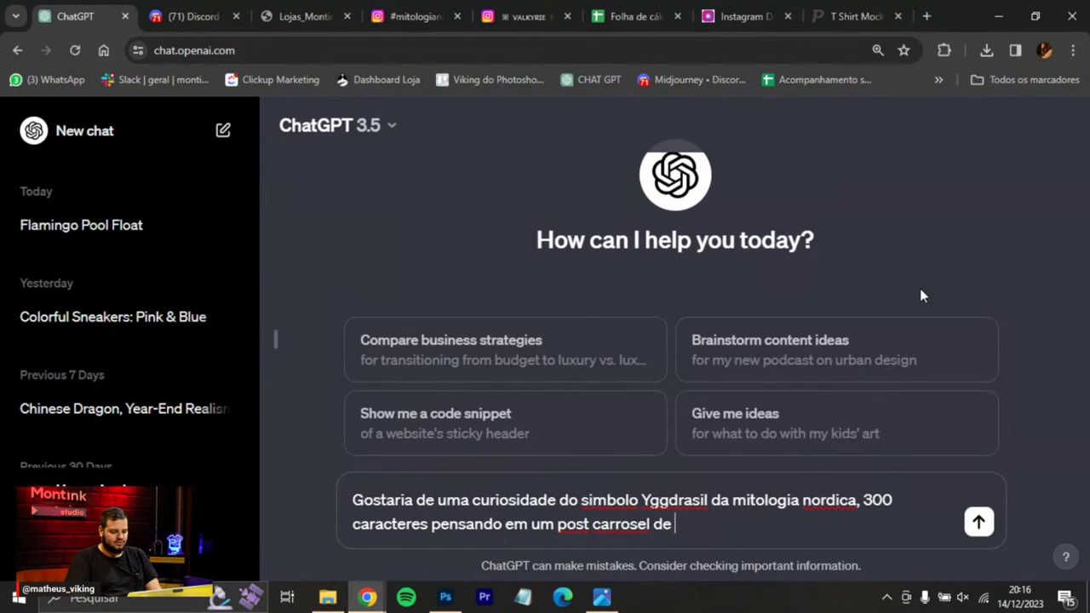
{"action": "type", "text": "3 blocos pro instagram"}
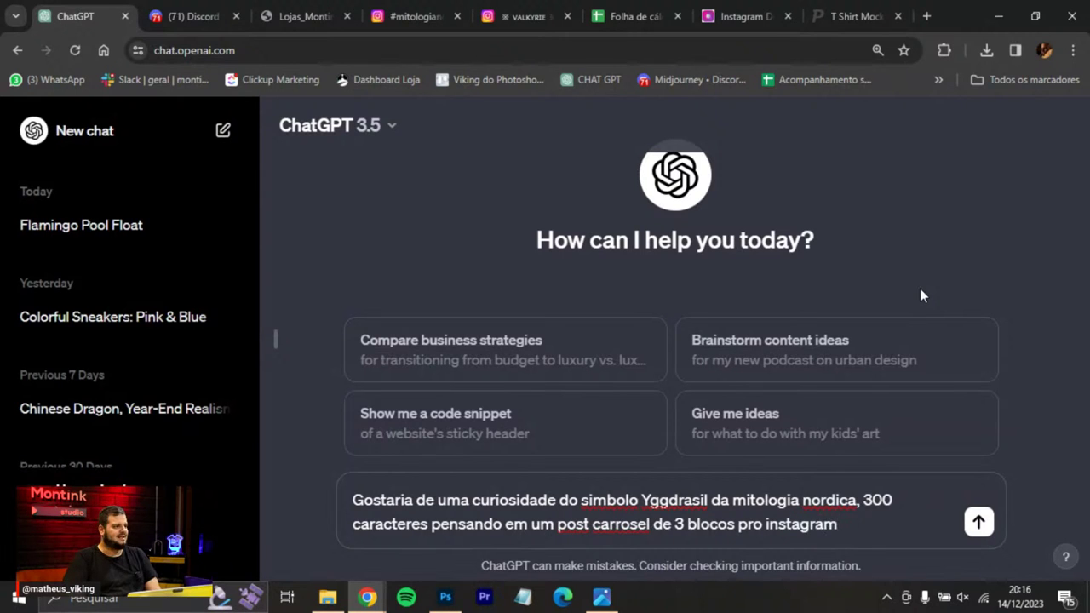
{"action": "key", "text": "Return"}
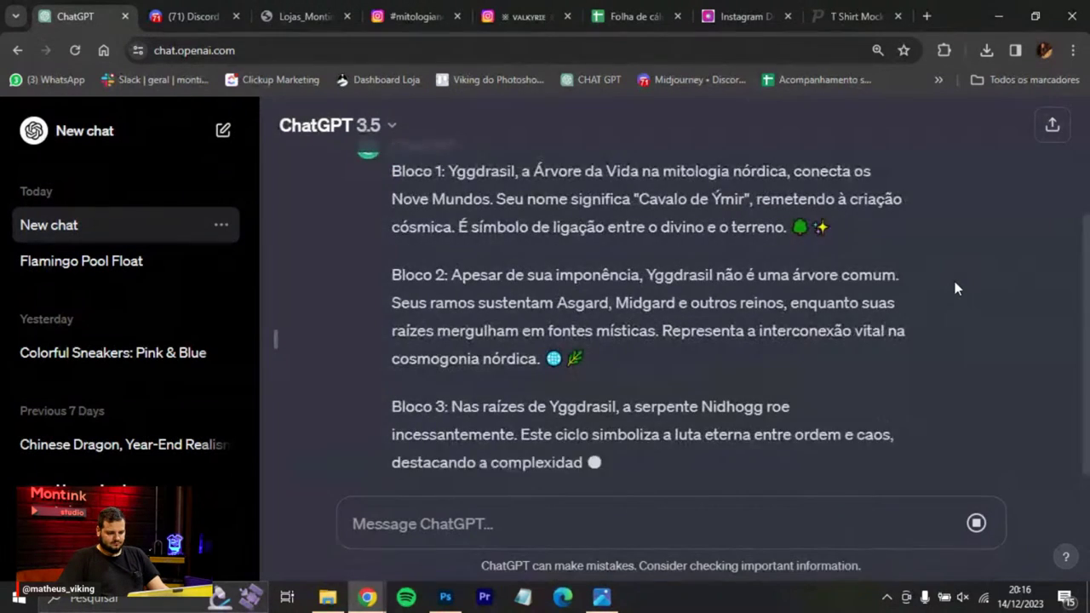
Read through the three text blocks of the Yggdrasil answer for the carousel post.
{"action": "scroll", "coordinate": [955, 288], "scroll_direction": "up", "scroll_amount": 2}
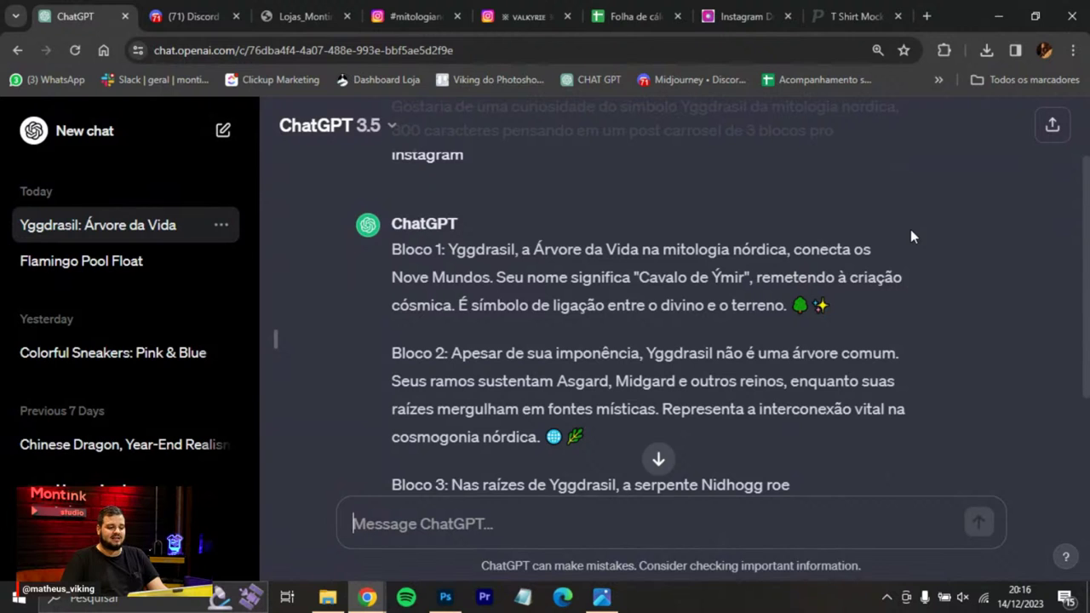
{"action": "scroll", "coordinate": [909, 230], "scroll_direction": "down", "scroll_amount": 3}
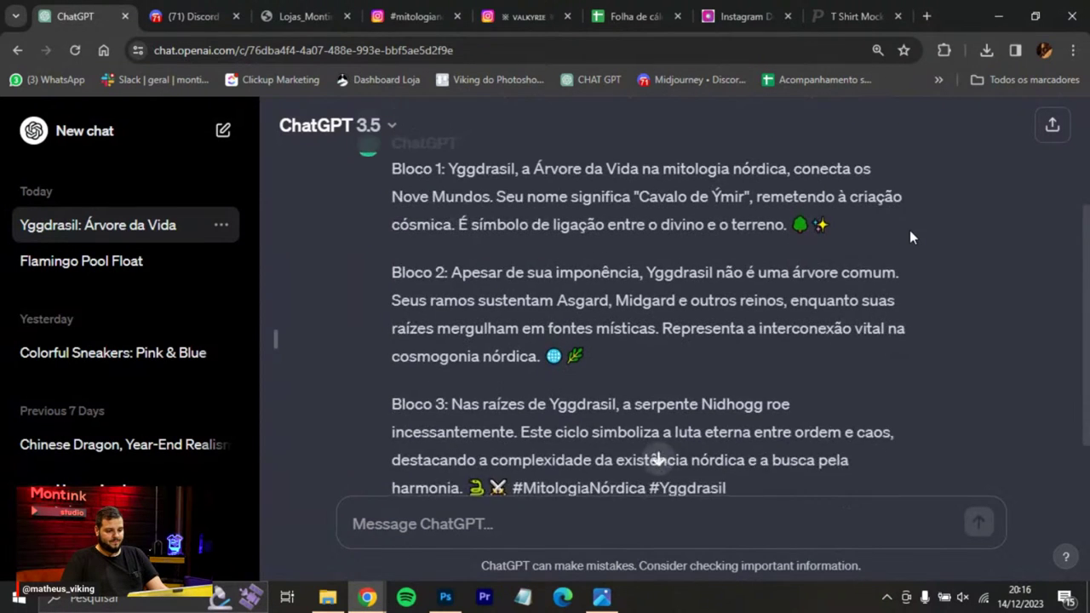
{"action": "scroll", "coordinate": [715, 314], "scroll_direction": "up", "scroll_amount": 2}
{"action": "scroll", "coordinate": [707, 328], "scroll_direction": "down", "scroll_amount": 2}
{"action": "scroll", "coordinate": [745, 332], "scroll_direction": "up", "scroll_amount": 2}
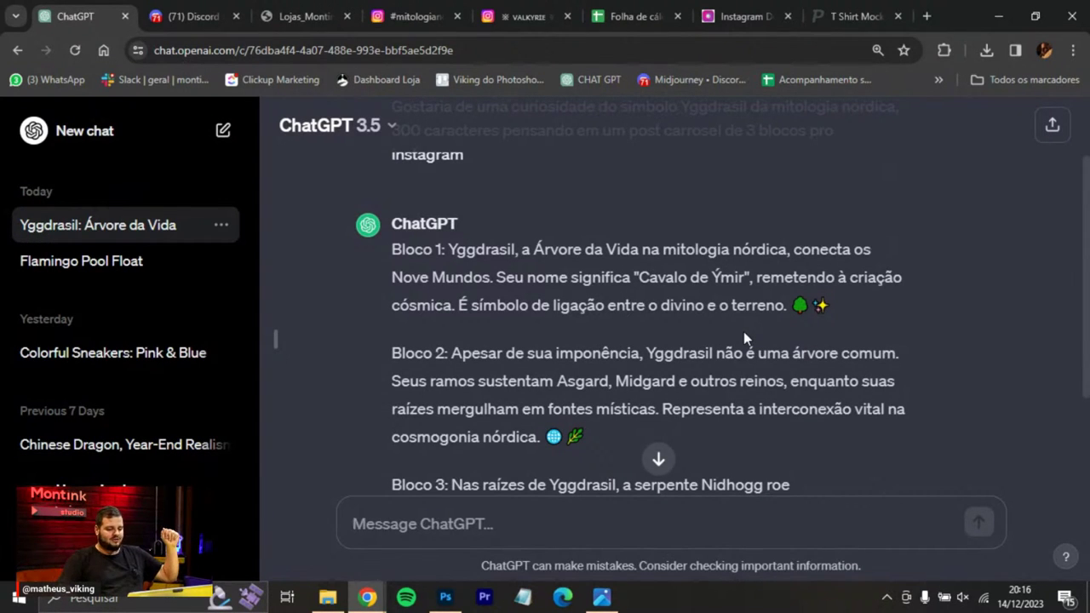
{"action": "scroll", "coordinate": [743, 331], "scroll_direction": "down", "scroll_amount": 2}
Switch to Photoshop, select the carousel's first panel up to the first guide, and add a new empty layer.
{"action": "key", "text": "alt+Tab"}
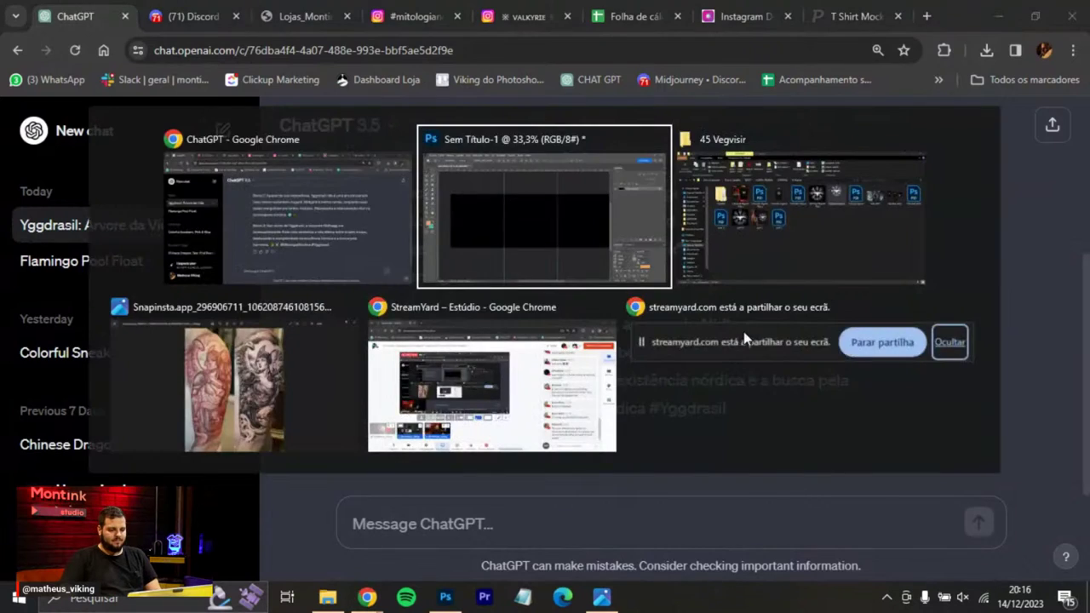
{"action": "key", "text": "ctrl+minus"}
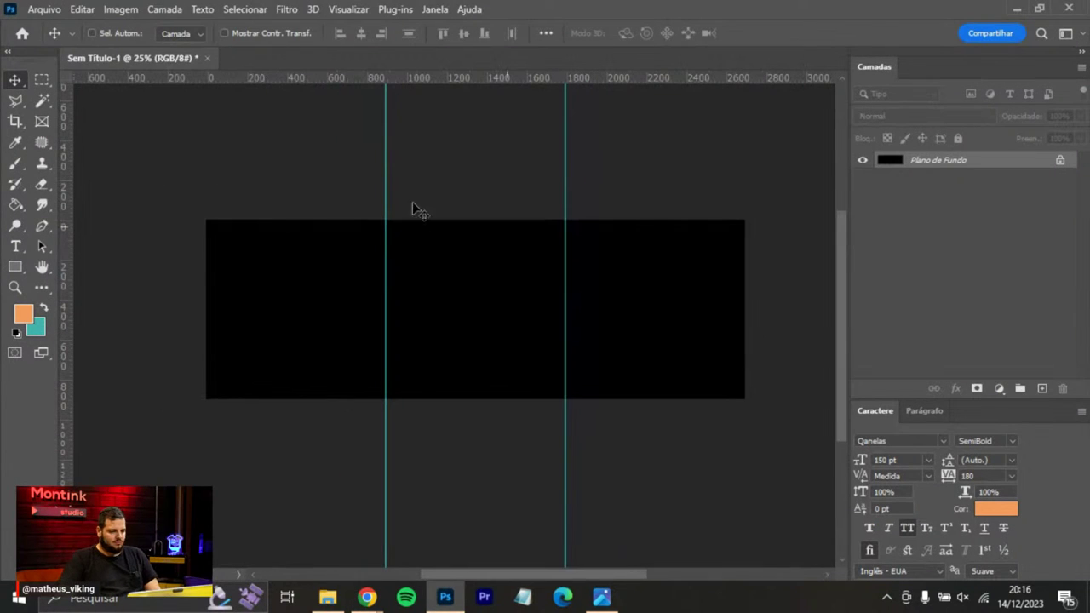
{"action": "left_click", "coordinate": [40, 80]}
{"action": "left_click_drag", "start_coordinate": [207, 220], "coordinate": [385, 398]}
{"action": "left_click", "coordinate": [16, 205]}
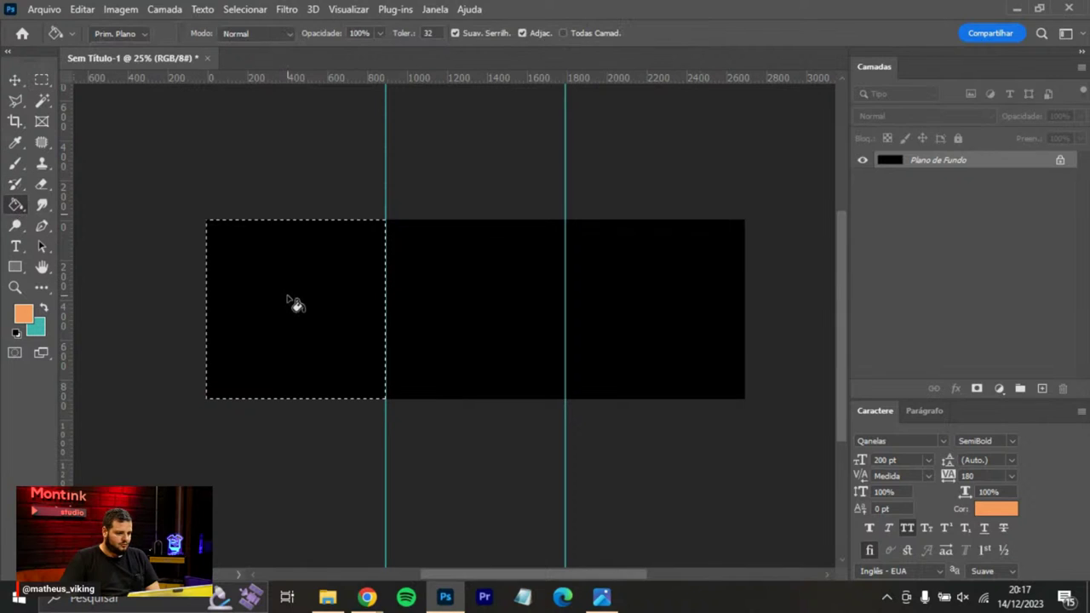
{"action": "left_click", "coordinate": [1043, 389]}
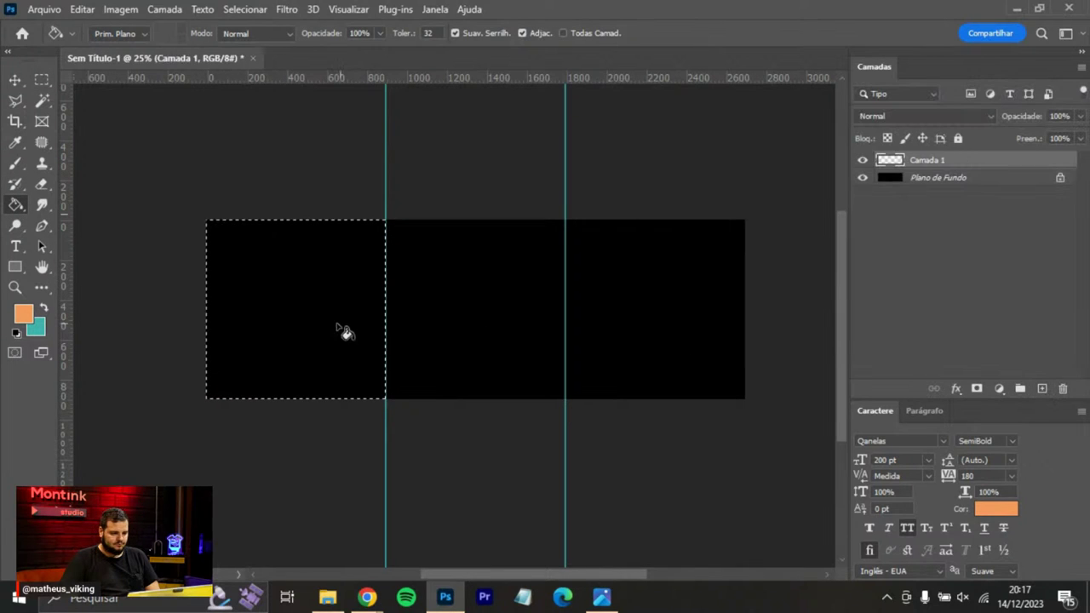
Fill the selected first panel on the new layer with the orange foreground color and deselect it.
{"action": "left_click", "coordinate": [120, 10]}
{"action": "left_click", "coordinate": [352, 364]}
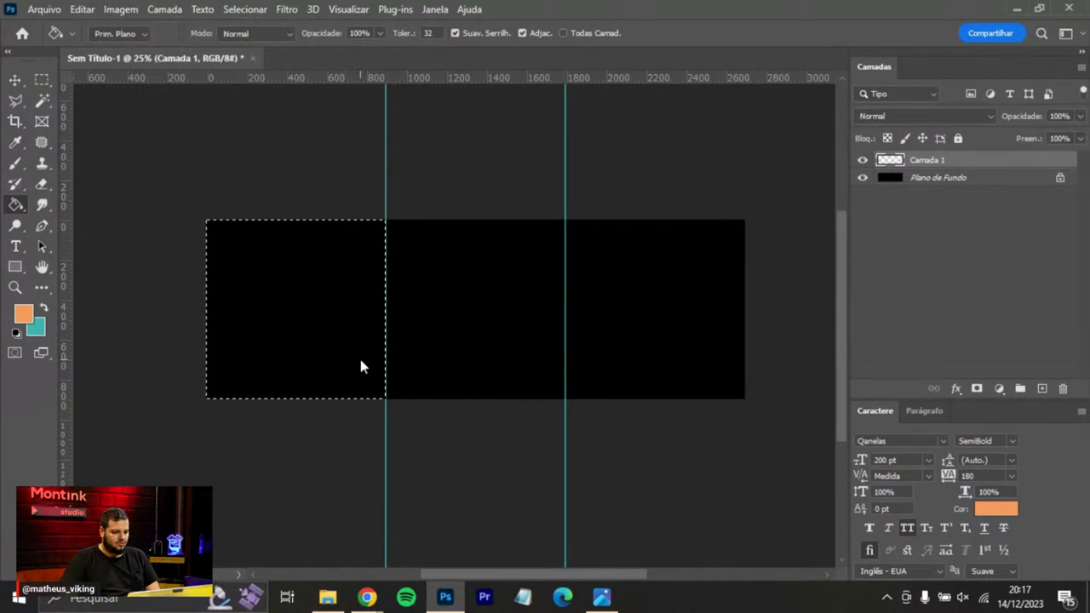
{"action": "left_click", "coordinate": [343, 352]}
{"action": "left_click", "coordinate": [15, 81]}
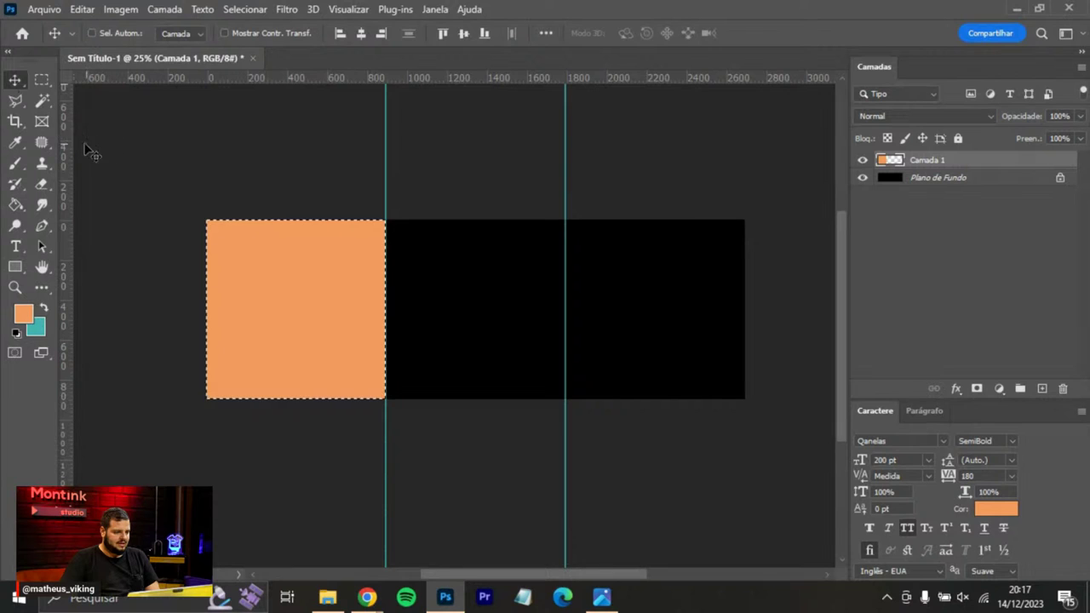
{"action": "key", "text": "m"}
{"action": "left_click", "coordinate": [160, 151]}
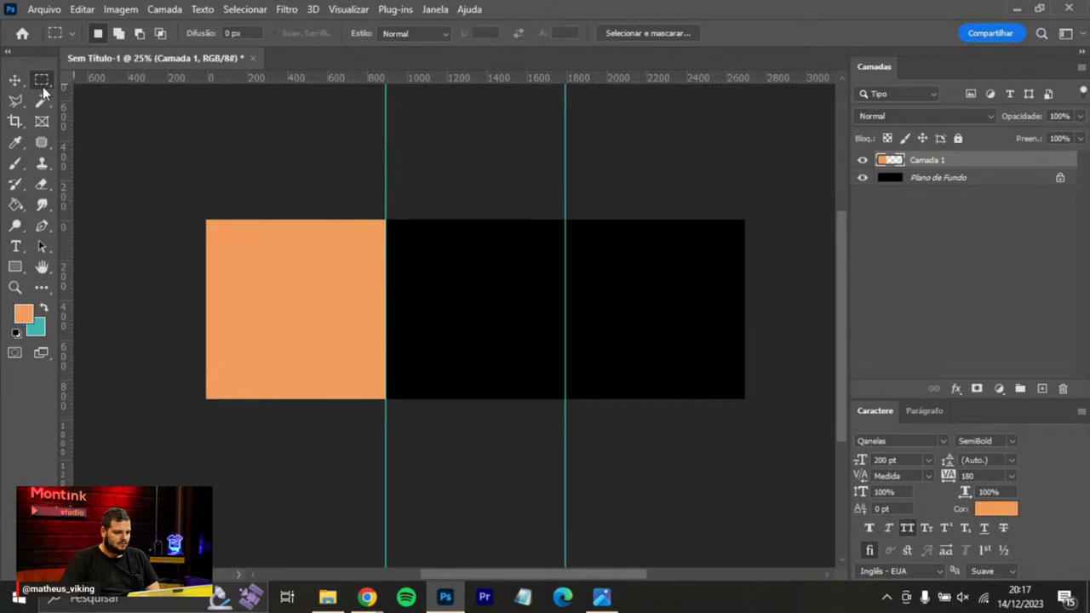
Place a vertical guide on the canvas's right edge and move the orange square just beyond that edge.
{"action": "left_click", "coordinate": [15, 80]}
{"action": "left_click_drag", "start_coordinate": [65, 122], "coordinate": [744, 161]}
{"action": "left_click_drag", "start_coordinate": [304, 295], "coordinate": [817, 292]}
Extend the canvas to the right with the Crop tool by one panel width, up to the orange square's outer edge.
{"action": "left_click", "coordinate": [15, 121]}
{"action": "scroll", "coordinate": [253, 243], "scroll_direction": "right", "scroll_amount": 5}
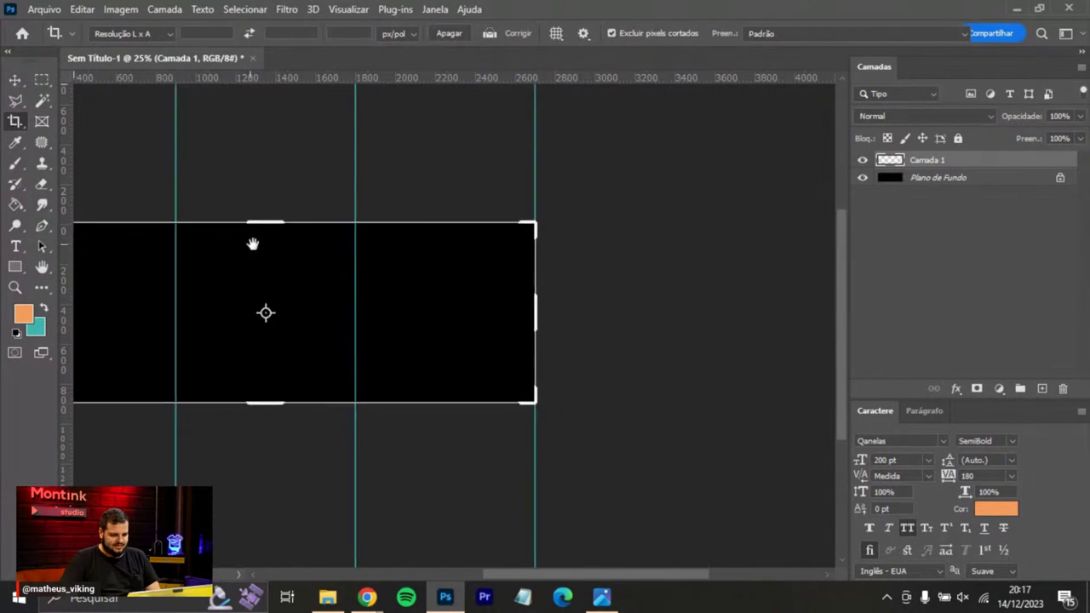
{"action": "left_click_drag", "start_coordinate": [323, 316], "coordinate": [414, 309]}
{"action": "key", "text": "Return"}
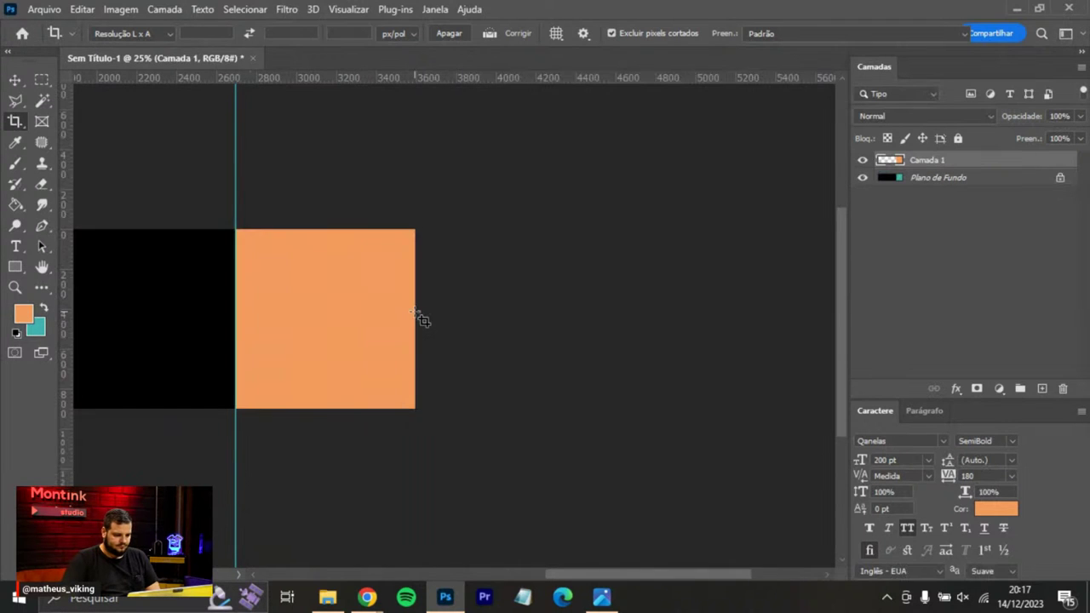
{"action": "key", "text": "ctrl+r"}
{"action": "left_click_drag", "start_coordinate": [228, 337], "coordinate": [638, 335]}
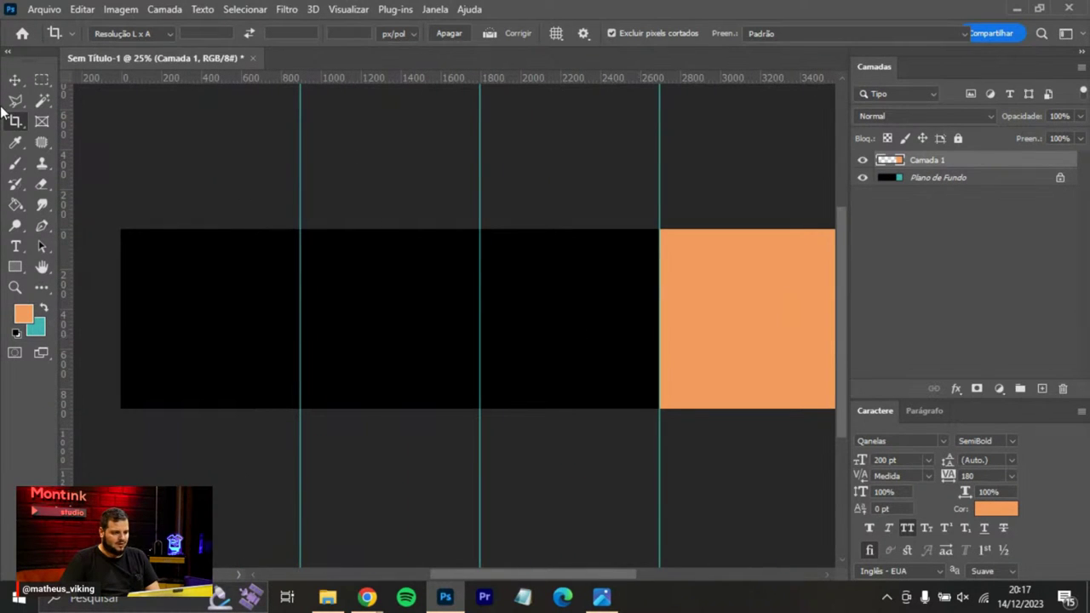
Delete the orange helper square's layer, leaving only the extended background layer.
{"action": "left_click", "coordinate": [15, 82]}
{"action": "key", "text": "Delete"}
{"action": "left_click_drag", "start_coordinate": [596, 276], "coordinate": [561, 266]}
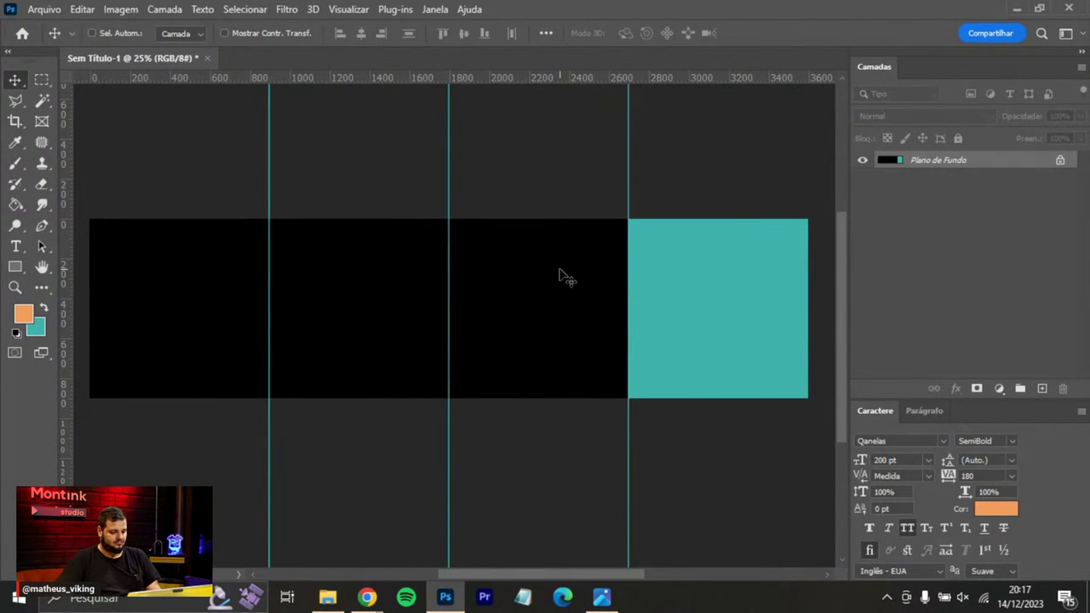
In ChatGPT, select the Bloco 1 text from "a Árvore da Vida" to "terreno" for copying.
{"action": "key", "text": "alt+Tab"}
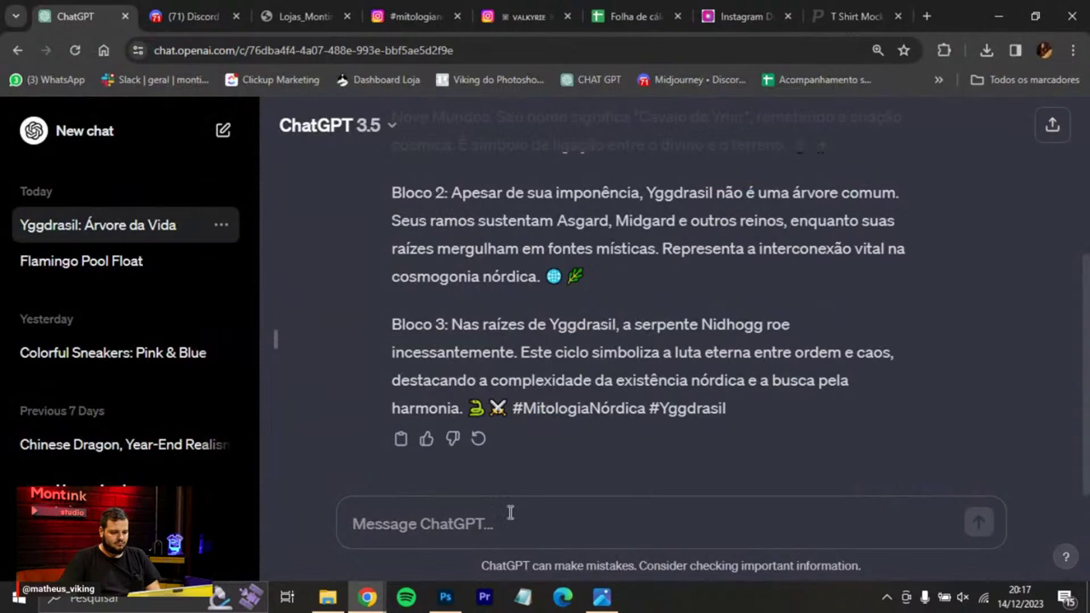
{"action": "scroll", "coordinate": [548, 353], "scroll_direction": "up", "scroll_amount": 3}
{"action": "scroll", "coordinate": [547, 352], "scroll_direction": "down", "scroll_amount": 1}
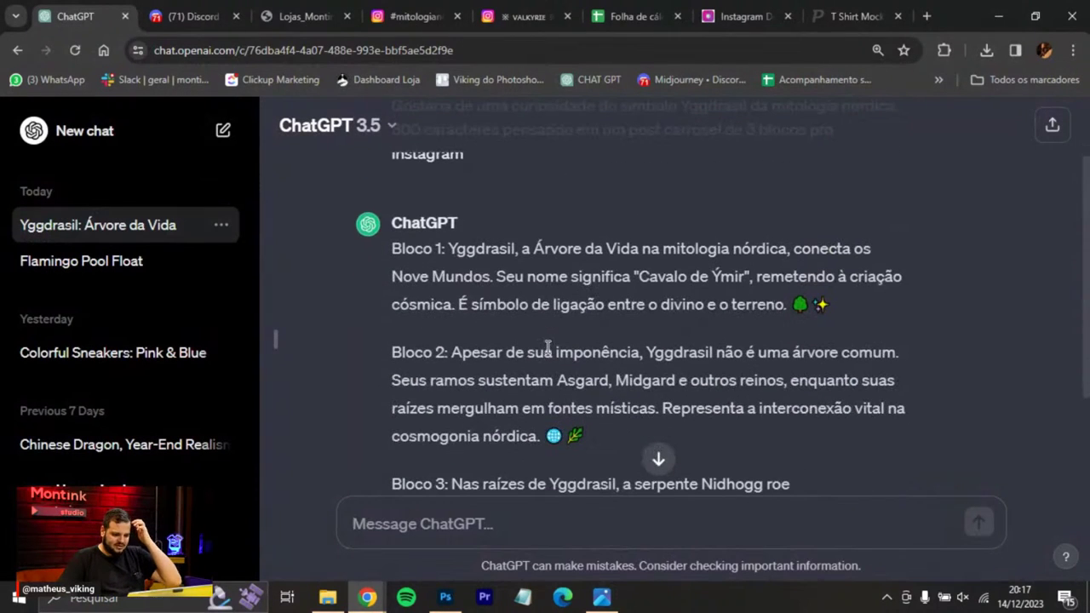
{"action": "left_click_drag", "start_coordinate": [524, 248], "coordinate": [785, 304]}
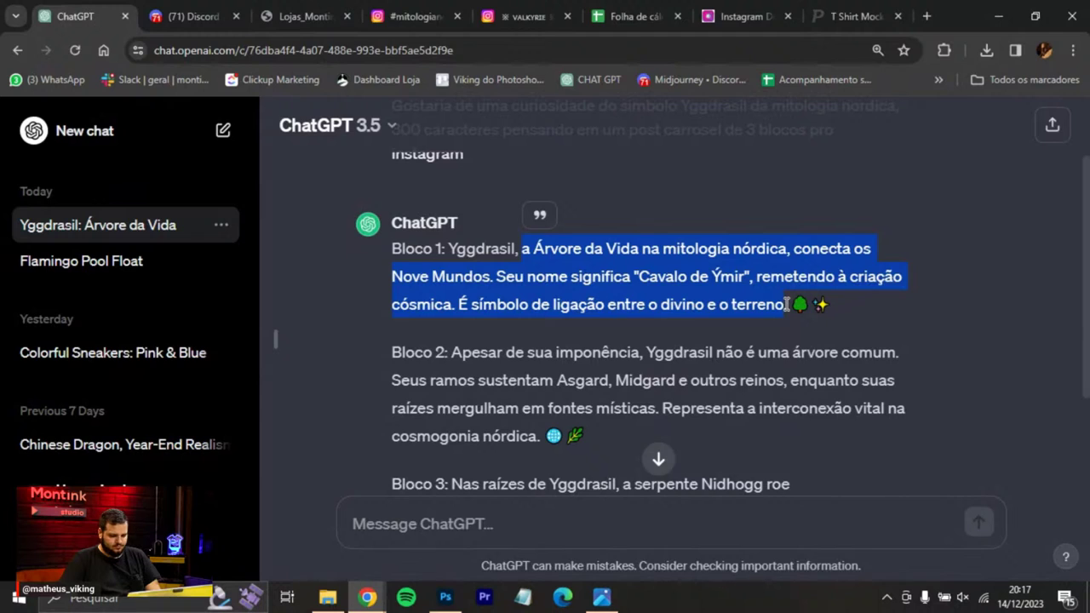
Return to Photoshop, activate the Type tool and set the foreground color to white (ffffff).
{"action": "key", "text": "alt+Tab"}
{"action": "left_click", "coordinate": [16, 246]}
{"action": "left_click", "coordinate": [23, 314]}
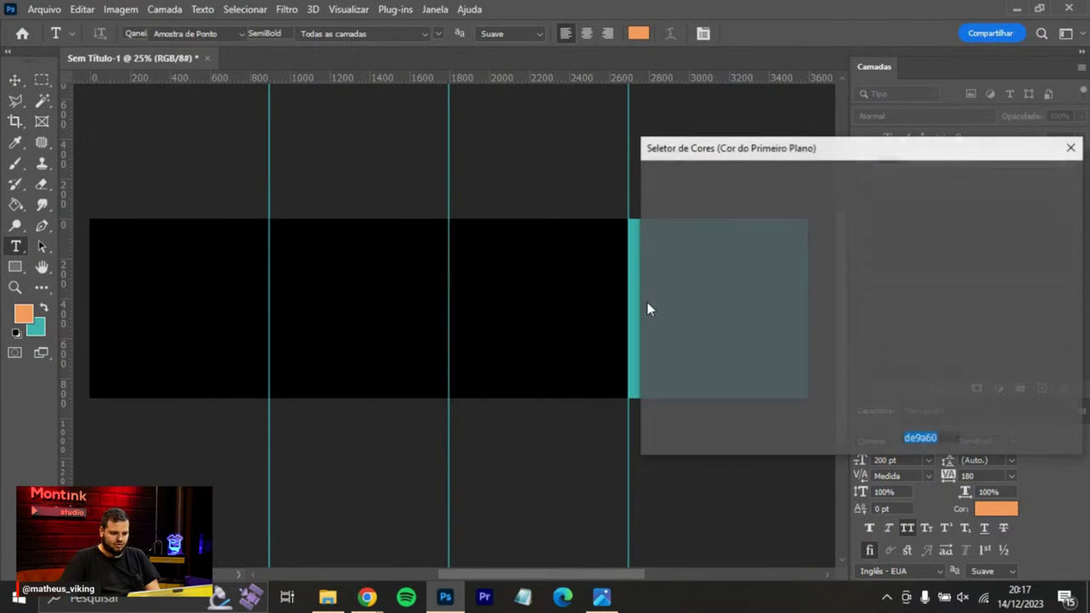
{"action": "type", "text": "ffffff"}
{"action": "left_click", "coordinate": [990, 182]}
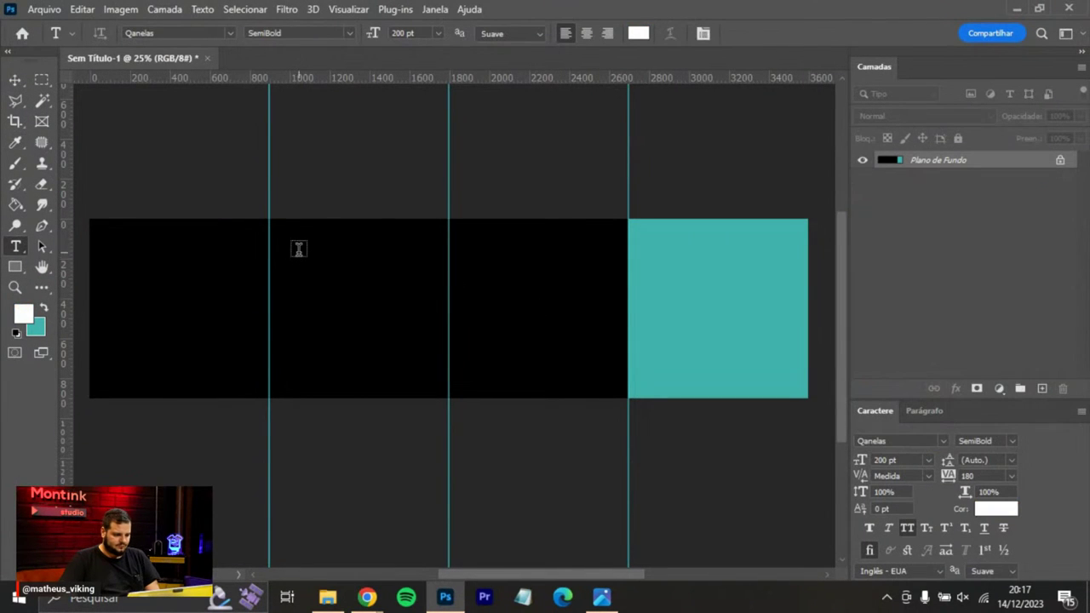
Create a text box in the second panel with the Bloco 1 text and set its font size to 31 pt.
{"action": "left_click_drag", "start_coordinate": [295, 246], "coordinate": [430, 372]}
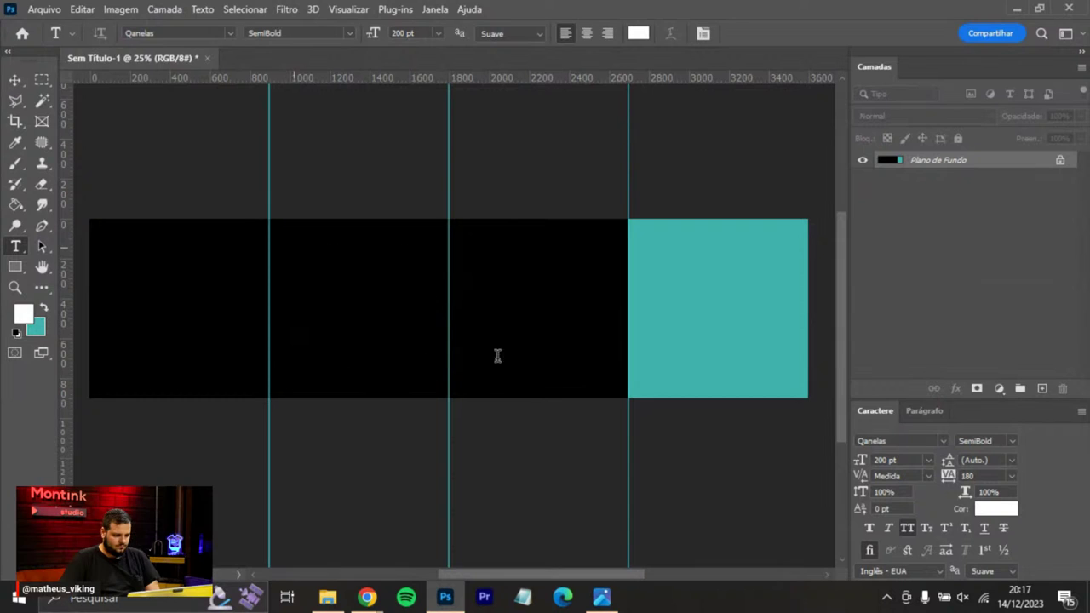
{"action": "type", "text": "A ÁRVORE"}
{"action": "key", "text": "ctrl+a"}
{"action": "left_click", "coordinate": [886, 460]}
{"action": "type", "text": "12"}
{"action": "key", "text": "Return"}
{"action": "left_click_drag", "start_coordinate": [711, 466], "coordinate": [726, 462]}
{"action": "left_click", "coordinate": [15, 79]}
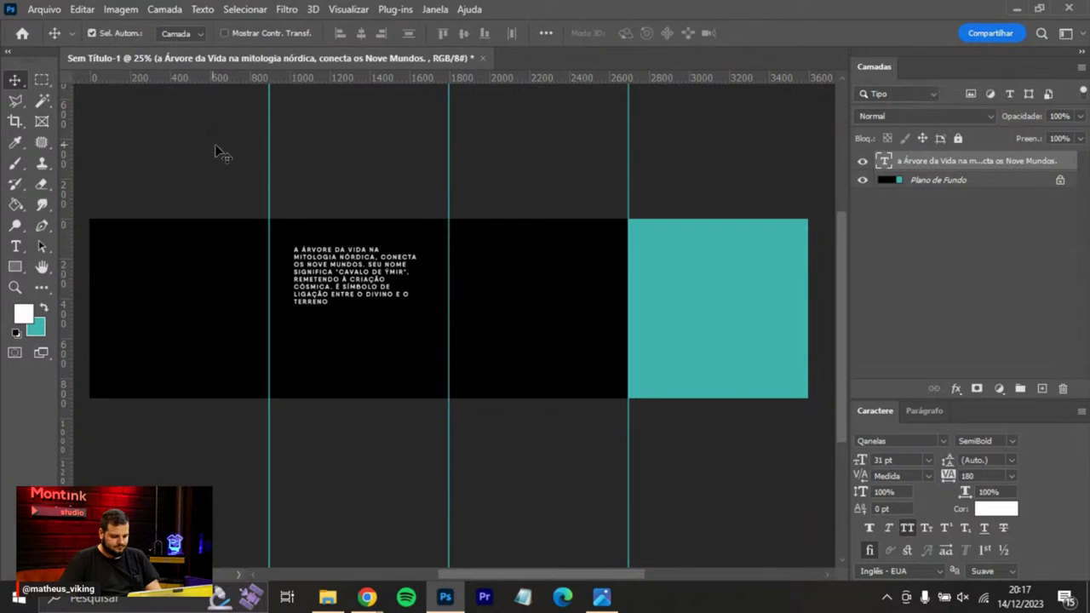
Duplicate the text block into the third panel and copy the Bloco 2 text from ChatGPT.
{"action": "key", "text": "ctrl+j"}
{"action": "left_click_drag", "start_coordinate": [349, 302], "coordinate": [528, 302]}
{"action": "key", "text": "alt+Tab"}
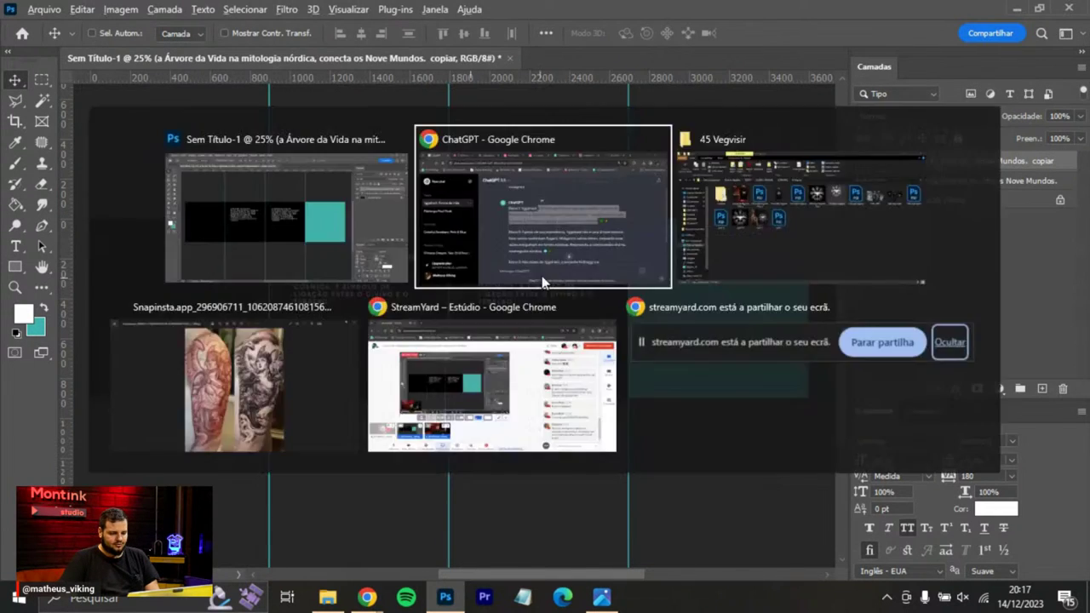
{"action": "left_click_drag", "start_coordinate": [449, 354], "coordinate": [542, 436]}
{"action": "key", "text": "ctrl+c"}
Back in Photoshop, replace the third panel's duplicated text with the copied Bloco 2 text.
{"action": "key", "text": "alt+Tab"}
{"action": "left_click", "coordinate": [537, 278]}
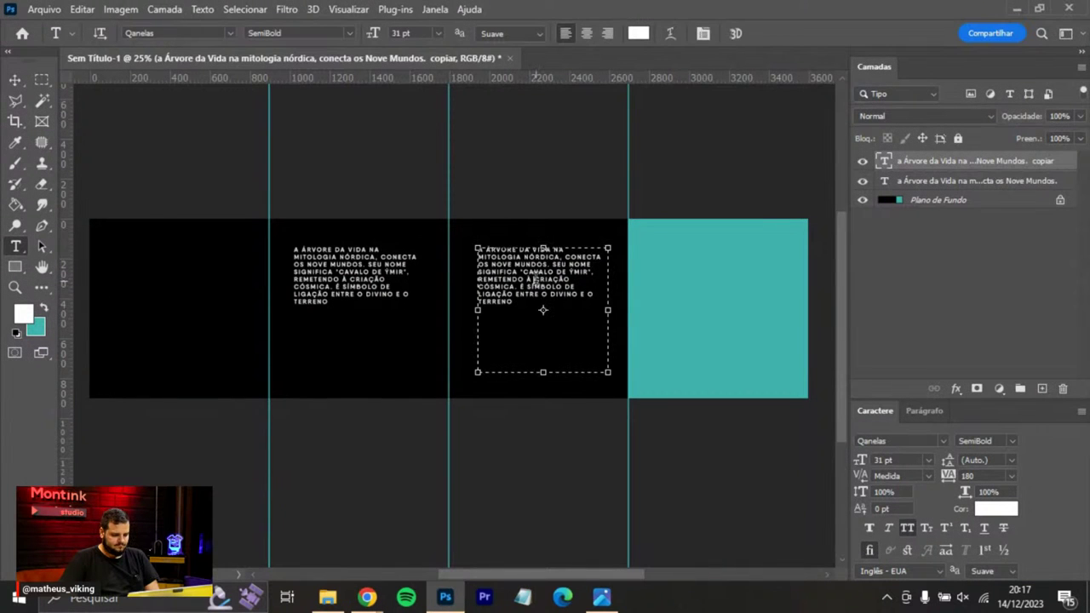
{"action": "key", "text": "ctrl+a"}
{"action": "key", "text": "ctrl+v"}
{"action": "left_click", "coordinate": [14, 79]}
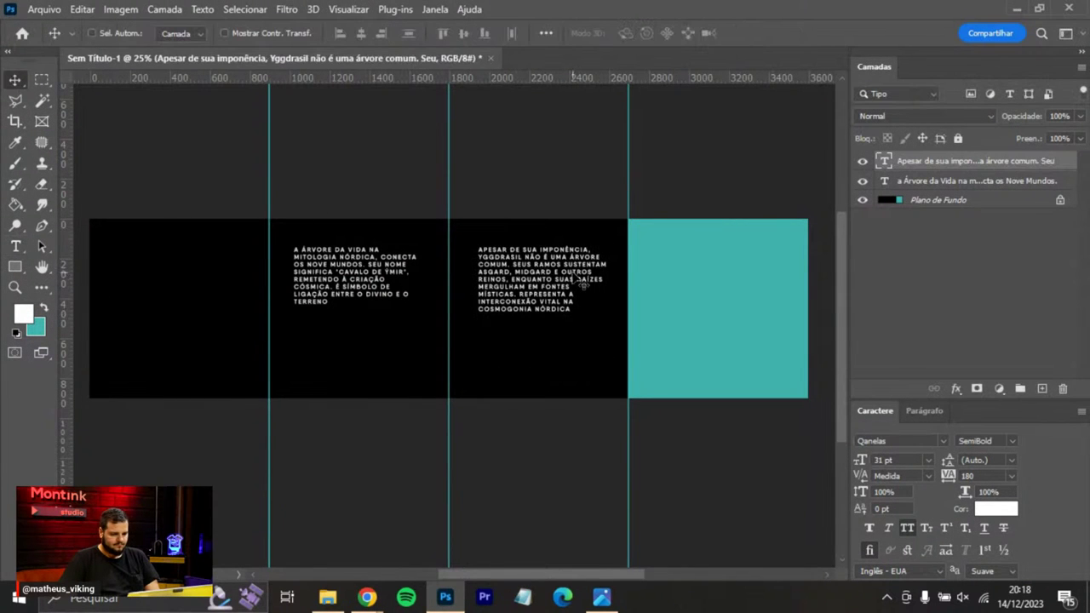
Fill the teal fourth panel of the background layer with black using the Paint Bucket.
{"action": "left_click", "coordinate": [942, 204]}
{"action": "left_click", "coordinate": [15, 204]}
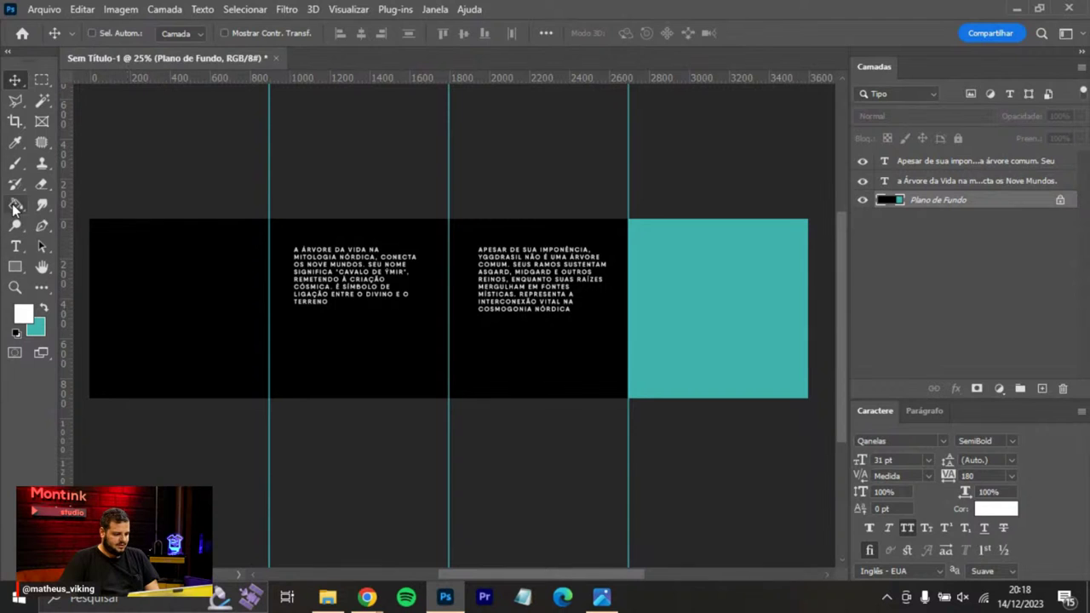
{"action": "key", "text": "d"}
{"action": "left_click", "coordinate": [755, 317]}
Duplicate the third panel's text block and place the copy in the fourth panel.
{"action": "key", "text": "v"}
{"action": "left_click", "coordinate": [500, 273]}
{"action": "left_click_drag", "start_coordinate": [503, 276], "coordinate": [670, 277]}
Switch to ChatGPT and select the Bloco 3 text from "Nas raízes" to "harmonia." for copying.
{"action": "key", "text": "alt+Tab"}
{"action": "scroll", "coordinate": [490, 307], "scroll_direction": "down", "scroll_amount": 2}
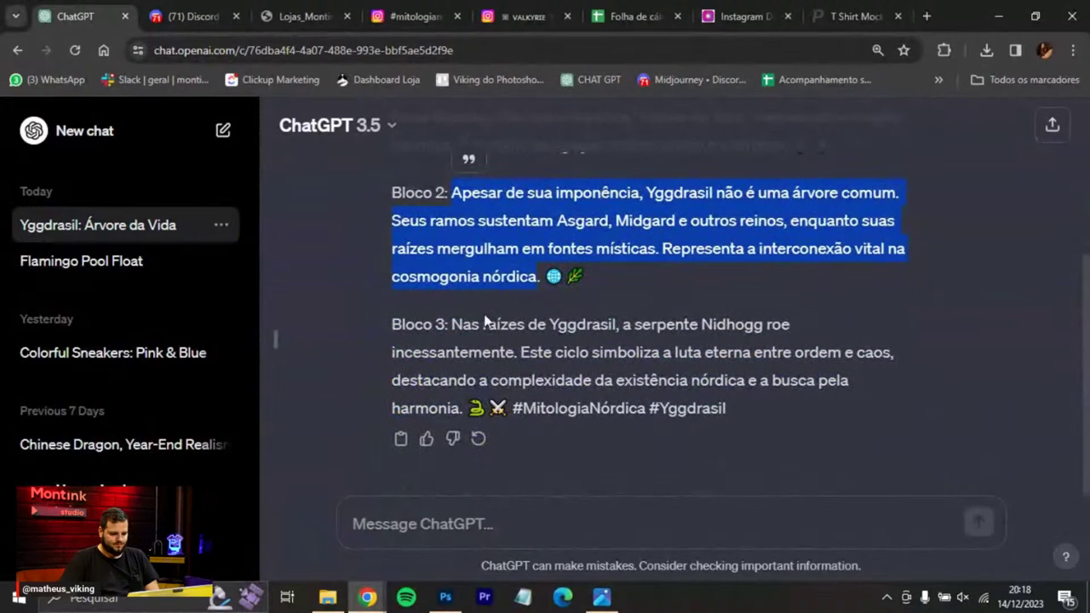
{"action": "left_click_drag", "start_coordinate": [454, 325], "coordinate": [457, 406]}
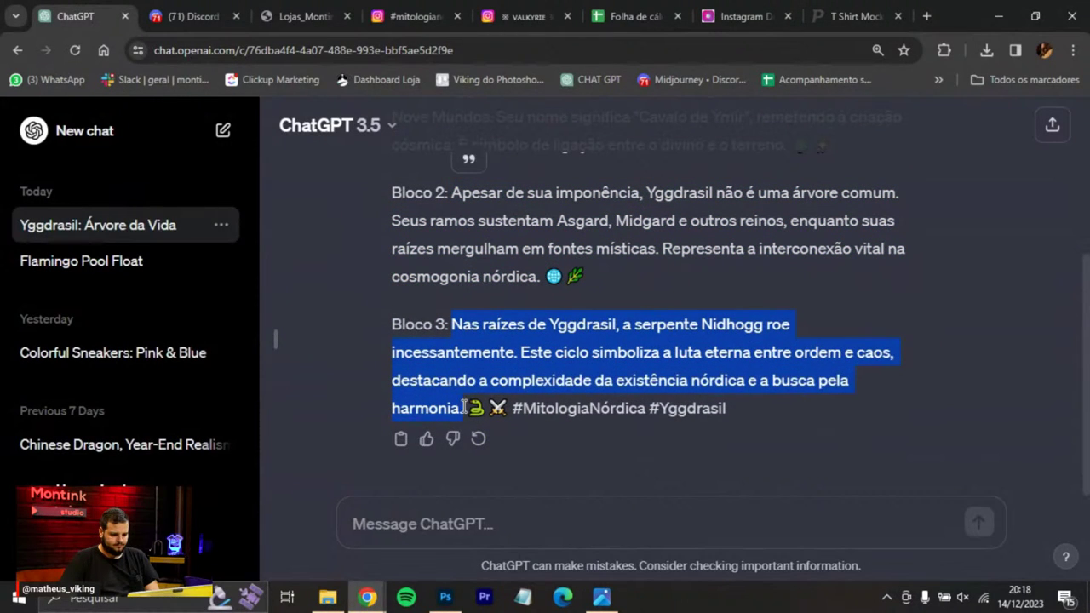
Back in Photoshop, replace the fourth panel's duplicated text with the Bloco 3 text.
{"action": "key", "text": "alt+Tab"}
{"action": "left_click", "coordinate": [745, 308]}
{"action": "key", "text": "ctrl+a"}
{"action": "type", "text": "NAS RAÍZES DE YGGDRASIL, A SERPENTE NIDHOGG ROE INCESSANTEMENTE. ESTE CICLO SIMBOLIZA A LUTA ETERNA ENTRE ORDEM E CAOS, DESTACANDO A COMPLEXIDADE DA EXISTÊNCIA NÓRDICA E A BUSCA PELA HARMONIA."}
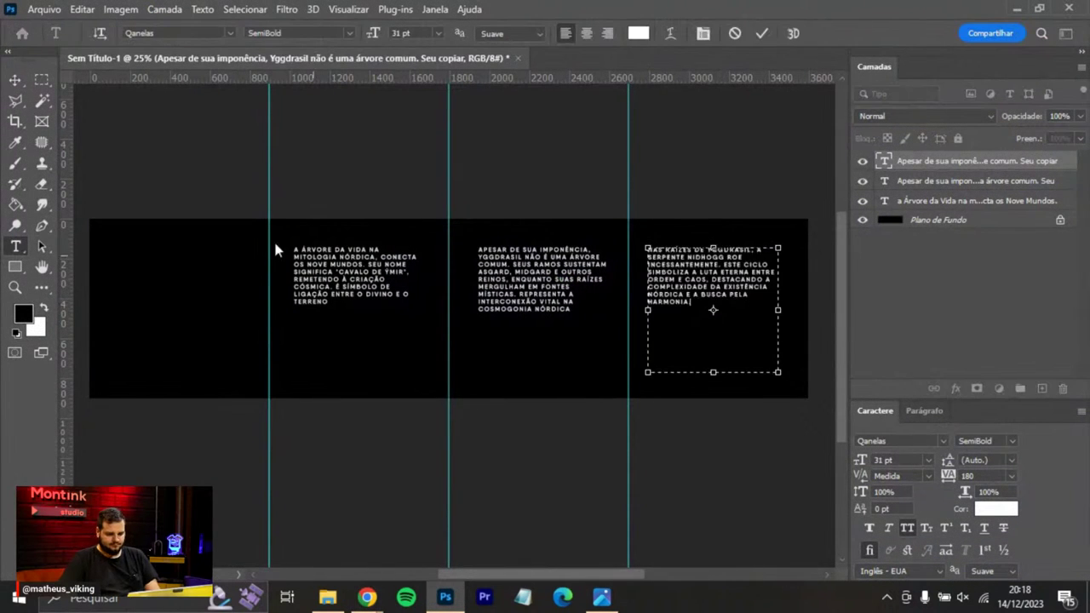
{"action": "left_click", "coordinate": [15, 83]}
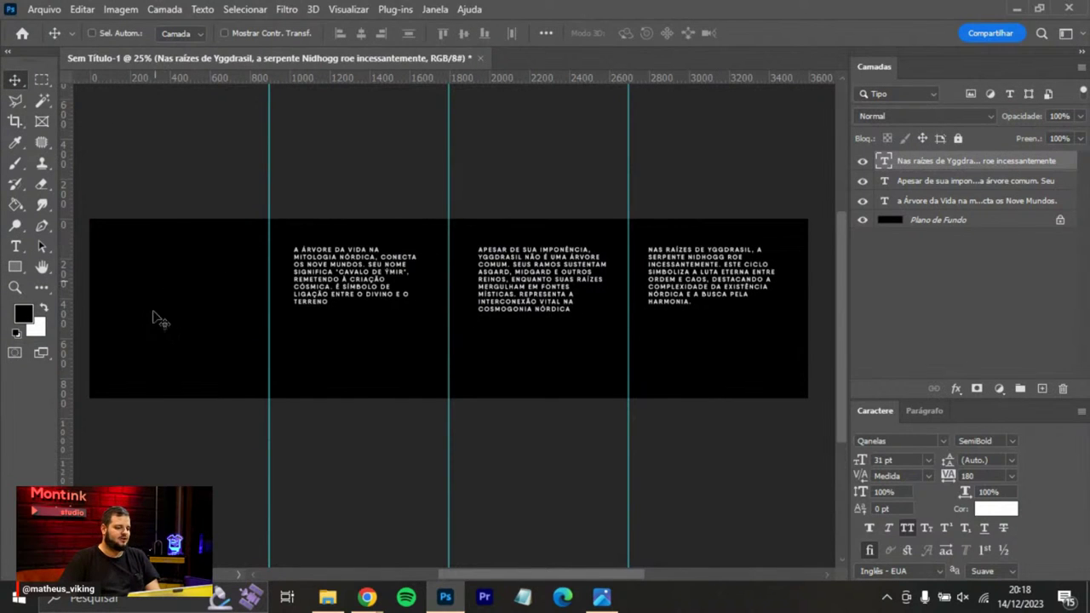
Send ChatGPT the prompt "traduzir pro ingles: yggdrasil, cores constrastantes branco e dourado, ilustração, desenho antigo".
{"action": "key", "text": "alt+Tab"}
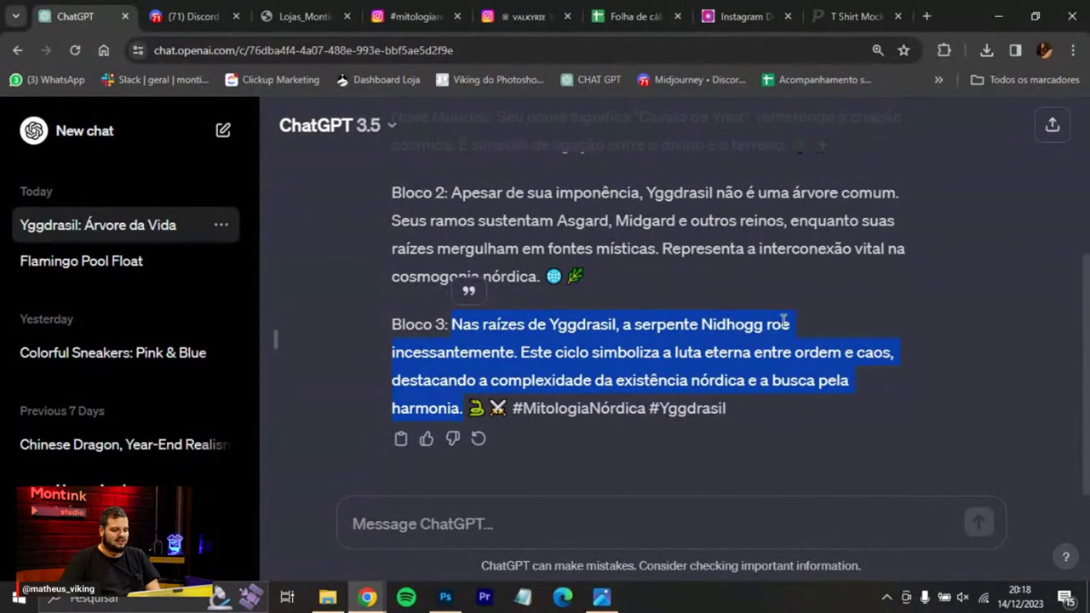
{"action": "left_click", "coordinate": [439, 521]}
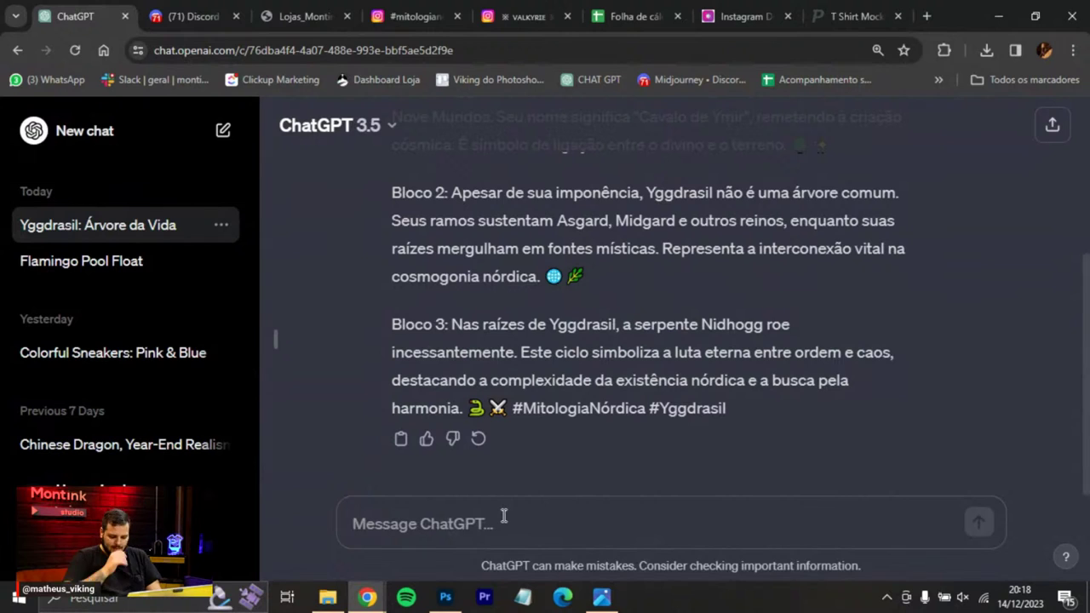
{"action": "type", "text": "yggdrasil,"}
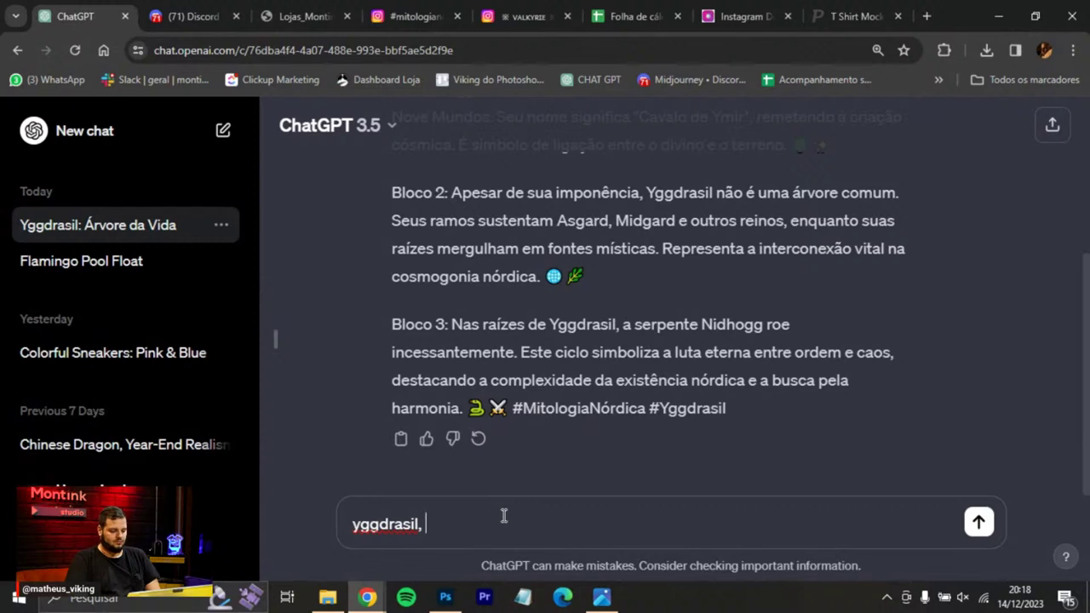
{"action": "type", "text": "cores constra"}
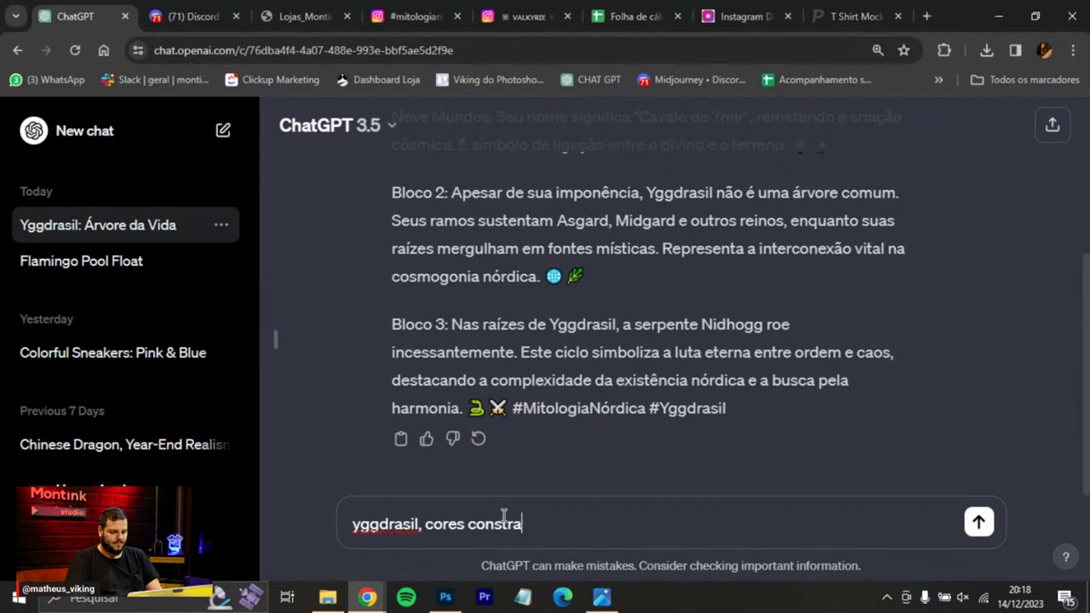
{"action": "type", "text": "stantes branco e dourrado, ilustração,"}
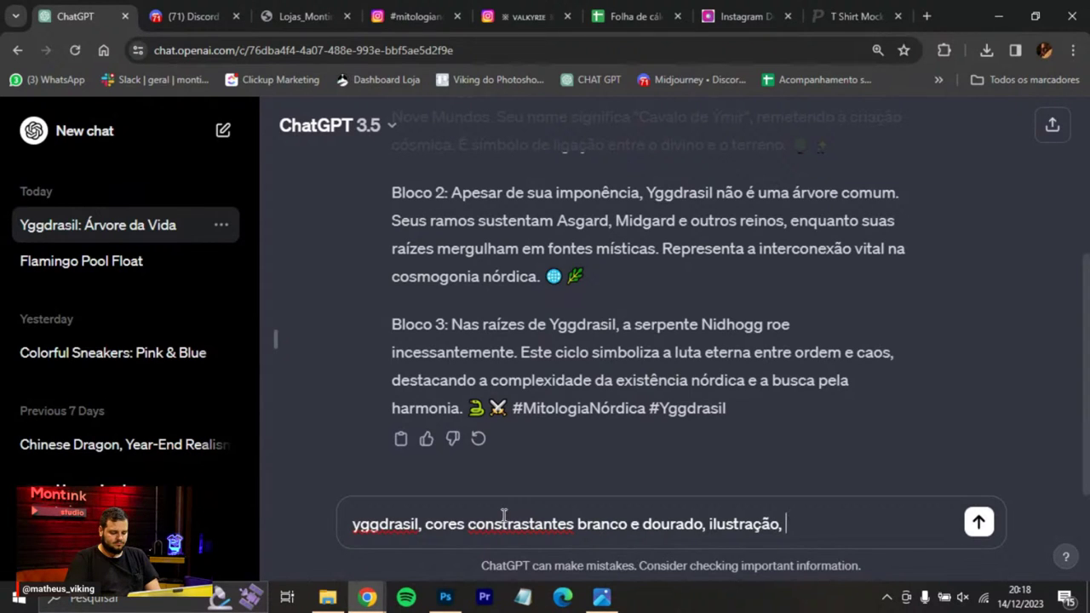
{"action": "type", "text": "esenho anrtigo"}
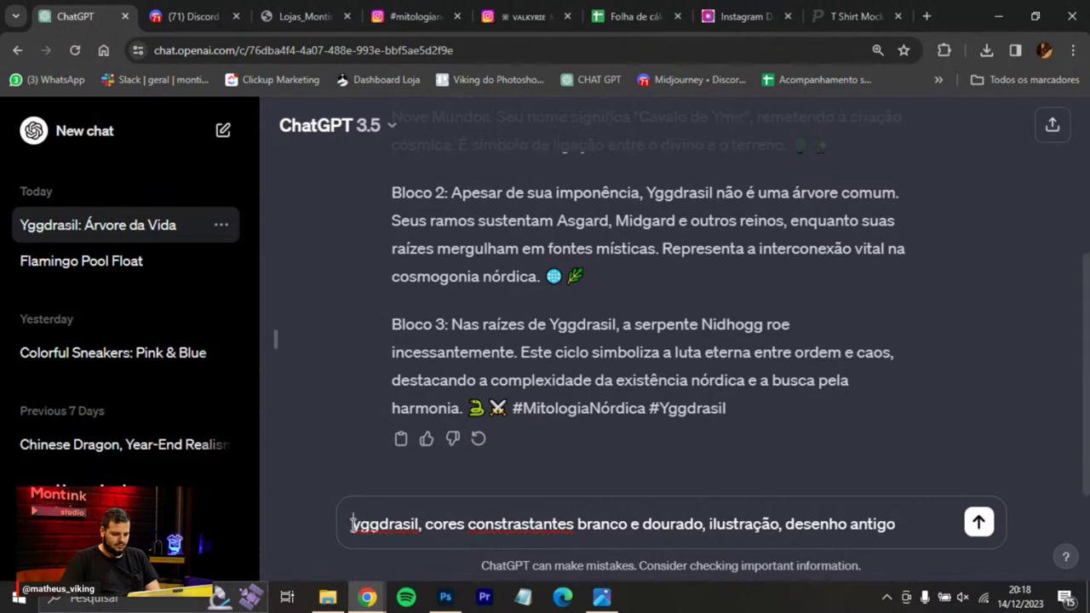
{"action": "type", "text": "traduzir ro"}
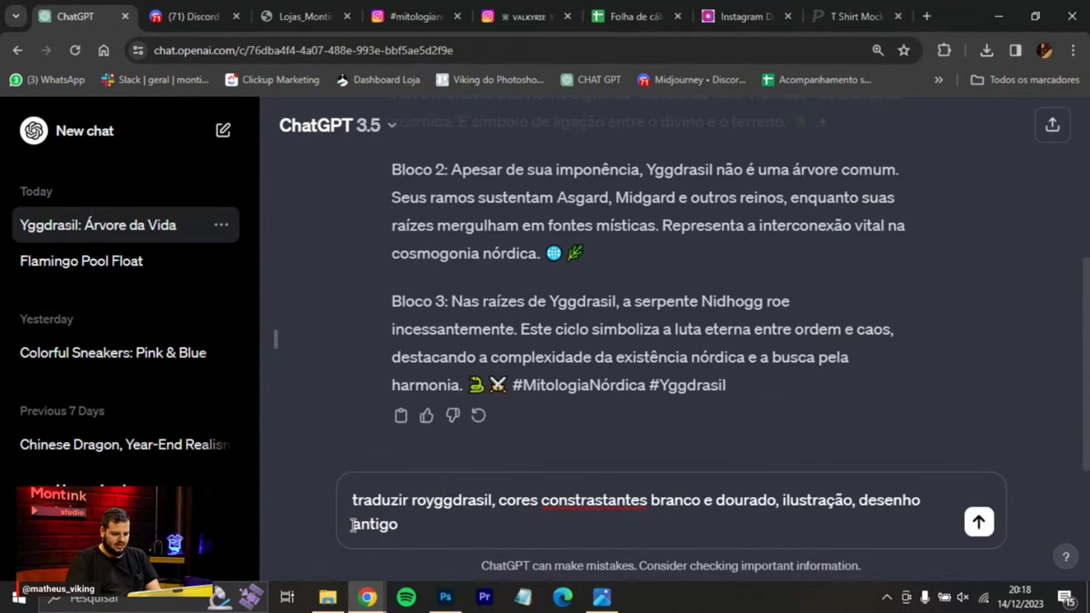
{"action": "key", "text": "BackSpace"}
{"action": "key", "text": "BackSpace"}
{"action": "type", "text": "pro ingles:"}
{"action": "key", "text": "Return"}
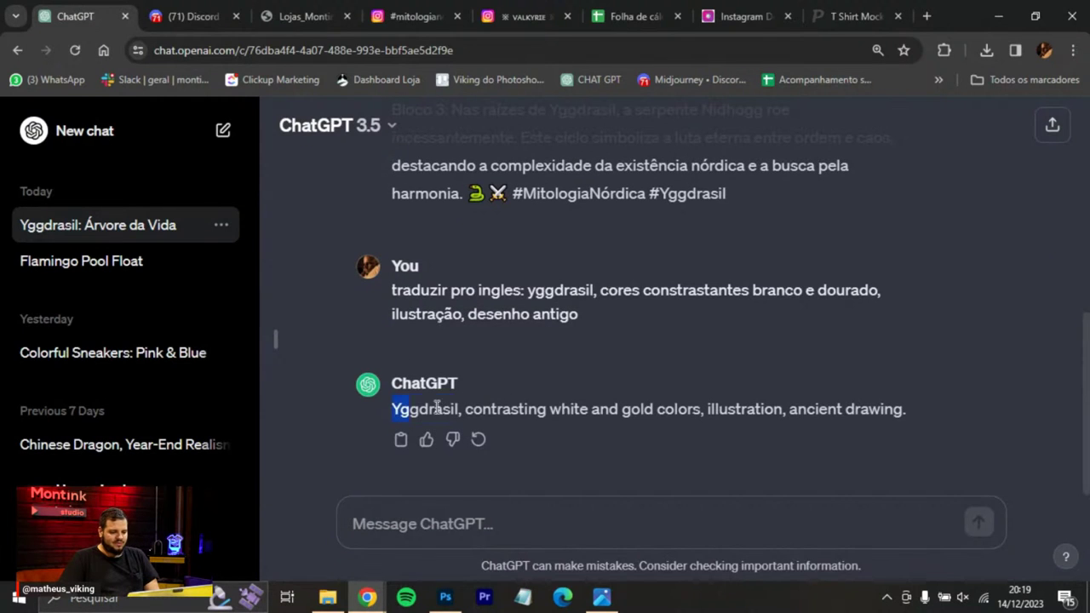
Copy the translated prompt "Yggdrasil, contrasting white and gold colors, illustration, ancient drawing" from ChatGPT's answer.
{"action": "left_click_drag", "start_coordinate": [404, 409], "coordinate": [953, 405]}
{"action": "key", "text": "ctrl+c"}
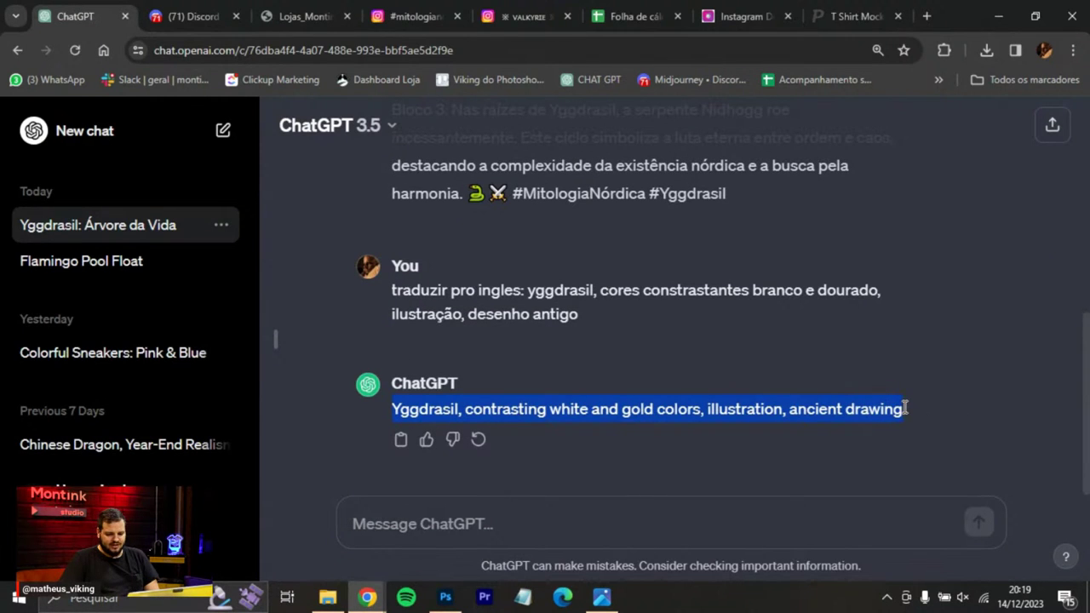
Switch to Discord and submit the Midjourney imagine prompt "Yggdrasil, contrasting white and gold colors, illustration, ancient drawing" in the nordk channel.
{"action": "left_click", "coordinate": [183, 16]}
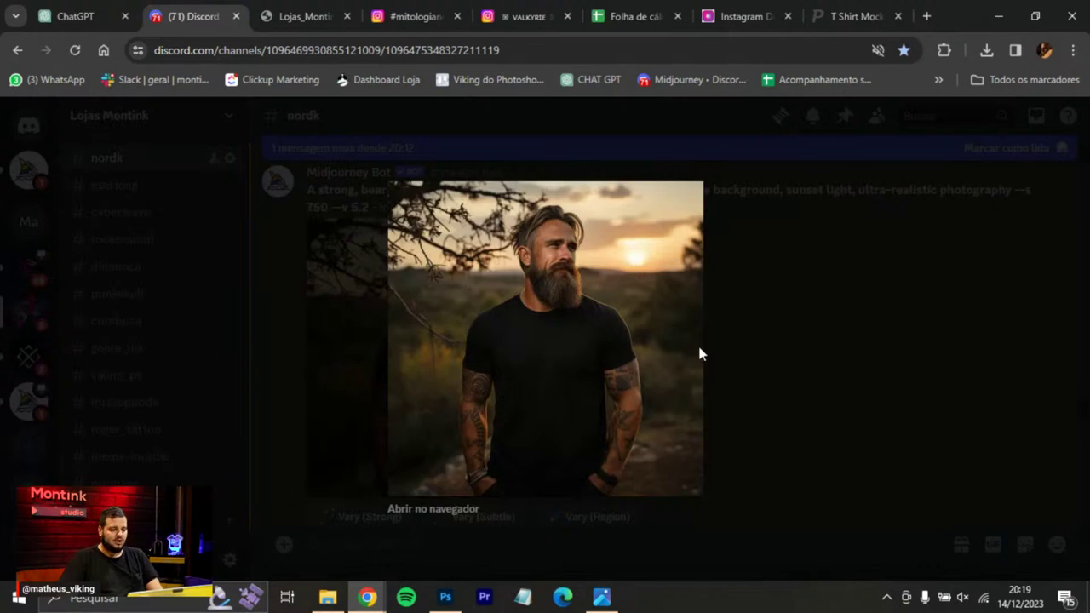
{"action": "left_click", "coordinate": [700, 353]}
{"action": "scroll", "coordinate": [509, 321], "scroll_direction": "down", "scroll_amount": 5}
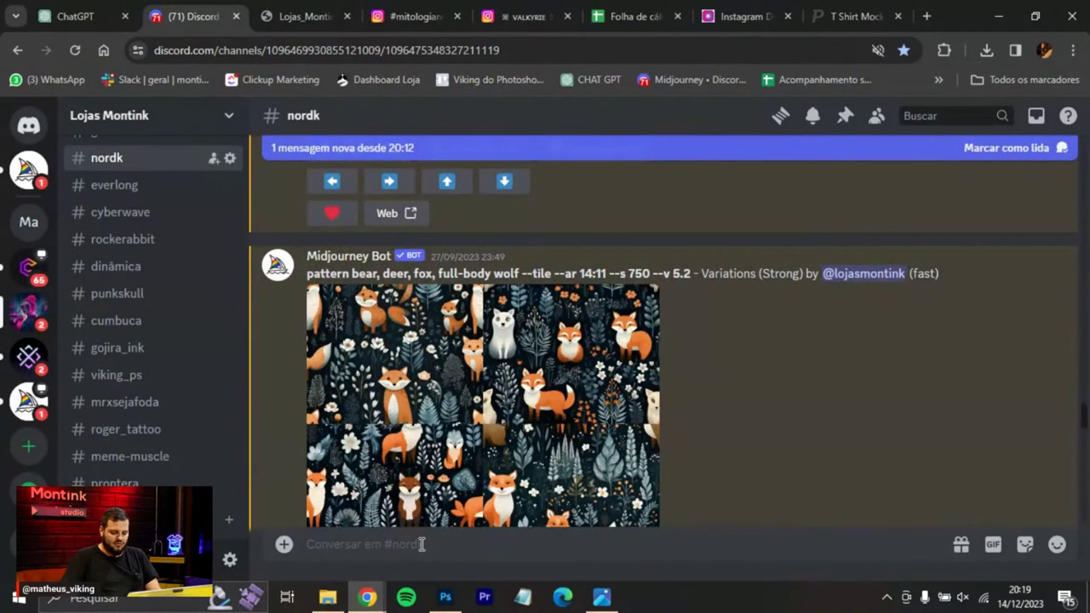
{"action": "type", "text": "/im"}
{"action": "left_click", "coordinate": [473, 348]}
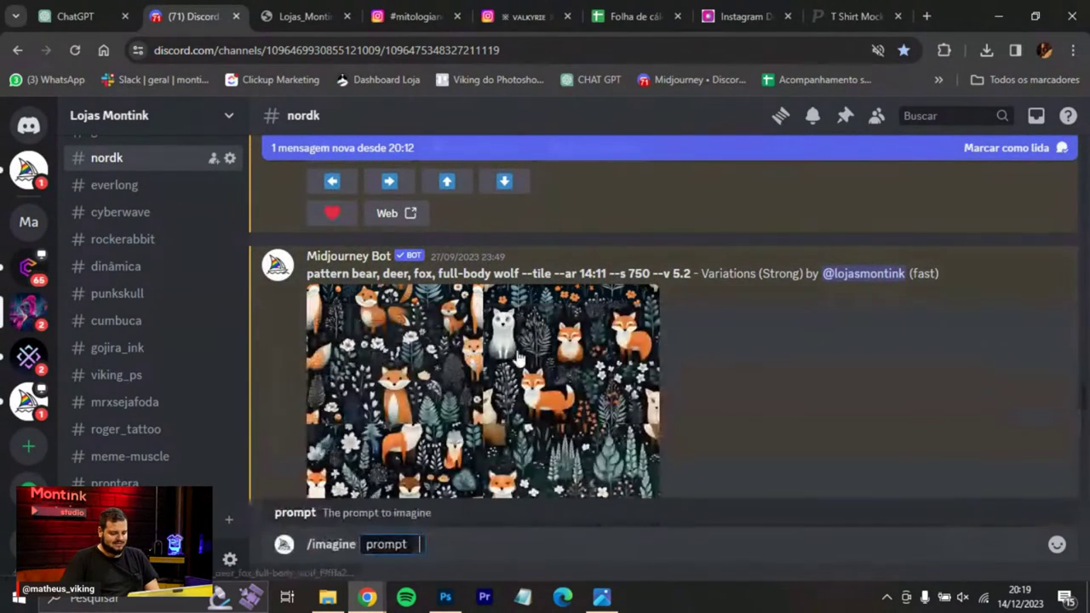
{"action": "key", "text": "ctrl+v"}
{"action": "key", "text": "Return"}
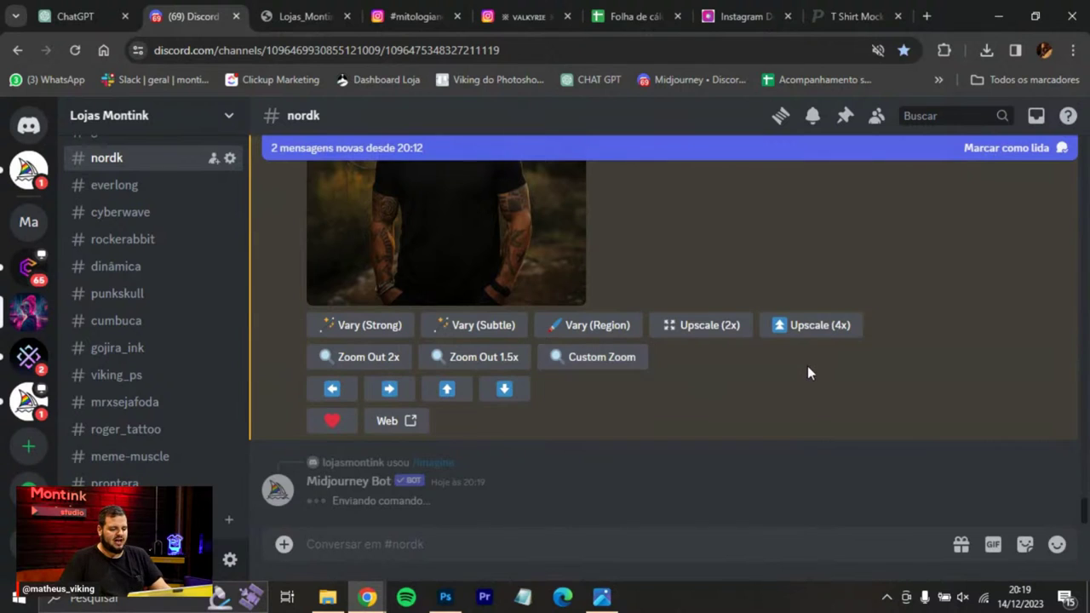
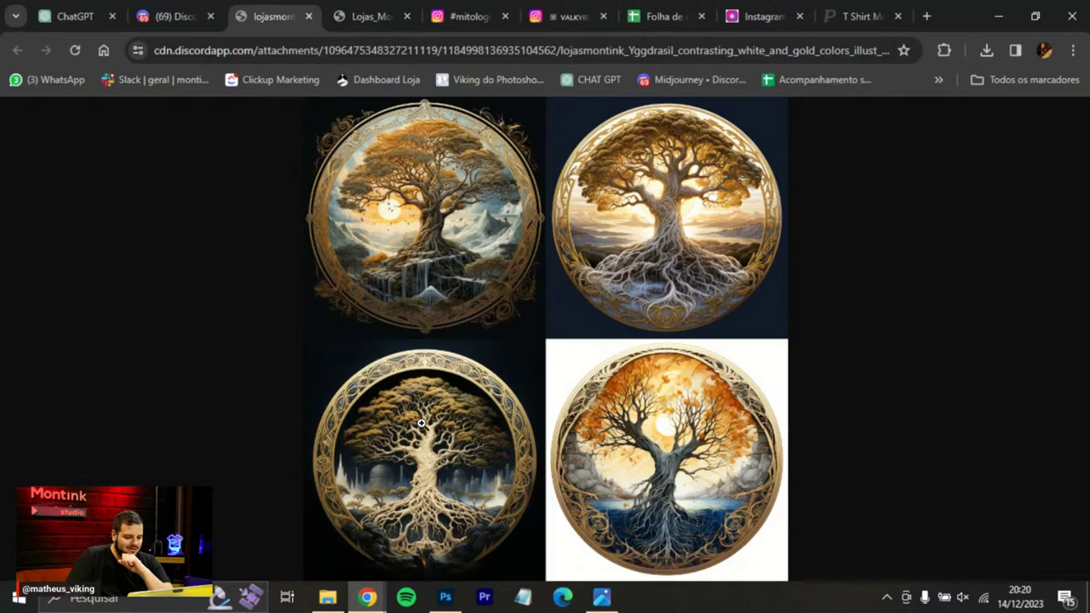
Back in the nordk channel, close the enlarged Yggdrasil grid and upscale its third image.
{"action": "left_click", "coordinate": [164, 16]}
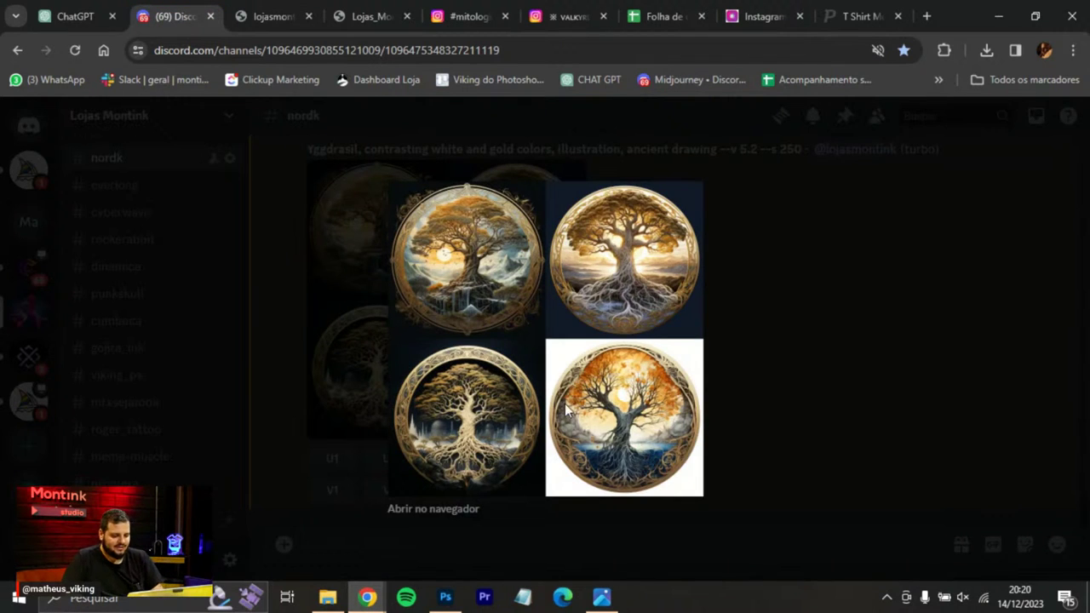
{"action": "key", "text": "Escape"}
{"action": "left_click", "coordinate": [446, 458]}
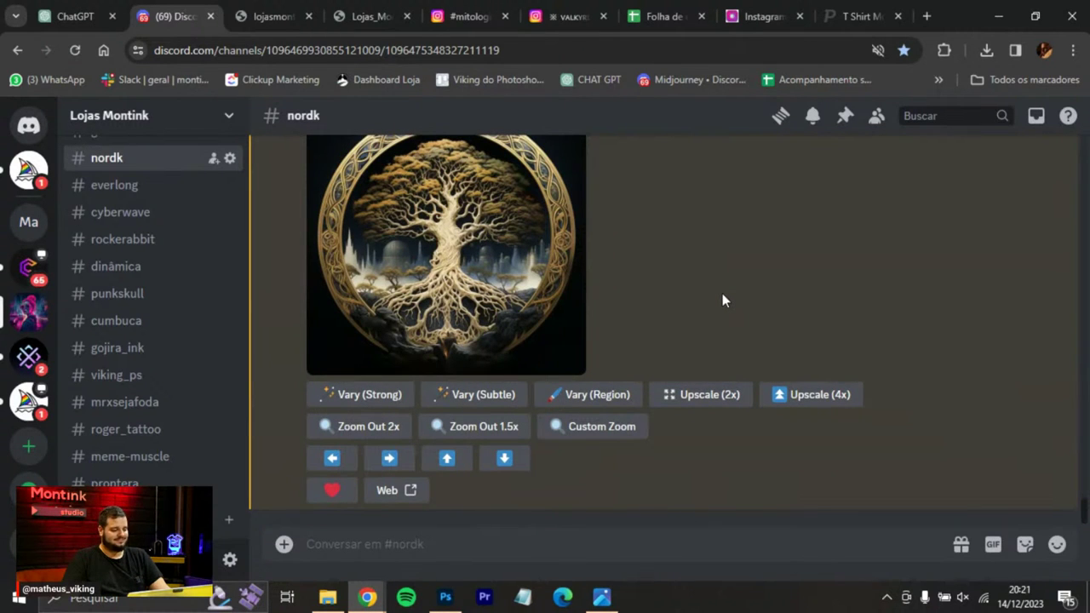
Open the upscaled Yggdrasil tree image at full size in the browser and copy it.
{"action": "scroll", "coordinate": [722, 299], "scroll_direction": "up", "scroll_amount": 4}
{"action": "scroll", "coordinate": [492, 347], "scroll_direction": "down", "scroll_amount": 3}
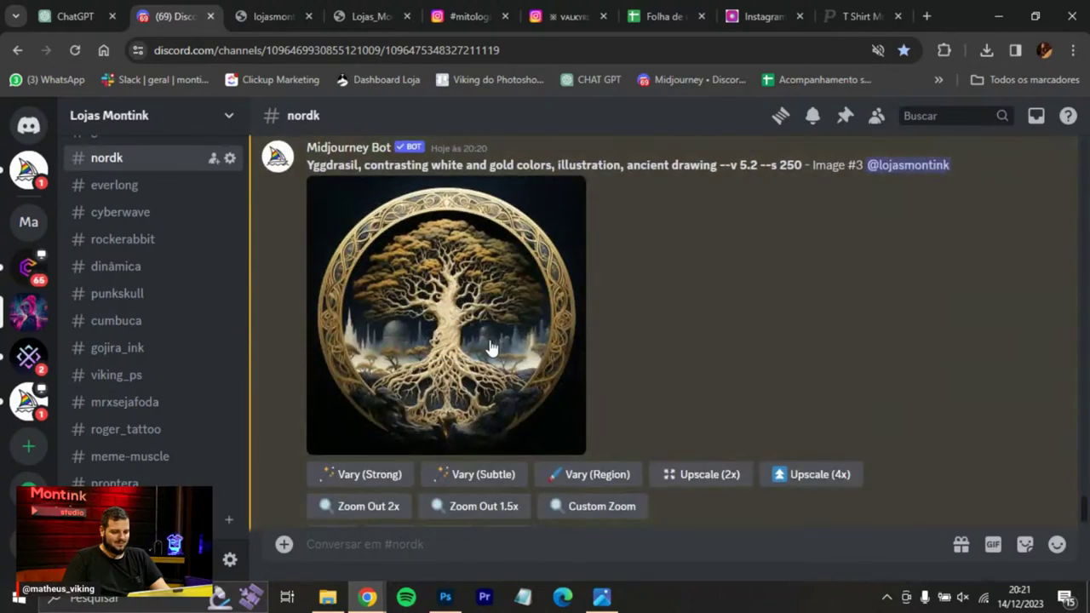
{"action": "left_click", "coordinate": [493, 347]}
{"action": "left_click", "coordinate": [462, 514]}
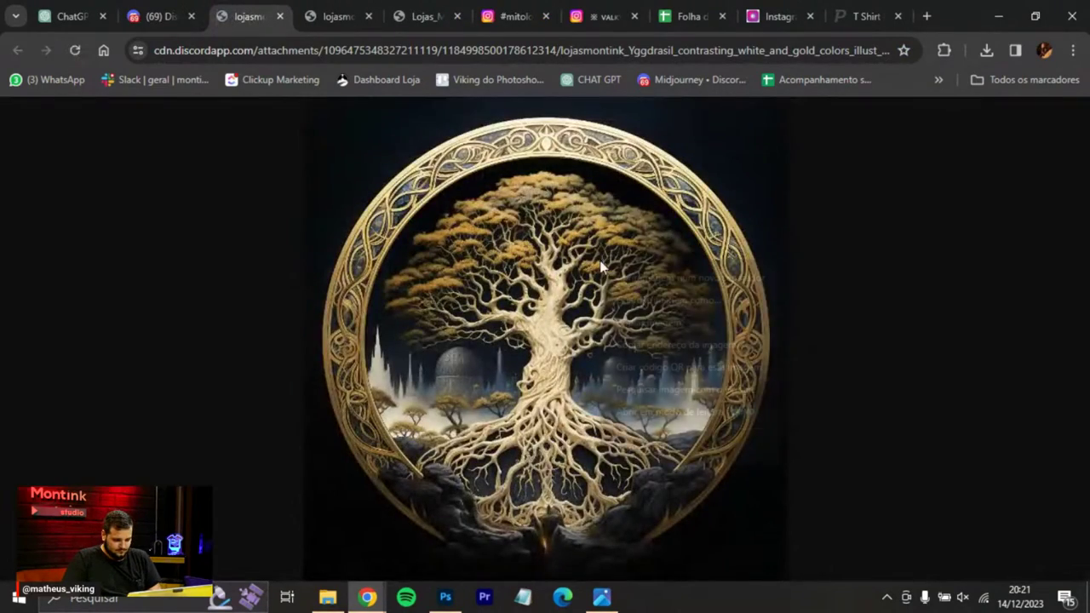
{"action": "right_click", "coordinate": [614, 205]}
{"action": "left_click", "coordinate": [646, 320]}
Switch to Photoshop, paste the tree image above the Plano de Fundo layer and move it into the first panel.
{"action": "key", "text": "alt+Tab"}
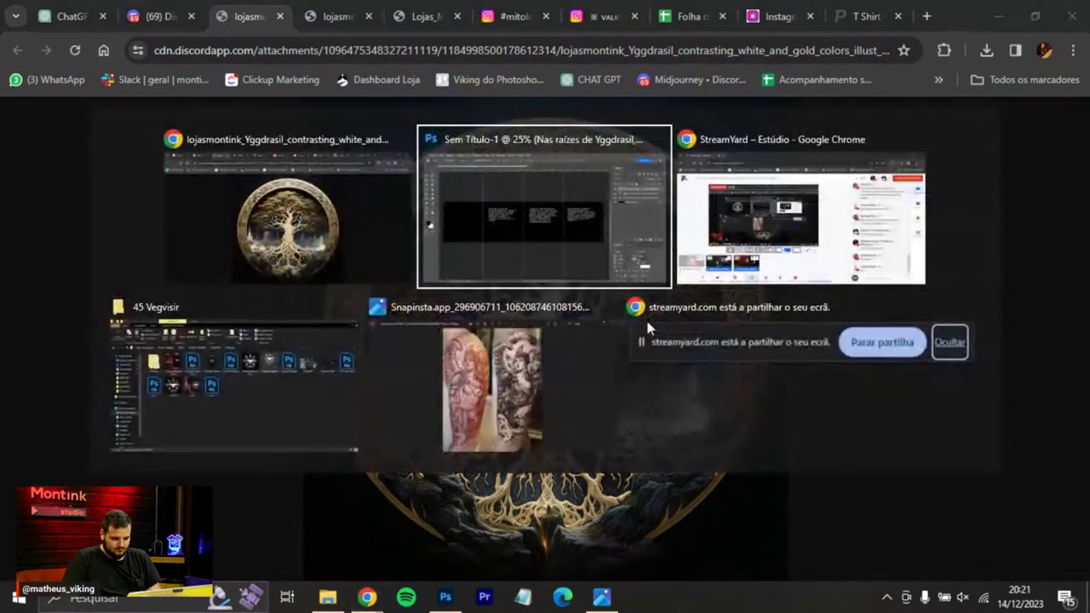
{"action": "left_click", "coordinate": [955, 221]}
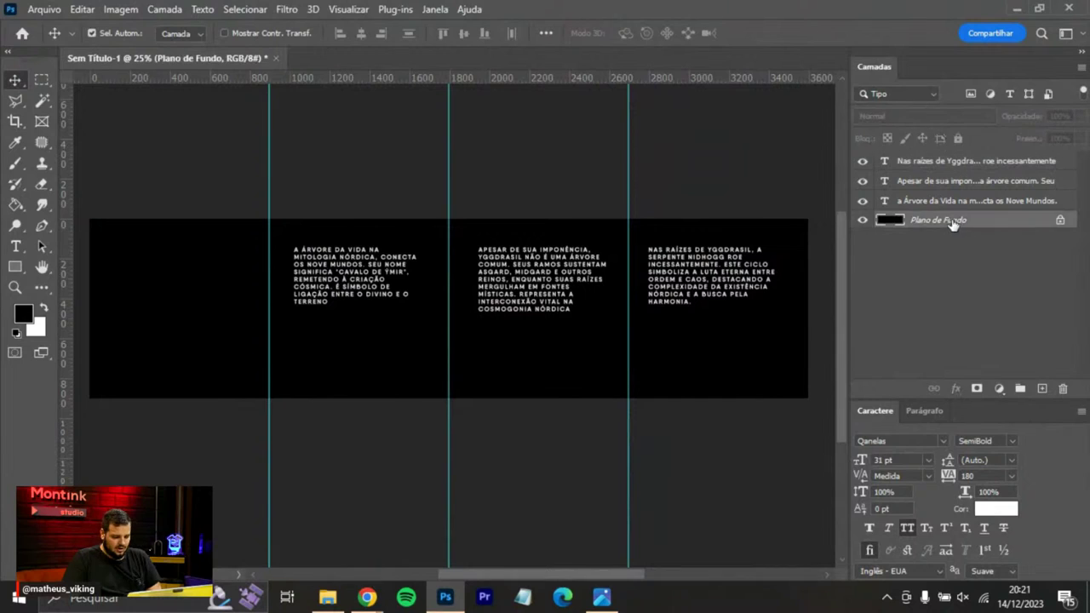
{"action": "key", "text": "ctrl+v"}
{"action": "scroll", "coordinate": [477, 289], "scroll_direction": "left", "scroll_amount": 5}
{"action": "left_click_drag", "start_coordinate": [608, 217], "coordinate": [351, 218]}
{"action": "key", "text": "ctrl+plus"}
{"action": "key", "text": "ctrl+plus"}
{"action": "left_click_drag", "start_coordinate": [349, 262], "coordinate": [496, 323]}
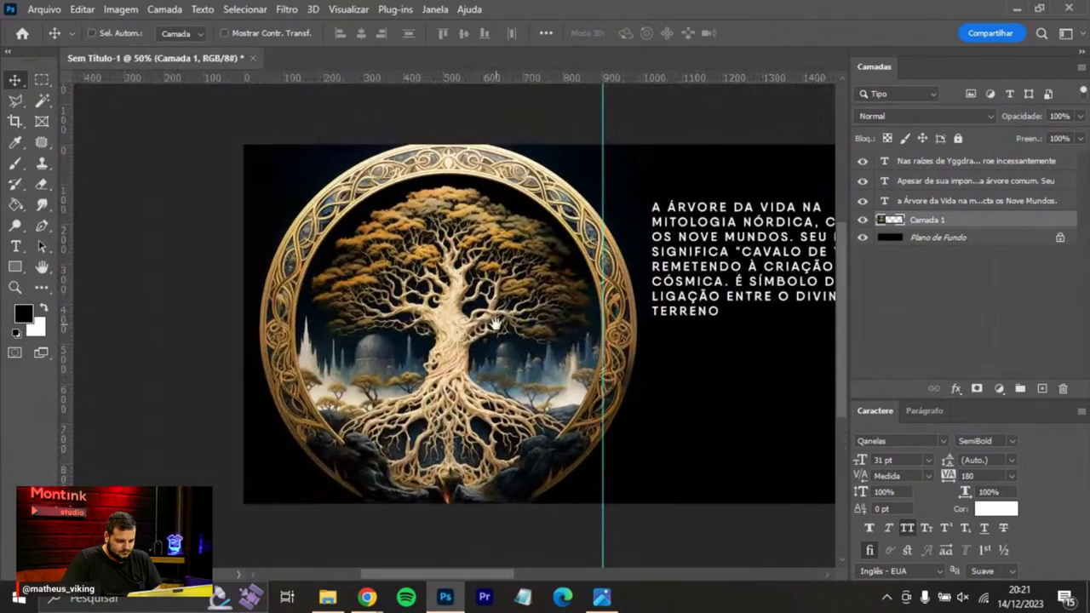
Scale the tree image to about 78% and centre it vertically within the first panel.
{"action": "key", "text": "ctrl+t"}
{"action": "left_click_drag", "start_coordinate": [650, 116], "coordinate": [596, 175]}
{"action": "left_click_drag", "start_coordinate": [487, 267], "coordinate": [472, 257]}
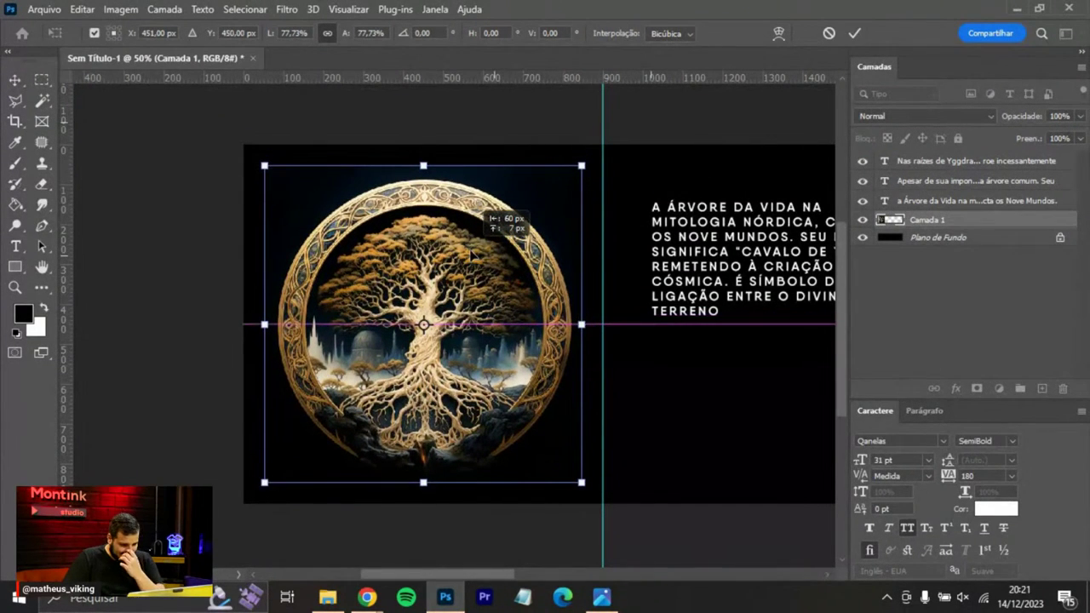
{"action": "key", "text": "Return"}
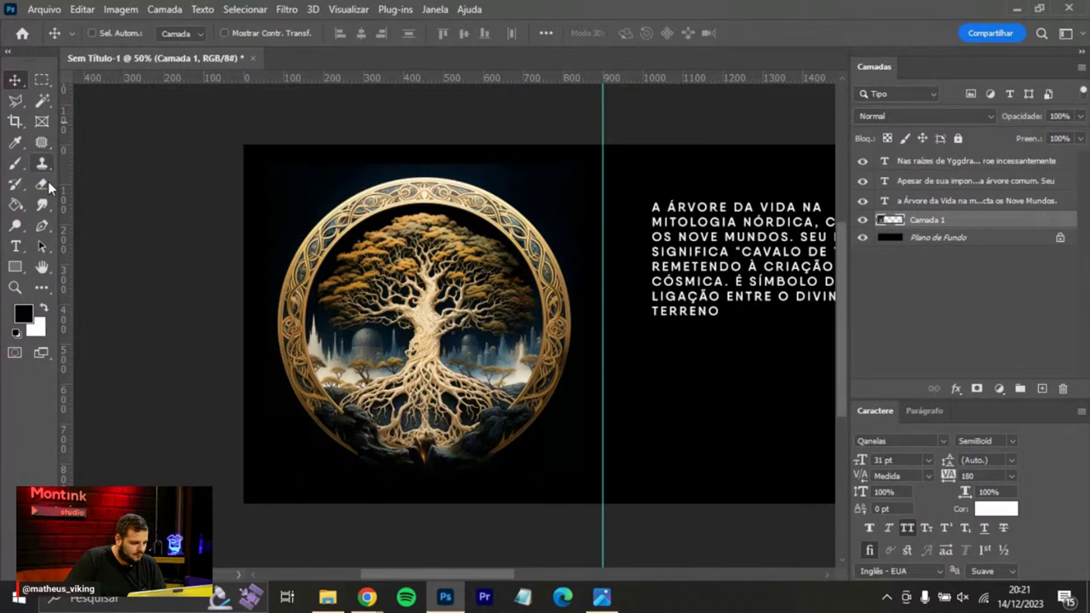
Make an elliptical selection around the tree's golden ring and contract the selection slightly.
{"action": "right_click", "coordinate": [42, 79]}
{"action": "left_click", "coordinate": [76, 95]}
{"action": "left_click_drag", "start_coordinate": [265, 173], "coordinate": [680, 471]}
{"action": "left_click", "coordinate": [680, 471]}
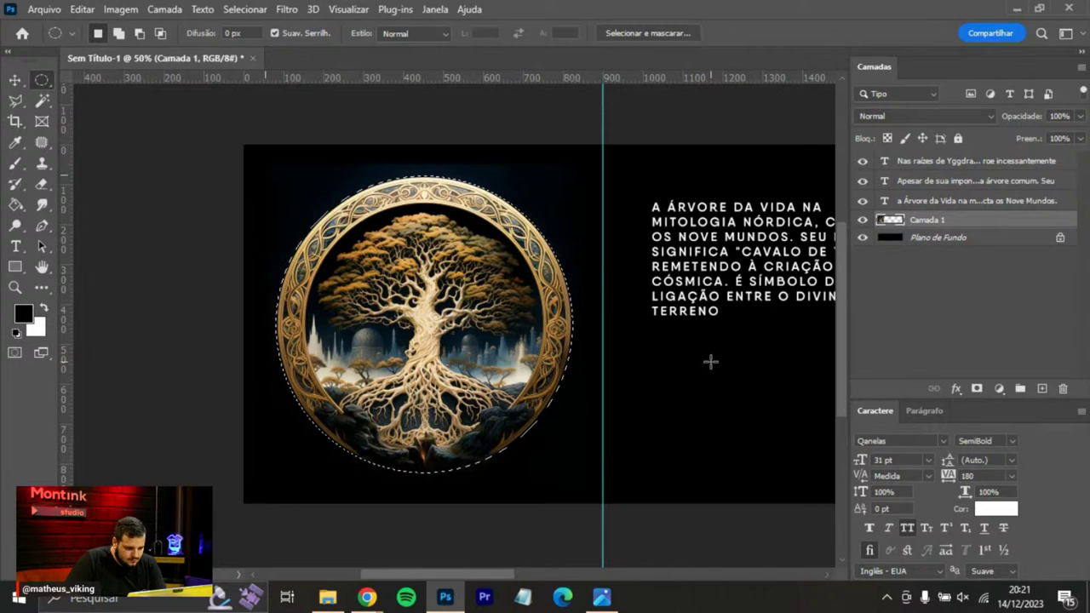
{"action": "left_click", "coordinate": [245, 9]}
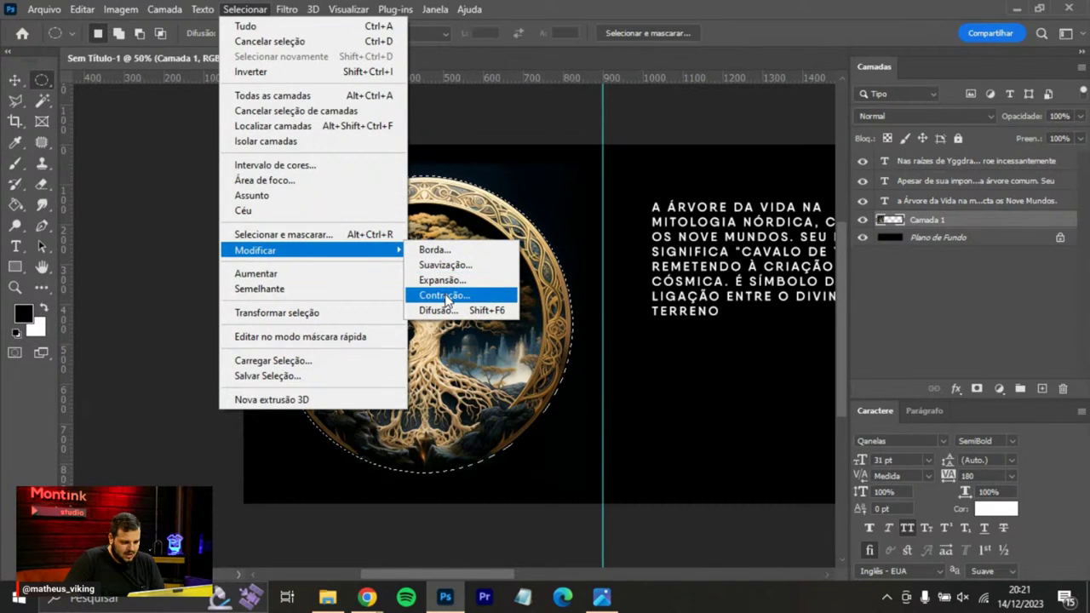
{"action": "left_click", "coordinate": [445, 295]}
{"action": "key", "text": "Return"}
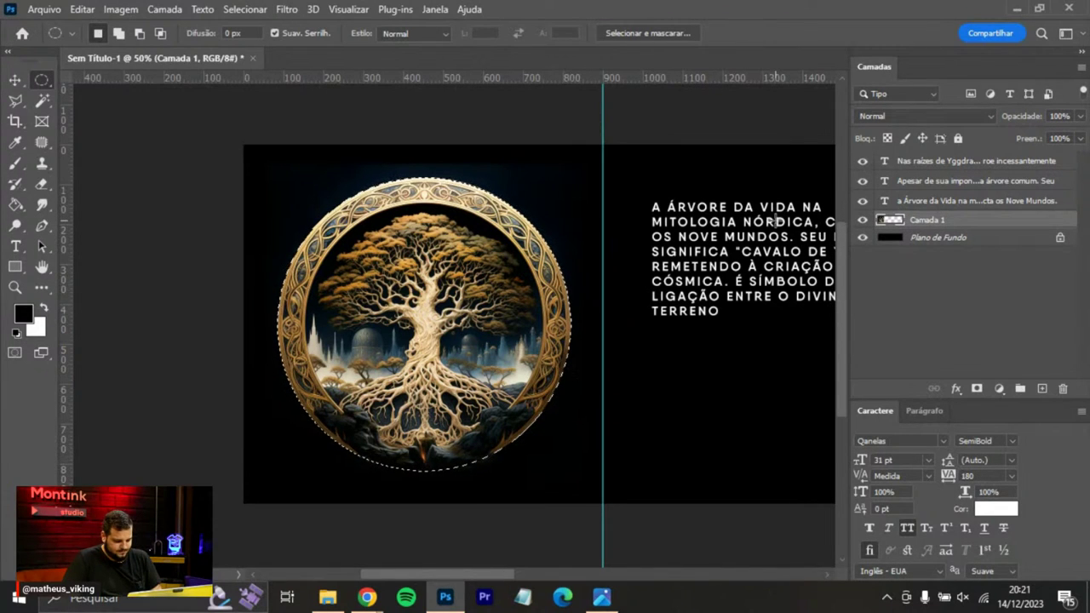
Copy the selected ring and tree to a new layer and delete the original image layer, Camada 1.
{"action": "key", "text": "ctrl+j"}
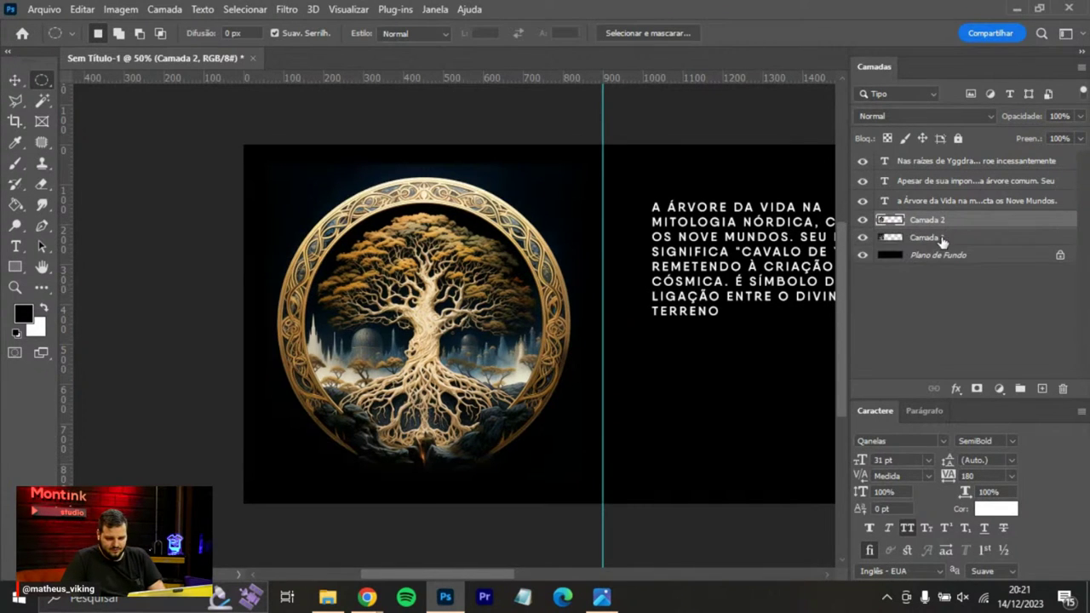
{"action": "left_click", "coordinate": [936, 240]}
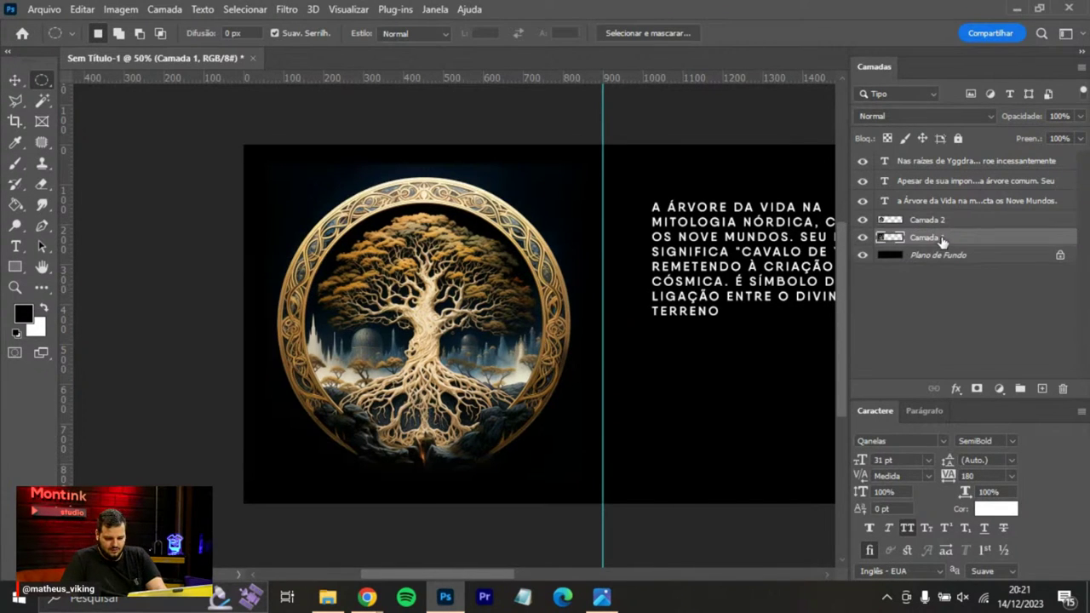
{"action": "left_click", "coordinate": [16, 79]}
{"action": "left_click_drag", "start_coordinate": [483, 202], "coordinate": [481, 166]}
{"action": "key", "text": "ctrl+minus"}
{"action": "key", "text": "ctrl+plus"}
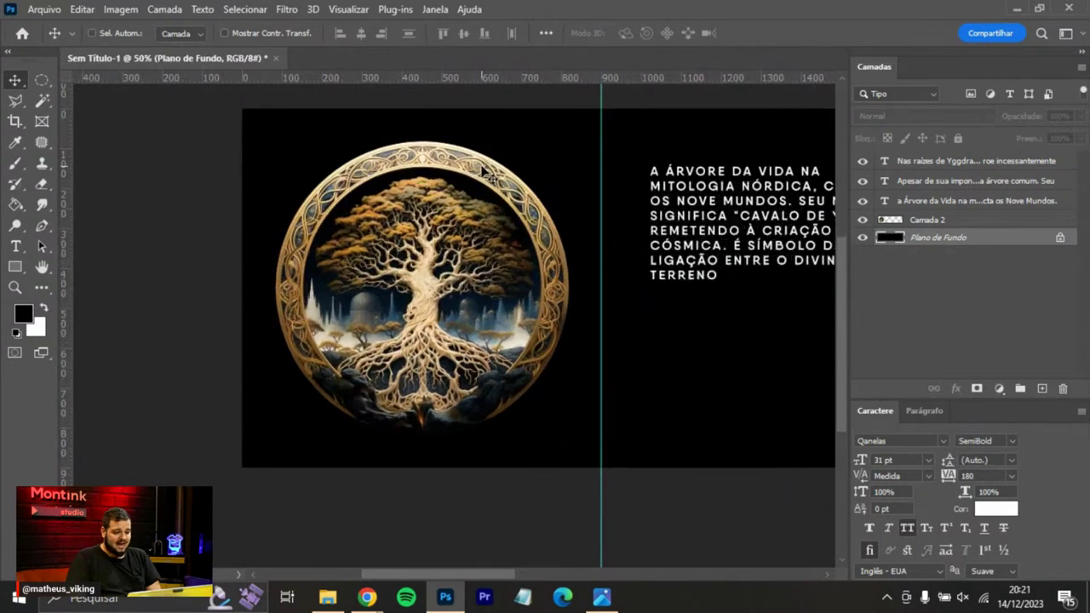
{"action": "left_click", "coordinate": [483, 168]}
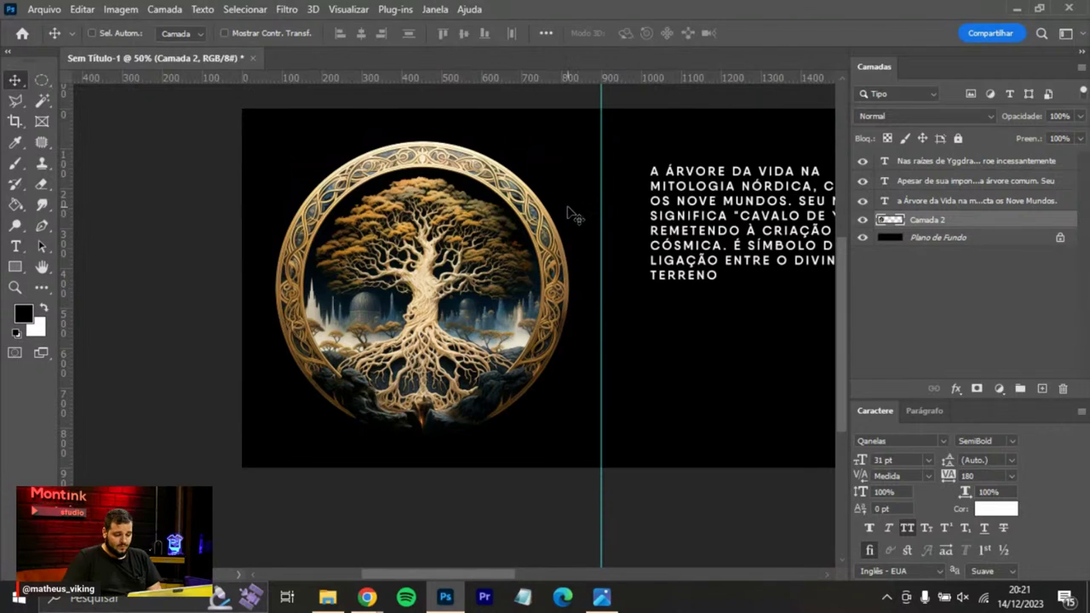
Add the white title text "Yggdrasil" at the lower edge of the ring in the first panel.
{"action": "key", "text": "ctrl+minus"}
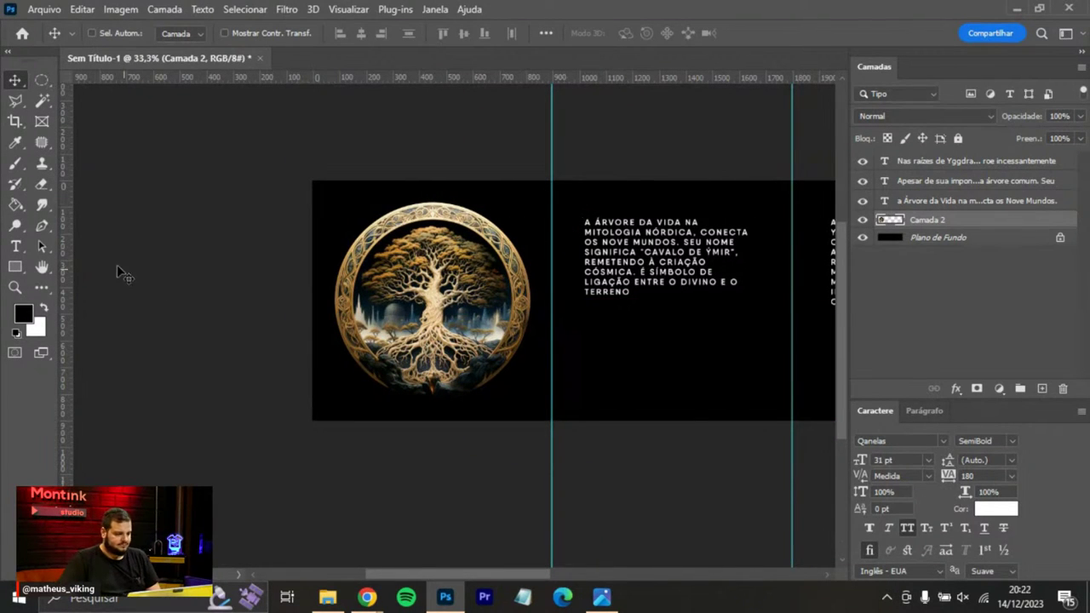
{"action": "left_click", "coordinate": [16, 246]}
{"action": "left_click", "coordinate": [40, 310]}
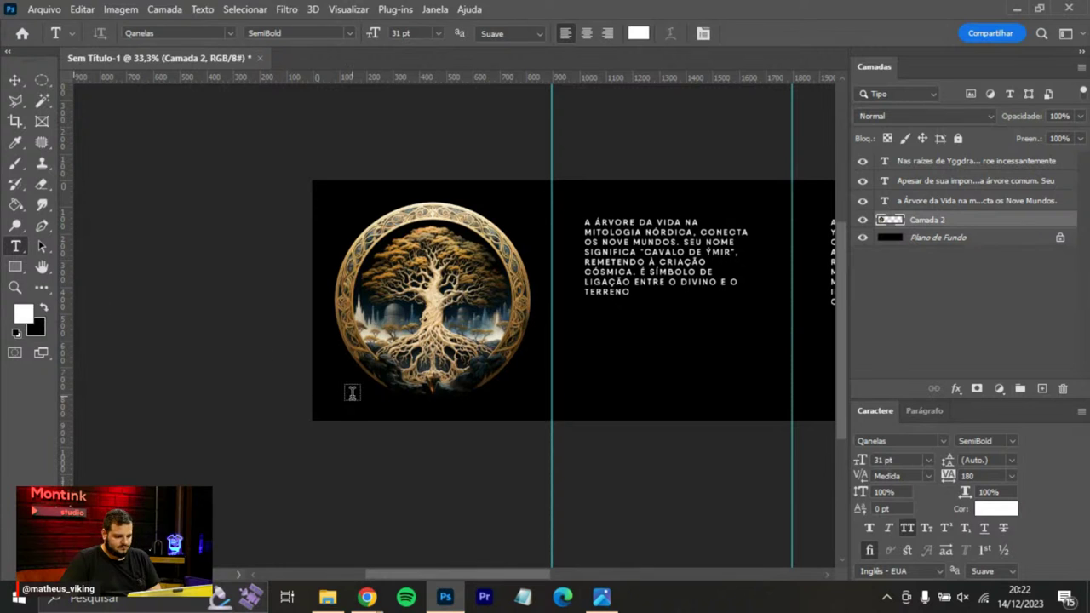
{"action": "left_click", "coordinate": [351, 393]}
{"action": "type", "text": "Ygg"}
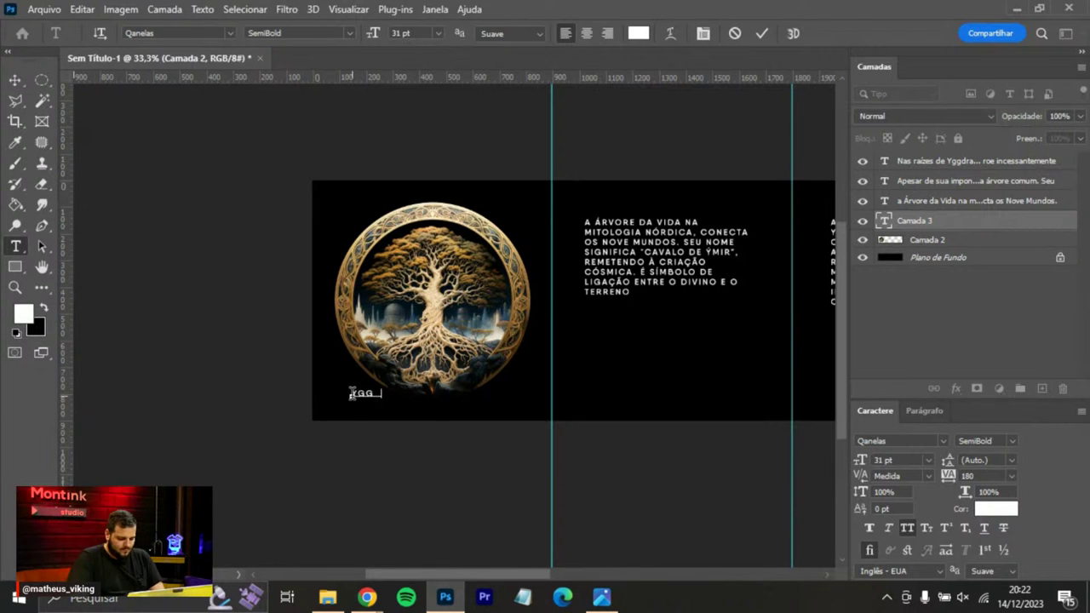
{"action": "left_click", "coordinate": [14, 79]}
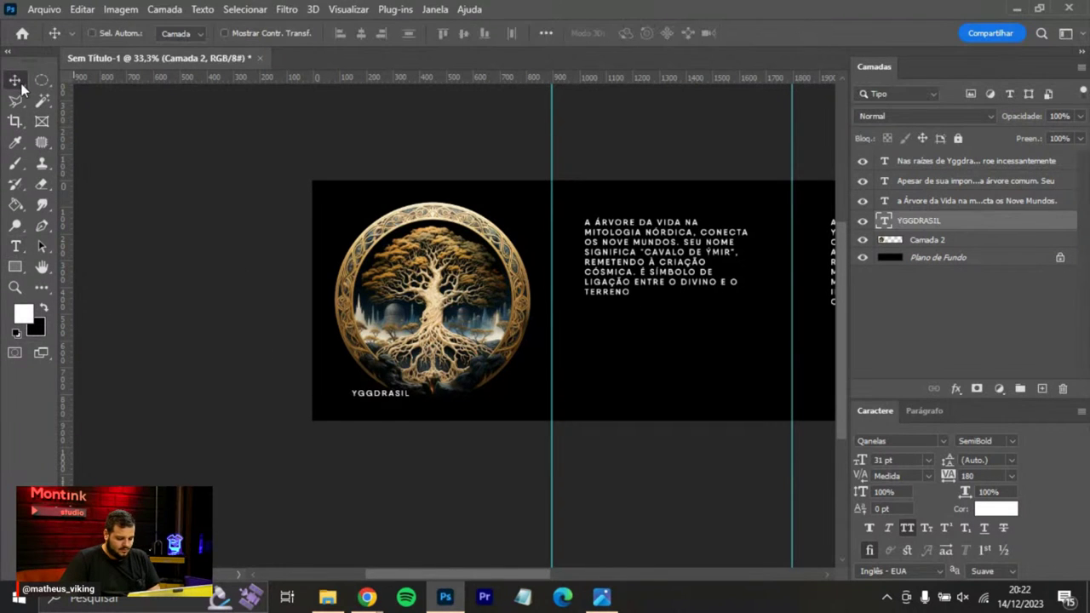
Enlarge the YGGDRASIL title to about 114 pt and place it across the bottom of the ring.
{"action": "key", "text": "ctrl+plus"}
{"action": "key", "text": "ctrl+plus"}
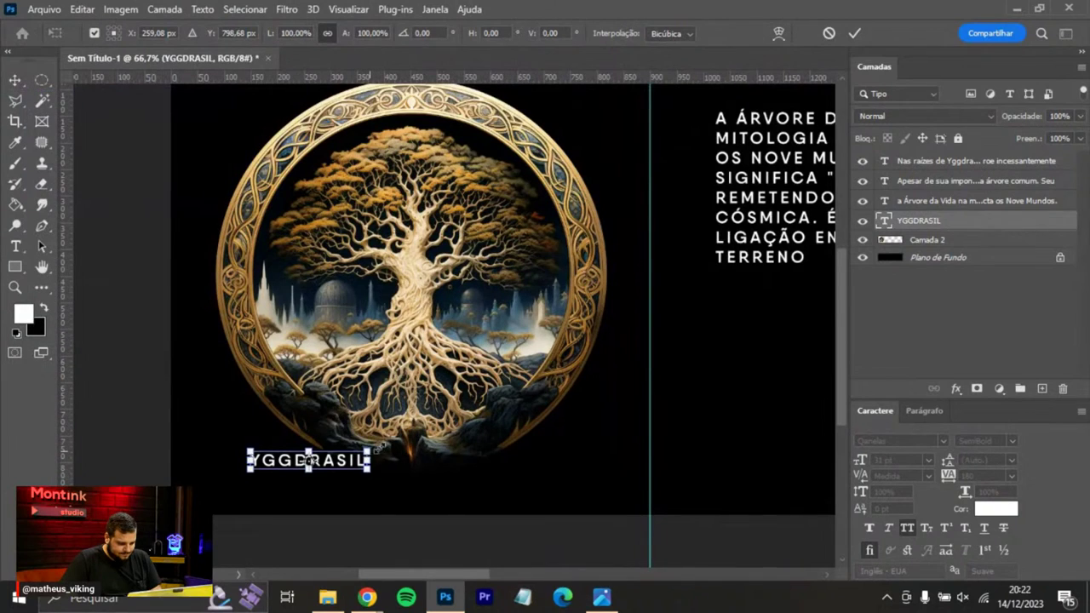
{"action": "left_click_drag", "start_coordinate": [368, 451], "coordinate": [521, 390]}
{"action": "key", "text": "Return"}
{"action": "left_click_drag", "start_coordinate": [415, 489], "coordinate": [536, 478]}
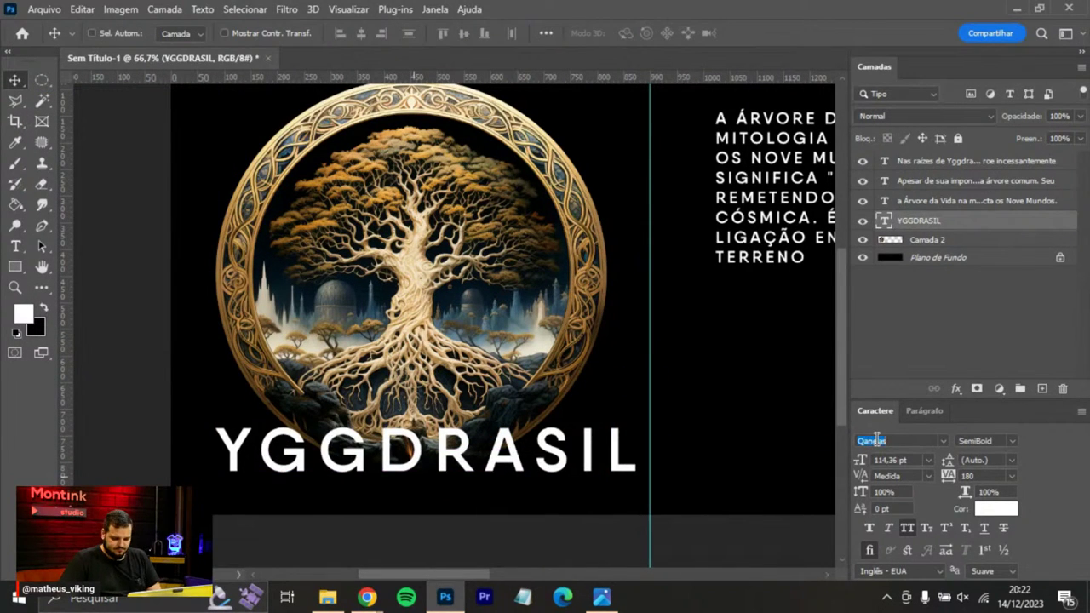
{"action": "type", "text": "nor"}
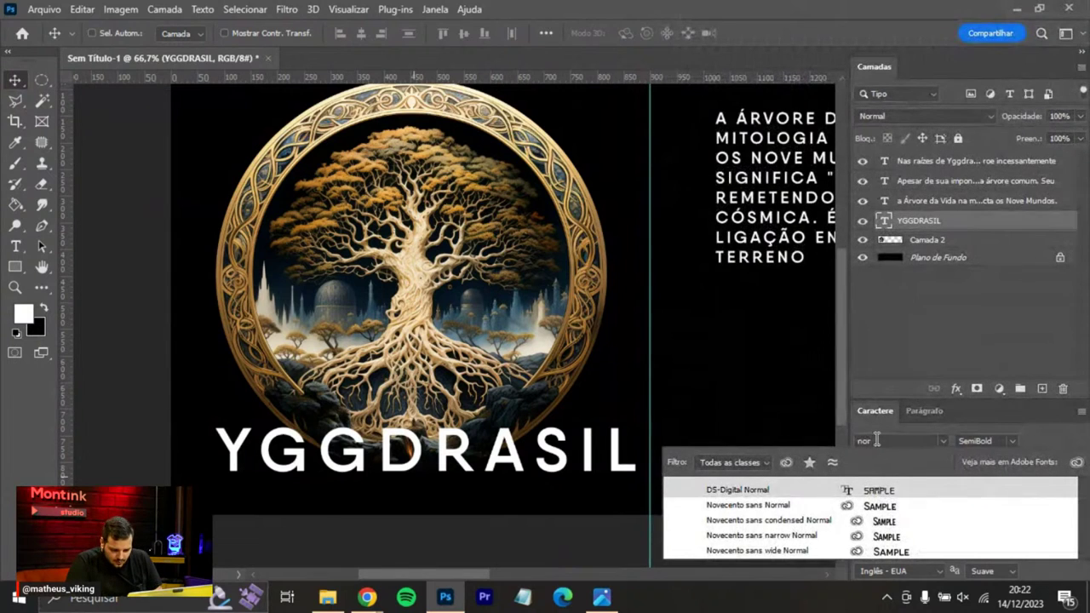
{"action": "type", "text": "d"}
{"action": "key", "text": "BackSpace"}
{"action": "key", "text": "BackSpace"}
{"action": "key", "text": "BackSpace"}
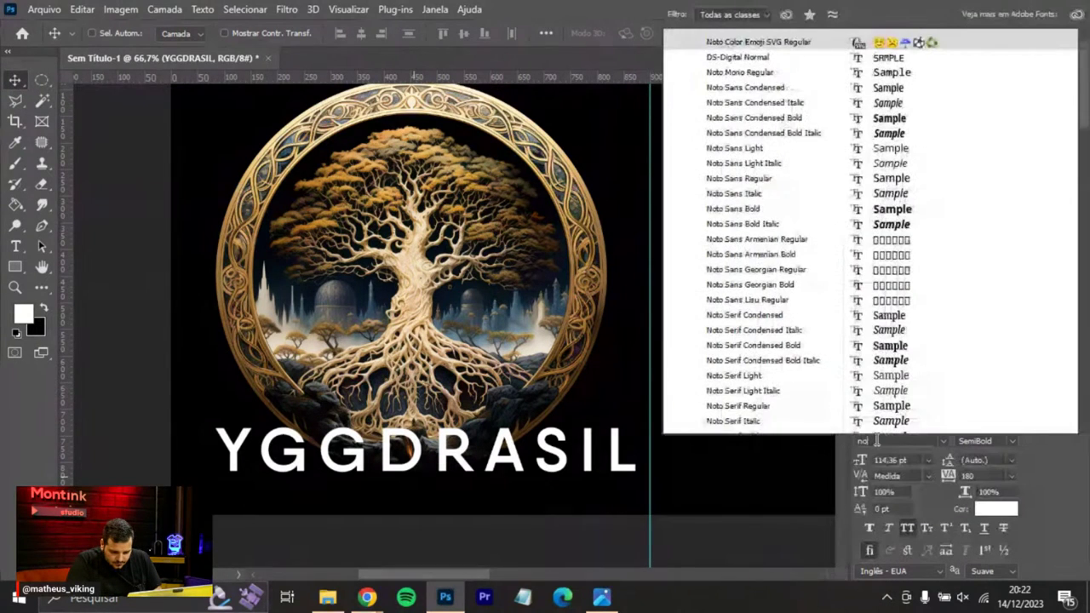
{"action": "key", "text": "BackSpace"}
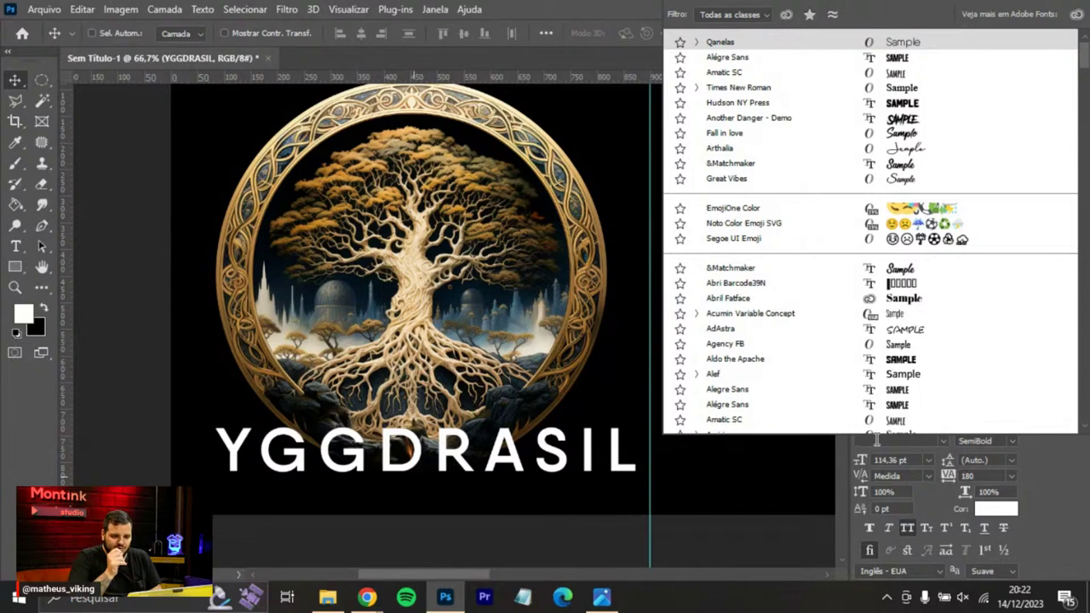
Set the title's font to OptimusPrinceps Regular and reposition the title lower beneath the tree.
{"action": "type", "text": "opt"}
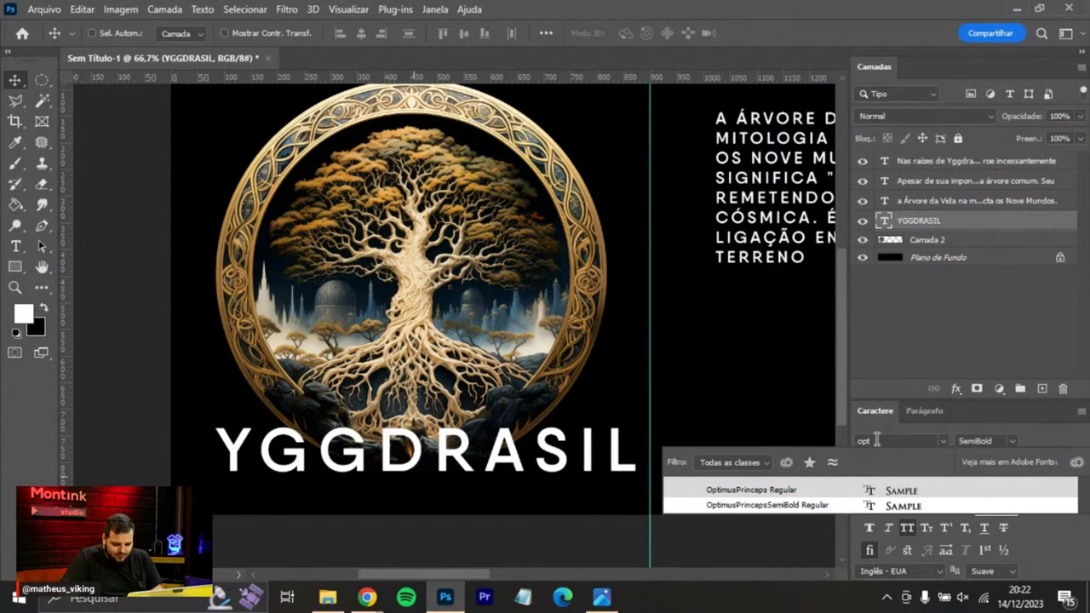
{"action": "left_click", "coordinate": [840, 493]}
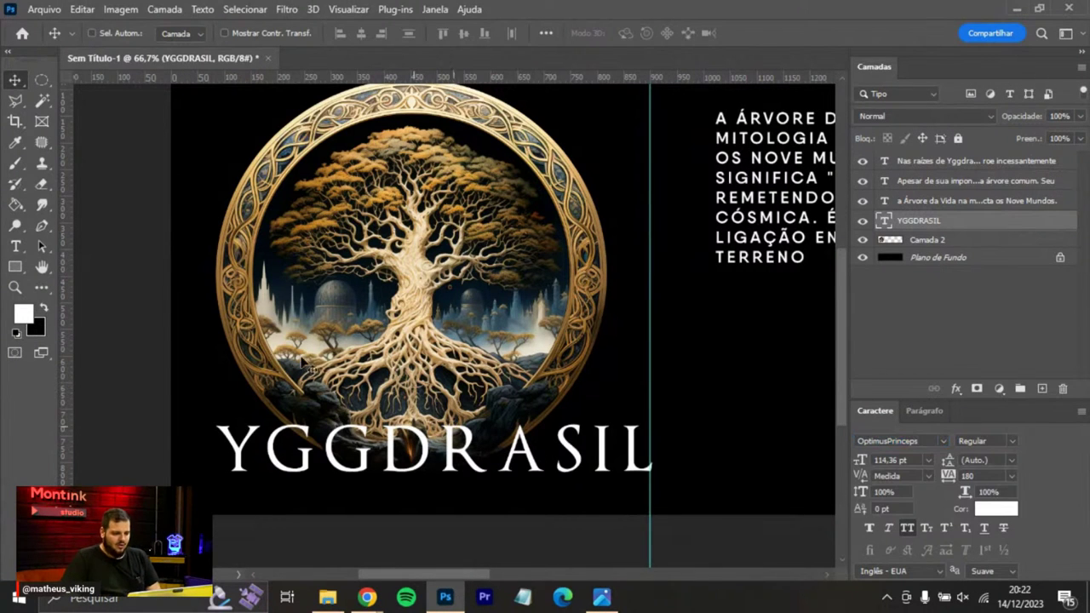
{"action": "left_click_drag", "start_coordinate": [537, 458], "coordinate": [513, 478]}
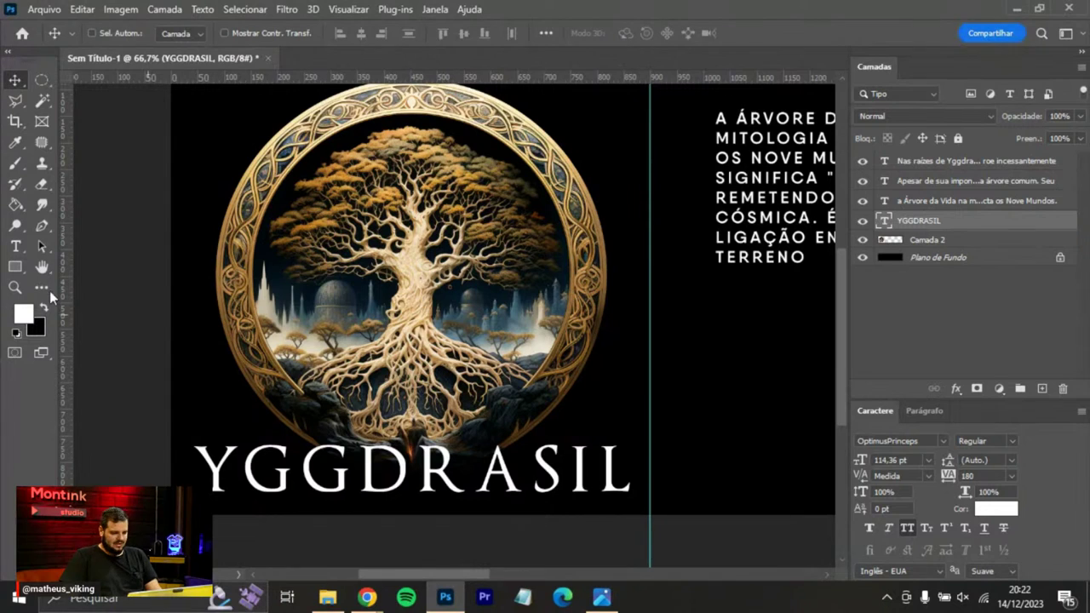
Select the letter R in the YGGDRASIL title and set its tracking to -80.
{"action": "left_click", "coordinate": [24, 249]}
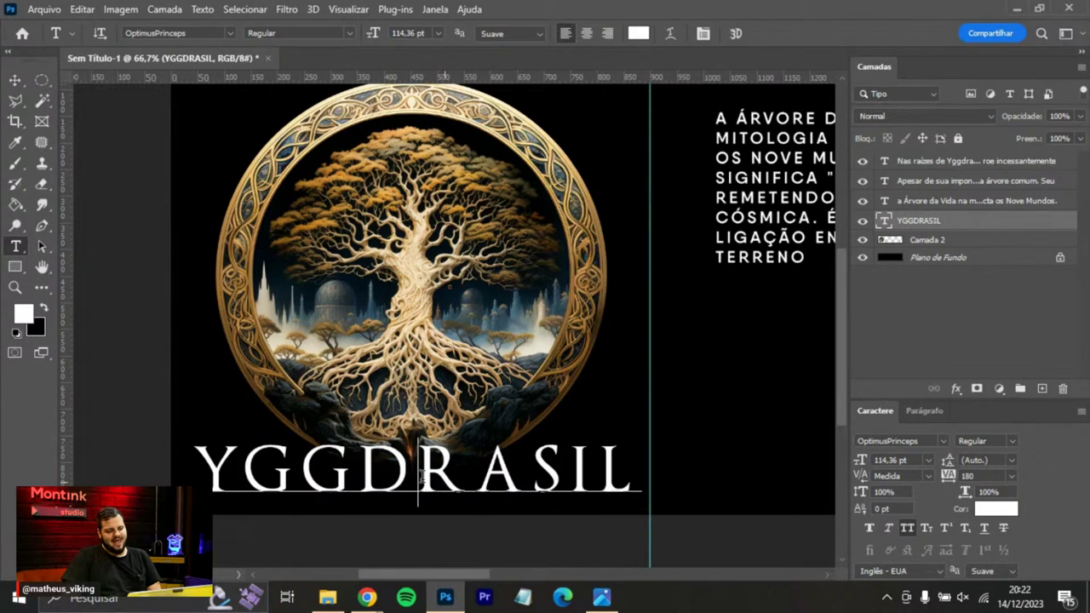
{"action": "left_click", "coordinate": [462, 474]}
{"action": "key", "text": "shift+Left"}
{"action": "left_click_drag", "start_coordinate": [948, 480], "coordinate": [937, 478]}
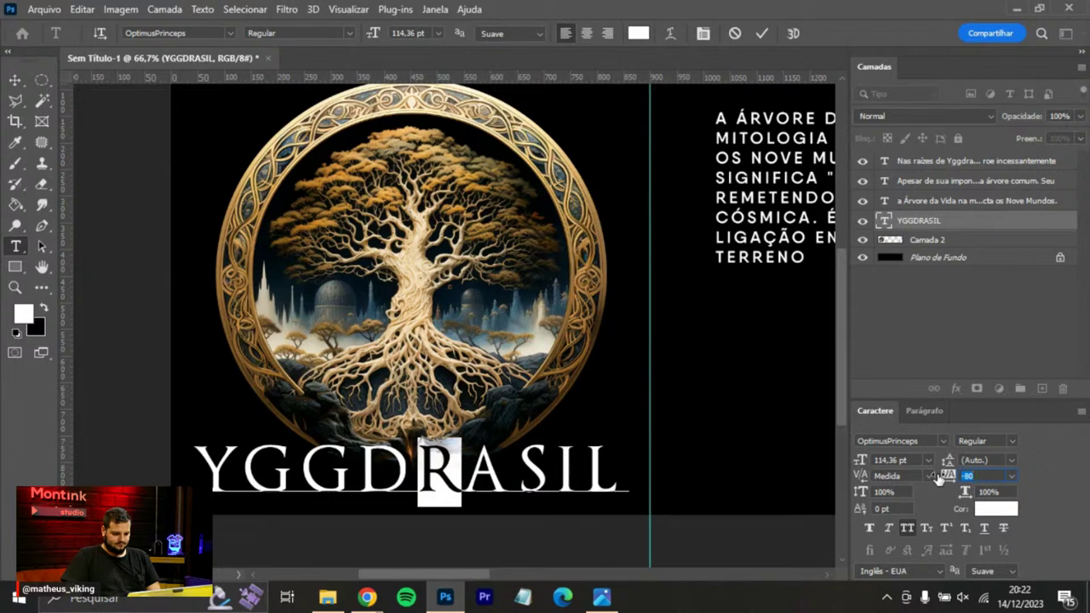
Reduce the YGGDRASIL title to about 69 pt and move it toward the lower-left corner of the first panel.
{"action": "left_click", "coordinate": [15, 80]}
{"action": "scroll", "coordinate": [442, 229], "scroll_direction": "down", "scroll_amount": 1}
{"action": "key", "text": "ctrl+t"}
{"action": "left_click_drag", "start_coordinate": [581, 409], "coordinate": [519, 412]}
{"action": "key", "text": "Return"}
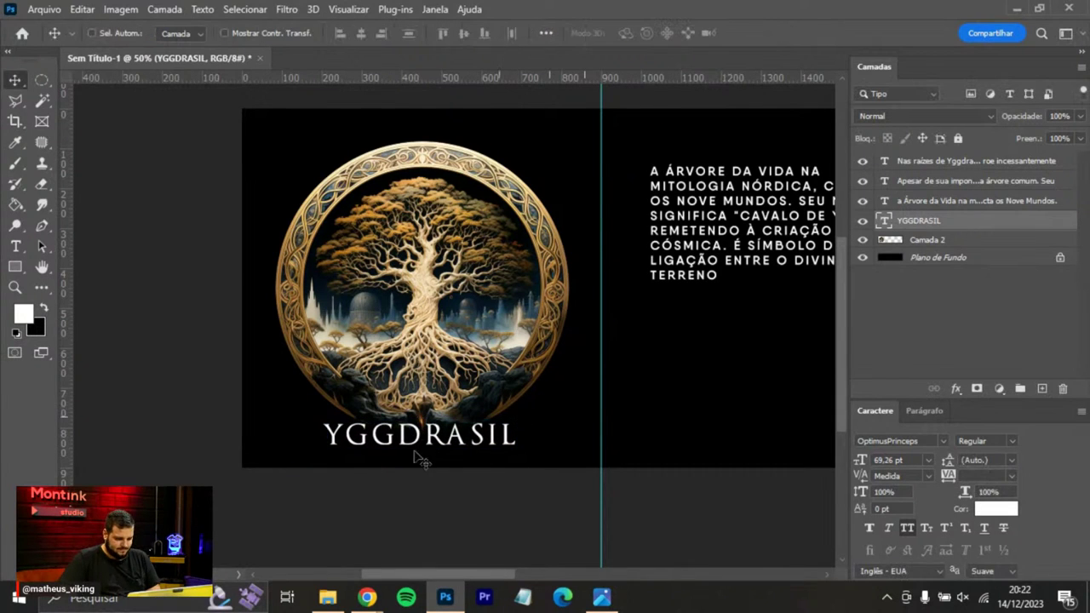
{"action": "left_click_drag", "start_coordinate": [400, 442], "coordinate": [333, 453]}
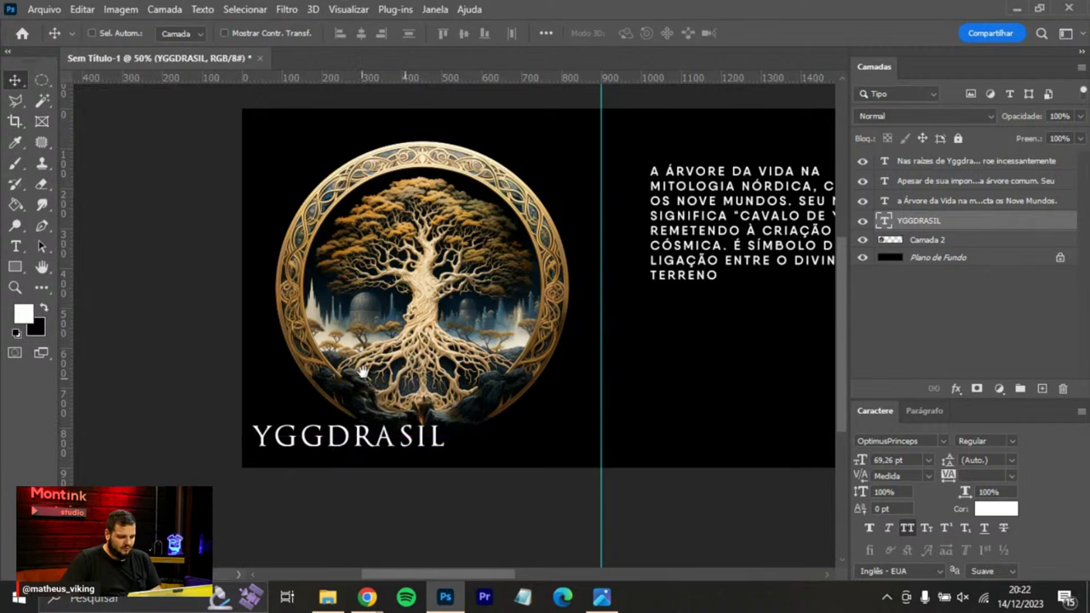
Shrink the title further to about 48 pt and place it midway under the tree ring.
{"action": "key", "text": "ctrl+plus"}
{"action": "key", "text": "ctrl+t"}
{"action": "left_click_drag", "start_coordinate": [462, 415], "coordinate": [383, 415]}
{"action": "key", "text": "Return"}
{"action": "scroll", "coordinate": [510, 323], "scroll_direction": "up", "scroll_amount": 2}
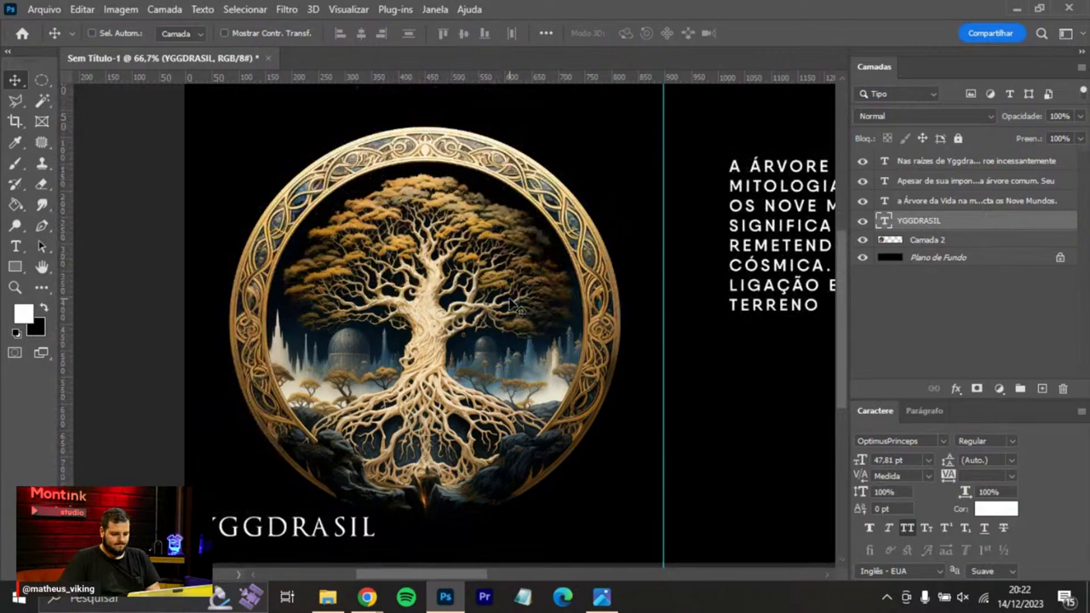
{"action": "key", "text": "ctrl+minus"}
{"action": "left_click_drag", "start_coordinate": [407, 460], "coordinate": [512, 447]}
Move the tree ring image up slightly and the YGGDRASIL title down slightly to open a gap between them.
{"action": "left_click", "coordinate": [460, 315], "text": "ctrl"}
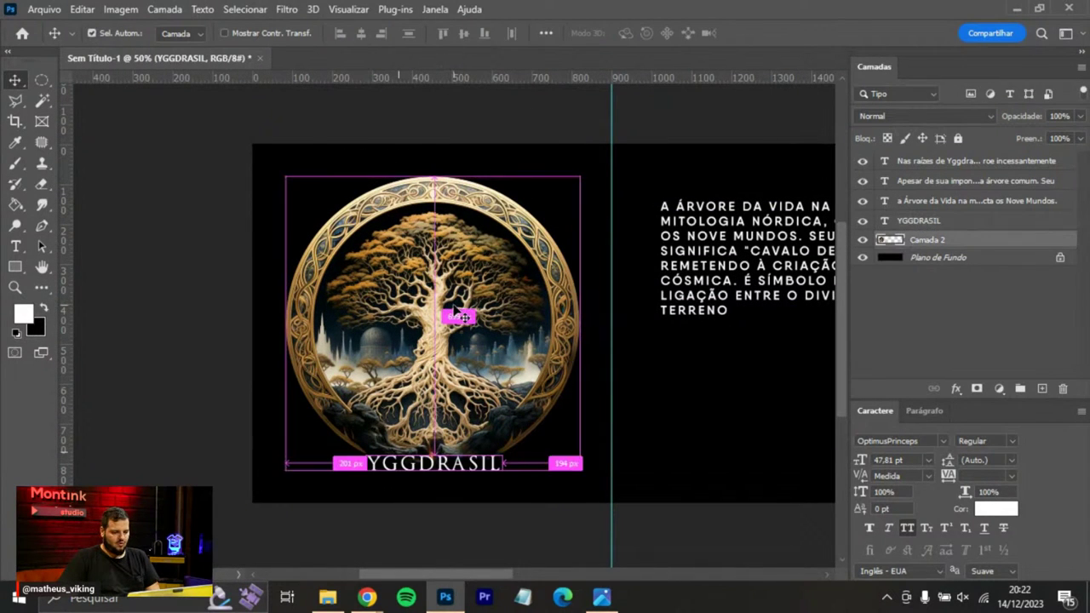
{"action": "left_click_drag", "start_coordinate": [460, 315], "coordinate": [460, 306]}
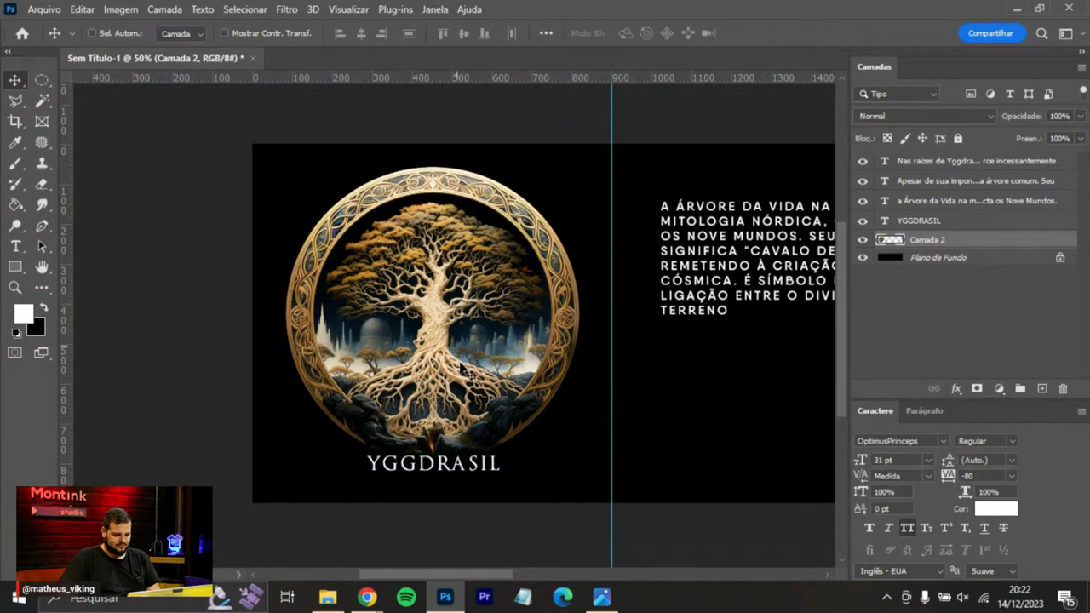
{"action": "left_click", "coordinate": [466, 464], "text": "ctrl"}
{"action": "left_click_drag", "start_coordinate": [467, 464], "coordinate": [466, 475]}
Try to center the YGGDRASIL title horizontally against the background layer.
{"action": "left_click", "coordinate": [962, 262], "text": "ctrl"}
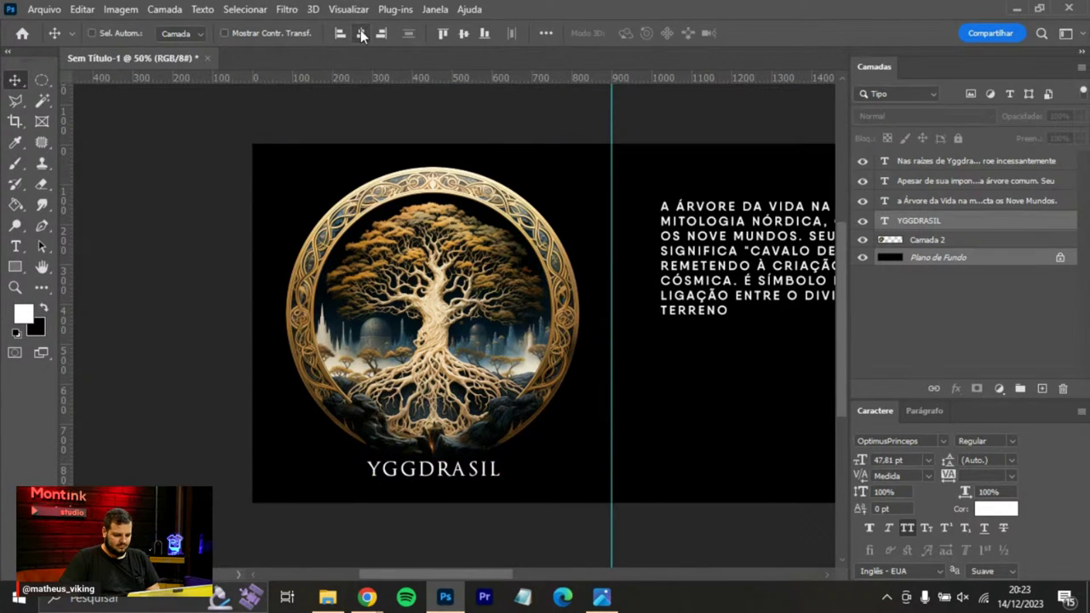
{"action": "left_click", "coordinate": [361, 34]}
{"action": "left_click", "coordinate": [962, 223]}
{"action": "left_click_drag", "start_coordinate": [613, 379], "coordinate": [262, 362]}
Set the title's text color to the dark gold 8d6a30 sampled from the ring.
{"action": "left_click", "coordinate": [996, 509]}
{"action": "left_click", "coordinate": [481, 196]}
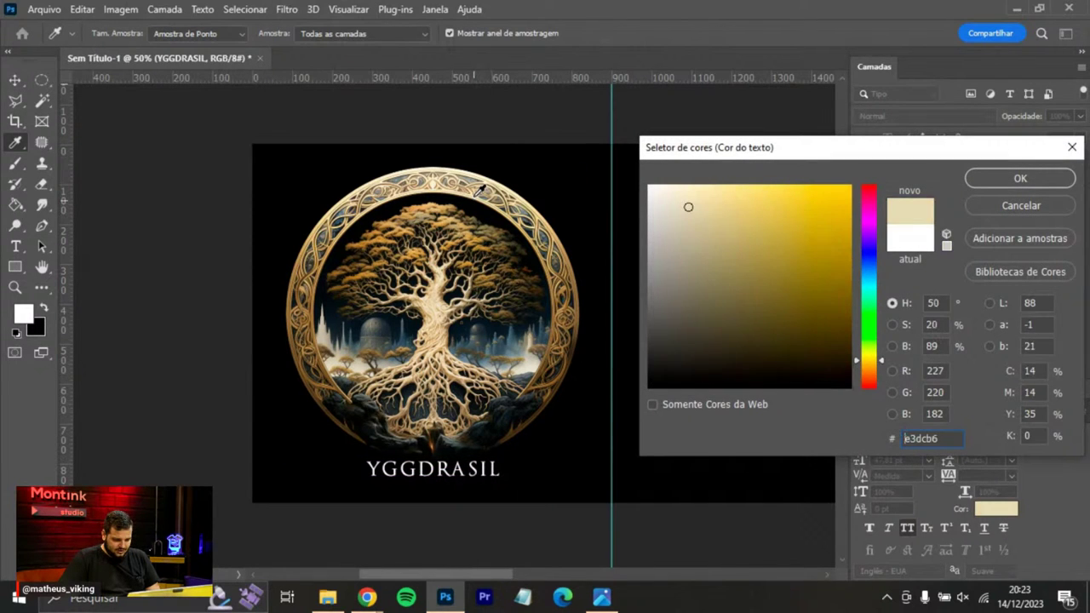
{"action": "scroll", "coordinate": [483, 189], "scroll_direction": "up", "scroll_amount": 2}
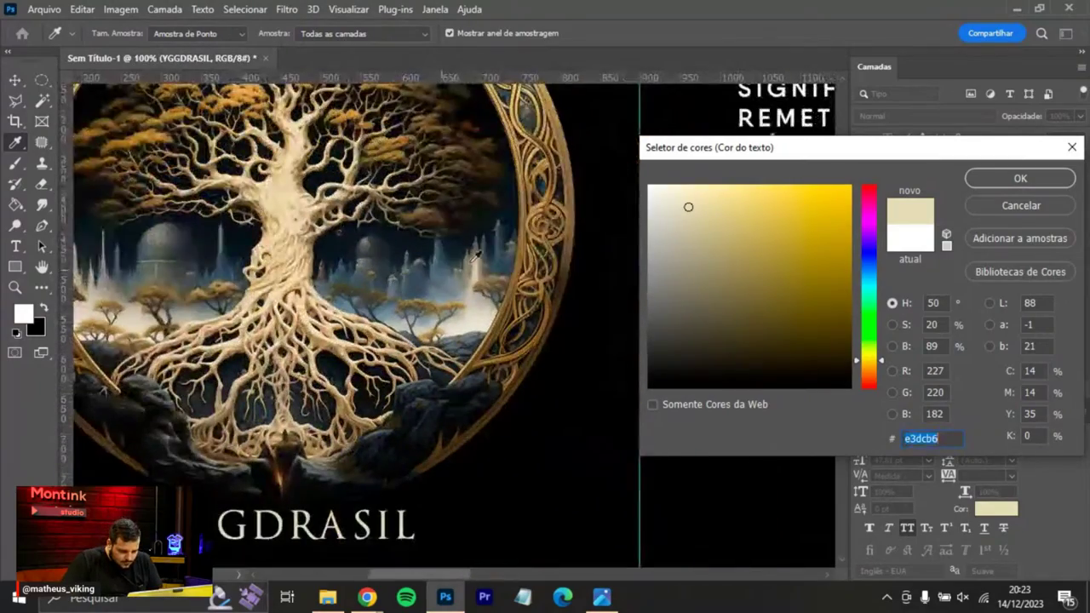
{"action": "left_click", "coordinate": [553, 194]}
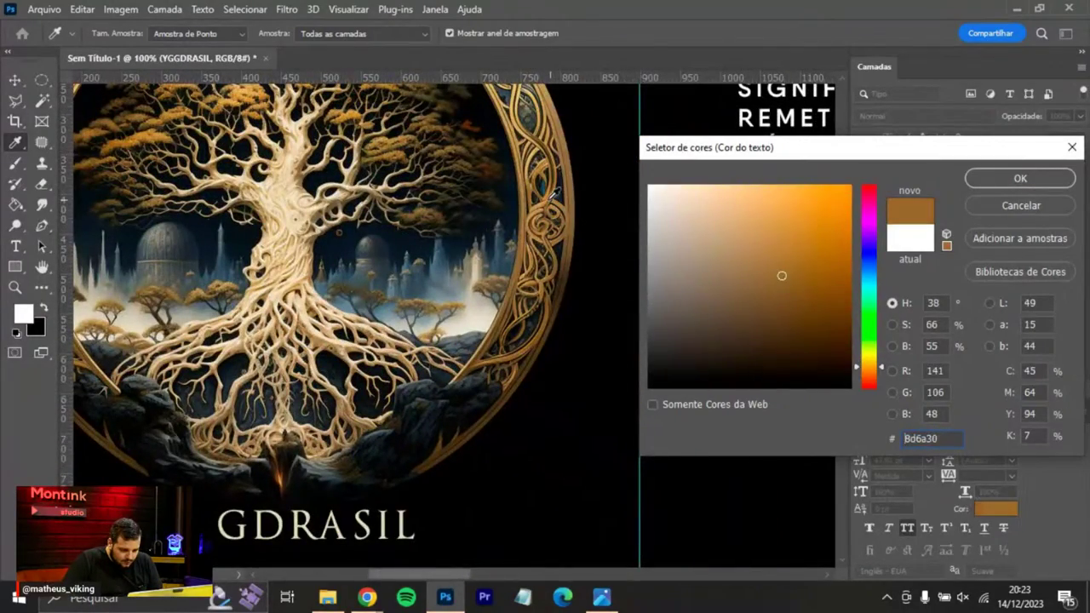
{"action": "left_click", "coordinate": [1060, 173]}
On a new layer above the title, paint four diagonal soft strokes in light tan sampled from the tree, brush size 60.
{"action": "left_click_drag", "start_coordinate": [294, 377], "coordinate": [567, 251]}
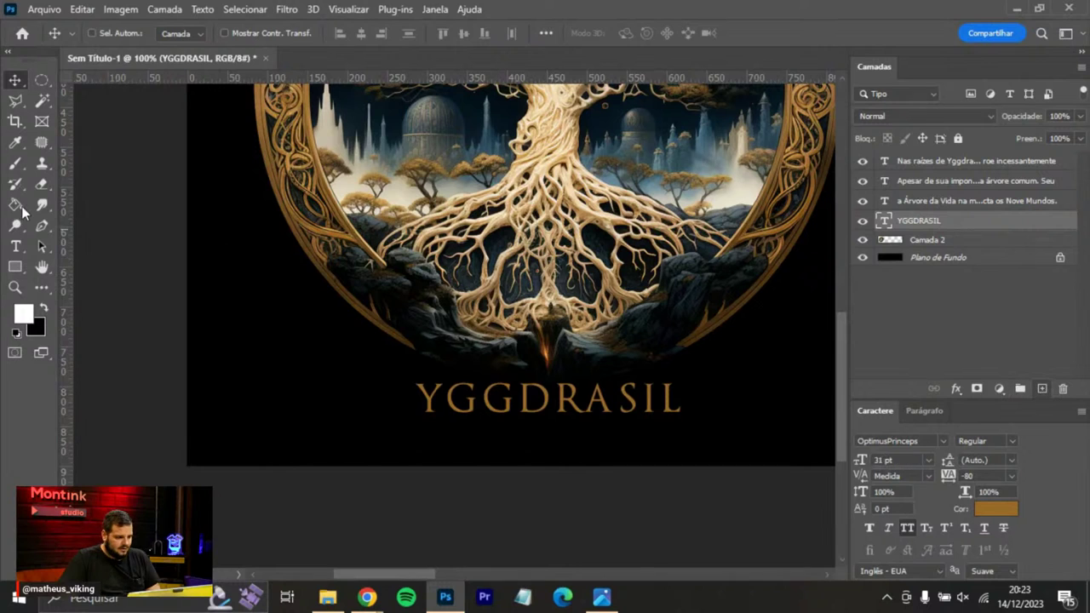
{"action": "key", "text": "ctrl+shift+alt+n"}
{"action": "left_click", "coordinate": [15, 163]}
{"action": "left_click", "coordinate": [94, 161]}
{"action": "left_click", "coordinate": [522, 117], "text": "alt"}
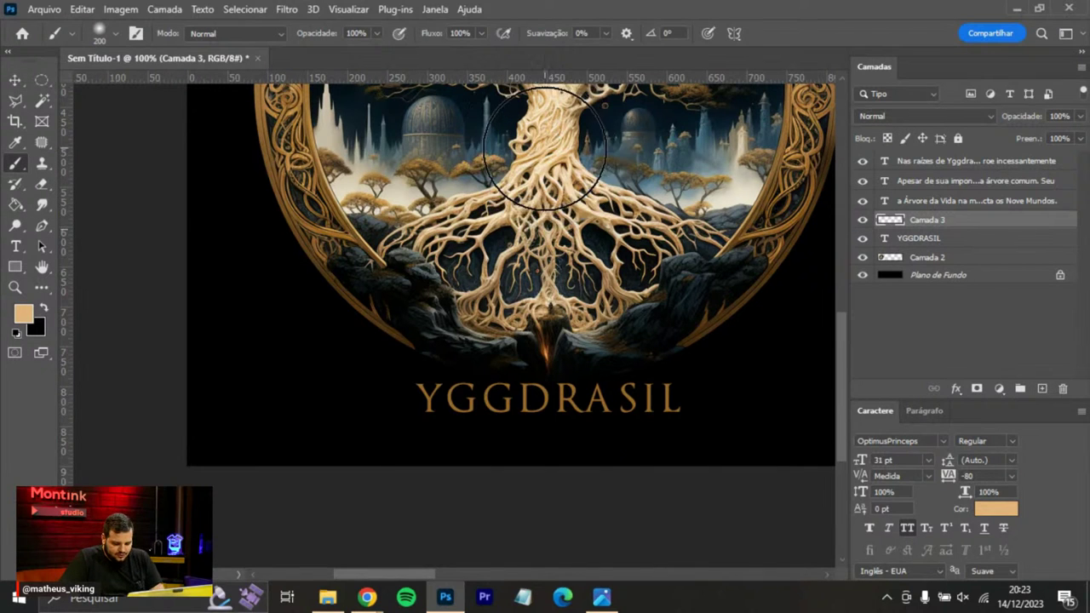
{"action": "key", "text": "bracketleft"}
{"action": "key", "text": "bracketleft"}
{"action": "key", "text": "bracketleft"}
{"action": "key", "text": "bracketleft"}
{"action": "key", "text": "bracketleft"}
{"action": "left_click_drag", "start_coordinate": [464, 353], "coordinate": [404, 462]}
{"action": "left_click_drag", "start_coordinate": [556, 329], "coordinate": [493, 462]}
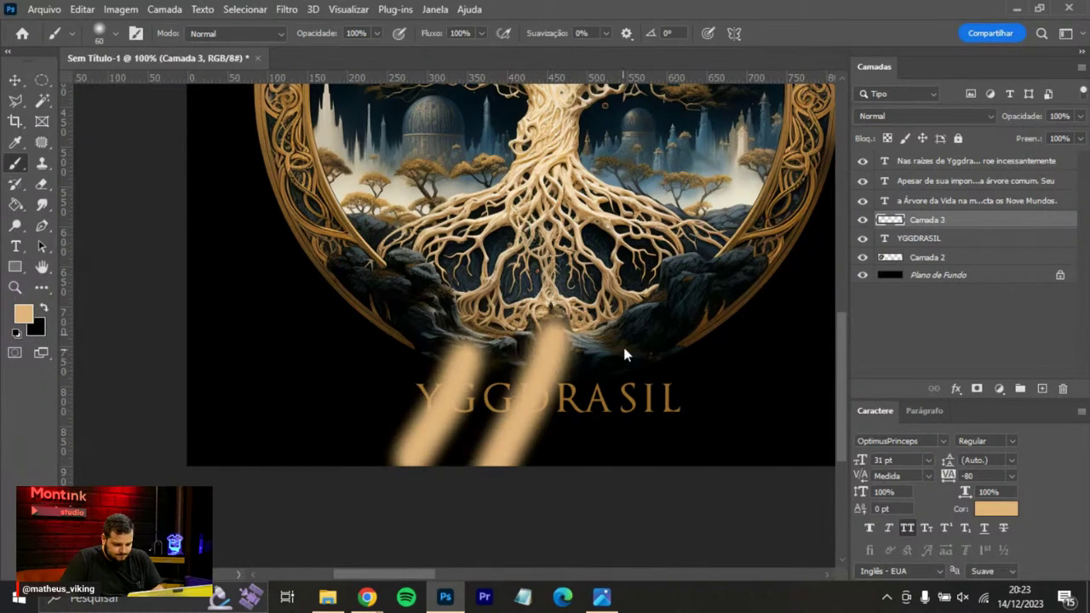
{"action": "left_click_drag", "start_coordinate": [622, 349], "coordinate": [568, 460]}
{"action": "left_click_drag", "start_coordinate": [664, 344], "coordinate": [615, 464]}
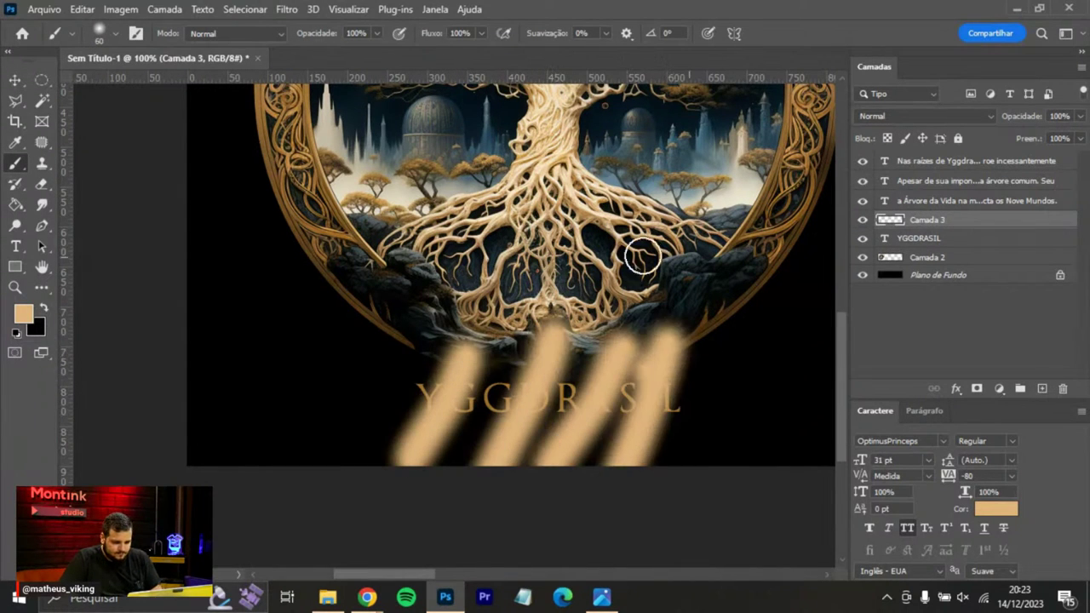
Sample a darker orange gold from the ring and paint three diagonal strokes among the tan ones over the title.
{"action": "left_click", "coordinate": [294, 148], "text": "alt"}
{"action": "left_click_drag", "start_coordinate": [503, 356], "coordinate": [455, 454]}
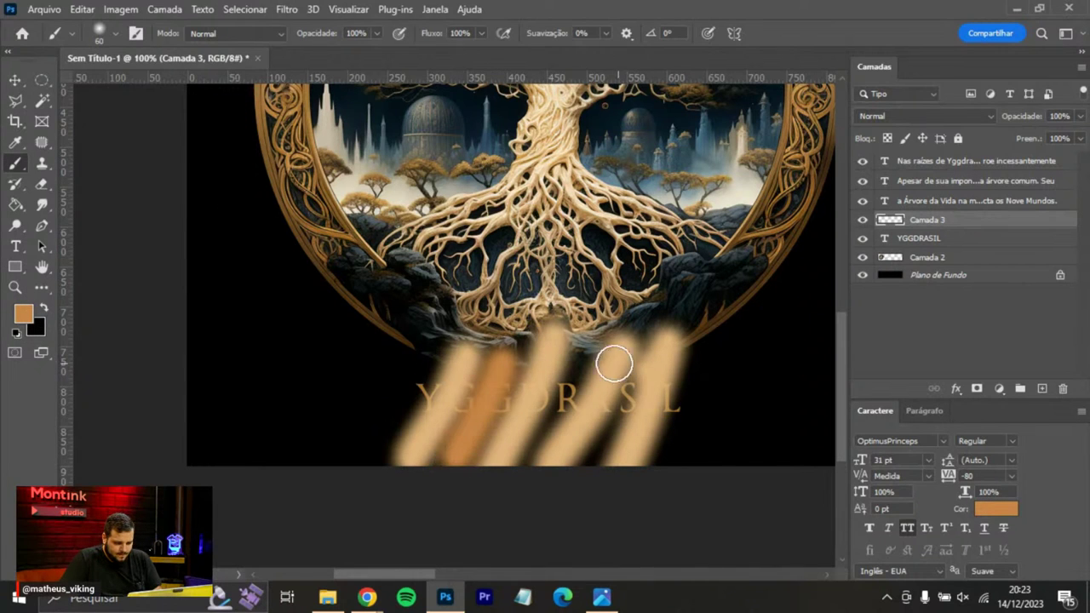
{"action": "left_click_drag", "start_coordinate": [619, 364], "coordinate": [538, 455]}
{"action": "left_click_drag", "start_coordinate": [640, 378], "coordinate": [579, 462]}
Clip the painted stroke layer to the YGGDRASIL title with a clipping mask.
{"action": "right_click", "coordinate": [985, 220]}
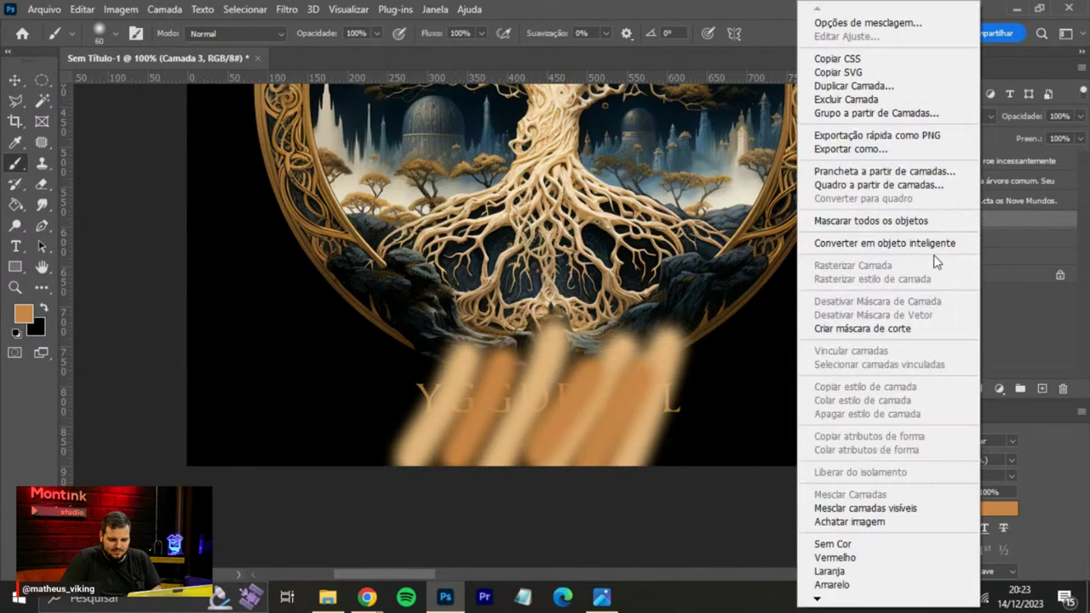
{"action": "left_click", "coordinate": [894, 329]}
{"action": "scroll", "coordinate": [601, 335], "scroll_direction": "right", "scroll_amount": 3}
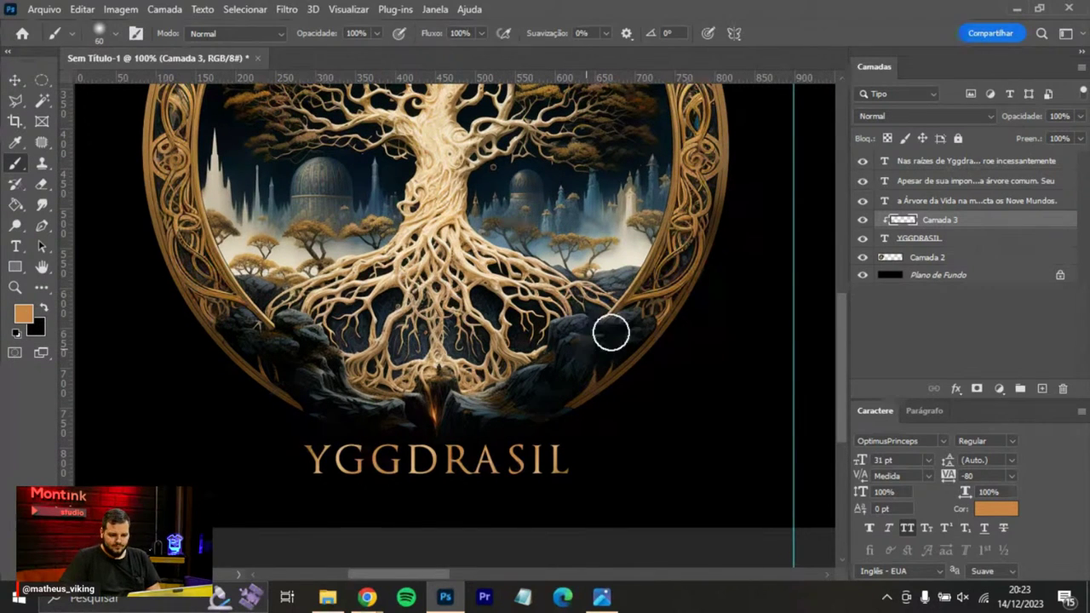
Lighten the YGGDRASIL title's base text color to c79b50.
{"action": "left_click", "coordinate": [971, 241]}
{"action": "left_click", "coordinate": [1001, 510]}
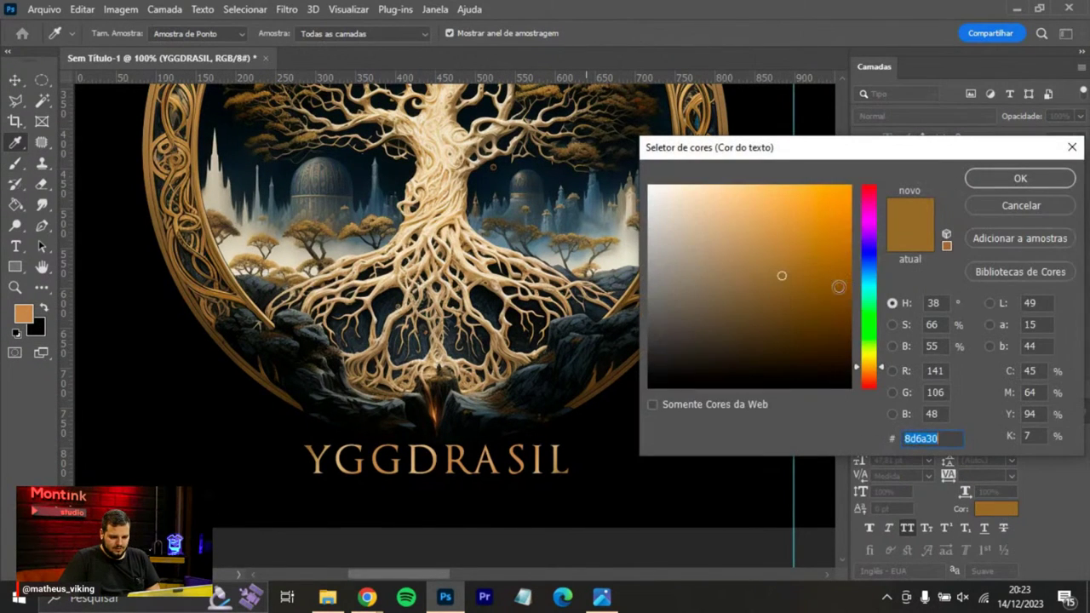
{"action": "left_click", "coordinate": [769, 229]}
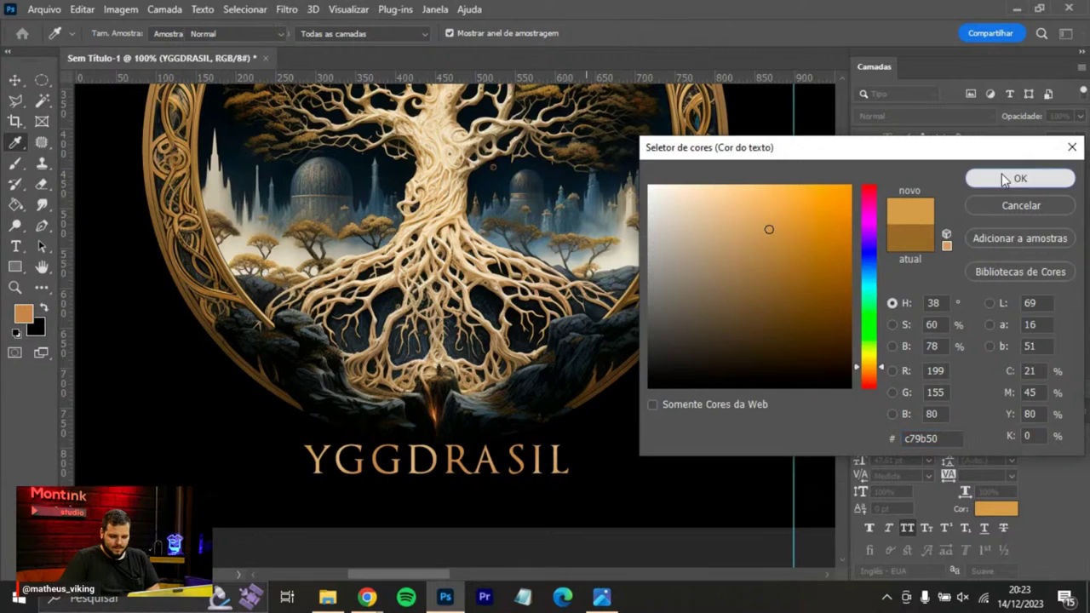
{"action": "left_click", "coordinate": [1001, 174]}
Add a new layer above the strokes and dab pale cream highlights across the title's letters.
{"action": "left_click", "coordinate": [991, 223]}
{"action": "left_click", "coordinate": [1041, 389]}
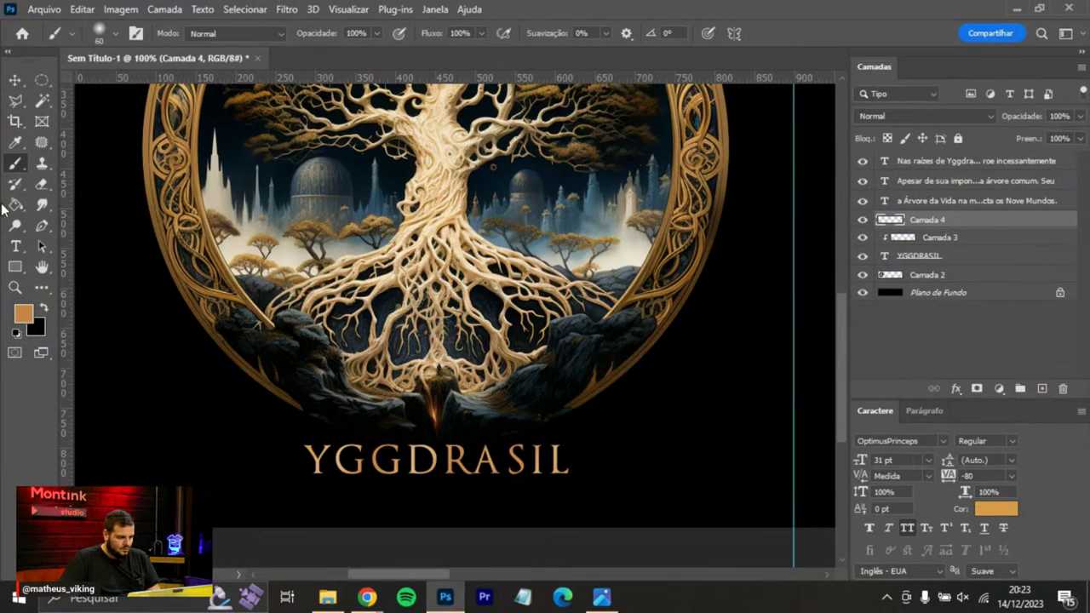
{"action": "left_click", "coordinate": [27, 313]}
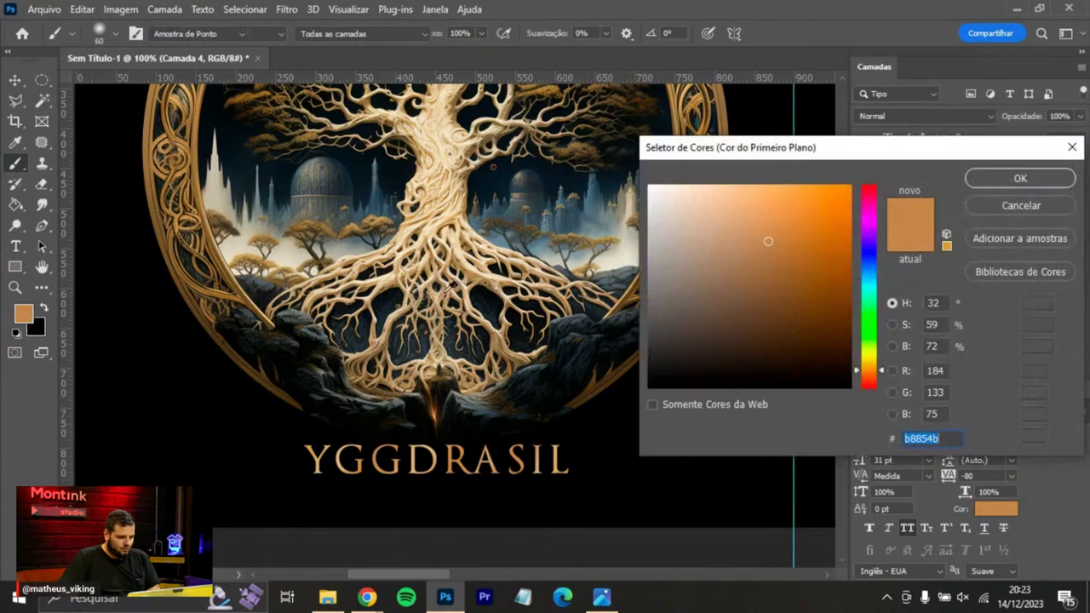
{"action": "left_click", "coordinate": [676, 189]}
{"action": "left_click", "coordinate": [1010, 176]}
{"action": "left_click", "coordinate": [324, 434]}
{"action": "left_click", "coordinate": [372, 469]}
{"action": "left_click", "coordinate": [411, 441]}
{"action": "left_click", "coordinate": [454, 478]}
{"action": "left_click", "coordinate": [496, 442]}
{"action": "left_click", "coordinate": [526, 481]}
{"action": "left_click", "coordinate": [563, 455]}
Clip the cream highlight layer to the title and set its blend mode to Cor Mais Escura.
{"action": "right_click", "coordinate": [1025, 230]}
{"action": "left_click", "coordinate": [936, 327]}
{"action": "scroll", "coordinate": [608, 341], "scroll_direction": "up", "scroll_amount": 2}
{"action": "scroll", "coordinate": [608, 341], "scroll_direction": "down", "scroll_amount": 3}
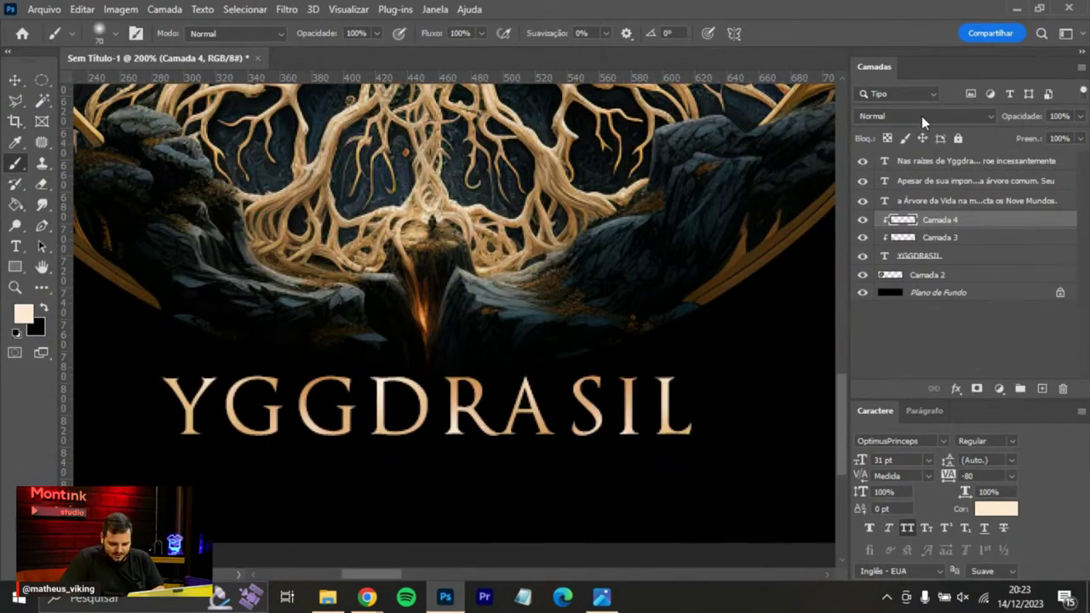
{"action": "left_click", "coordinate": [921, 121]}
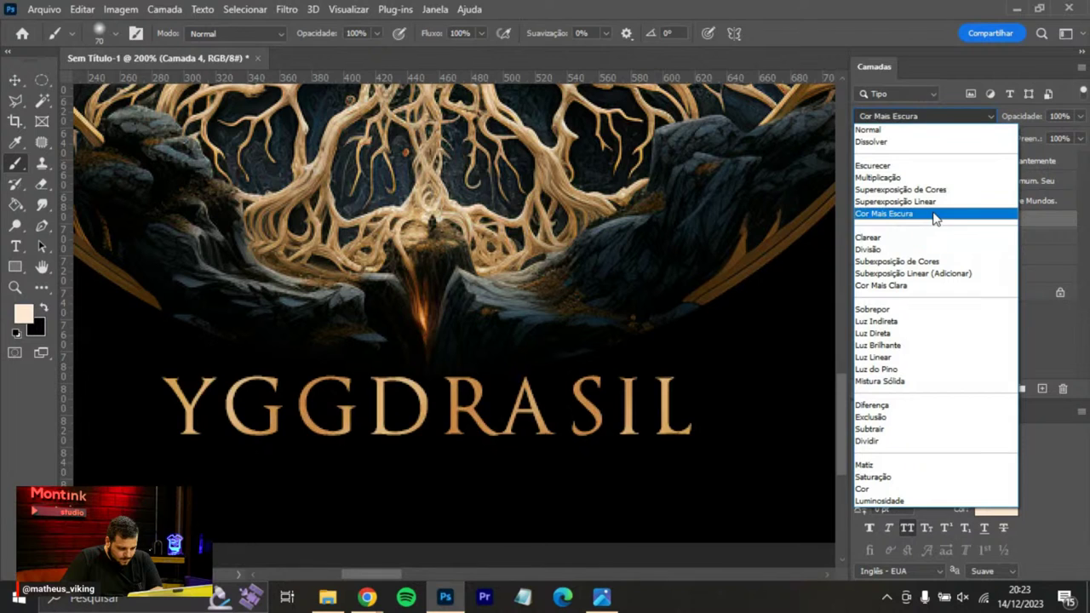
{"action": "left_click", "coordinate": [934, 213]}
On another new layer, dab seven soft cream glow spots above and below the title's letters.
{"action": "left_click", "coordinate": [1041, 388]}
{"action": "left_click", "coordinate": [166, 426]}
{"action": "left_click", "coordinate": [291, 351]}
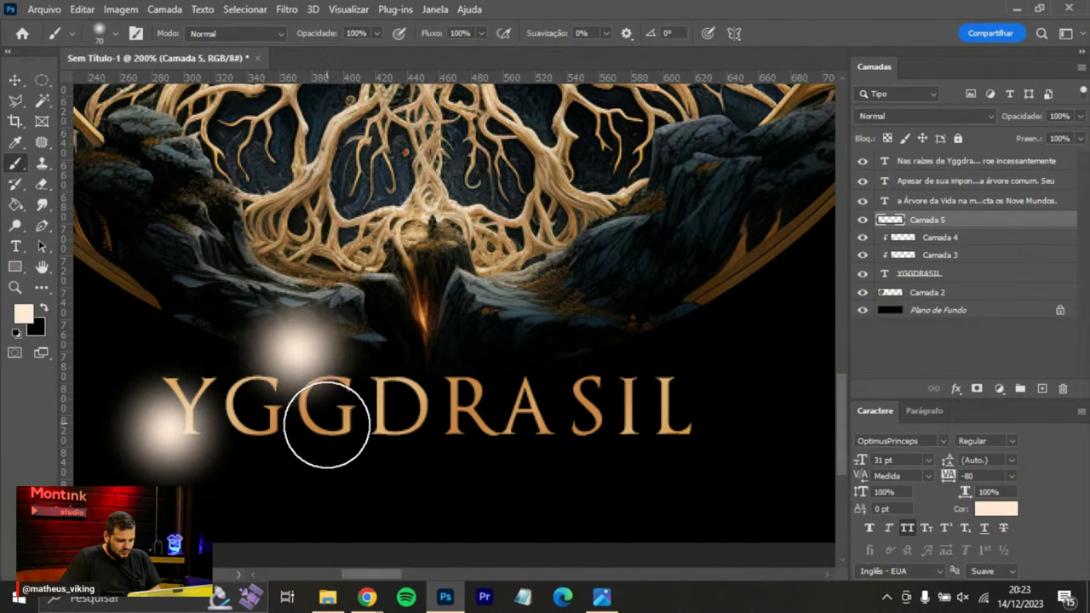
{"action": "left_click", "coordinate": [328, 433]}
{"action": "left_click", "coordinate": [520, 351]}
{"action": "left_click", "coordinate": [481, 416]}
{"action": "left_click", "coordinate": [579, 435]}
{"action": "left_click", "coordinate": [702, 380]}
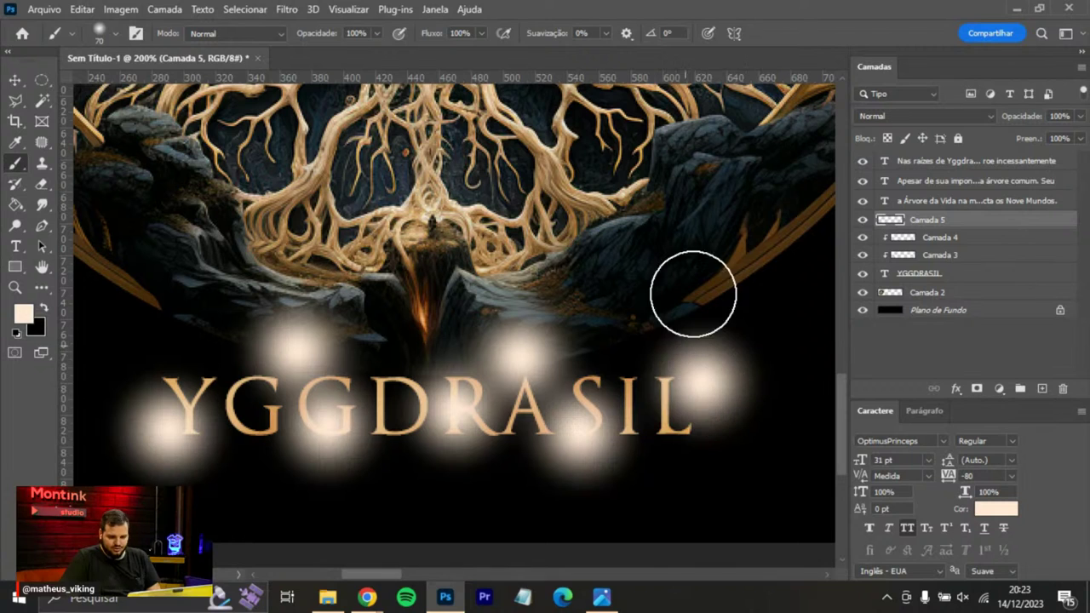
Load the YGGDRASIL letters as a selection and contract it by 1 pixel.
{"action": "left_click", "coordinate": [884, 274], "text": "ctrl"}
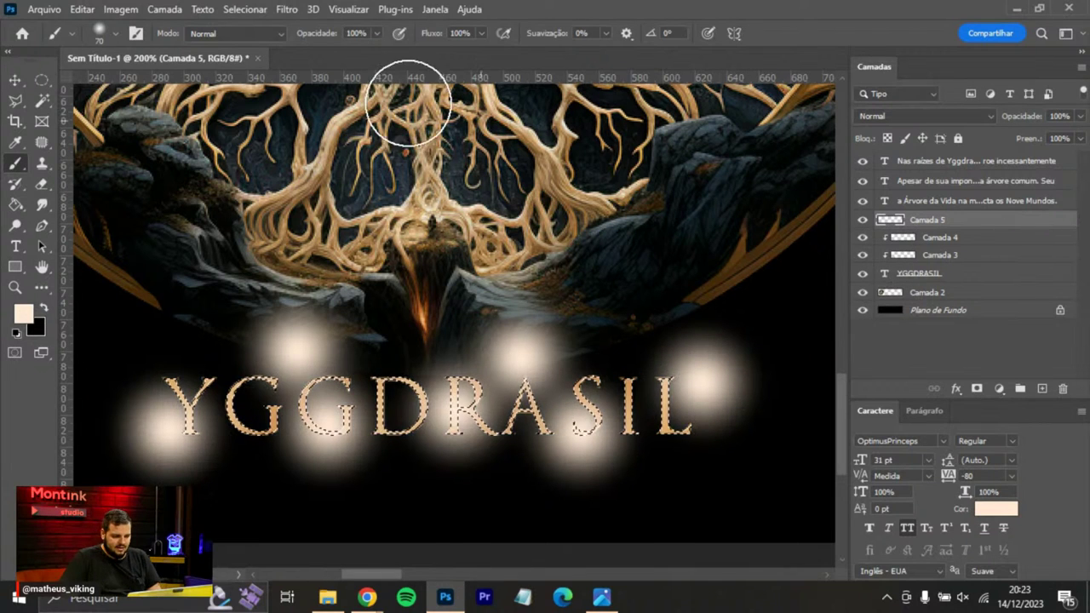
{"action": "left_click", "coordinate": [242, 10]}
{"action": "mouse_move", "coordinate": [349, 251]}
{"action": "left_click", "coordinate": [465, 294]}
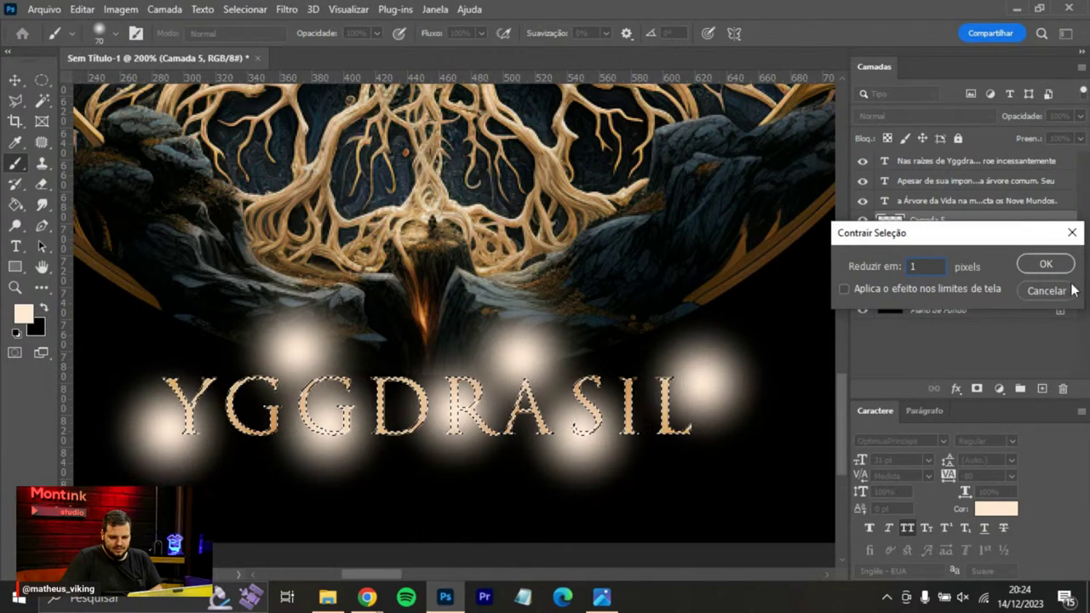
{"action": "left_click", "coordinate": [1045, 264]}
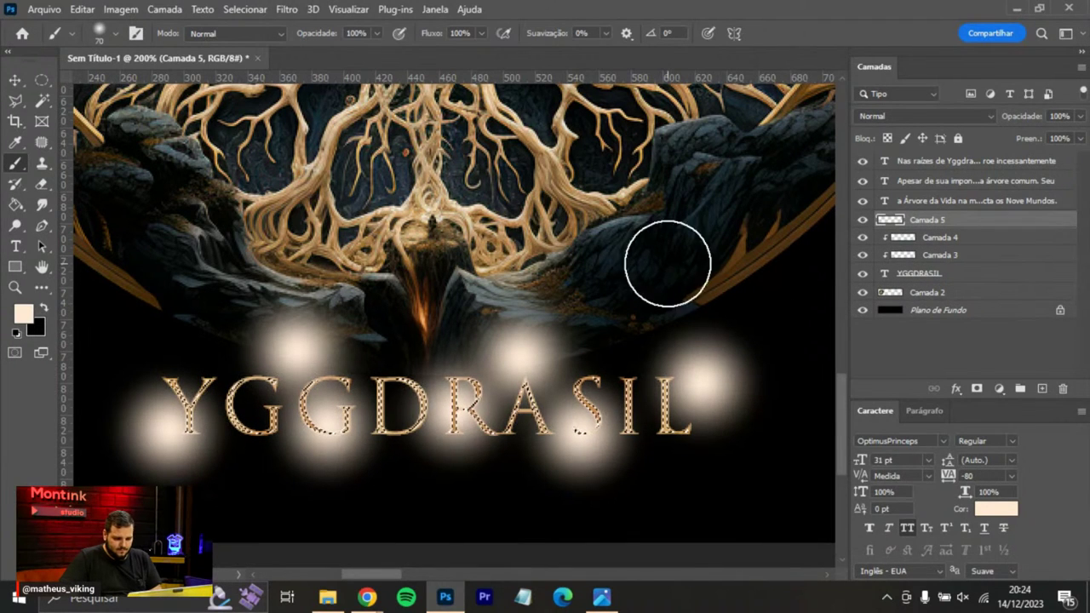
Clip the glow spot layer to the title, clear the selection and return to the Move tool.
{"action": "right_click", "coordinate": [969, 219]}
{"action": "left_click", "coordinate": [886, 329]}
{"action": "key", "text": "m"}
{"action": "key", "text": "ctrl+minus"}
{"action": "key", "text": "ctrl+minus"}
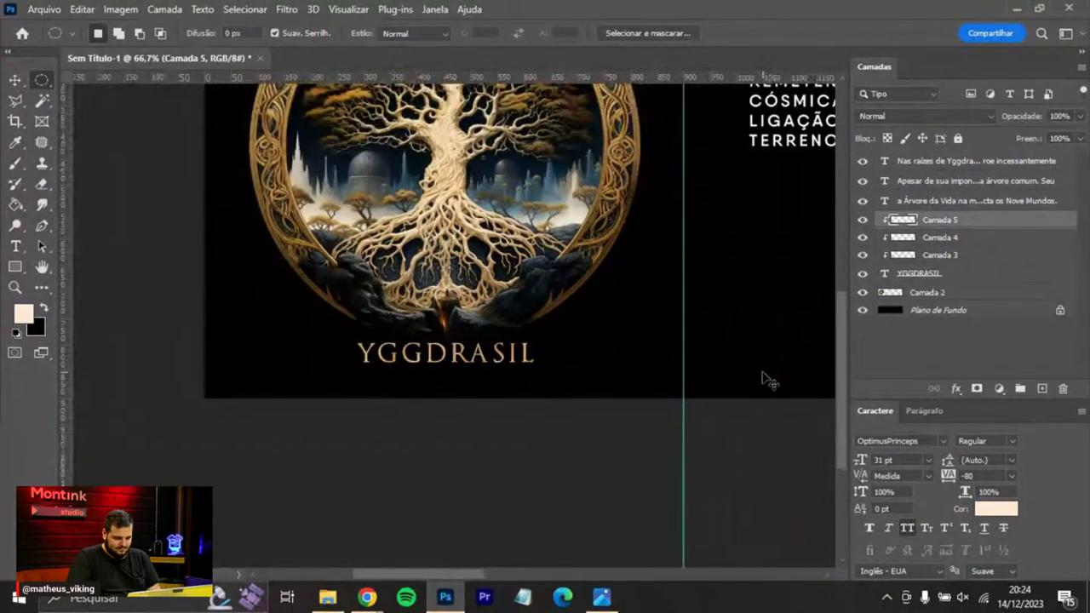
{"action": "key", "text": "ctrl+minus"}
{"action": "key", "text": "ctrl+plus"}
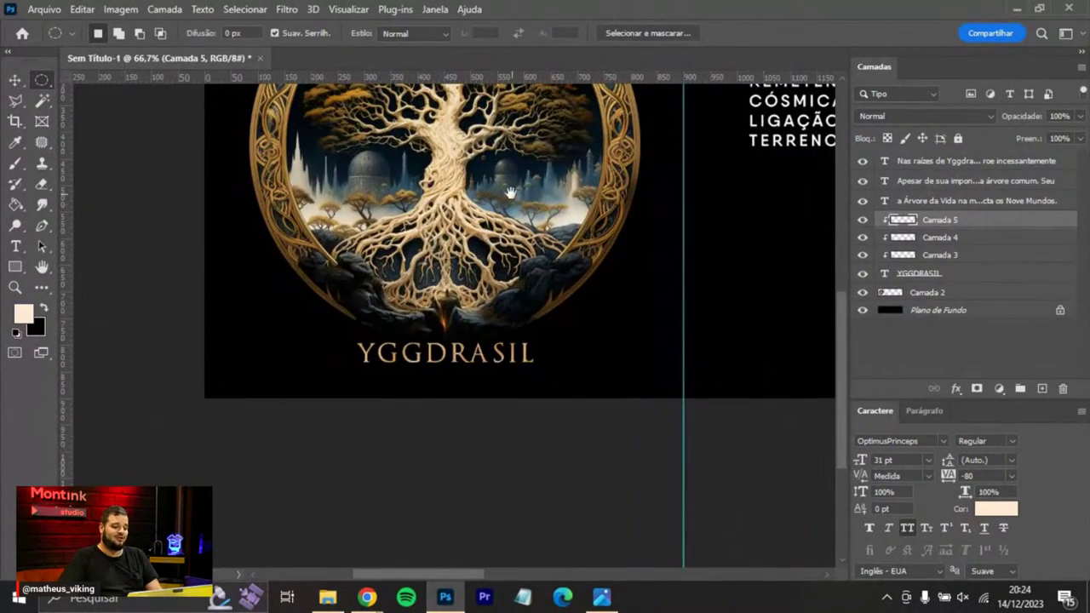
{"action": "left_click_drag", "start_coordinate": [511, 194], "coordinate": [502, 352]}
{"action": "key", "text": "v"}
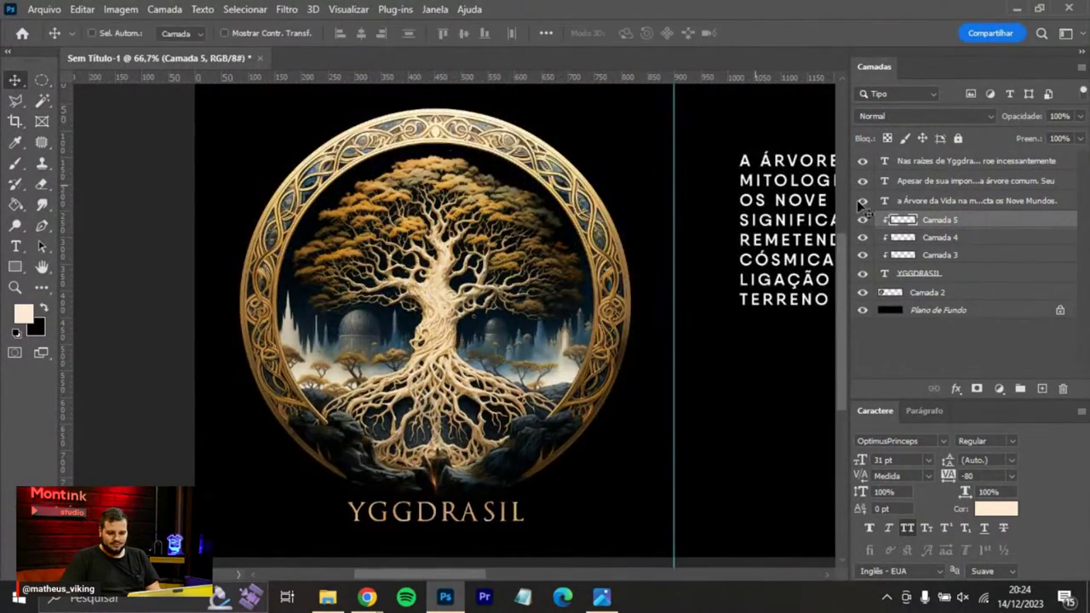
Group the YGGDRASIL text layer together with its three clipped paint layers.
{"action": "left_click", "coordinate": [954, 274], "text": "shift"}
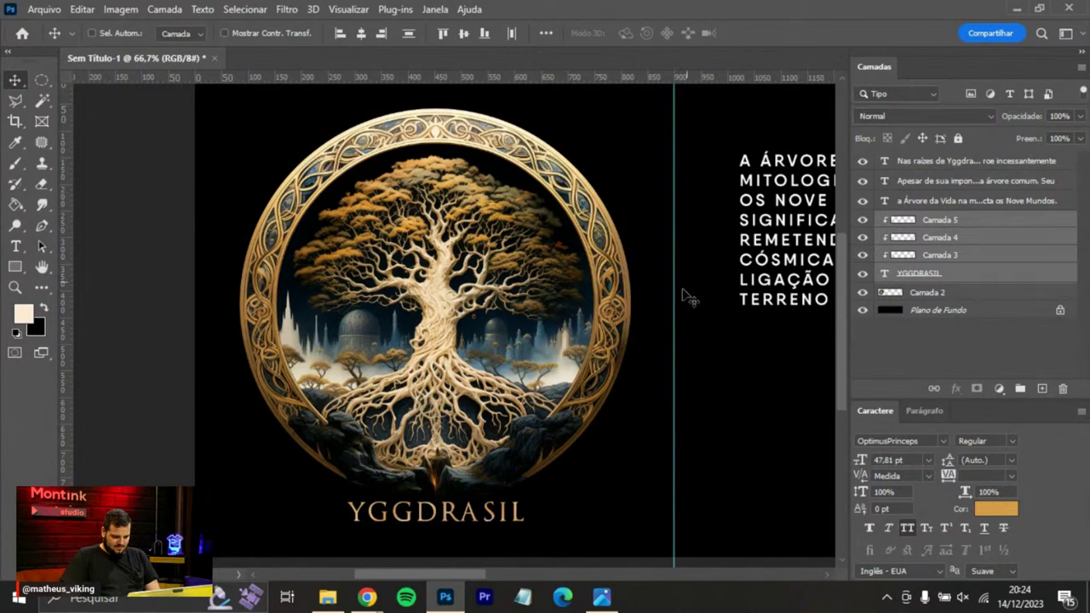
{"action": "scroll", "coordinate": [691, 291], "scroll_direction": "down", "scroll_amount": 1}
{"action": "scroll", "coordinate": [676, 263], "scroll_direction": "up", "scroll_amount": 2}
{"action": "scroll", "coordinate": [688, 315], "scroll_direction": "down", "scroll_amount": 2}
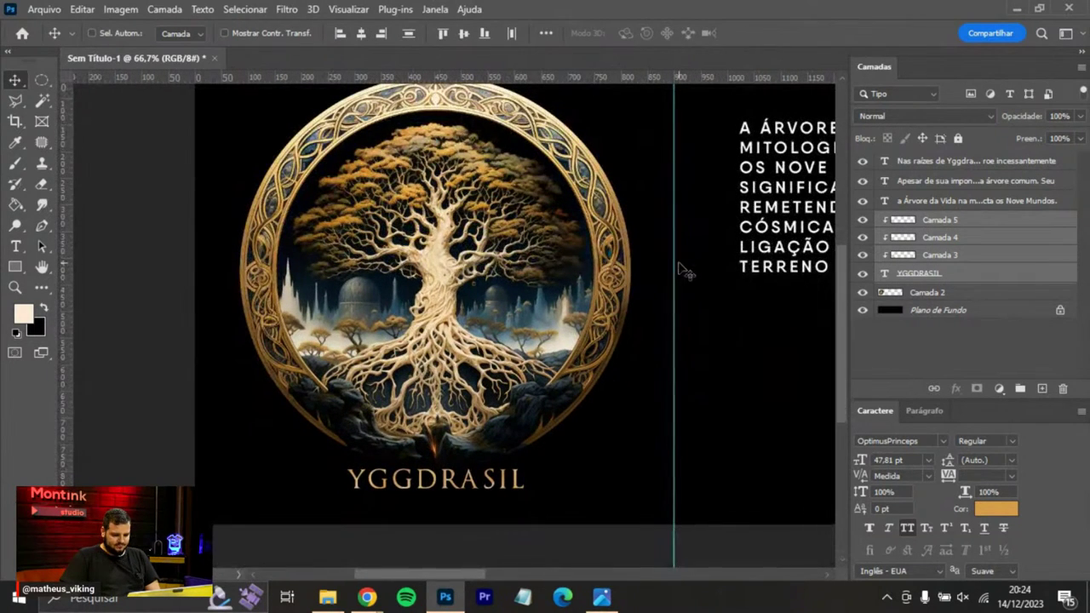
{"action": "key", "text": "ctrl+g"}
Scale the title group to about 128% and nudge it up slightly toward the tree ring.
{"action": "key", "text": "ctrl+t"}
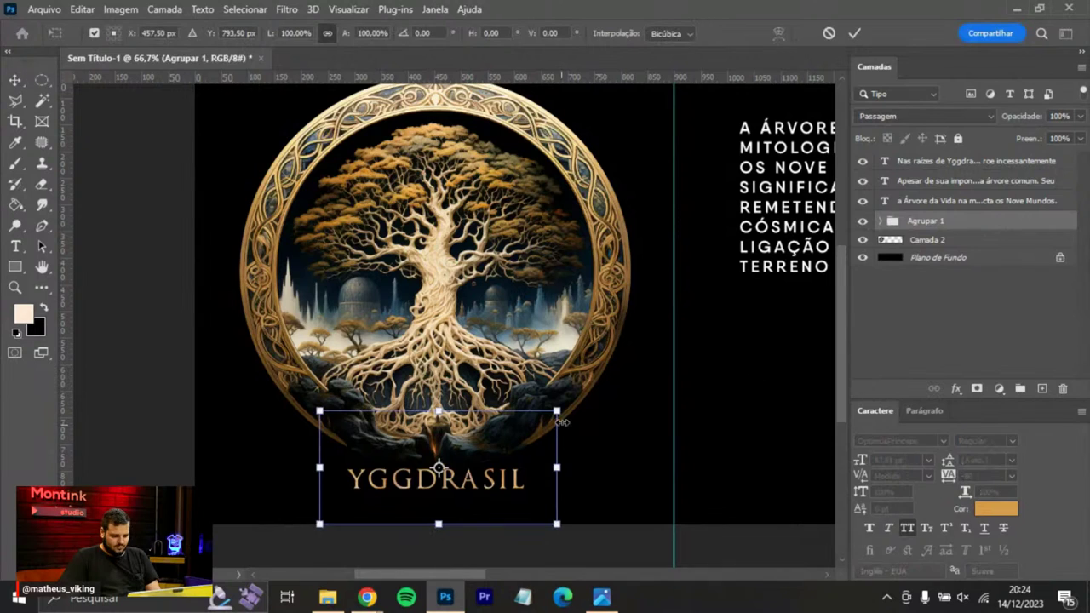
{"action": "left_click_drag", "start_coordinate": [562, 411], "coordinate": [593, 391]}
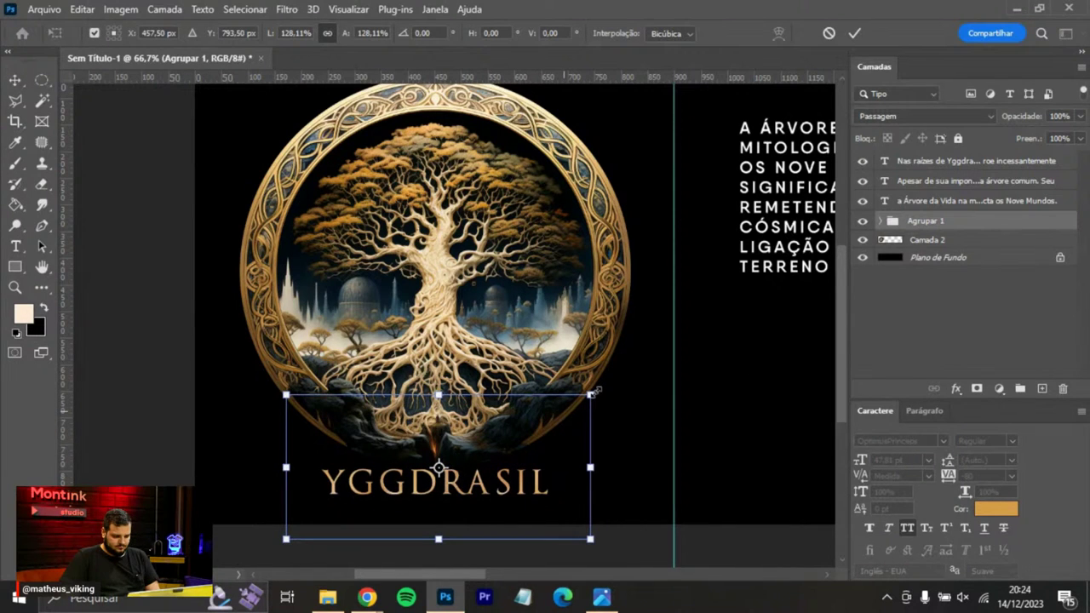
{"action": "key", "text": "Return"}
{"action": "key", "text": "Up"}
{"action": "key", "text": "Up"}
{"action": "key", "text": "Up"}
{"action": "key", "text": "Up"}
{"action": "key", "text": "Up"}
{"action": "key", "text": "Up"}
{"action": "key", "text": "Up"}
{"action": "key", "text": "Up"}
{"action": "key", "text": "Up"}
{"action": "key", "text": "Up"}
{"action": "key", "text": "Up"}
{"action": "key", "text": "Up"}
{"action": "key", "text": "Up"}
{"action": "key", "text": "Up"}
{"action": "key", "text": "Up"}
{"action": "key", "text": "Up"}
{"action": "key", "text": "Up"}
{"action": "key", "text": "Up"}
{"action": "key", "text": "Up"}
{"action": "key", "text": "Up"}
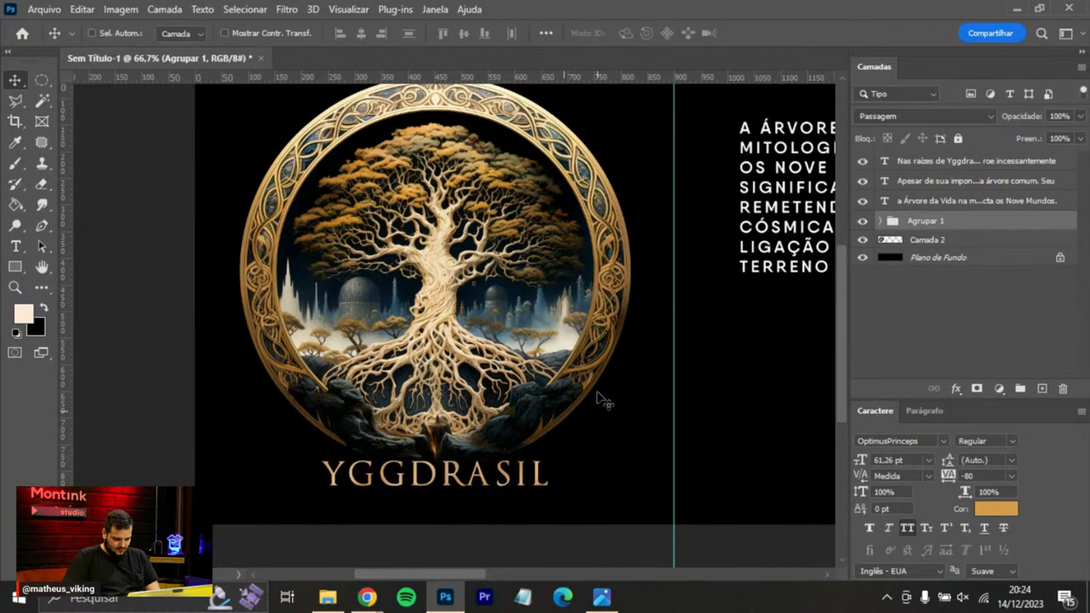
Fine-tune the YGGDRASIL title group's position beneath the tree ring with small vertical and horizontal nudges.
{"action": "key", "text": "Up"}
{"action": "key", "text": "Up"}
{"action": "key", "text": "Up"}
{"action": "key", "text": "Up"}
{"action": "key", "text": "Down"}
{"action": "key", "text": "Down"}
{"action": "key", "text": "Down"}
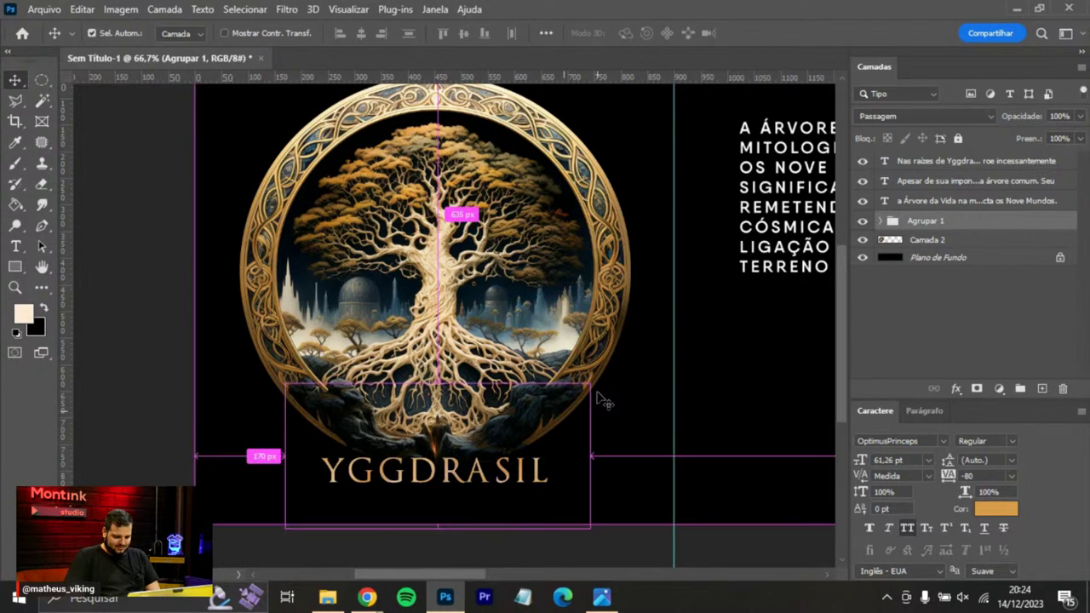
{"action": "key", "text": "ctrl+minus"}
{"action": "key", "text": "Right"}
{"action": "key", "text": "Right"}
{"action": "key", "text": "Right"}
{"action": "key", "text": "Right"}
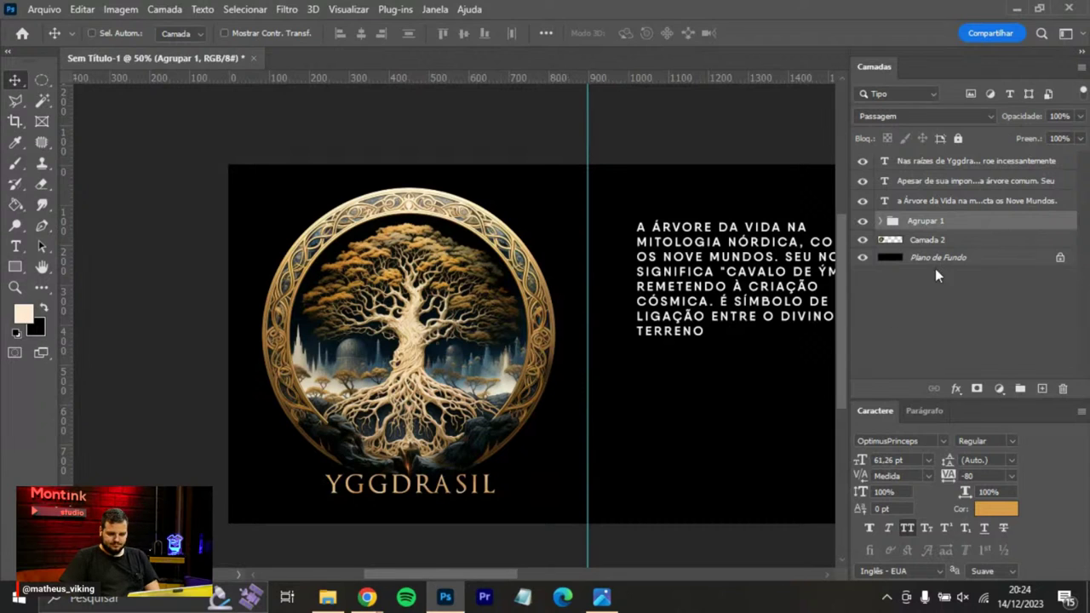
Shift the title group and the ring artwork together about 10 px down on the cover panel.
{"action": "left_click", "coordinate": [979, 241], "text": "shift"}
{"action": "key", "text": "Down"}
{"action": "key", "text": "Down"}
{"action": "key", "text": "Down"}
{"action": "key", "text": "Down"}
{"action": "key", "text": "Down"}
{"action": "key", "text": "Down"}
{"action": "key", "text": "Down"}
{"action": "key", "text": "Down"}
{"action": "key", "text": "Down"}
{"action": "key", "text": "Down"}
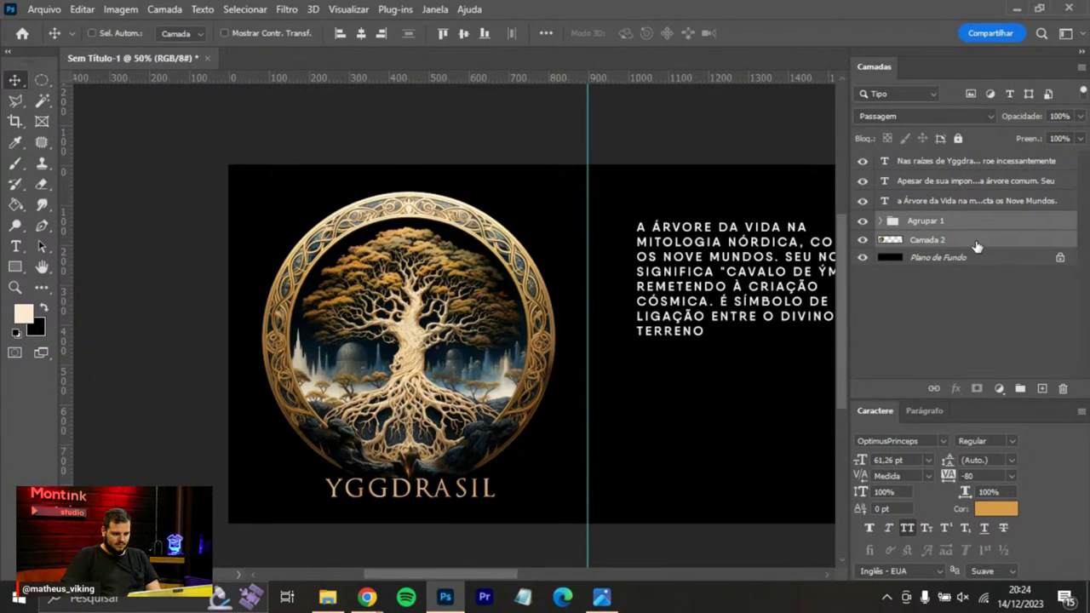
Duplicate the ring artwork layer and scale the lower copy to about 214% as a cover background.
{"action": "left_click", "coordinate": [959, 262]}
{"action": "left_click", "coordinate": [952, 244]}
{"action": "key", "text": "ctrl+j"}
{"action": "left_click", "coordinate": [955, 258]}
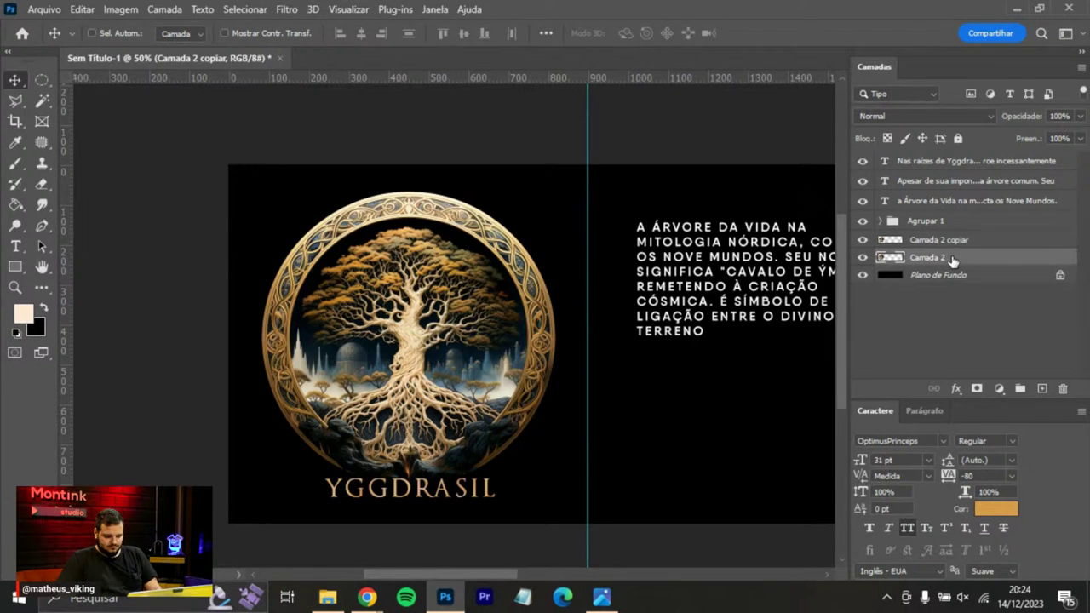
{"action": "key", "text": "ctrl+t"}
{"action": "left_click_drag", "start_coordinate": [556, 192], "coordinate": [740, 89]}
{"action": "key", "text": "Return"}
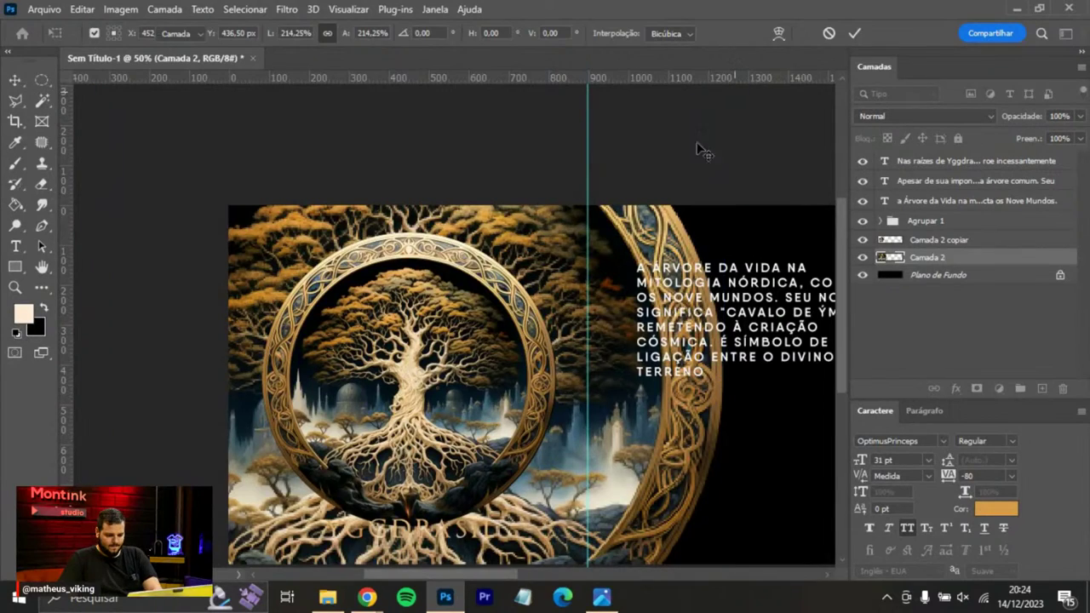
Set the enlarged background tree's opacity to 16% and delete its part extending past the cover's guide.
{"action": "scroll", "coordinate": [727, 118], "scroll_direction": "down", "scroll_amount": 3}
{"action": "mouse_move", "coordinate": [1022, 116]}
{"action": "left_mouse_down"}
{"action": "mouse_move", "coordinate": [1006, 121]}
{"action": "mouse_move", "coordinate": [1040, 123]}
{"action": "mouse_move", "coordinate": [1021, 122]}
{"action": "left_mouse_up"}
{"action": "left_click_drag", "start_coordinate": [47, 86], "coordinate": [81, 80]}
{"action": "left_click_drag", "start_coordinate": [730, 129], "coordinate": [550, 464]}
{"action": "scroll", "coordinate": [352, 301], "scroll_direction": "up", "scroll_amount": 6}
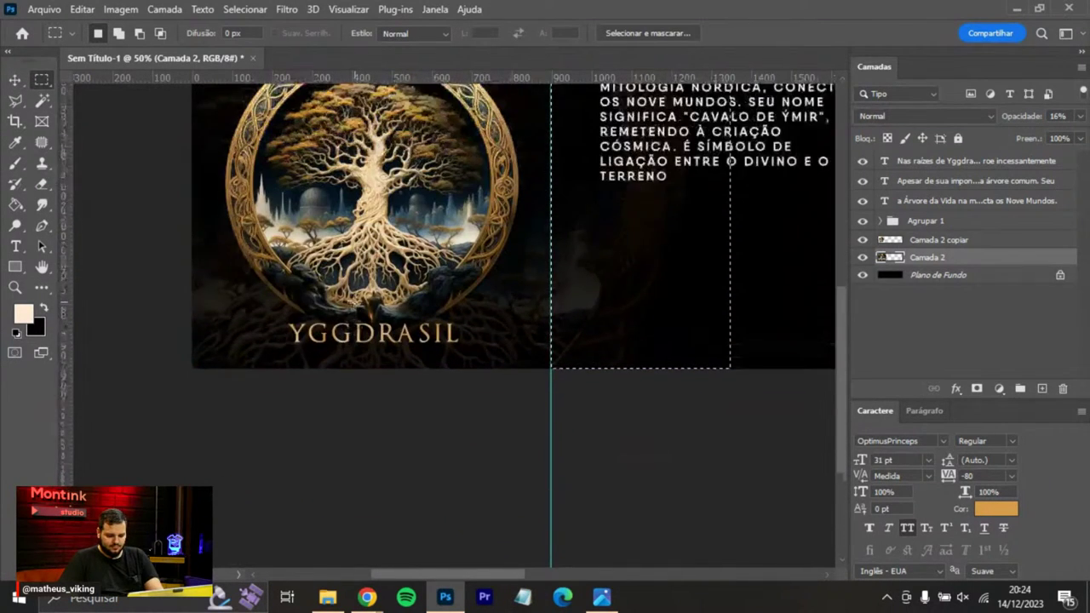
{"action": "left_click", "coordinate": [479, 209]}
{"action": "scroll", "coordinate": [479, 209], "scroll_direction": "down", "scroll_amount": 2}
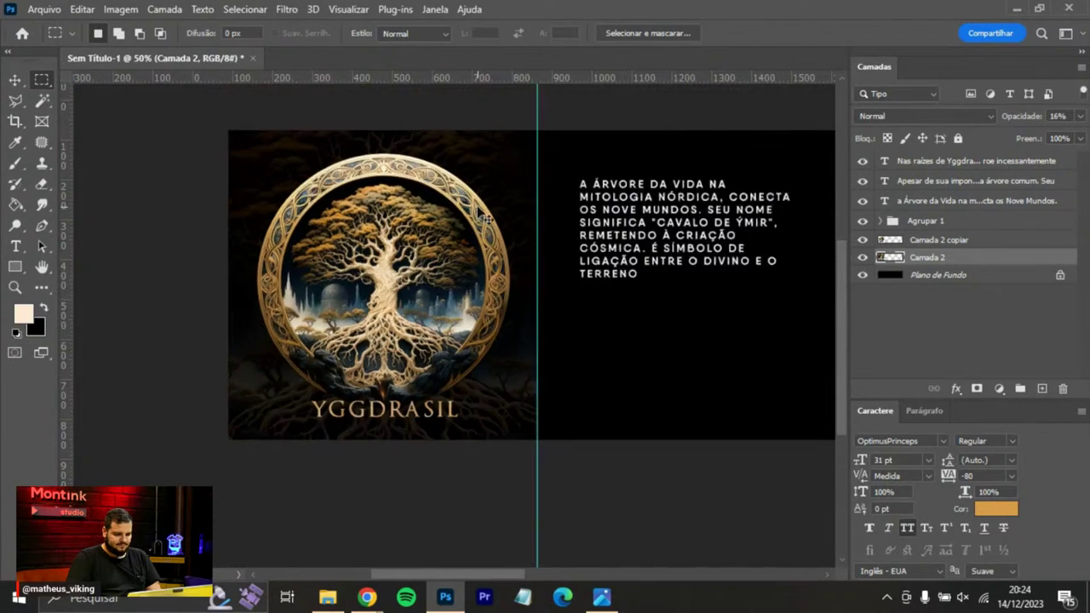
Add a new layer above the faded tree and set a brighter blue Brush colour based on the artwork's skyline.
{"action": "scroll", "coordinate": [480, 208], "scroll_direction": "up", "scroll_amount": 2}
{"action": "left_click", "coordinate": [967, 246]}
{"action": "left_click", "coordinate": [969, 258]}
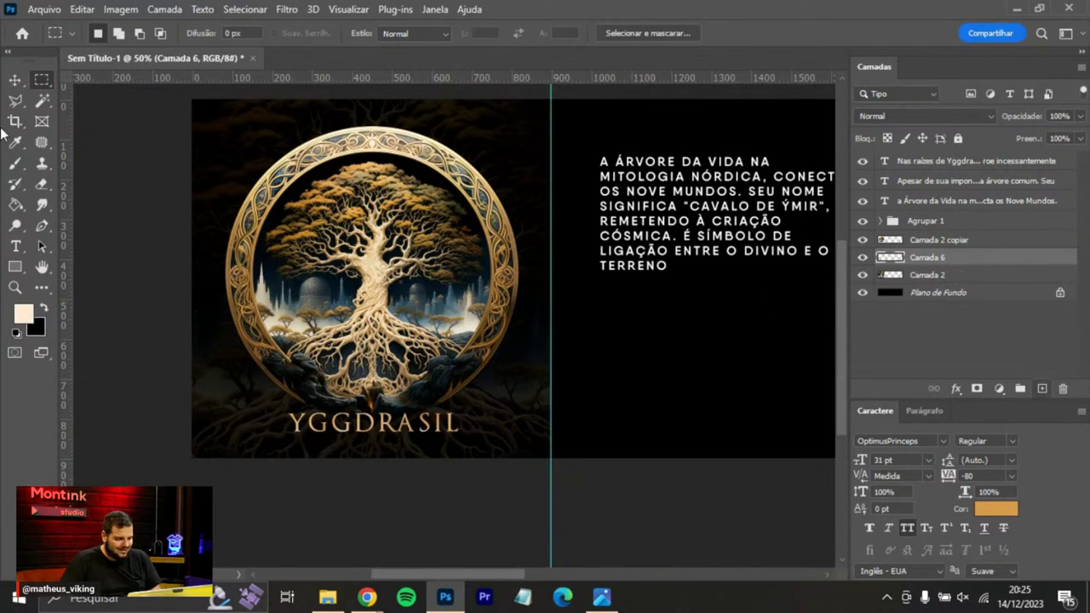
{"action": "left_click", "coordinate": [14, 164]}
{"action": "left_click", "coordinate": [451, 290], "text": "alt"}
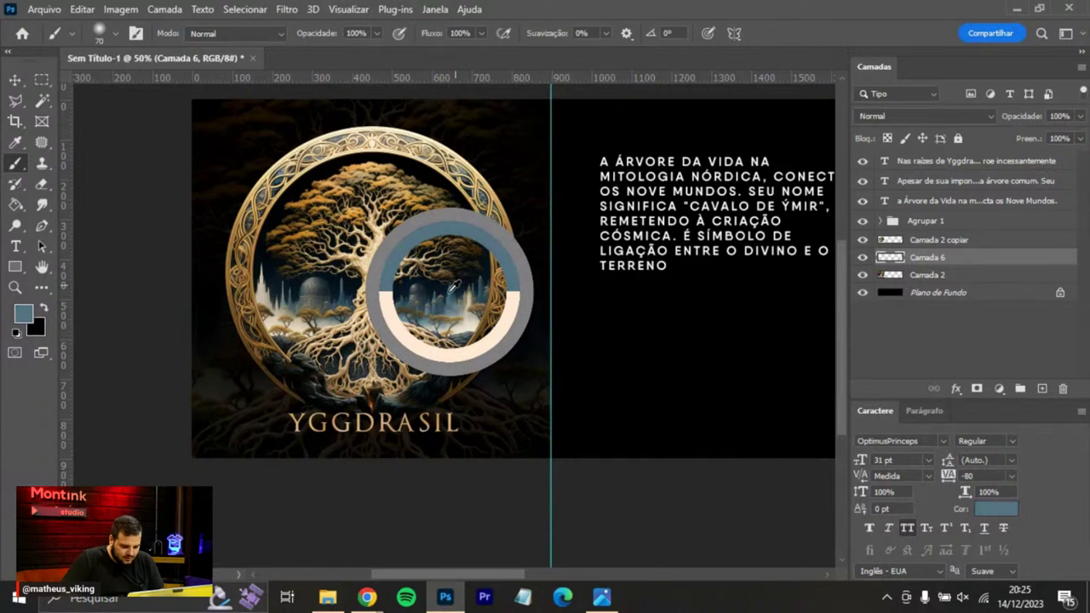
{"action": "scroll", "coordinate": [451, 289], "scroll_direction": "right", "scroll_amount": 3}
{"action": "left_click_drag", "start_coordinate": [399, 285], "coordinate": [374, 290]}
{"action": "scroll", "coordinate": [374, 289], "scroll_direction": "left", "scroll_amount": 3}
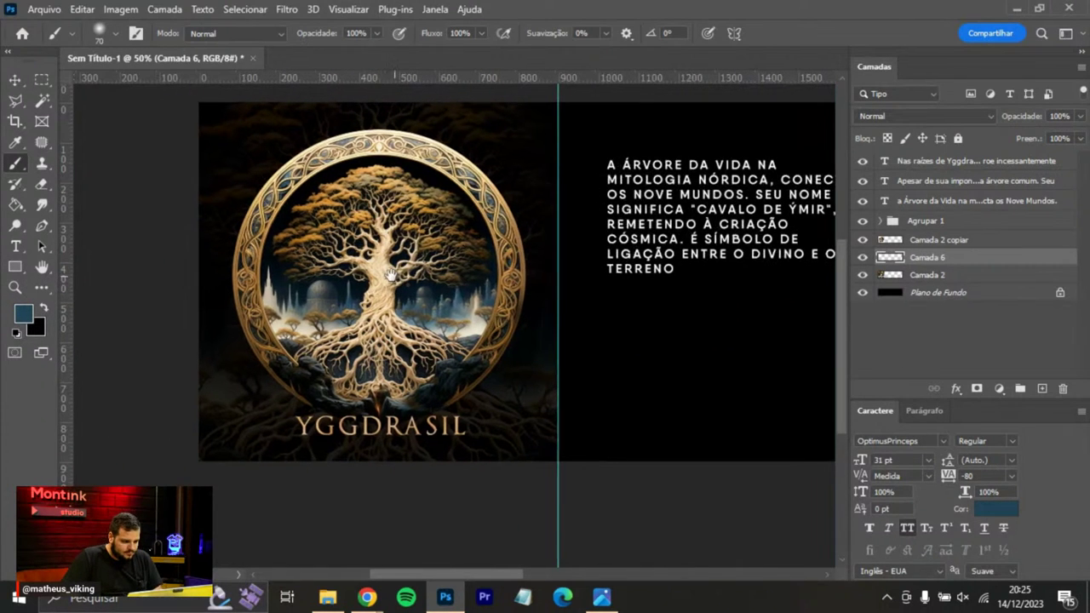
{"action": "left_click", "coordinate": [25, 315]}
{"action": "left_click_drag", "start_coordinate": [735, 318], "coordinate": [757, 259]}
{"action": "left_click", "coordinate": [1020, 177]}
Paint a soft blue glow behind the ring with an 800 px brush and set its layer opacity to 40%.
{"action": "key", "text": "bracketright"}
{"action": "key", "text": "bracketright"}
{"action": "key", "text": "bracketright"}
{"action": "key", "text": "bracketright"}
{"action": "key", "text": "bracketright"}
{"action": "key", "text": "bracketright"}
{"action": "key", "text": "bracketright"}
{"action": "key", "text": "bracketright"}
{"action": "key", "text": "bracketright"}
{"action": "key", "text": "bracketright"}
{"action": "key", "text": "bracketright"}
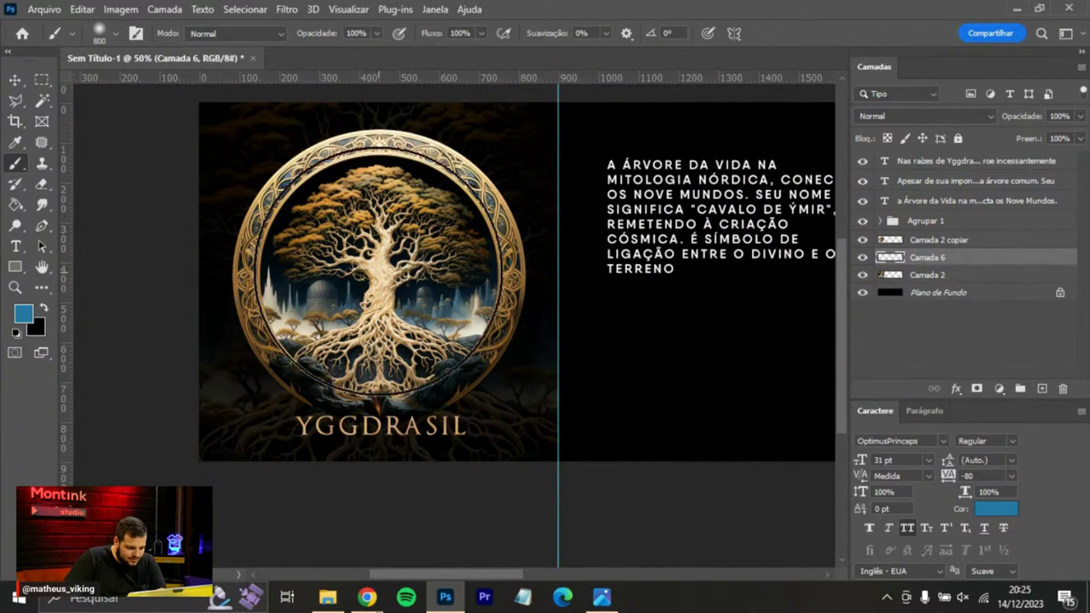
{"action": "left_click", "coordinate": [379, 277]}
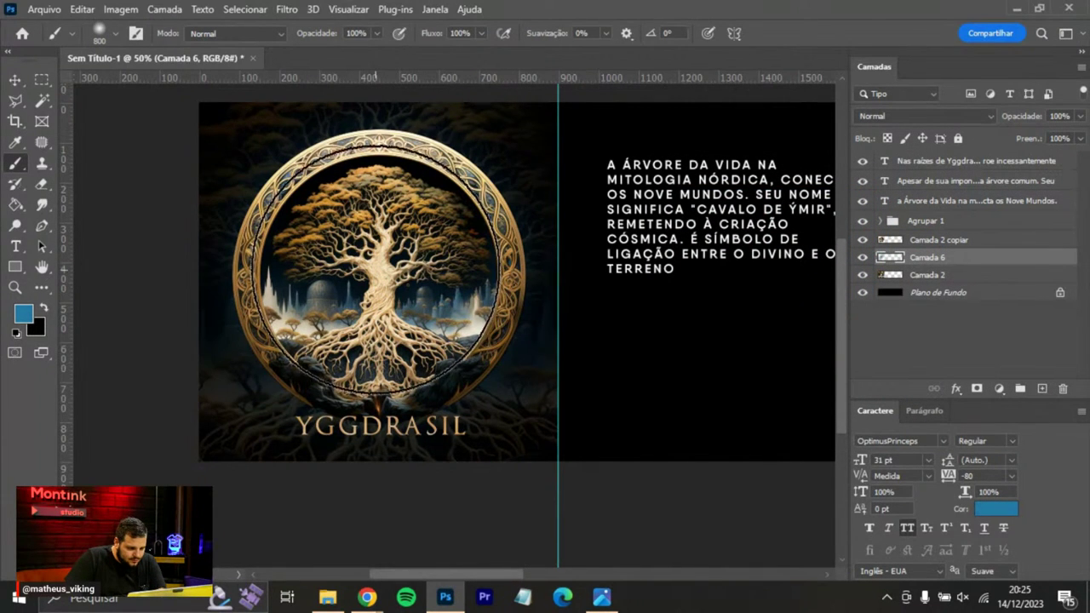
{"action": "left_click_drag", "start_coordinate": [1039, 118], "coordinate": [1020, 120]}
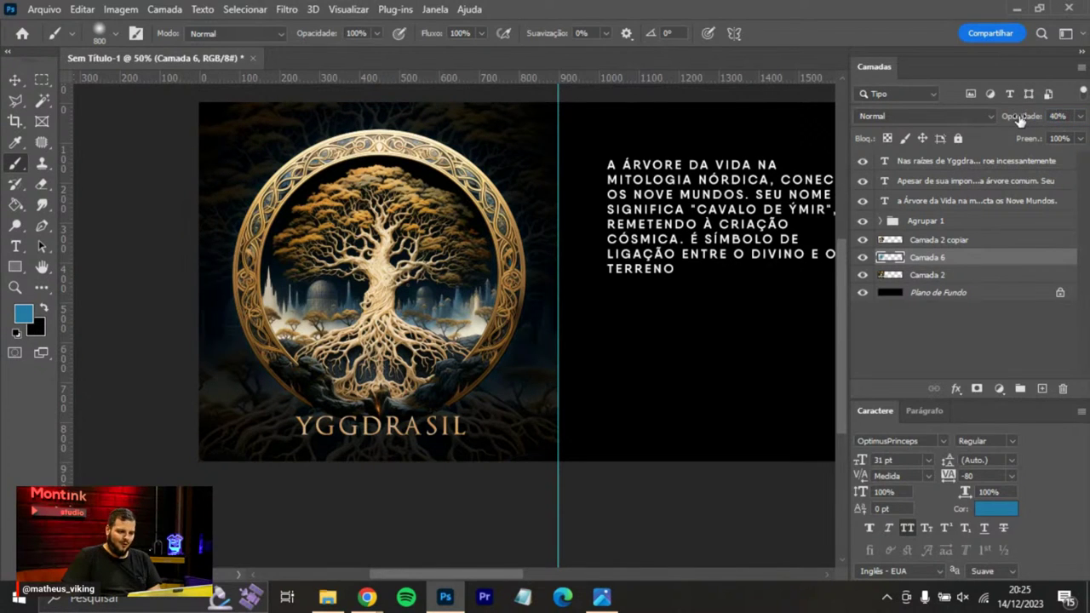
{"action": "left_click", "coordinate": [16, 79]}
Save the document as Yggdrasil in Photoshop format in the Área de Trabalho folder.
{"action": "left_click_drag", "start_coordinate": [500, 277], "coordinate": [504, 292]}
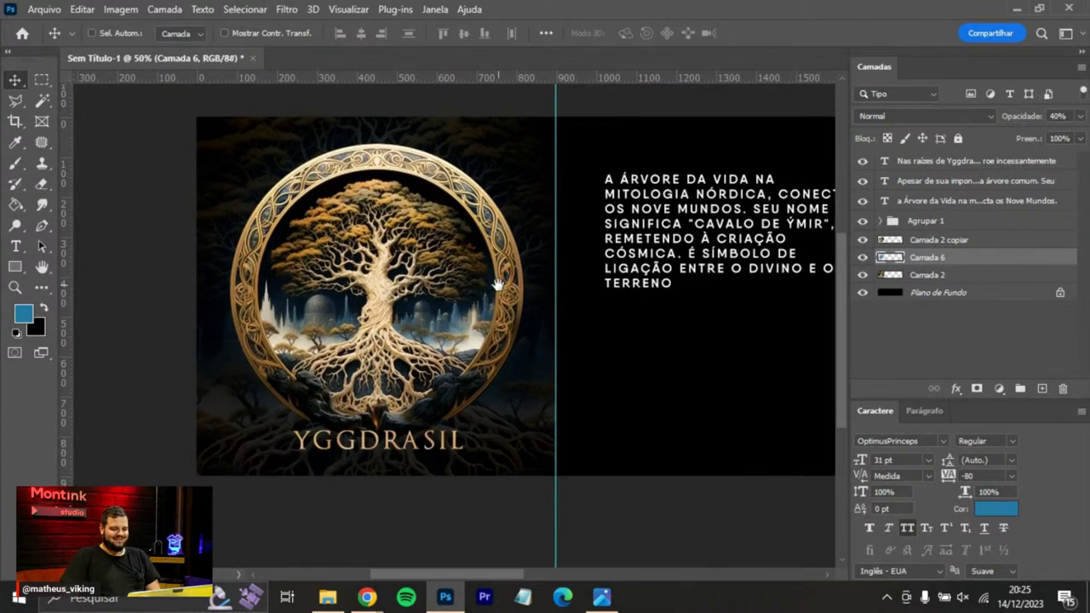
{"action": "scroll", "coordinate": [505, 294], "scroll_direction": "down", "scroll_amount": 1}
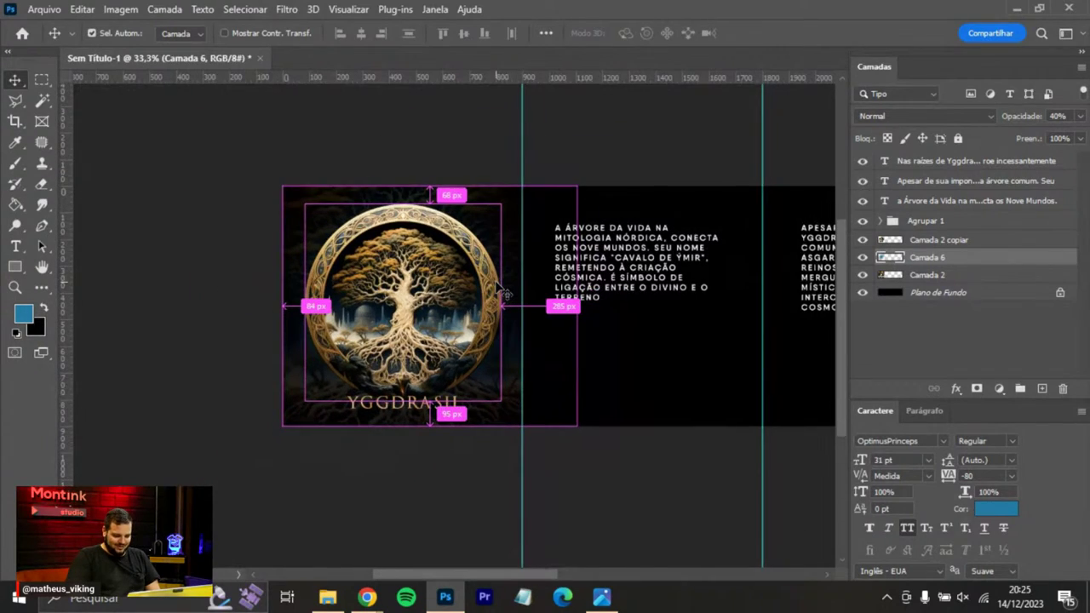
{"action": "scroll", "coordinate": [506, 294], "scroll_direction": "up", "scroll_amount": 1}
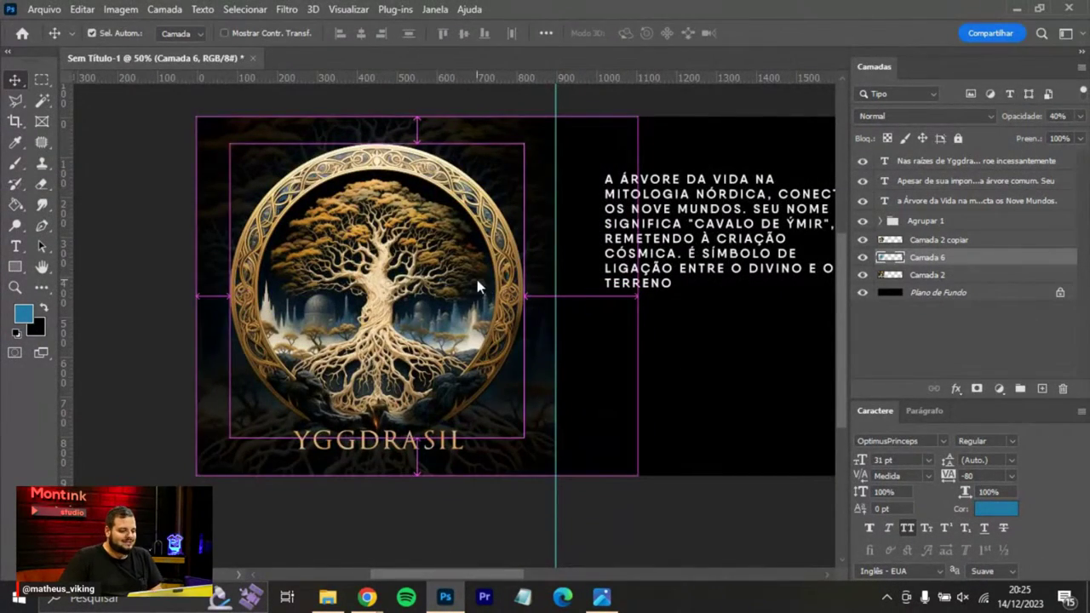
{"action": "key", "text": "ctrl+s"}
{"action": "left_click", "coordinate": [54, 138]}
{"action": "left_click", "coordinate": [61, 120]}
{"action": "left_click", "coordinate": [203, 372]}
{"action": "type", "text": "Yggdrasil"}
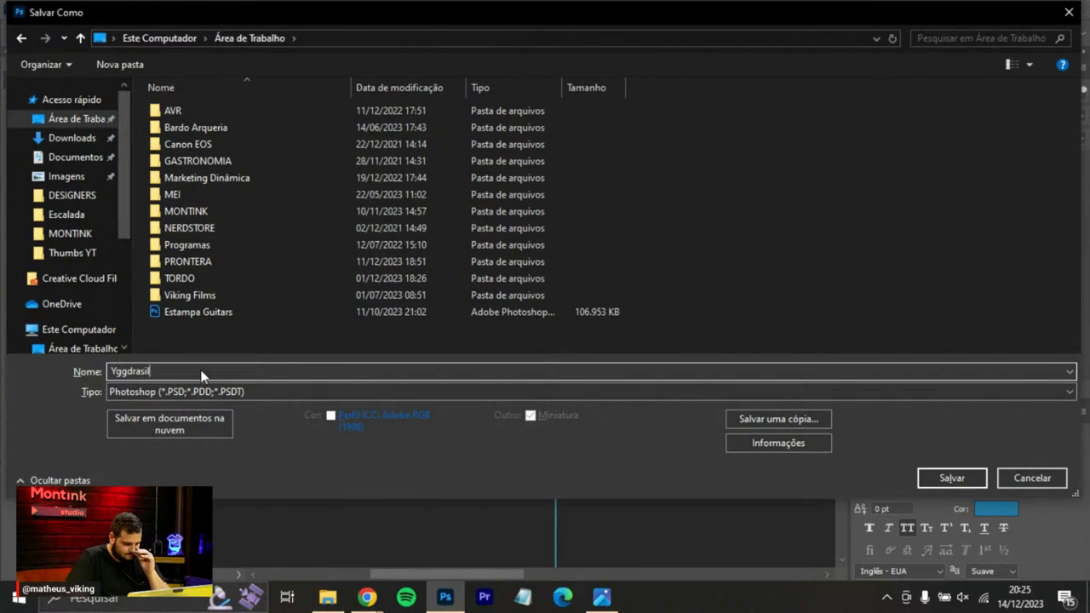
{"action": "key", "text": "Return"}
{"action": "key", "text": "Return"}
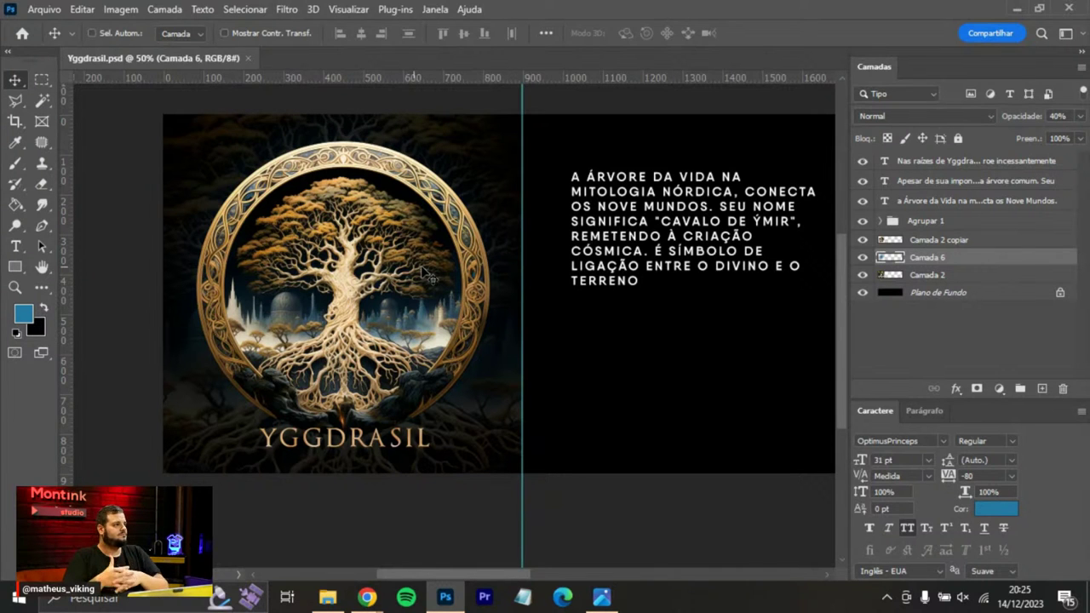
Change the font of the second panel's text, starting "A Árvore da Vida", to Times New Roman Regular.
{"action": "scroll", "coordinate": [496, 275], "scroll_direction": "right", "scroll_amount": 5}
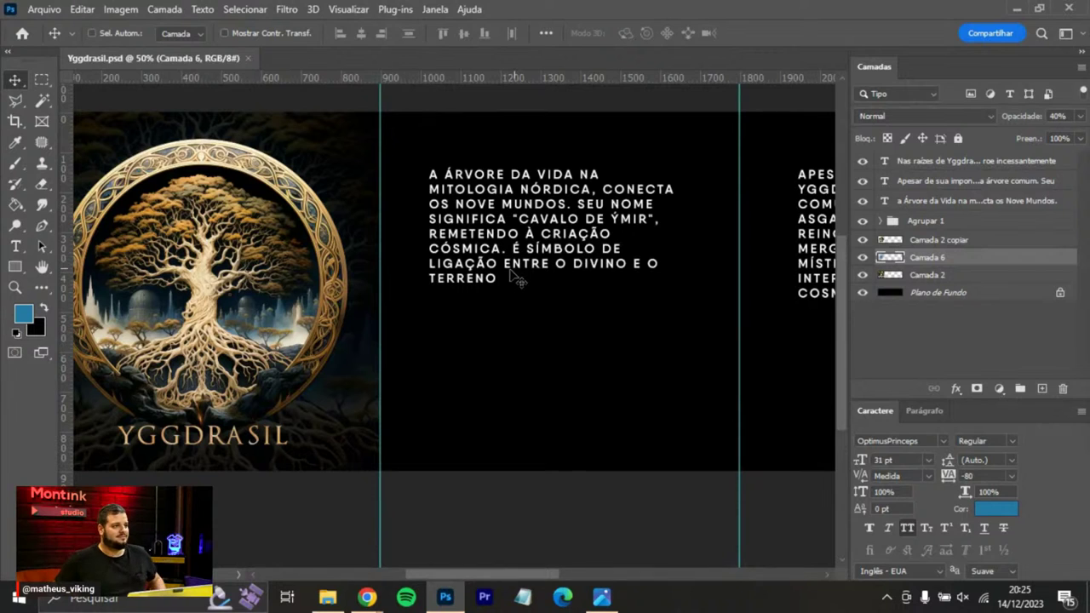
{"action": "left_click_drag", "start_coordinate": [494, 280], "coordinate": [536, 273]}
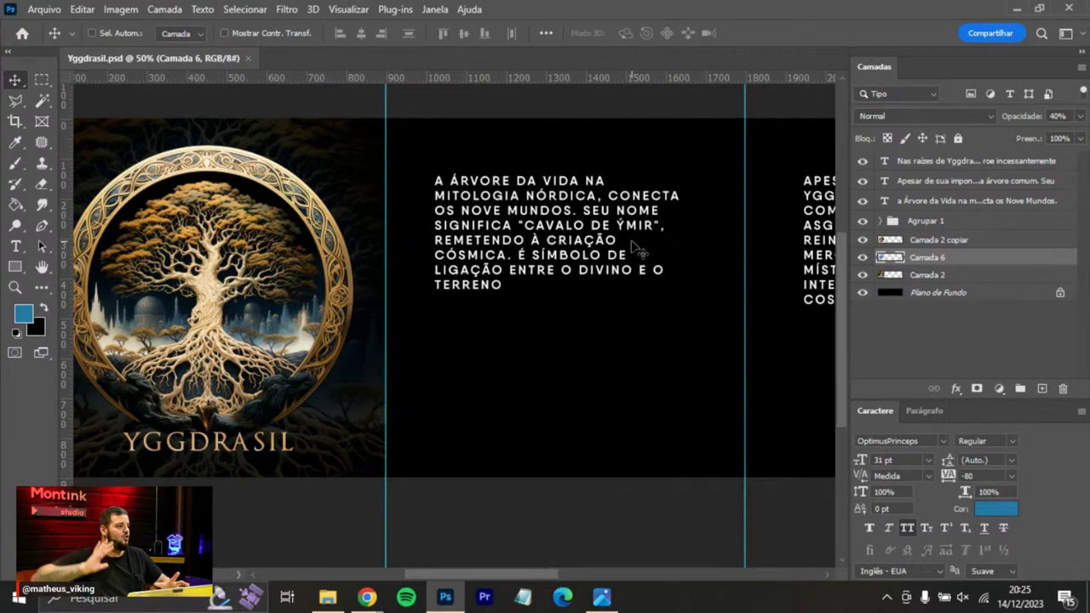
{"action": "left_click_drag", "start_coordinate": [274, 255], "coordinate": [304, 236]}
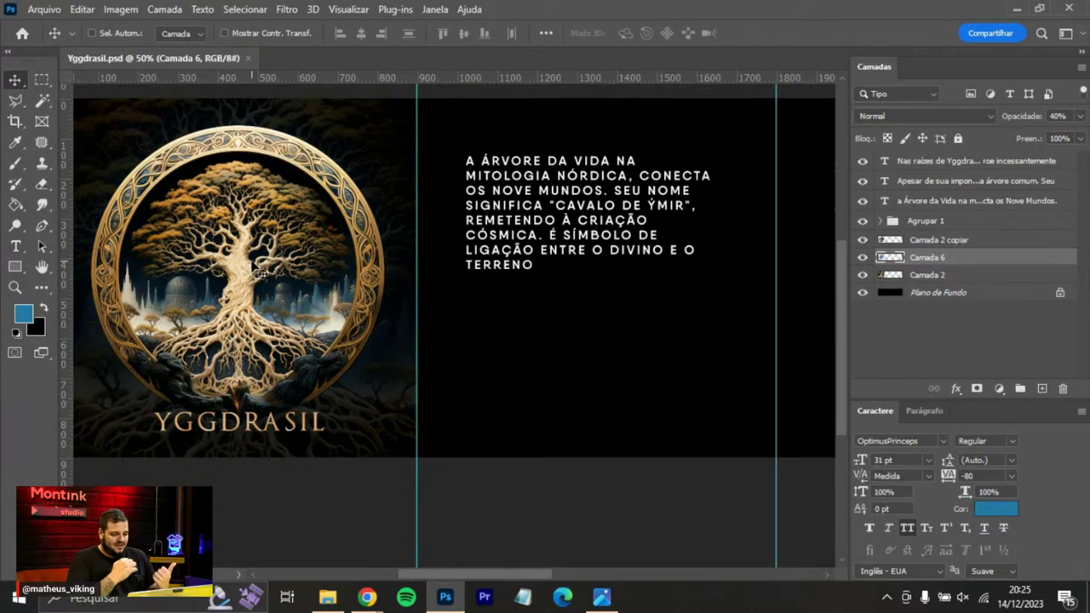
{"action": "left_click", "coordinate": [572, 174], "text": "ctrl"}
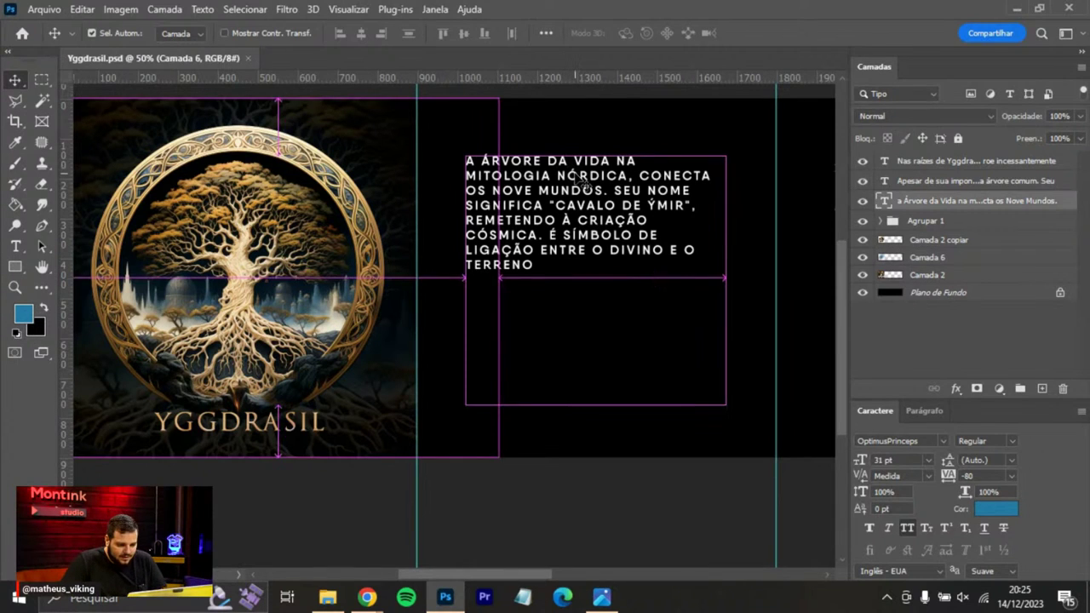
{"action": "left_click", "coordinate": [930, 438]}
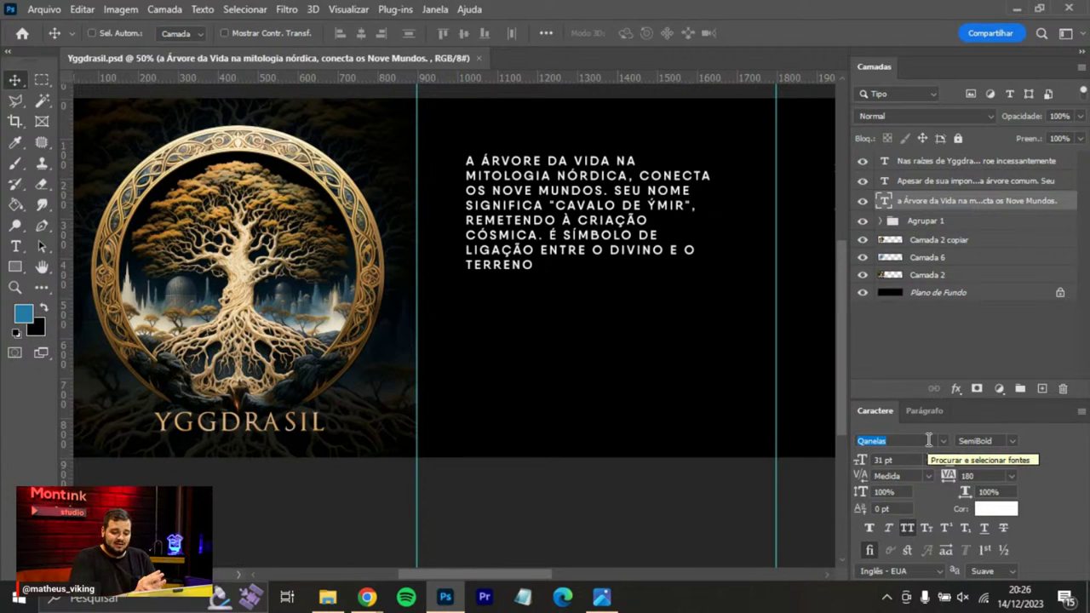
{"action": "type", "text": "time"}
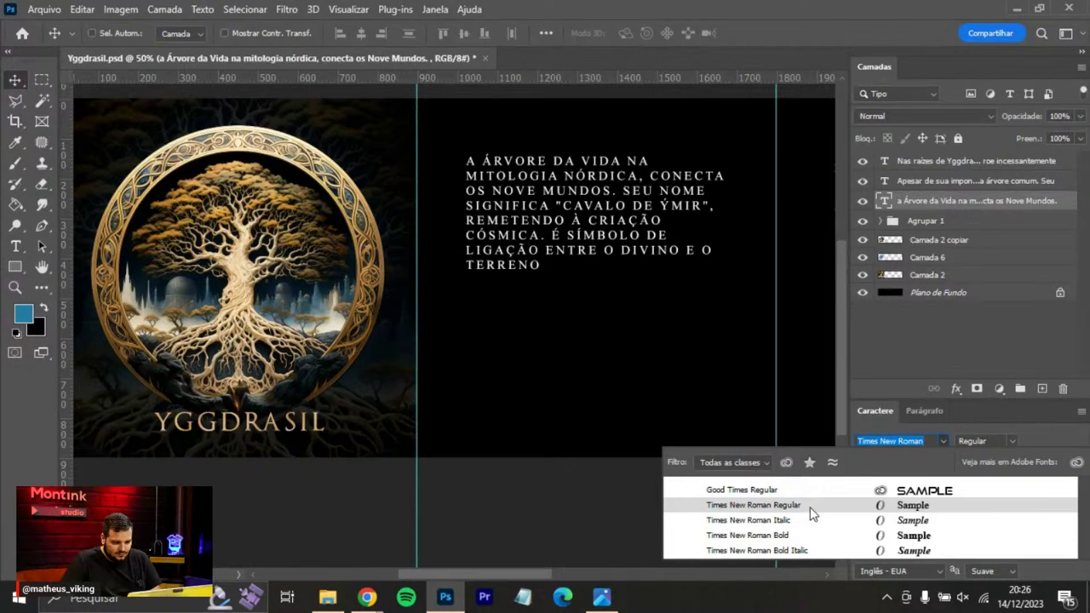
{"action": "left_click", "coordinate": [810, 512]}
Move the Árvore da Vida text block slightly up and left and set its tracking to 60.
{"action": "left_click_drag", "start_coordinate": [617, 213], "coordinate": [600, 186]}
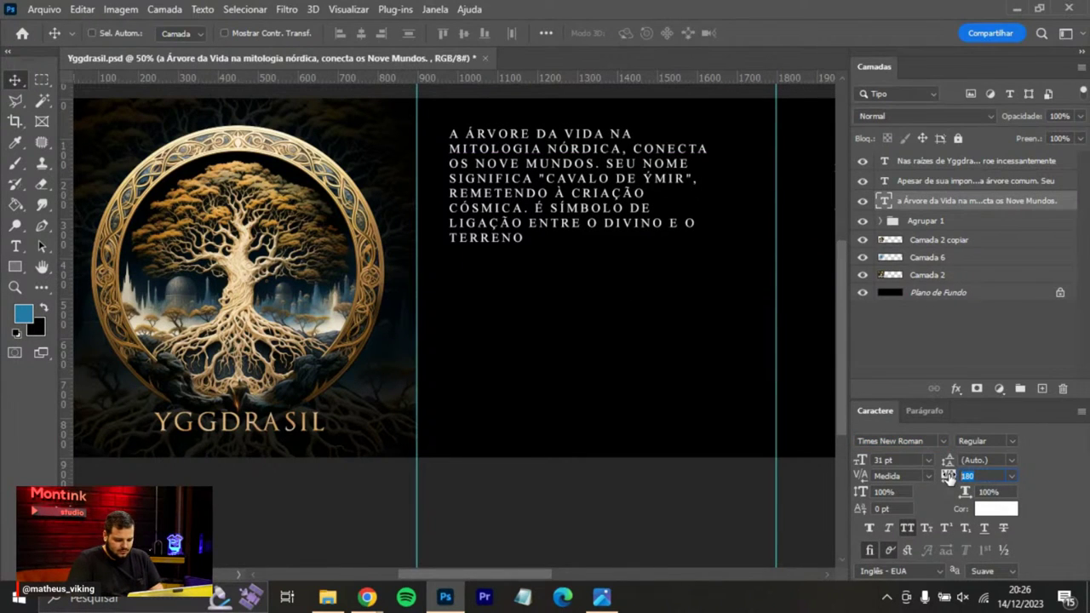
{"action": "key", "text": "Return"}
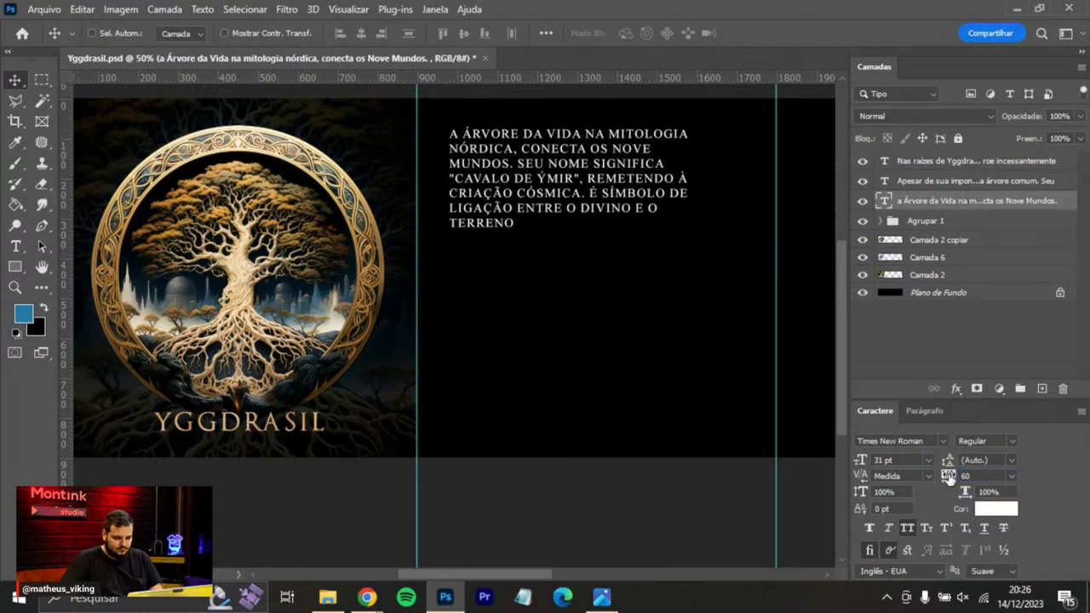
{"action": "left_click_drag", "start_coordinate": [637, 207], "coordinate": [601, 243]}
Try justifying the whole Árvore da Vida paragraph with its last line aligned left.
{"action": "key", "text": "t"}
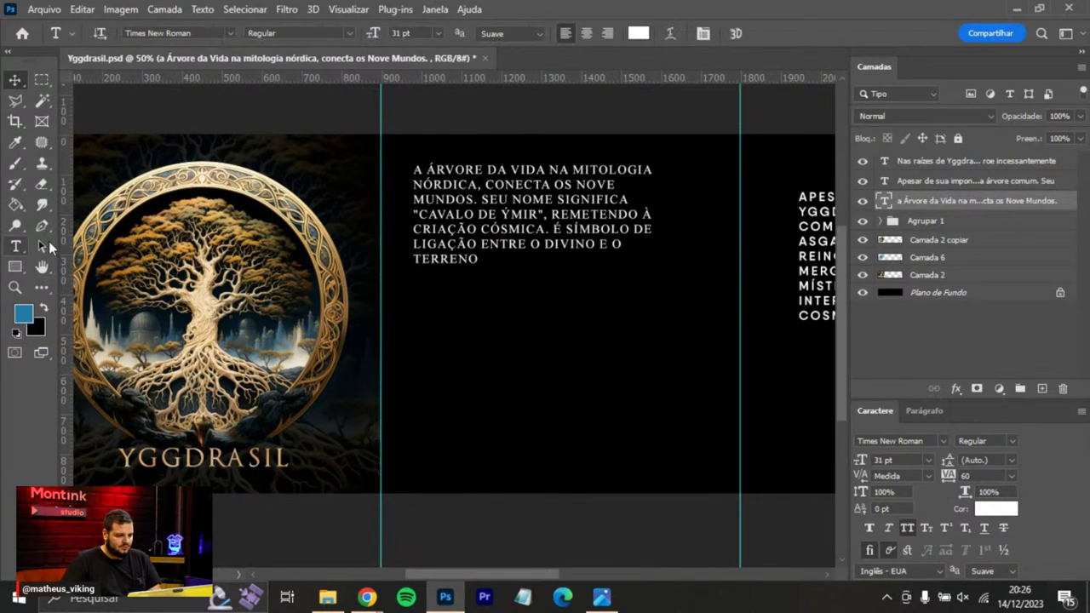
{"action": "left_click", "coordinate": [447, 213]}
{"action": "key", "text": "ctrl+a"}
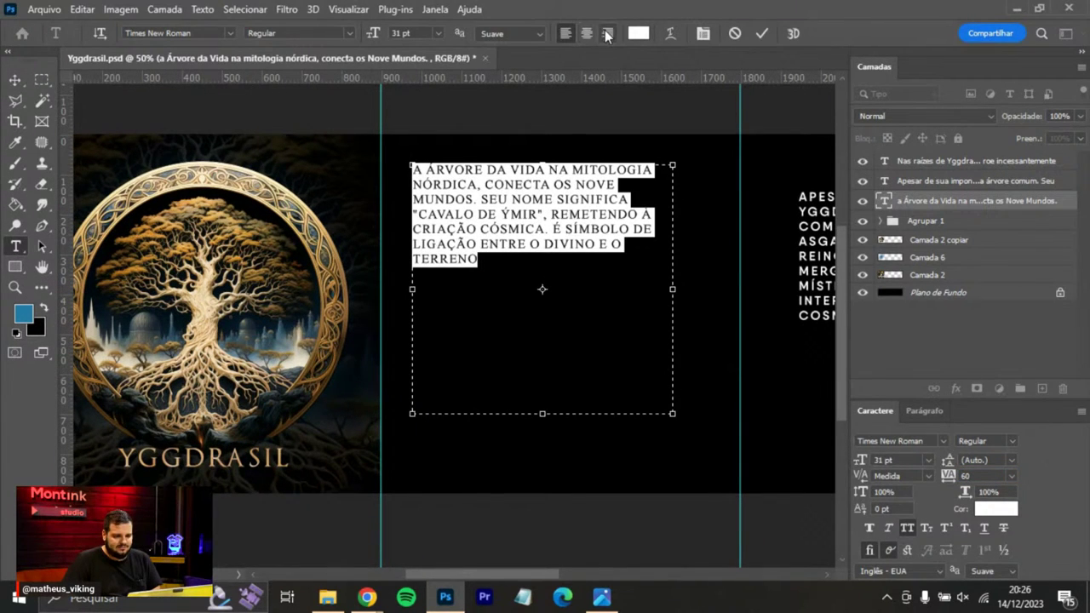
{"action": "left_click", "coordinate": [940, 416]}
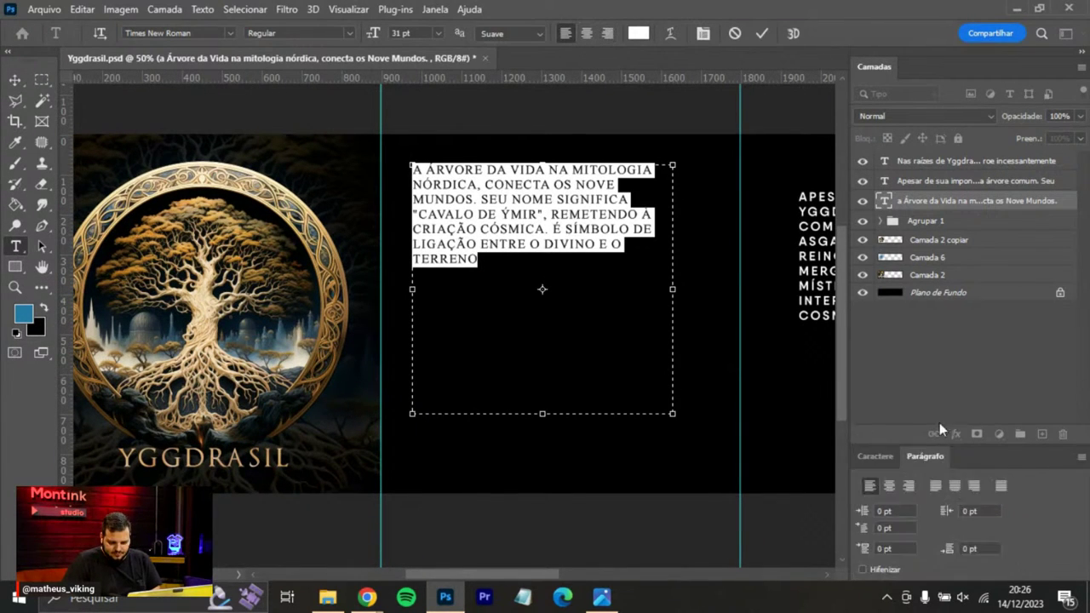
{"action": "left_click", "coordinate": [937, 488]}
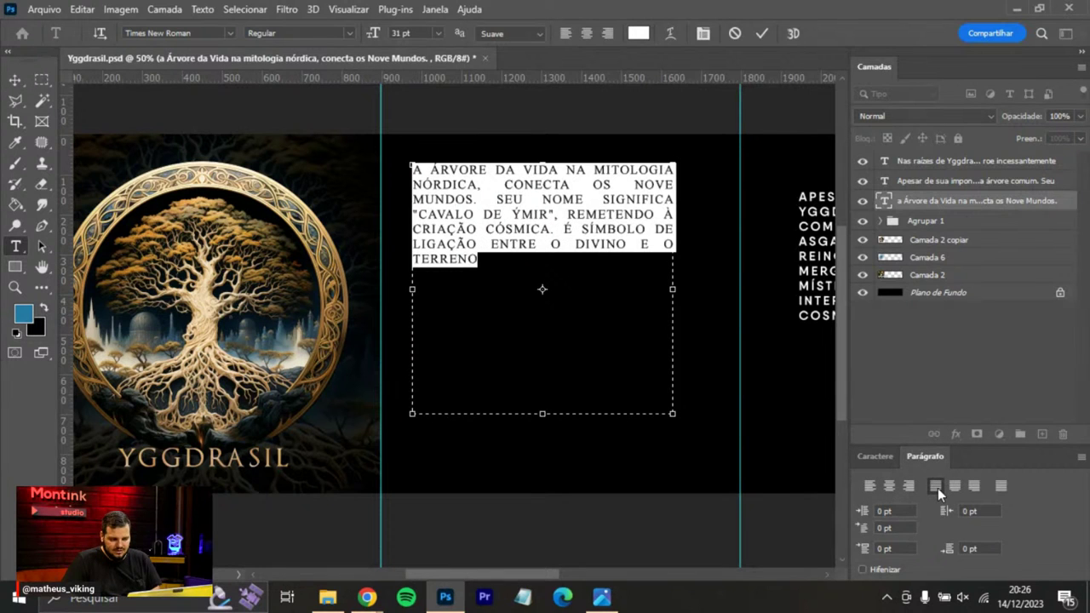
Narrow the Árvore da Vida text box slightly with left-aligned text and move the block slightly down.
{"action": "mouse_move", "coordinate": [673, 290]}
{"action": "left_mouse_down"}
{"action": "mouse_move", "coordinate": [545, 290]}
{"action": "mouse_move", "coordinate": [668, 282]}
{"action": "mouse_move", "coordinate": [636, 291]}
{"action": "mouse_move", "coordinate": [654, 290]}
{"action": "left_mouse_up"}
{"action": "left_click", "coordinate": [870, 486]}
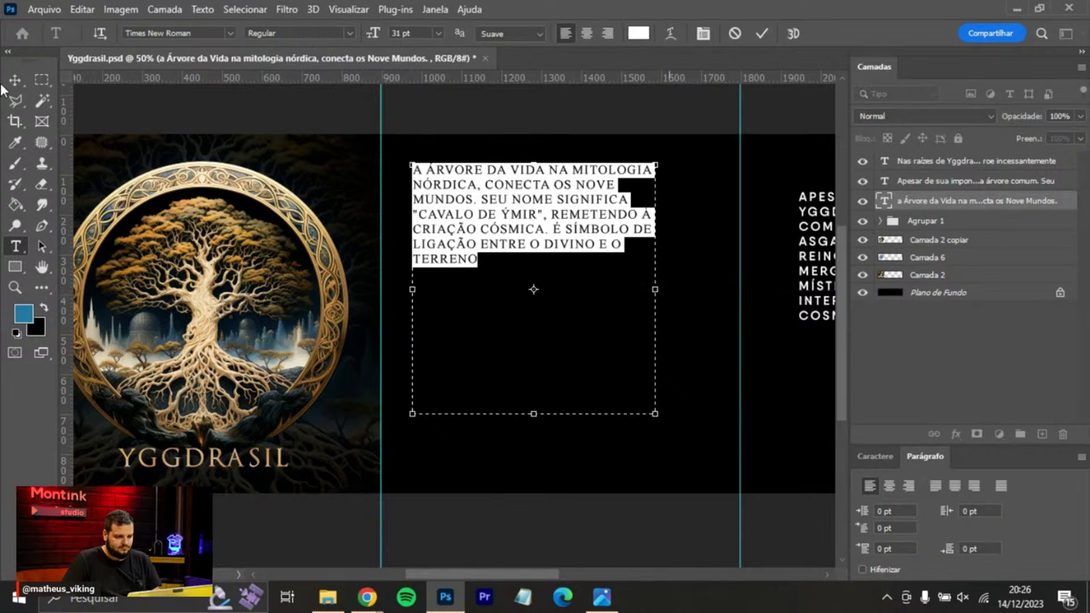
{"action": "left_click", "coordinate": [12, 83]}
{"action": "left_click_drag", "start_coordinate": [579, 193], "coordinate": [580, 200]}
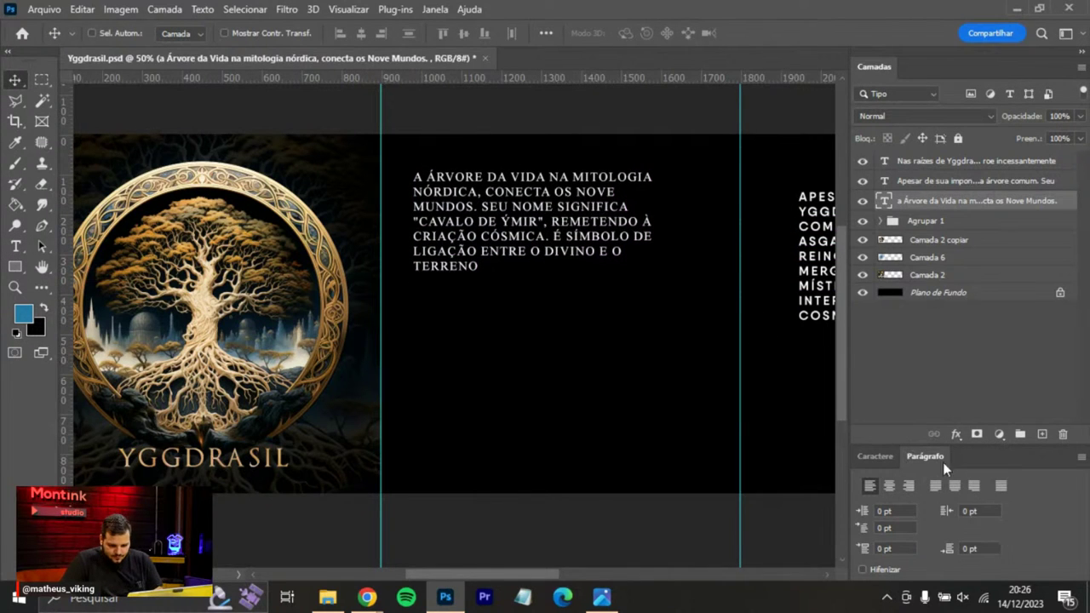
Set the Árvore da Vida text colour to pale gold #ffe89b.
{"action": "left_click", "coordinate": [882, 457]}
{"action": "left_click", "coordinate": [997, 509]}
{"action": "left_click", "coordinate": [311, 211]}
{"action": "left_click", "coordinate": [317, 207]}
{"action": "mouse_move", "coordinate": [720, 194]}
{"action": "left_mouse_down"}
{"action": "mouse_move", "coordinate": [731, 185]}
{"action": "mouse_move", "coordinate": [717, 181]}
{"action": "mouse_move", "coordinate": [728, 191]}
{"action": "left_mouse_up"}
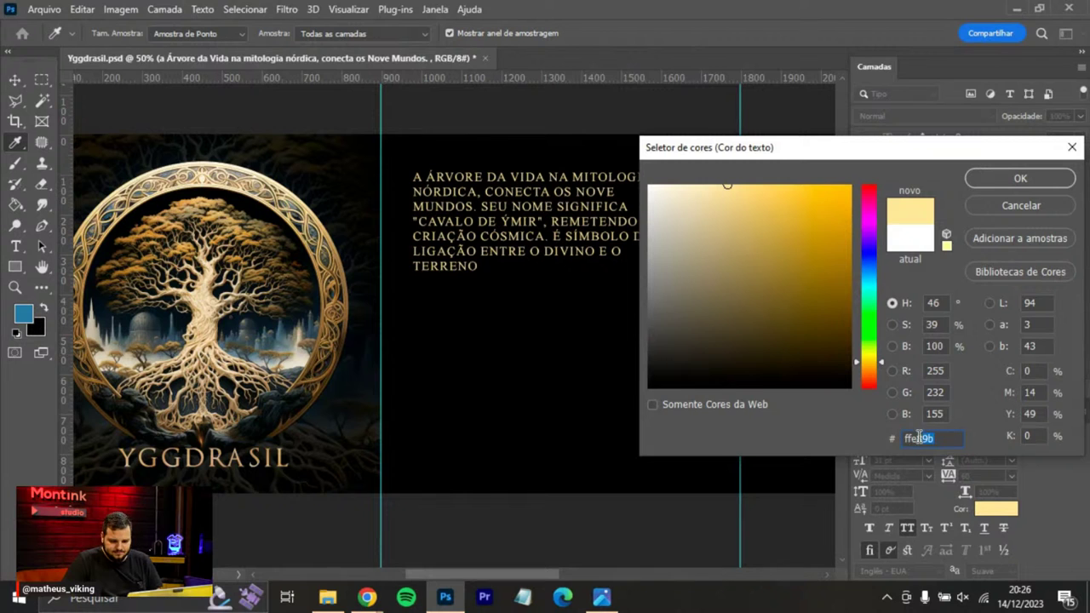
{"action": "left_click", "coordinate": [1018, 179]}
Set the whole "Apesar de sua imponência" paragraph in Times New Roman Regular with tracking 100.
{"action": "scroll", "coordinate": [256, 145], "scroll_direction": "right", "scroll_amount": 5}
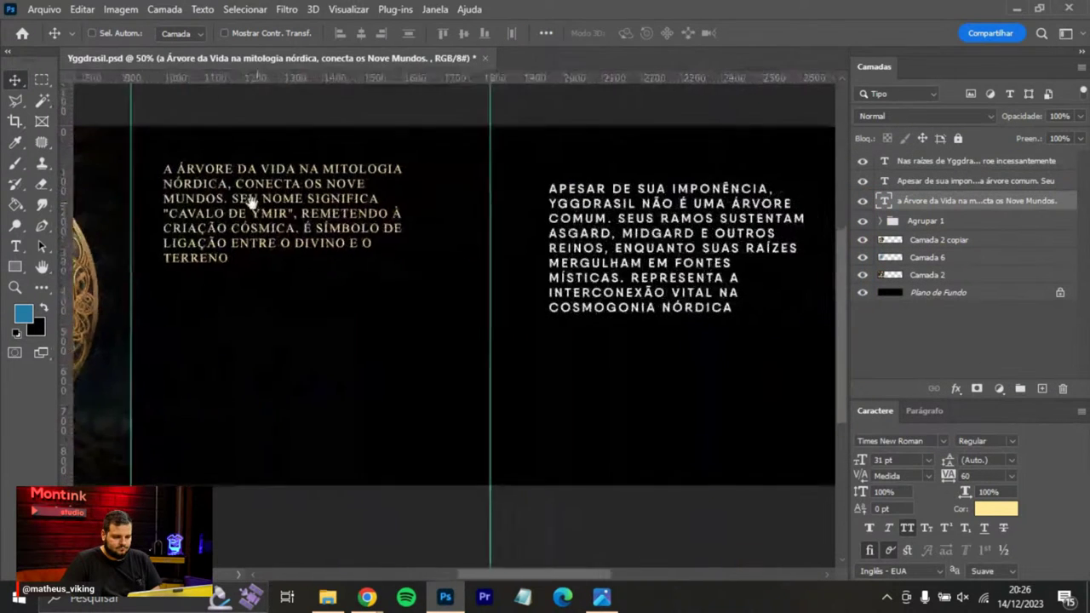
{"action": "left_click", "coordinate": [15, 246]}
{"action": "left_click", "coordinate": [631, 246]}
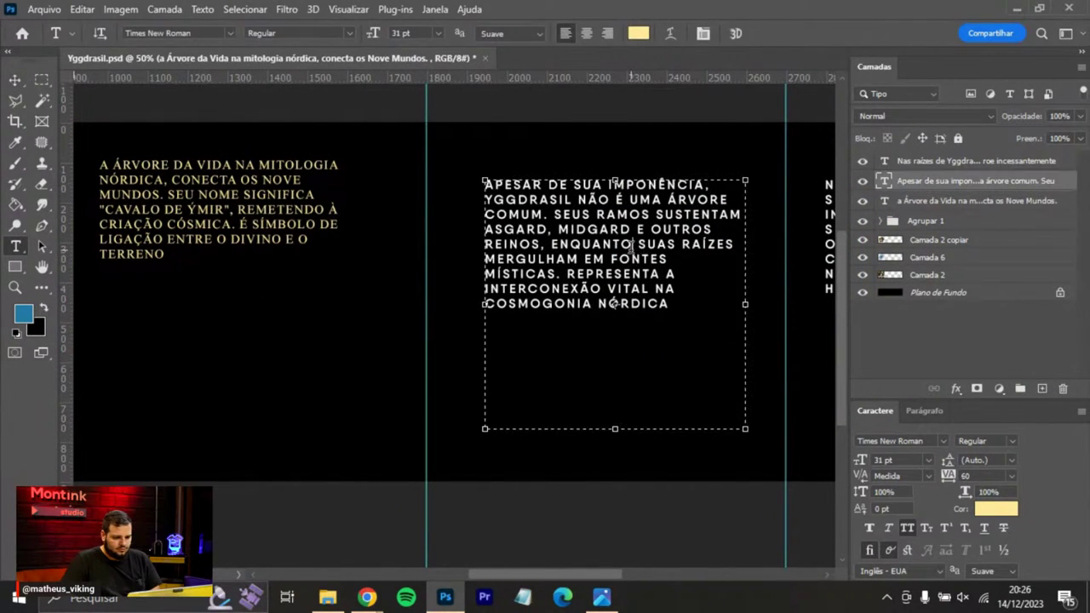
{"action": "key", "text": "ctrl+a"}
{"action": "left_click", "coordinate": [889, 441]}
{"action": "type", "text": "Times"}
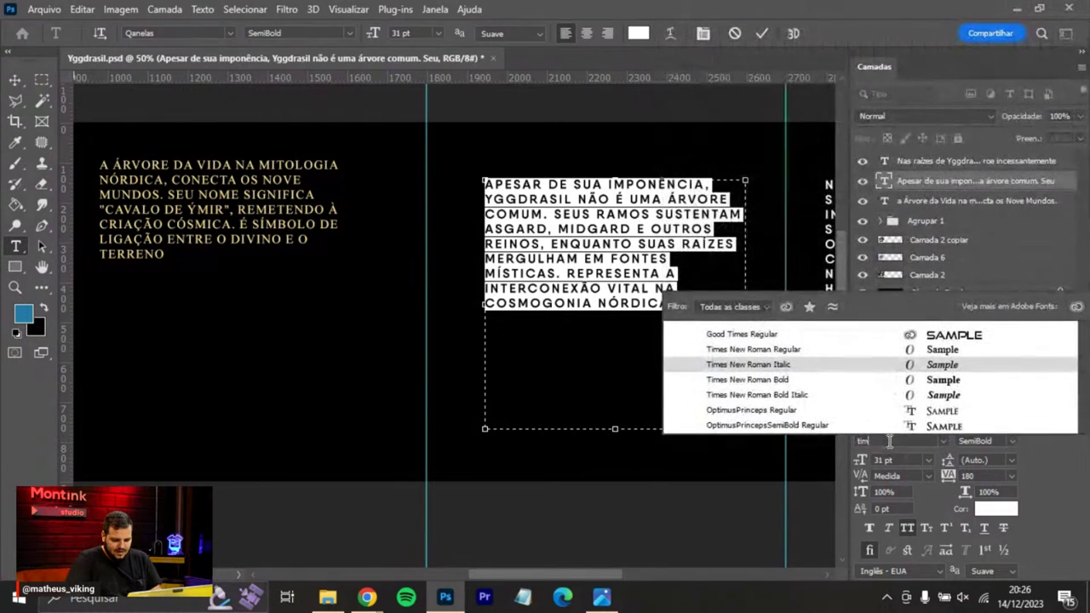
{"action": "left_click", "coordinate": [805, 350]}
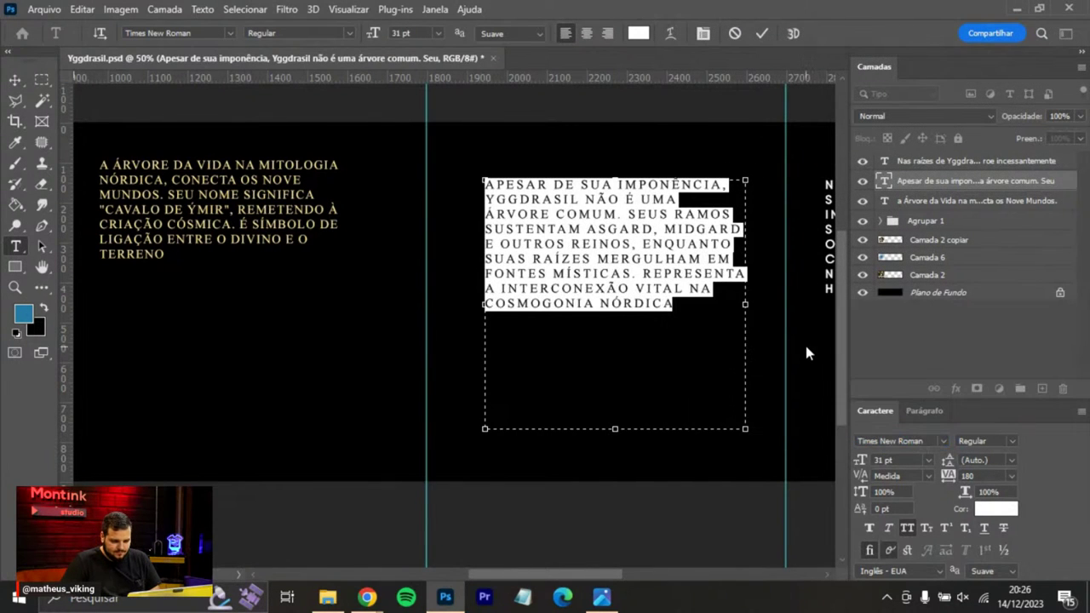
{"action": "double_click", "coordinate": [985, 475]}
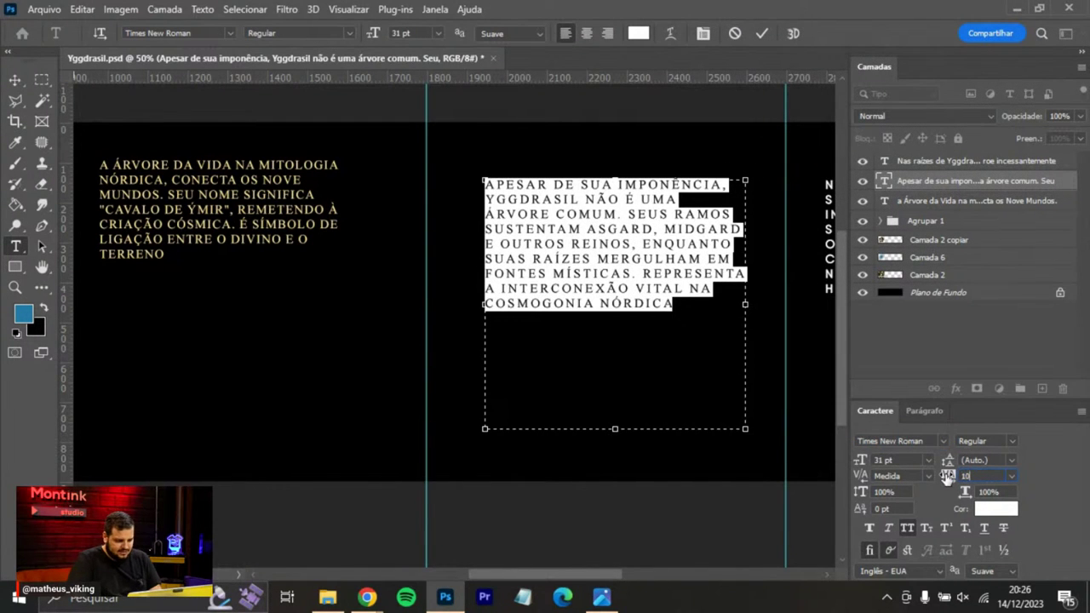
{"action": "key", "text": "Return"}
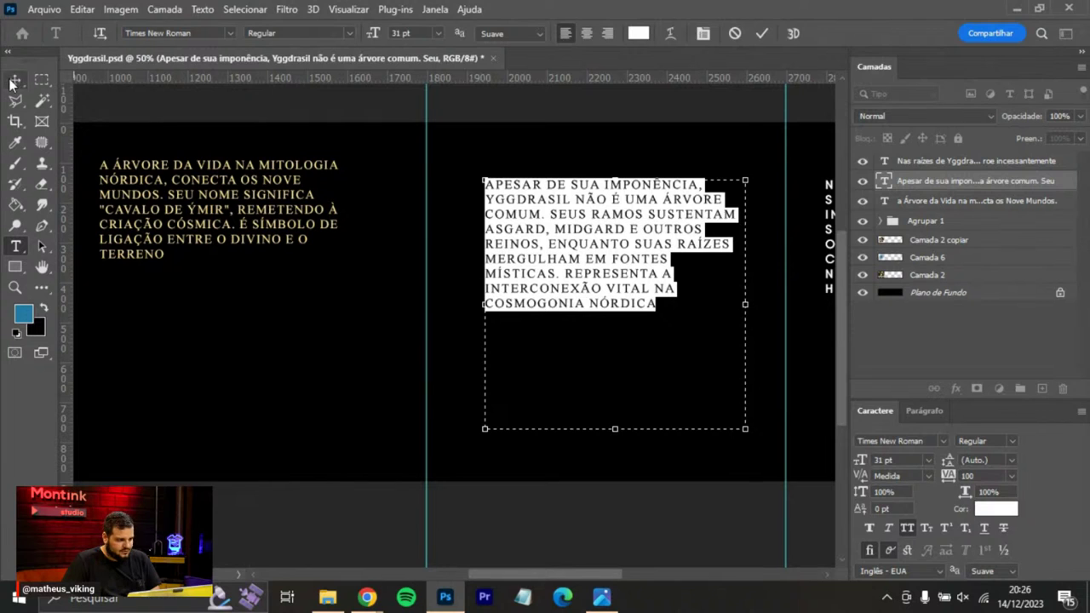
Right-align the "Apesar de sua imponência" paragraph and move it to the lower right of its carousel panel.
{"action": "left_click", "coordinate": [606, 33]}
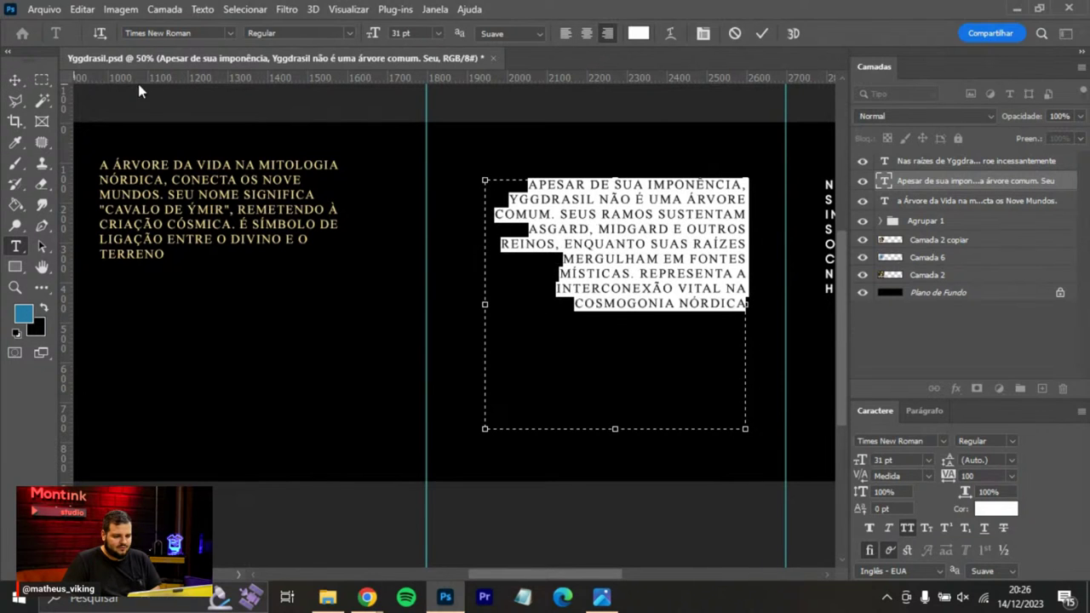
{"action": "left_click", "coordinate": [19, 82]}
{"action": "left_click_drag", "start_coordinate": [712, 229], "coordinate": [719, 372]}
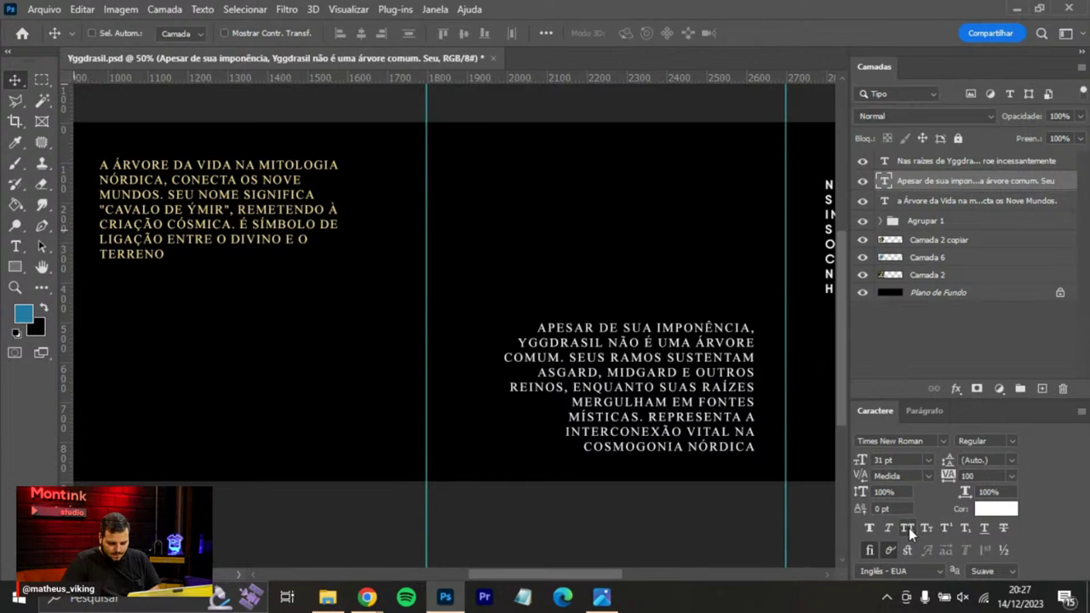
Set the "Apesar de sua imponência" text colour to pale gold #ffe89b.
{"action": "left_click", "coordinate": [907, 528]}
{"action": "left_click", "coordinate": [908, 528]}
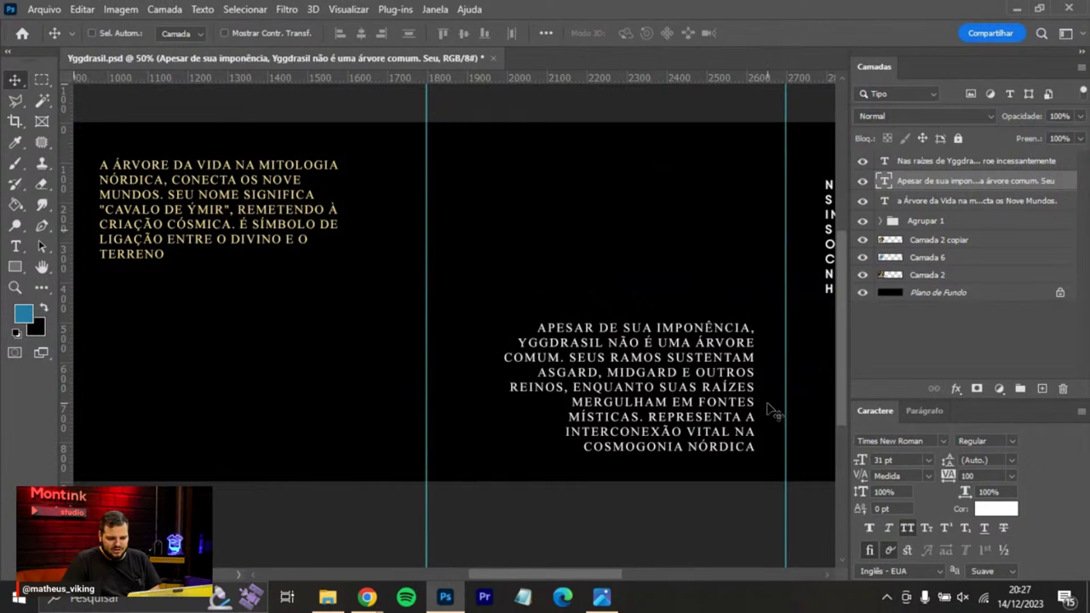
{"action": "left_click", "coordinate": [994, 509]}
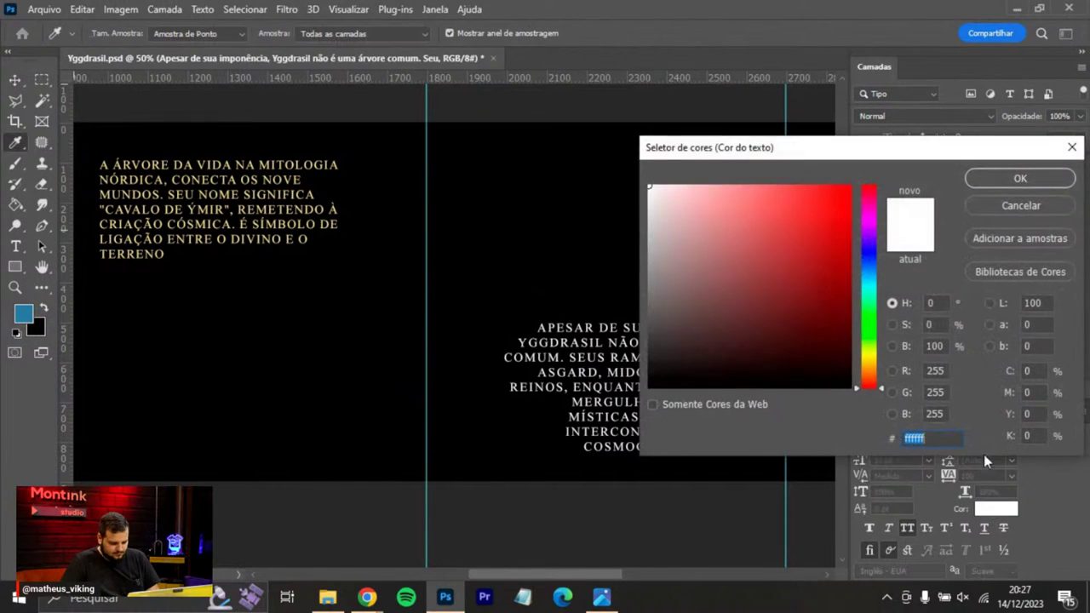
{"action": "type", "text": "ffe89b"}
{"action": "left_click", "coordinate": [1020, 181]}
Add a full stop at the end of the Árvore da Vida paragraph and of the "Apesar de sua imponência" paragraph.
{"action": "key", "text": "t"}
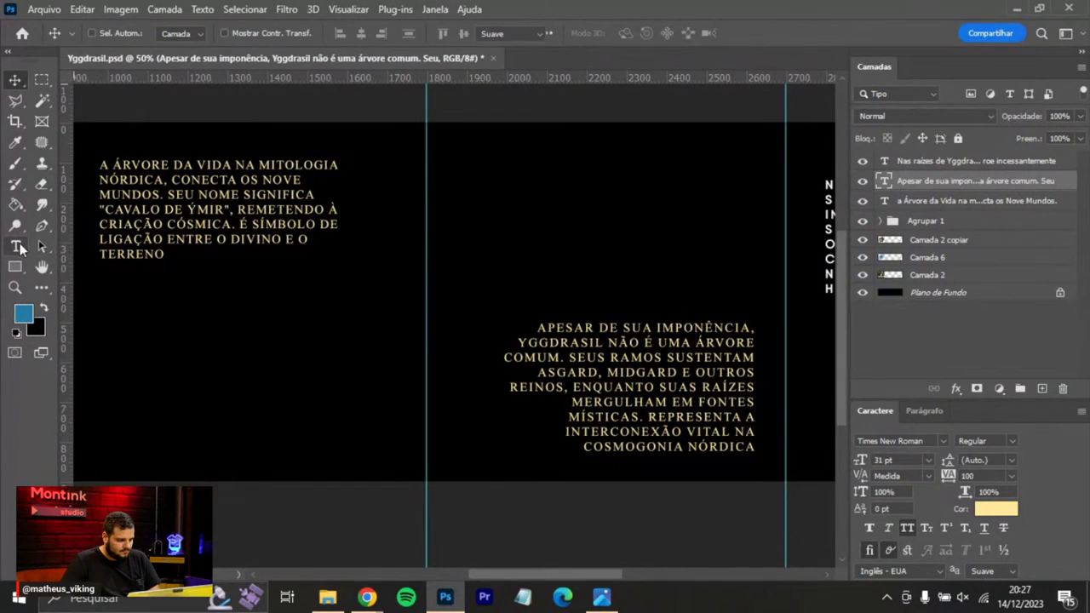
{"action": "left_click", "coordinate": [160, 247]}
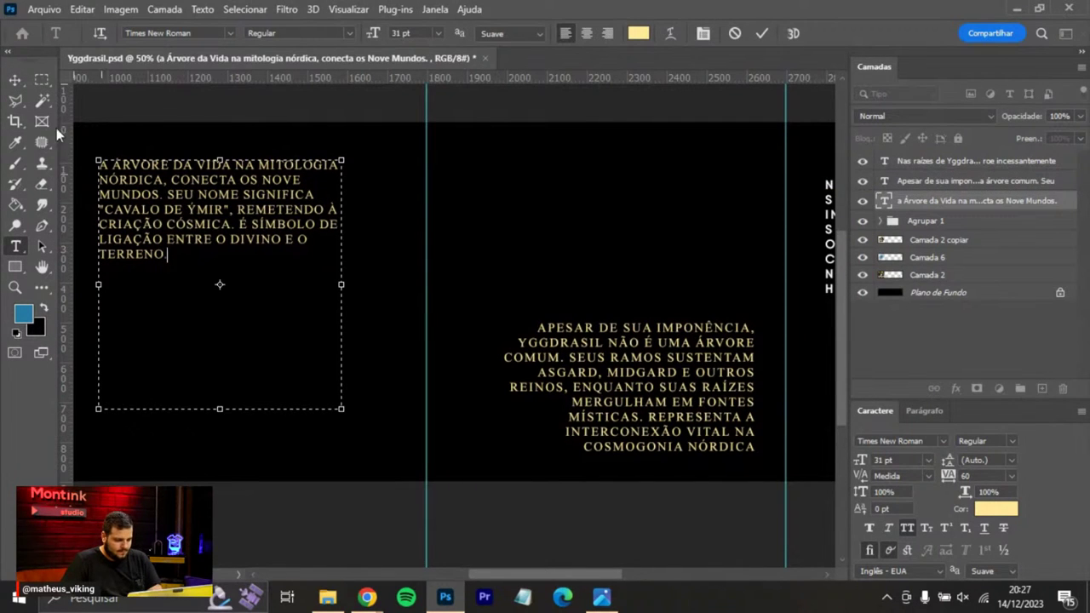
{"action": "left_click", "coordinate": [16, 79]}
{"action": "left_click", "coordinate": [15, 246]}
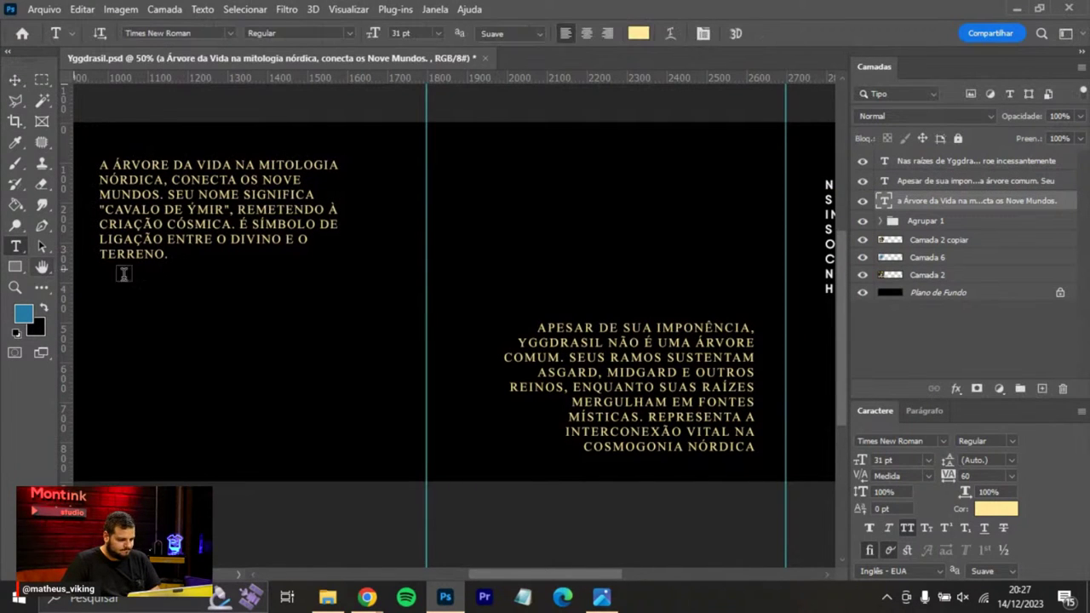
{"action": "left_click", "coordinate": [752, 447]}
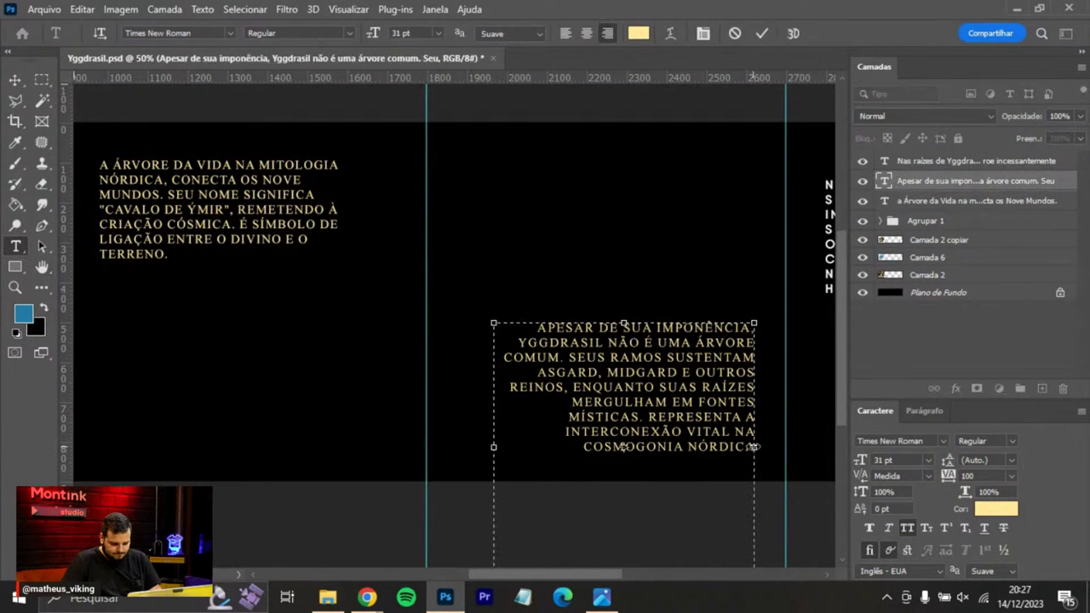
Set the "Apesar de sua imponência" text's tracking to 60 and adjust the block's position slightly within its panel.
{"action": "left_click", "coordinate": [15, 79]}
{"action": "left_click", "coordinate": [224, 191], "text": "ctrl"}
{"action": "left_click", "coordinate": [436, 287], "text": "ctrl"}
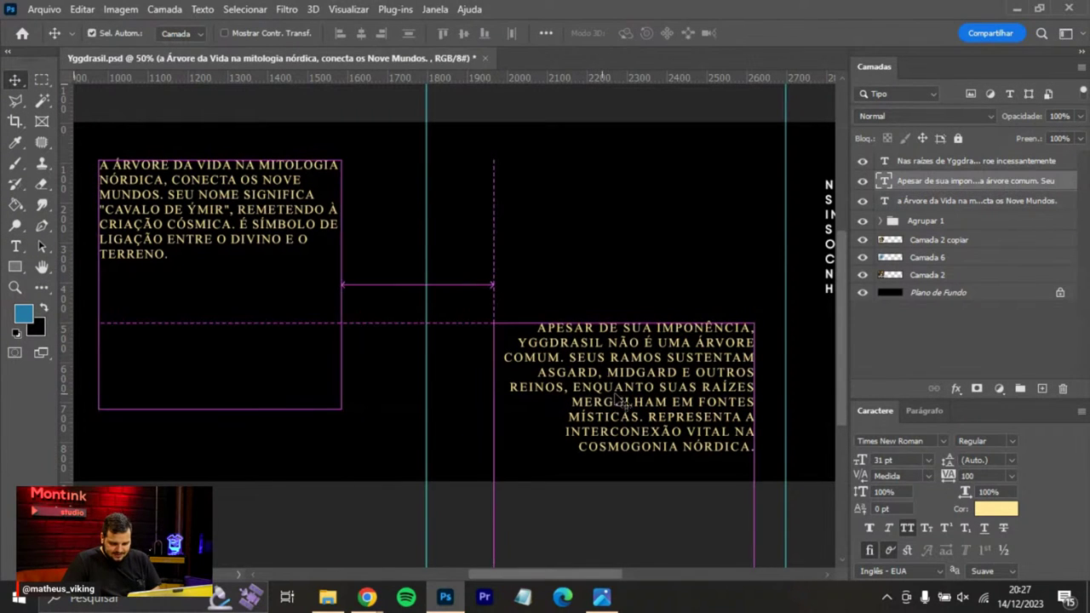
{"action": "left_click", "coordinate": [986, 475]}
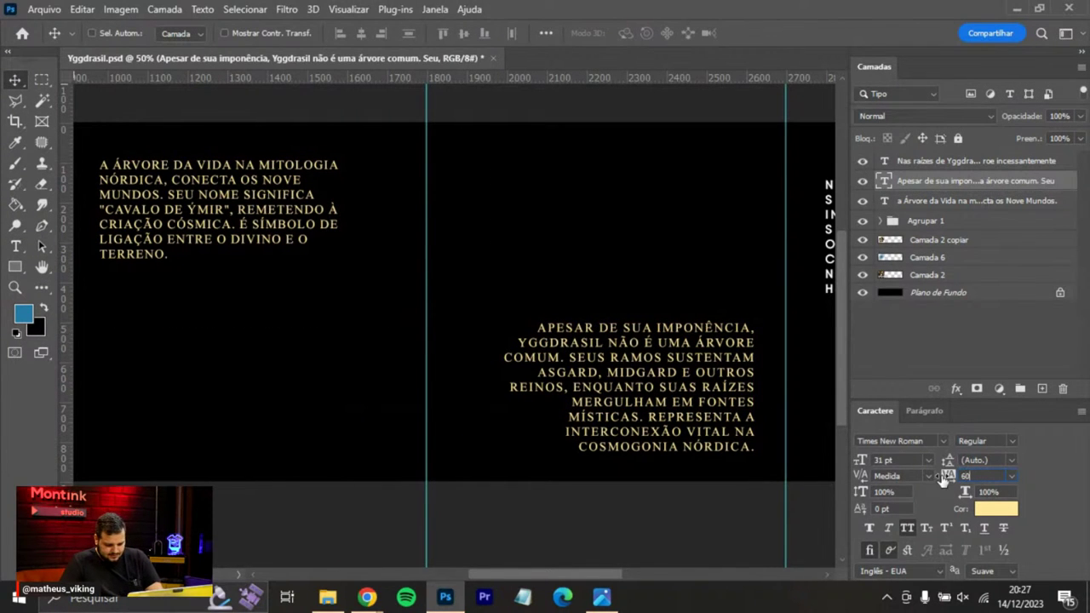
{"action": "key", "text": "Return"}
{"action": "mouse_move", "coordinate": [706, 376]}
{"action": "left_mouse_down"}
{"action": "mouse_move", "coordinate": [732, 362]}
{"action": "mouse_move", "coordinate": [715, 377]}
{"action": "left_mouse_up"}
Change the "Nas raízes de Yggdrasil" text in the last panel to Times New Roman Regular.
{"action": "left_click_drag", "start_coordinate": [641, 291], "coordinate": [602, 273]}
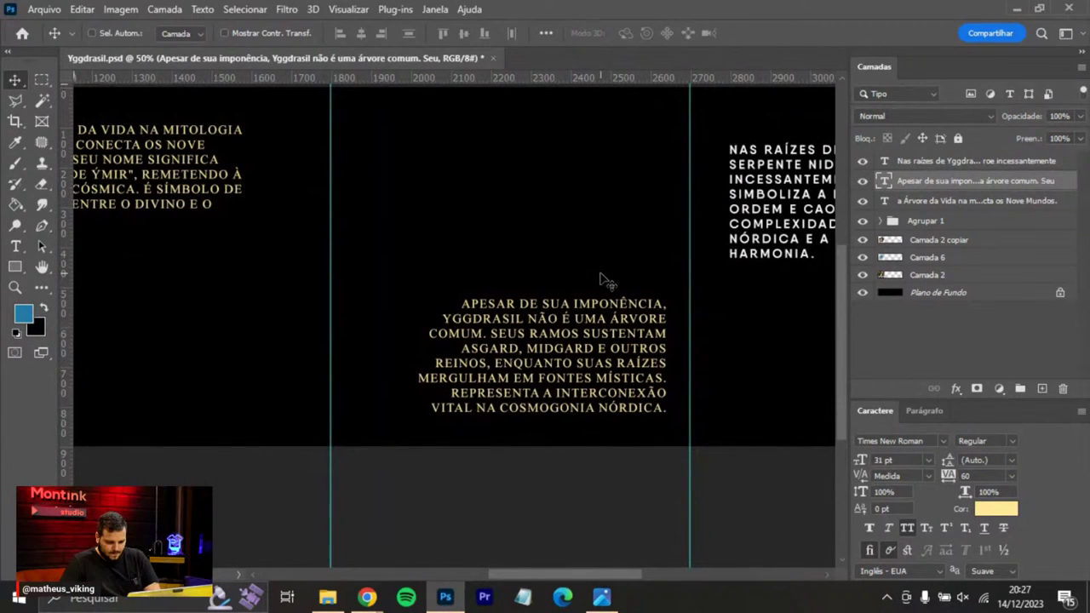
{"action": "left_click_drag", "start_coordinate": [606, 281], "coordinate": [505, 273]}
{"action": "left_click", "coordinate": [521, 252]}
{"action": "left_click", "coordinate": [896, 442]}
{"action": "type", "text": "times"}
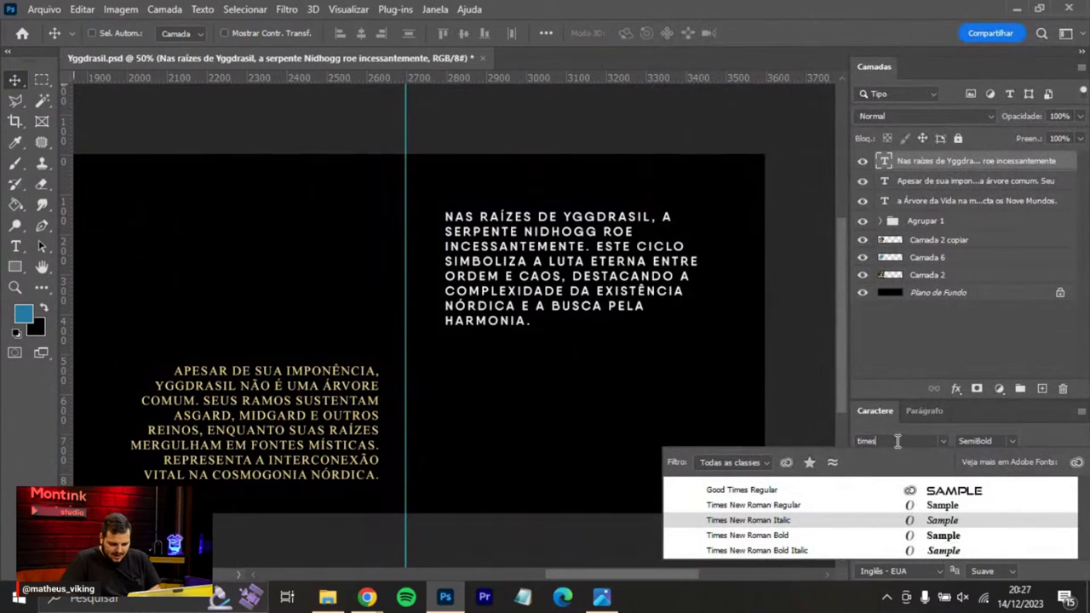
{"action": "left_click", "coordinate": [811, 507]}
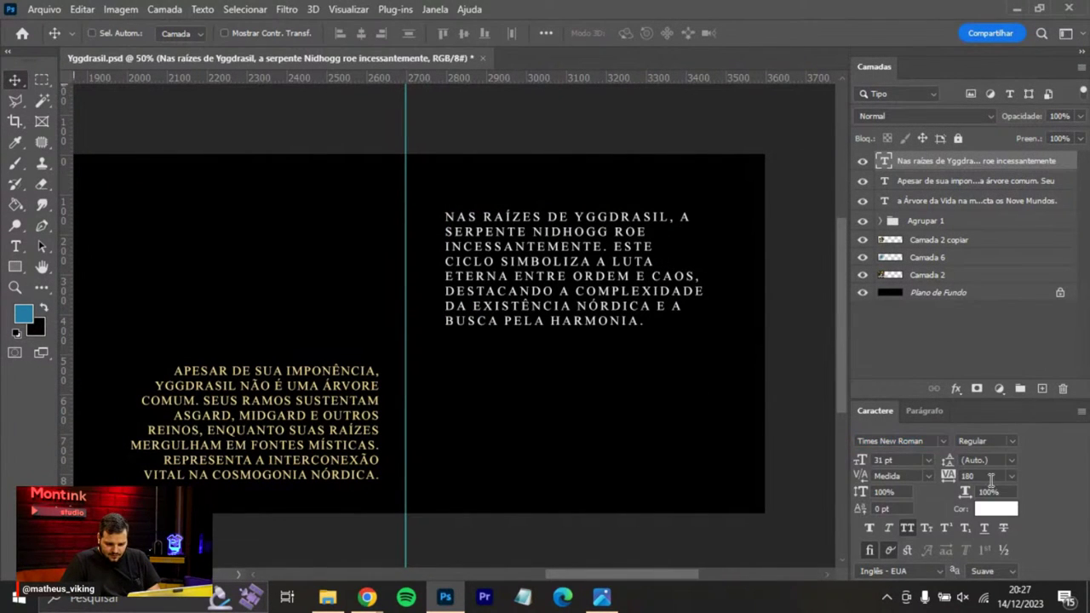
Set the "Nas raízes de Yggdrasil" text's tracking to 60 and its colour to pale gold #ffe89b.
{"action": "type", "text": "60"}
{"action": "left_click", "coordinate": [995, 509]}
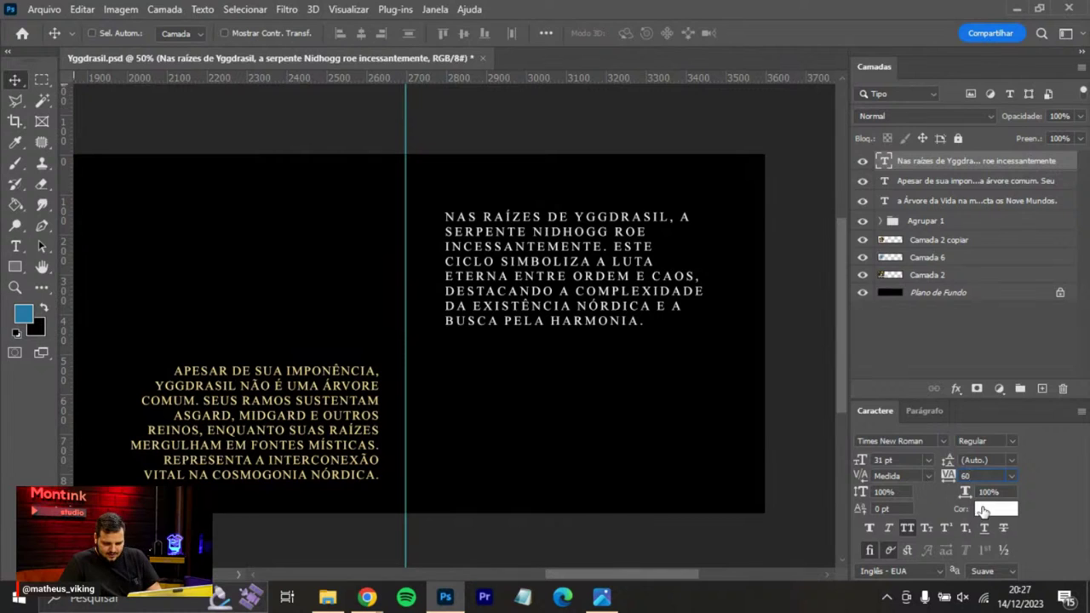
{"action": "key", "text": "ctrl+v"}
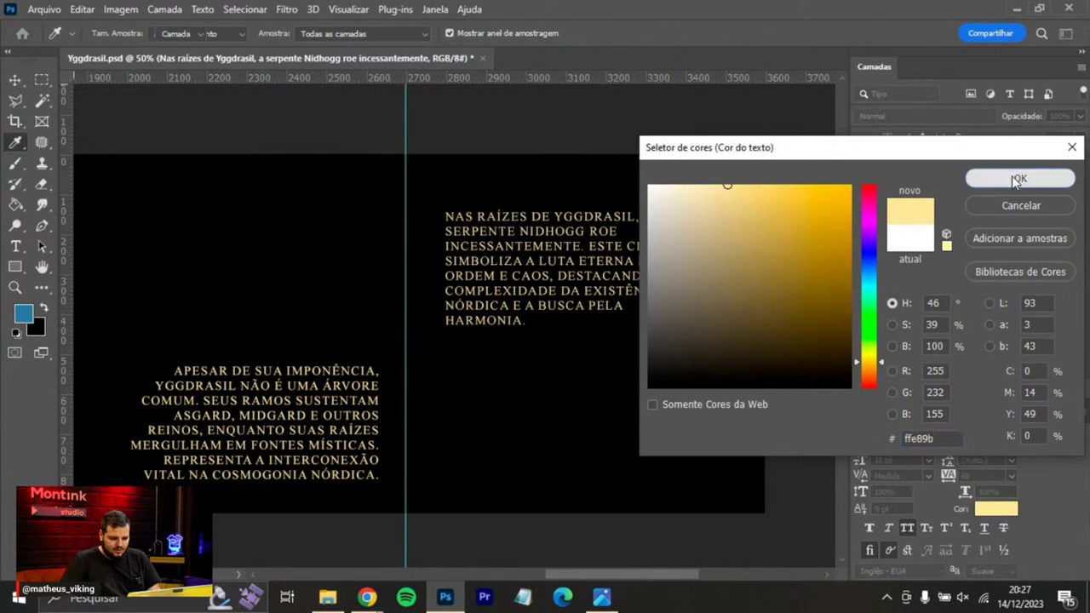
{"action": "left_click", "coordinate": [1013, 175]}
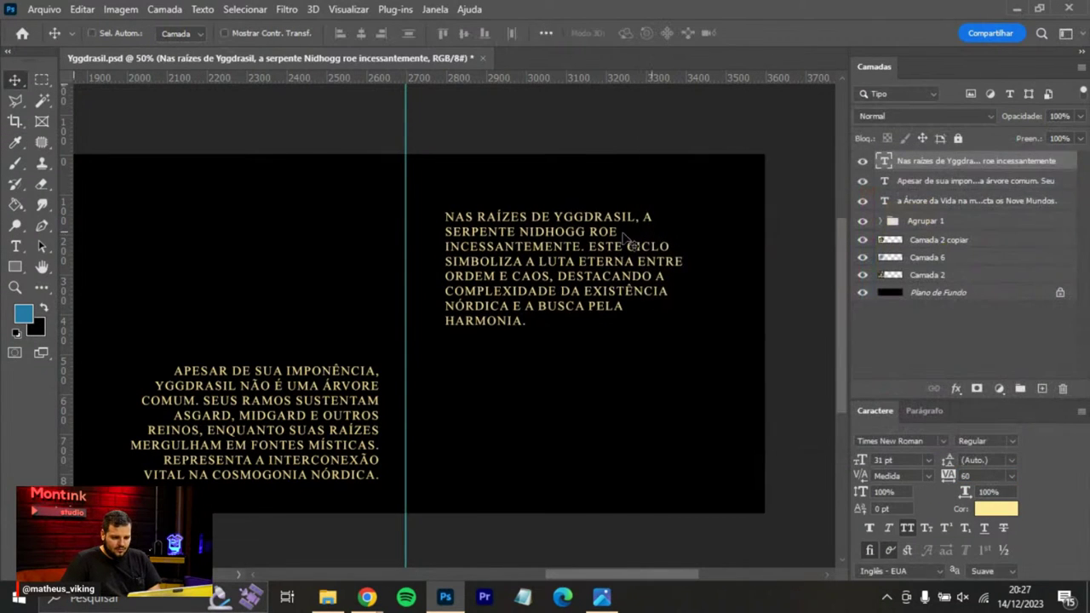
Centre-align the "Nas raízes de Yggdrasil" paragraph and move it slightly up and right in its panel.
{"action": "left_click", "coordinate": [15, 246]}
{"action": "left_click", "coordinate": [587, 33]}
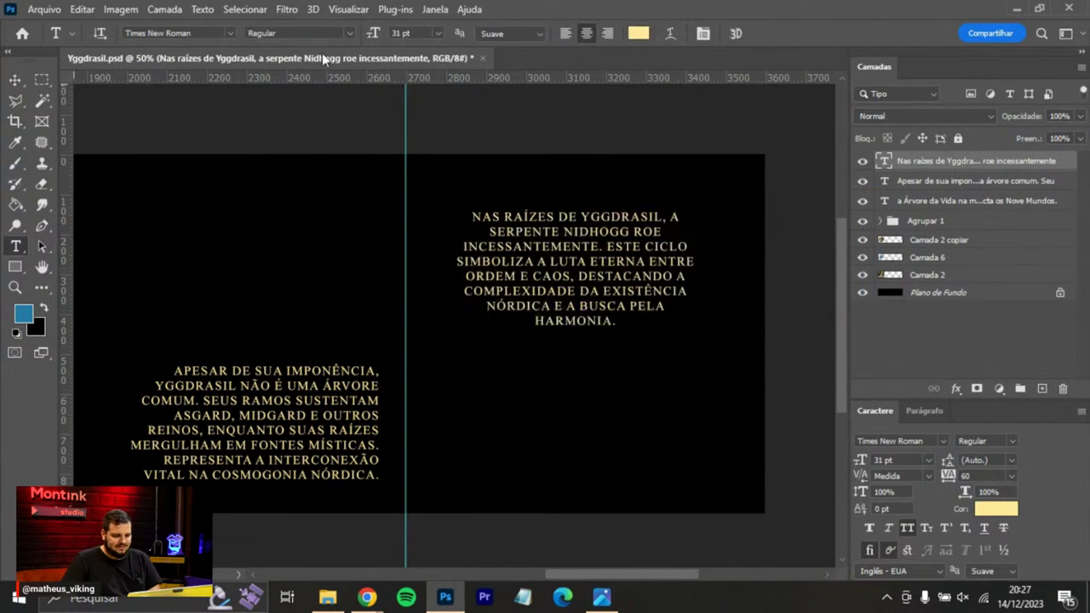
{"action": "left_click", "coordinate": [15, 79]}
{"action": "mouse_move", "coordinate": [598, 234]}
{"action": "left_mouse_down"}
{"action": "mouse_move", "coordinate": [609, 237]}
{"action": "mouse_move", "coordinate": [609, 223]}
{"action": "left_mouse_up"}
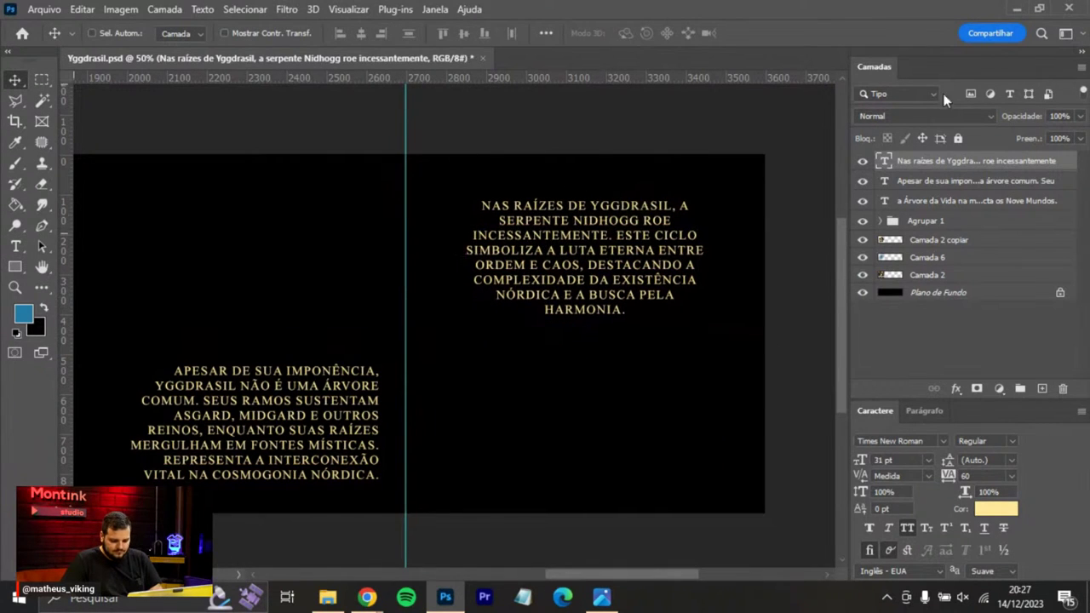
{"action": "key", "text": "Up"}
{"action": "key", "text": "Up"}
{"action": "key", "text": "Up"}
{"action": "key", "text": "Up"}
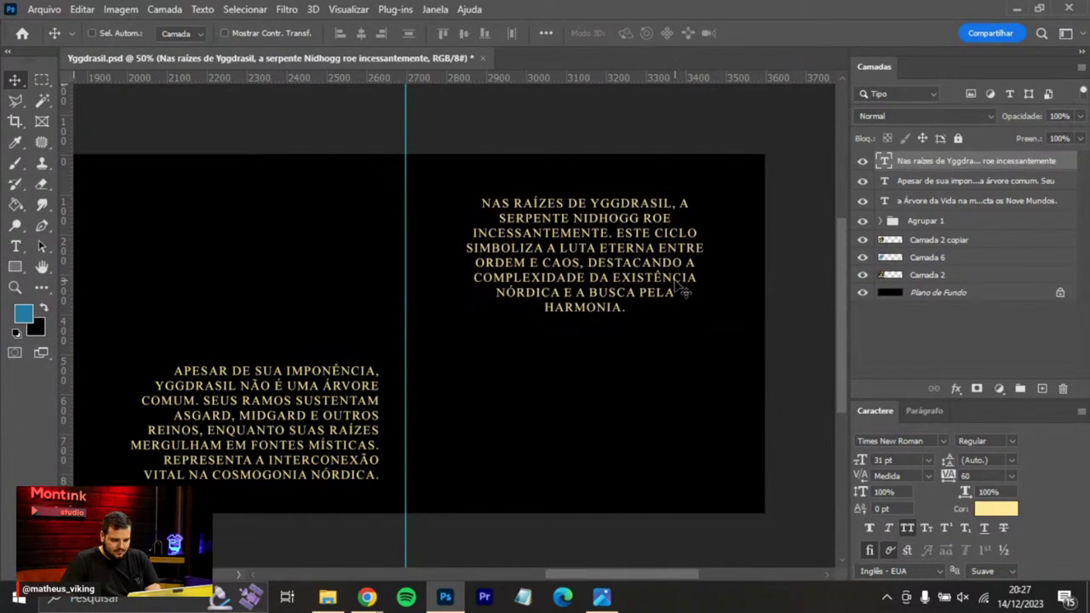
Switch to File Explorer and open the LOGO NOVA folder inside the LOGO folder of NORDK ORIGINAL.
{"action": "key", "text": "ctrl+minus"}
{"action": "scroll", "coordinate": [620, 260], "scroll_direction": "down", "scroll_amount": 1}
{"action": "scroll", "coordinate": [620, 259], "scroll_direction": "up", "scroll_amount": 1}
{"action": "key", "text": "alt+Tab"}
{"action": "key", "text": "alt+Tab"}
{"action": "key", "text": "alt+Tab"}
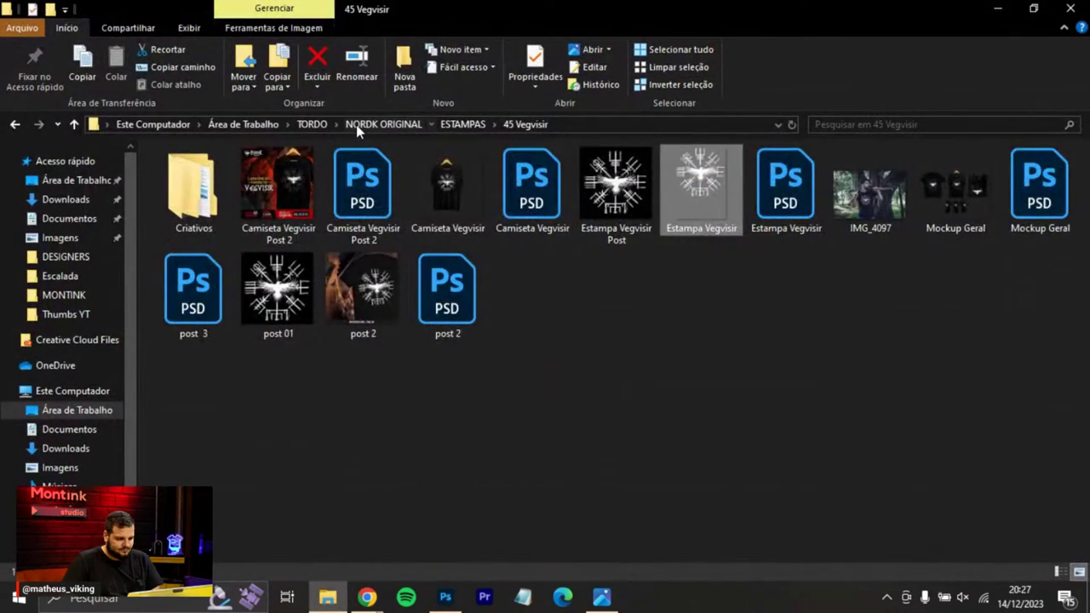
{"action": "left_click", "coordinate": [356, 124]}
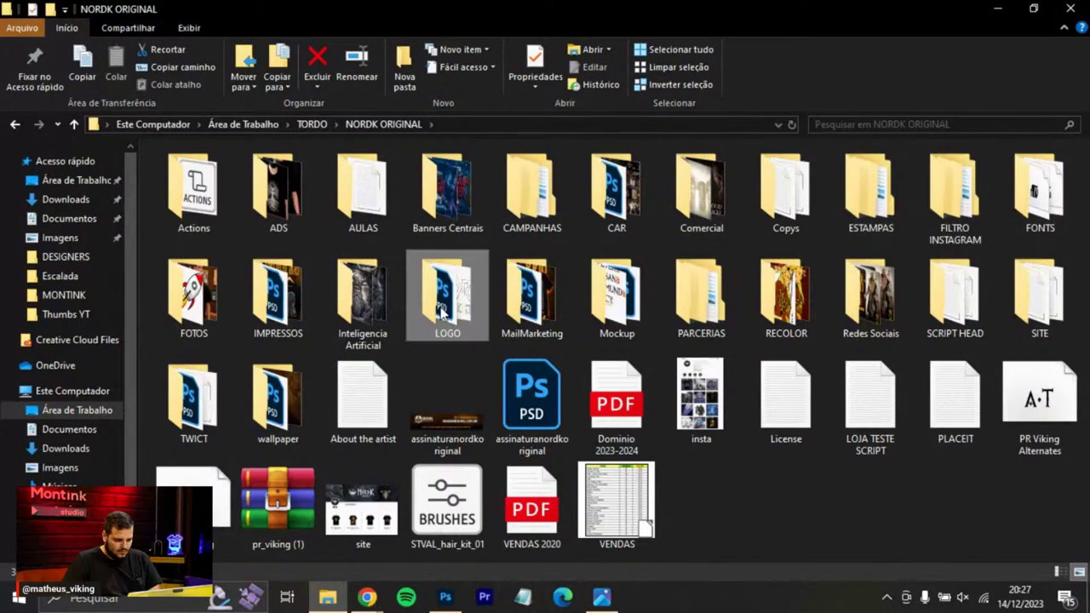
{"action": "double_click", "coordinate": [442, 313]}
{"action": "double_click", "coordinate": [207, 194]}
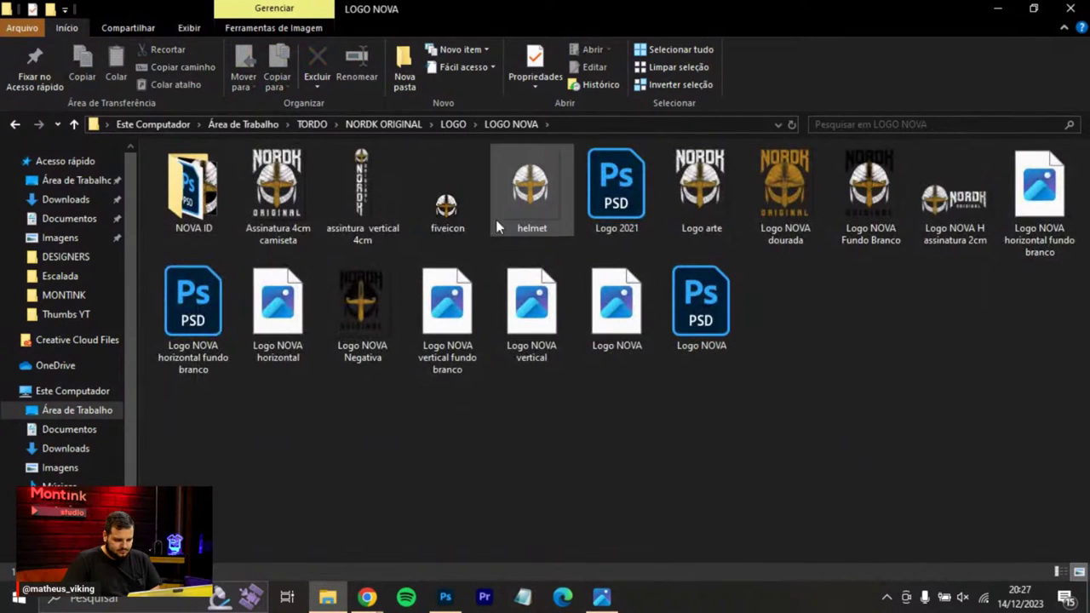
Place the Logo NOVA image from the folder into the Yggdrasil document's last panel, scaled down to a small logo.
{"action": "left_click", "coordinate": [725, 198]}
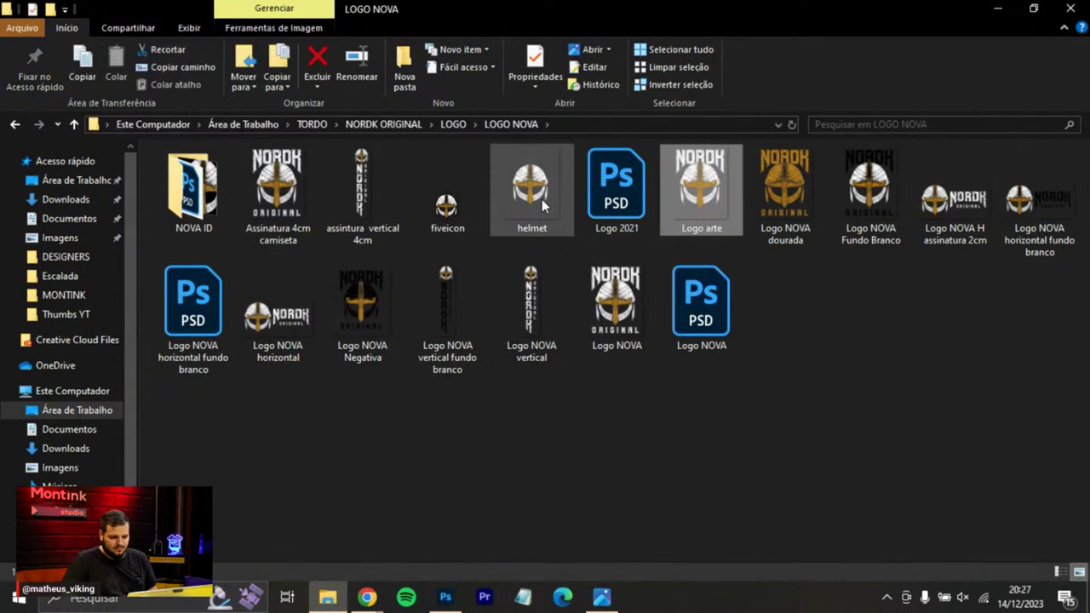
{"action": "left_click", "coordinate": [628, 302]}
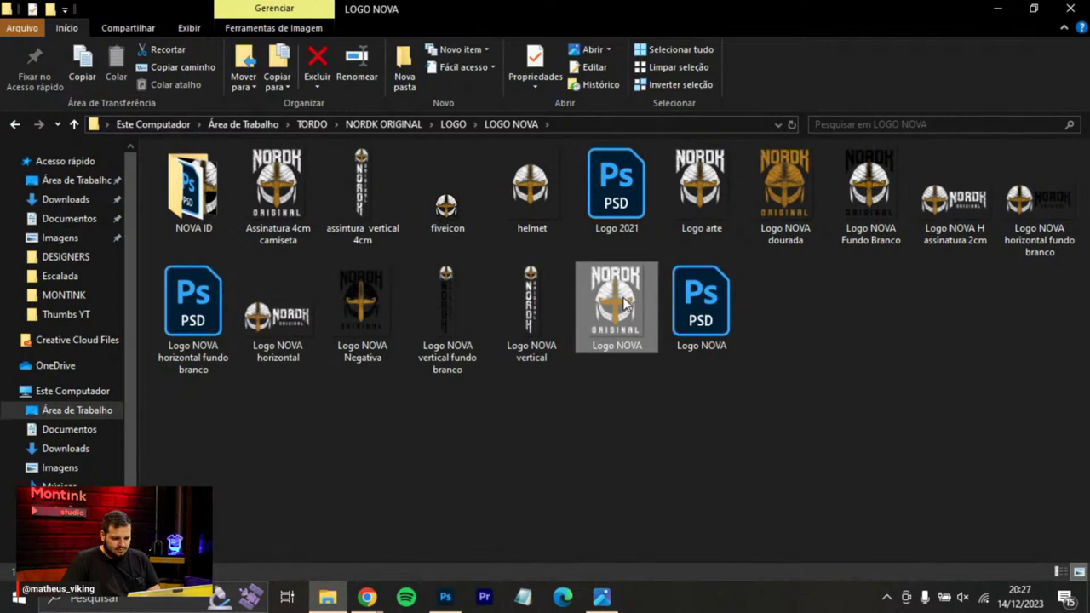
{"action": "key", "text": "alt+Tab"}
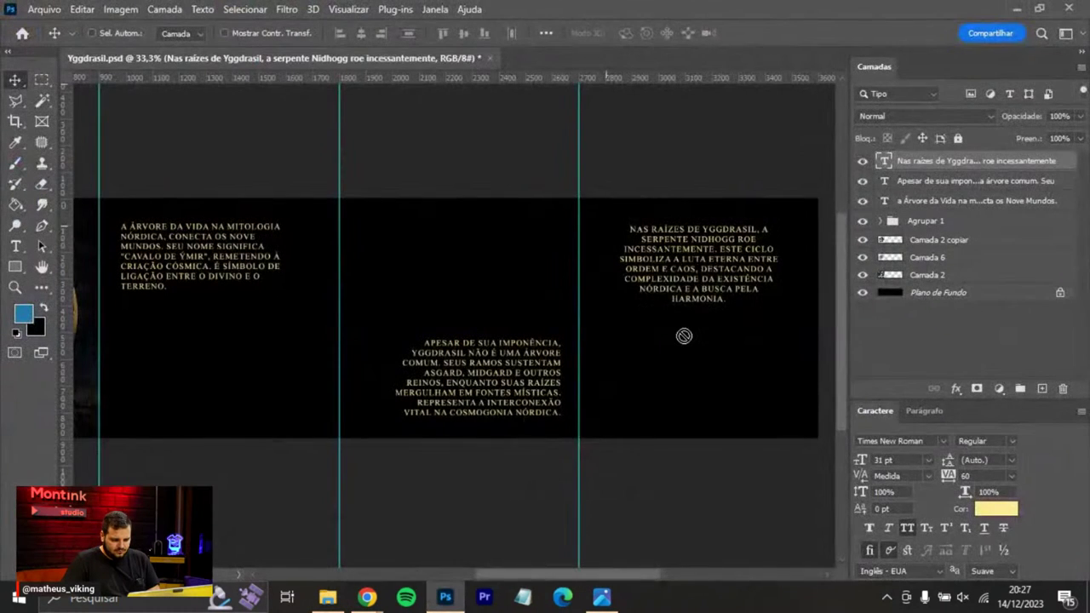
{"action": "left_click_drag", "start_coordinate": [503, 269], "coordinate": [710, 304]}
{"action": "left_click_drag", "start_coordinate": [759, 250], "coordinate": [373, 313]}
{"action": "key", "text": "Return"}
Position the logo just below the "Nas raízes de Yggdrasil" paragraph and align their horizontal centres.
{"action": "key", "text": "ctrl+plus"}
{"action": "key", "text": "ctrl+plus"}
{"action": "left_click_drag", "start_coordinate": [519, 375], "coordinate": [535, 320]}
{"action": "left_click", "coordinate": [519, 195], "text": "ctrl+shift"}
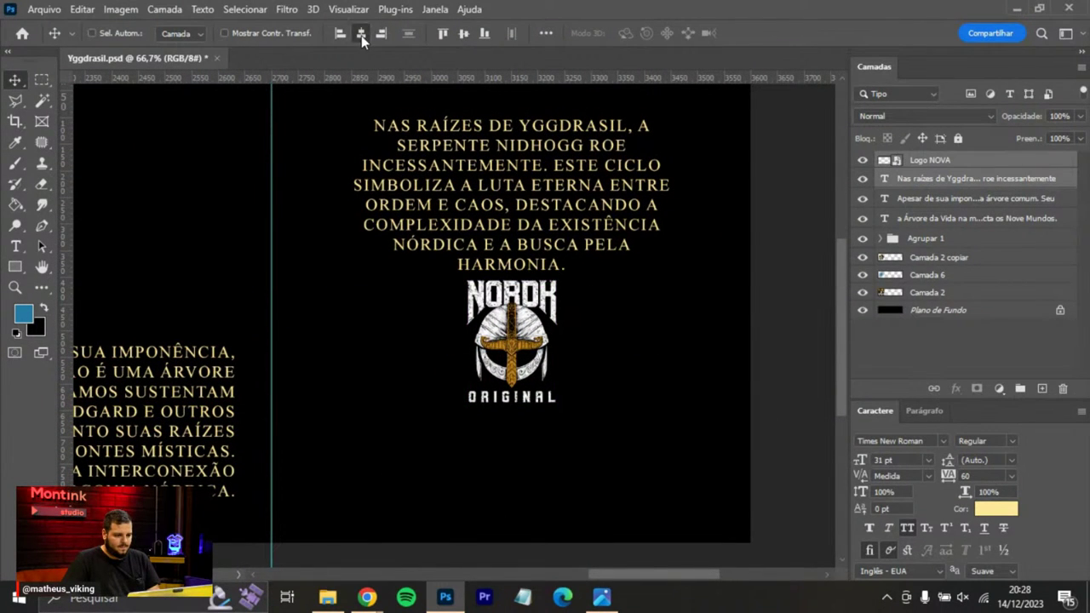
{"action": "left_click", "coordinate": [361, 35]}
Move the logo straight down to the lower part of the last panel and shift the paragraph above it slightly down.
{"action": "left_click", "coordinate": [980, 162]}
{"action": "left_click_drag", "start_coordinate": [639, 306], "coordinate": [640, 376]}
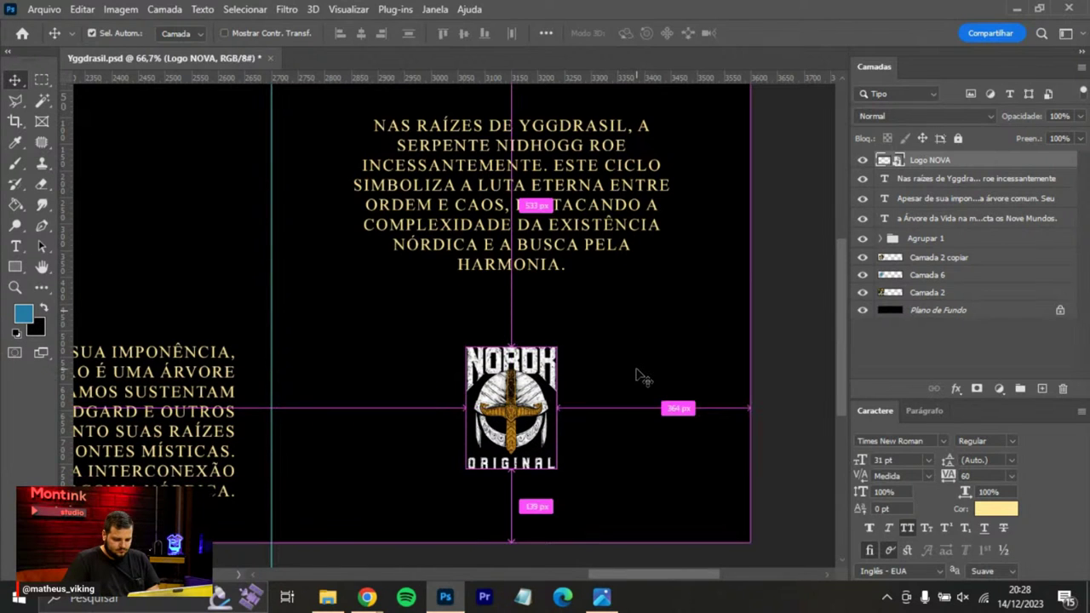
{"action": "scroll", "coordinate": [640, 376], "scroll_direction": "down", "scroll_amount": 1}
{"action": "left_click", "coordinate": [572, 211], "text": "ctrl"}
{"action": "left_click_drag", "start_coordinate": [572, 211], "coordinate": [579, 229]}
{"action": "left_click_drag", "start_coordinate": [511, 258], "coordinate": [634, 257]}
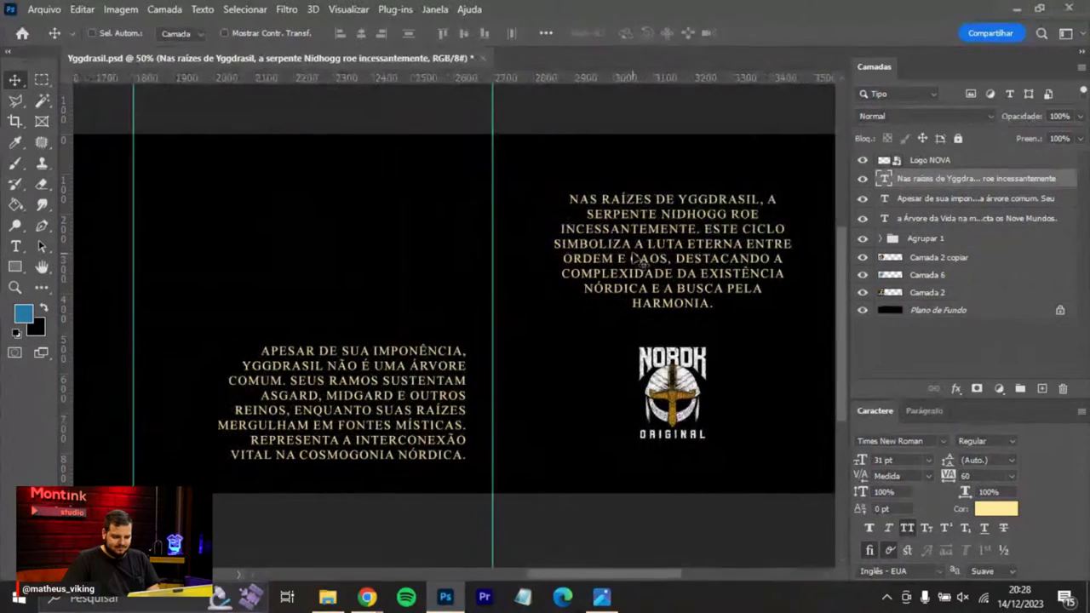
{"action": "scroll", "coordinate": [632, 255], "scroll_direction": "down", "scroll_amount": 2}
{"action": "scroll", "coordinate": [632, 256], "scroll_direction": "up", "scroll_amount": 1}
{"action": "scroll", "coordinate": [511, 272], "scroll_direction": "left", "scroll_amount": 4}
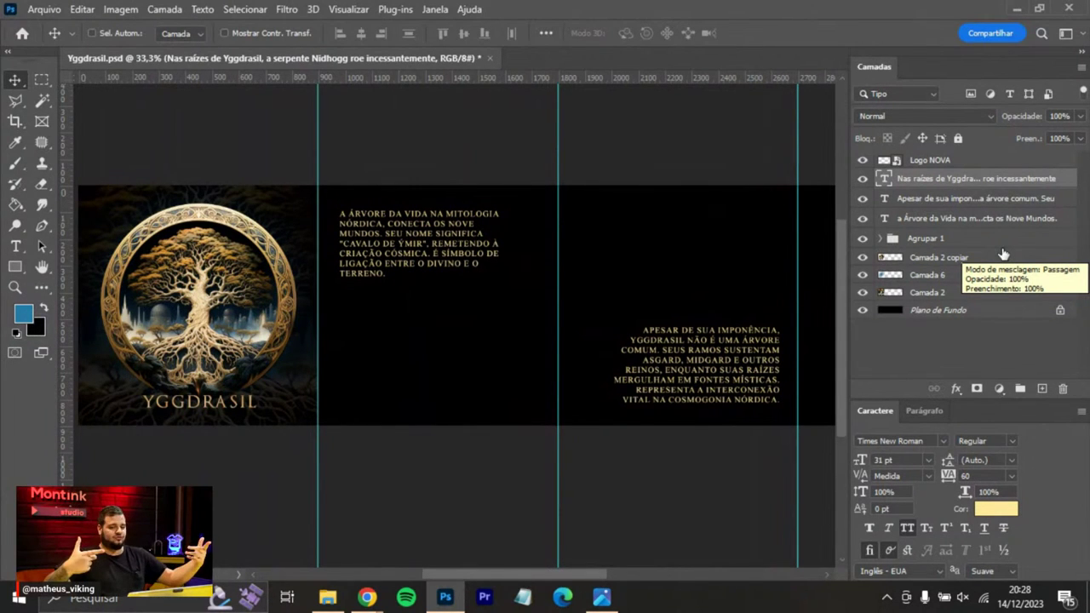
Add a layer above Camada 6 and paint soft blue glows with a 1200 px brush along the edges of the second, third and last panels.
{"action": "left_click", "coordinate": [984, 276]}
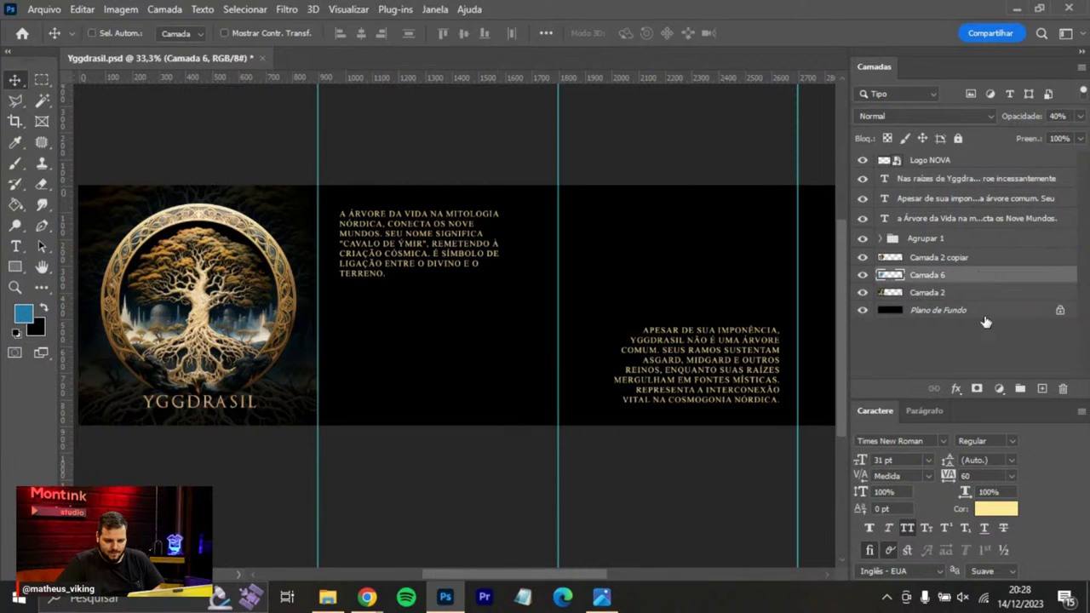
{"action": "key", "text": "ctrl+shift+alt+n"}
{"action": "key", "text": "b"}
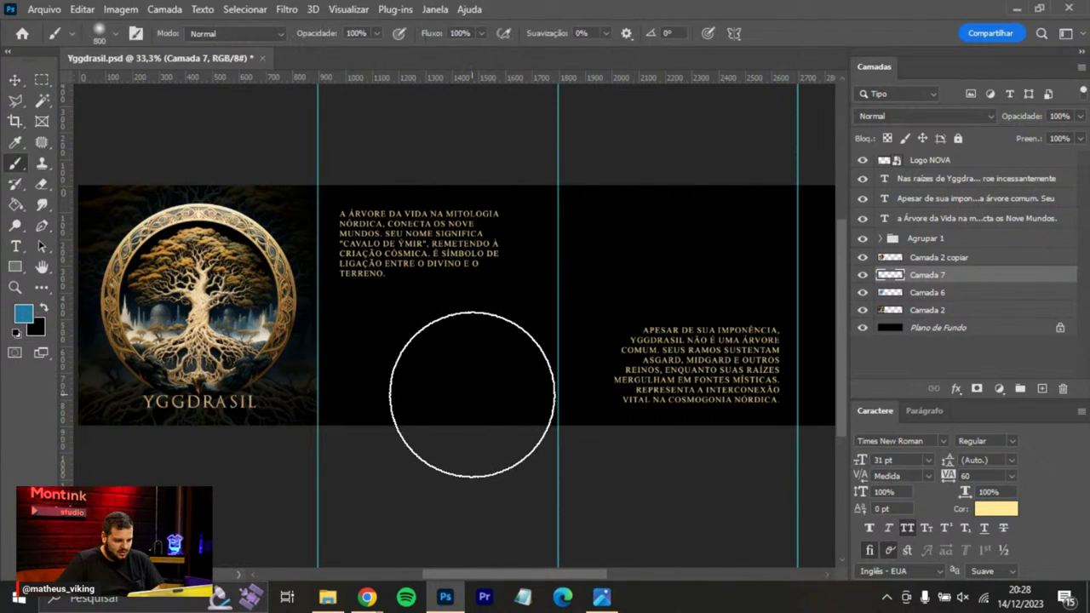
{"action": "key", "text": "bracketright"}
{"action": "left_click", "coordinate": [457, 490]}
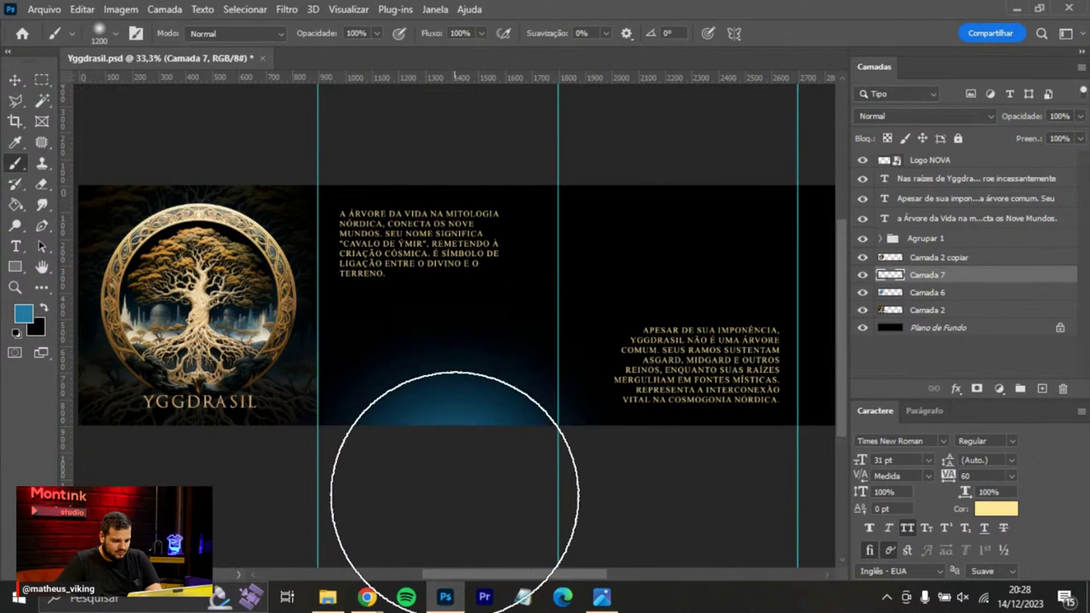
{"action": "left_click_drag", "start_coordinate": [627, 207], "coordinate": [539, 286]}
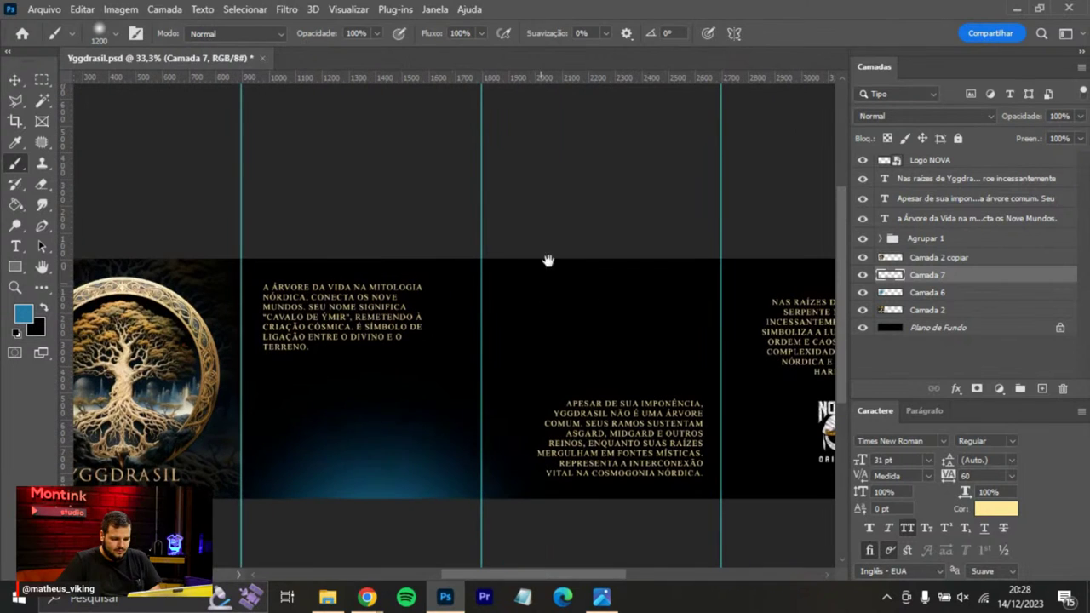
{"action": "left_click_drag", "start_coordinate": [654, 264], "coordinate": [267, 168]}
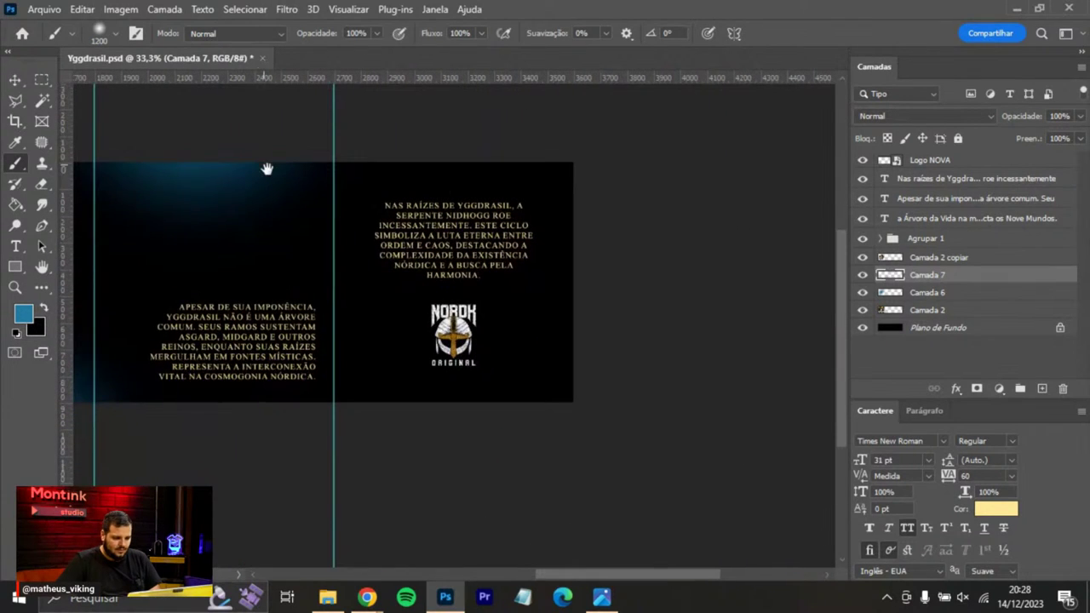
{"action": "scroll", "coordinate": [545, 372], "scroll_direction": "left", "scroll_amount": 5}
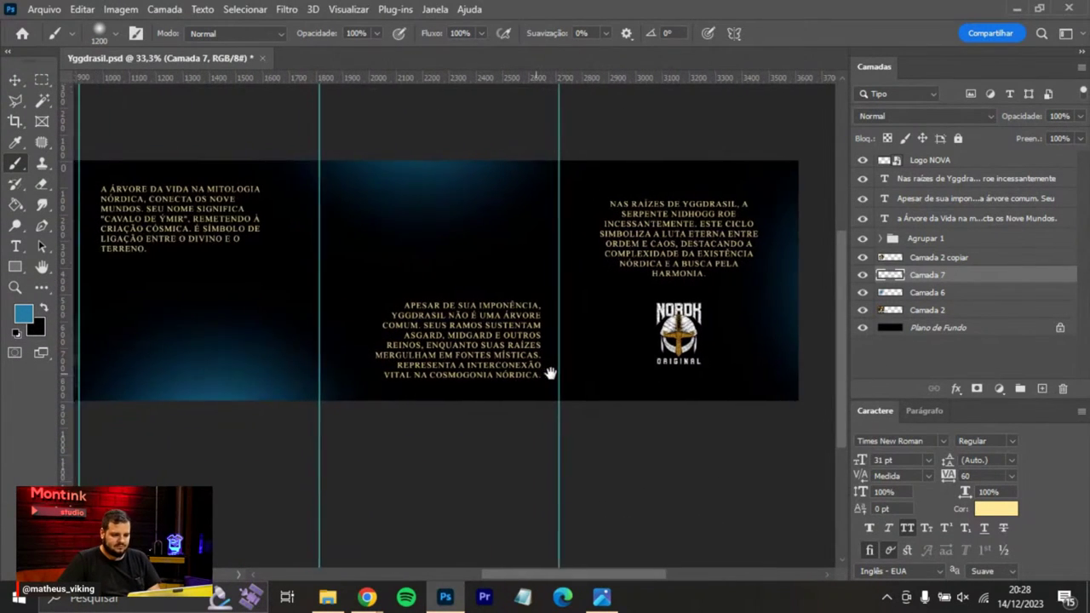
Lower the blue glow layer's opacity to 70% and save the document.
{"action": "mouse_move", "coordinate": [1021, 119]}
{"action": "left_mouse_down"}
{"action": "mouse_move", "coordinate": [1004, 121]}
{"action": "mouse_move", "coordinate": [1025, 116]}
{"action": "left_mouse_up"}
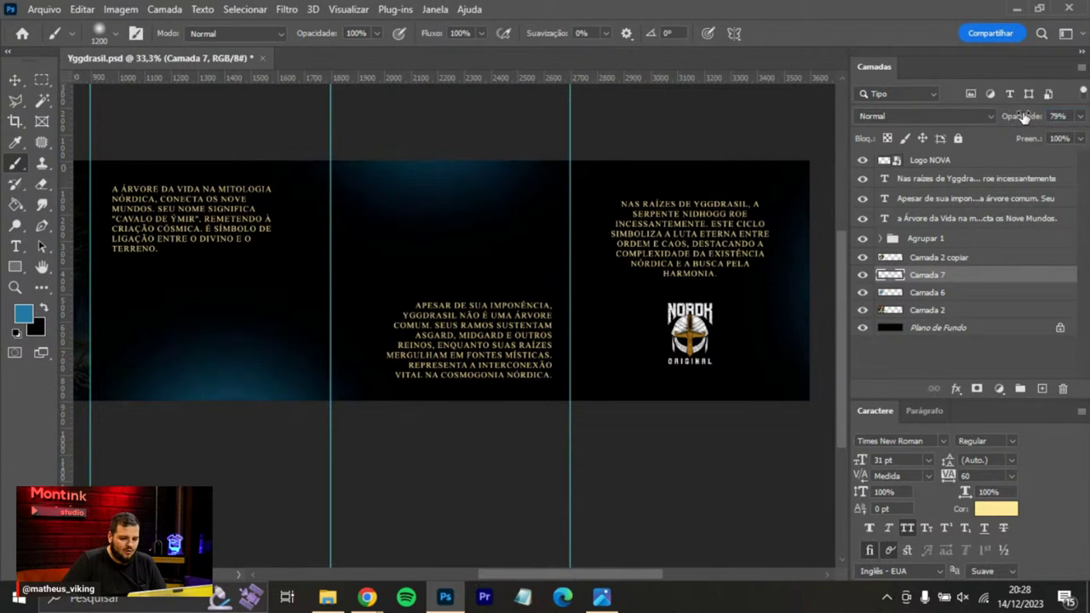
{"action": "scroll", "coordinate": [621, 243], "scroll_direction": "left", "scroll_amount": 3}
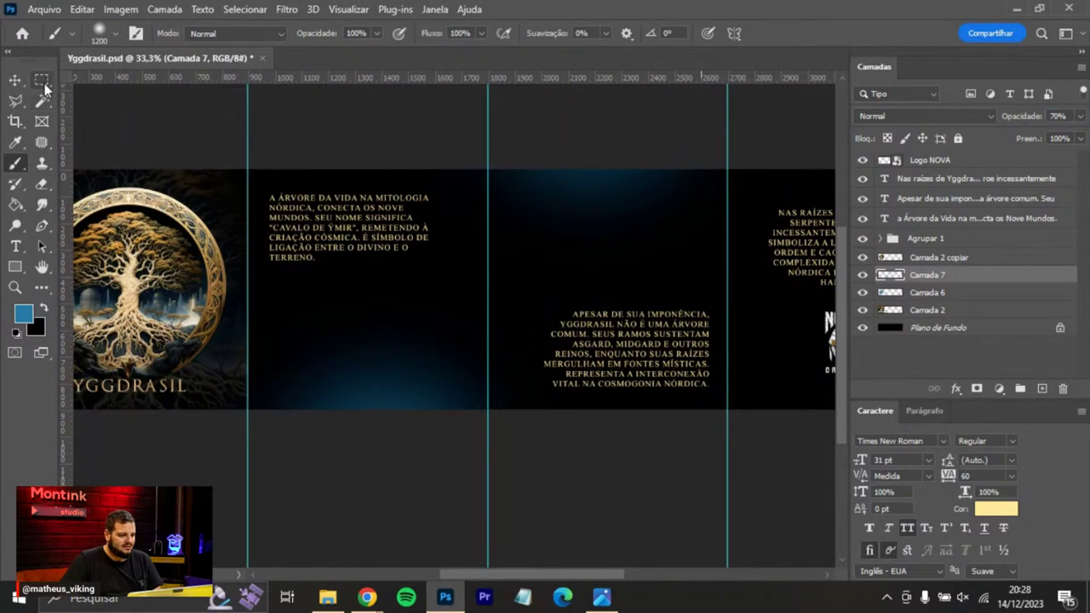
{"action": "key", "text": "m"}
{"action": "key", "text": "ctrl+s"}
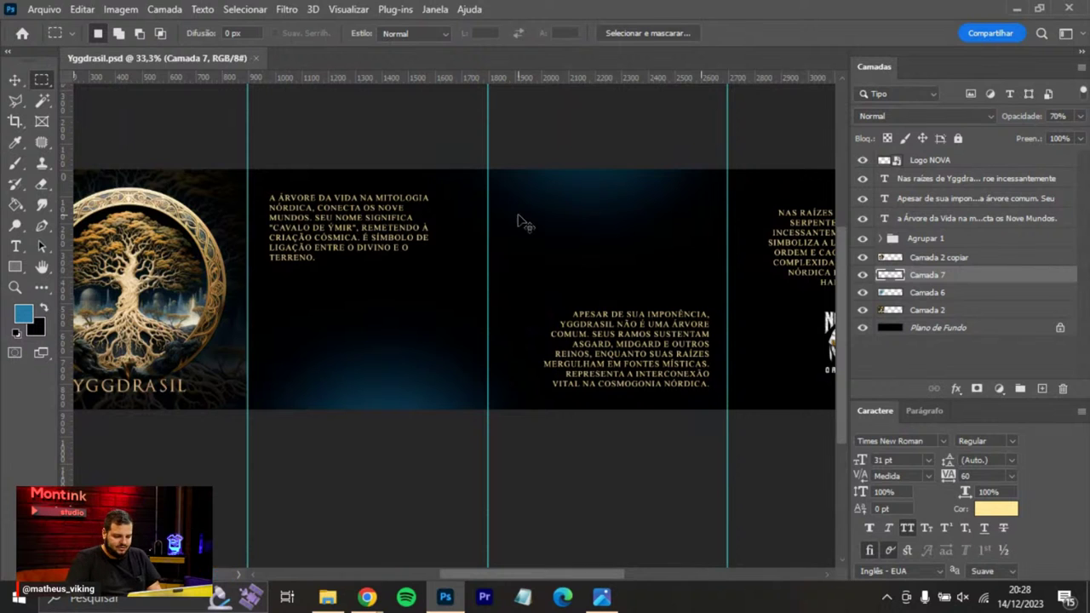
Insert a blank line before "É símbolo de ligação" in the second panel's text to split it into two paragraphs.
{"action": "scroll", "coordinate": [516, 220], "scroll_direction": "up", "scroll_amount": 3}
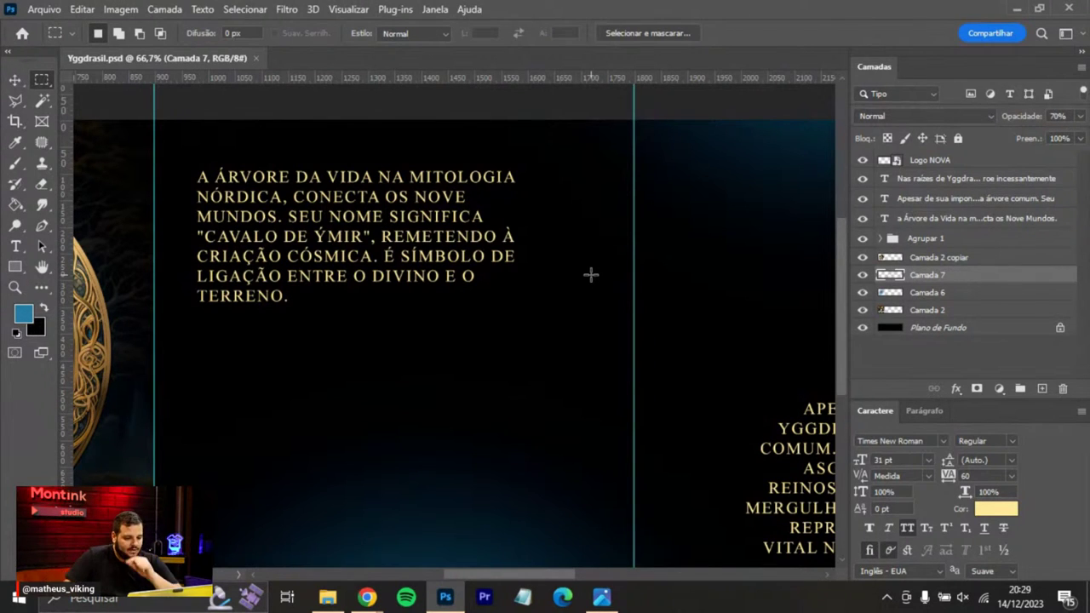
{"action": "key", "text": "t"}
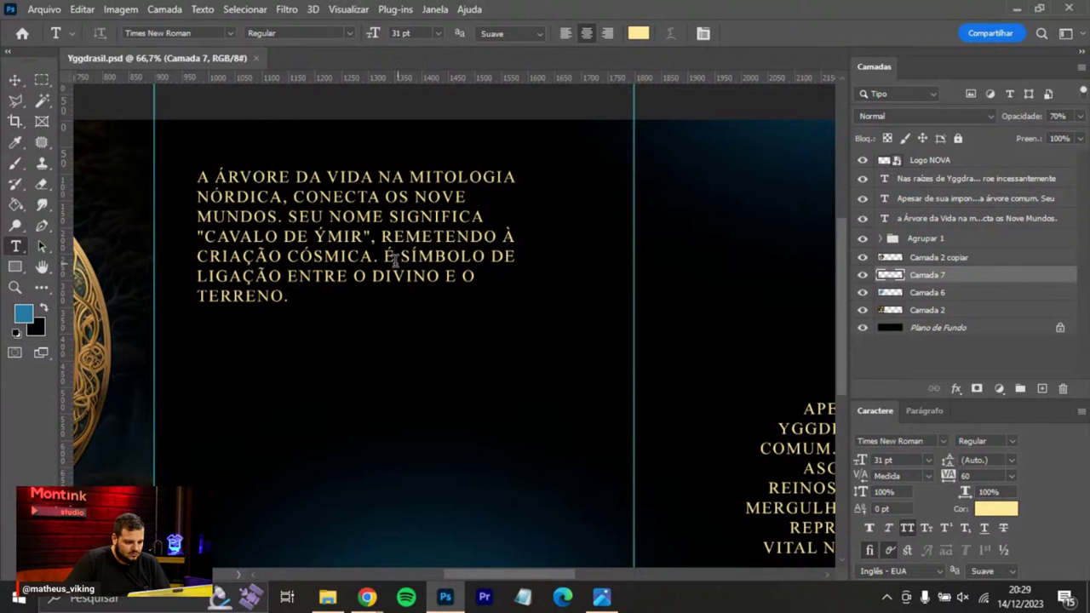
{"action": "left_click", "coordinate": [397, 259]}
{"action": "key", "text": "Return"}
{"action": "key", "text": "Return"}
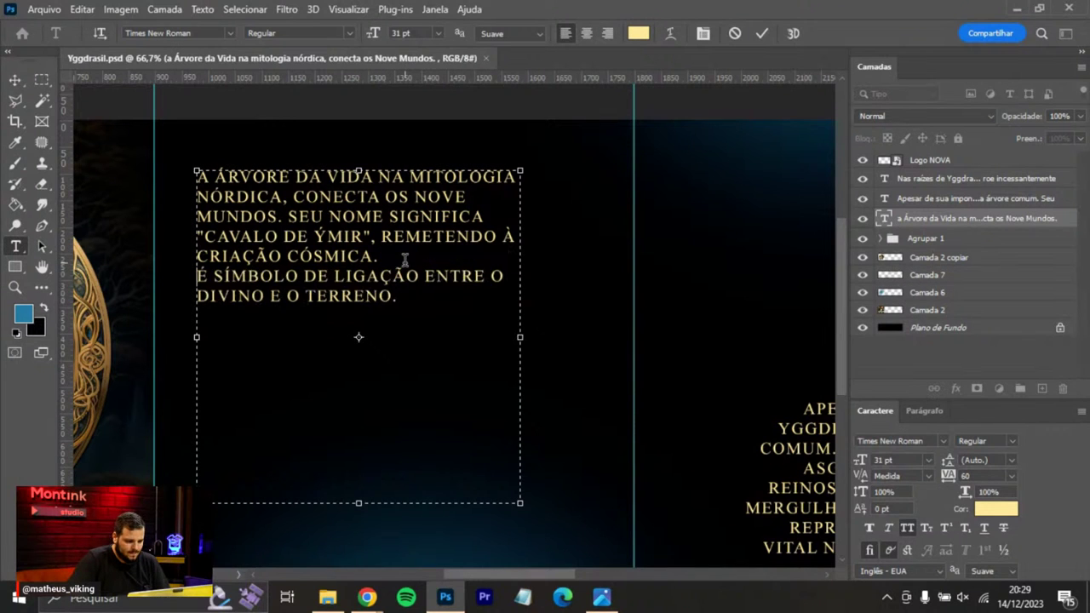
{"action": "left_click", "coordinate": [16, 80]}
{"action": "key", "text": "ctrl+minus"}
{"action": "key", "text": "ctrl+minus"}
{"action": "key", "text": "ctrl+plus"}
{"action": "left_click_drag", "start_coordinate": [389, 304], "coordinate": [554, 243]}
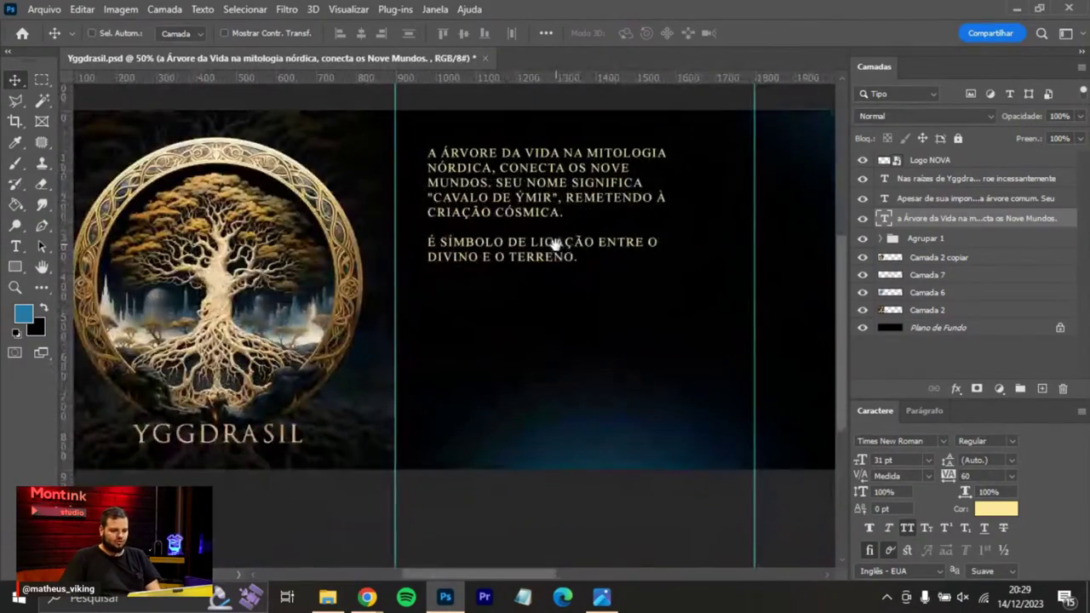
Switch to Chrome's Discord tab, close the enlarged tree image and browse the Midjourney Yggdrasil results in the nordk channel.
{"action": "key", "text": "alt+Tab"}
{"action": "key", "text": "Tab"}
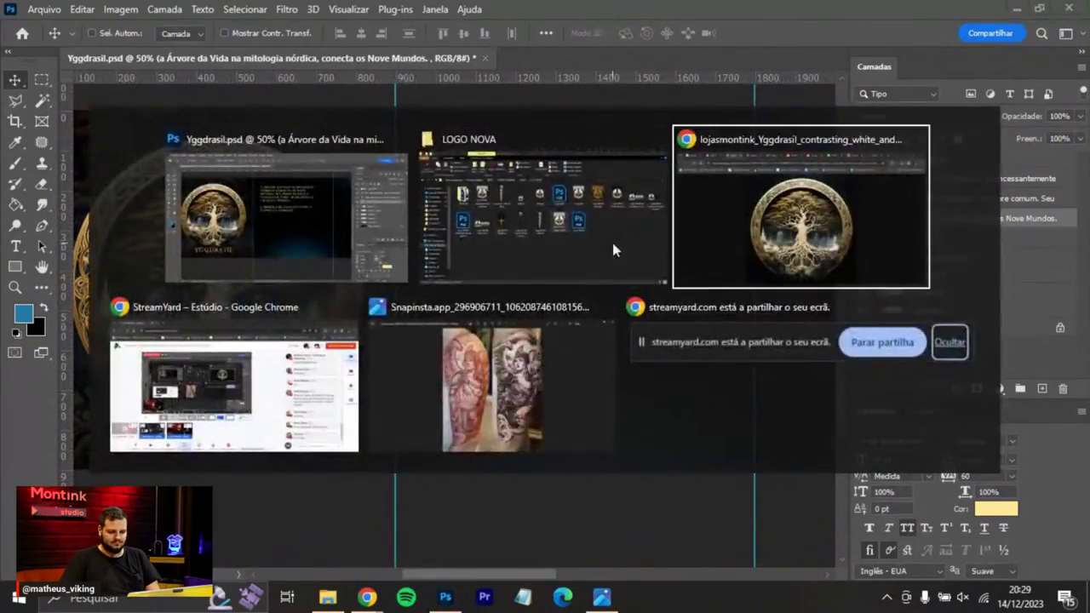
{"action": "left_click", "coordinate": [153, 16]}
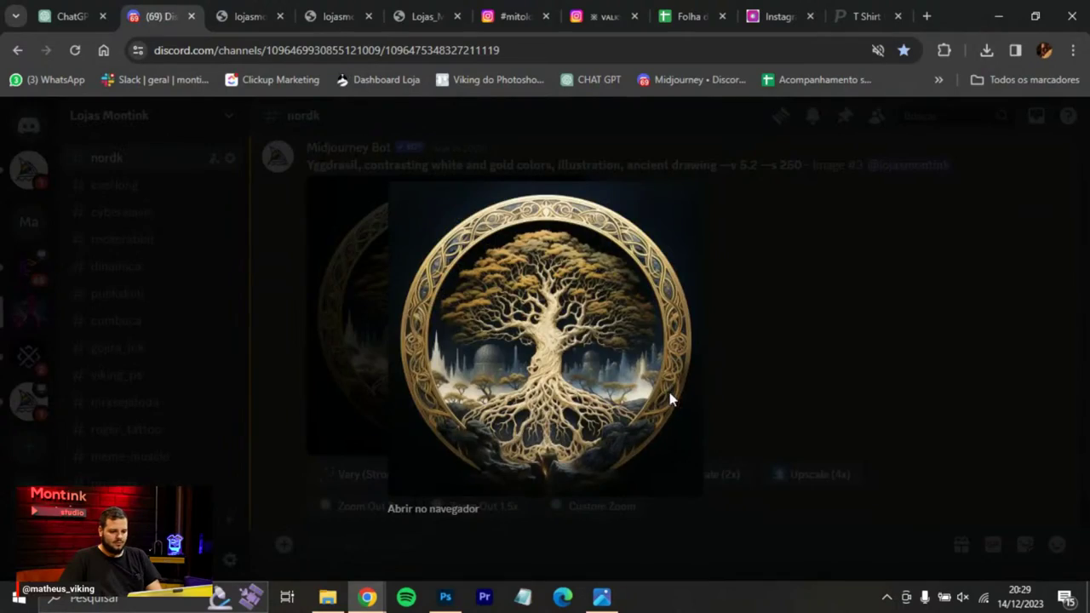
{"action": "left_click", "coordinate": [665, 387]}
{"action": "scroll", "coordinate": [639, 341], "scroll_direction": "up", "scroll_amount": 3}
{"action": "scroll", "coordinate": [623, 289], "scroll_direction": "down", "scroll_amount": 5}
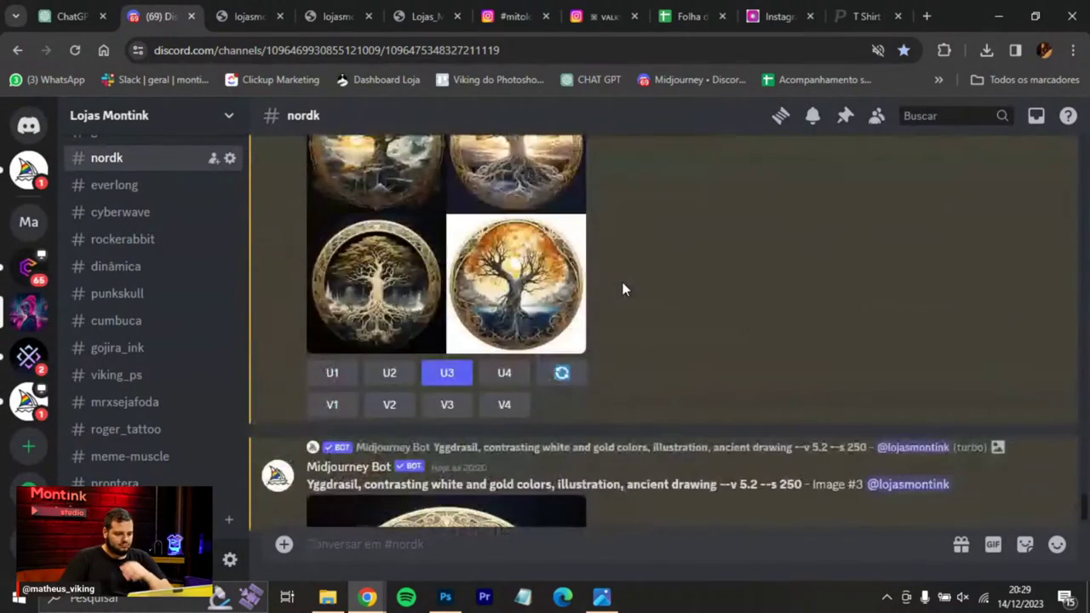
Switch to the ChatGPT conversation and ask about "nove mundos da mitologia nordica".
{"action": "scroll", "coordinate": [622, 289], "scroll_direction": "up", "scroll_amount": 3}
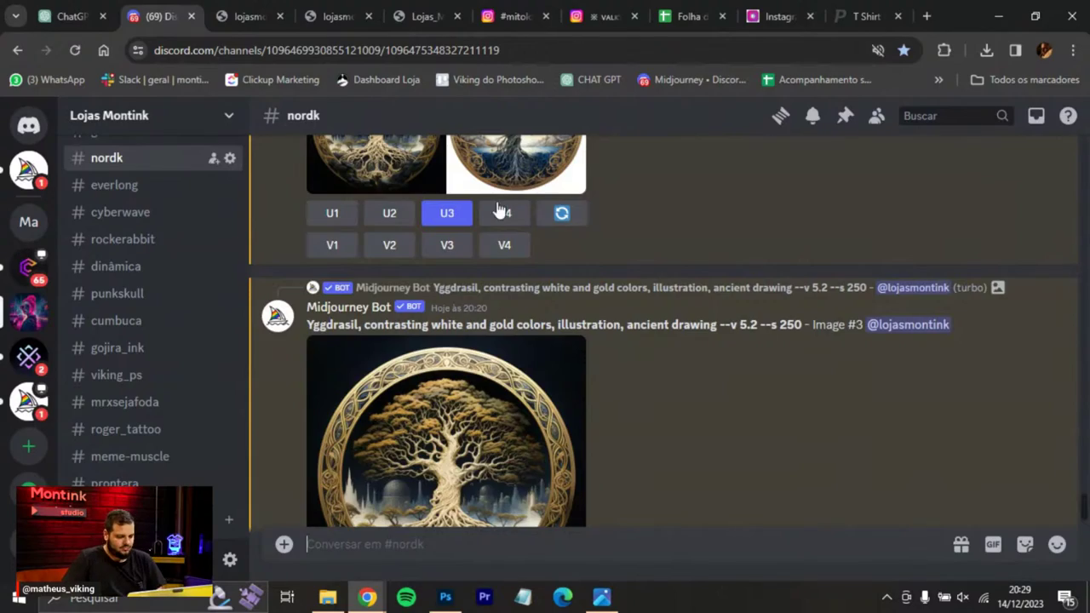
{"action": "key", "text": "alt+Tab"}
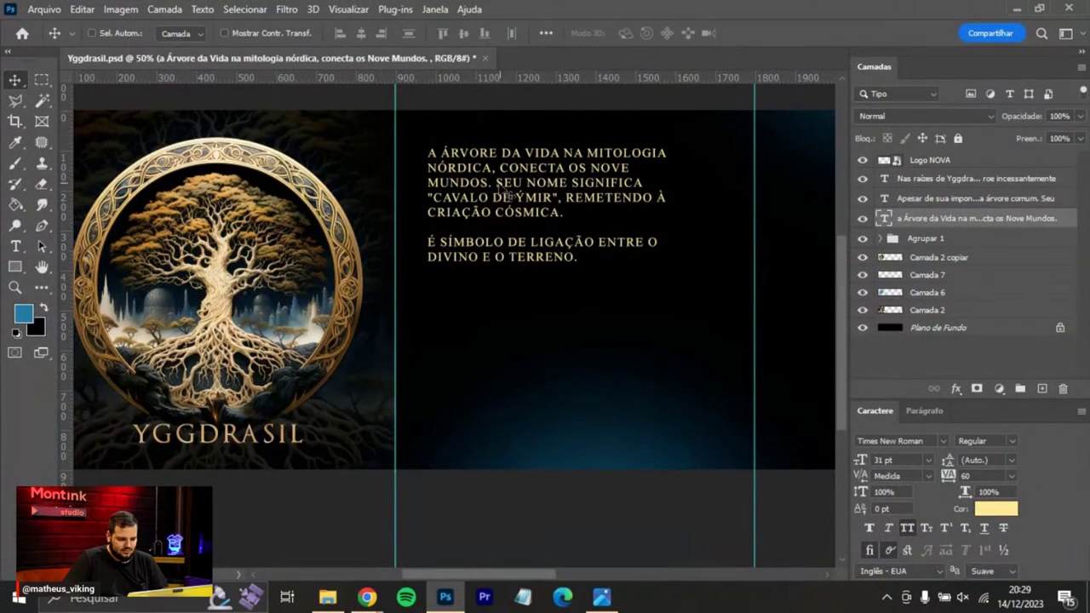
{"action": "key", "text": "alt+Tab"}
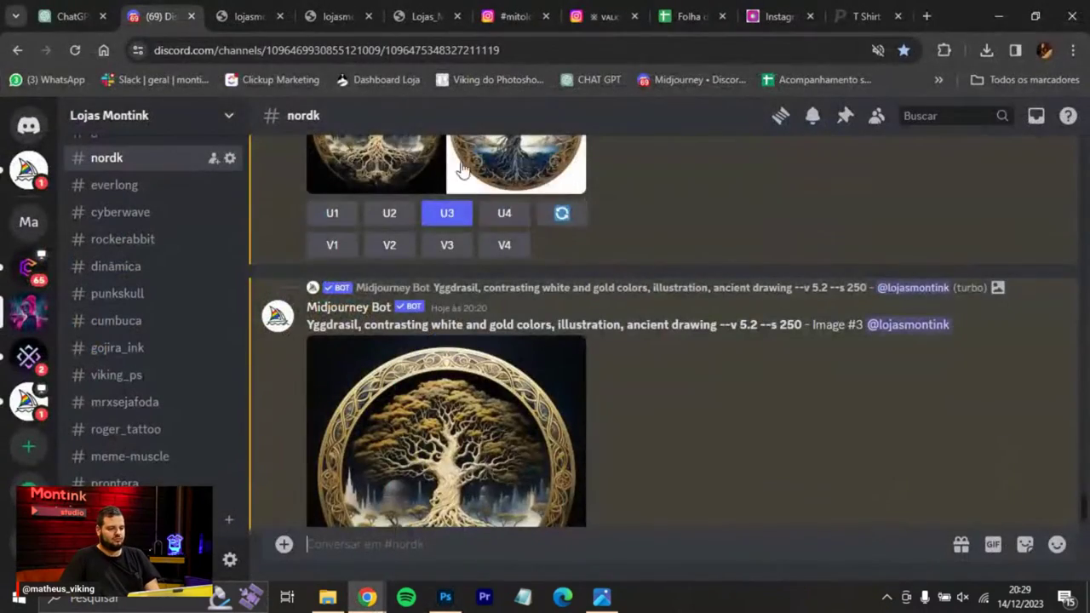
{"action": "left_click", "coordinate": [81, 17]}
{"action": "left_click", "coordinate": [489, 518]}
{"action": "type", "text": "nove mundos da mitologia nordica"}
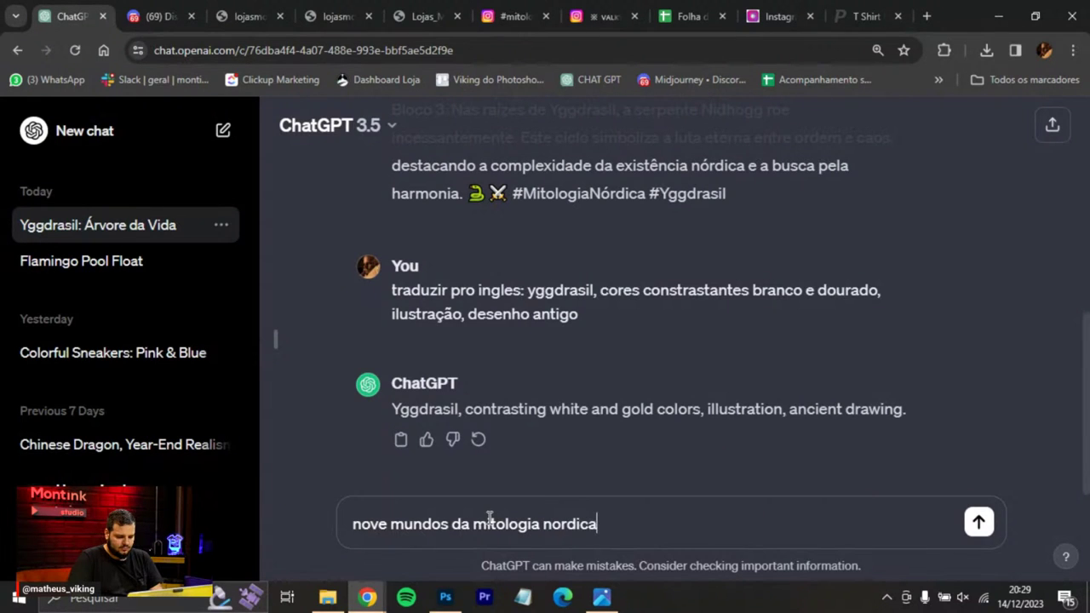
{"action": "key", "text": "Return"}
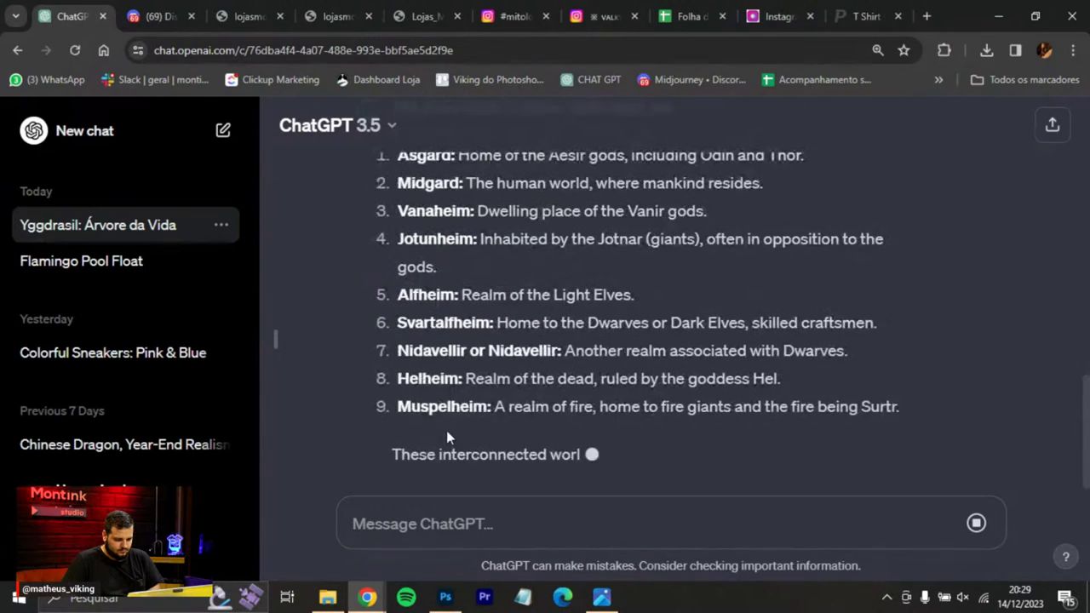
Copy "The nine worlds of Norse mythology" from the ChatGPT reply and insert it as a Midjourney /imagine prompt in Discord's nordk channel.
{"action": "scroll", "coordinate": [594, 414], "scroll_direction": "up", "scroll_amount": 3}
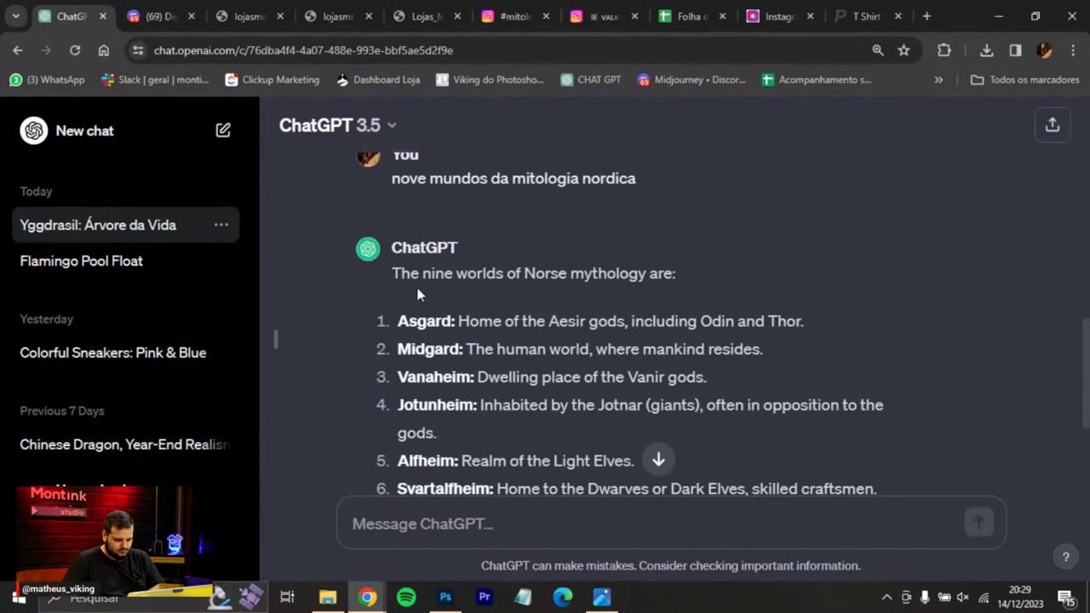
{"action": "left_click_drag", "start_coordinate": [392, 275], "coordinate": [650, 274]}
{"action": "key", "text": "ctrl+c"}
{"action": "left_click", "coordinate": [150, 18]}
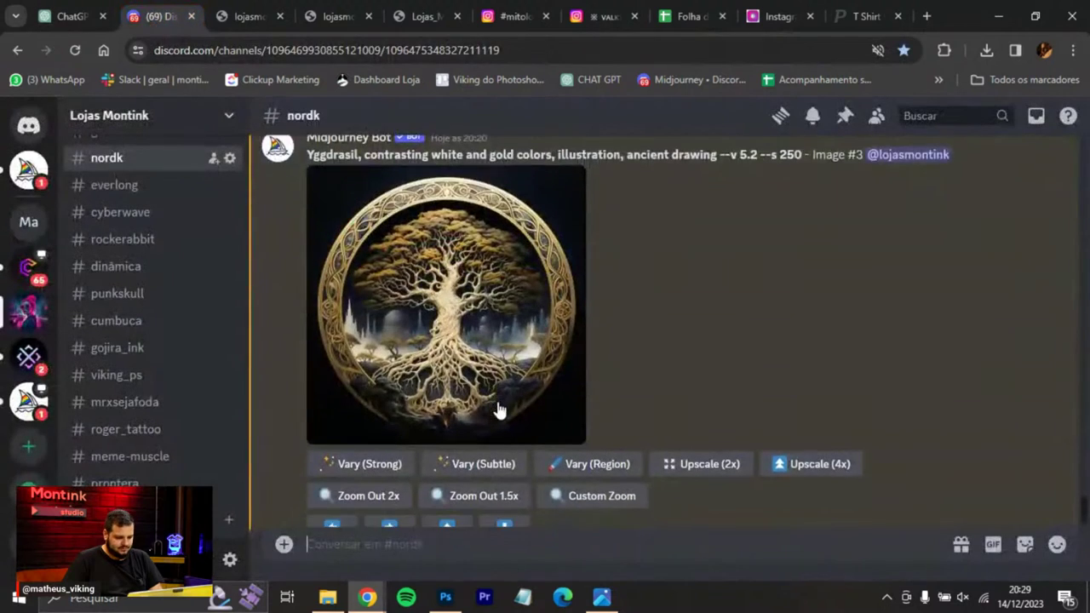
{"action": "type", "text": "/ima"}
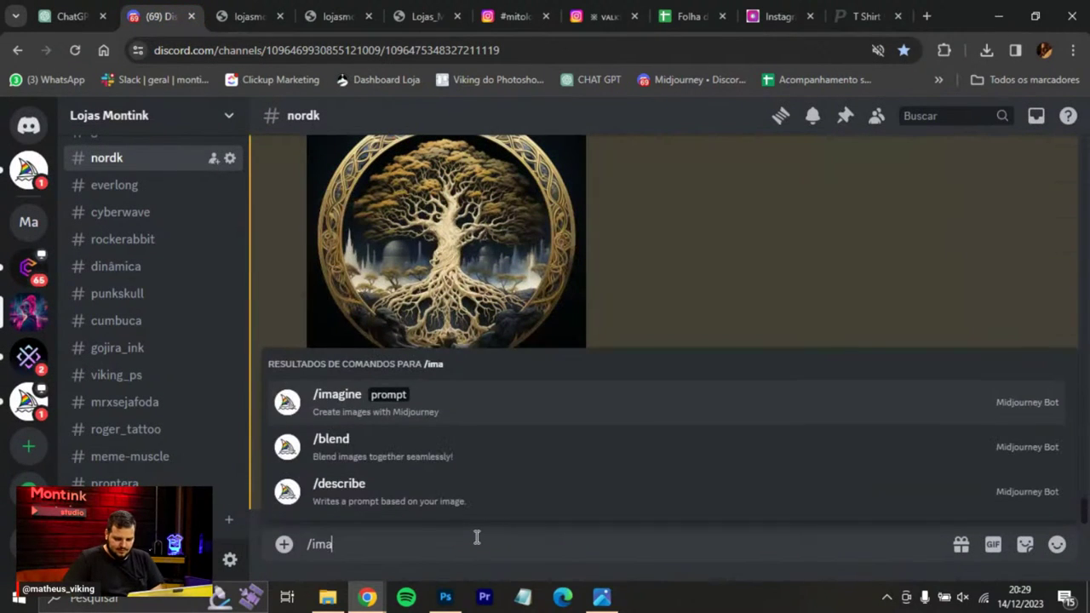
{"action": "left_click", "coordinate": [437, 402]}
{"action": "key", "text": "ctrl+v"}
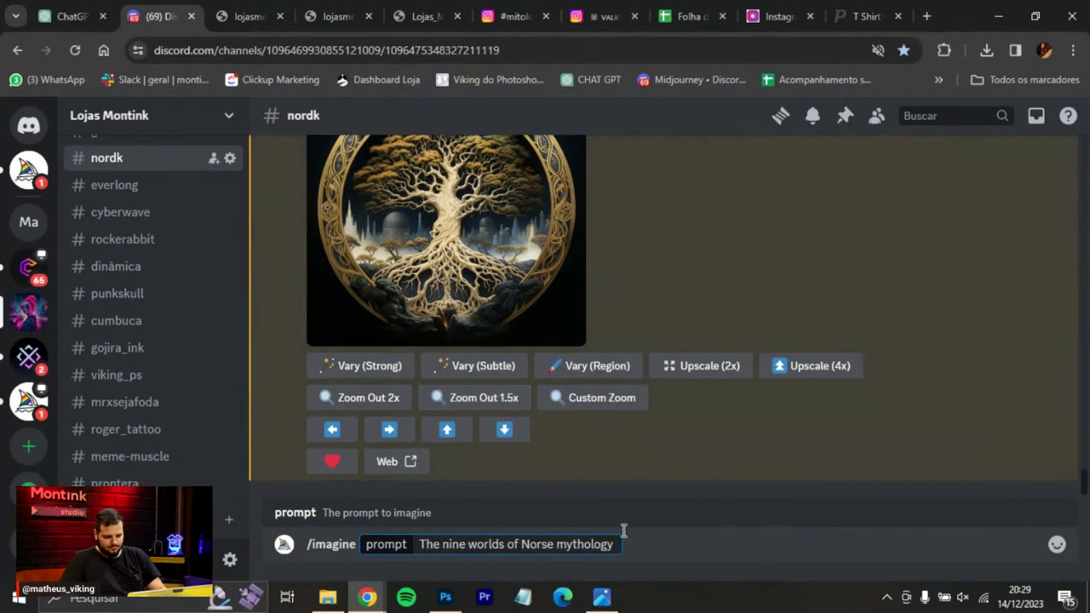
Append ", contrasting white and gold colors, illustration, ancient drawing" from the earlier Yggdrasil prompt and submit the image request.
{"action": "scroll", "coordinate": [563, 388], "scroll_direction": "down", "scroll_amount": 1}
{"action": "left_click", "coordinate": [364, 375]}
{"action": "left_click_drag", "start_coordinate": [398, 375], "coordinate": [706, 368]}
{"action": "key", "text": "ctrl+c"}
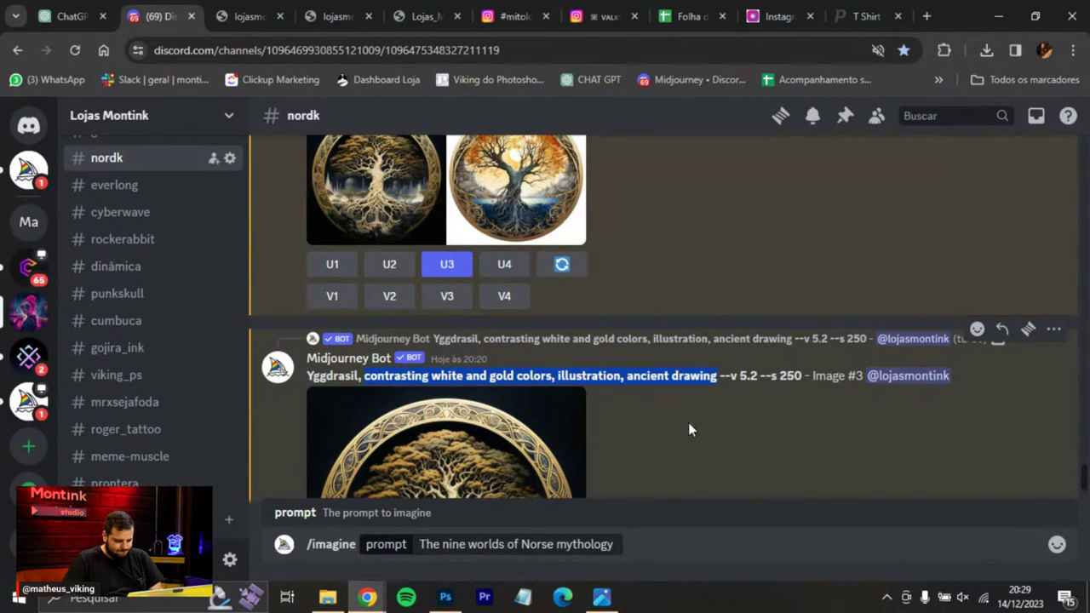
{"action": "left_click", "coordinate": [620, 550]}
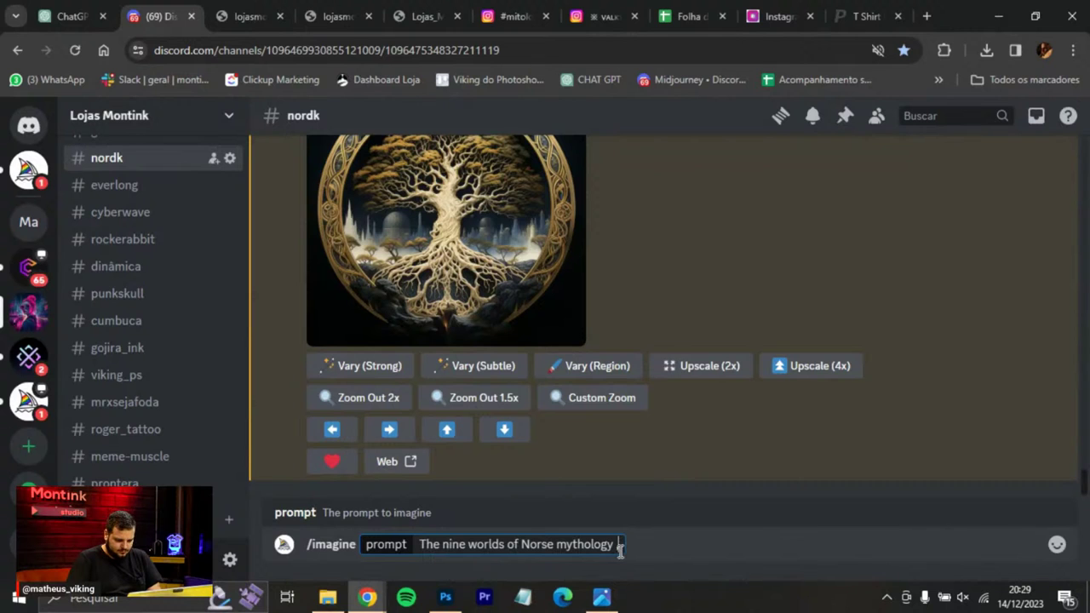
{"action": "type", "text": ","}
{"action": "key", "text": "ctrl+v"}
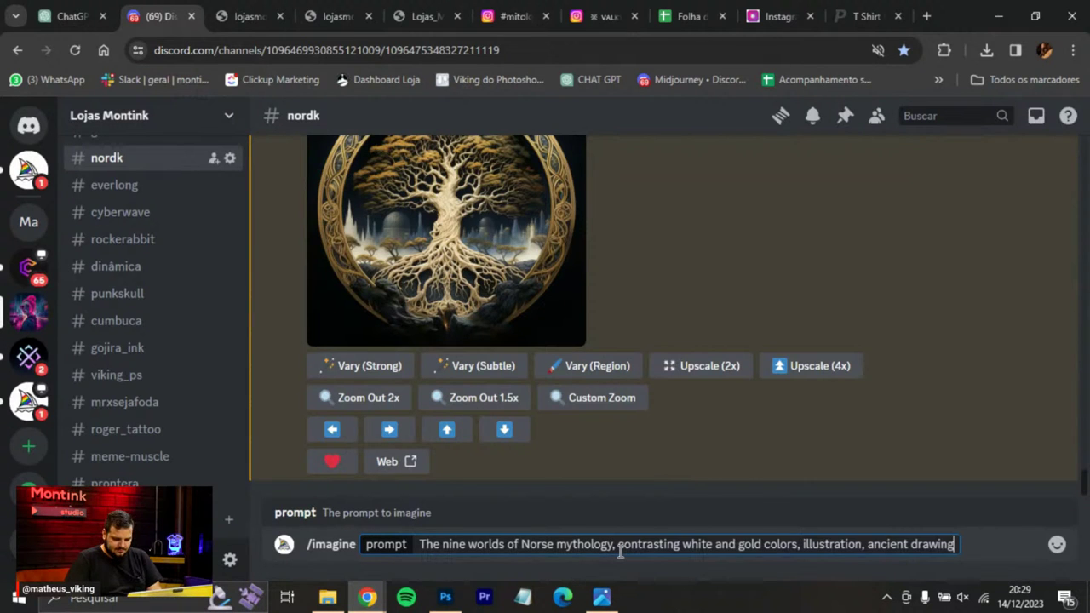
{"action": "key", "text": "Return"}
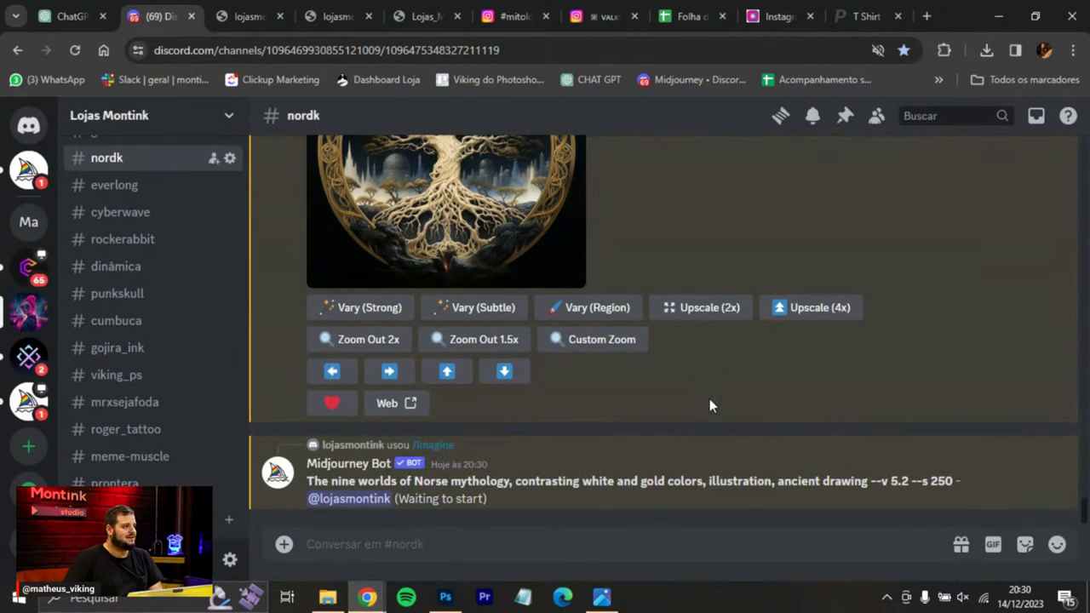
Switch to Photoshop and nudge the "Apesar de sua imponência" text block about 10 px left and 5 px up.
{"action": "key", "text": "alt+Tab"}
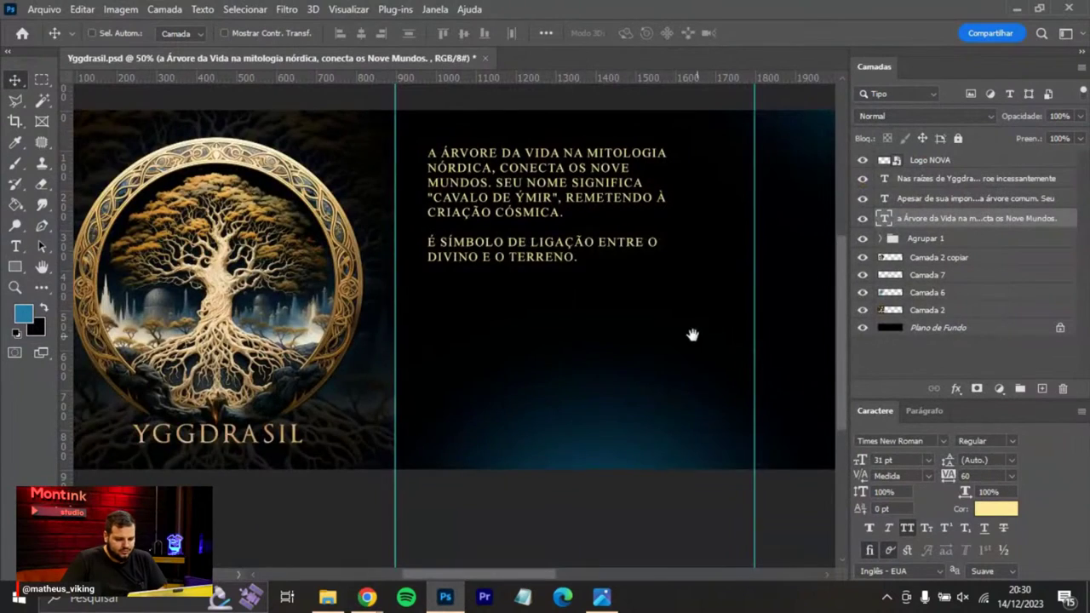
{"action": "left_click_drag", "start_coordinate": [693, 333], "coordinate": [253, 324]}
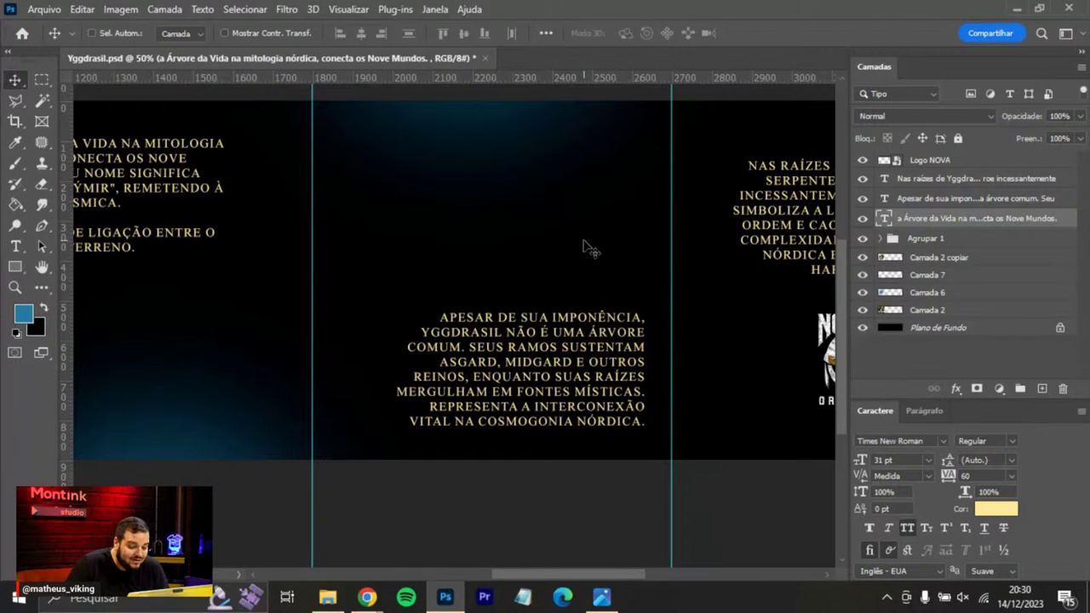
{"action": "left_click", "coordinate": [619, 338], "text": "ctrl"}
{"action": "key", "text": "Left"}
{"action": "key", "text": "Left"}
{"action": "key", "text": "Left"}
{"action": "key", "text": "Left"}
{"action": "key", "text": "Left"}
{"action": "key", "text": "Left"}
{"action": "key", "text": "Left"}
{"action": "key", "text": "Left"}
{"action": "key", "text": "Left"}
{"action": "key", "text": "Left"}
{"action": "key", "text": "Up"}
{"action": "key", "text": "Up"}
{"action": "key", "text": "Up"}
{"action": "key", "text": "Up"}
{"action": "key", "text": "Up"}
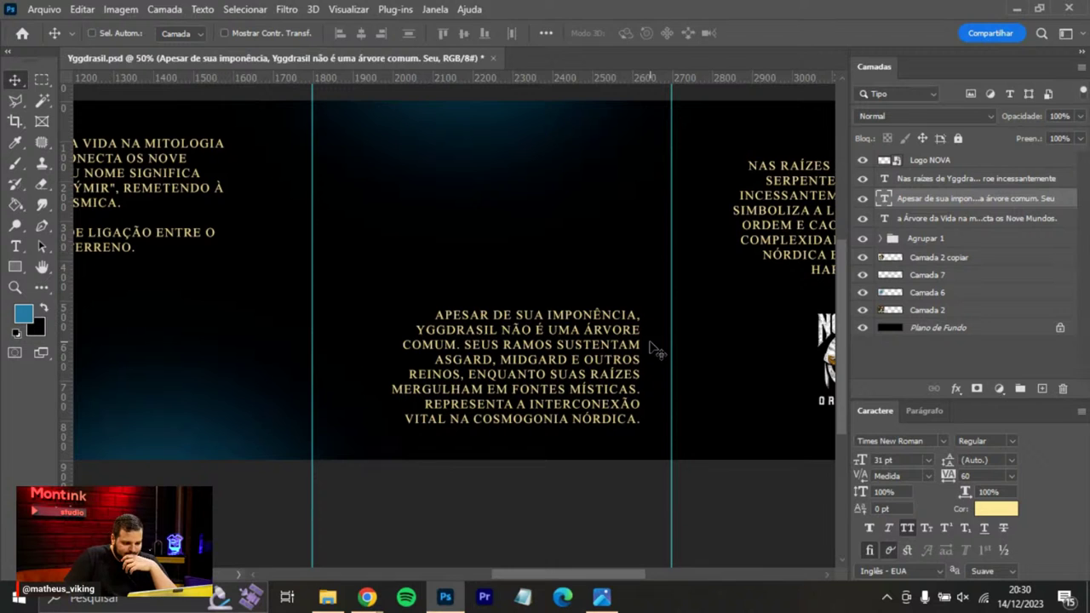
{"action": "scroll", "coordinate": [653, 345], "scroll_direction": "up", "scroll_amount": 2}
Return to Discord and upscale all four variants of the nine worlds image.
{"action": "key", "text": "alt+Tab"}
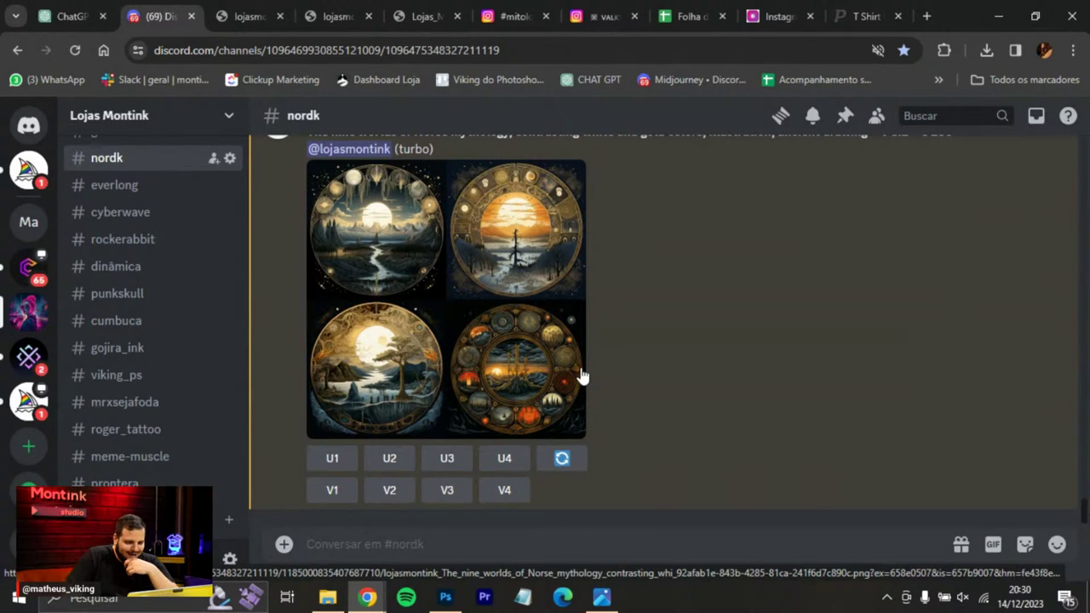
{"action": "left_click", "coordinate": [353, 456]}
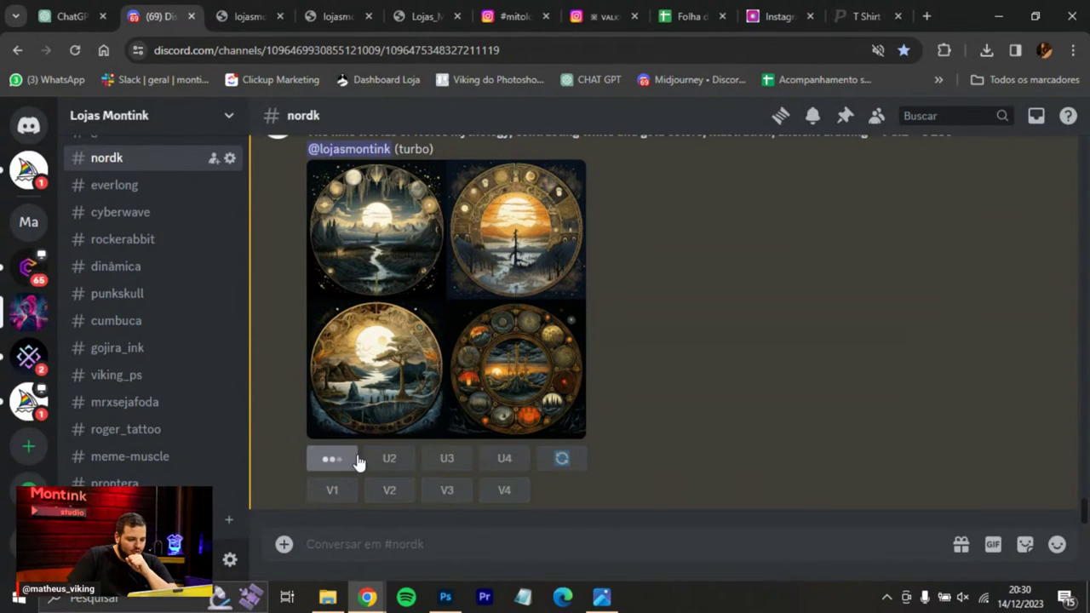
{"action": "left_click", "coordinate": [394, 319]}
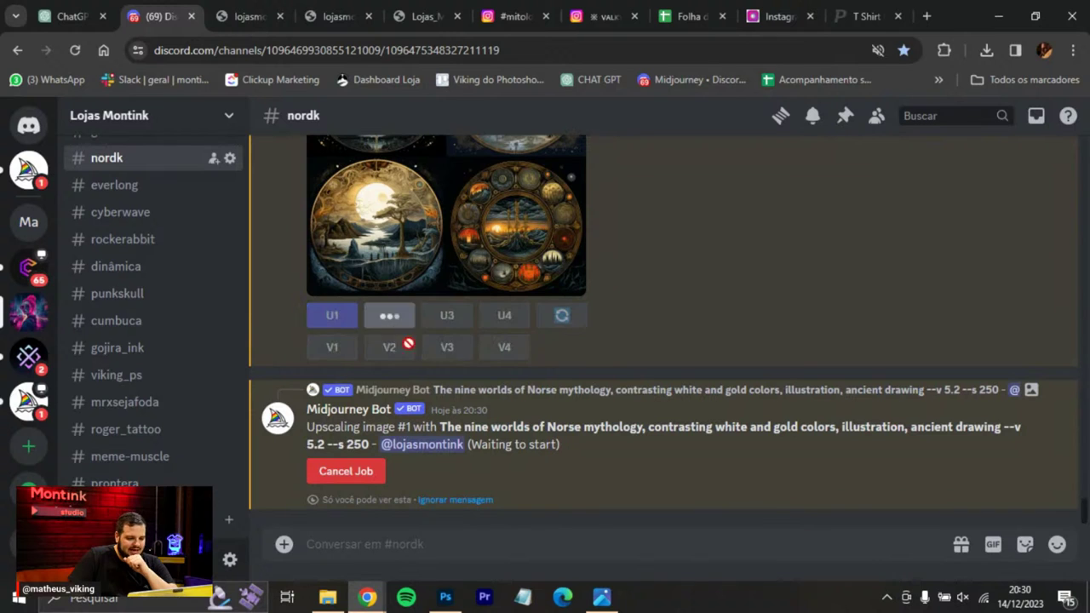
{"action": "left_click", "coordinate": [449, 174]}
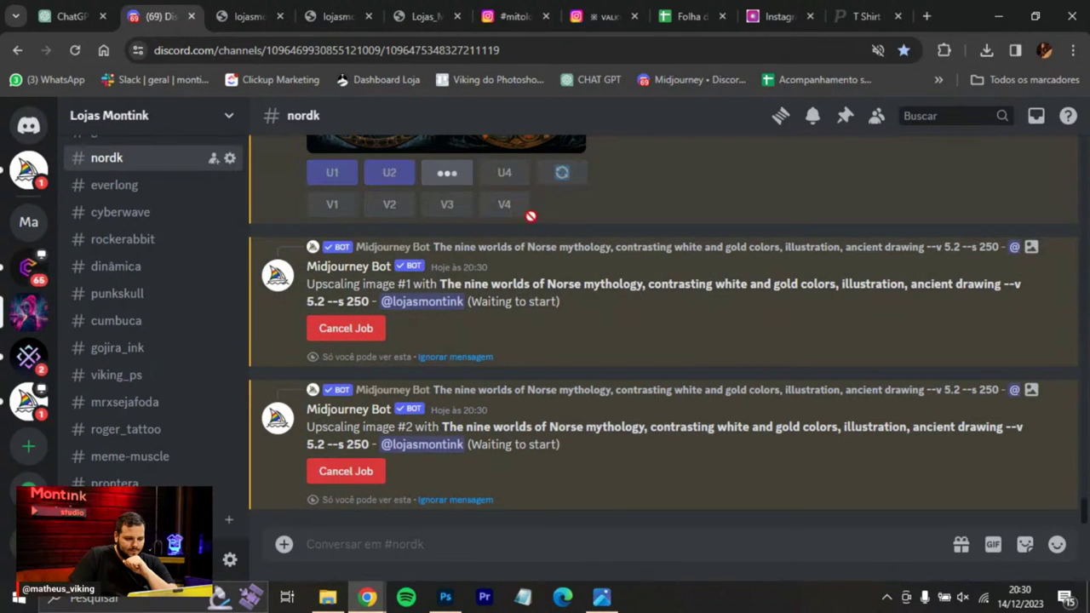
{"action": "scroll", "coordinate": [527, 383], "scroll_direction": "up", "scroll_amount": 6}
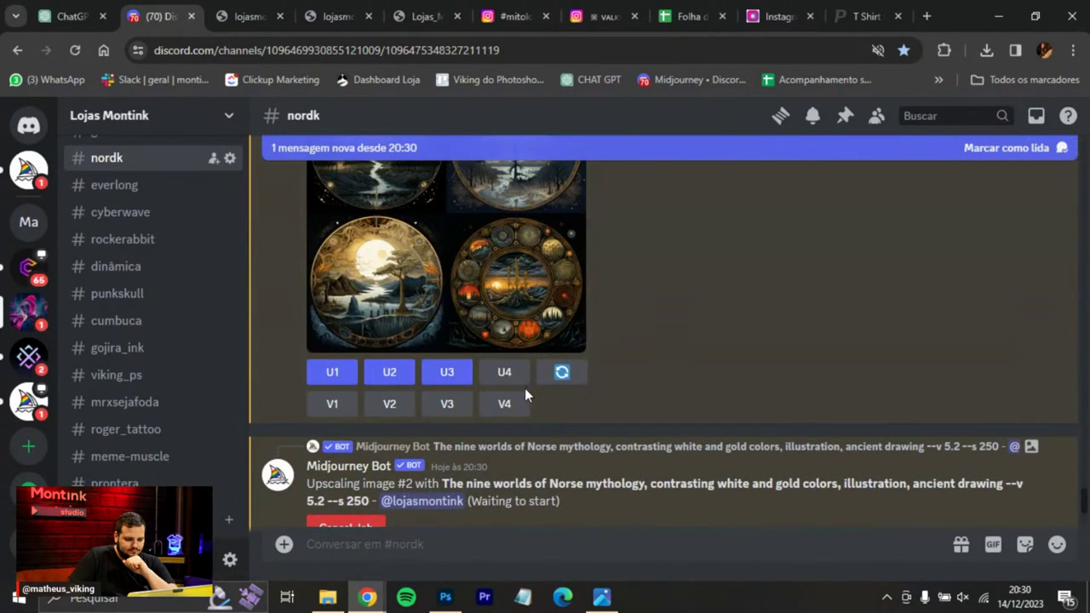
{"action": "left_click", "coordinate": [505, 372]}
Look through the upscaled variants, open image #4 in the browser at full size and copy it.
{"action": "scroll", "coordinate": [664, 311], "scroll_direction": "down", "scroll_amount": 3}
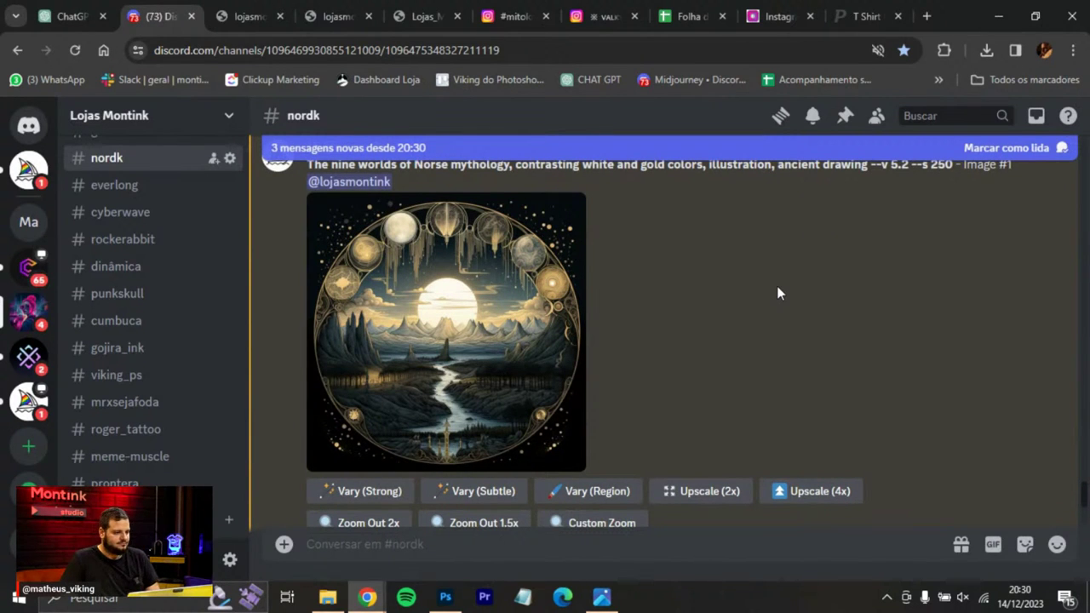
{"action": "scroll", "coordinate": [839, 321], "scroll_direction": "down", "scroll_amount": 6}
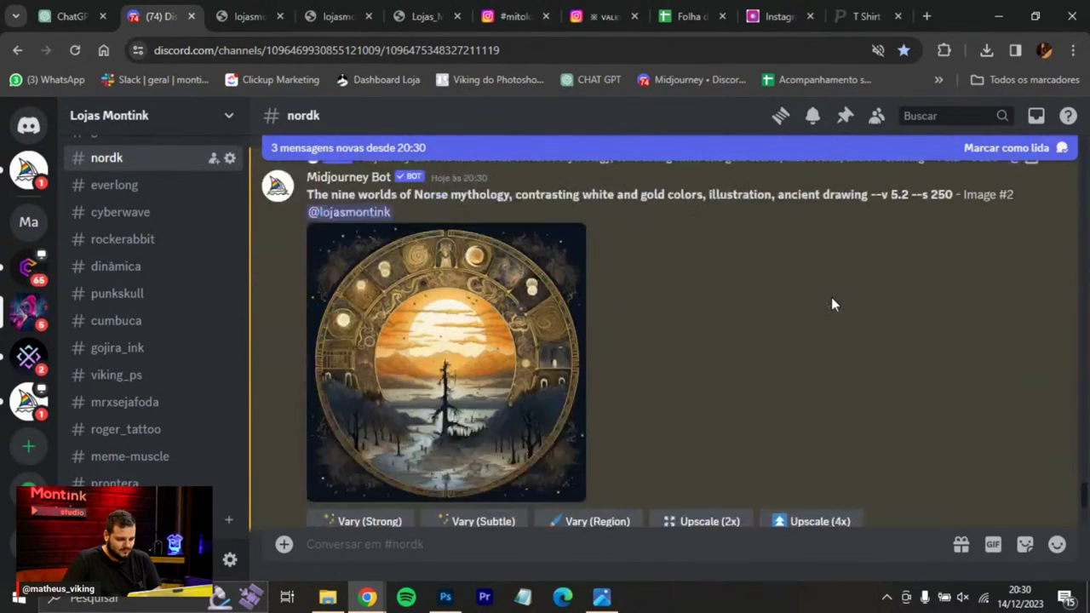
{"action": "scroll", "coordinate": [761, 256], "scroll_direction": "down", "scroll_amount": 5}
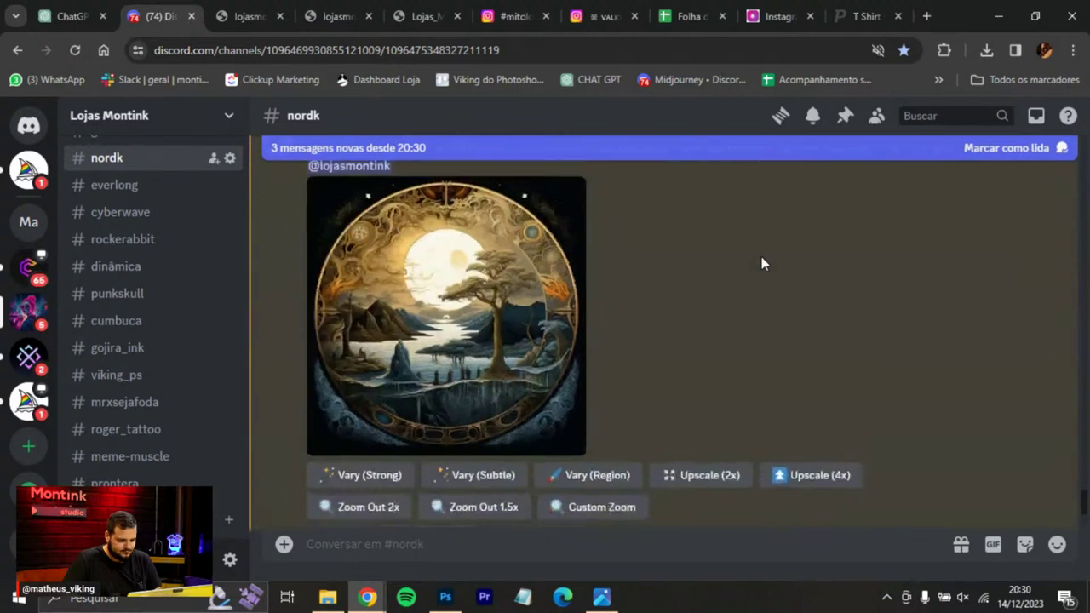
{"action": "scroll", "coordinate": [541, 252], "scroll_direction": "down", "scroll_amount": 6}
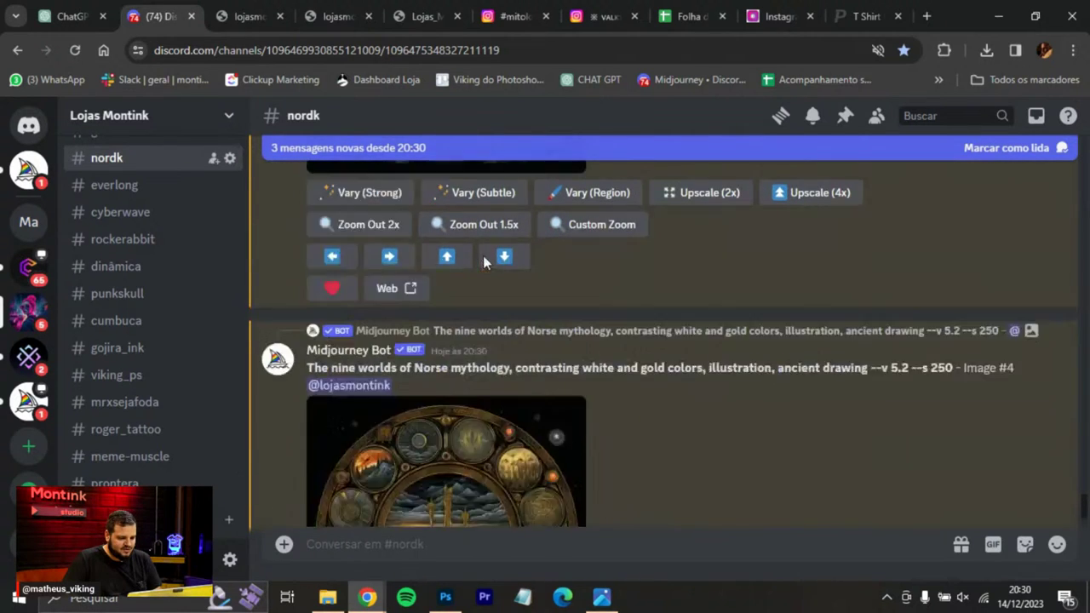
{"action": "left_click", "coordinate": [470, 305]}
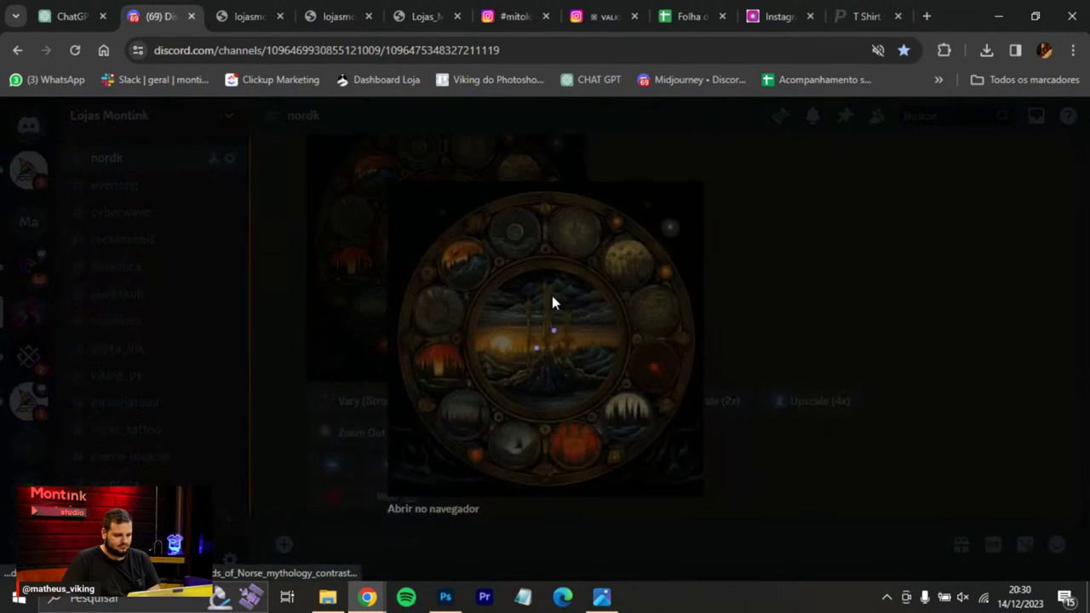
{"action": "left_click", "coordinate": [467, 514]}
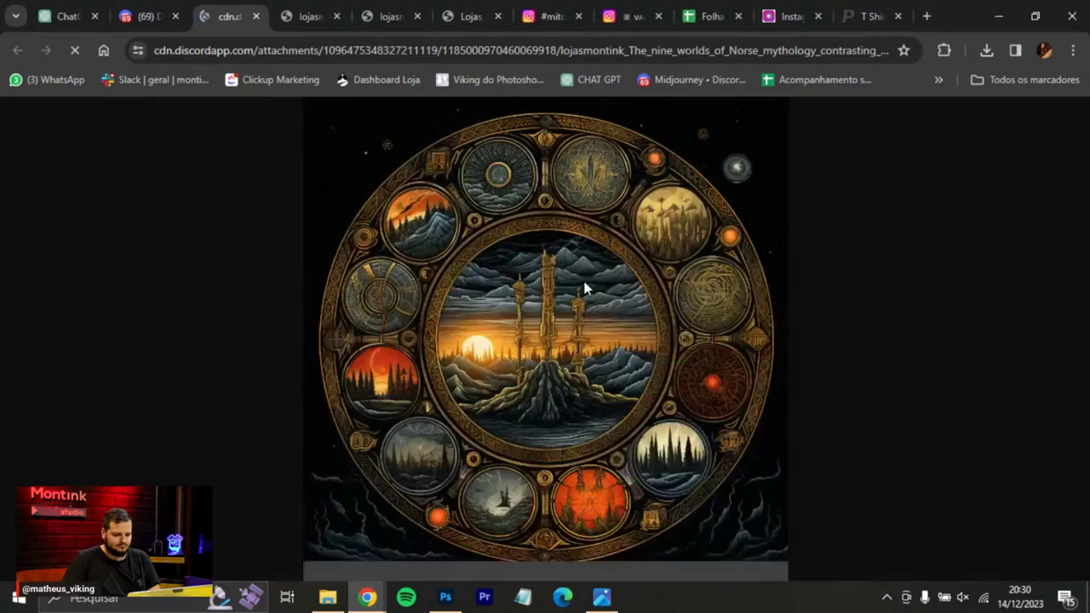
{"action": "right_click", "coordinate": [575, 310]}
{"action": "left_click", "coordinate": [578, 331]}
Paste the copied image into Yggdrasil.psd directly above the Plano de Fundo layer and place it below the "A Árvore da Vida" text.
{"action": "key", "text": "alt+Tab"}
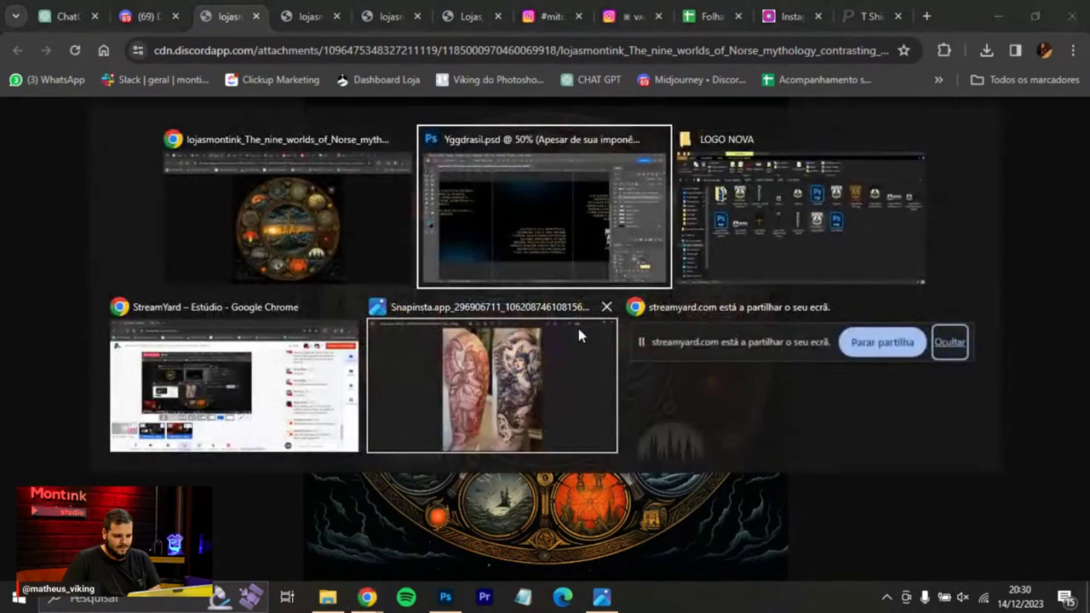
{"action": "left_click_drag", "start_coordinate": [326, 282], "coordinate": [613, 252]}
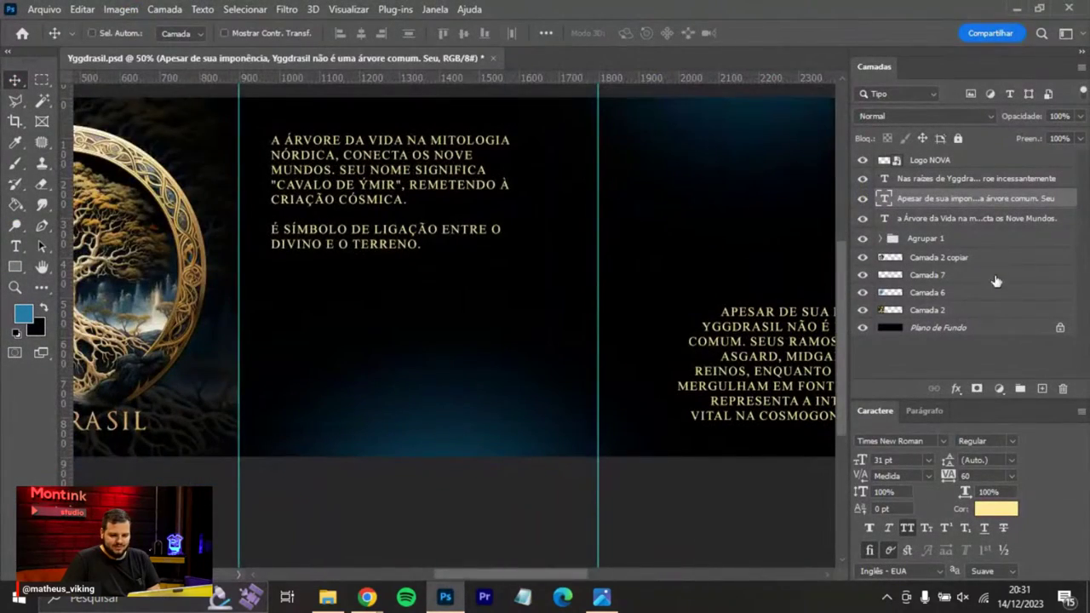
{"action": "left_click", "coordinate": [961, 329]}
{"action": "key", "text": "ctrl+v"}
{"action": "left_click_drag", "start_coordinate": [485, 260], "coordinate": [562, 366]}
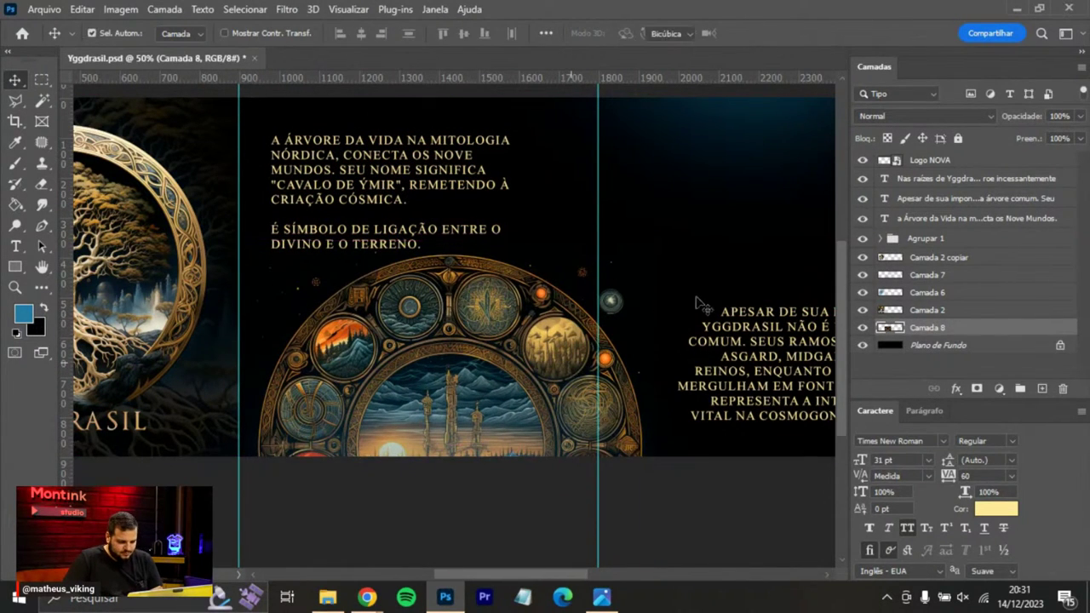
Scale the pasted nine worlds image to 105.86% and move it slightly lower so it straddles the guide between the second and third panels.
{"action": "key", "text": "ctrl+t"}
{"action": "left_click_drag", "start_coordinate": [656, 244], "coordinate": [681, 219]}
{"action": "left_click_drag", "start_coordinate": [630, 305], "coordinate": [645, 315]}
{"action": "left_click_drag", "start_coordinate": [693, 226], "coordinate": [681, 240]}
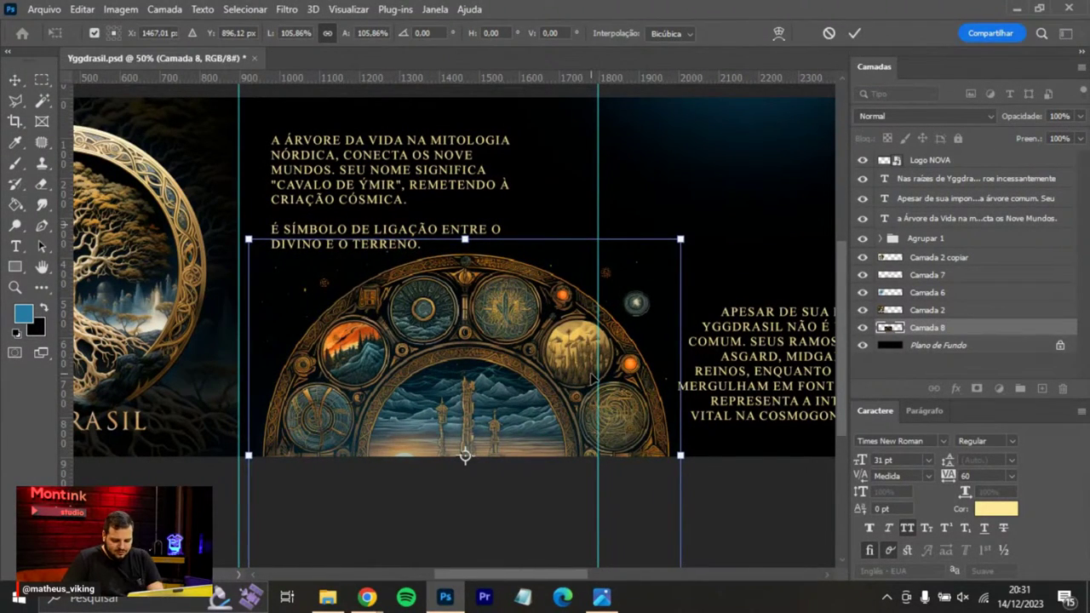
{"action": "key", "text": "Return"}
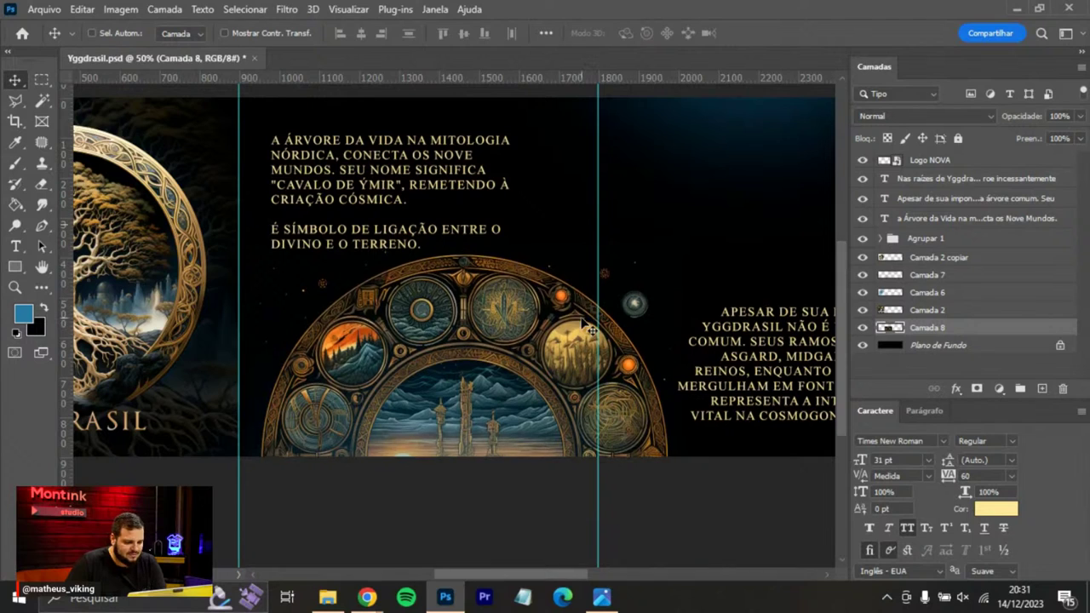
{"action": "left_click_drag", "start_coordinate": [662, 236], "coordinate": [560, 307]}
{"action": "left_click_drag", "start_coordinate": [383, 364], "coordinate": [385, 371]}
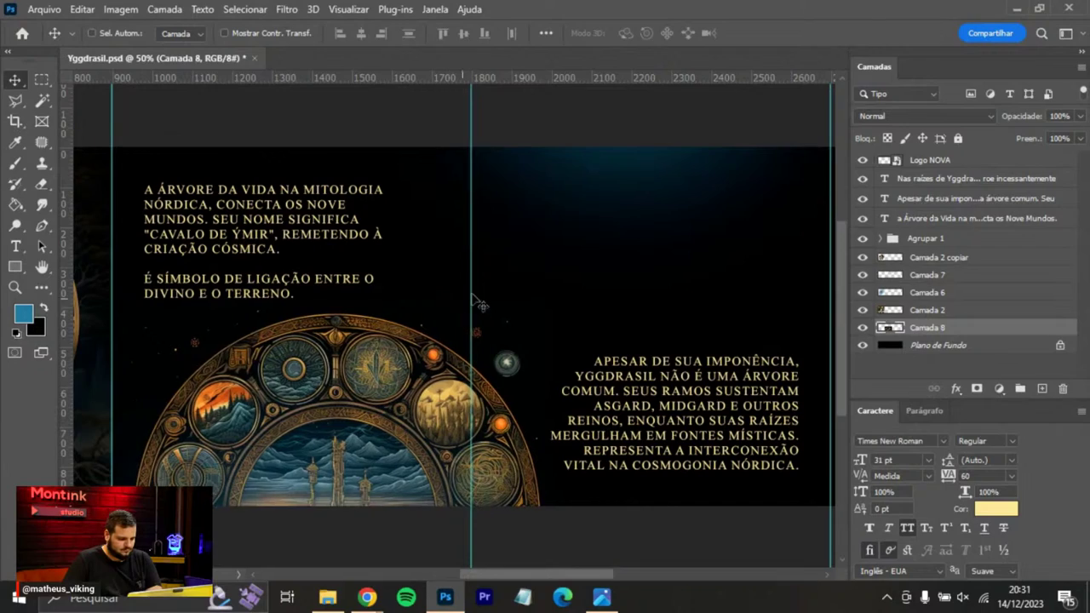
Switch to the nordk channel in Discord, open nine worlds image #3 in the browser at full size and copy it.
{"action": "key", "text": "alt+Tab"}
{"action": "left_click", "coordinate": [154, 16]}
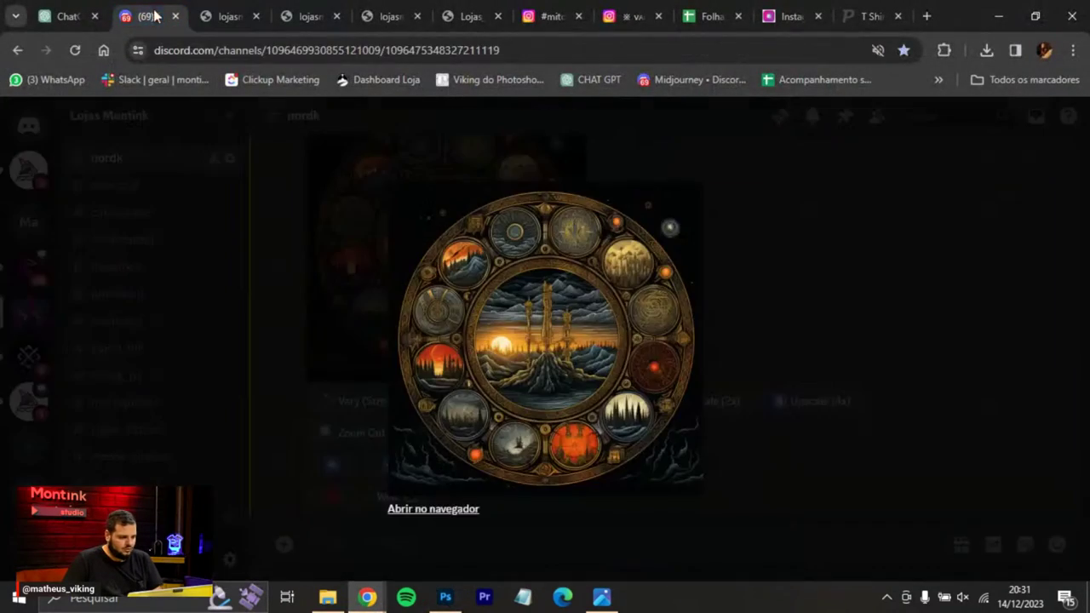
{"action": "key", "text": "Escape"}
{"action": "scroll", "coordinate": [571, 328], "scroll_direction": "down", "scroll_amount": 5}
{"action": "scroll", "coordinate": [500, 289], "scroll_direction": "down", "scroll_amount": 7}
{"action": "scroll", "coordinate": [501, 290], "scroll_direction": "up", "scroll_amount": 1}
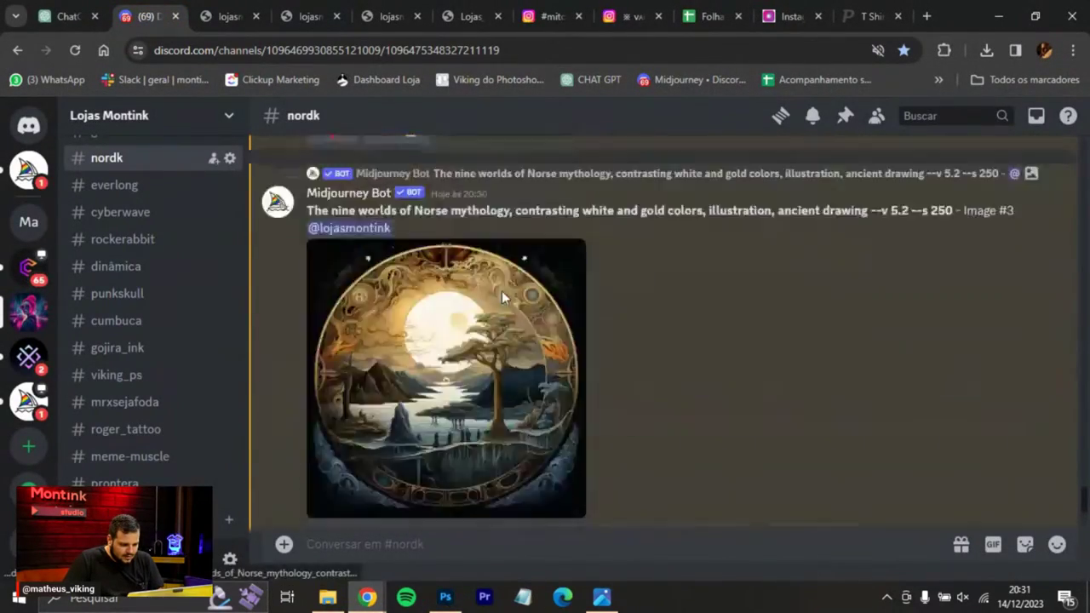
{"action": "left_click", "coordinate": [479, 332]}
{"action": "left_click", "coordinate": [465, 511]}
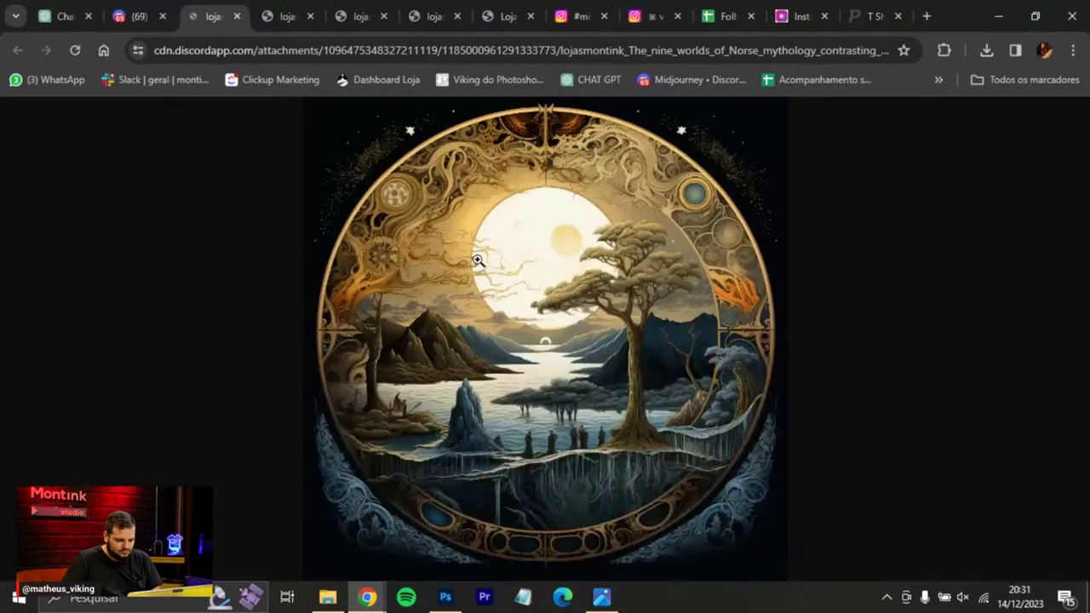
{"action": "right_click", "coordinate": [501, 274]}
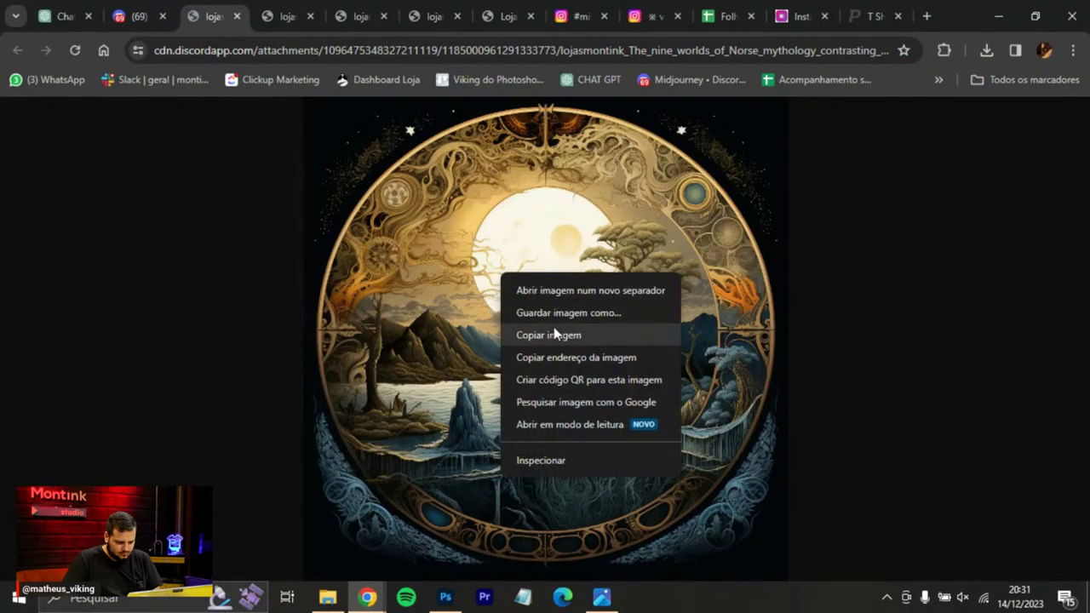
{"action": "left_click", "coordinate": [552, 332]}
Paste the copied image into Yggdrasil.psd, scale it to 71.48% and place it at the canvas's upper edge above the "Apesar de sua imponência" text.
{"action": "key", "text": "alt+Tab"}
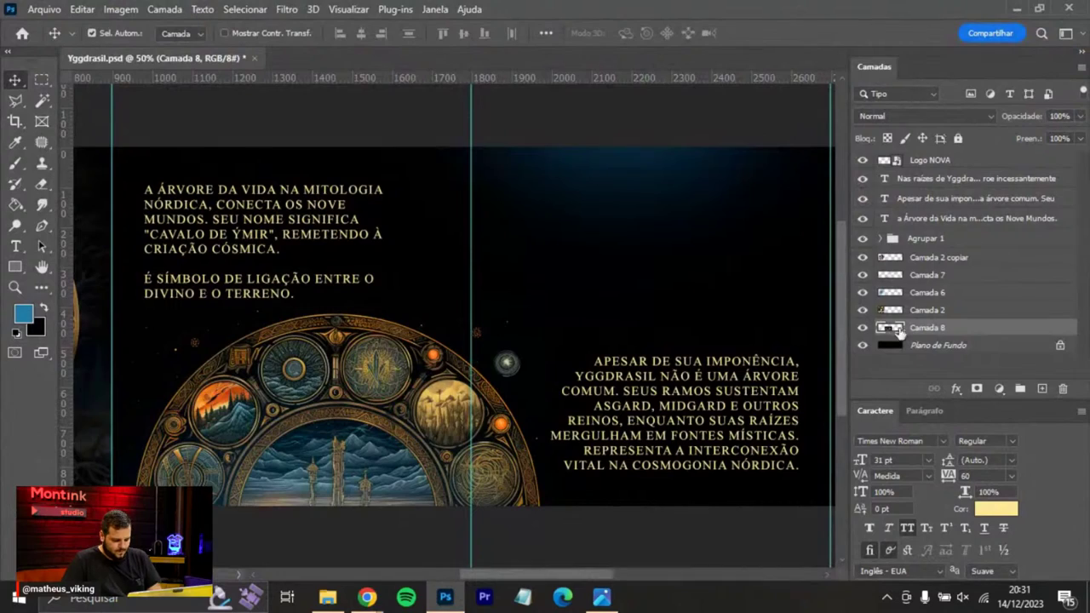
{"action": "key", "text": "ctrl+v"}
{"action": "left_click_drag", "start_coordinate": [417, 281], "coordinate": [608, 103]}
{"action": "left_click_drag", "start_coordinate": [598, 143], "coordinate": [494, 126]}
{"action": "mouse_move", "coordinate": [549, 188]}
{"action": "left_mouse_down"}
{"action": "mouse_move", "coordinate": [529, 207]}
{"action": "mouse_move", "coordinate": [529, 197]}
{"action": "left_mouse_up"}
{"action": "key", "text": "ctrl+t"}
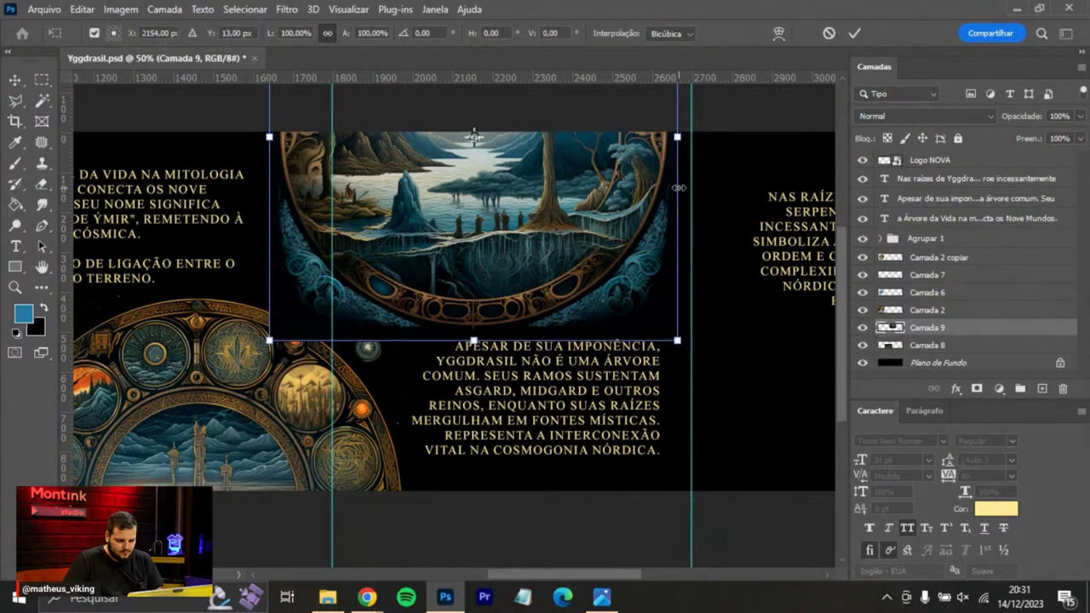
{"action": "left_click_drag", "start_coordinate": [671, 190], "coordinate": [586, 234]}
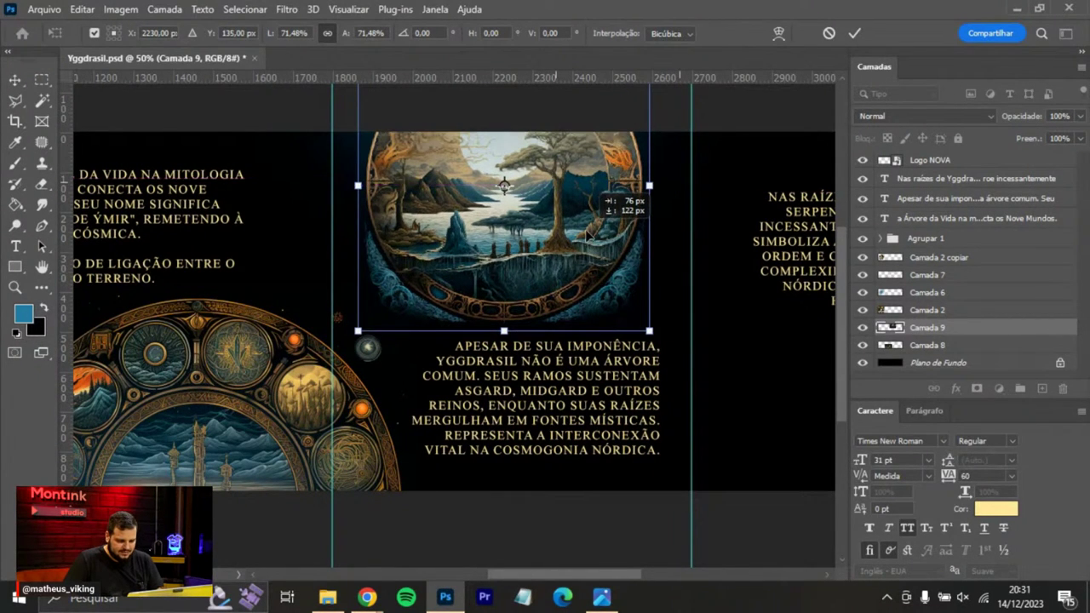
{"action": "key", "text": "Return"}
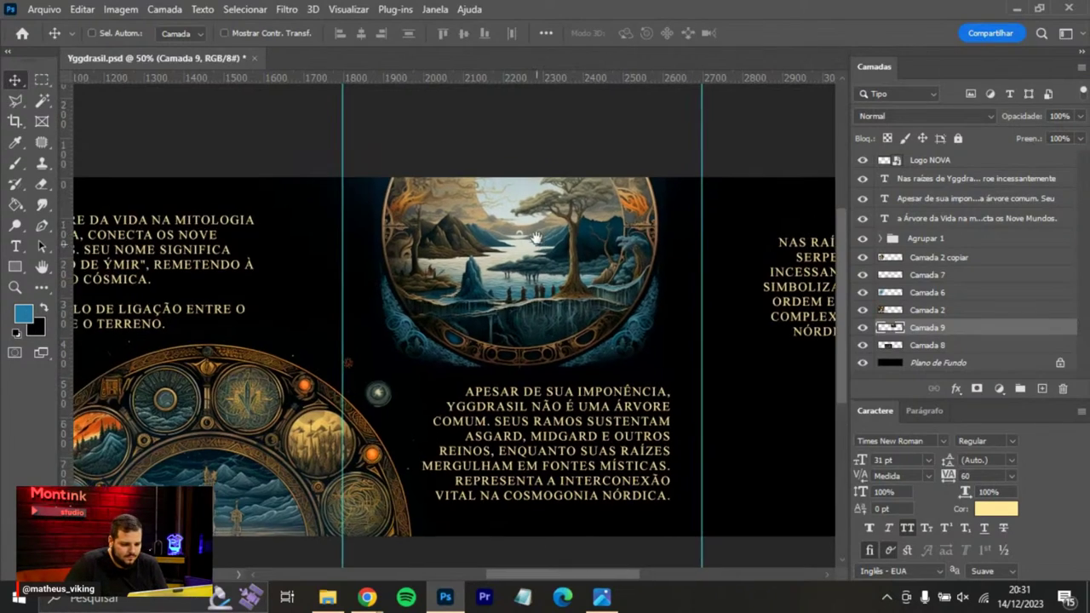
Add a layer mask to Camada 9 and fade out the image's outer edges with a black 100 px soft brush.
{"action": "key", "text": "ctrl+plus"}
{"action": "key", "text": "ctrl+plus"}
{"action": "scroll", "coordinate": [536, 233], "scroll_direction": "up", "scroll_amount": 3}
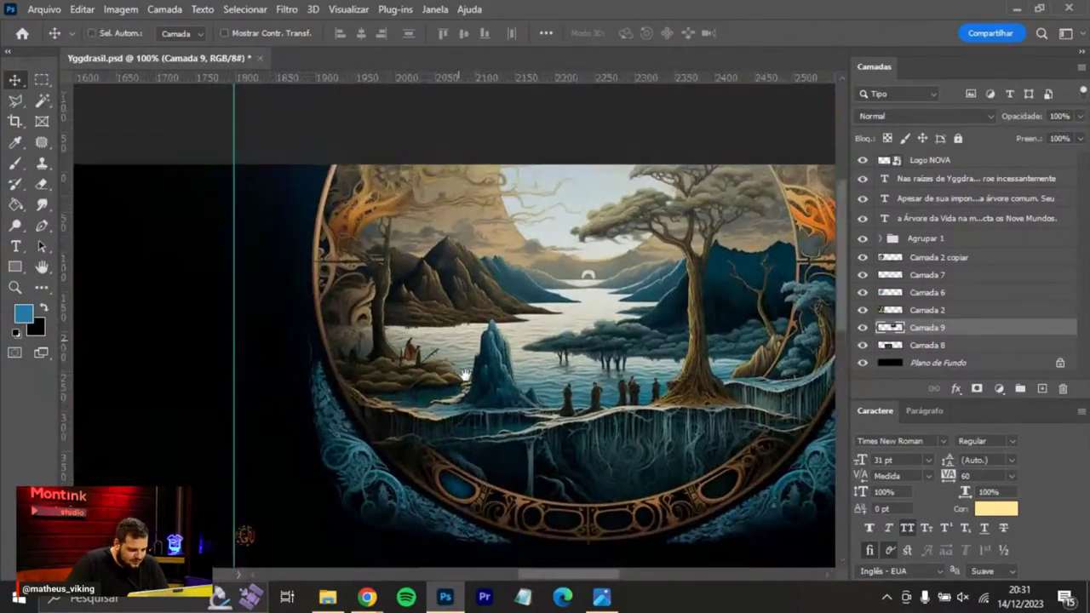
{"action": "left_click", "coordinate": [976, 388]}
{"action": "key", "text": "b"}
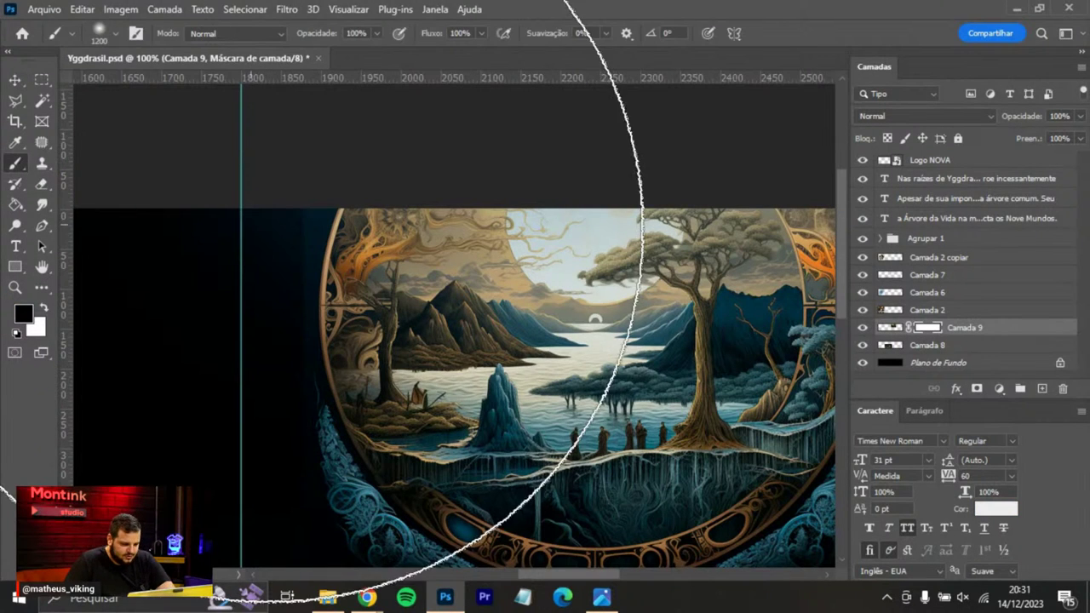
{"action": "key", "text": "bracketleft"}
{"action": "key", "text": "bracketleft"}
{"action": "key", "text": "bracketleft"}
{"action": "key", "text": "bracketleft"}
{"action": "key", "text": "bracketleft"}
{"action": "key", "text": "bracketleft"}
{"action": "key", "text": "bracketleft"}
{"action": "key", "text": "bracketleft"}
{"action": "key", "text": "bracketleft"}
{"action": "key", "text": "bracketleft"}
{"action": "key", "text": "bracketleft"}
{"action": "key", "text": "bracketleft"}
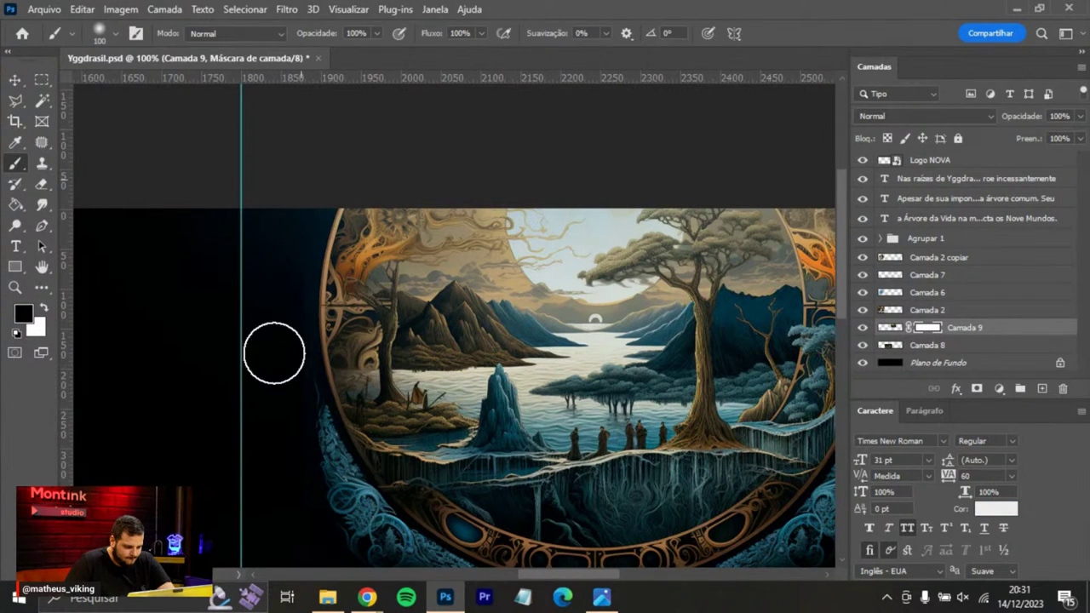
{"action": "scroll", "coordinate": [540, 415], "scroll_direction": "right", "scroll_amount": 5}
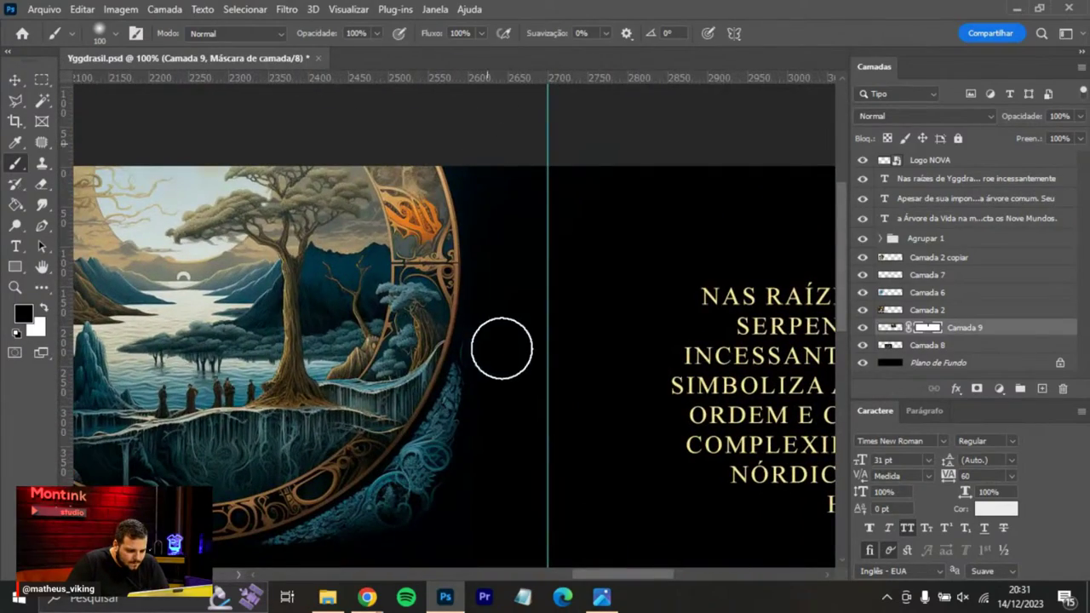
{"action": "scroll", "coordinate": [502, 298], "scroll_direction": "down", "scroll_amount": 4}
{"action": "scroll", "coordinate": [520, 195], "scroll_direction": "left", "scroll_amount": 2}
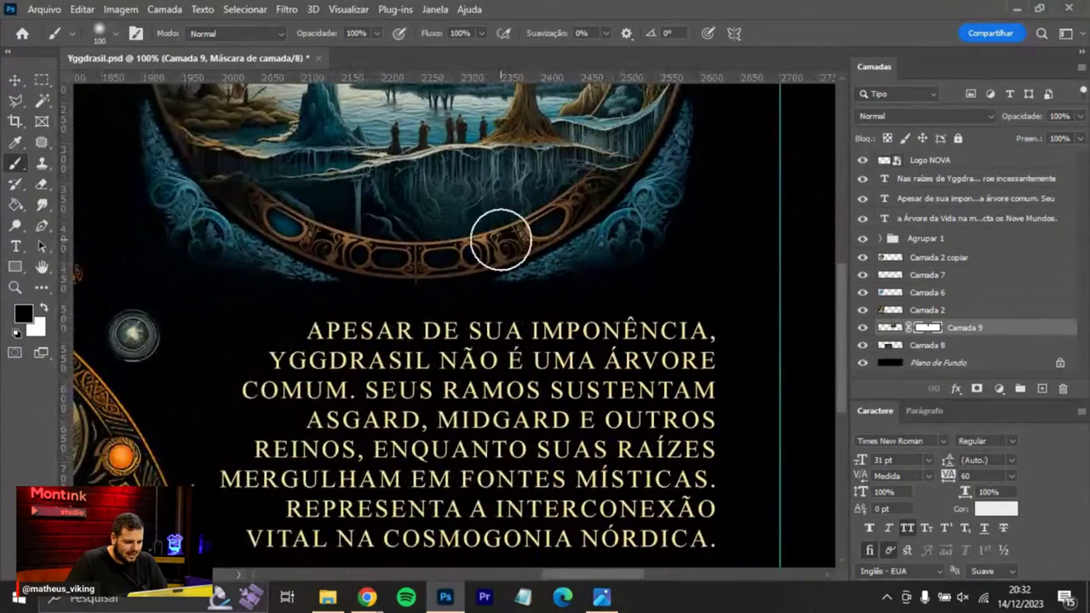
Return to Discord, open the nine worlds variant with the orange sunset and bare tree in the browser at full size and copy it.
{"action": "key", "text": "ctrl+minus"}
{"action": "key", "text": "ctrl+minus"}
{"action": "scroll", "coordinate": [502, 230], "scroll_direction": "up", "scroll_amount": 2}
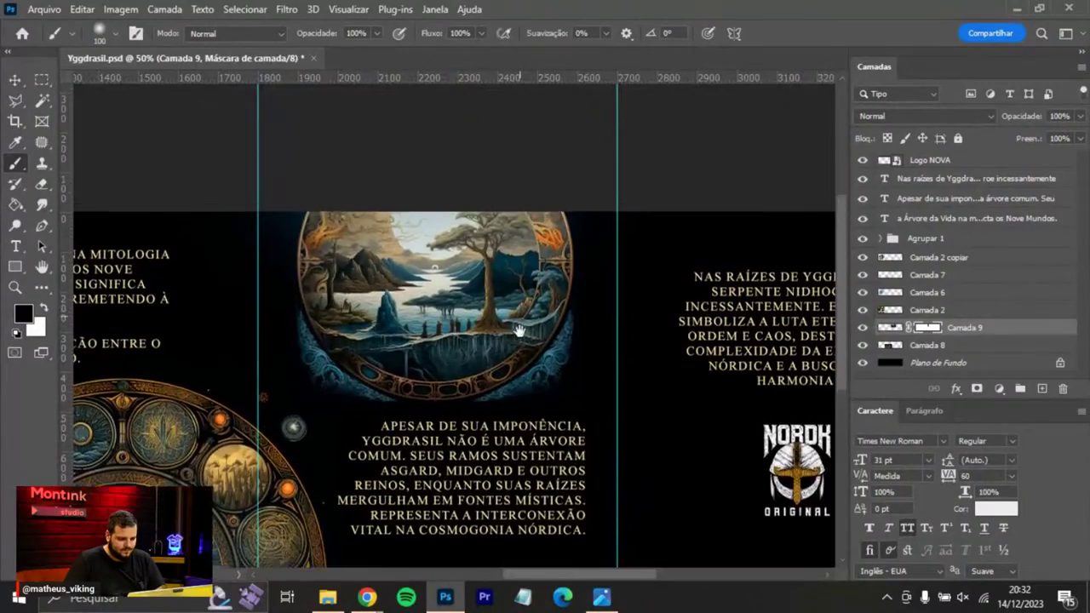
{"action": "left_click_drag", "start_coordinate": [510, 219], "coordinate": [251, 218]}
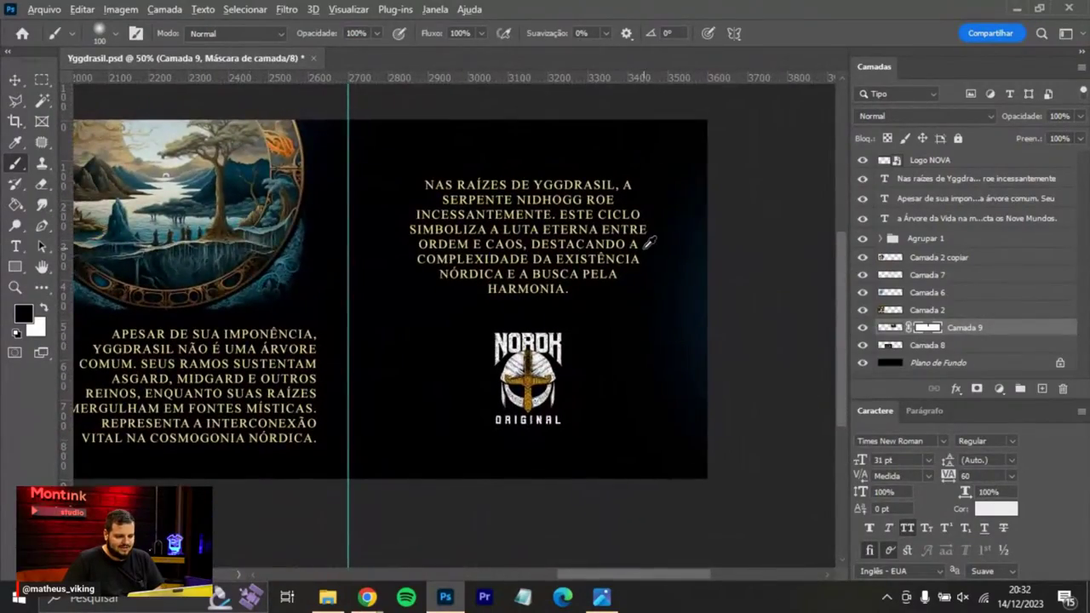
{"action": "key", "text": "alt+Tab"}
{"action": "left_click", "coordinate": [145, 15]}
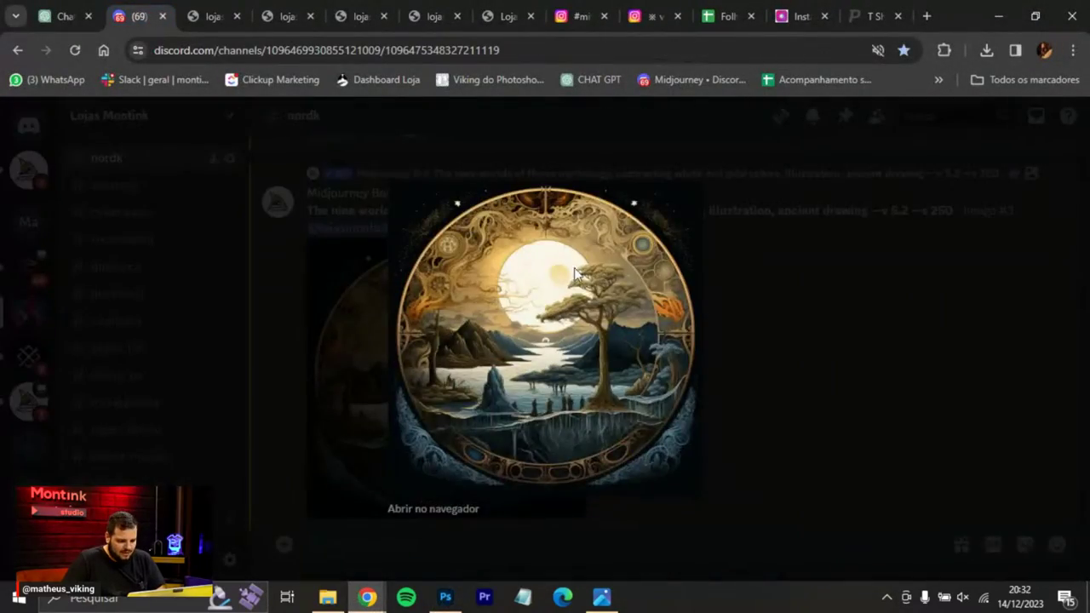
{"action": "key", "text": "Escape"}
{"action": "scroll", "coordinate": [531, 306], "scroll_direction": "up", "scroll_amount": 10}
{"action": "scroll", "coordinate": [535, 296], "scroll_direction": "down", "scroll_amount": 2}
{"action": "left_click", "coordinate": [437, 261]}
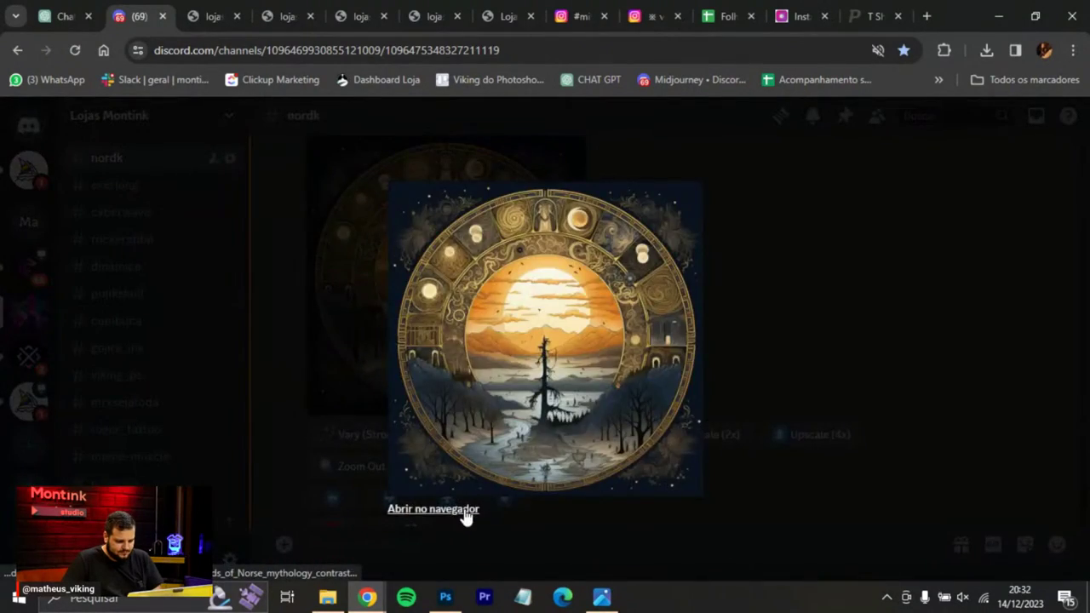
{"action": "left_click", "coordinate": [433, 509]}
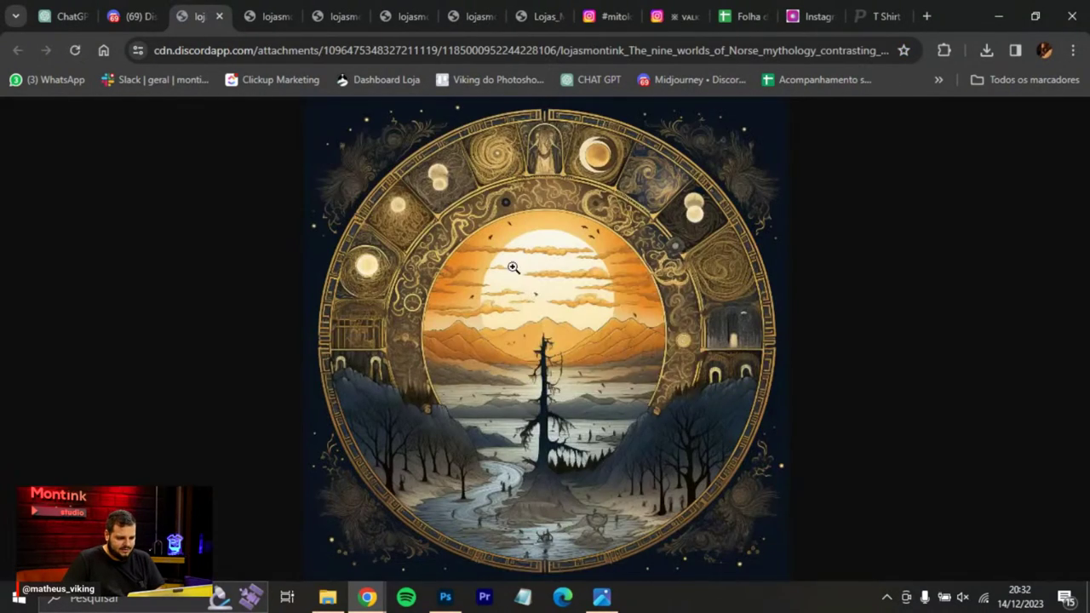
{"action": "right_click", "coordinate": [513, 265]}
{"action": "left_click", "coordinate": [560, 330]}
Paste the sunset image into Yggdrasil.psd directly above Plano de Fundo, scale it to 89.84% and fit it over the fourth panel.
{"action": "key", "text": "alt+Tab"}
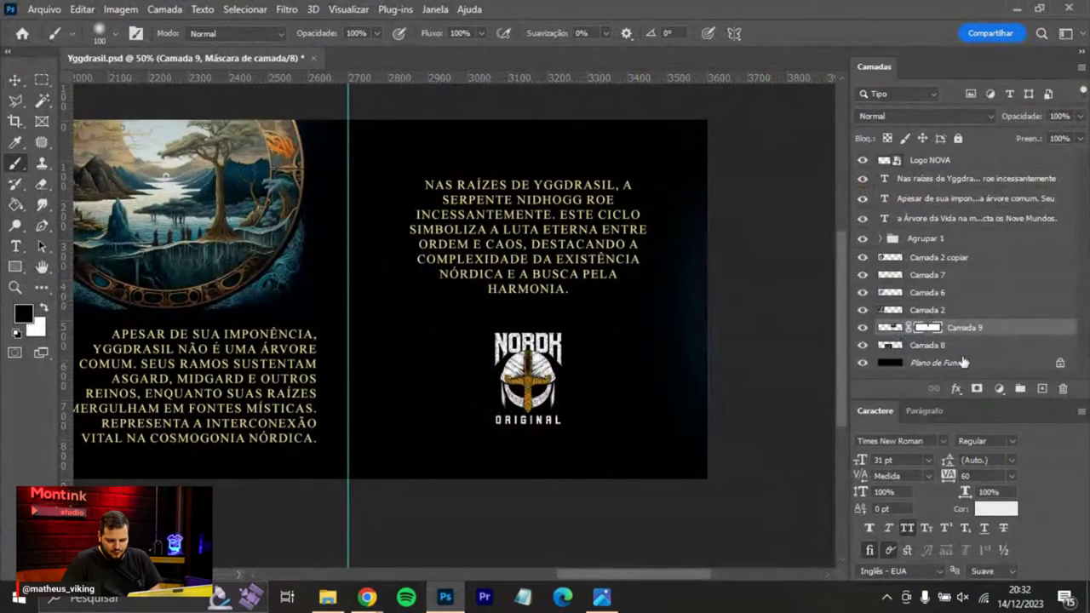
{"action": "left_click", "coordinate": [962, 363]}
{"action": "key", "text": "ctrl+v"}
{"action": "key", "text": "v"}
{"action": "left_click_drag", "start_coordinate": [430, 201], "coordinate": [586, 233]}
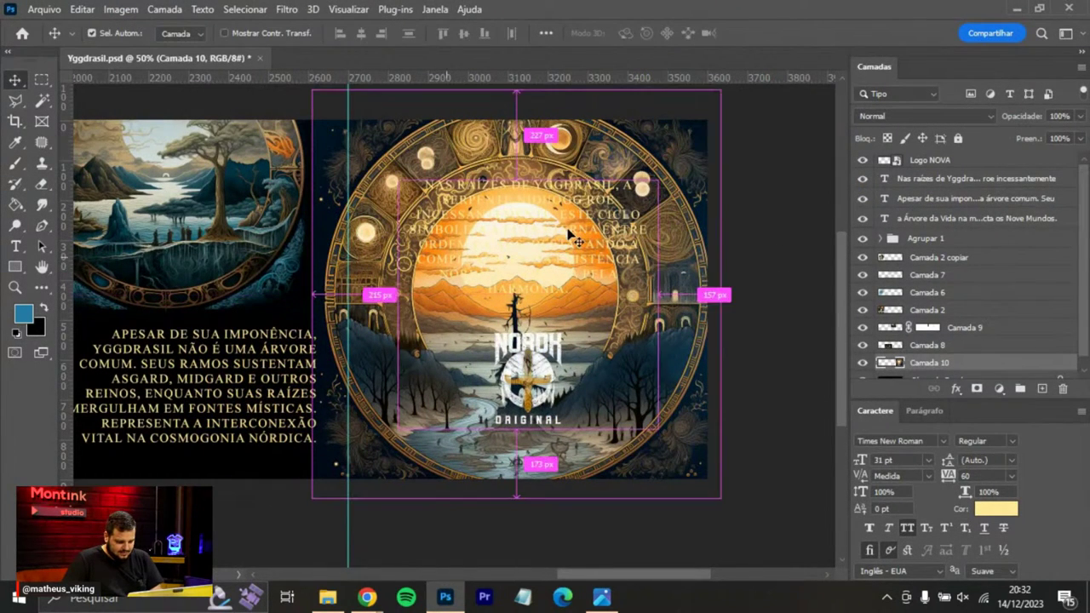
{"action": "key", "text": "ctrl+t"}
{"action": "left_click_drag", "start_coordinate": [729, 295], "coordinate": [719, 320]}
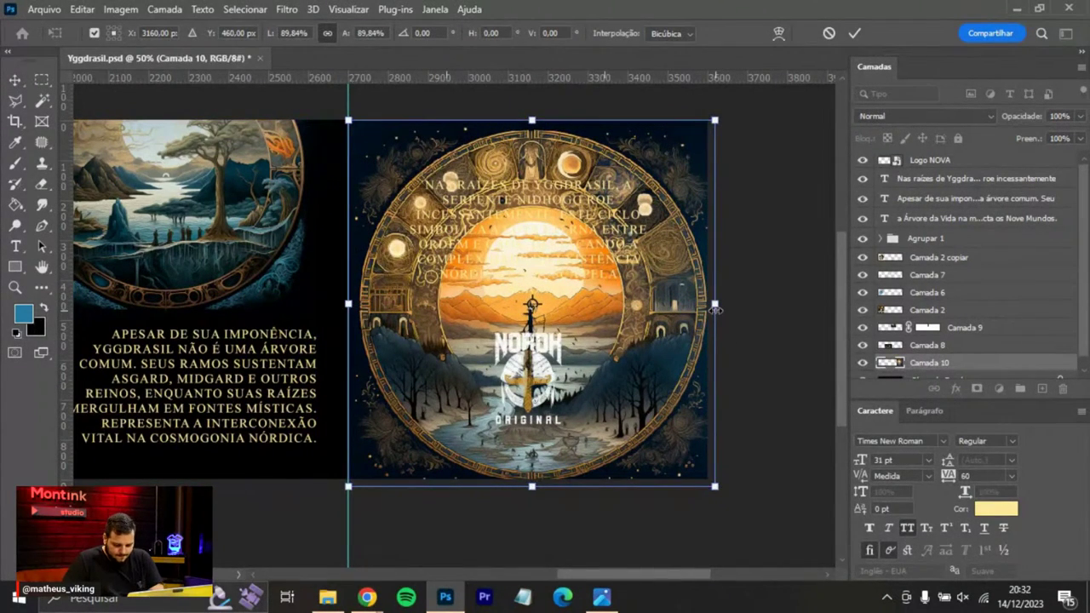
{"action": "key", "text": "Return"}
{"action": "left_click_drag", "start_coordinate": [720, 250], "coordinate": [704, 264]}
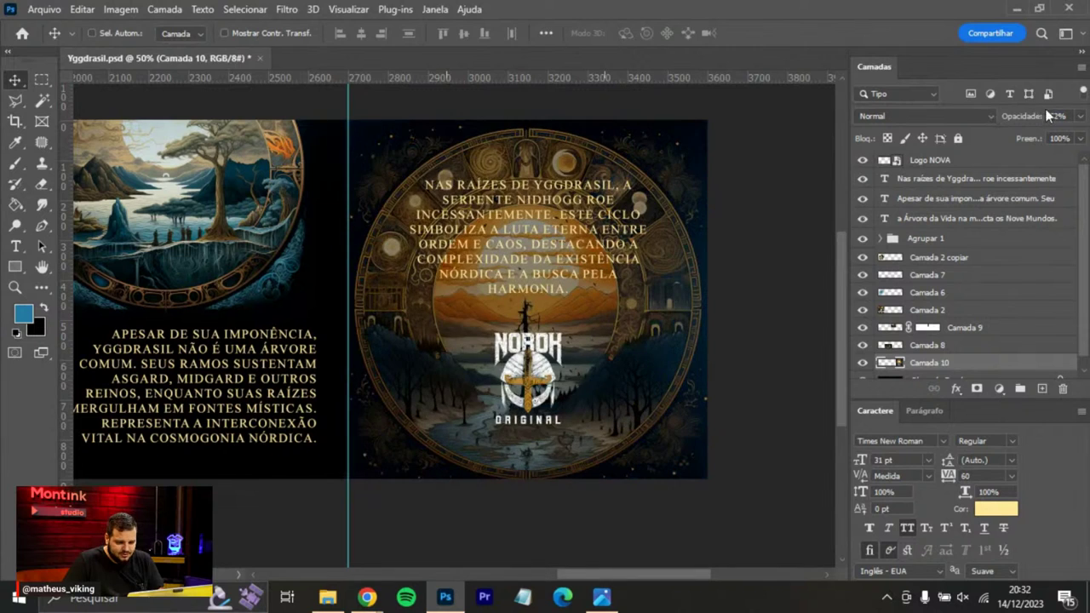
Lower the opacity of the sunset image layer to 19% and check the whole carousel.
{"action": "left_click_drag", "start_coordinate": [1024, 124], "coordinate": [1028, 120]}
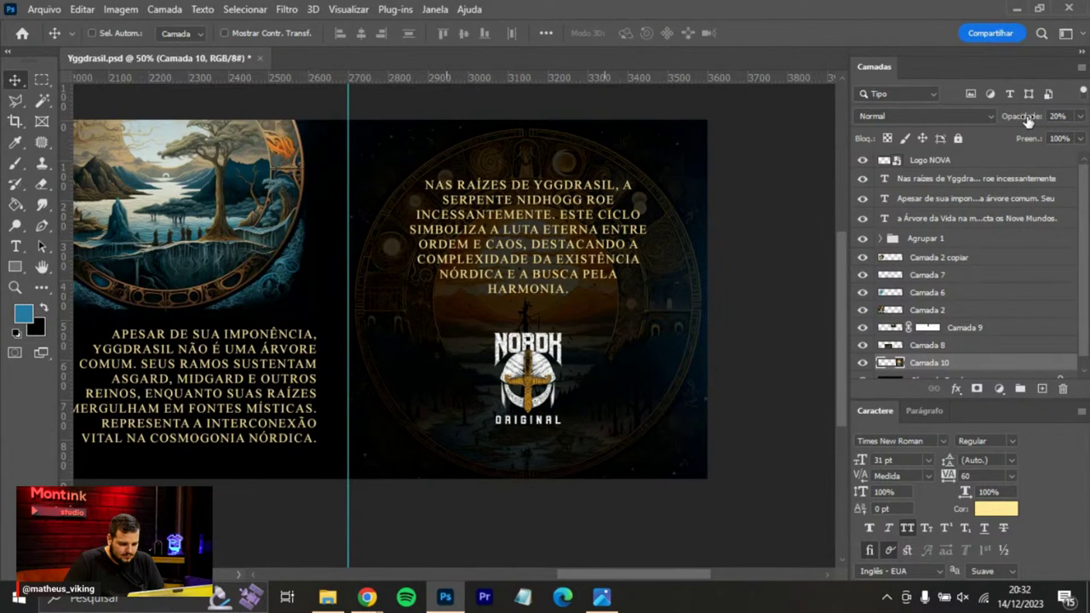
{"action": "left_click", "coordinate": [41, 79]}
{"action": "left_click_drag", "start_coordinate": [219, 120], "coordinate": [347, 478]}
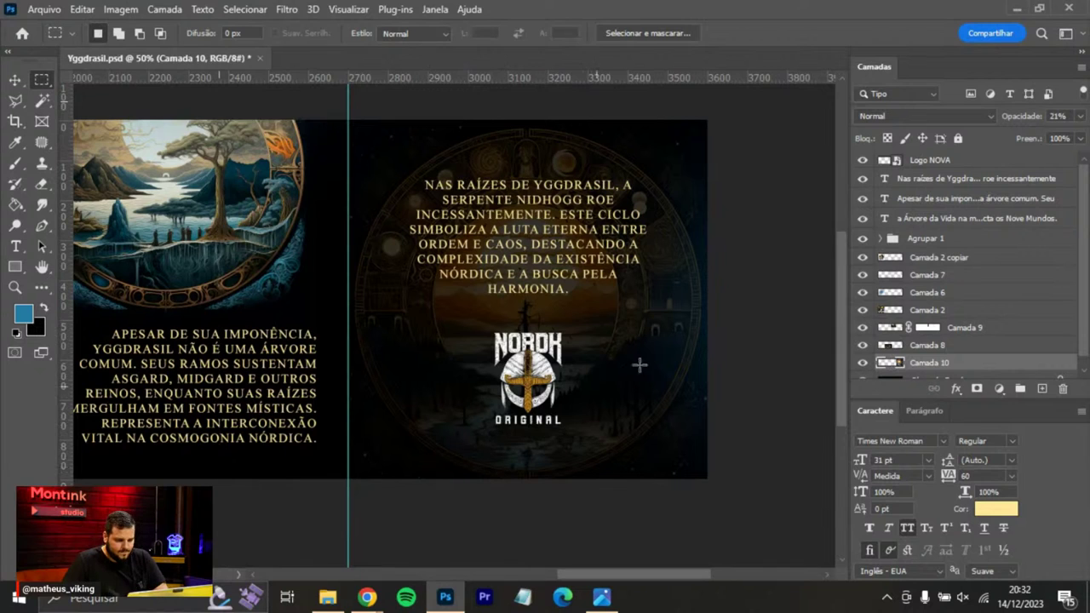
{"action": "left_click", "coordinate": [14, 82]}
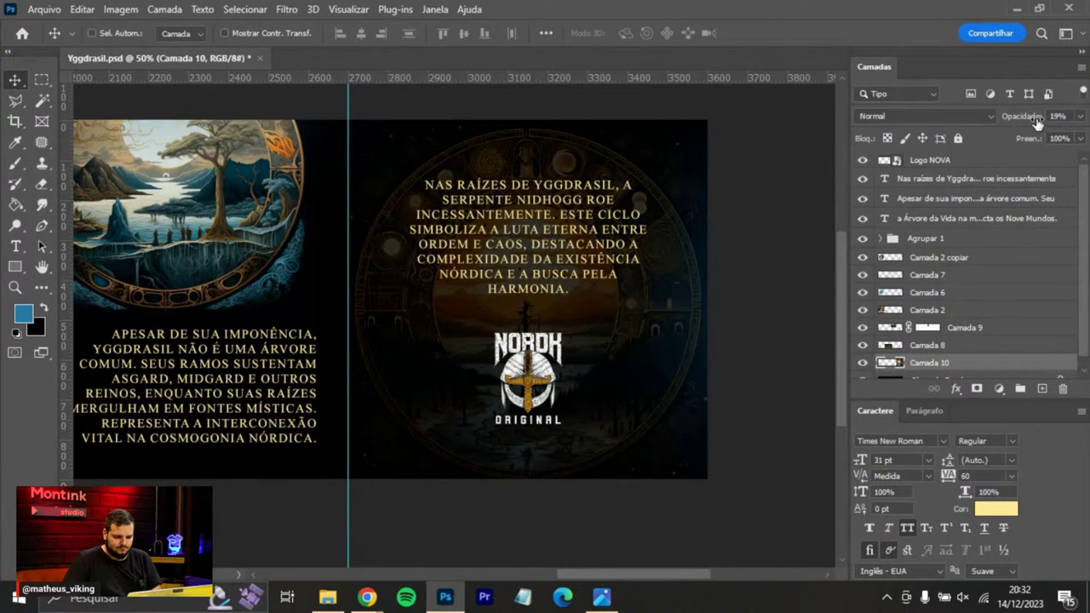
{"action": "key", "text": "ctrl+0"}
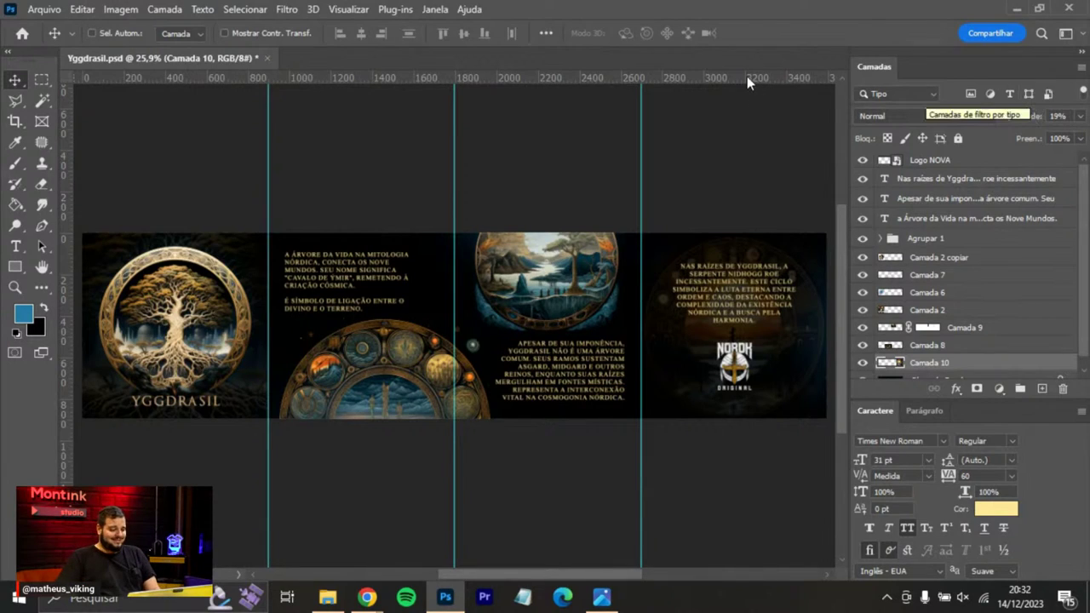
Place the helmet image from the LOGO NOVA folder into Yggdrasil.psd as a small mark in the first panel's upper-right corner.
{"action": "key", "text": "ctrl+plus"}
{"action": "key", "text": "ctrl+plus"}
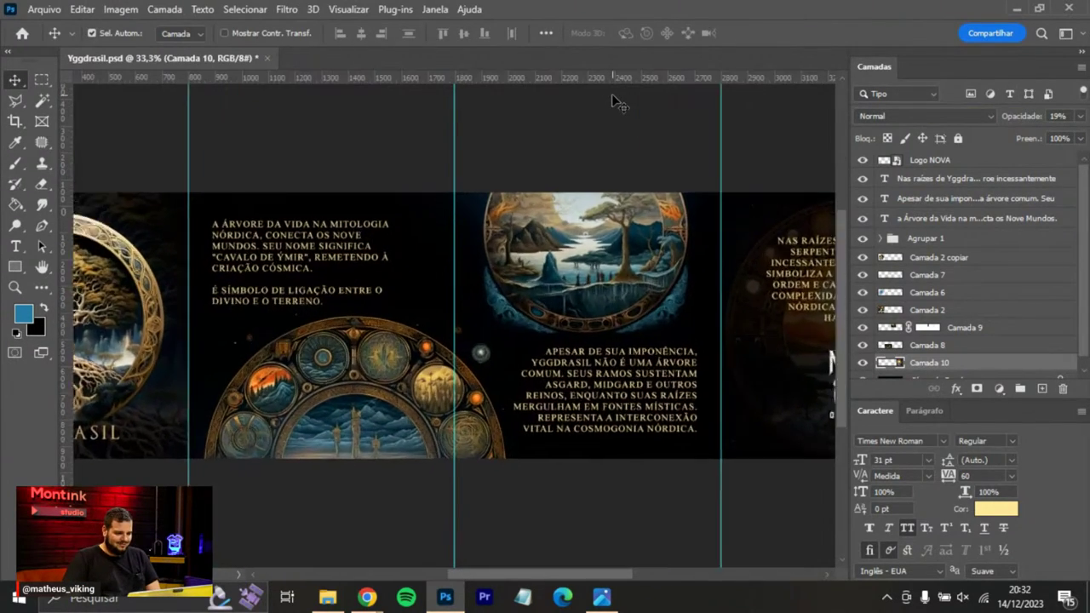
{"action": "key", "text": "ctrl+plus"}
{"action": "scroll", "coordinate": [528, 221], "scroll_direction": "left", "scroll_amount": 6}
{"action": "key", "text": "alt+Tab"}
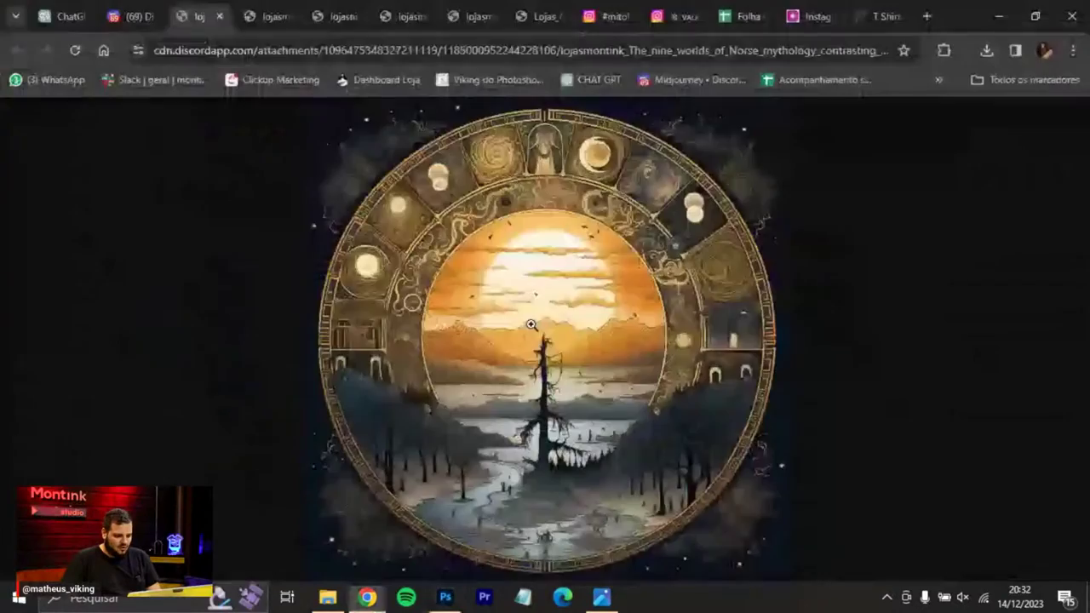
{"action": "key", "text": "alt+Tab"}
{"action": "key", "text": "alt+Tab"}
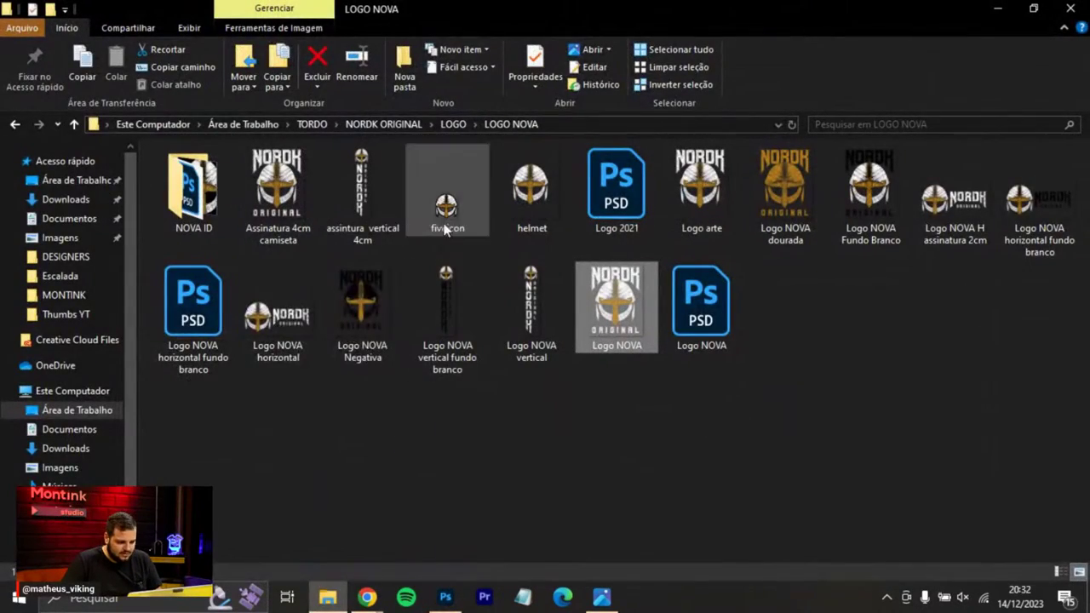
{"action": "left_click", "coordinate": [538, 188]}
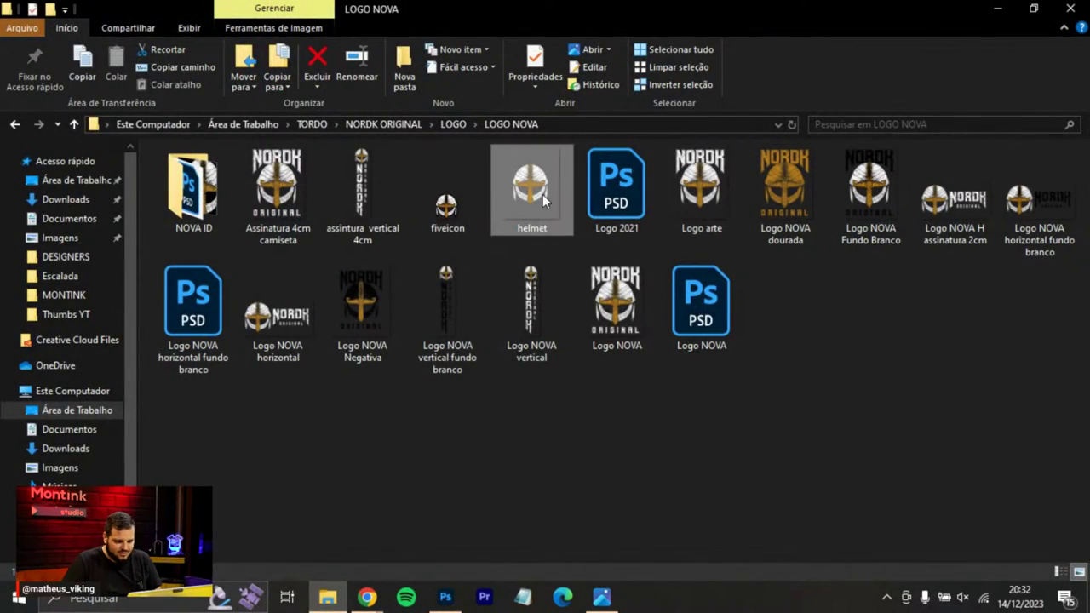
{"action": "left_click_drag", "start_coordinate": [539, 187], "coordinate": [400, 391]}
{"action": "key", "text": "alt+Tab"}
{"action": "key", "text": "alt+Tab"}
{"action": "mouse_move", "coordinate": [672, 97]}
{"action": "left_mouse_down"}
{"action": "mouse_move", "coordinate": [681, 103]}
{"action": "mouse_move", "coordinate": [534, 298]}
{"action": "mouse_move", "coordinate": [280, 437]}
{"action": "mouse_move", "coordinate": [226, 511]}
{"action": "mouse_move", "coordinate": [645, 110]}
{"action": "mouse_move", "coordinate": [668, 114]}
{"action": "left_mouse_up"}
{"action": "key", "text": "Return"}
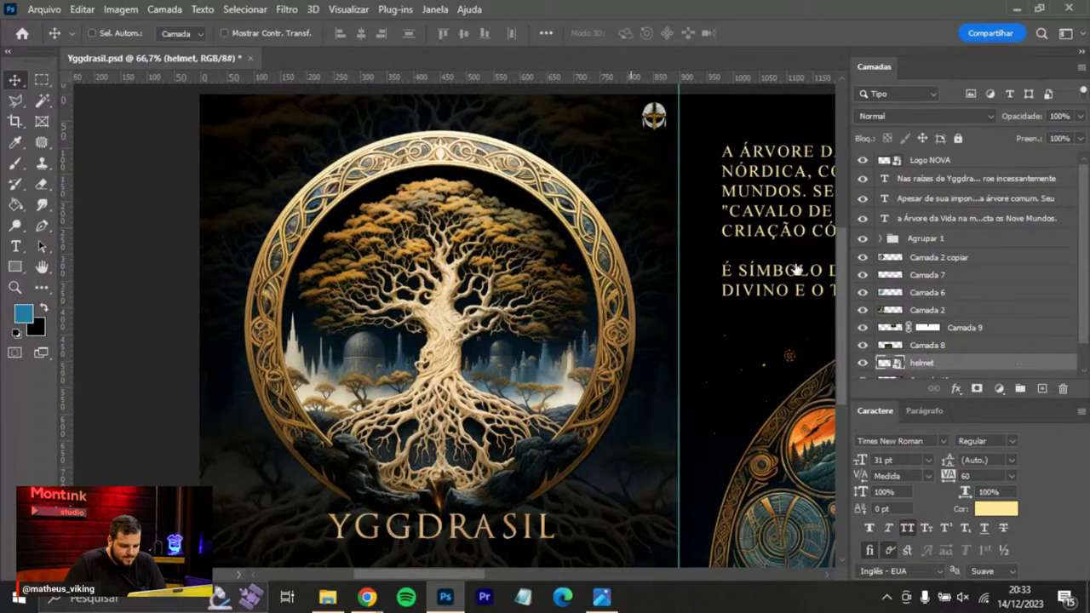
Add a Color Overlay to the helmet layer, using a light gold sampled from the ornate ring around the tree.
{"action": "double_click", "coordinate": [1004, 363]}
{"action": "left_click", "coordinate": [466, 348]}
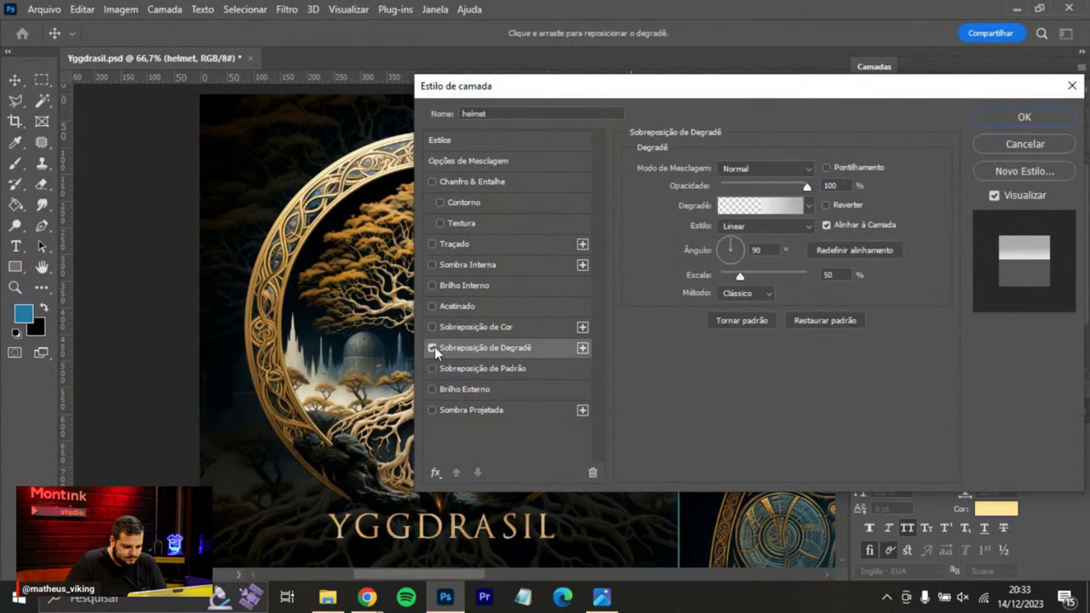
{"action": "left_click", "coordinate": [452, 330]}
{"action": "left_click_drag", "start_coordinate": [594, 92], "coordinate": [512, 267]}
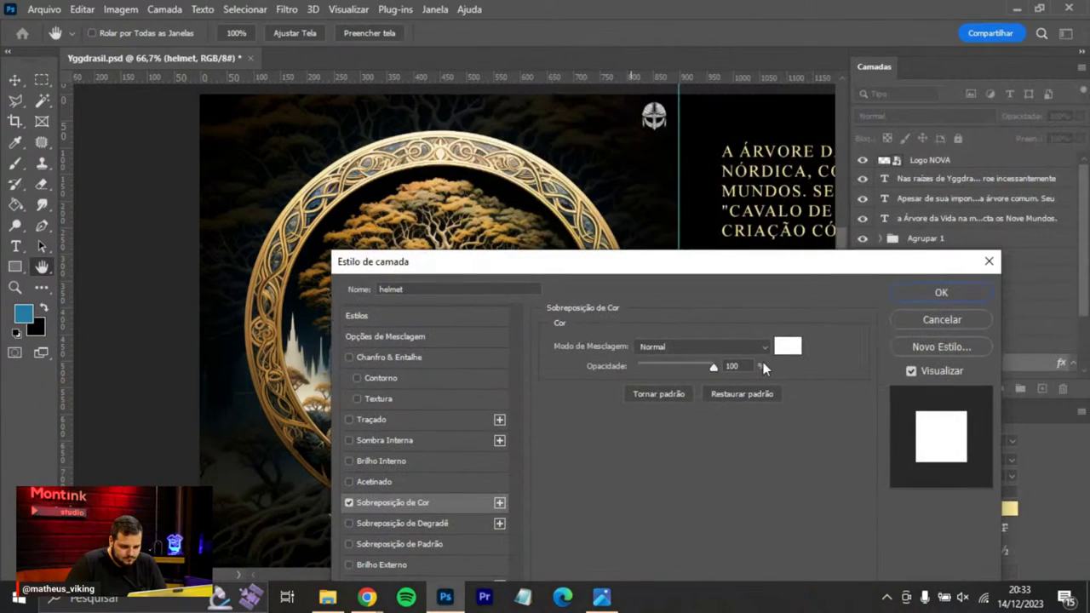
{"action": "left_click", "coordinate": [786, 353]}
{"action": "left_click_drag", "start_coordinate": [698, 146], "coordinate": [651, 300]}
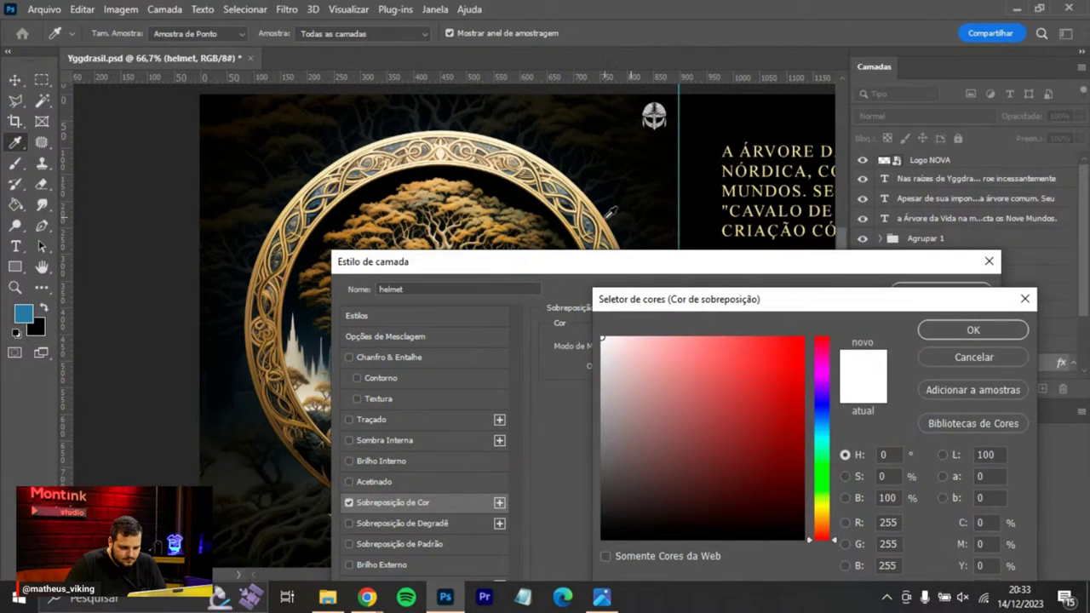
{"action": "left_click", "coordinate": [610, 219]}
{"action": "left_click_drag", "start_coordinate": [738, 364], "coordinate": [708, 339]}
{"action": "left_click", "coordinate": [955, 336]}
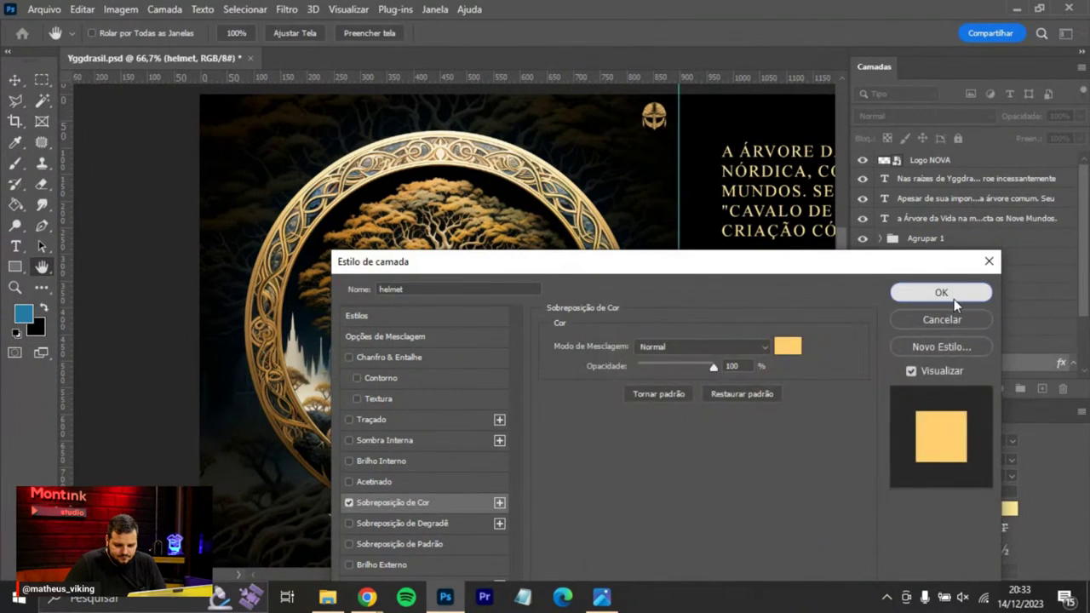
{"action": "left_click", "coordinate": [953, 294]}
Fit the whole carousel in view and save Yggdrasil.psd.
{"action": "key", "text": "v"}
{"action": "key", "text": "ctrl+0"}
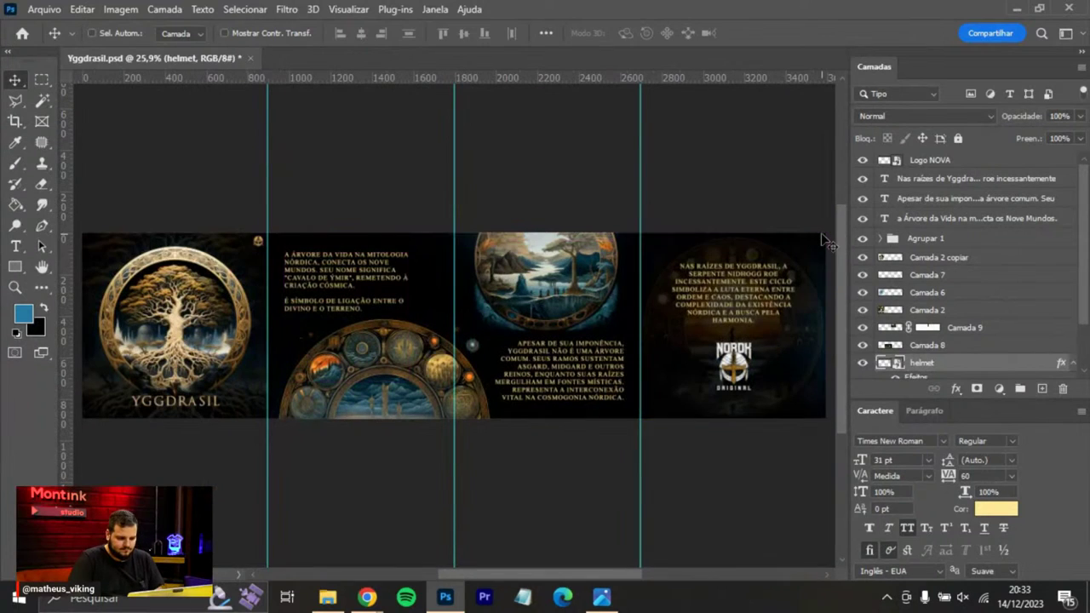
{"action": "left_click", "coordinate": [42, 79]}
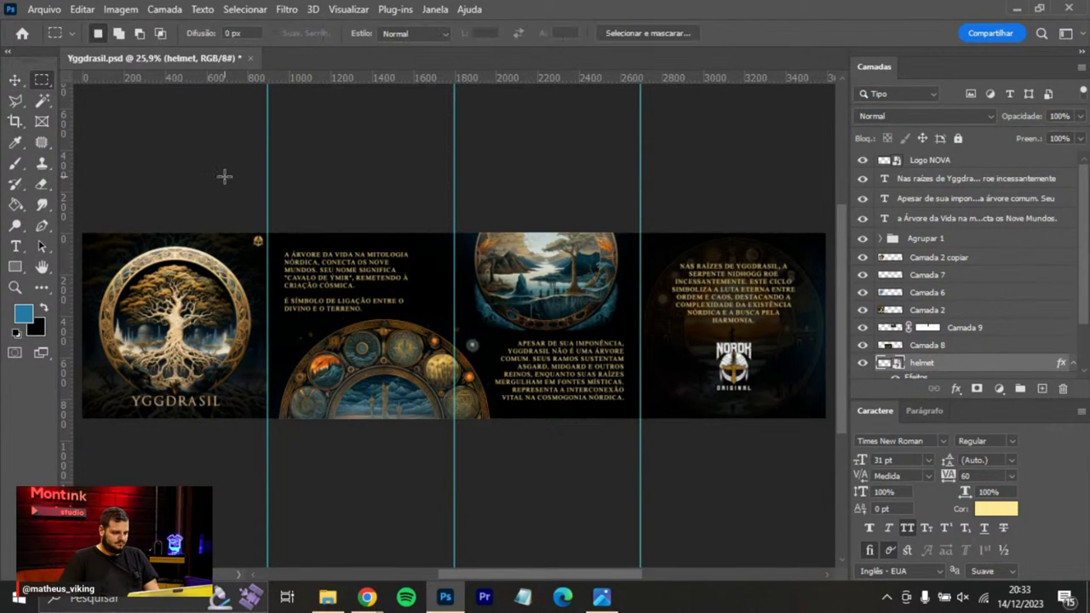
{"action": "key", "text": "ctrl+s"}
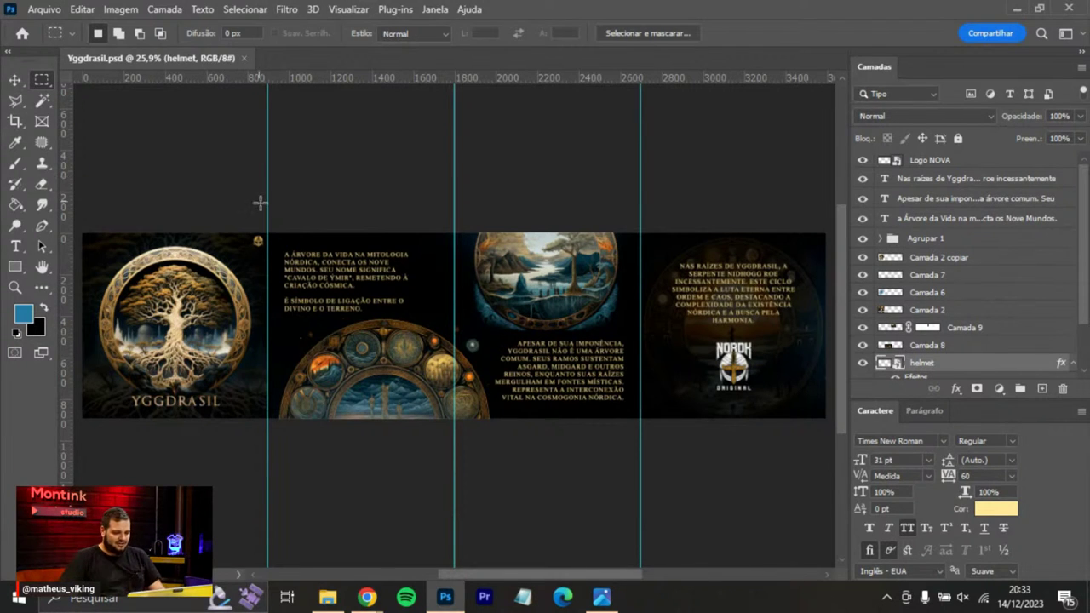
{"action": "left_click_drag", "start_coordinate": [490, 240], "coordinate": [506, 238]}
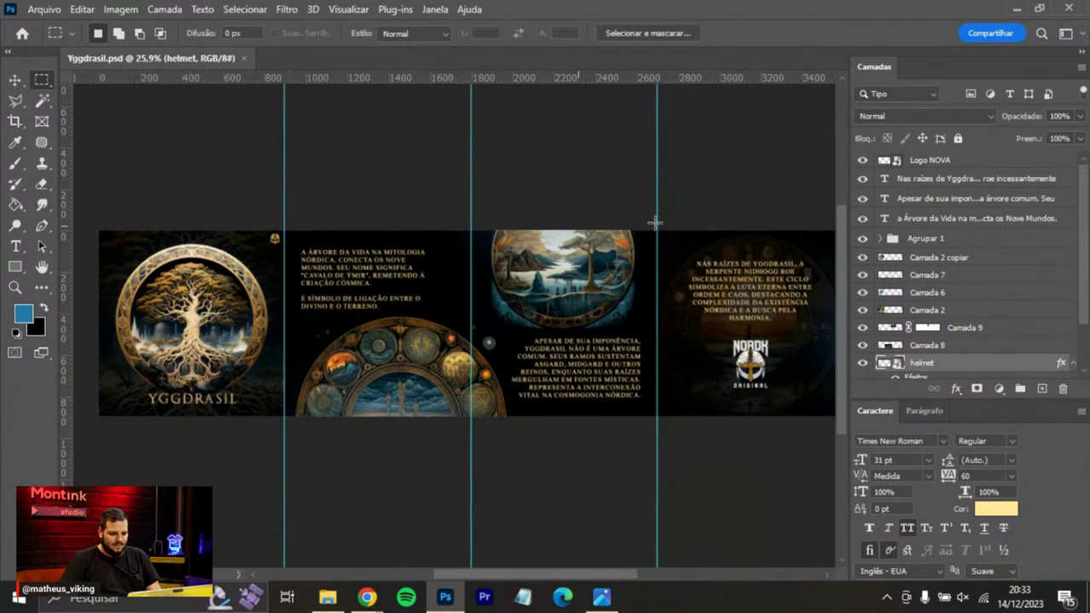
Slice the carousel along the guides into four square panels with the Slice tool.
{"action": "left_click", "coordinate": [1009, 162]}
{"action": "left_click", "coordinate": [44, 10]}
{"action": "left_click", "coordinate": [47, 12]}
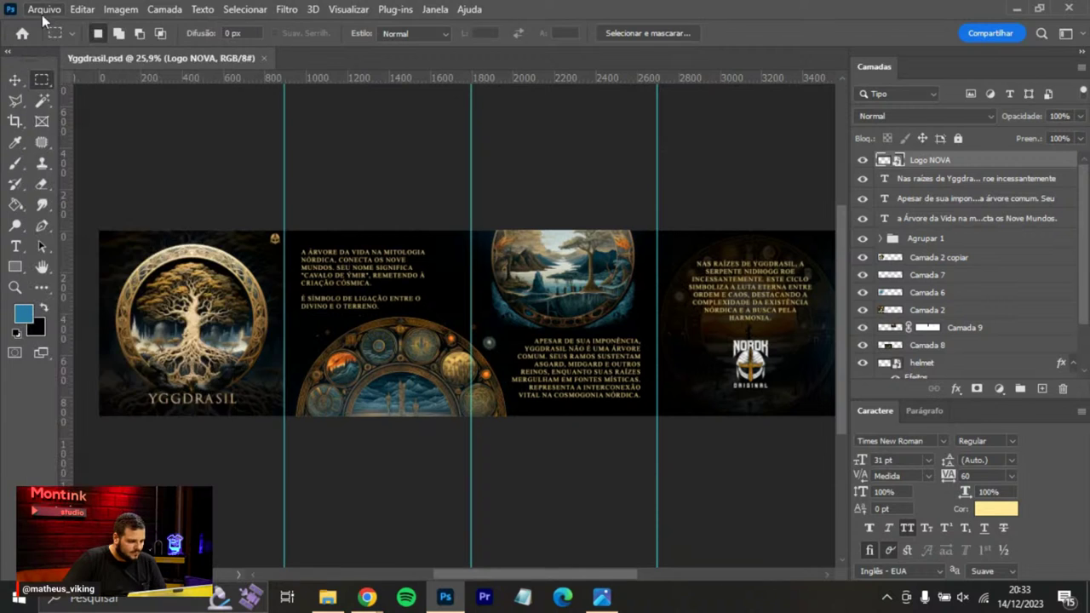
{"action": "left_click", "coordinate": [17, 124]}
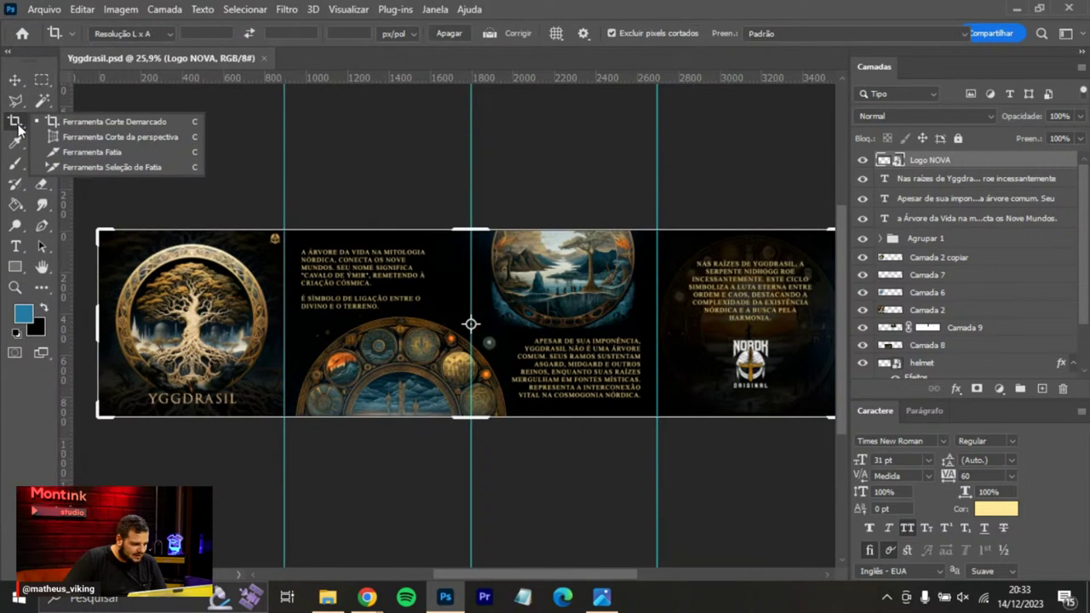
{"action": "left_click", "coordinate": [66, 153]}
{"action": "left_click_drag", "start_coordinate": [105, 239], "coordinate": [290, 432]}
{"action": "left_click_drag", "start_coordinate": [292, 220], "coordinate": [471, 415]}
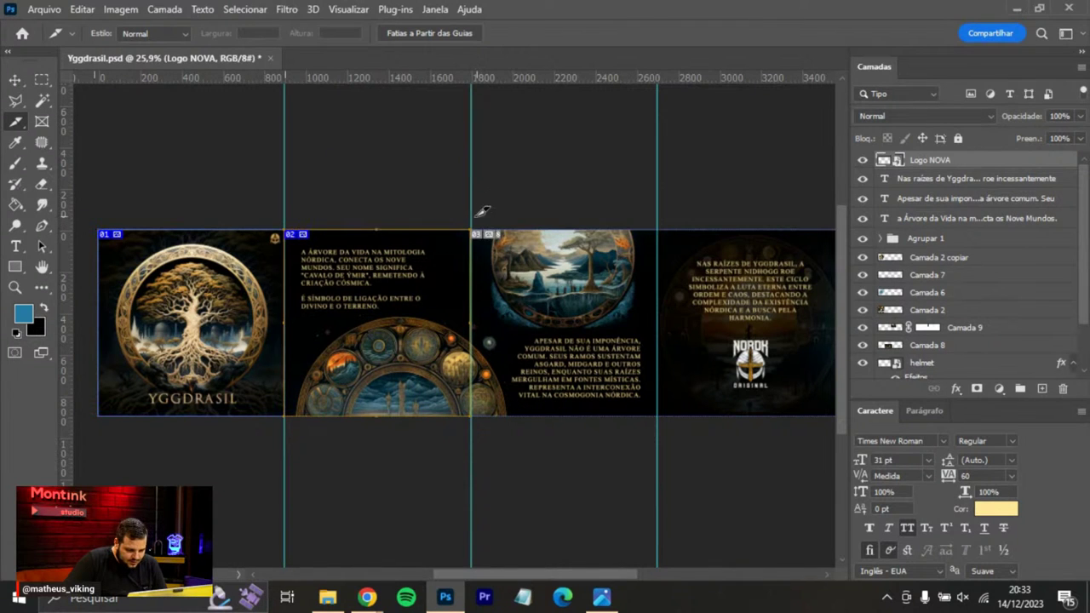
{"action": "left_click_drag", "start_coordinate": [479, 219], "coordinate": [658, 415]}
{"action": "left_click_drag", "start_coordinate": [645, 300], "coordinate": [427, 298]}
{"action": "left_click_drag", "start_coordinate": [447, 215], "coordinate": [626, 422]}
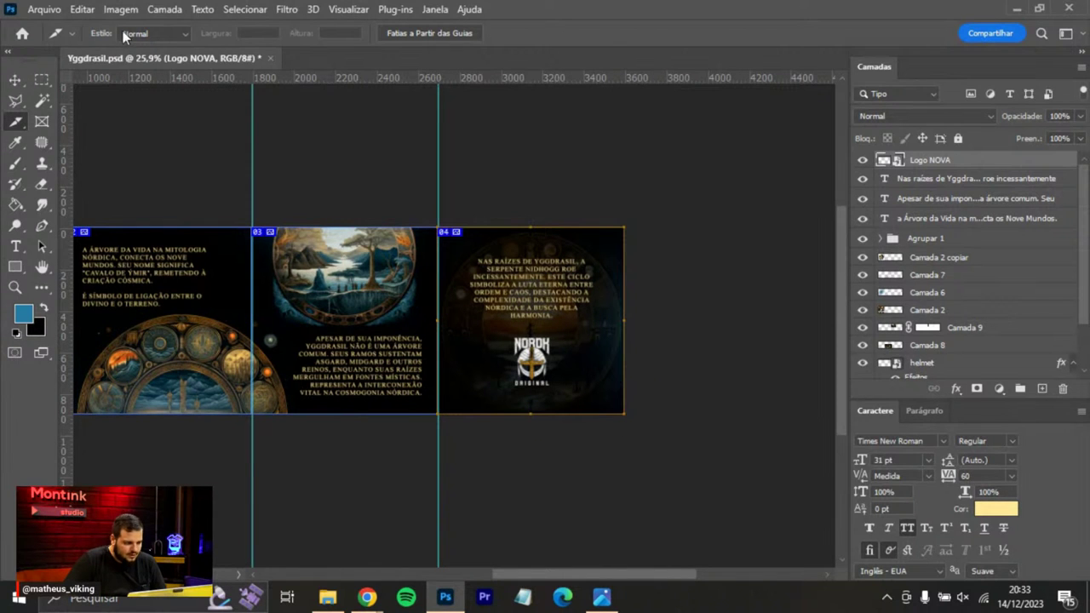
Export all slices for the web as maximum-quality JPEGs, saving them to the desktop under the name Yggdrasil.
{"action": "left_click", "coordinate": [44, 10]}
{"action": "mouse_move", "coordinate": [174, 287]}
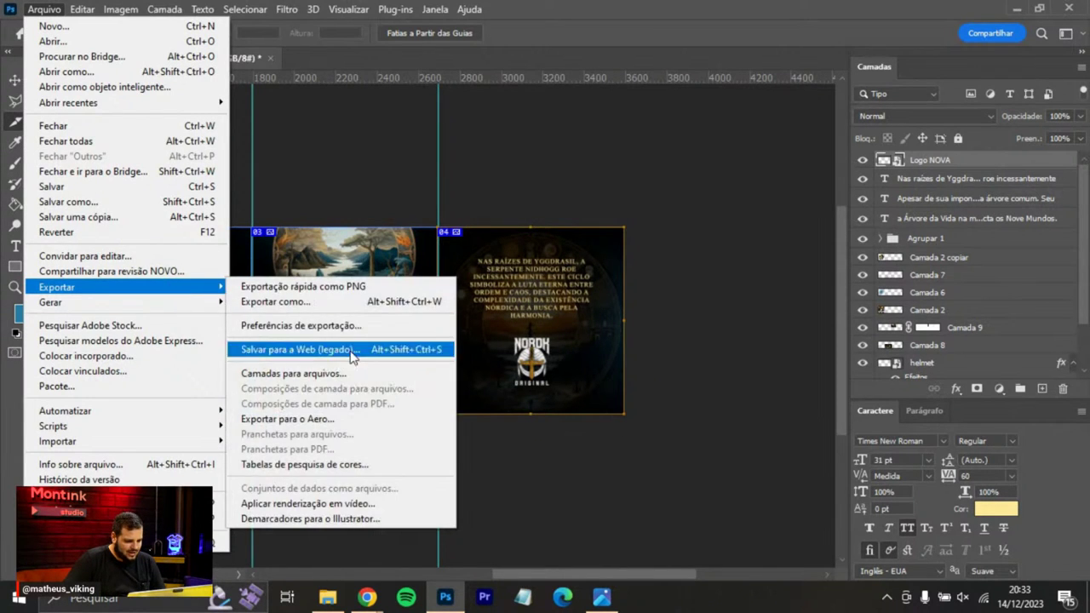
{"action": "left_click", "coordinate": [349, 352]}
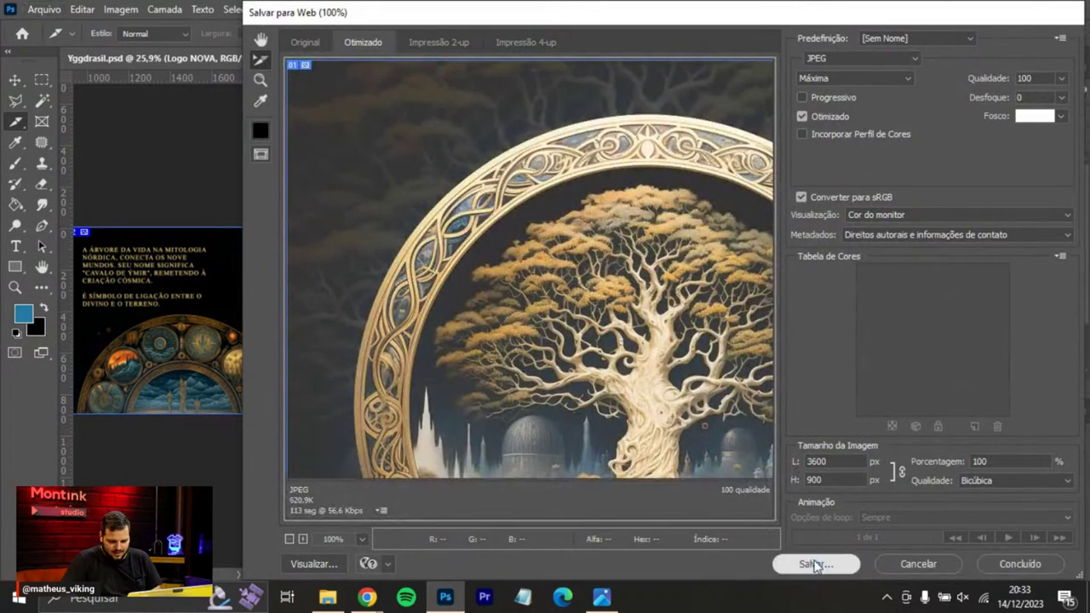
{"action": "left_click", "coordinate": [815, 564]}
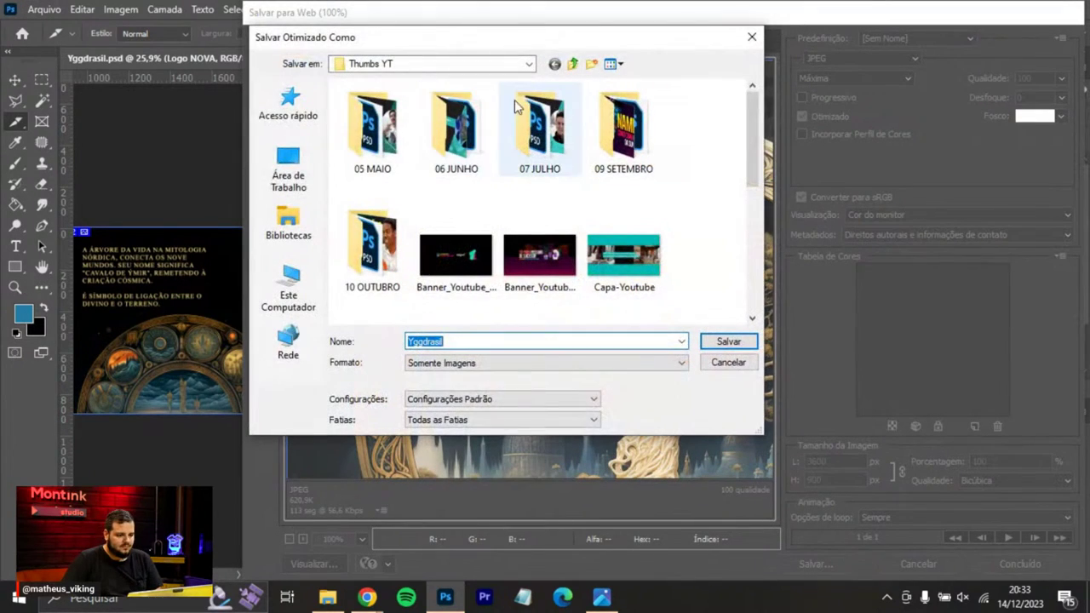
{"action": "left_click", "coordinate": [288, 161]}
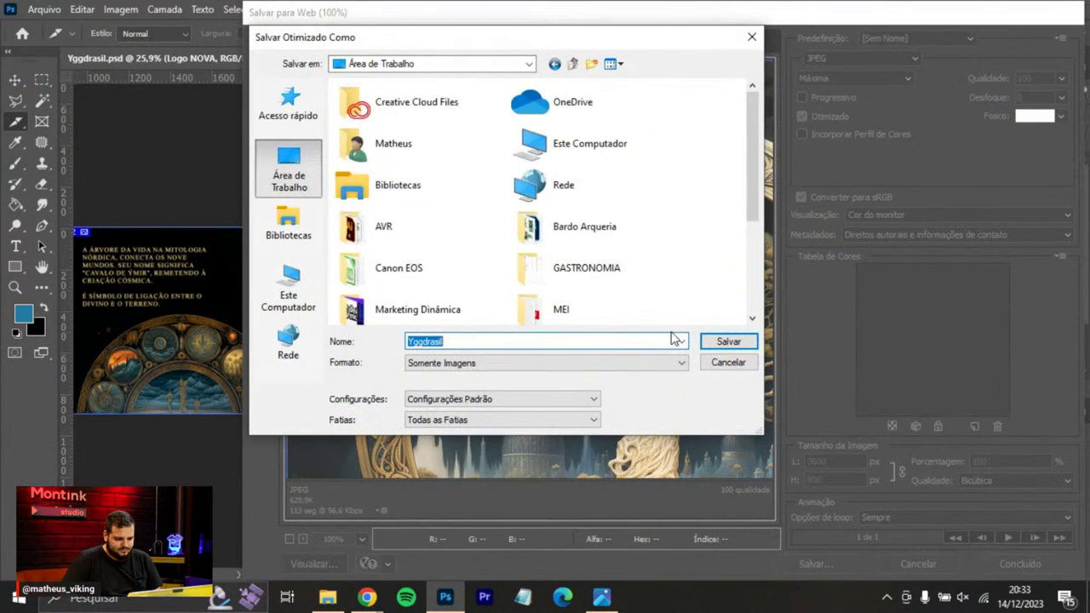
{"action": "left_click", "coordinate": [725, 342]}
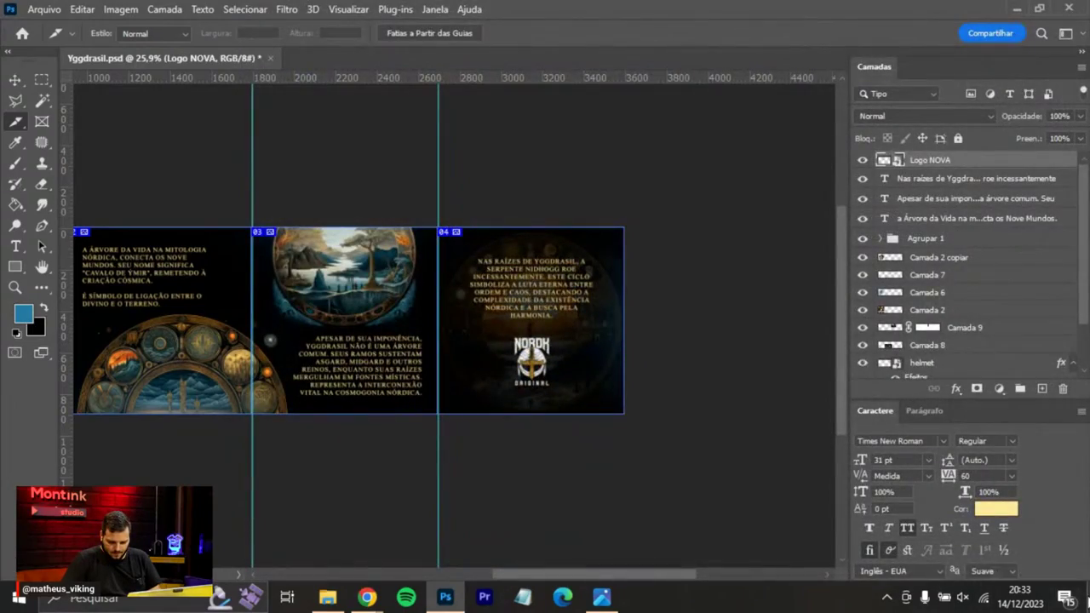
Open Yggdrasil_01.jpg from the desktop's images folder and review all four exported panels, ending back at the first.
{"action": "left_click", "coordinate": [1087, 597]}
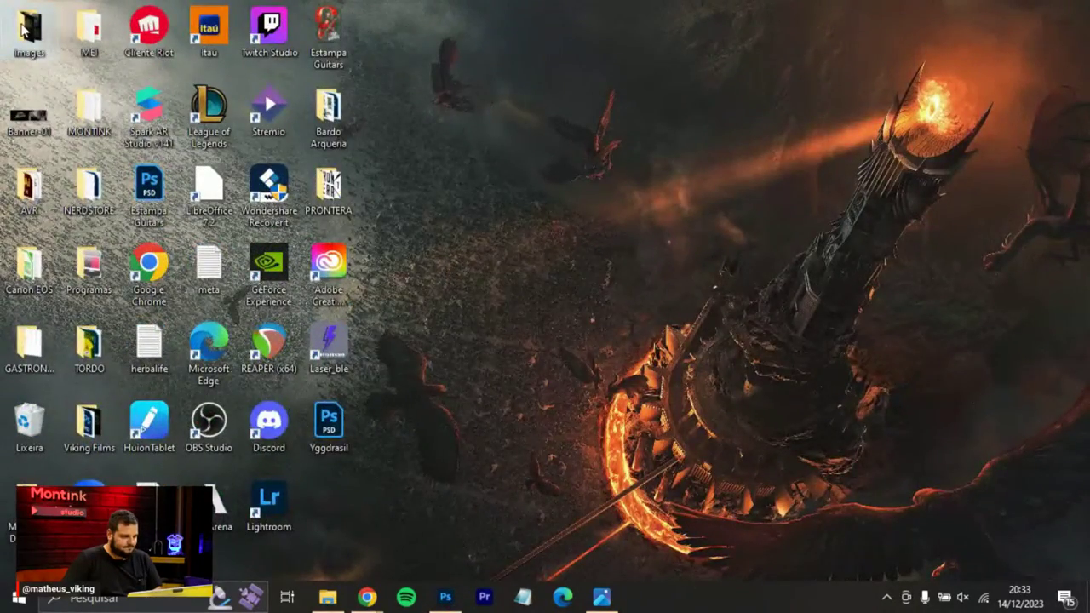
{"action": "double_click", "coordinate": [24, 31]}
{"action": "double_click", "coordinate": [277, 182]}
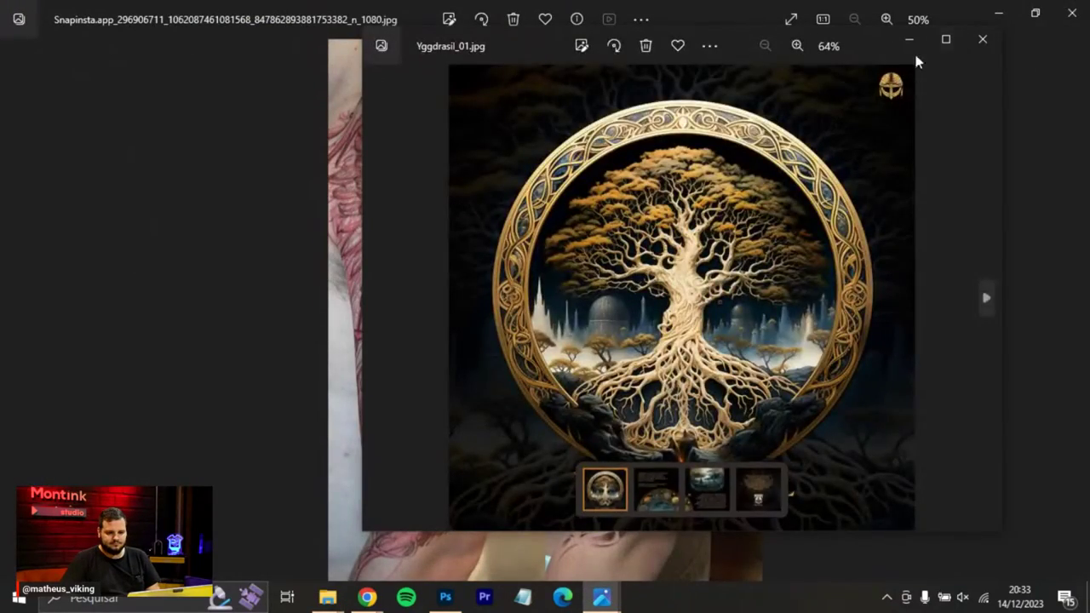
{"action": "left_click", "coordinate": [944, 40]}
{"action": "key", "text": "Right"}
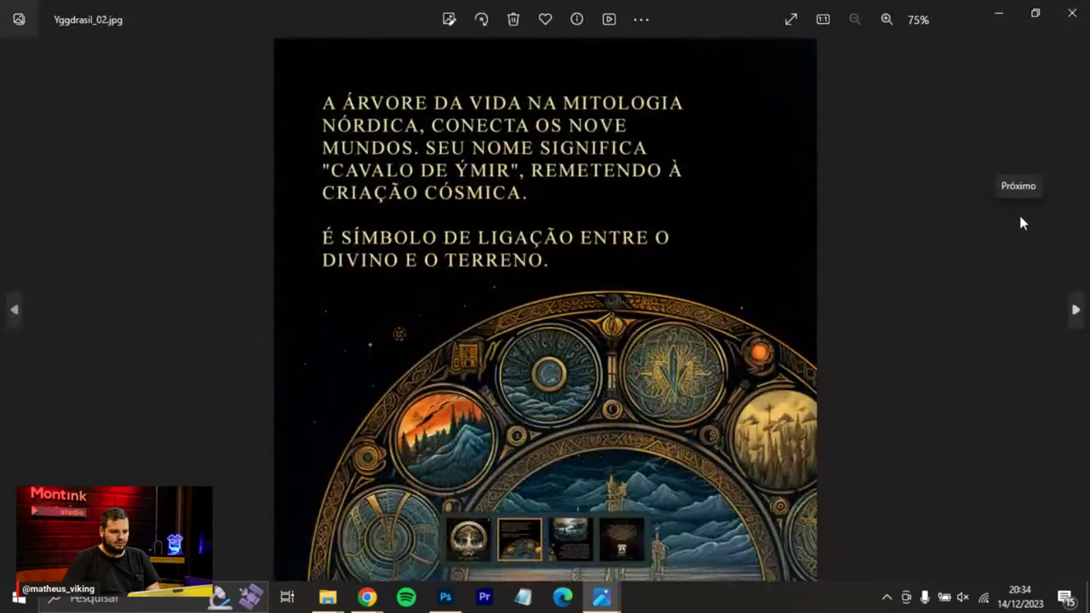
{"action": "key", "text": "Right"}
{"action": "key", "text": "Right"}
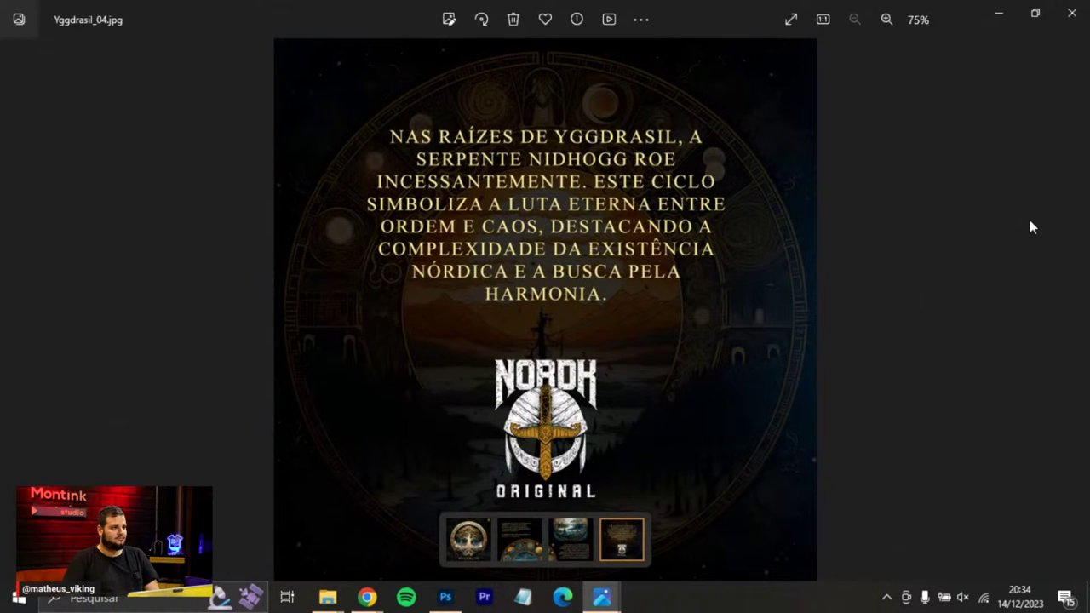
{"action": "key", "text": "Left"}
{"action": "key", "text": "Left"}
{"action": "key", "text": "Left"}
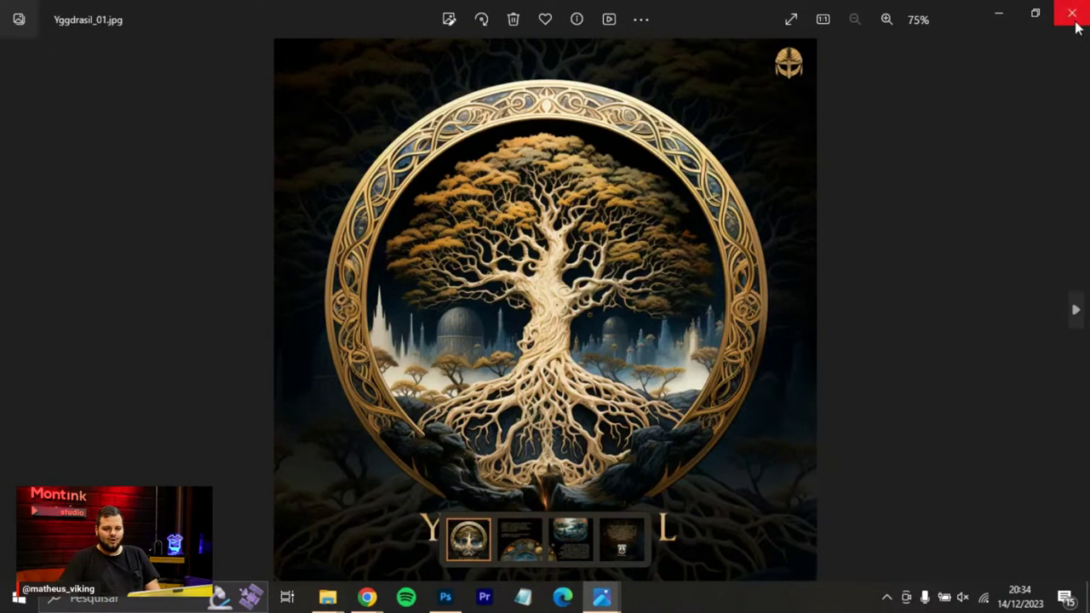
{"action": "left_click", "coordinate": [1071, 31]}
Switch to the Google Sheets content schedule in Chrome and enter OK in D3 for the Curiosidade / Carrossel row.
{"action": "key", "text": "alt+Tab"}
{"action": "key", "text": "Tab"}
{"action": "scroll", "coordinate": [559, 179], "scroll_direction": "left", "scroll_amount": 5}
{"action": "key", "text": "alt+Tab"}
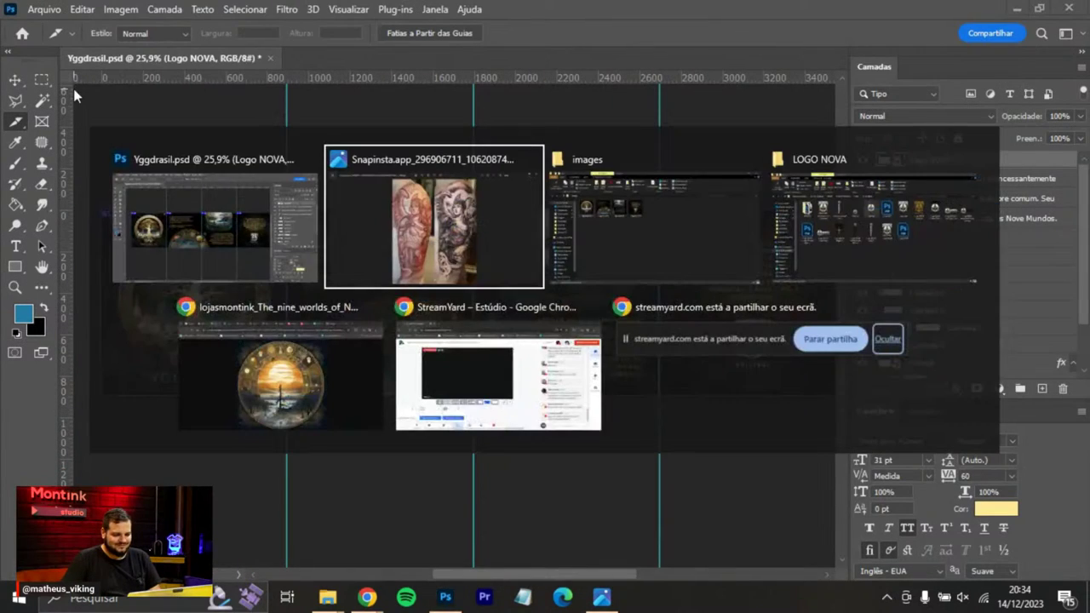
{"action": "key", "text": "alt+Tab"}
{"action": "key", "text": "Tab"}
{"action": "key", "text": "Tab"}
{"action": "key", "text": "Tab"}
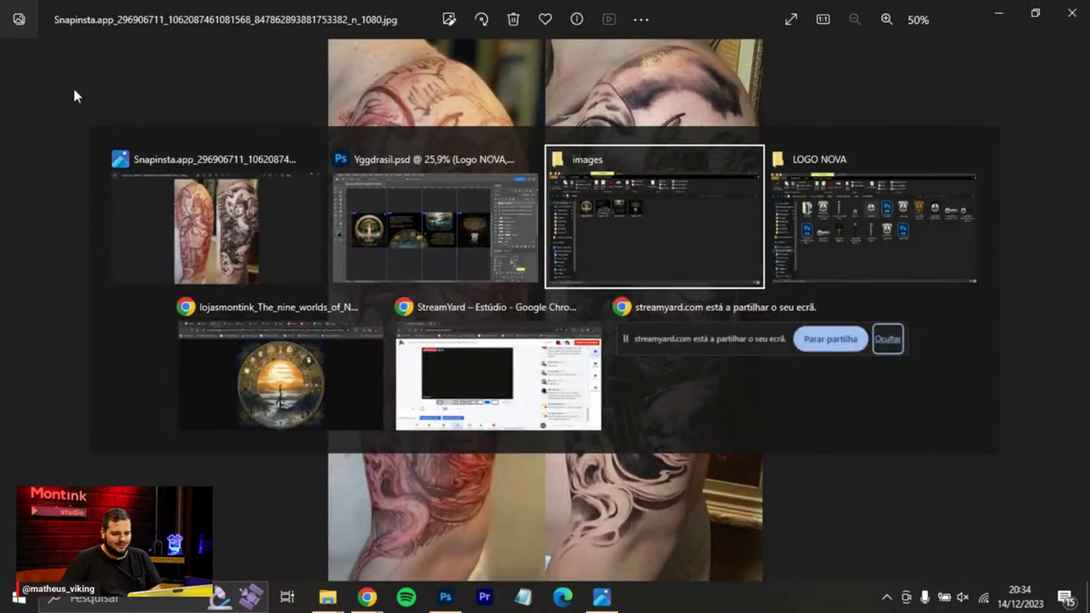
{"action": "key", "text": "Tab"}
{"action": "key", "text": "Tab"}
{"action": "key", "text": "Tab"}
{"action": "key", "text": "Tab"}
{"action": "key", "text": "Tab"}
{"action": "key", "text": "Tab"}
{"action": "key", "text": "Tab"}
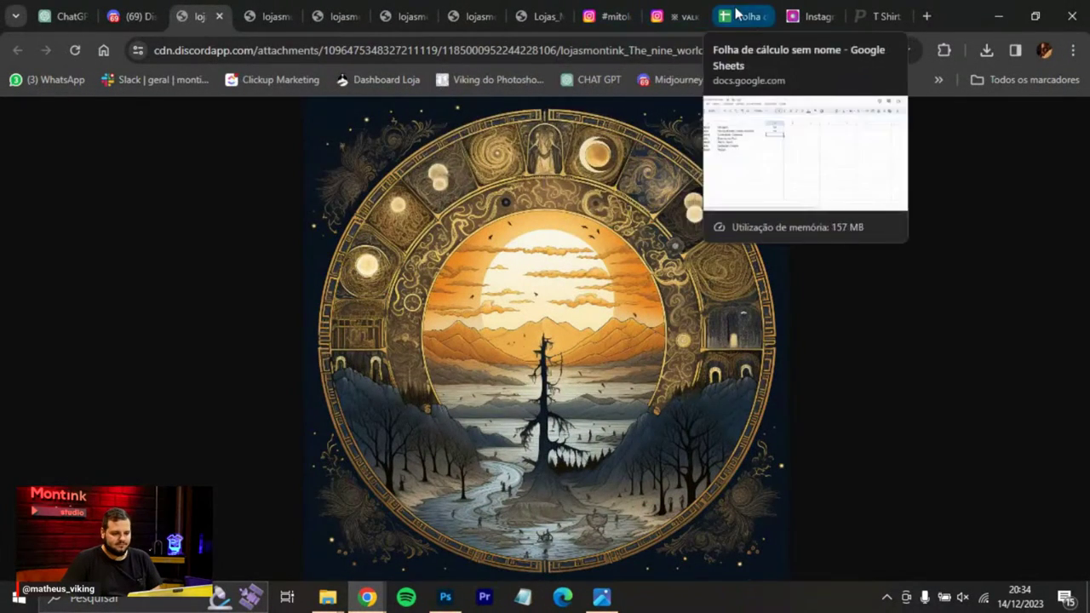
{"action": "left_click", "coordinate": [731, 17]}
{"action": "double_click", "coordinate": [417, 253]}
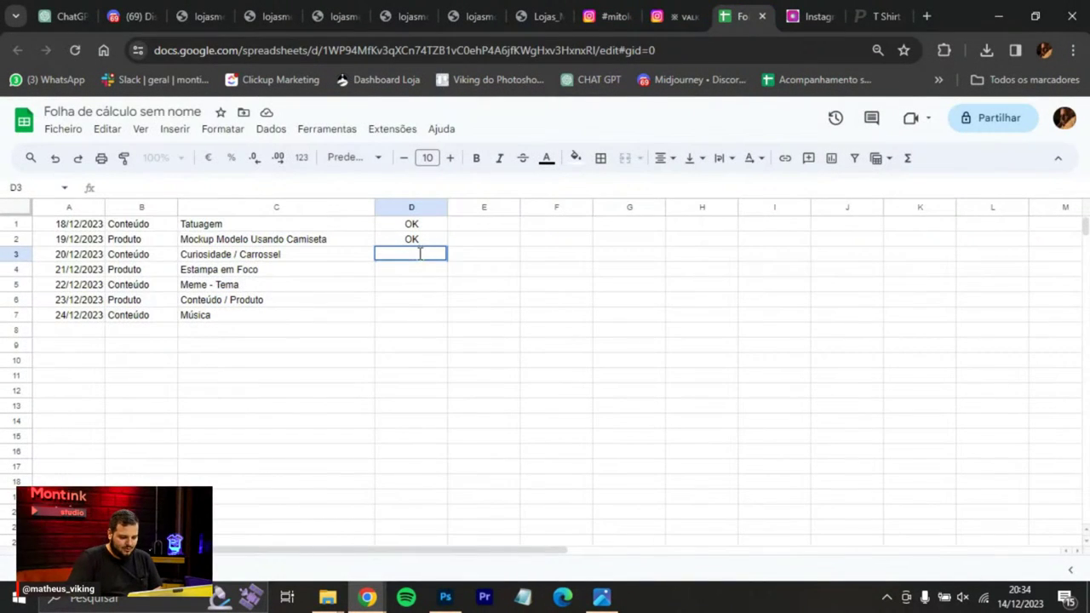
{"action": "type", "text": "OK"}
{"action": "left_click", "coordinate": [412, 275]}
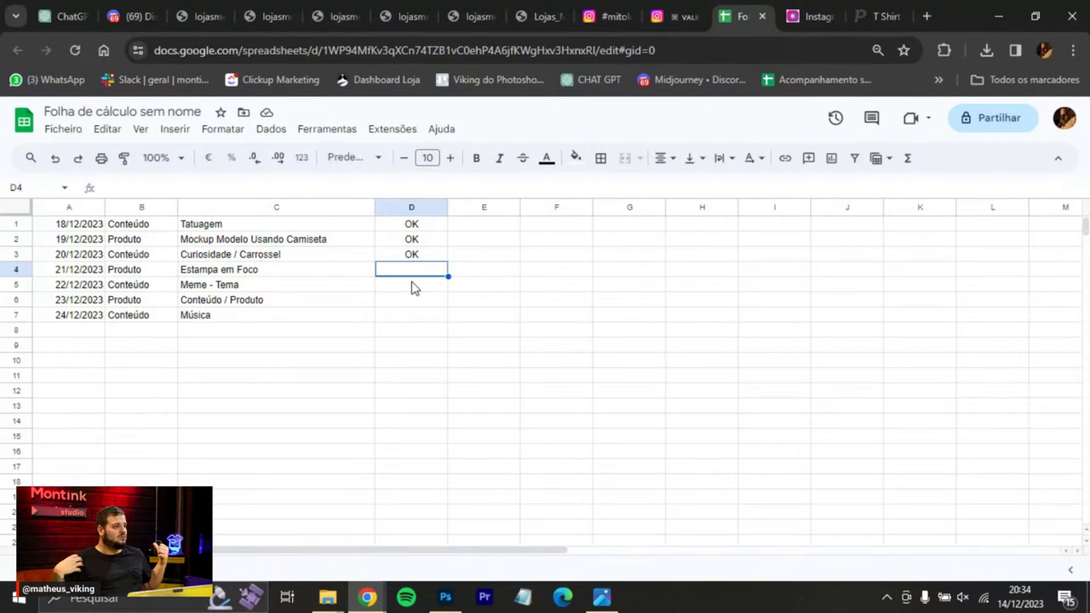
Return to Photoshop, create a 900 × 900 px document at 72 ppi and invert its white background to black.
{"action": "key", "text": "alt+Tab"}
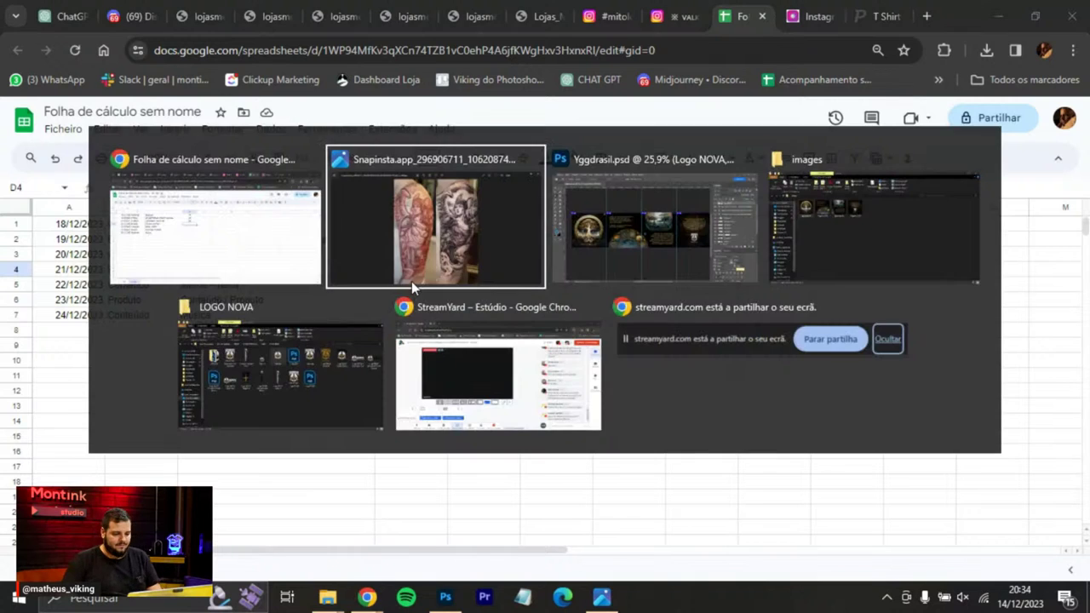
{"action": "key", "text": "alt+Tab"}
{"action": "left_click", "coordinate": [44, 9]}
{"action": "left_click", "coordinate": [44, 9]}
{"action": "key", "text": "ctrl+n"}
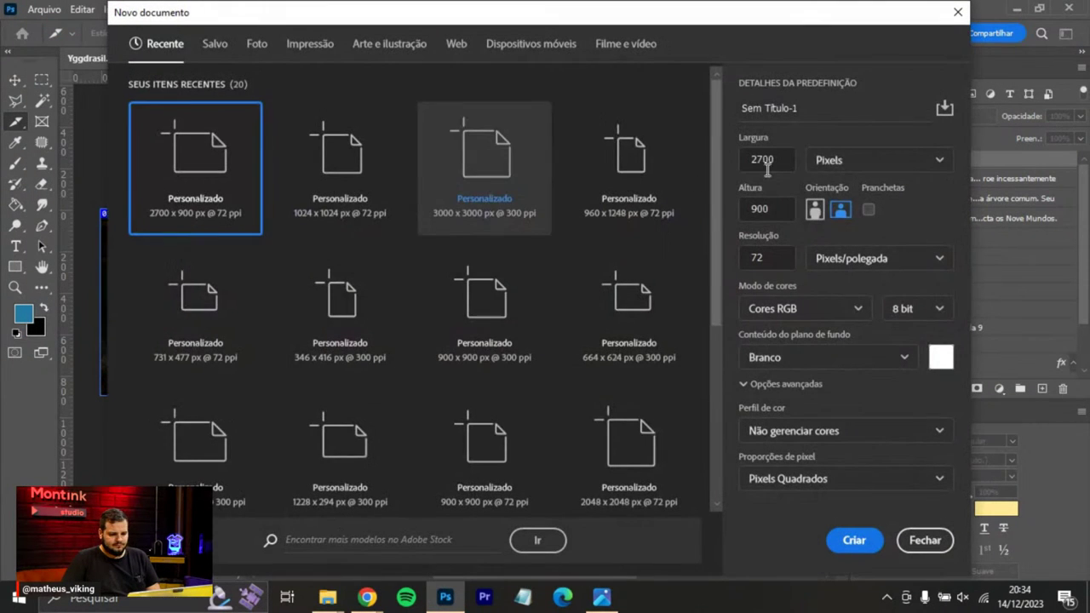
{"action": "double_click", "coordinate": [755, 162]}
{"action": "type", "text": "9"}
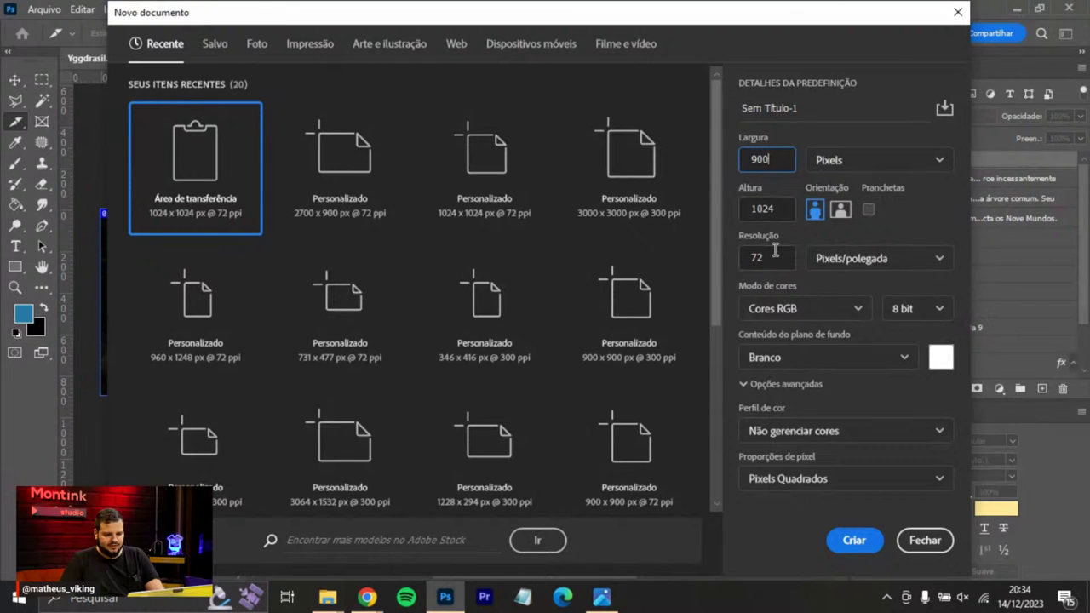
{"action": "double_click", "coordinate": [772, 208]}
{"action": "type", "text": "00"}
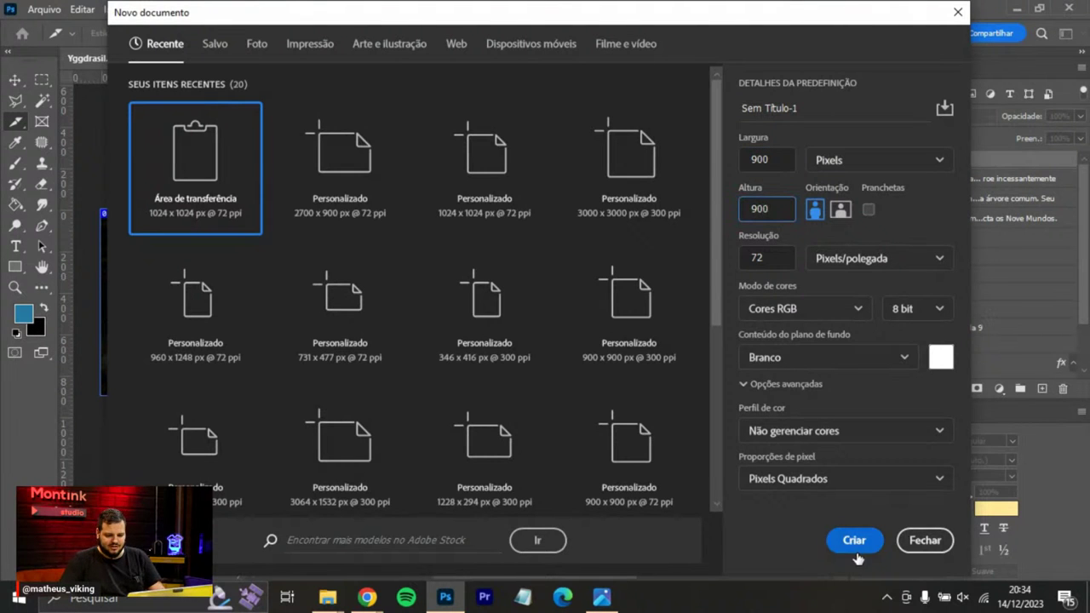
{"action": "left_click", "coordinate": [854, 540]}
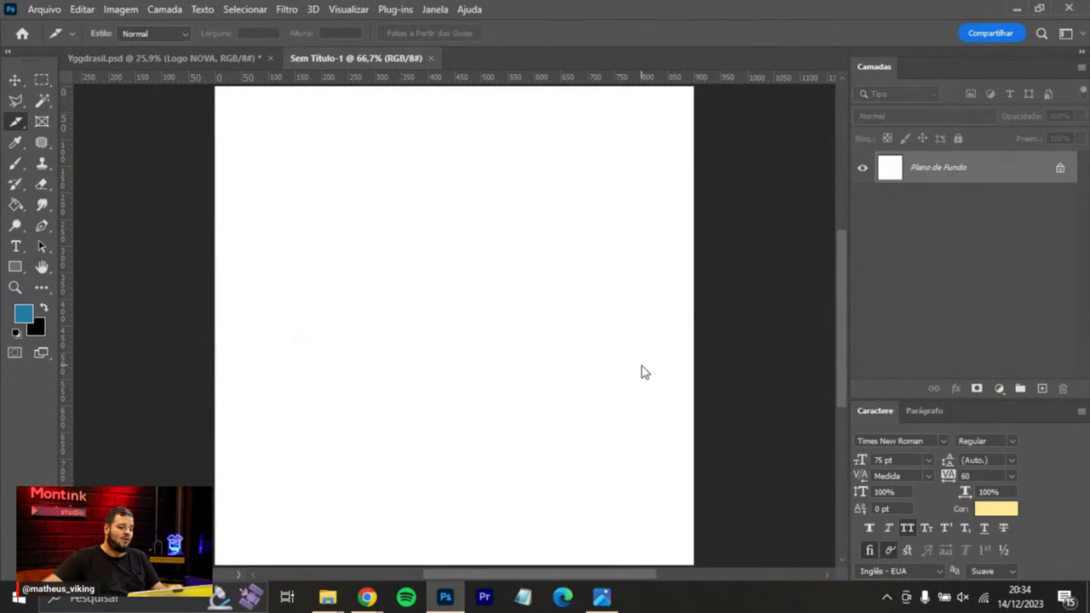
{"action": "key", "text": "ctrl+i"}
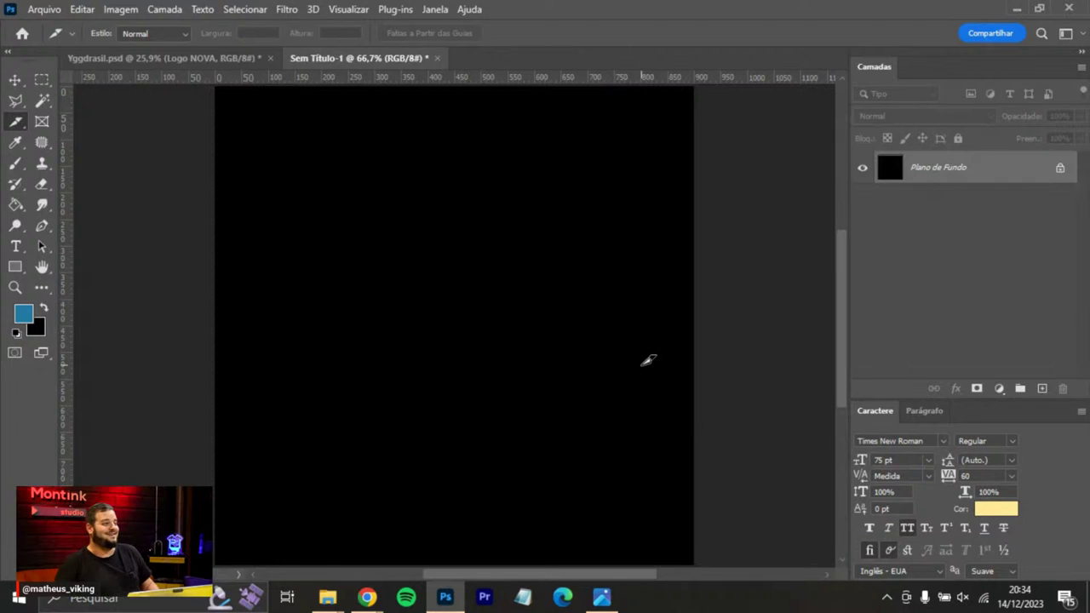
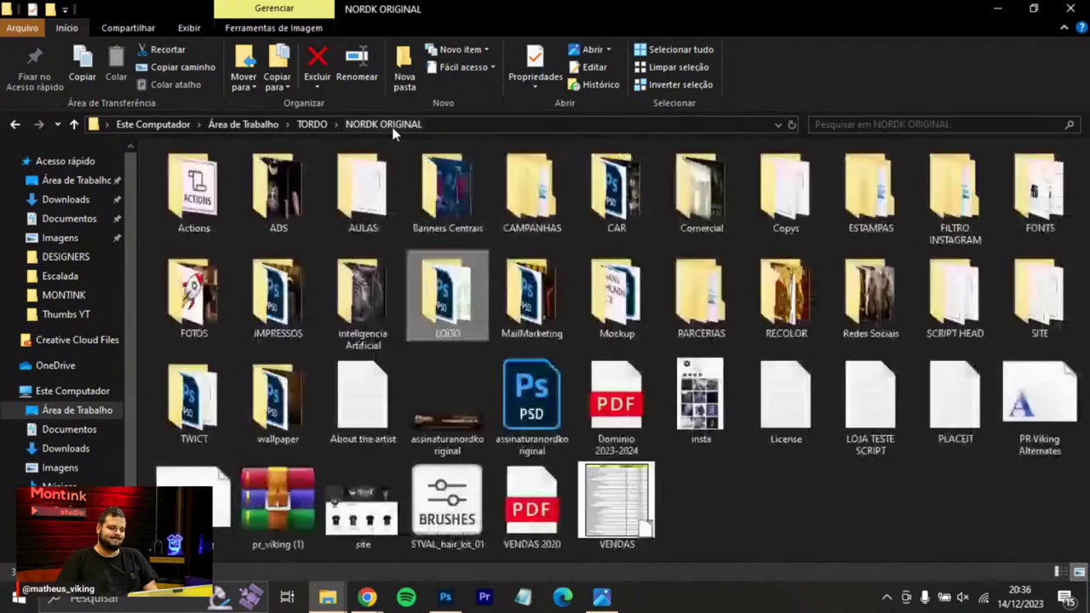
Place the Estampa Skoll e Hati image from the ESTAMPAS folder's 72 Skoll e Hati subfolder into the black 900 × 900 px document.
{"action": "double_click", "coordinate": [882, 217]}
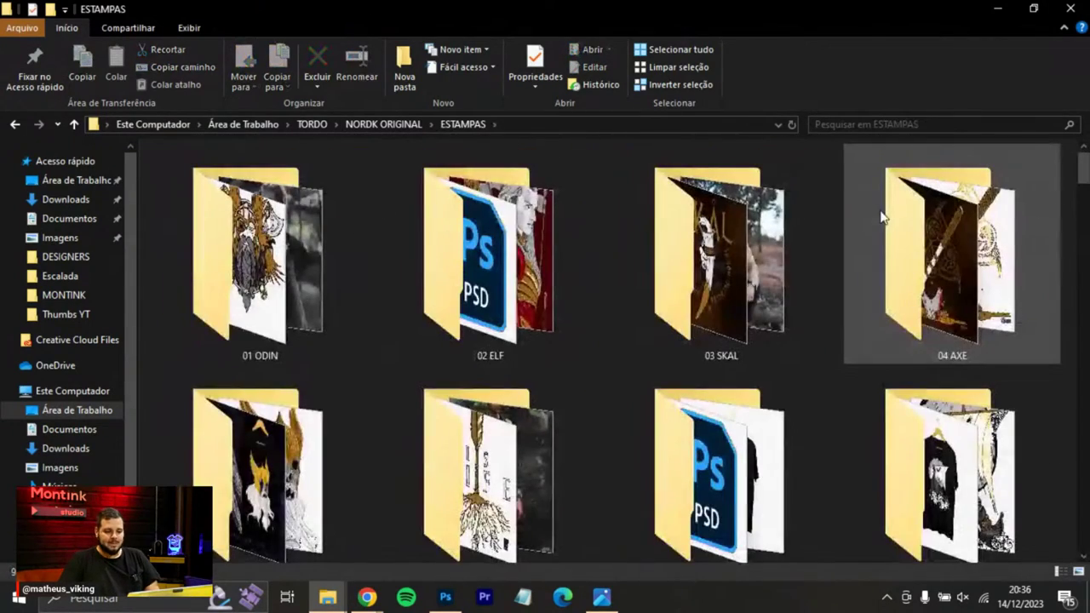
{"action": "left_click_drag", "start_coordinate": [1083, 176], "coordinate": [1085, 399]}
{"action": "double_click", "coordinate": [732, 406]}
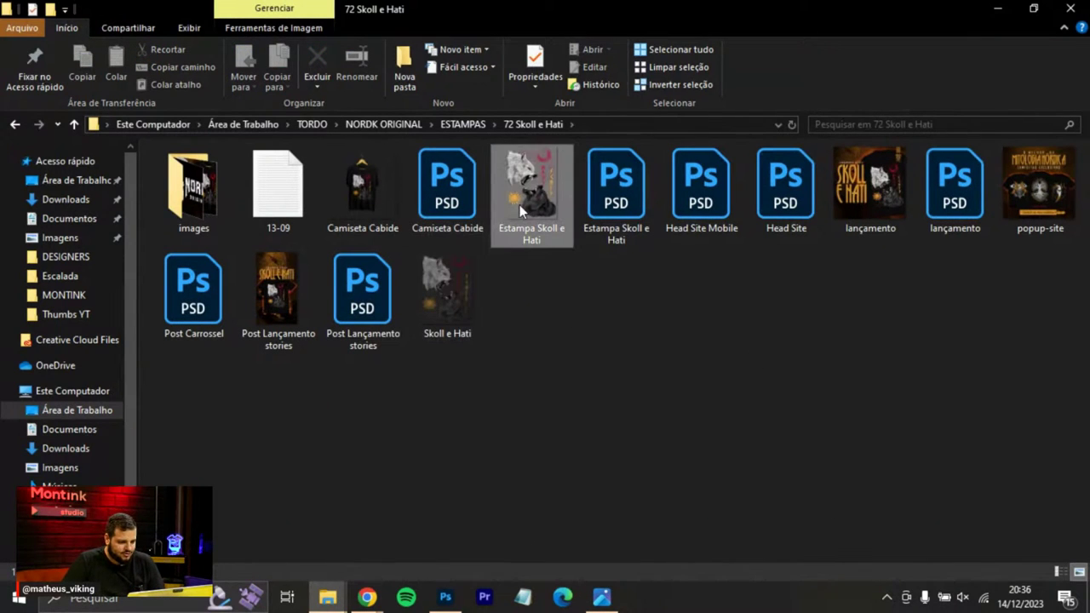
{"action": "left_click", "coordinate": [519, 204]}
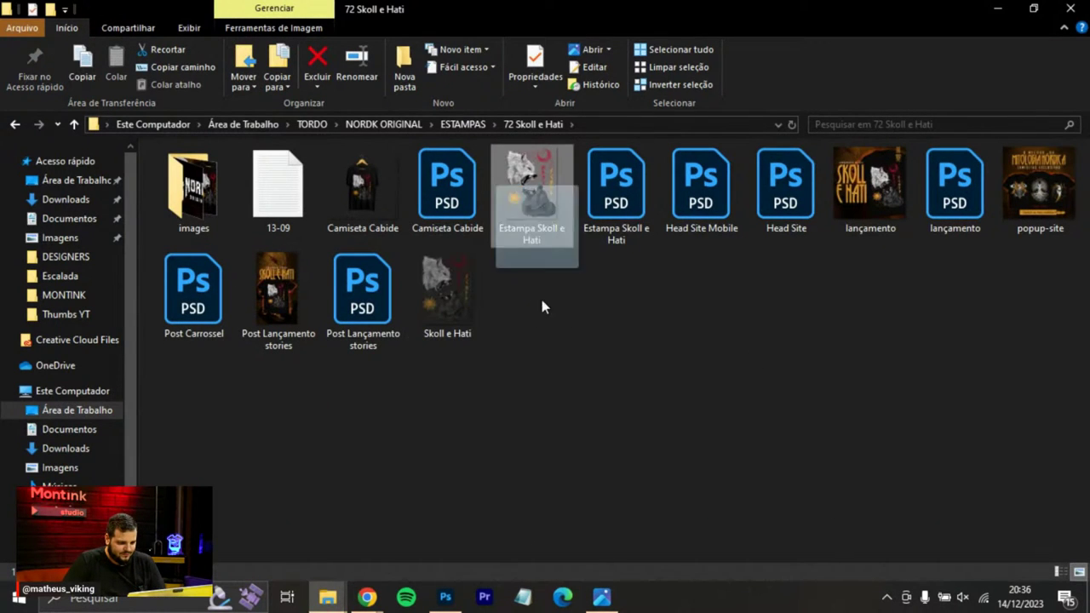
{"action": "key", "text": "alt+Tab"}
{"action": "key", "text": "Tab"}
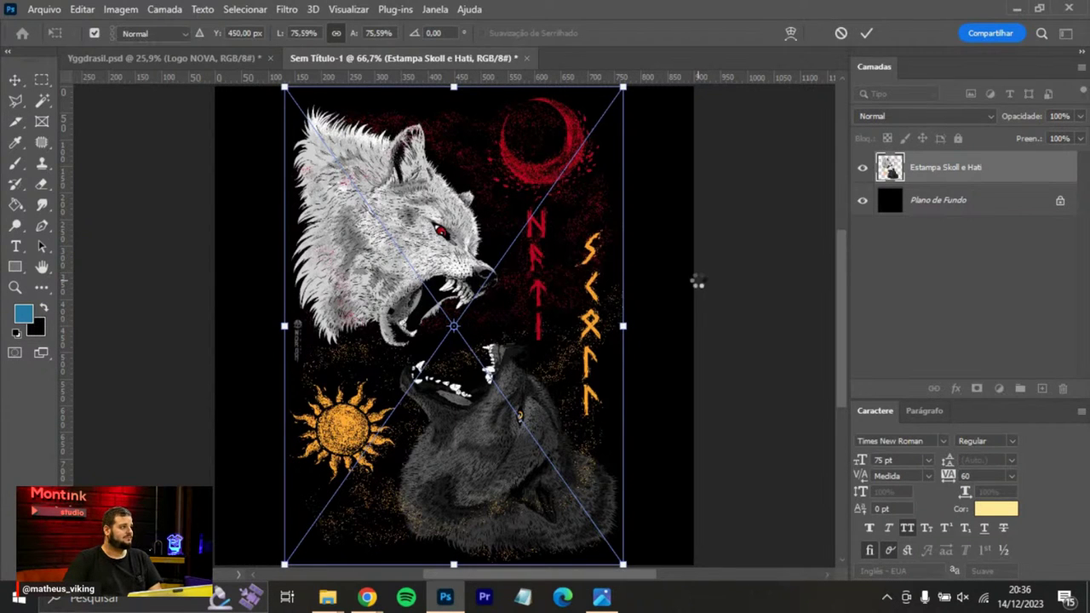
{"action": "key", "text": "Return"}
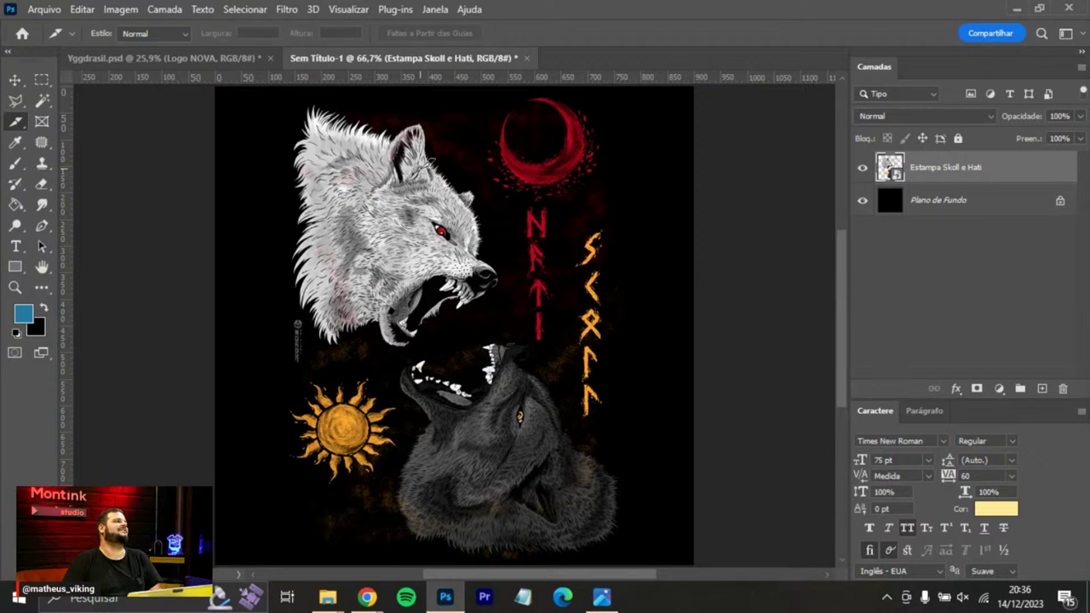
Scale the placed Skoll e Hati print down slightly, keeping it centred on the black canvas.
{"action": "left_click", "coordinate": [14, 79]}
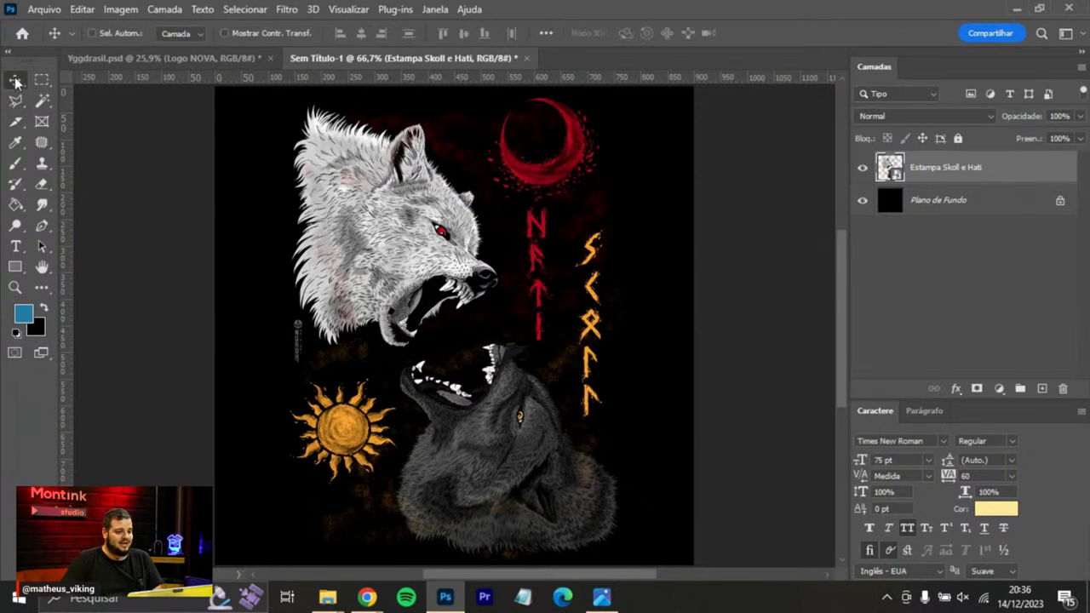
{"action": "key", "text": "ctrl+t"}
{"action": "left_click_drag", "start_coordinate": [626, 88], "coordinate": [604, 118]}
{"action": "key", "text": "Return"}
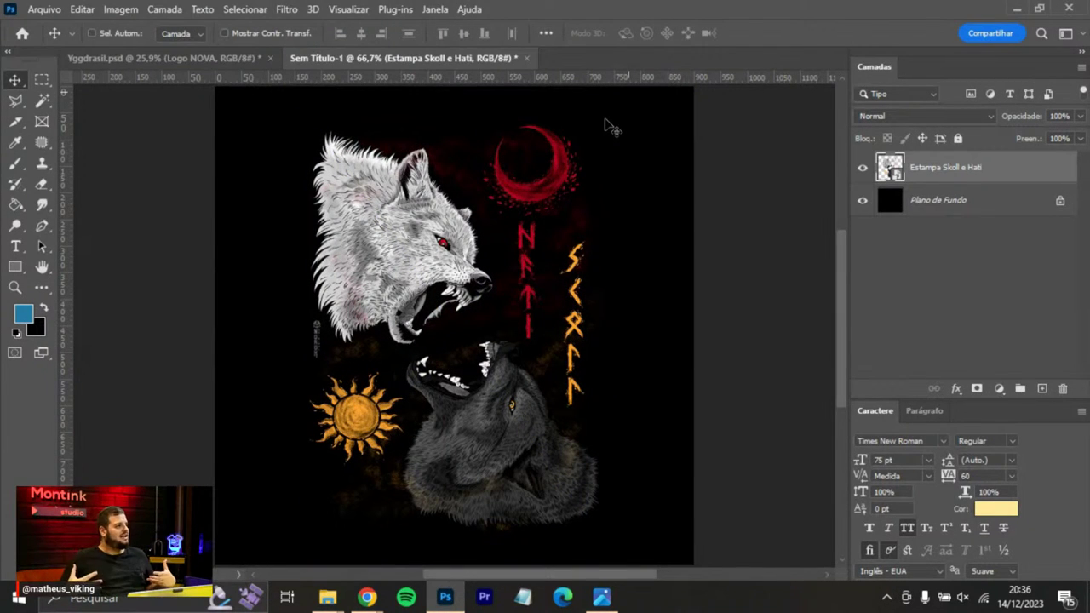
Open Mockup Geral.psd from the Mockup folder inside NORDK ORIGINAL.
{"action": "key", "text": "alt+Tab"}
{"action": "key", "text": "alt+Tab"}
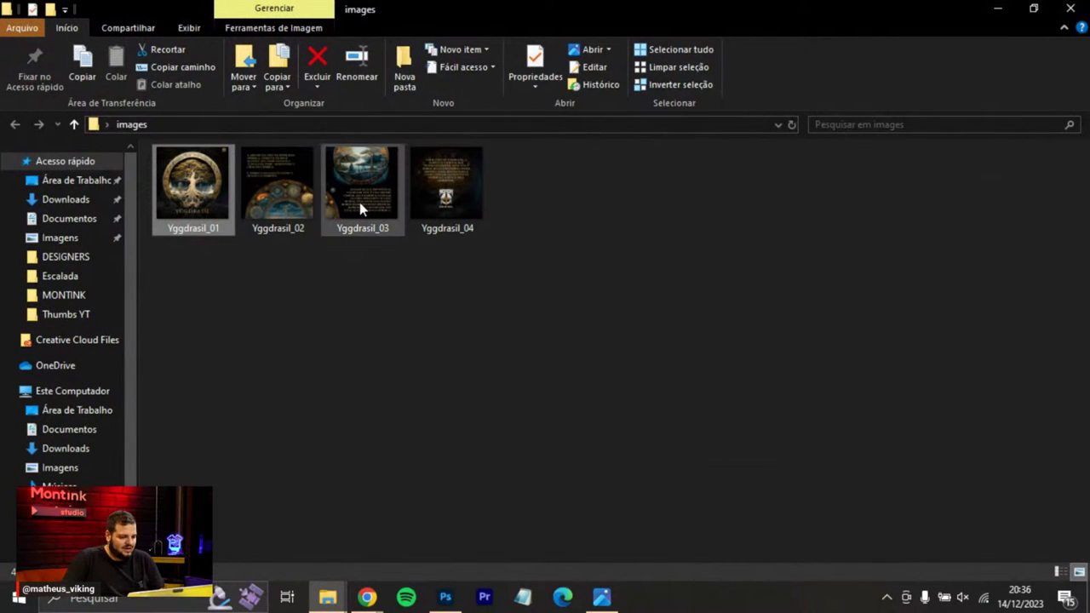
{"action": "key", "text": "alt+Tab"}
{"action": "key", "text": "alt+Tab"}
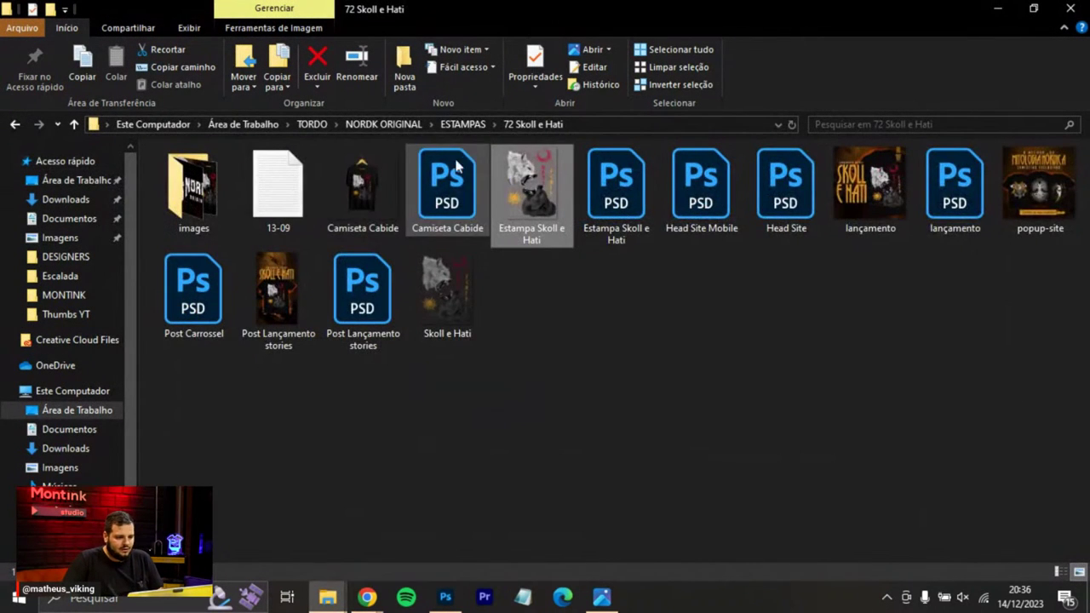
{"action": "left_click", "coordinate": [388, 124]}
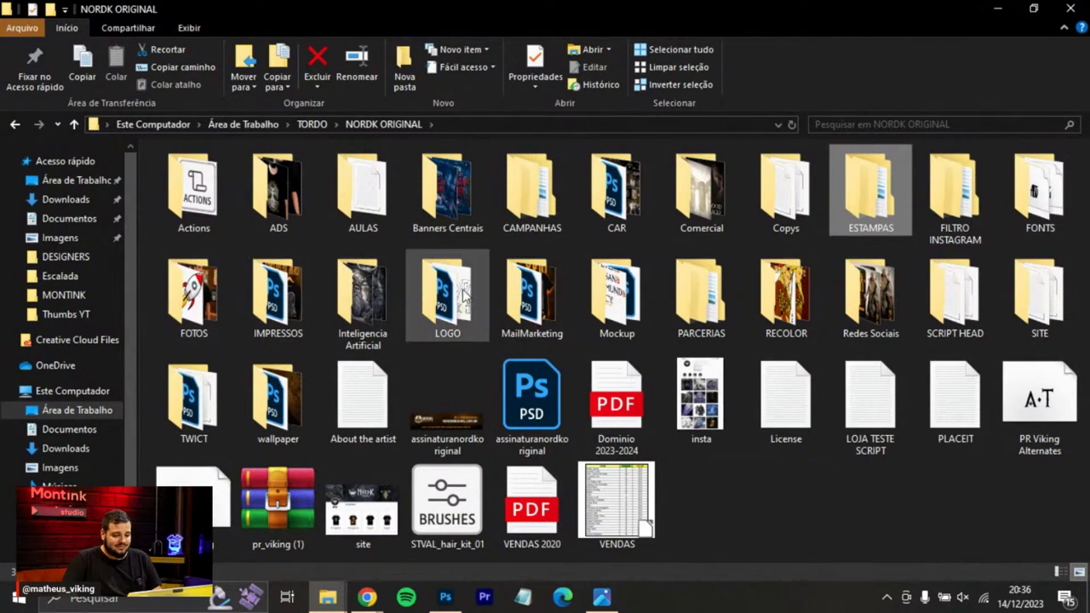
{"action": "double_click", "coordinate": [602, 288]}
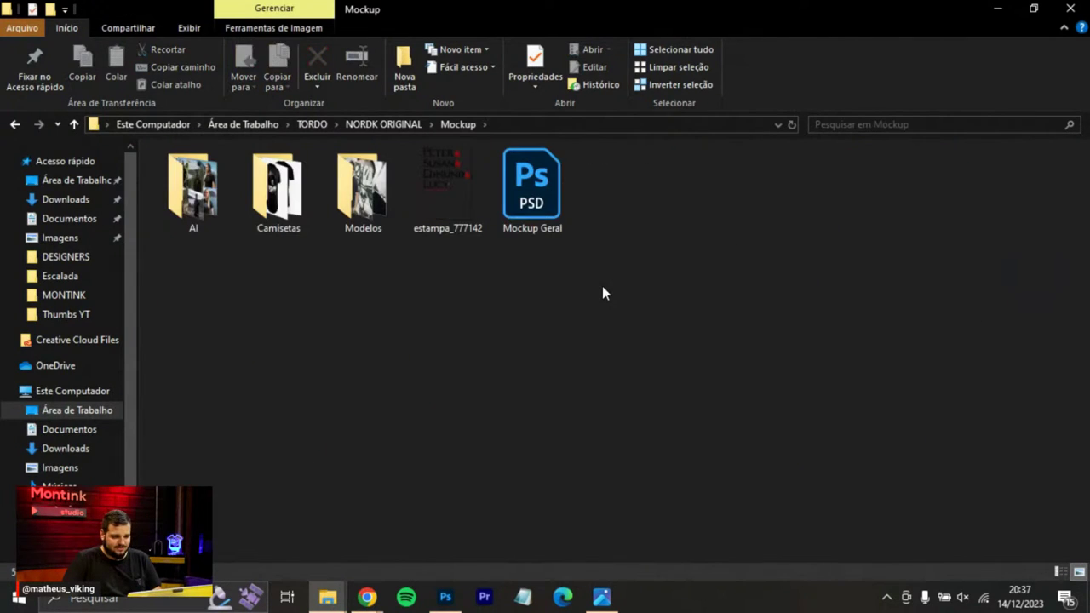
{"action": "double_click", "coordinate": [517, 176]}
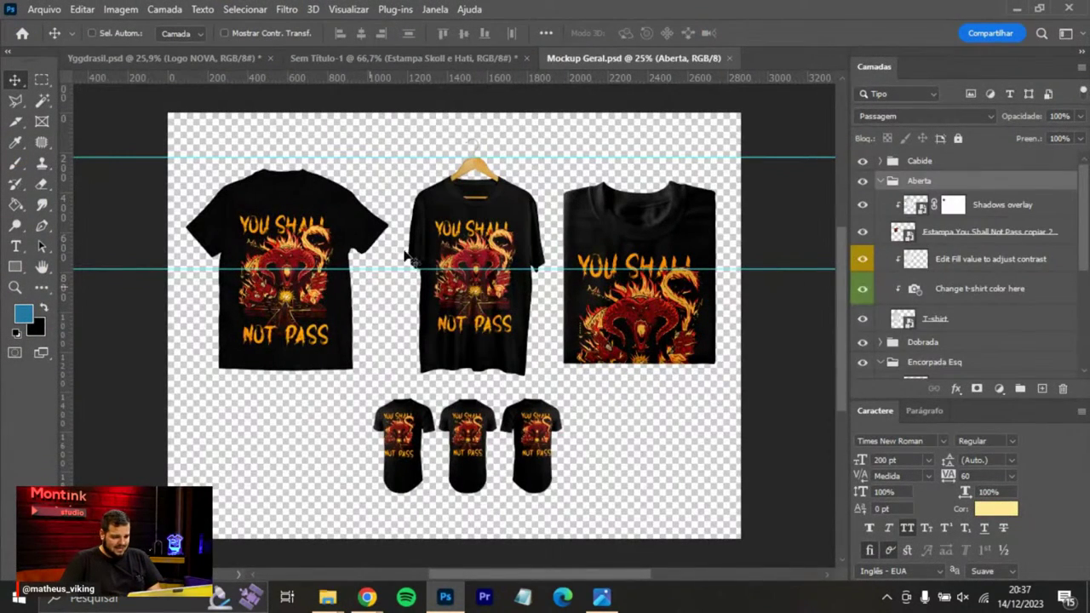
Copy the Cabide hanger T-shirt group from the mockup file into the Sem Título-1 document.
{"action": "left_click", "coordinate": [434, 289], "text": "ctrl"}
{"action": "left_click", "coordinate": [937, 162]}
{"action": "left_click_drag", "start_coordinate": [477, 213], "coordinate": [315, 56]}
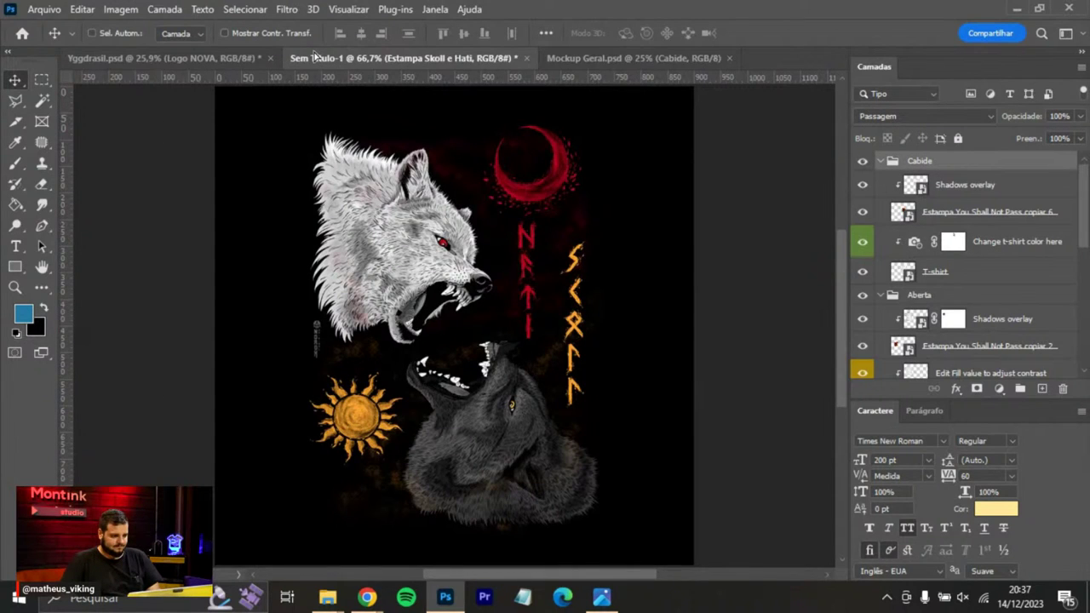
{"action": "left_click_drag", "start_coordinate": [447, 200], "coordinate": [449, 203]}
Scale the Cabide group up to about 145% and position the shirt so its collar and chest fill the canvas.
{"action": "key", "text": "ctrl+t"}
{"action": "key", "text": "ctrl+minus"}
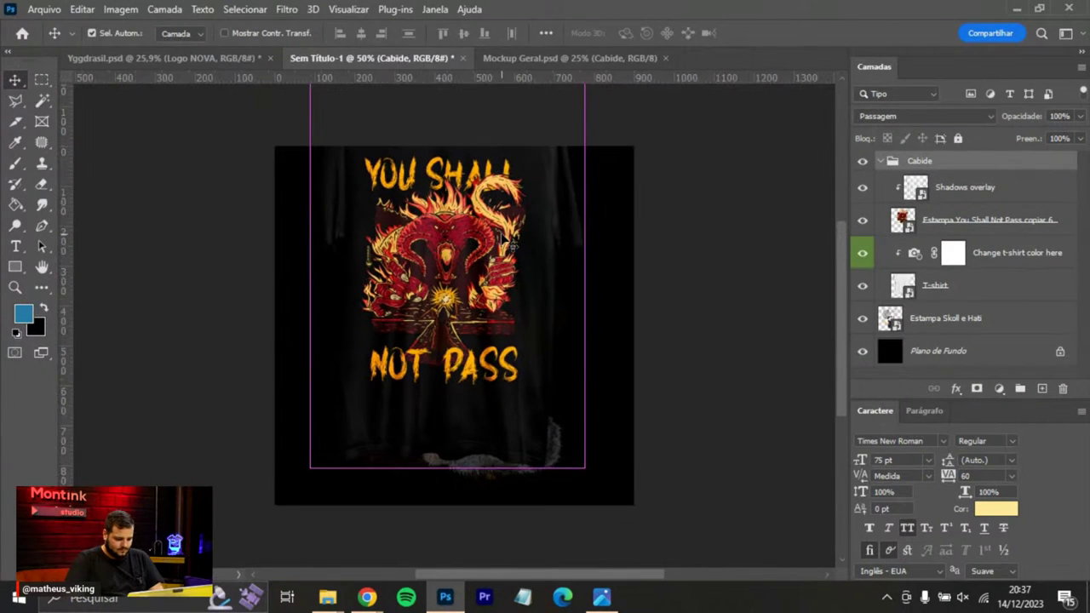
{"action": "left_click_drag", "start_coordinate": [590, 228], "coordinate": [573, 342]}
{"action": "left_click_drag", "start_coordinate": [667, 355], "coordinate": [653, 351]}
{"action": "left_click_drag", "start_coordinate": [584, 354], "coordinate": [584, 349]}
{"action": "key", "text": "Return"}
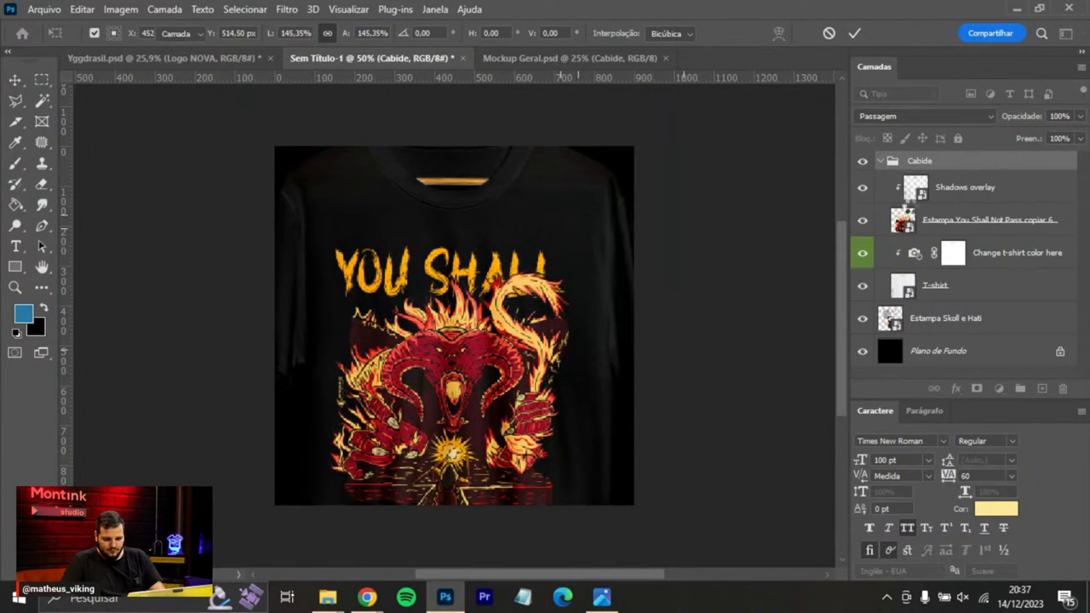
Open the contents of the Estampa You Shall Not Pass smart object in the Cabide group.
{"action": "left_click", "coordinate": [903, 220]}
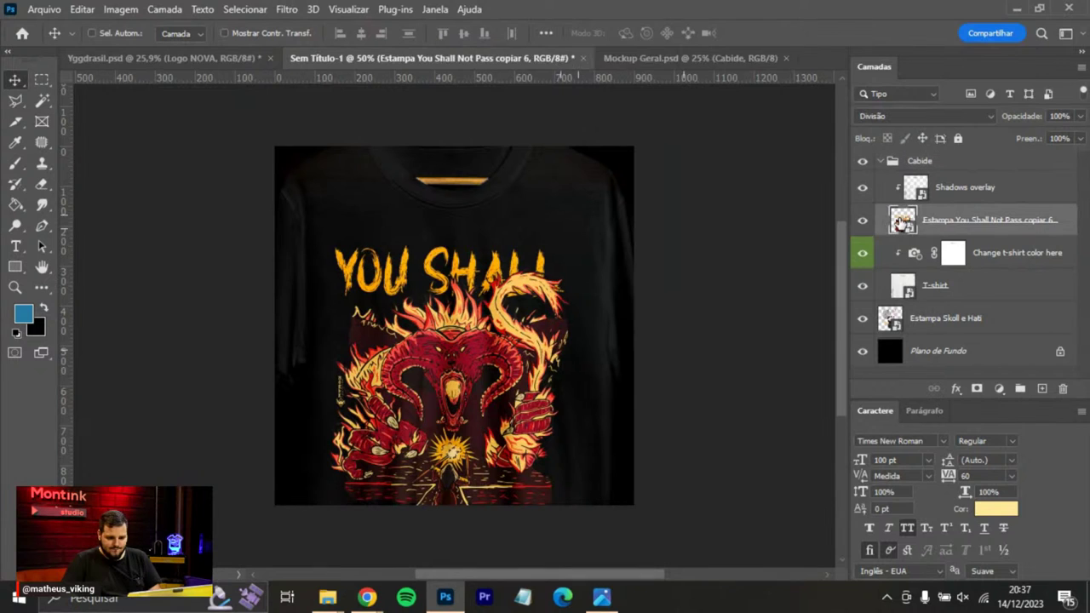
{"action": "key", "text": "alt+Tab"}
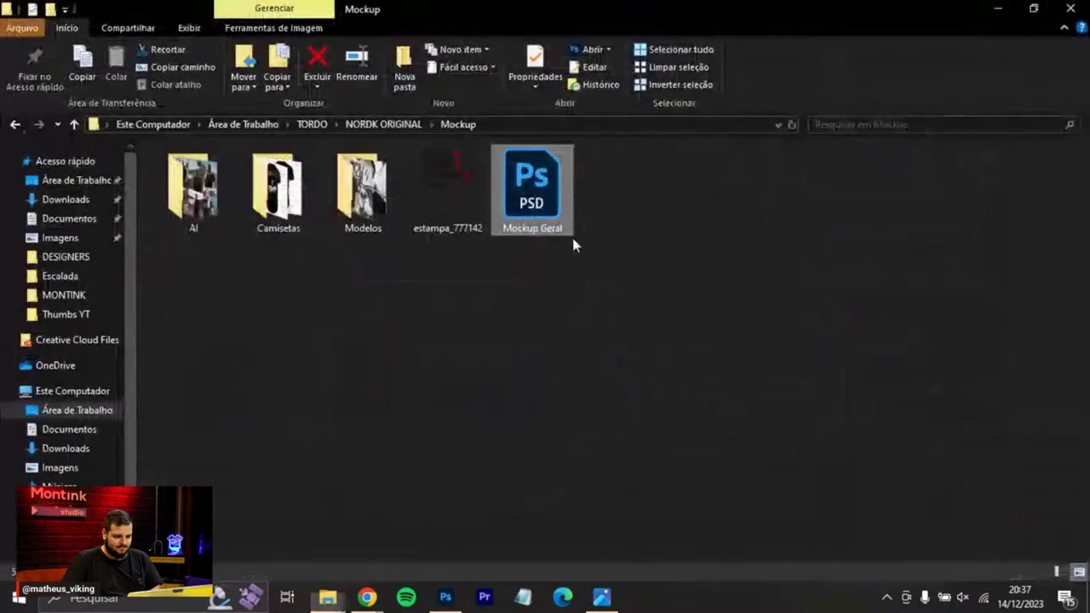
{"action": "key", "text": "alt+Tab"}
{"action": "key", "text": "alt+Tab"}
{"action": "key", "text": "alt+Tab"}
{"action": "key", "text": "alt+Tab"}
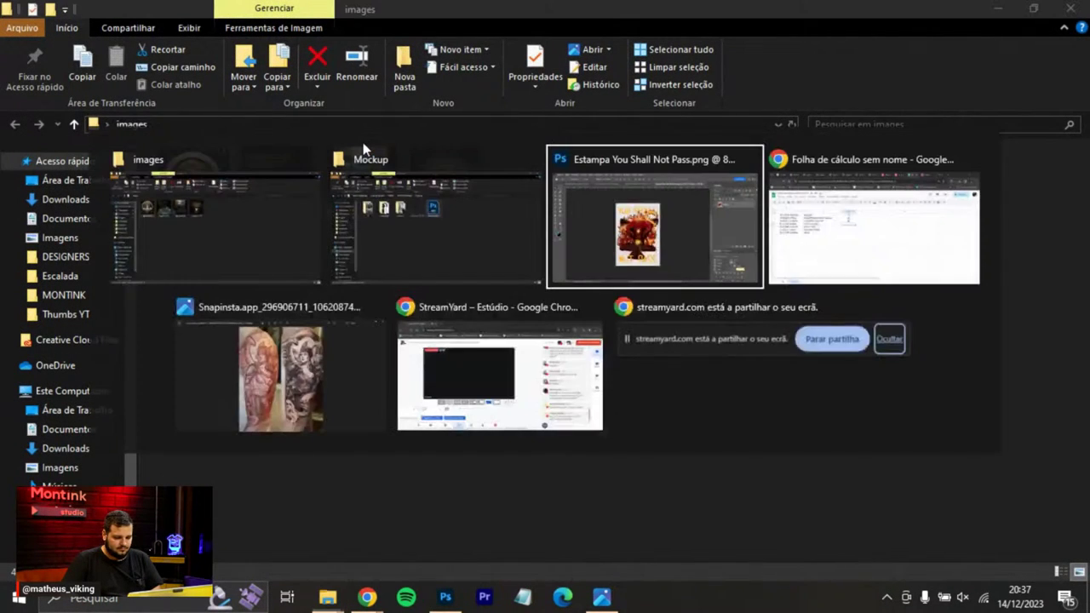
{"action": "key", "text": "alt+Tab"}
{"action": "key", "text": "alt+Tab"}
{"action": "key", "text": "alt+Tab"}
{"action": "key", "text": "alt+Tab"}
{"action": "key", "text": "alt+Tab"}
{"action": "key", "text": "alt+Tab"}
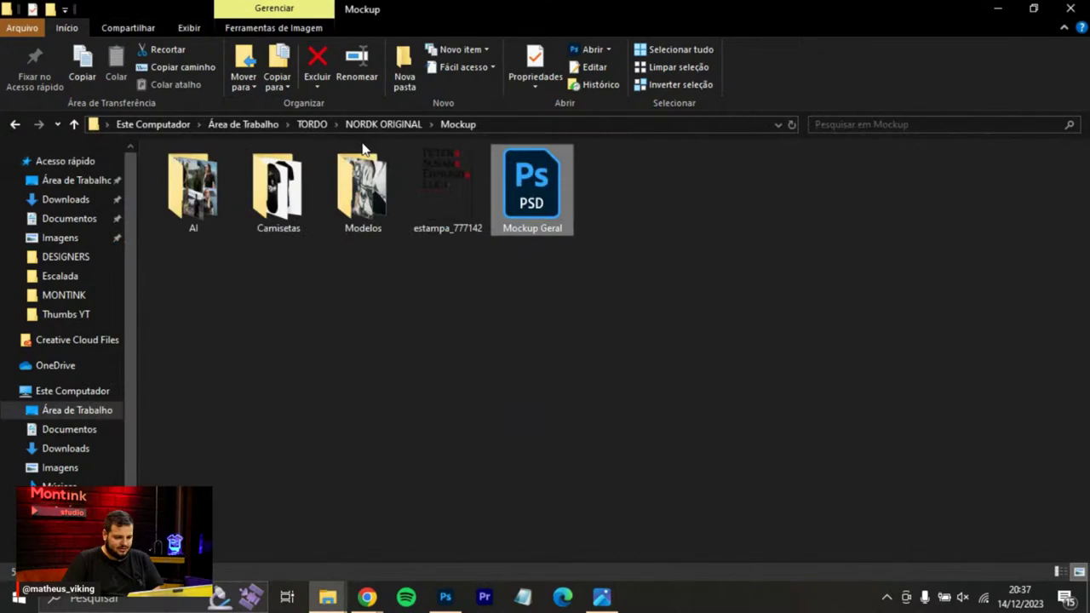
{"action": "left_click", "coordinate": [377, 126]}
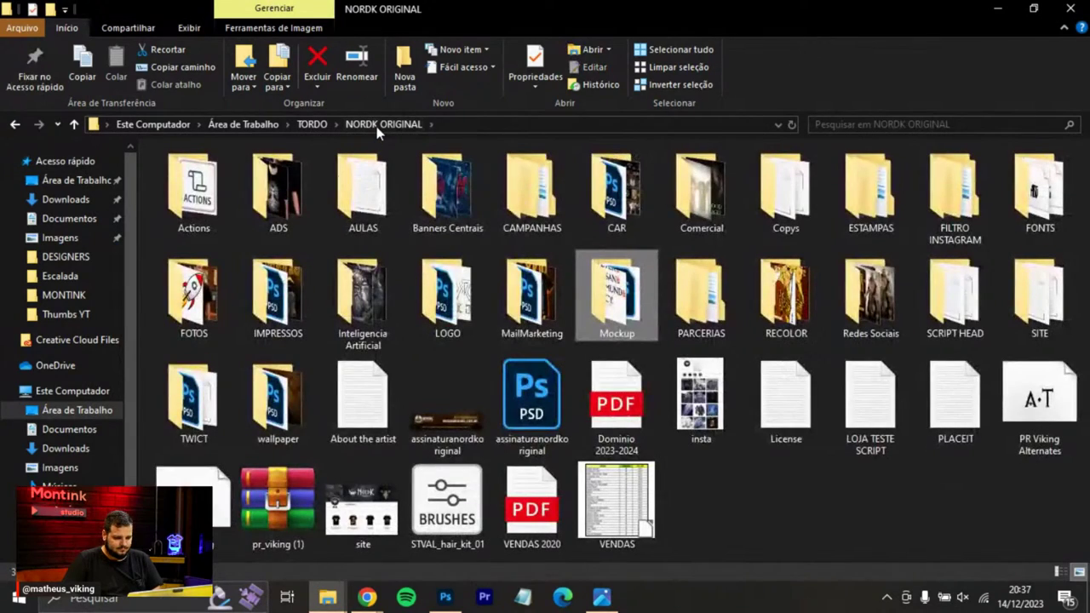
{"action": "key", "text": "alt+Tab"}
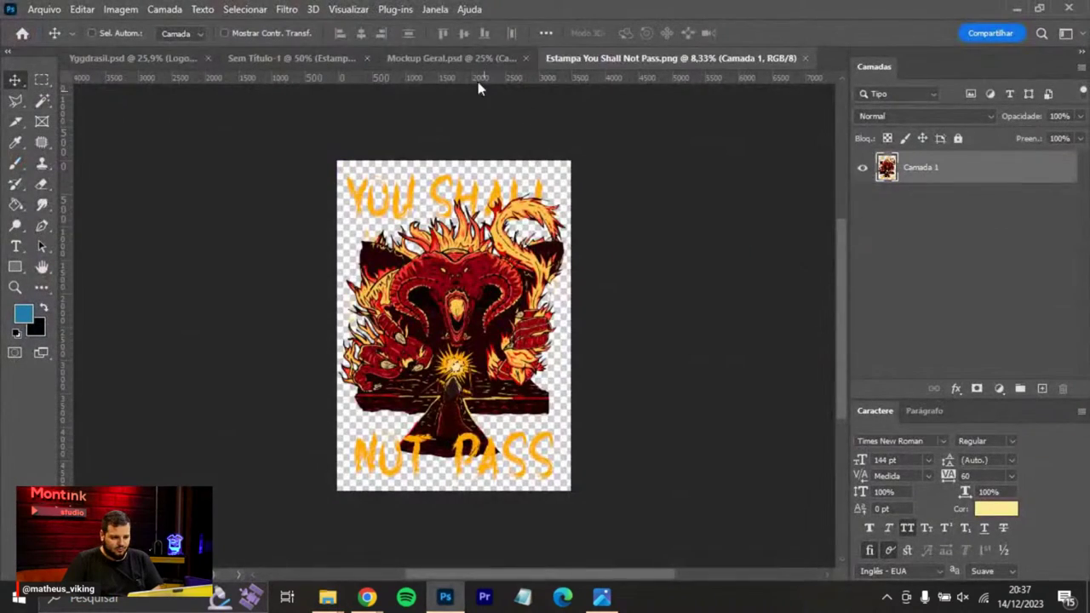
Close the Yggdrasil.psd document and go back to the Sem Título-1 shirt post.
{"action": "left_click", "coordinate": [464, 59]}
{"action": "left_click", "coordinate": [308, 59]}
{"action": "left_click", "coordinate": [195, 57]}
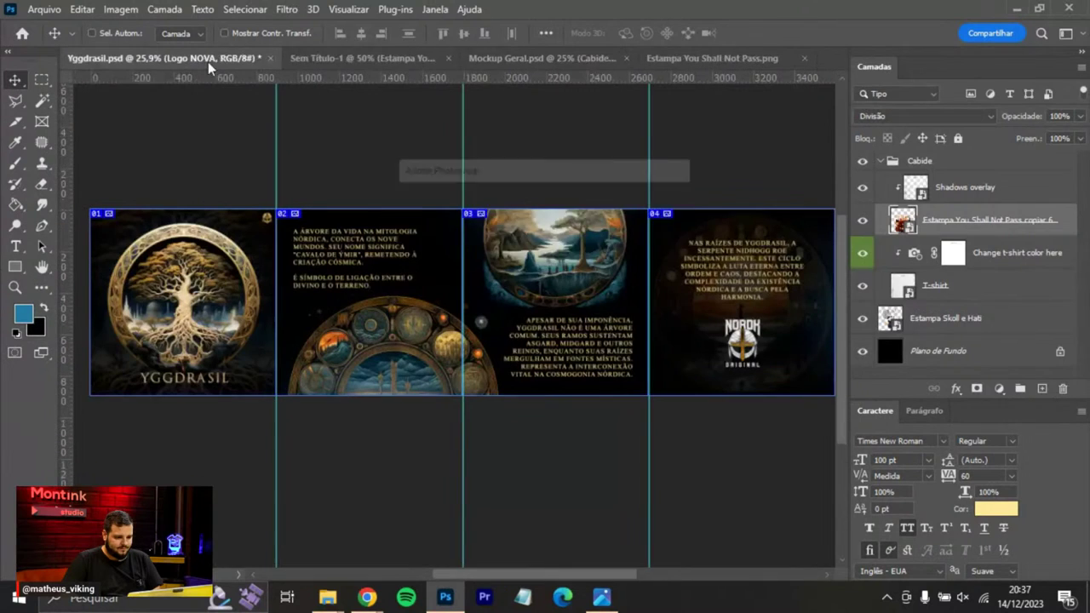
{"action": "left_click", "coordinate": [547, 237]}
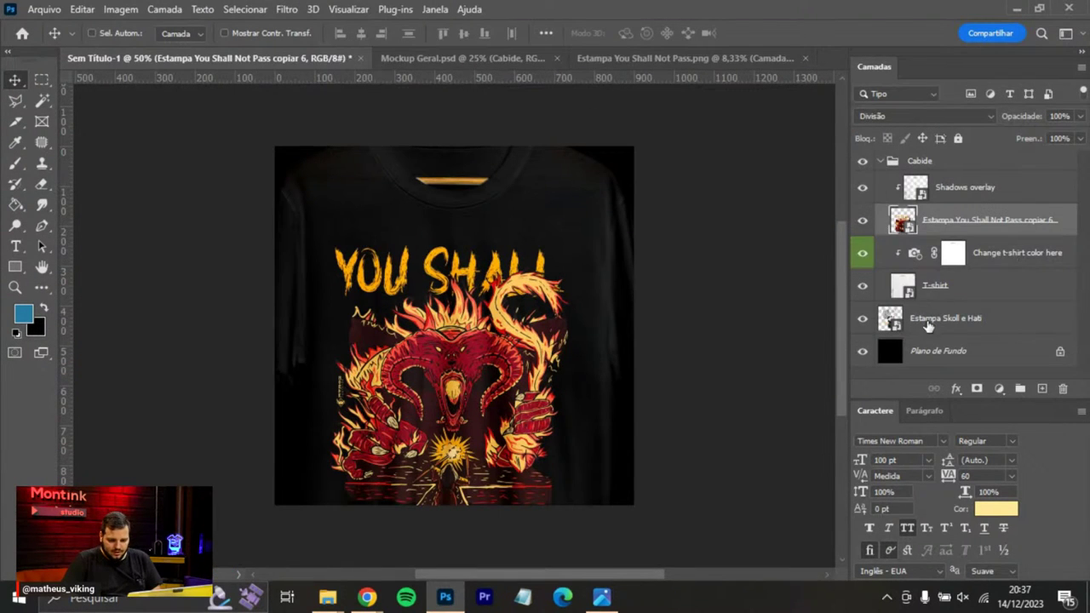
Copy the Estampa Skoll e Hati layer into Estampa You Shall Not Pass.png and scale it to fit that canvas.
{"action": "left_click_drag", "start_coordinate": [928, 326], "coordinate": [565, 146]}
{"action": "key", "text": "ctrl+t"}
{"action": "left_click_drag", "start_coordinate": [475, 225], "coordinate": [454, 243]}
{"action": "left_click_drag", "start_coordinate": [543, 449], "coordinate": [571, 491]}
{"action": "key", "text": "Return"}
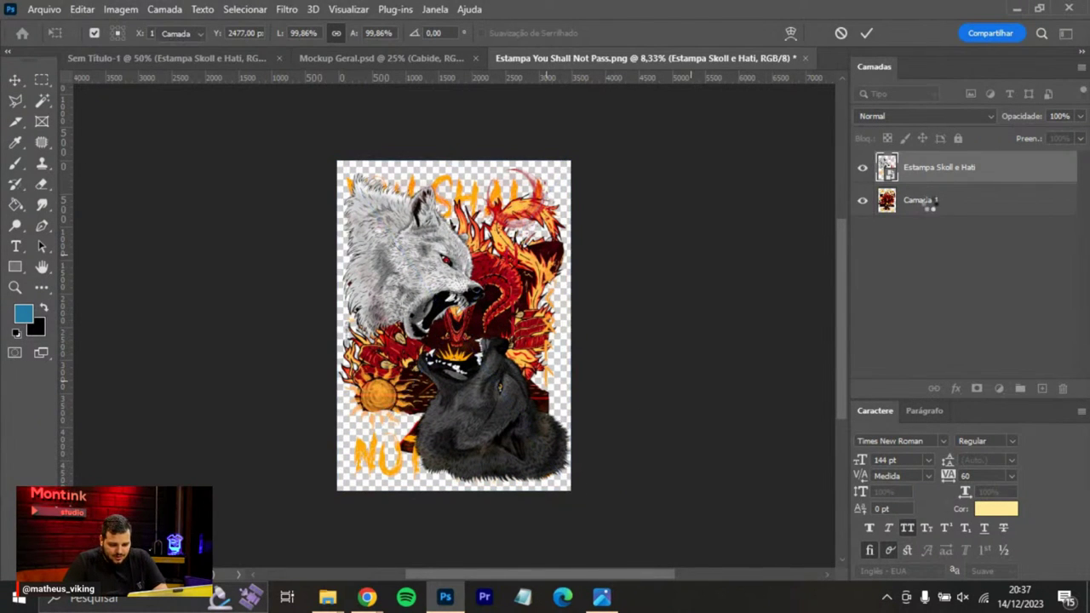
Delete the old Camada 1 artwork, save the smart object and return to the Sem Título-1 document.
{"action": "left_click", "coordinate": [928, 205]}
{"action": "key", "text": "Delete"}
{"action": "key", "text": "ctrl+s"}
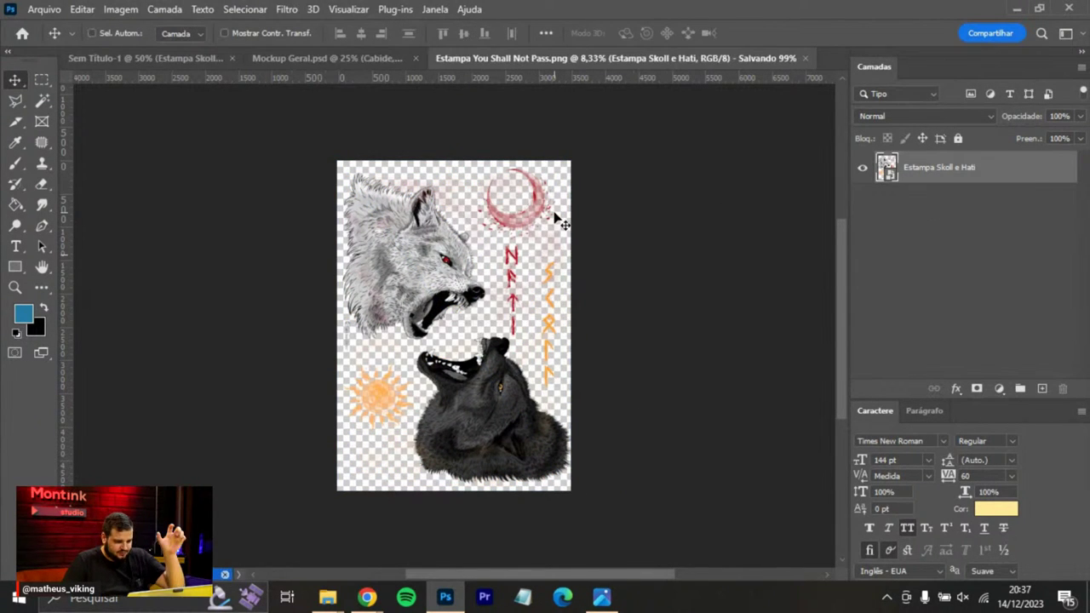
{"action": "left_click", "coordinate": [202, 57]}
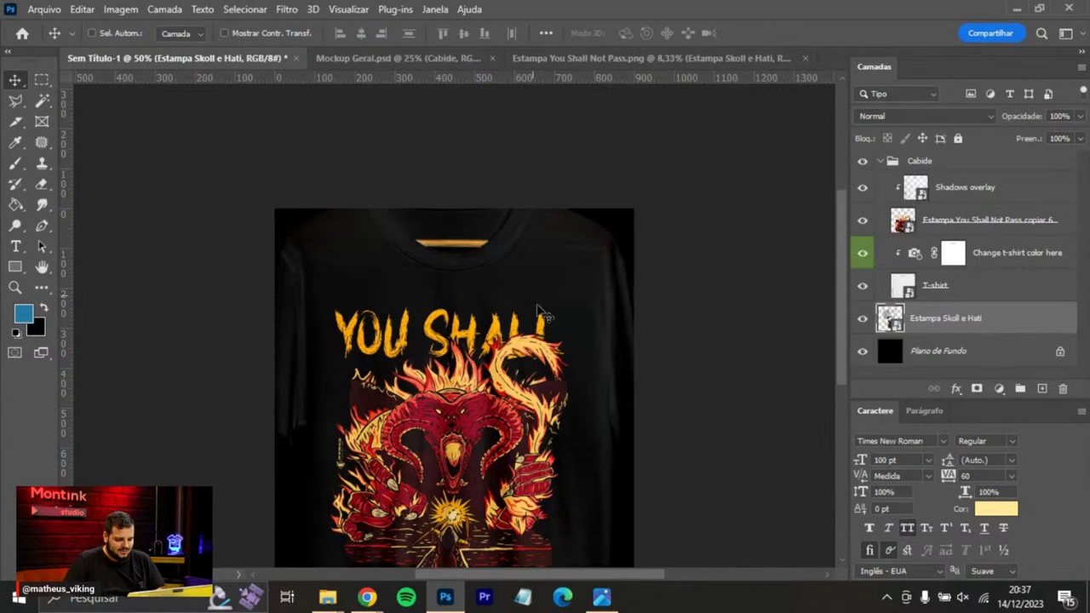
{"action": "scroll", "coordinate": [547, 265], "scroll_direction": "down", "scroll_amount": 1}
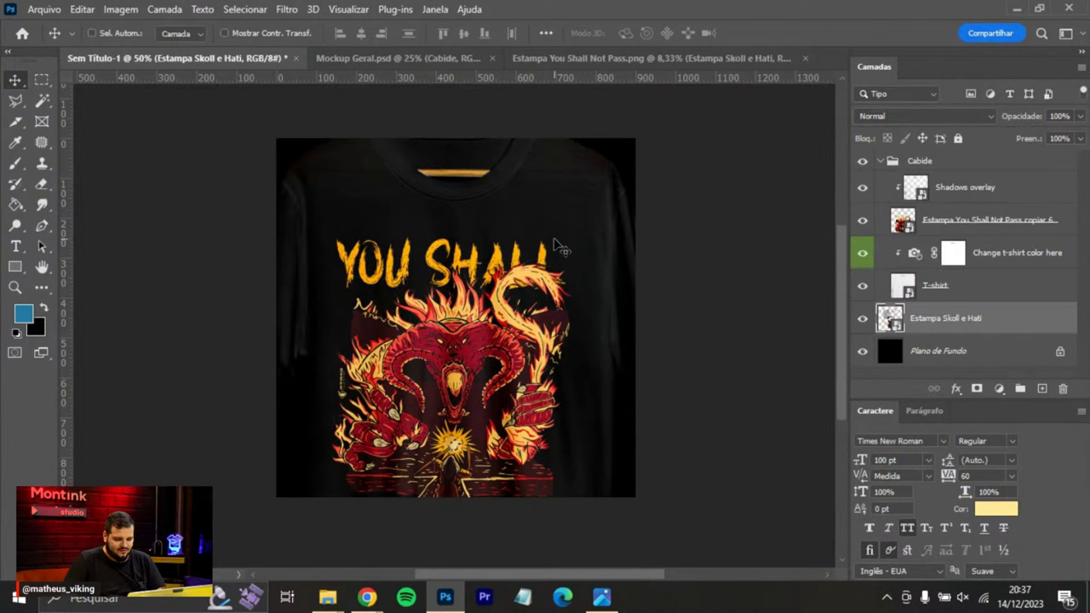
{"action": "left_click_drag", "start_coordinate": [553, 245], "coordinate": [569, 260]}
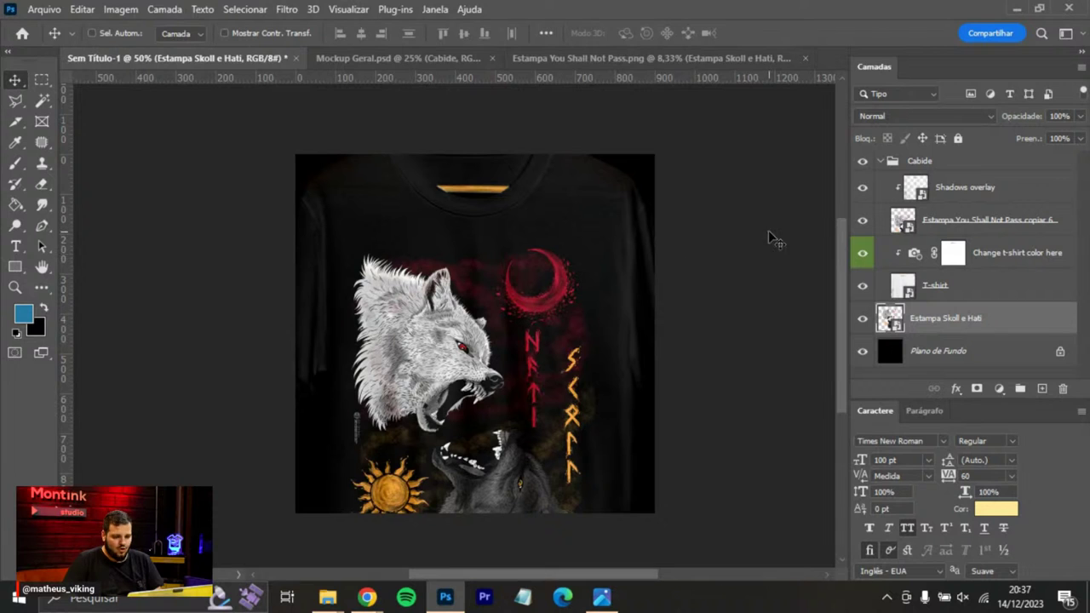
Scale the Cabide group down to 72% so the hanger and more of the shirt fit in the post.
{"action": "left_click", "coordinate": [928, 163]}
{"action": "key", "text": "ctrl+t"}
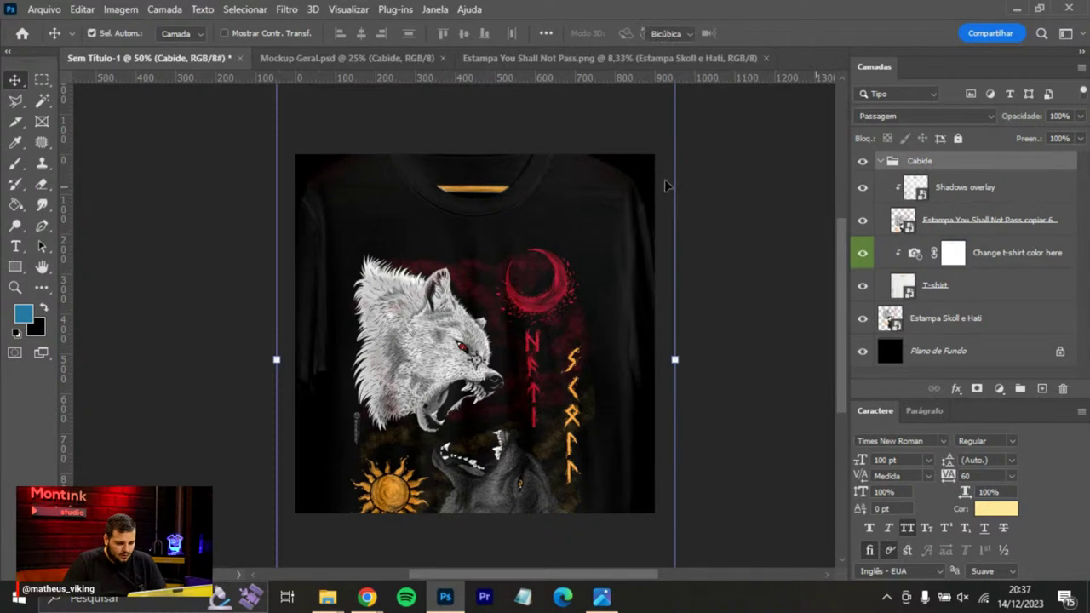
{"action": "left_click_drag", "start_coordinate": [675, 361], "coordinate": [592, 347]}
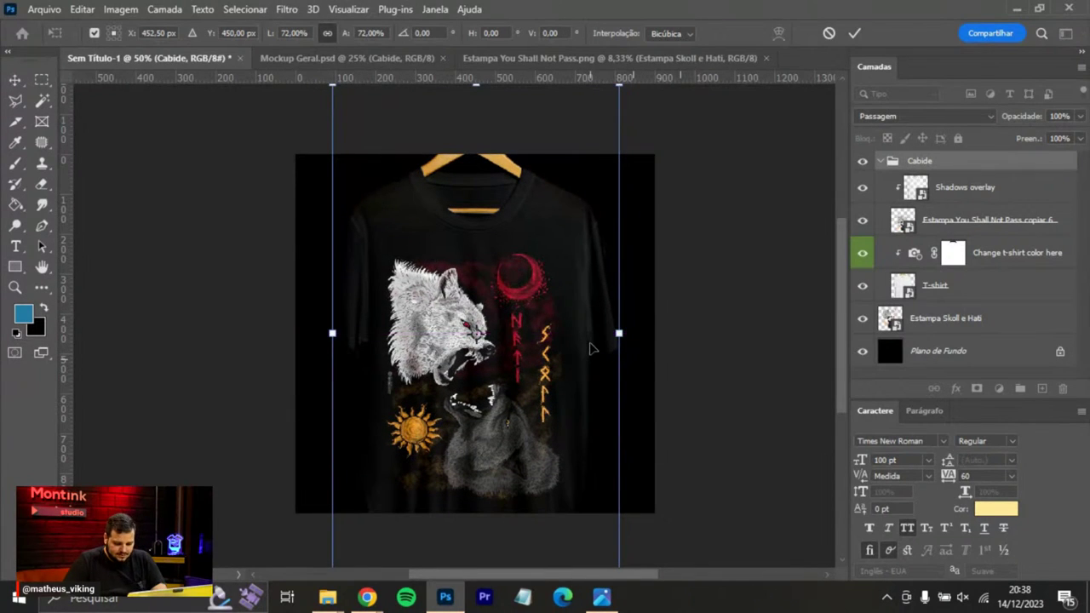
{"action": "key", "text": "Return"}
Enlarge, rotate and reposition the Estampa Skoll e Hati layer behind the shirt, with the white wolf in the canvas's upper-left corner.
{"action": "left_click", "coordinate": [958, 319]}
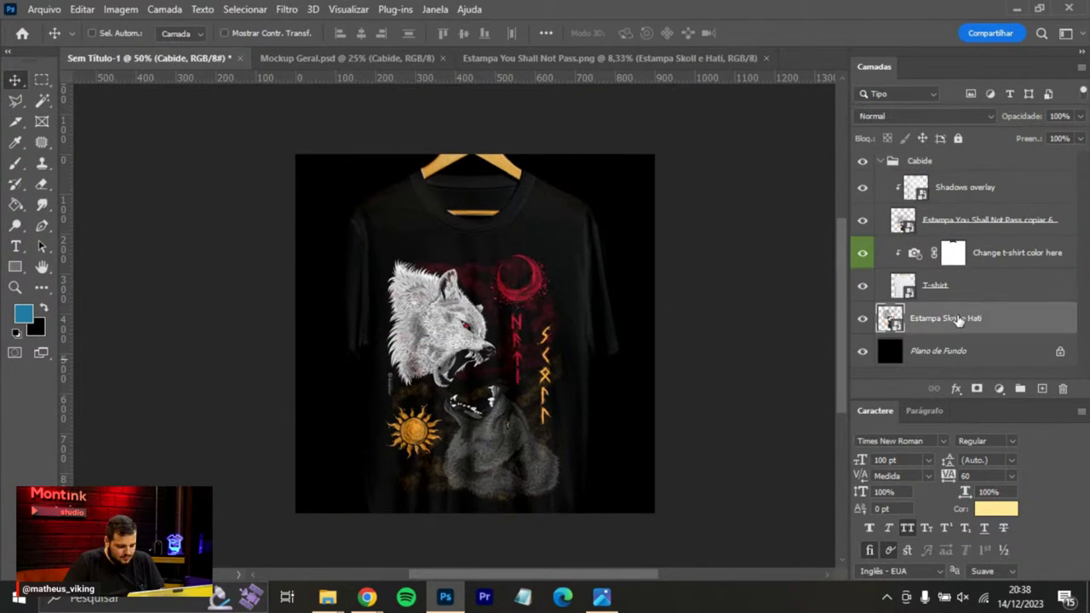
{"action": "key", "text": "ctrl+t"}
{"action": "left_click_drag", "start_coordinate": [635, 331], "coordinate": [678, 317]}
{"action": "left_click_drag", "start_coordinate": [606, 247], "coordinate": [488, 150]}
{"action": "left_click_drag", "start_coordinate": [575, 255], "coordinate": [720, 379]}
{"action": "mouse_move", "coordinate": [468, 248]}
{"action": "left_mouse_down"}
{"action": "mouse_move", "coordinate": [499, 263]}
{"action": "mouse_move", "coordinate": [484, 256]}
{"action": "left_mouse_up"}
{"action": "left_click_drag", "start_coordinate": [702, 365], "coordinate": [608, 344]}
{"action": "left_click_drag", "start_coordinate": [534, 307], "coordinate": [524, 259]}
{"action": "key", "text": "Return"}
Duplicate the background print, rotate the copy to about -98° and position its dark wolf in the canvas's upper-right corner.
{"action": "left_click_drag", "start_coordinate": [613, 270], "coordinate": [749, 343]}
{"action": "key", "text": "ctrl+t"}
{"action": "left_click_drag", "start_coordinate": [773, 396], "coordinate": [852, 189]}
{"action": "left_click_drag", "start_coordinate": [696, 274], "coordinate": [699, 230]}
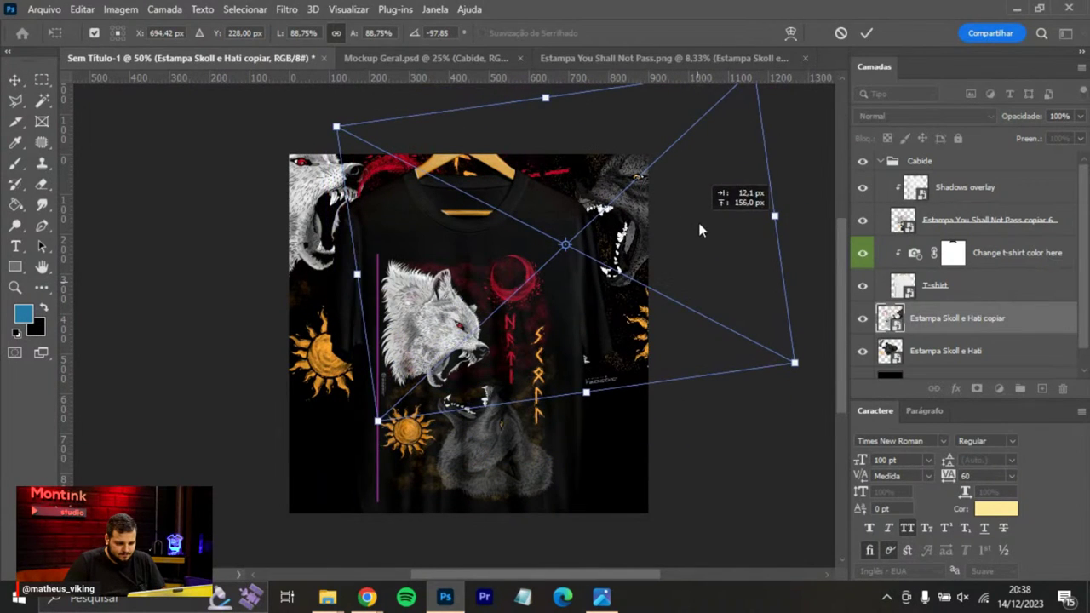
{"action": "left_click_drag", "start_coordinate": [761, 406], "coordinate": [771, 399]}
{"action": "left_click_drag", "start_coordinate": [714, 230], "coordinate": [710, 215]}
{"action": "key", "text": "Return"}
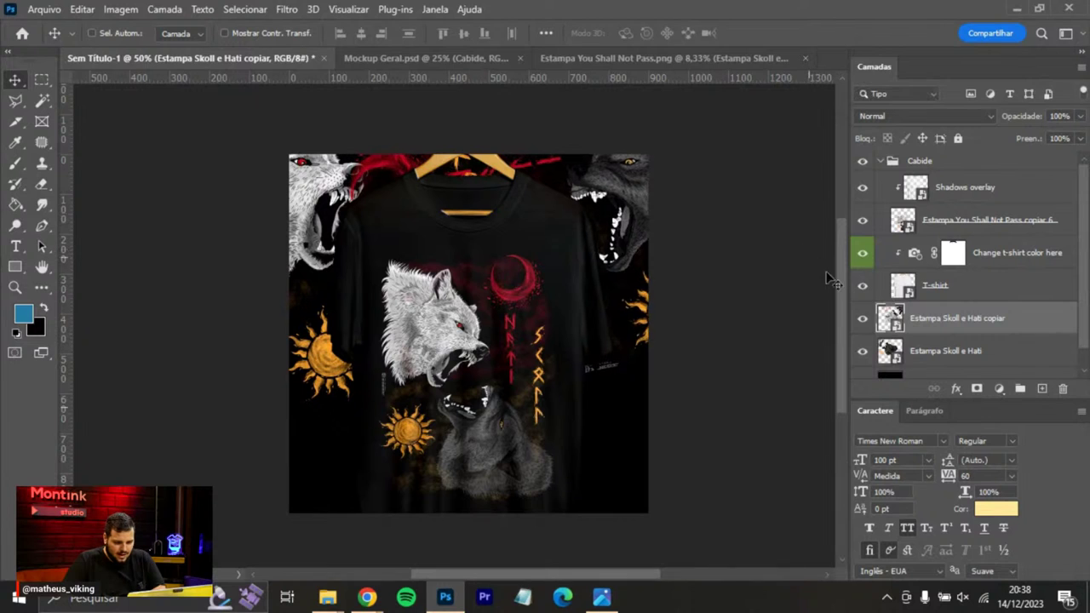
Mask the Estampa Skoll e Hati copiar layer and paint black on the mask to hide the red smear around the hanger.
{"action": "left_click", "coordinate": [975, 390]}
{"action": "left_click", "coordinate": [17, 165]}
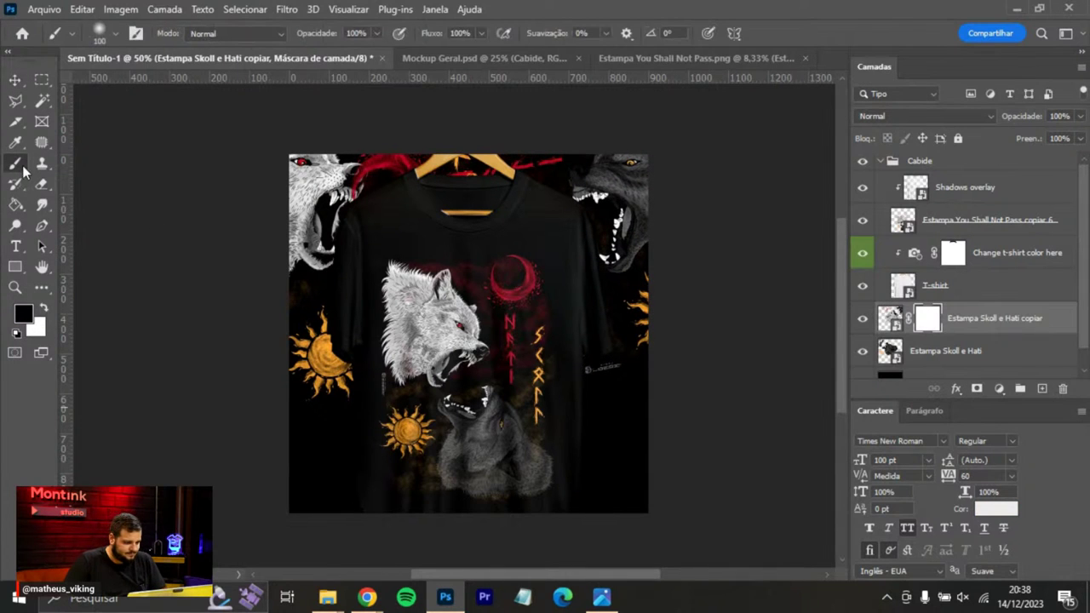
{"action": "key", "text": "bracketright"}
{"action": "key", "text": "bracketright"}
{"action": "key", "text": "bracketright"}
{"action": "key", "text": "bracketright"}
{"action": "mouse_move", "coordinate": [438, 185]}
{"action": "left_mouse_down"}
{"action": "mouse_move", "coordinate": [417, 167]}
{"action": "mouse_move", "coordinate": [361, 169]}
{"action": "mouse_move", "coordinate": [461, 169]}
{"action": "left_mouse_up"}
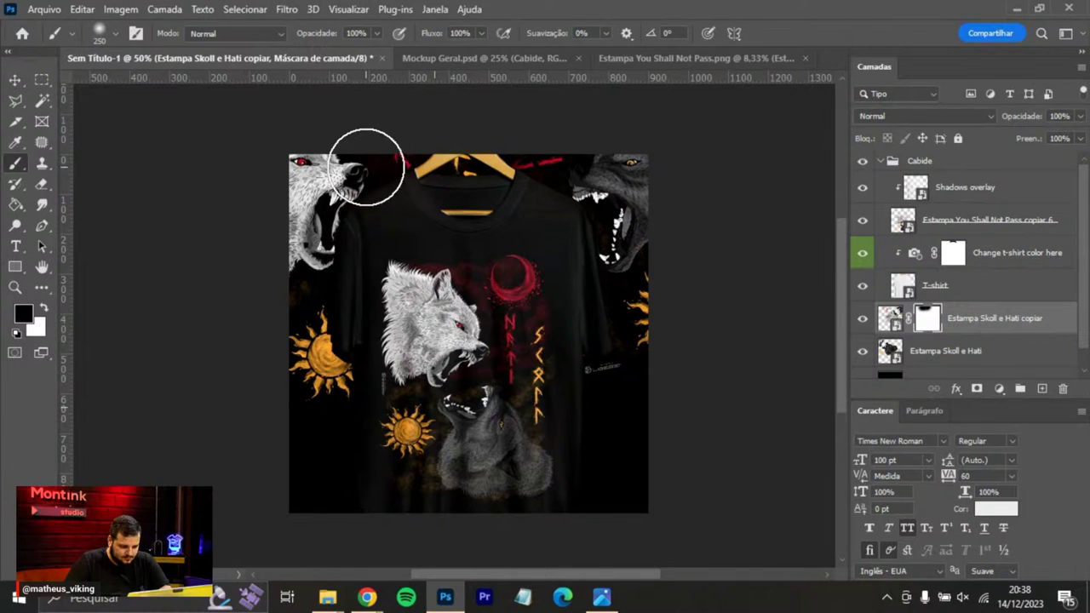
{"action": "key", "text": "bracketleft"}
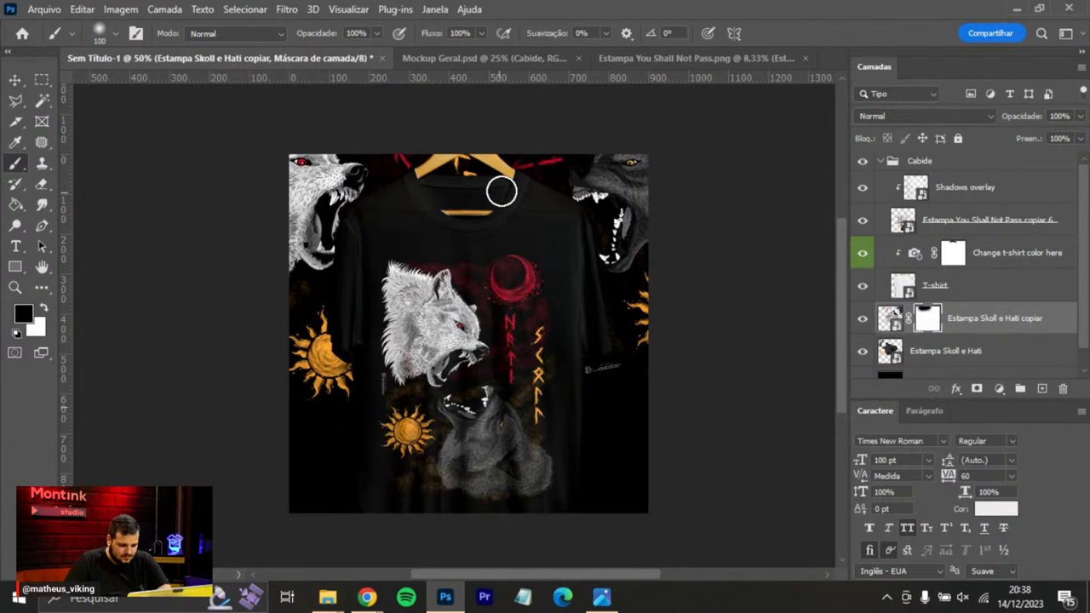
{"action": "key", "text": "x"}
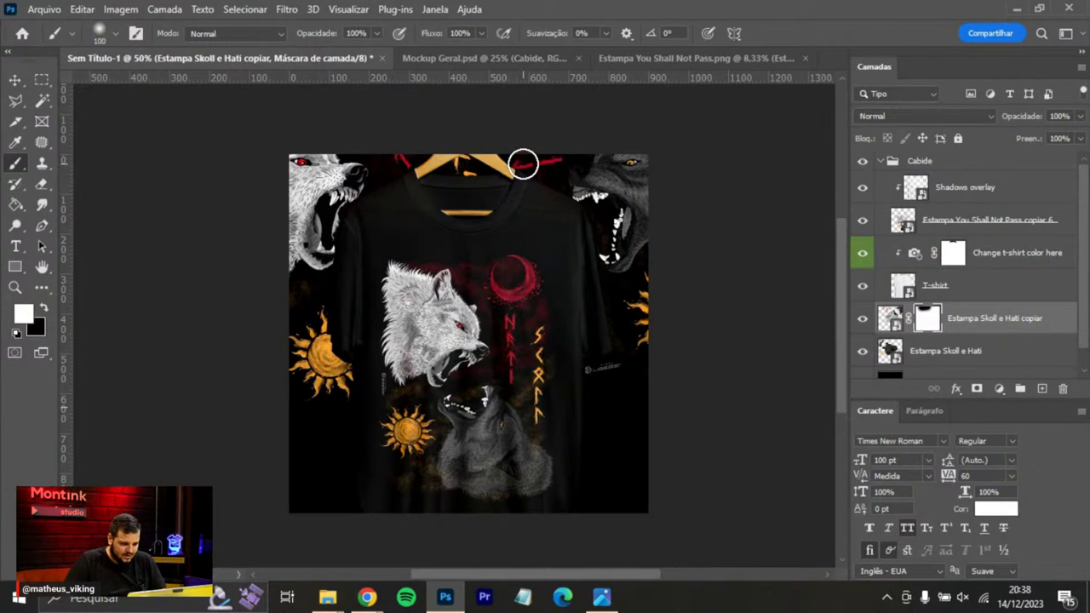
Add a new layer above Plano de Fundo and set the foreground colour to a red sampled from the print.
{"action": "scroll", "coordinate": [1009, 362], "scroll_direction": "down", "scroll_amount": 1}
{"action": "left_click", "coordinate": [1001, 358]}
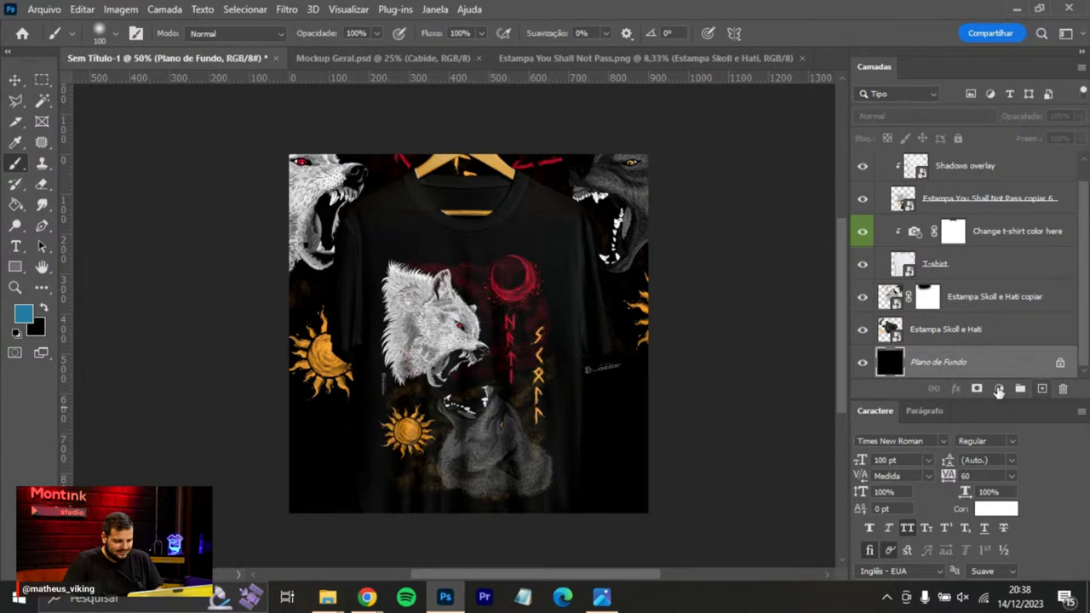
{"action": "left_click", "coordinate": [1041, 388]}
{"action": "left_click", "coordinate": [525, 291], "text": "alt"}
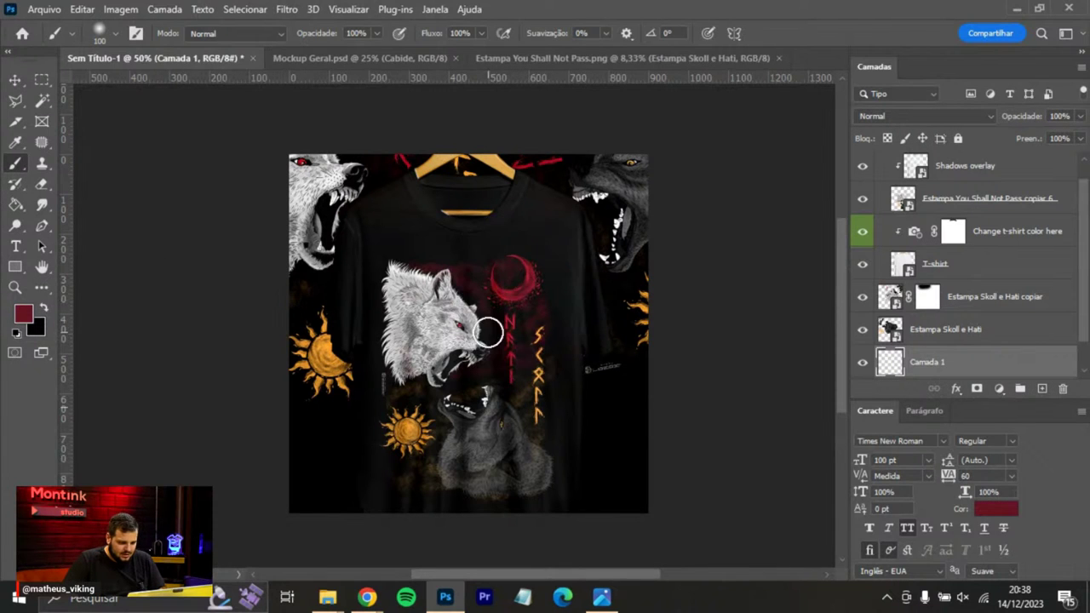
{"action": "left_click", "coordinate": [24, 313]}
{"action": "left_click", "coordinate": [560, 154]}
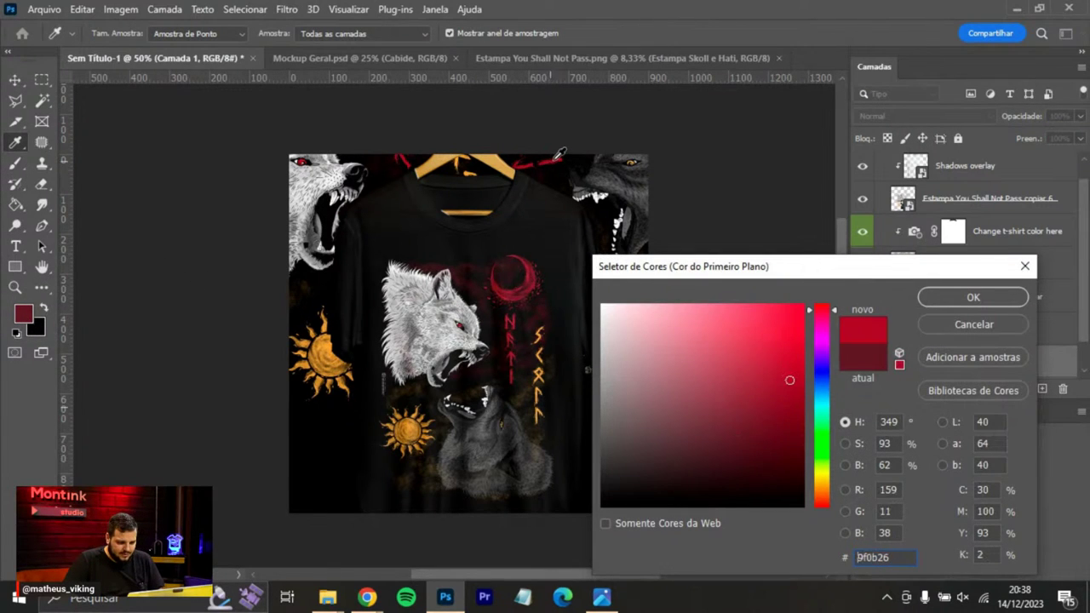
{"action": "left_click", "coordinate": [936, 298]}
Paint a red glow behind the shirt on Camada 1 with a large soft brush.
{"action": "key", "text": "b"}
{"action": "key", "text": "]"}
{"action": "key", "text": "]"}
{"action": "key", "text": "]"}
{"action": "key", "text": "]"}
{"action": "key", "text": "]"}
{"action": "key", "text": "]"}
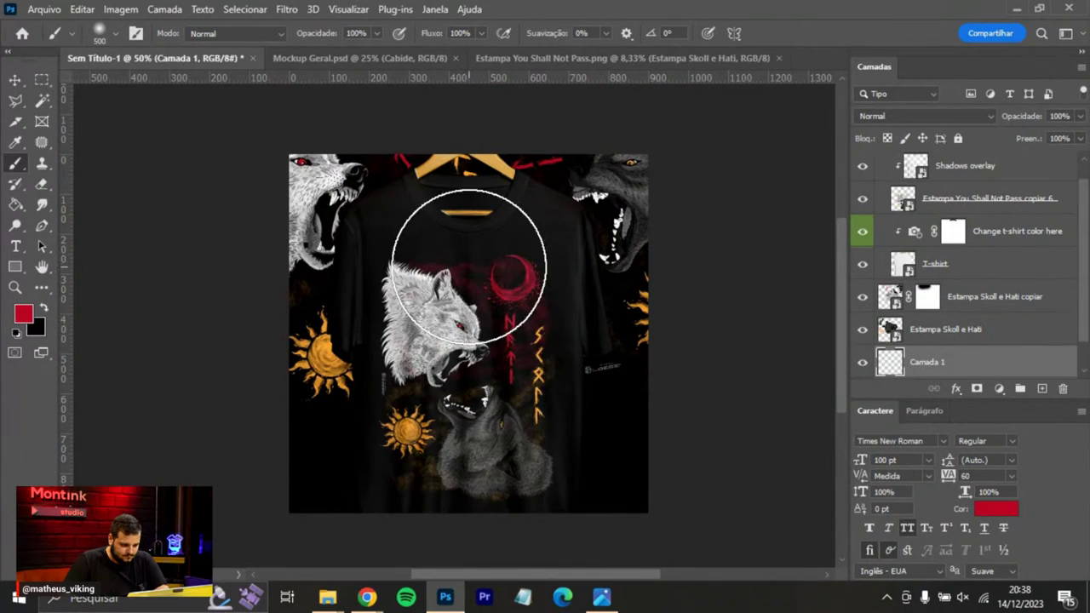
{"action": "mouse_move", "coordinate": [460, 292]}
{"action": "left_mouse_down"}
{"action": "mouse_move", "coordinate": [458, 471]}
{"action": "mouse_move", "coordinate": [480, 531]}
{"action": "left_mouse_up"}
{"action": "key", "text": "bracketleft"}
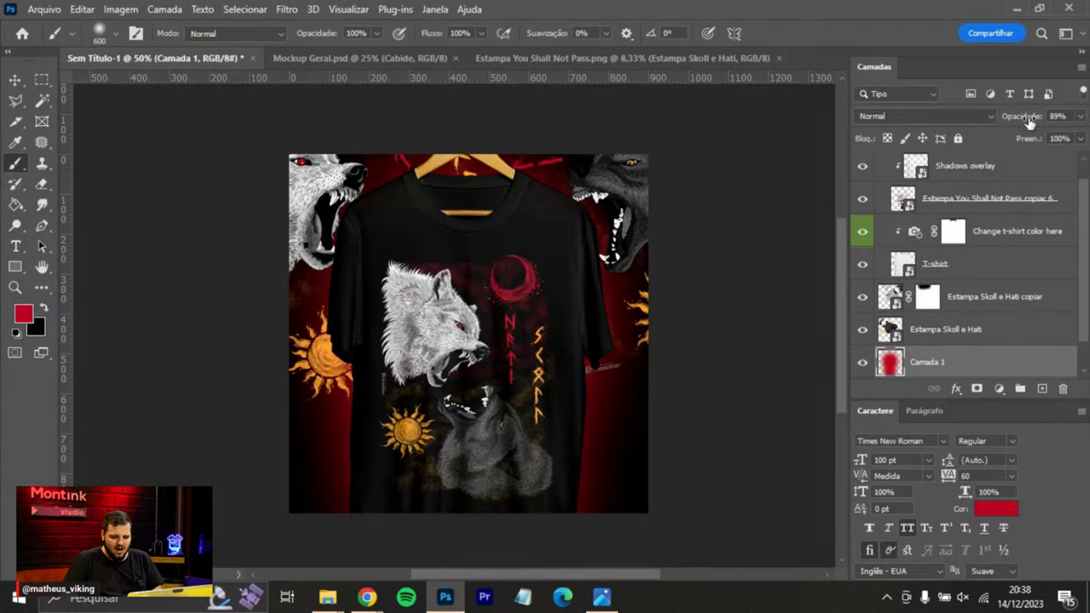
Lower the opacity of both Estampa Skoll e Hati background layers to 28%.
{"action": "left_click", "coordinate": [961, 332]}
{"action": "left_click", "coordinate": [987, 298], "text": "shift"}
{"action": "mouse_move", "coordinate": [1033, 119]}
{"action": "left_mouse_down"}
{"action": "mouse_move", "coordinate": [1003, 123]}
{"action": "mouse_move", "coordinate": [1025, 119]}
{"action": "left_mouse_up"}
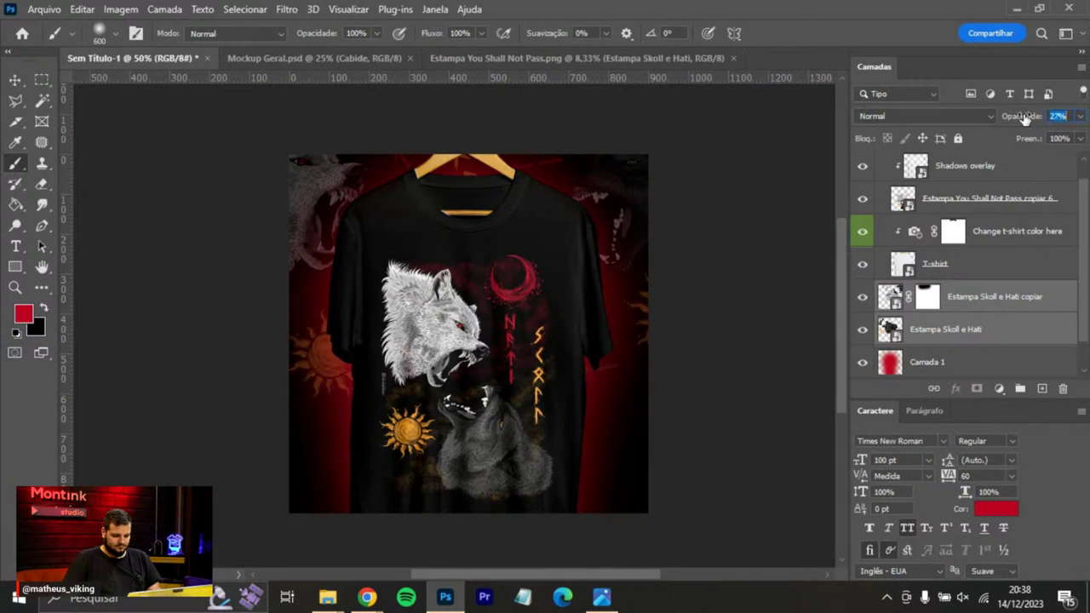
{"action": "left_click", "coordinate": [16, 81]}
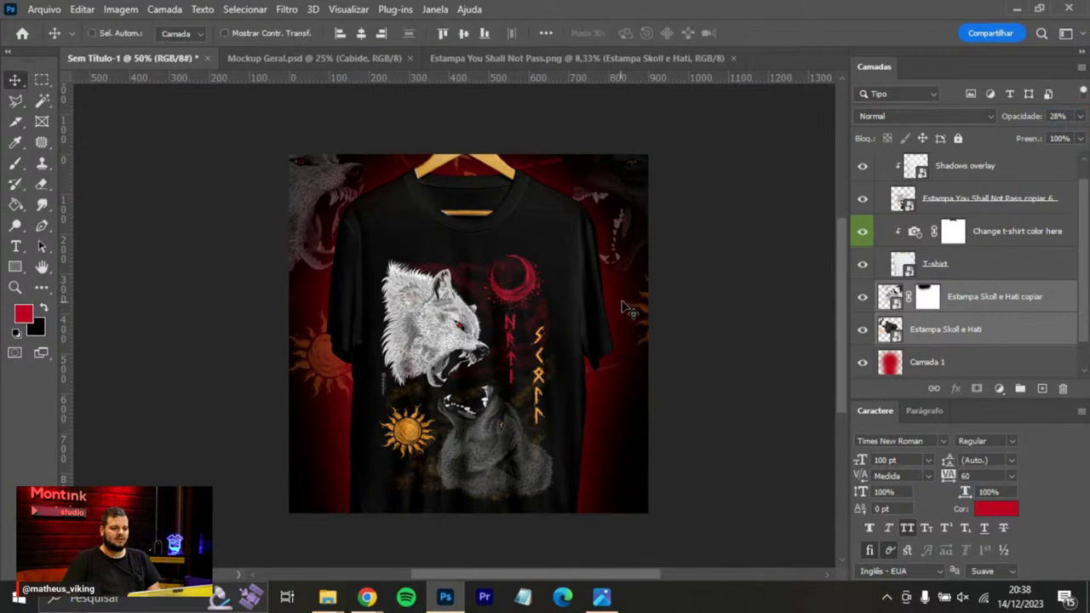
{"action": "scroll", "coordinate": [594, 294], "scroll_direction": "down", "scroll_amount": 1}
{"action": "scroll", "coordinate": [594, 294], "scroll_direction": "up", "scroll_amount": 2}
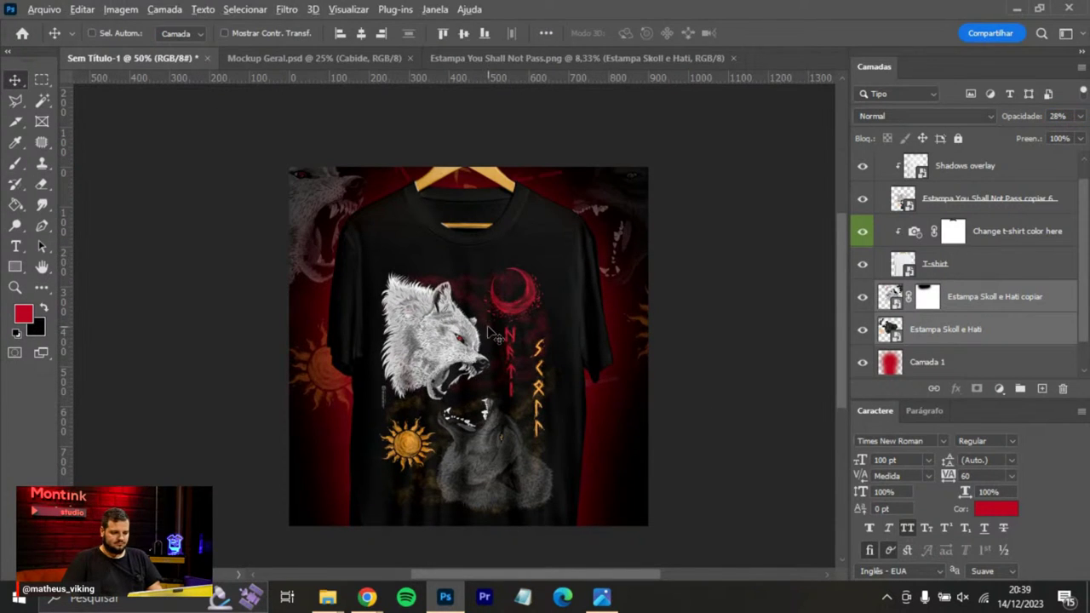
Place the helmet image from the NORDK ORIGINAL > LOGO > LOGO NOVA folder into the post.
{"action": "key", "text": "alt+Tab"}
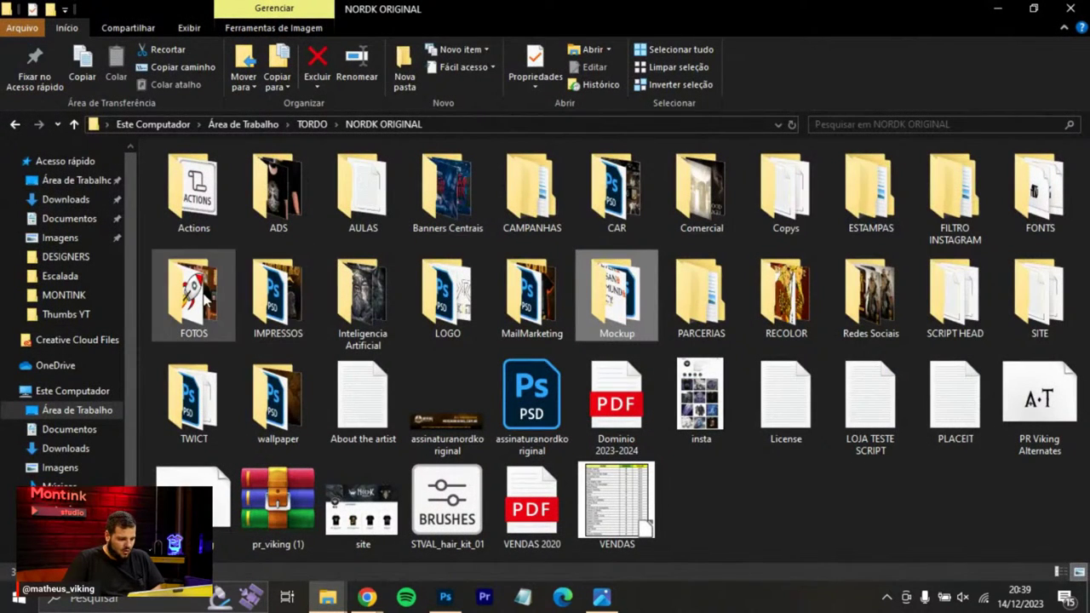
{"action": "double_click", "coordinate": [439, 293]}
{"action": "double_click", "coordinate": [214, 210]}
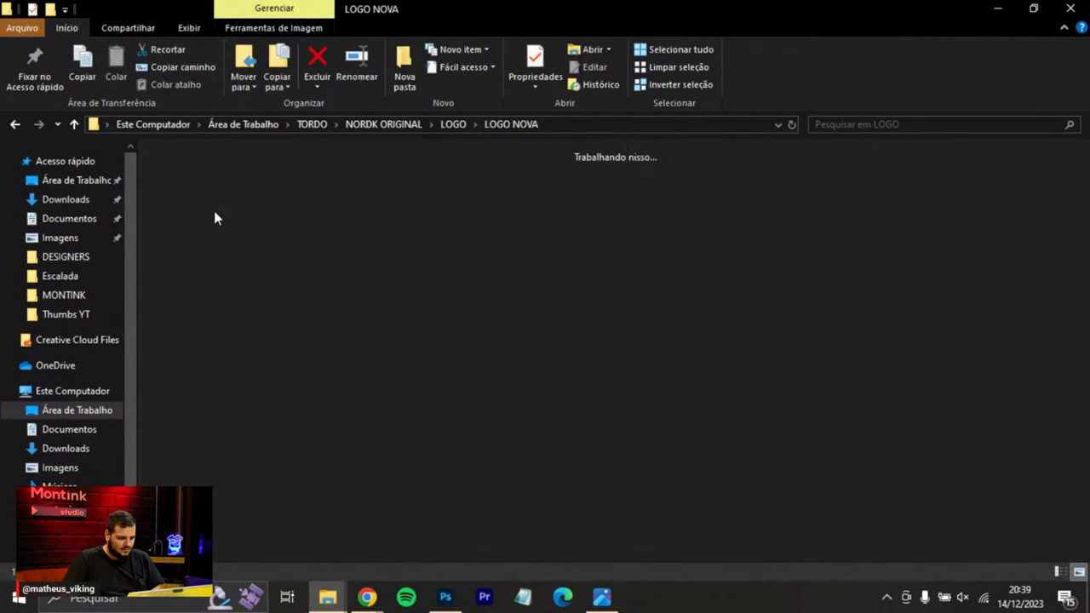
{"action": "left_click", "coordinate": [519, 212]}
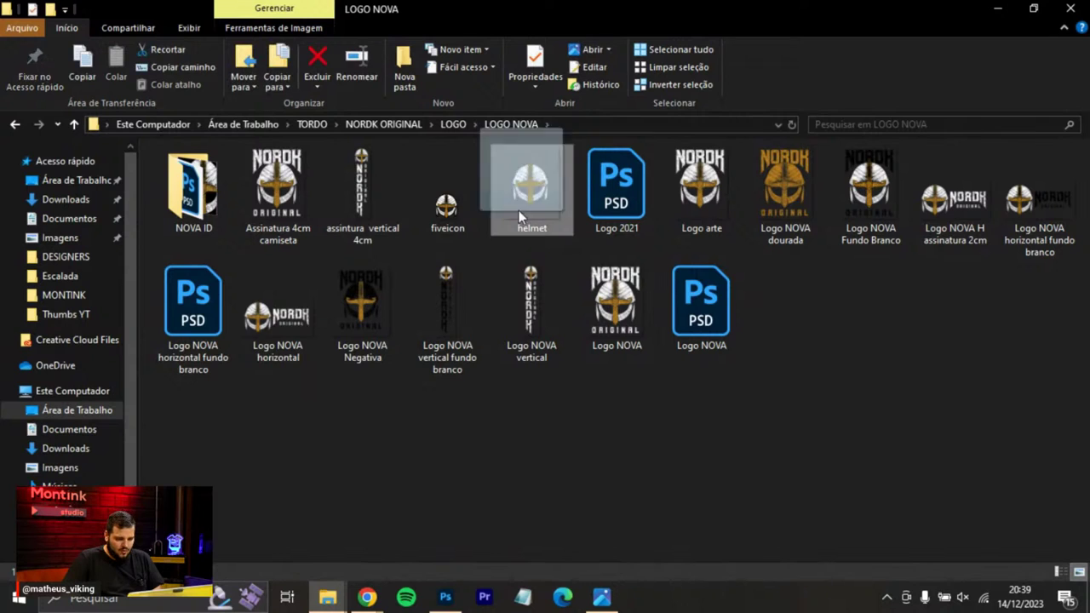
{"action": "key", "text": "alt+Tab"}
{"action": "left_click_drag", "start_coordinate": [474, 355], "coordinate": [521, 425]}
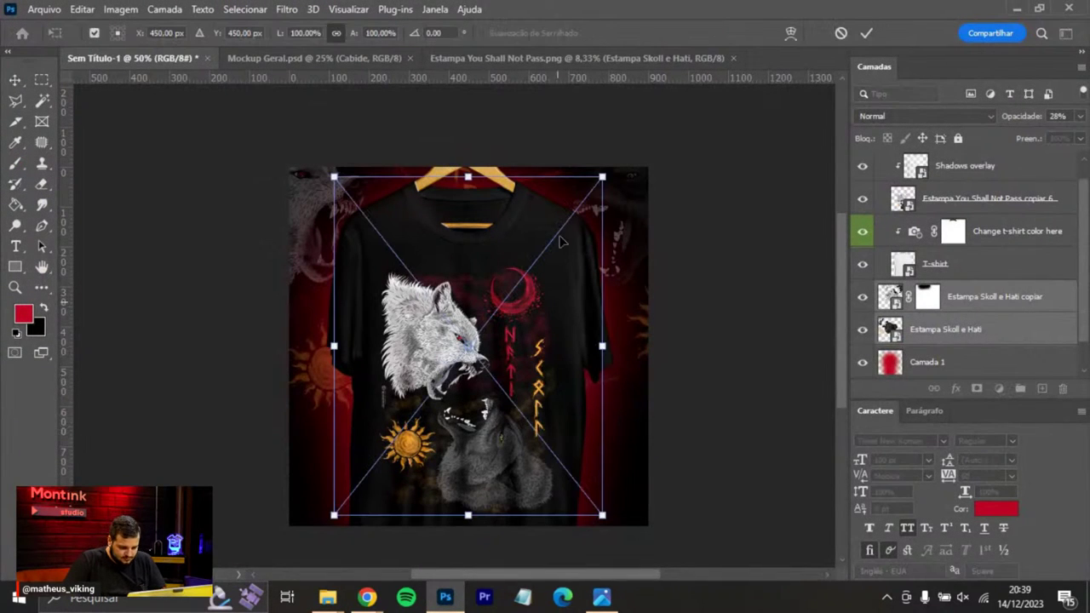
Scale the helmet logo to about 12% and position it in the canvas's lower-right corner.
{"action": "left_click_drag", "start_coordinate": [602, 175], "coordinate": [460, 309]}
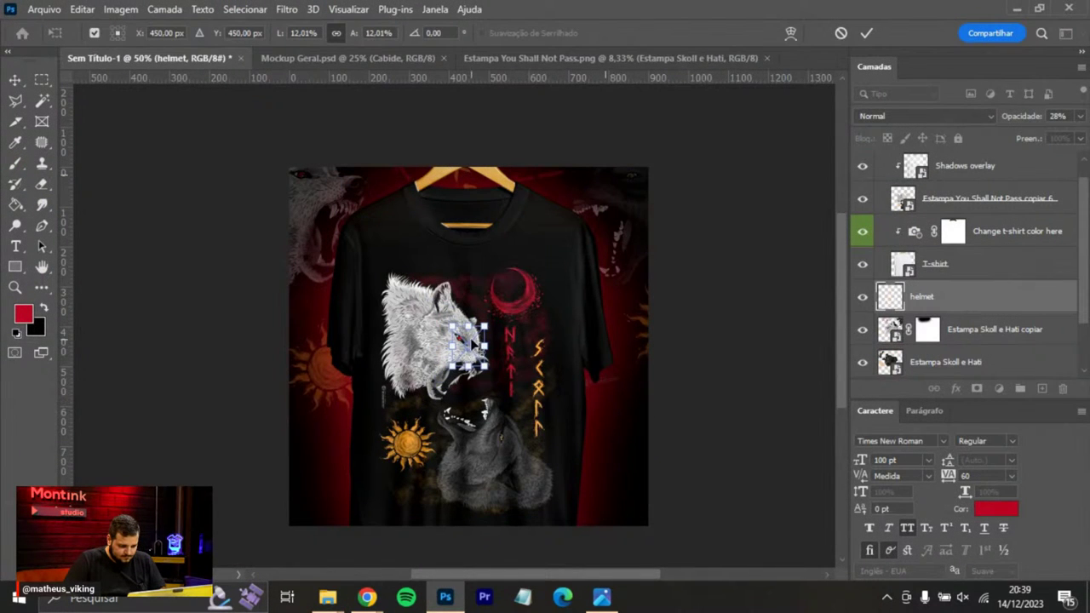
{"action": "left_click_drag", "start_coordinate": [468, 346], "coordinate": [632, 506]}
{"action": "key", "text": "Return"}
{"action": "key", "text": "Left"}
{"action": "key", "text": "Left"}
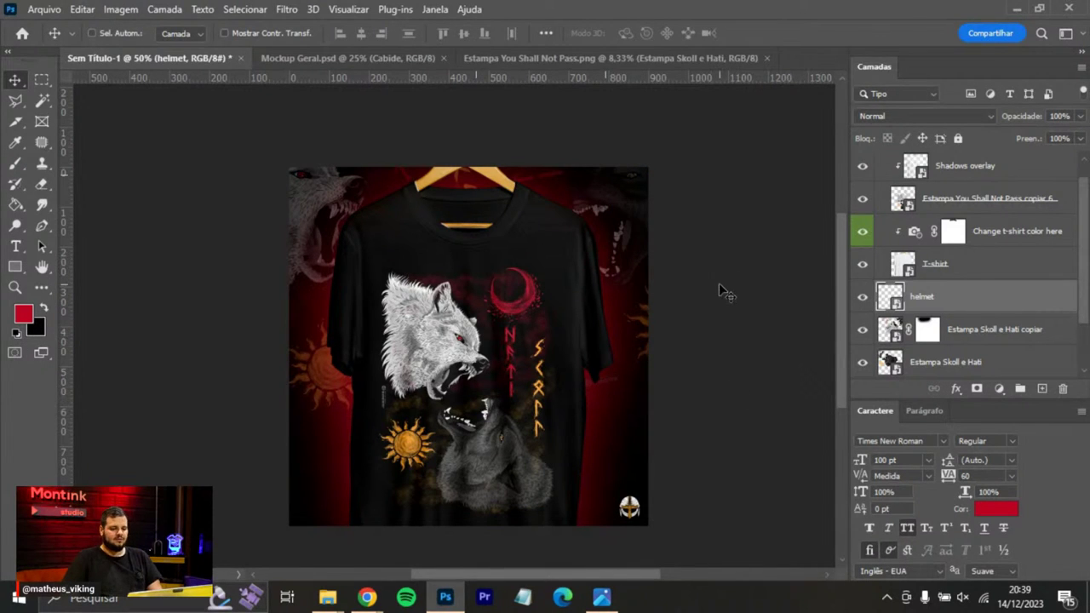
Save the post as a Photoshop file named "estampa destaque" in the Área de Trabalho folder.
{"action": "left_click", "coordinate": [44, 9]}
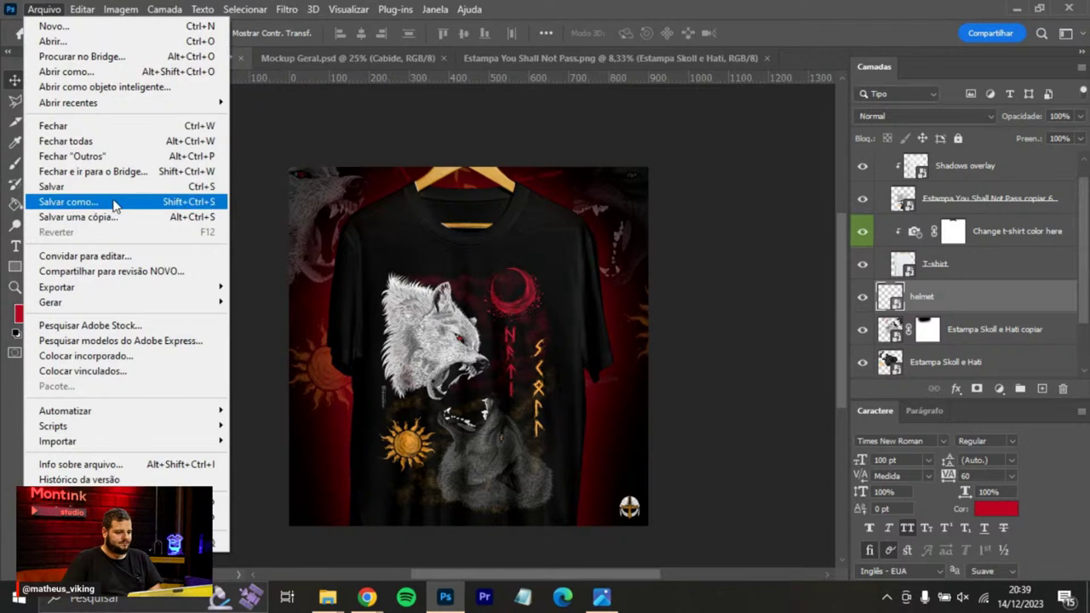
{"action": "left_click", "coordinate": [113, 202]}
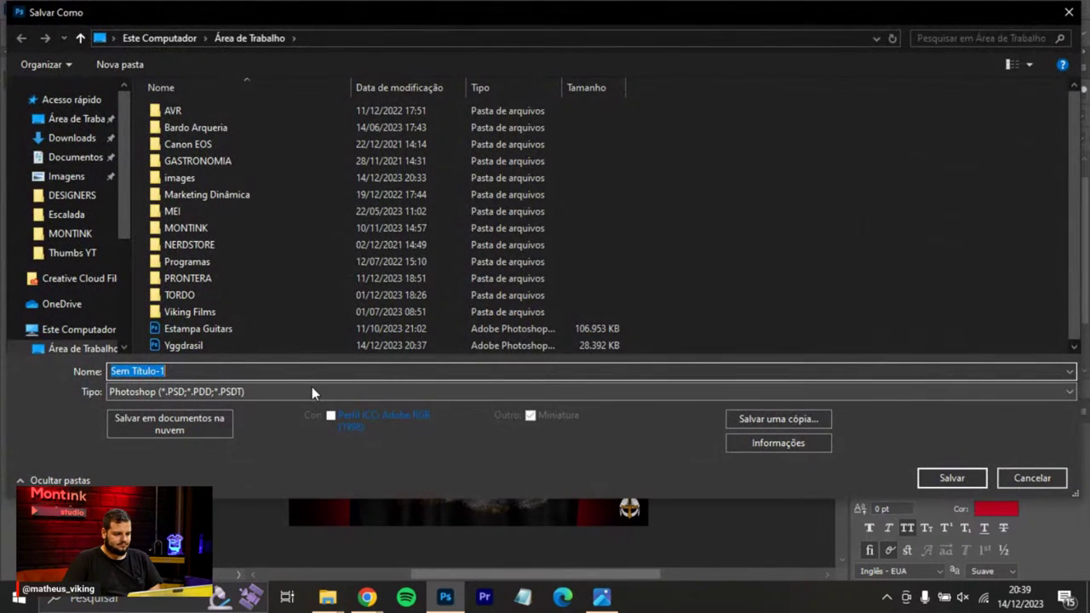
{"action": "type", "text": "estampa destaque"}
{"action": "key", "text": "Return"}
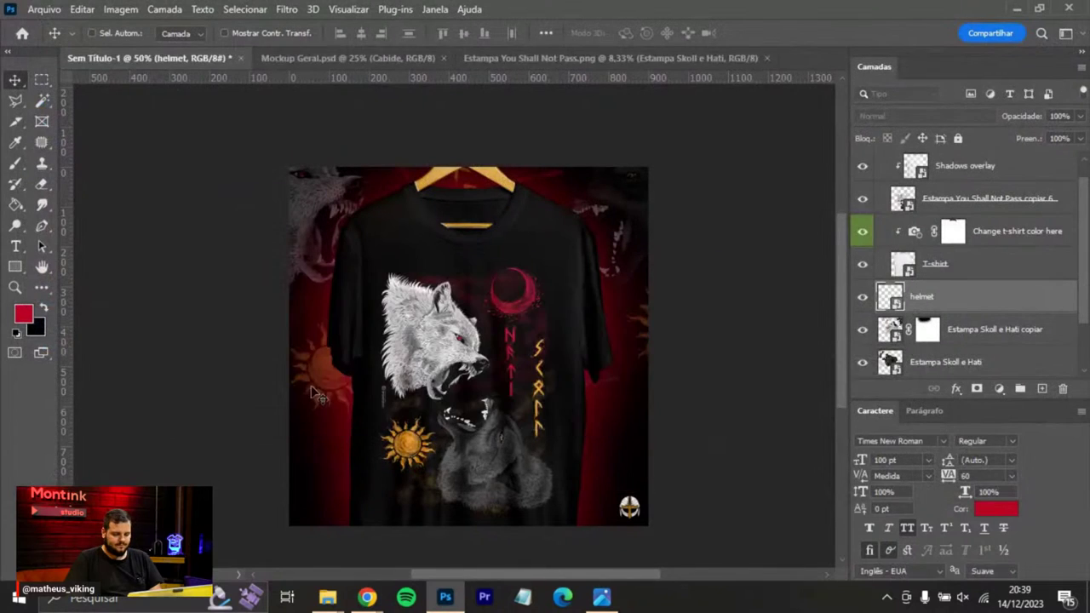
{"action": "key", "text": "Return"}
Export the post as a PNG named "estampa destaque" to the Área de Trabalho folder.
{"action": "left_click", "coordinate": [37, 12]}
{"action": "mouse_move", "coordinate": [102, 285]}
{"action": "left_click", "coordinate": [319, 289]}
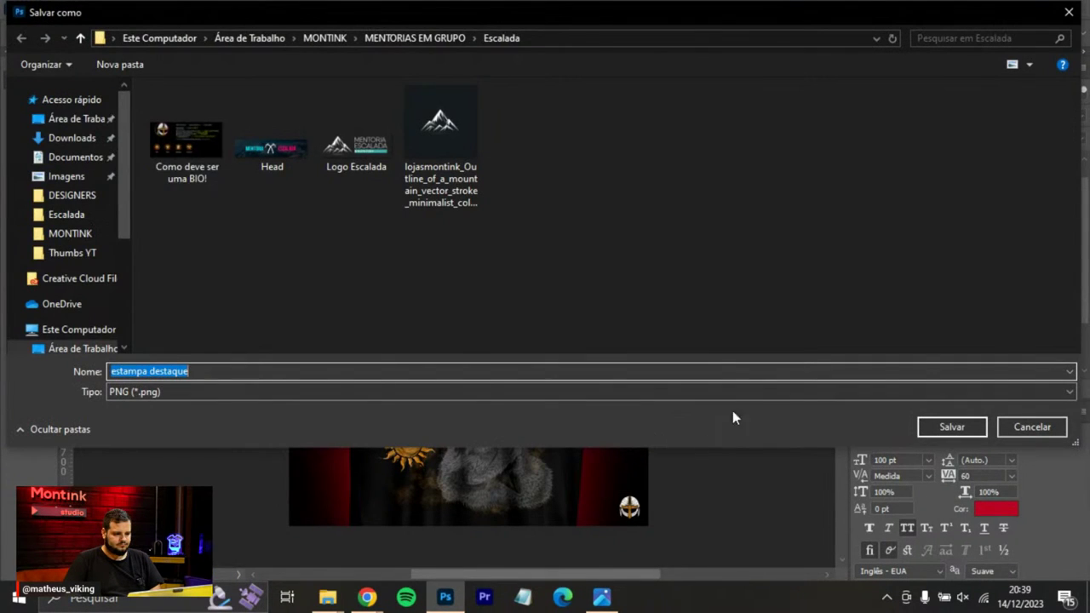
{"action": "left_click", "coordinate": [104, 120]}
{"action": "left_click", "coordinate": [950, 427]}
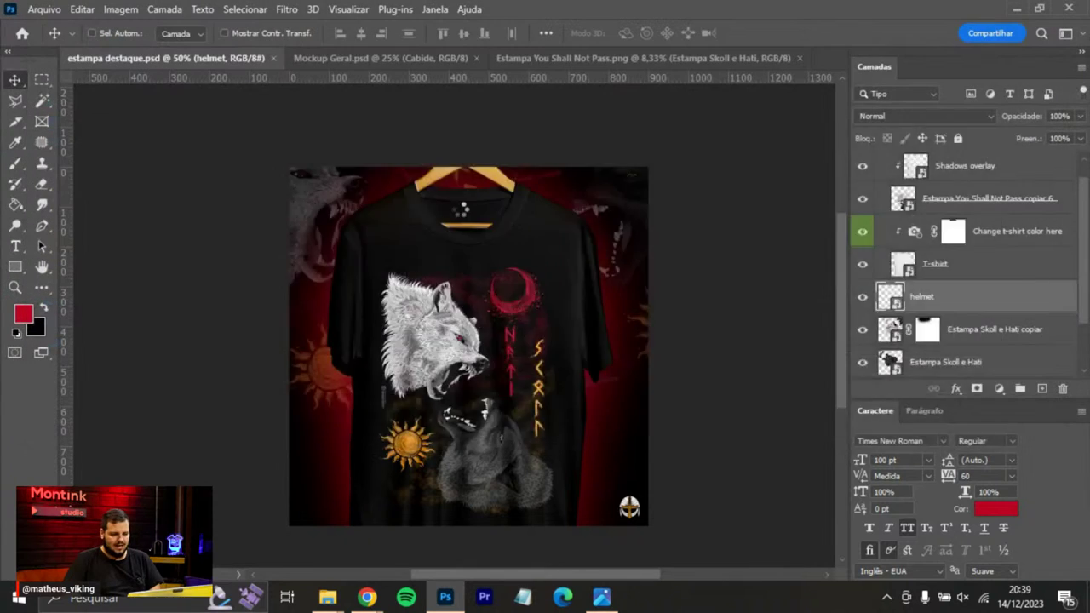
Switch to the Google Sheets schedule and mark the Estampa em Foco row with OK in cell D4.
{"action": "key", "text": "alt+Tab"}
{"action": "key", "text": "alt+Tab"}
{"action": "key", "text": "alt+Tab"}
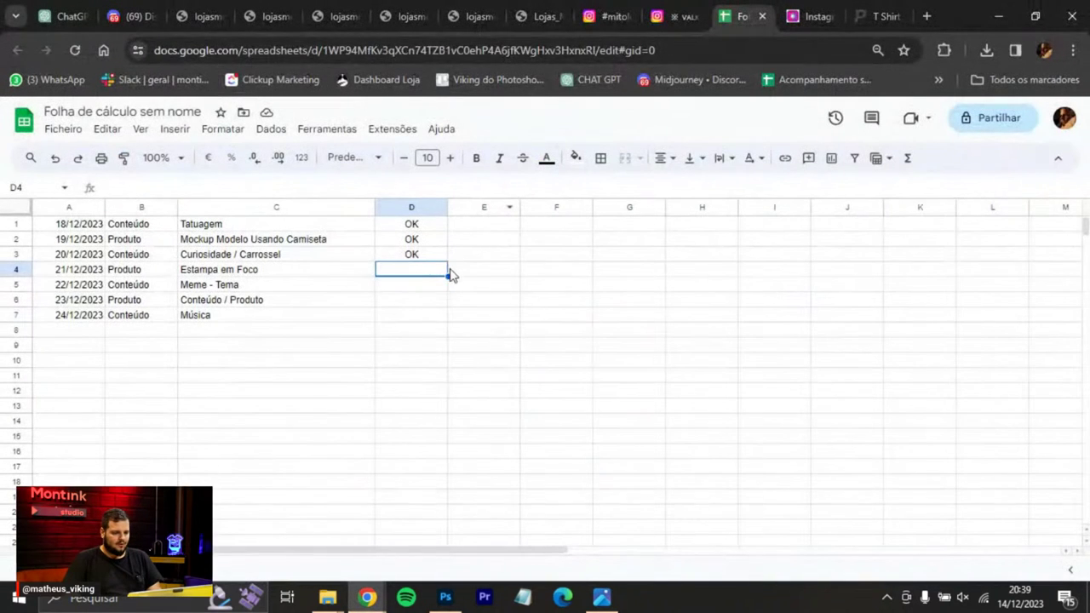
{"action": "double_click", "coordinate": [436, 269]}
{"action": "type", "text": "OK"}
{"action": "key", "text": "Return"}
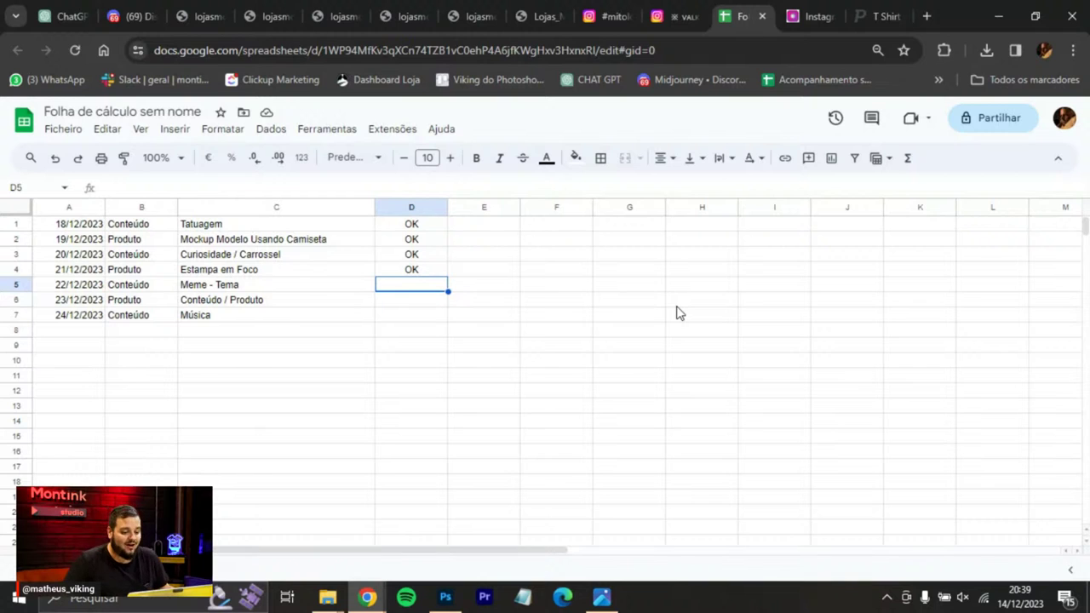
Close the enlarged image in Discord's nordk channel and switch to the Yggdrasil chat in ChatGPT.
{"action": "left_click", "coordinate": [132, 16]}
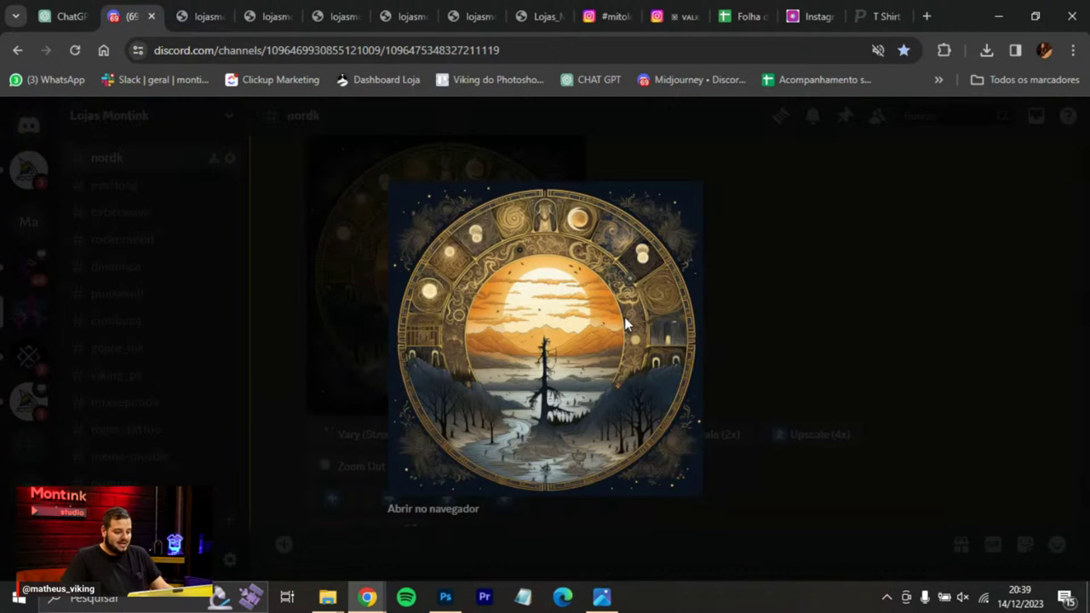
{"action": "key", "text": "Escape"}
{"action": "scroll", "coordinate": [679, 316], "scroll_direction": "down", "scroll_amount": 2}
{"action": "scroll", "coordinate": [680, 315], "scroll_direction": "up", "scroll_amount": 1}
{"action": "left_click", "coordinate": [72, 15]}
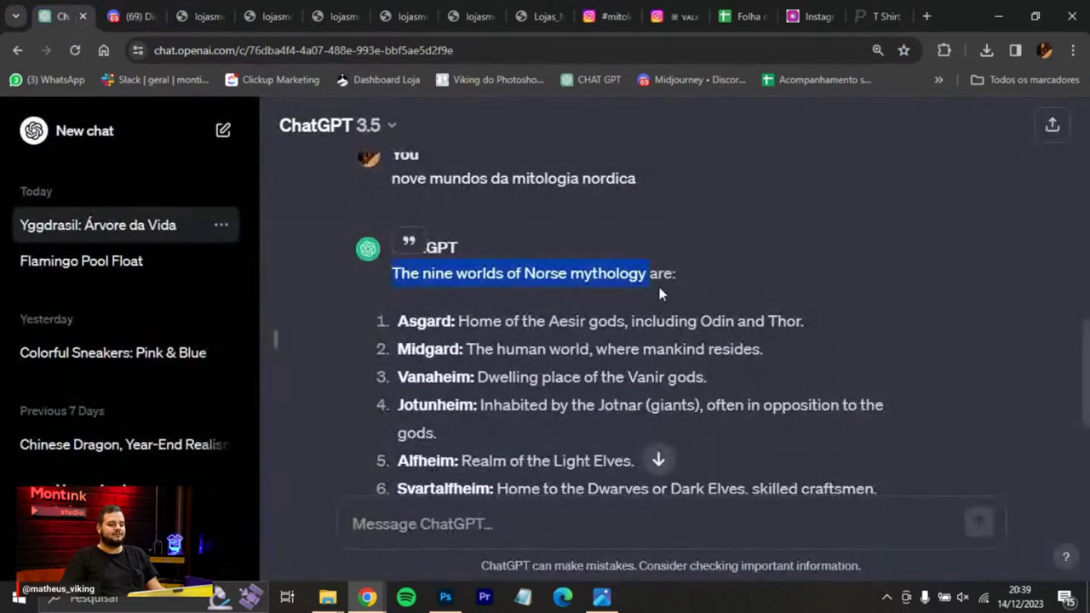
Start a ChatGPT message for the meme image with the text "Deus Odin bebe,".
{"action": "left_click", "coordinate": [567, 526]}
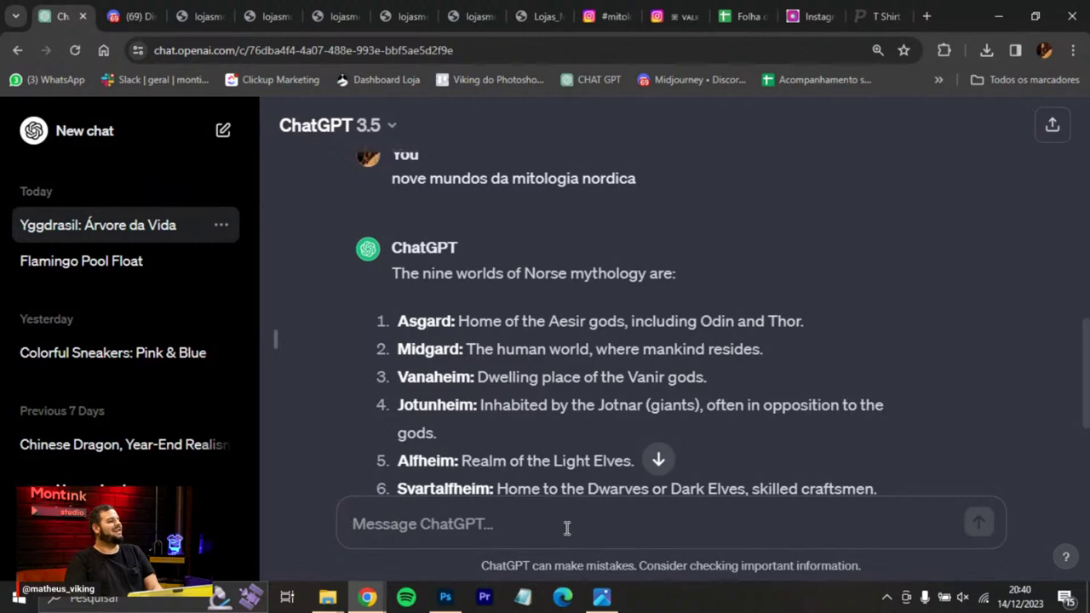
{"action": "type", "text": "Deus Odin"}
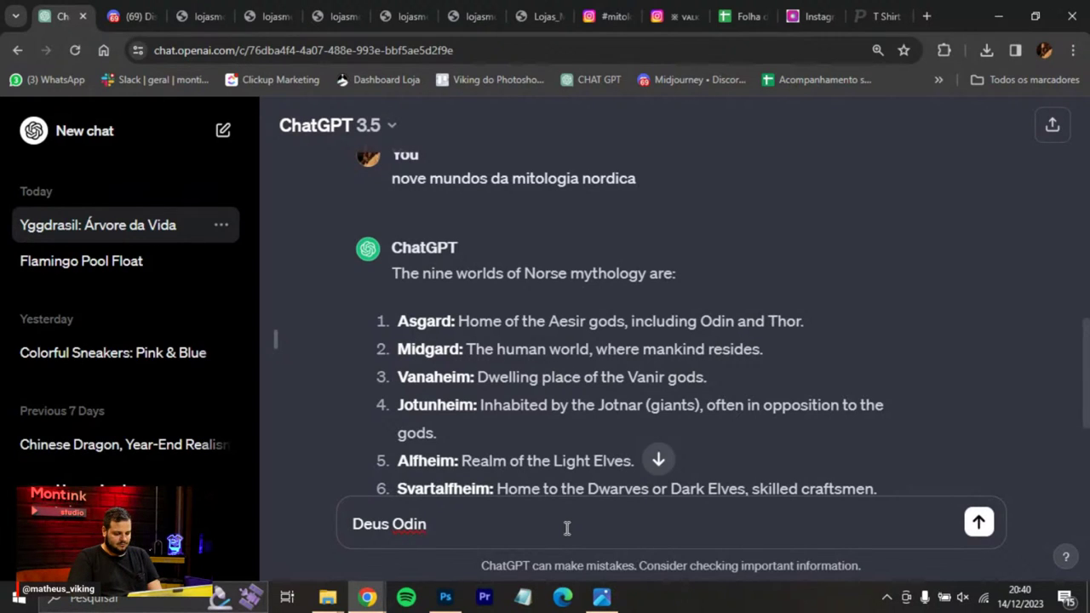
{"action": "type", "text": " be"}
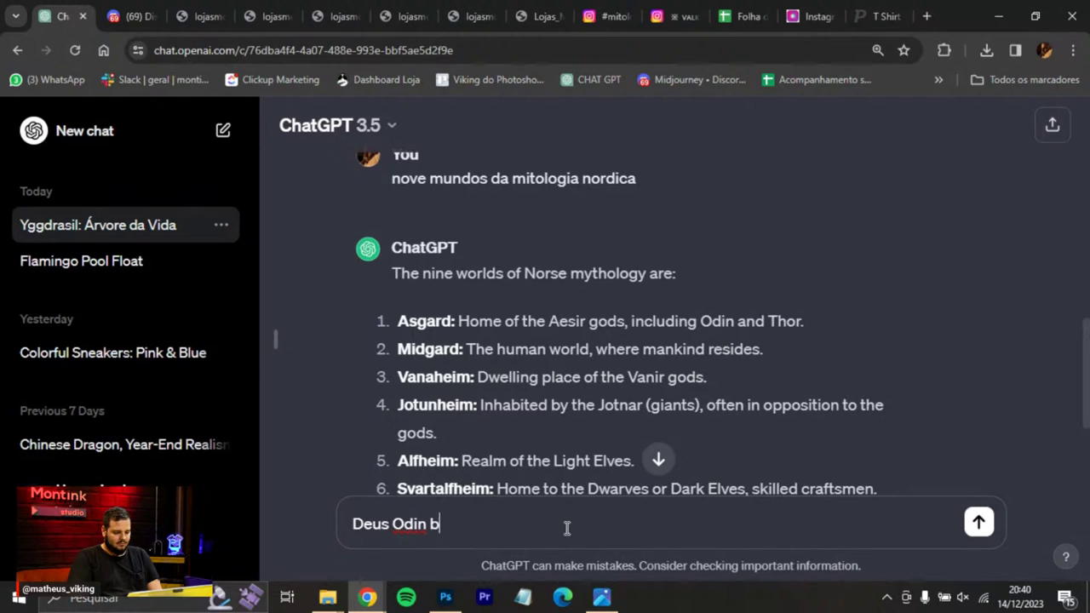
{"action": "key", "text": "BackSpace"}
{"action": "key", "text": "BackSpace"}
{"action": "type", "text": "n"}
{"action": "key", "text": "BackSpace"}
{"action": "type", "text": "recem nas"}
{"action": "key", "text": "BackSpace"}
{"action": "key", "text": "BackSpace"}
{"action": "key", "text": "BackSpace"}
{"action": "key", "text": "BackSpace"}
{"action": "key", "text": "BackSpace"}
{"action": "key", "text": "BackSpace"}
{"action": "key", "text": "BackSpace"}
{"action": "key", "text": "BackSpace"}
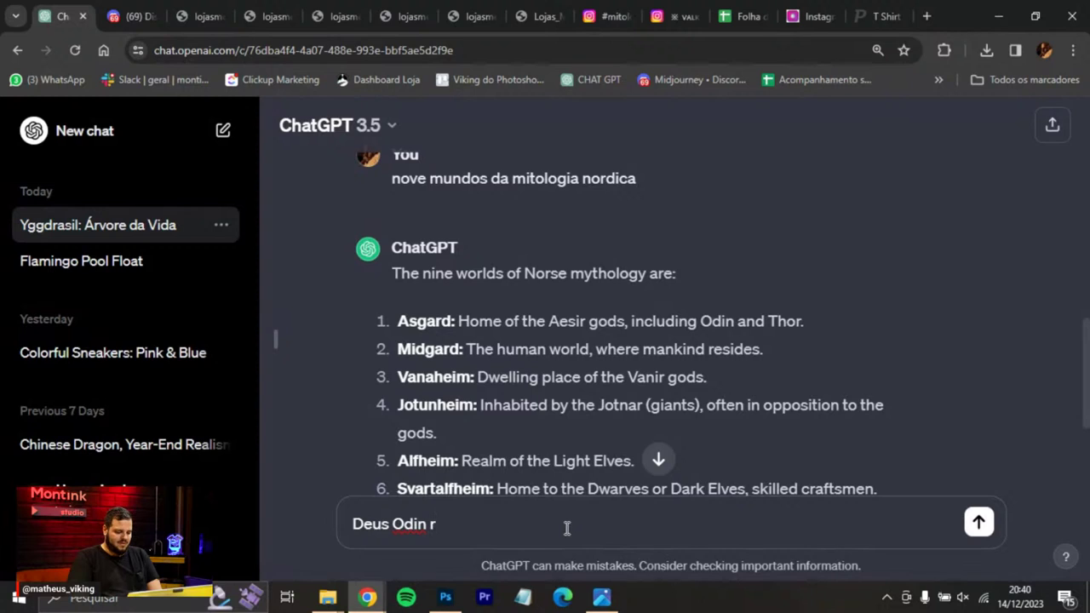
{"action": "type", "text": "bebe, n"}
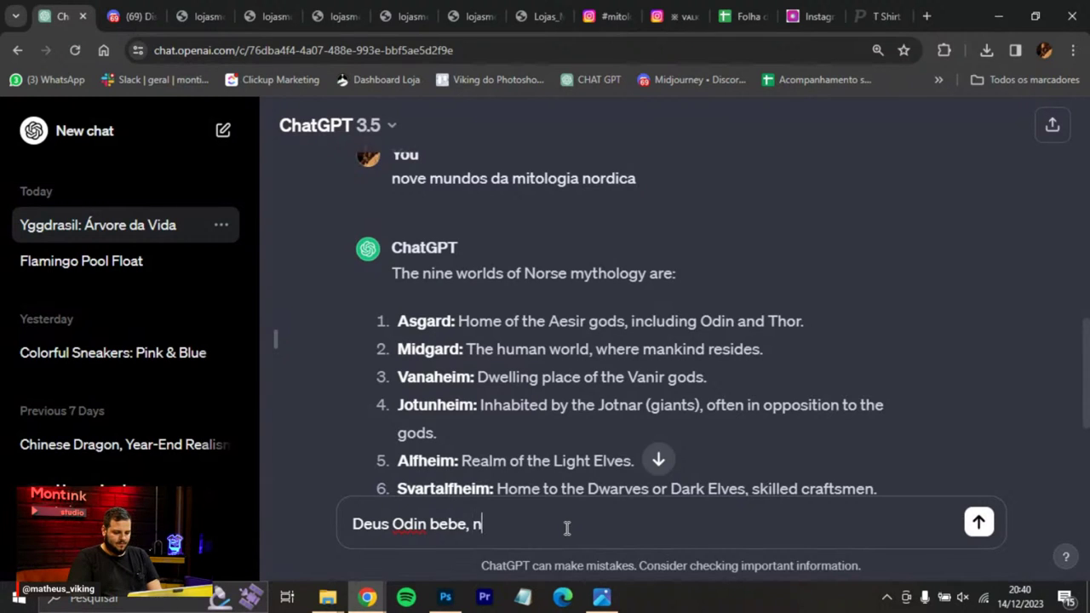
{"action": "type", "text": ", crain"}
{"action": "key", "text": "BackSpace"}
{"action": "key", "text": "BackSpace"}
{"action": "key", "text": "BackSpace"}
{"action": "key", "text": "BackSpace"}
{"action": "key", "text": "BackSpace"}
{"action": "key", "text": "BackSpace"}
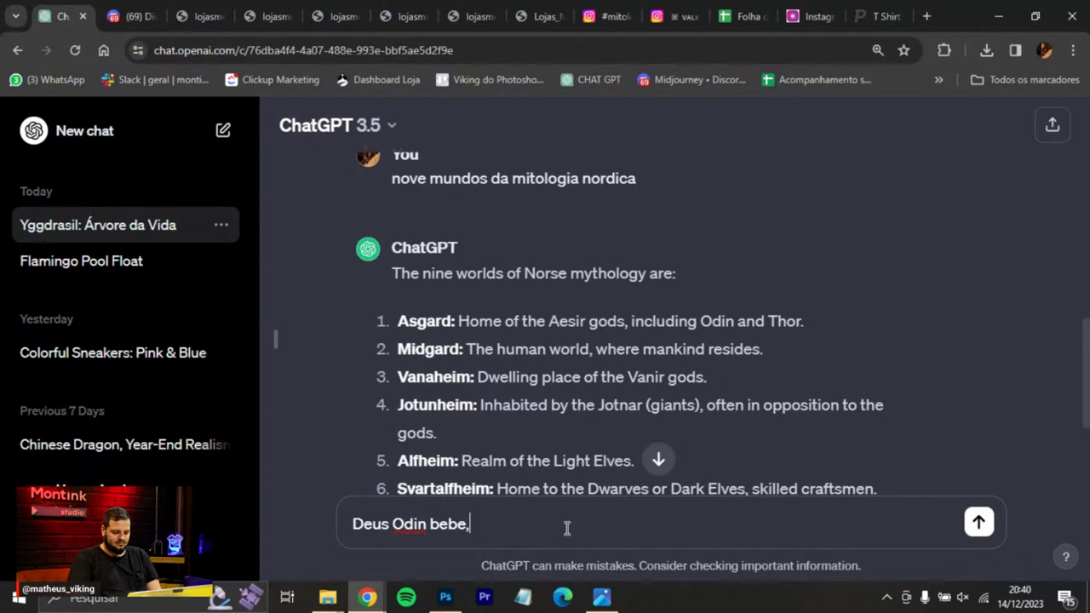
{"action": "type", "text": "com sua lança ma"}
{"action": "key", "text": "BackSpace"}
{"action": "key", "text": "BackSpace"}
{"action": "type", "text": "n"}
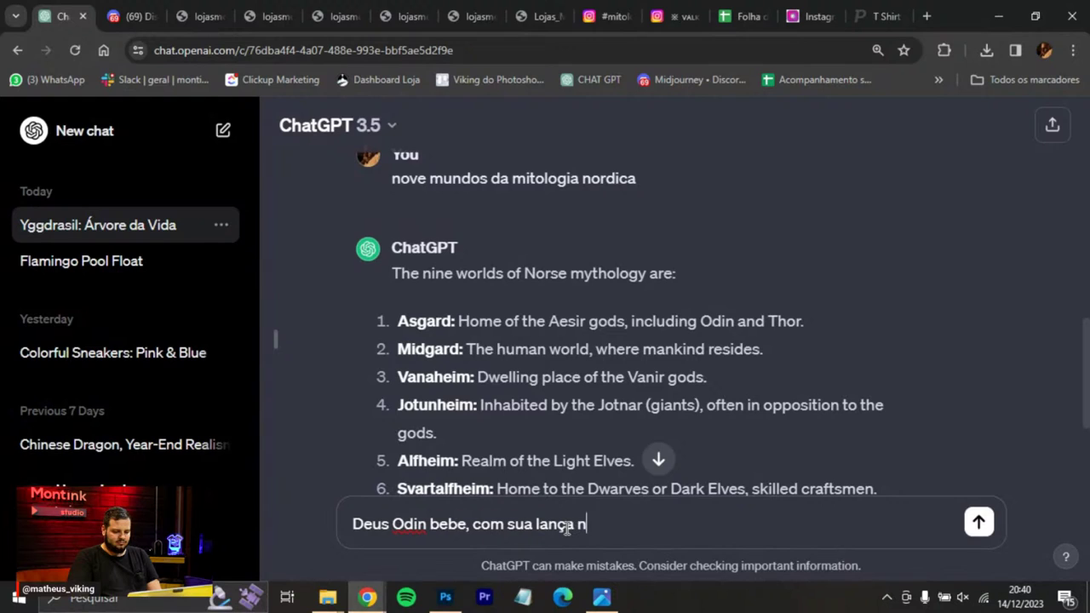
{"action": "key", "text": "BackSpace"}
{"action": "key", "text": "BackSpace"}
{"action": "key", "text": "BackSpace"}
{"action": "key", "text": "BackSpace"}
{"action": "key", "text": "BackSpace"}
{"action": "key", "text": "BackSpace"}
{"action": "key", "text": "BackSpace"}
{"action": "key", "text": "BackSpace"}
{"action": "key", "text": "BackSpace"}
{"action": "key", "text": "BackSpace"}
{"action": "key", "text": "BackSpace"}
{"action": "key", "text": "BackSpace"}
{"action": "key", "text": "BackSpace"}
{"action": "key", "text": "BackSpace"}
{"action": "key", "text": "BackSpace"}
{"action": "key", "text": "BackSpace"}
Complete and send the ChatGPT message as "Deus Odin bebe, fundo de argard, 3D realista, estilo disney".
{"action": "type", "text": "fundo de argas"}
{"action": "key", "text": "BackSpace"}
{"action": "type", "text": "rd, 3D re"}
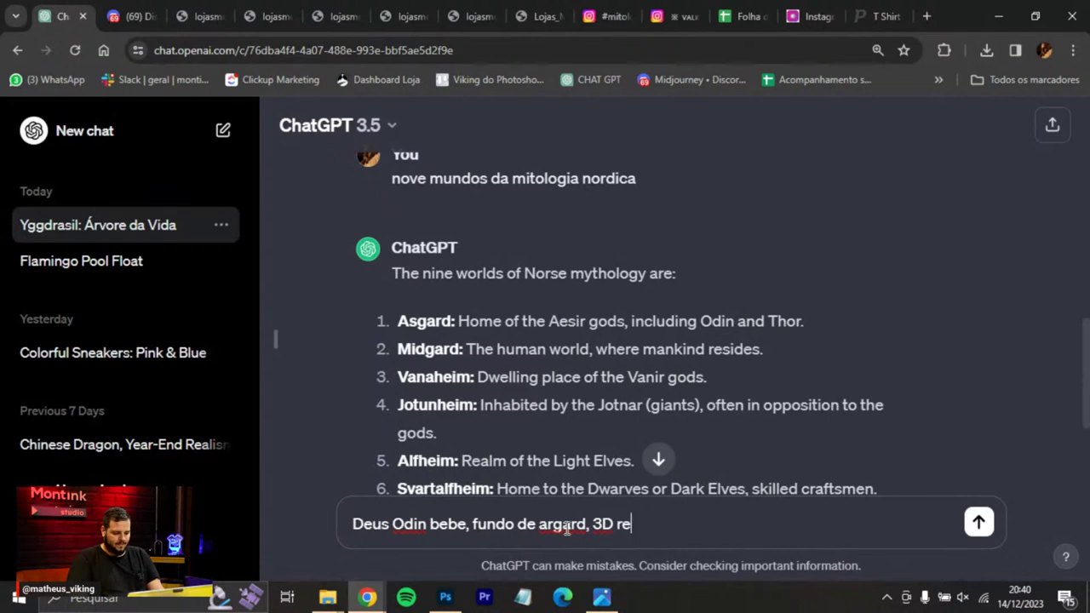
{"action": "type", "text": "alista, c"}
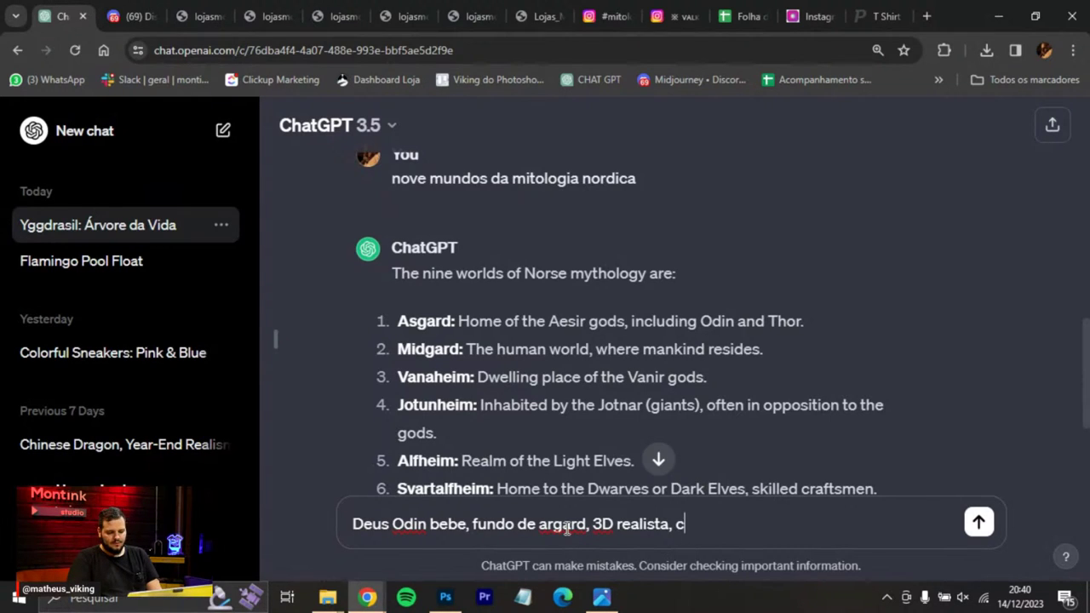
{"action": "type", "text": "ores"}
{"action": "key", "text": "BackSpace"}
{"action": "key", "text": "BackSpace"}
{"action": "key", "text": "BackSpace"}
{"action": "type", "text": "estilo disney"}
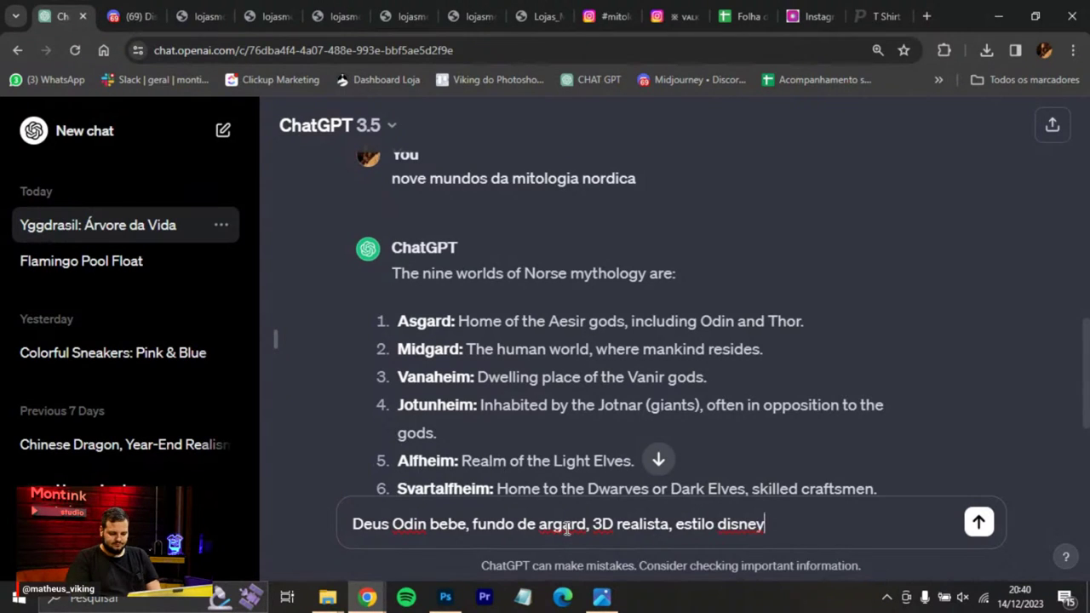
{"action": "key", "text": "Return"}
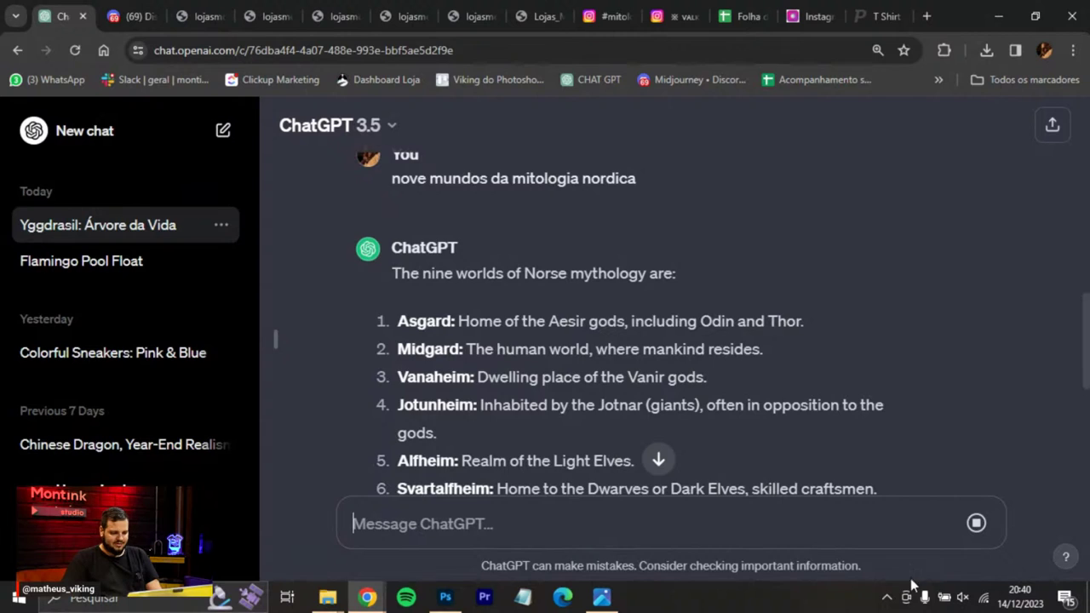
Copy ChatGPT's Odin description without emojis or hashtags and run it as a Midjourney imagine prompt in Discord's nordk channel.
{"action": "scroll", "coordinate": [647, 383], "scroll_direction": "down", "scroll_amount": 5}
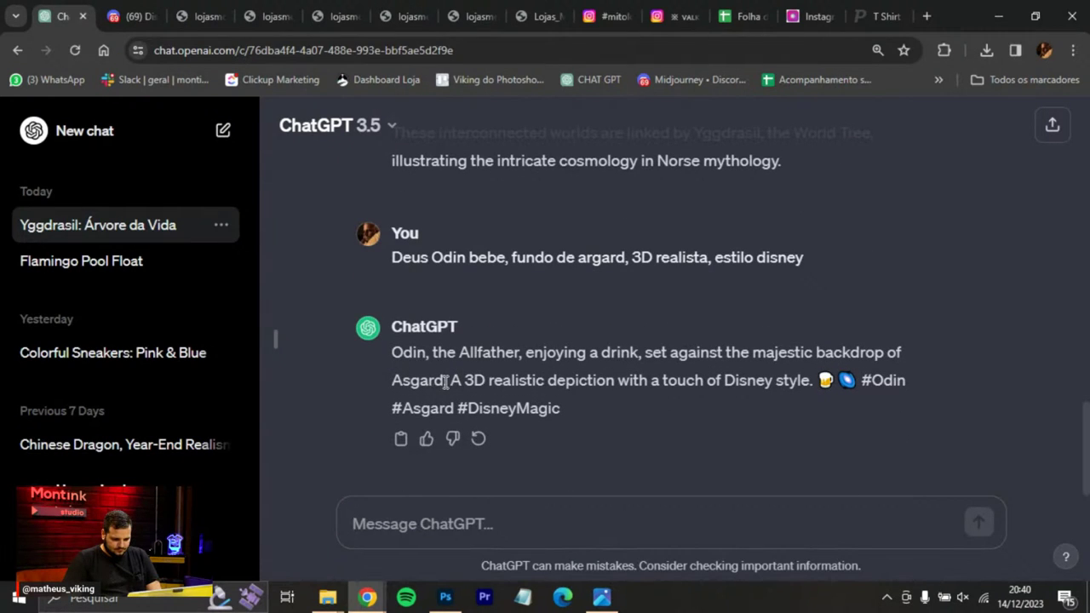
{"action": "left_click_drag", "start_coordinate": [393, 352], "coordinate": [813, 375]}
{"action": "key", "text": "ctrl+c"}
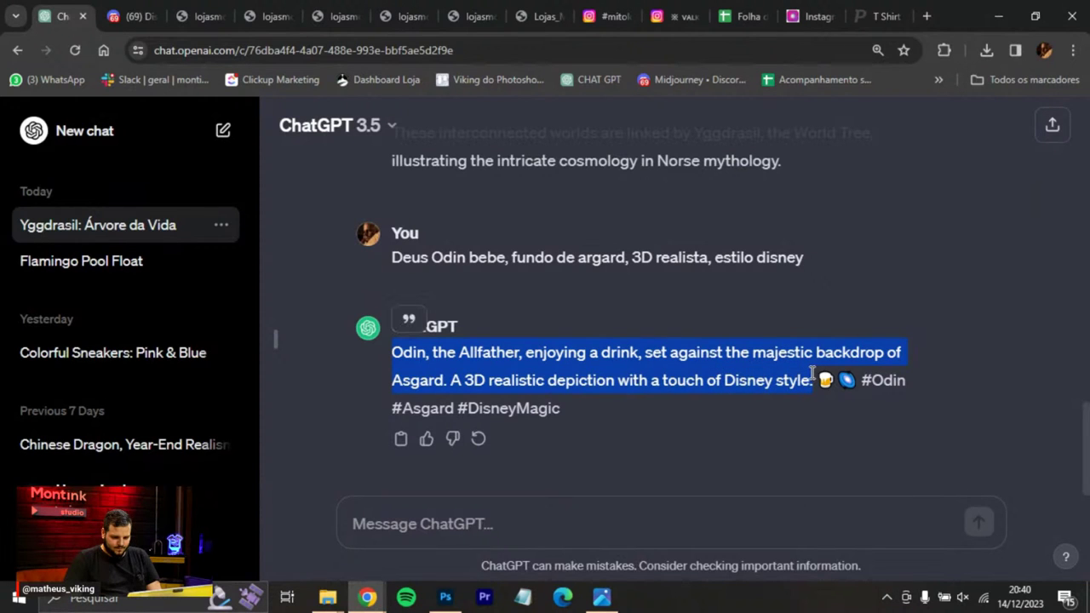
{"action": "left_click", "coordinate": [128, 16]}
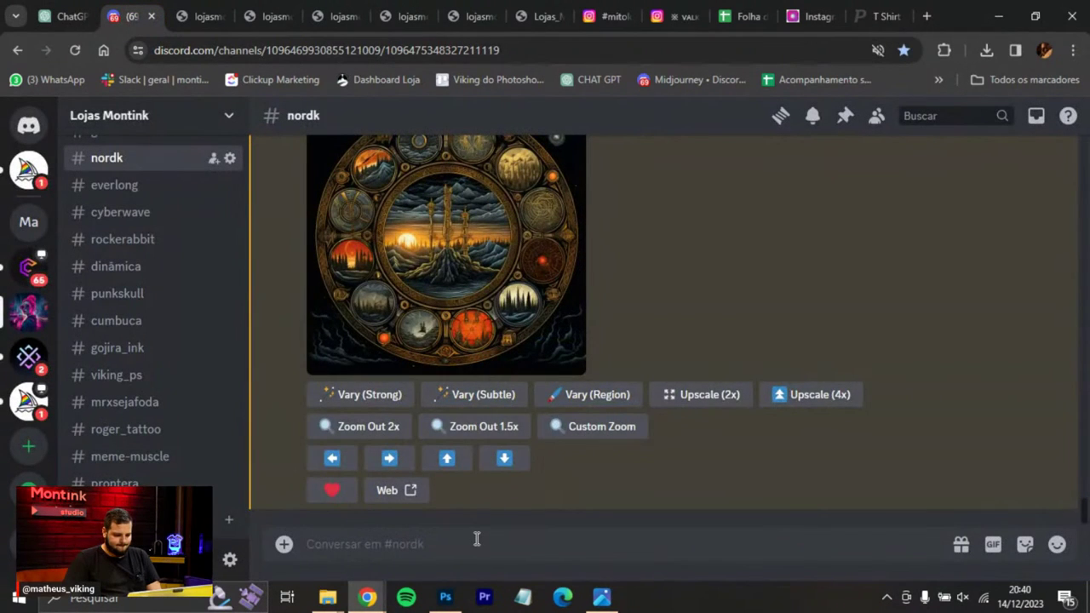
{"action": "type", "text": "/ima"}
{"action": "key", "text": "Tab"}
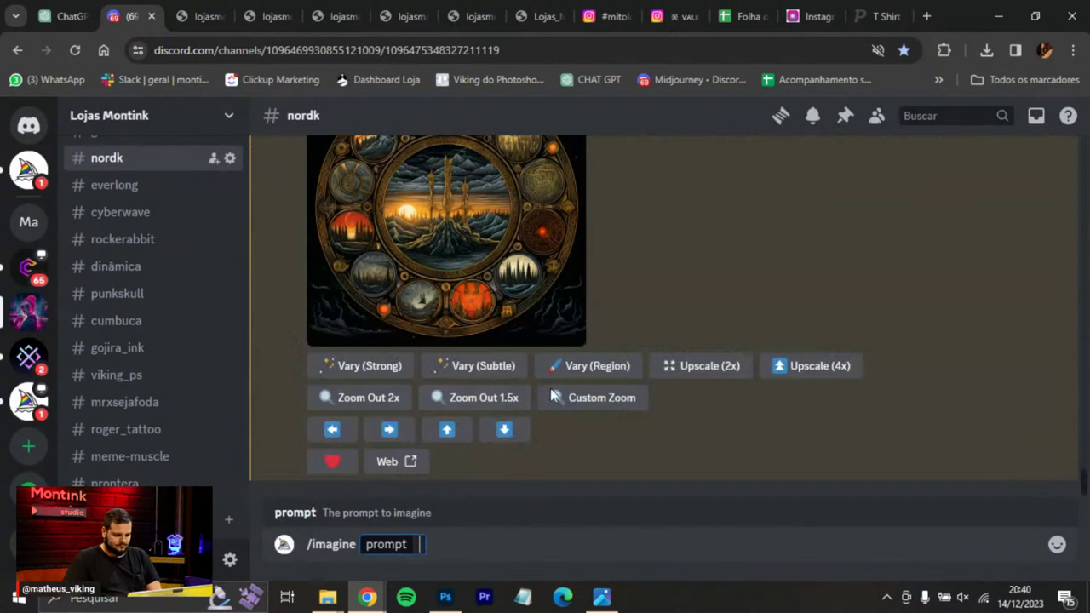
{"action": "key", "text": "ctrl+v"}
{"action": "key", "text": "Return"}
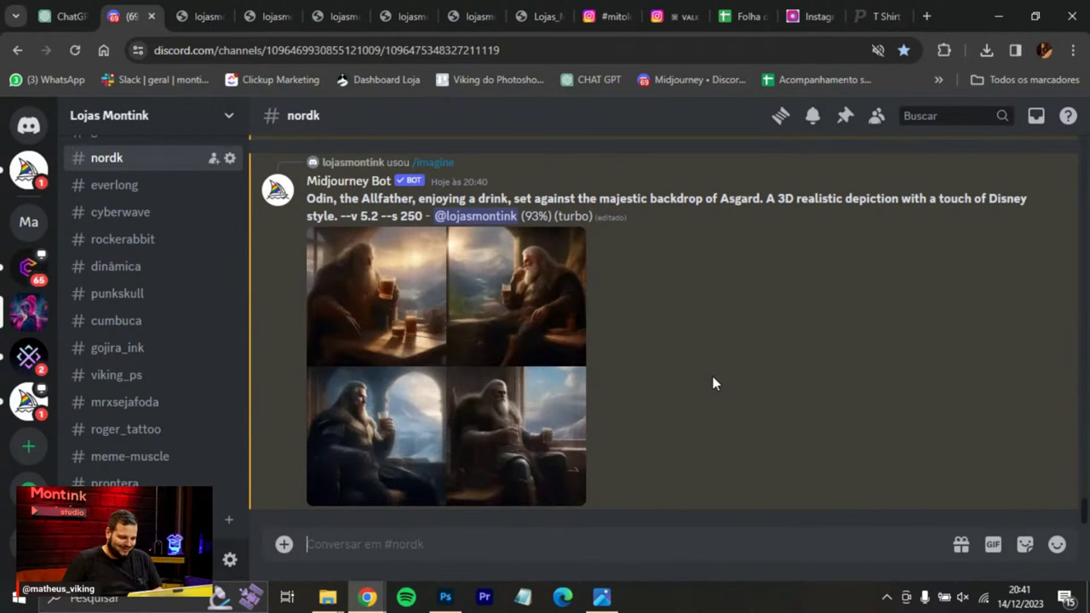
Back in ChatGPT, send "traduzir pro ingles:" followed by the copied text "Deus Odin bebe, fundo de argard, 3D realista, estilo disney".
{"action": "left_click", "coordinate": [73, 15]}
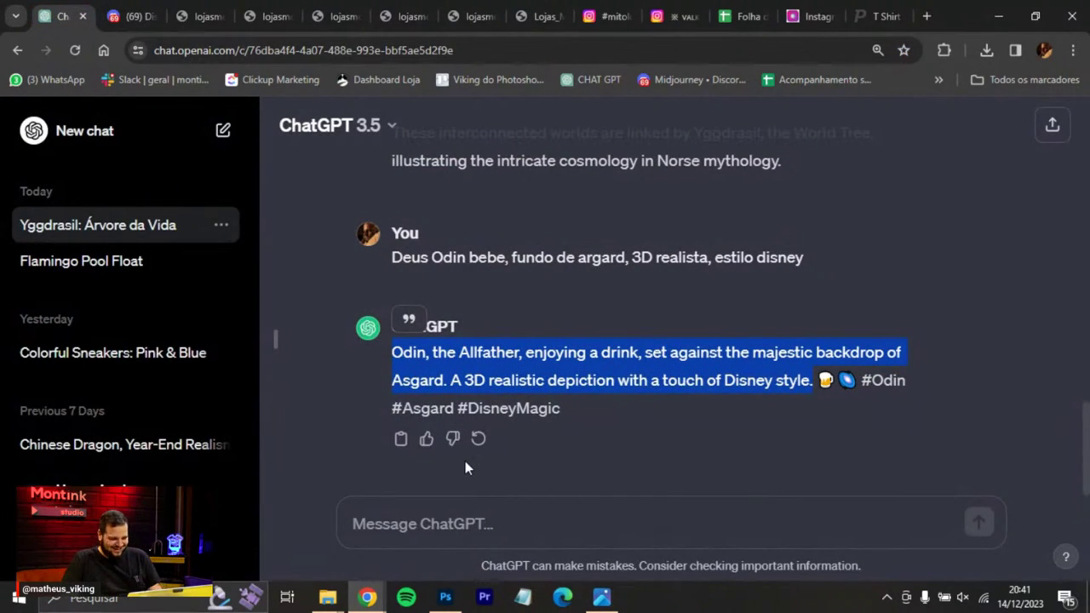
{"action": "left_click", "coordinate": [506, 509]}
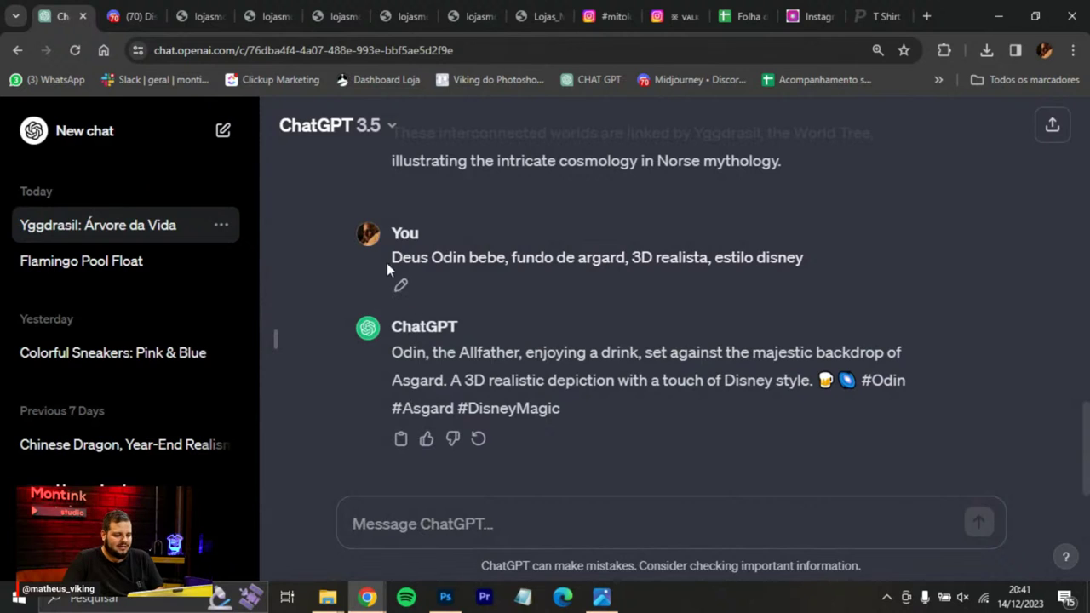
{"action": "left_click_drag", "start_coordinate": [393, 257], "coordinate": [829, 261]}
{"action": "key", "text": "ctrl+c"}
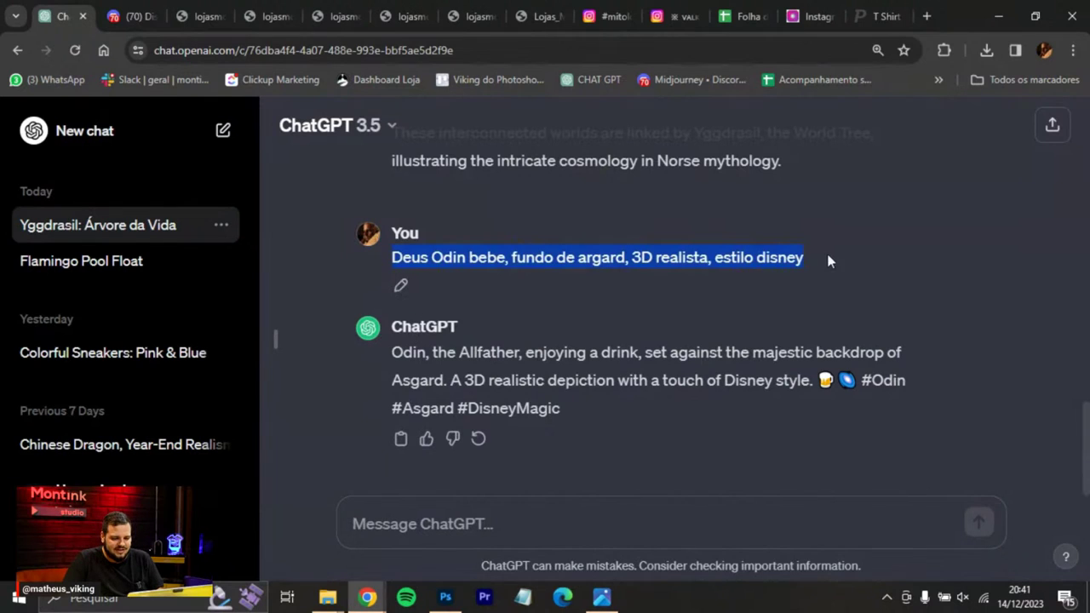
{"action": "left_click", "coordinate": [504, 523]}
{"action": "type", "text": "traduzir pro in"}
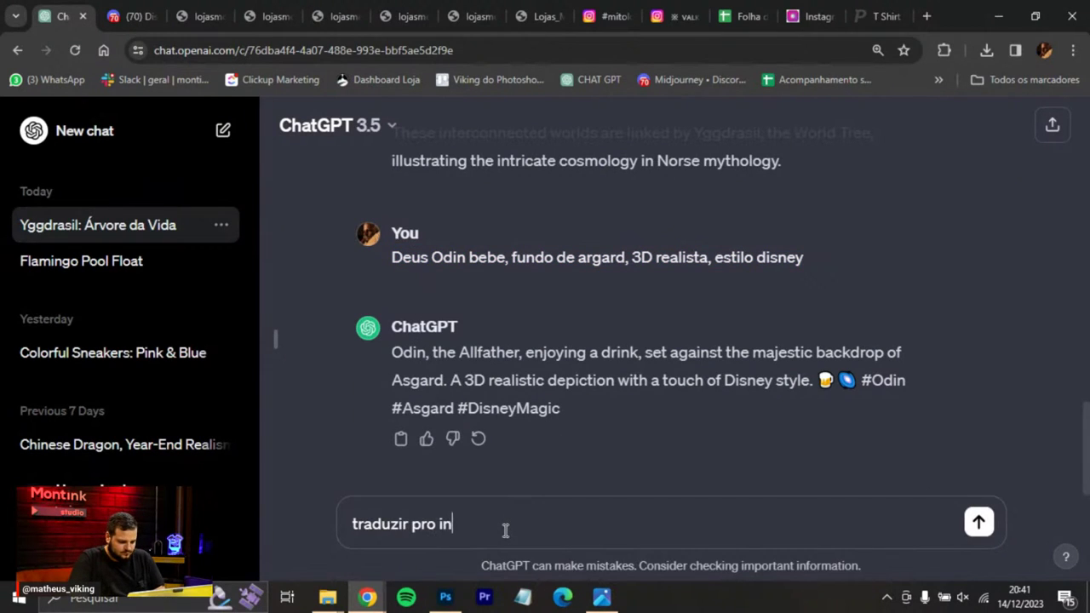
{"action": "type", "text": "gles:"}
{"action": "key", "text": "ctrl+v"}
{"action": "key", "text": "Return"}
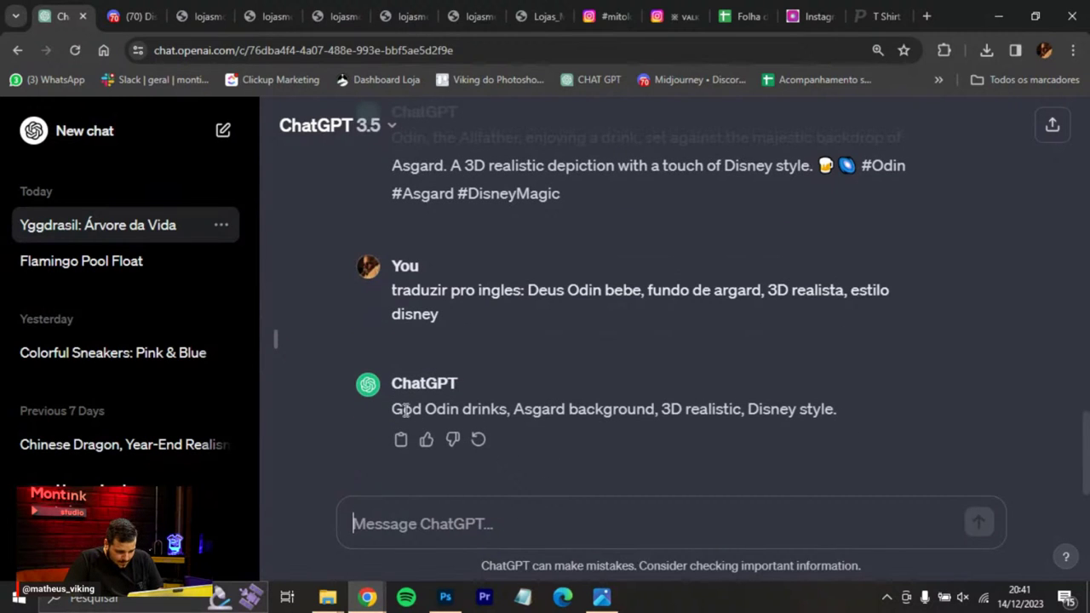
Check the English translation against the earlier reply and copy the translated prompt without its final period.
{"action": "left_click_drag", "start_coordinate": [393, 410], "coordinate": [511, 408]}
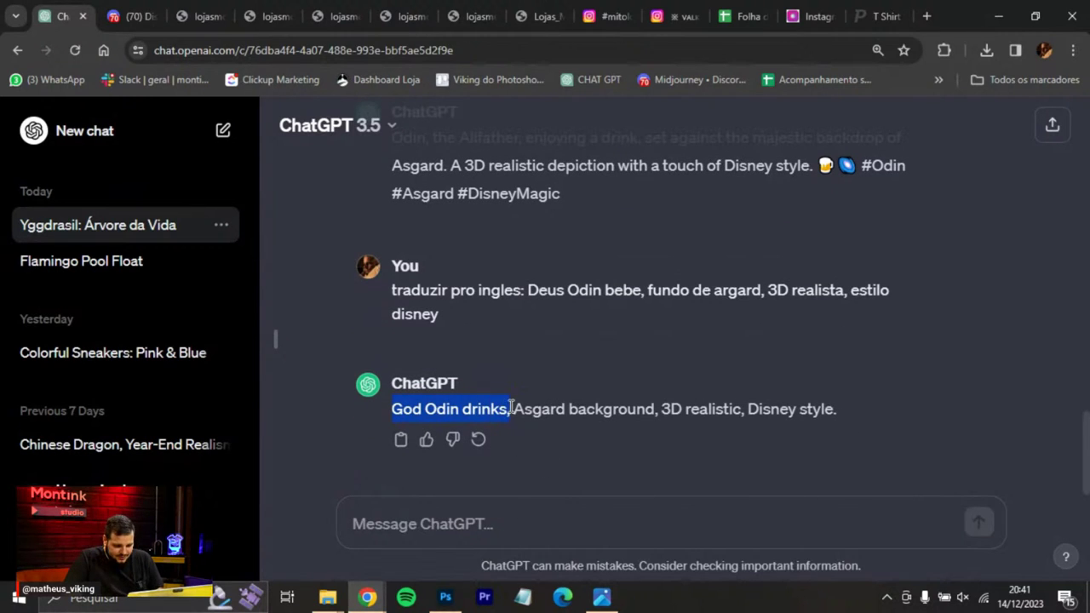
{"action": "left_click", "coordinate": [511, 408]}
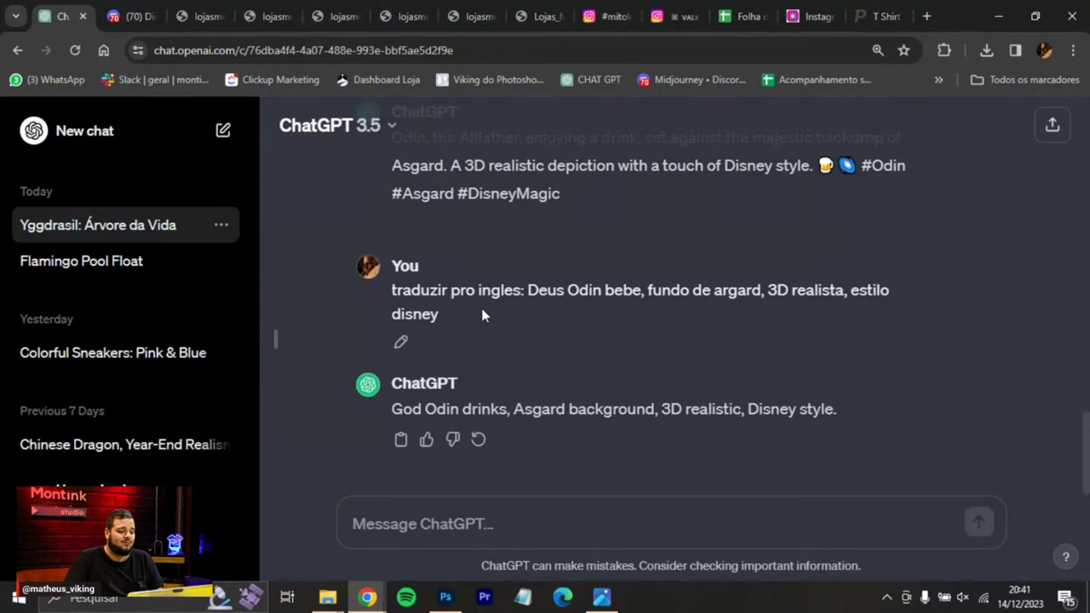
{"action": "scroll", "coordinate": [489, 324], "scroll_direction": "up", "scroll_amount": 3}
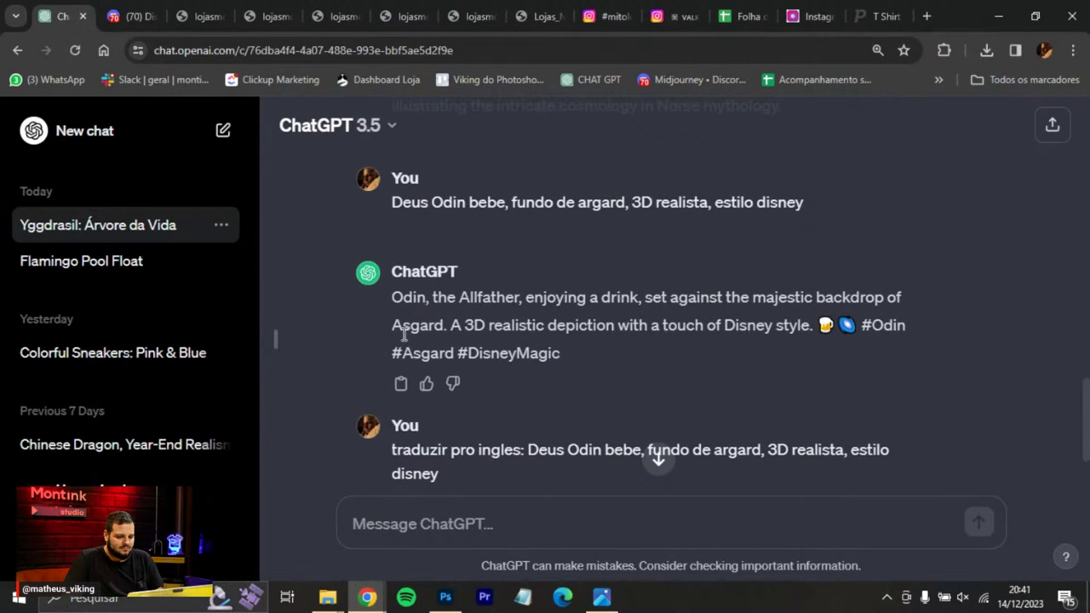
{"action": "scroll", "coordinate": [421, 374], "scroll_direction": "down", "scroll_amount": 4}
{"action": "left_click_drag", "start_coordinate": [391, 409], "coordinate": [836, 401]}
{"action": "key", "text": "ctrl+c"}
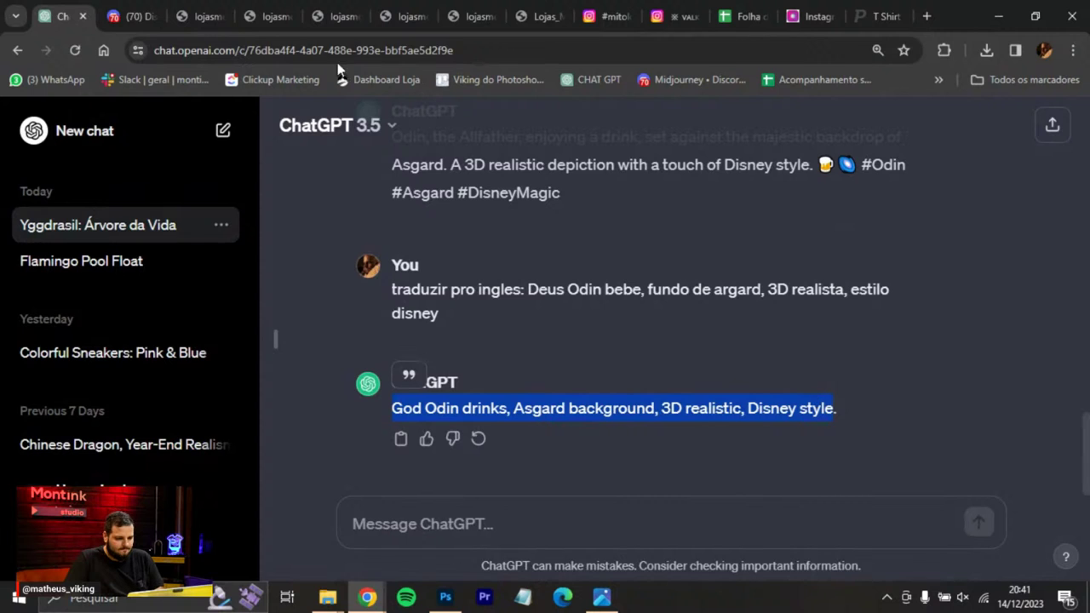
Switch to Discord and submit the Midjourney imagine prompt "God Odin babys, Asgard background, 3D realistic, Disney style".
{"action": "left_click", "coordinate": [136, 15]}
{"action": "left_click", "coordinate": [501, 541]}
{"action": "type", "text": "/ima"}
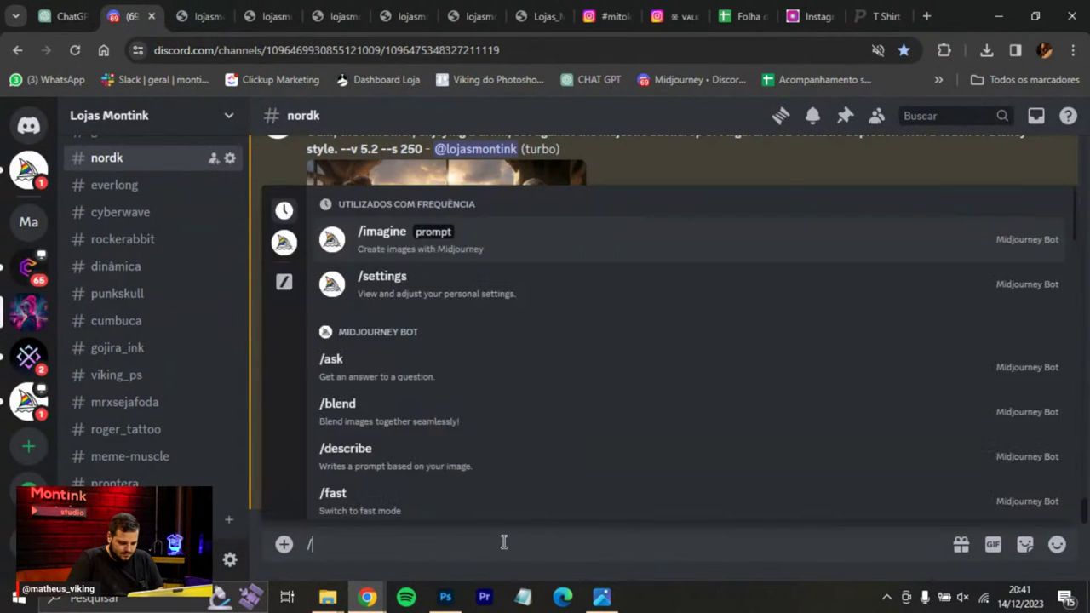
{"action": "left_click", "coordinate": [545, 409]}
{"action": "key", "text": "ctrl+v"}
{"action": "left_click_drag", "start_coordinate": [473, 546], "coordinate": [504, 552]}
{"action": "type", "text": "baby"}
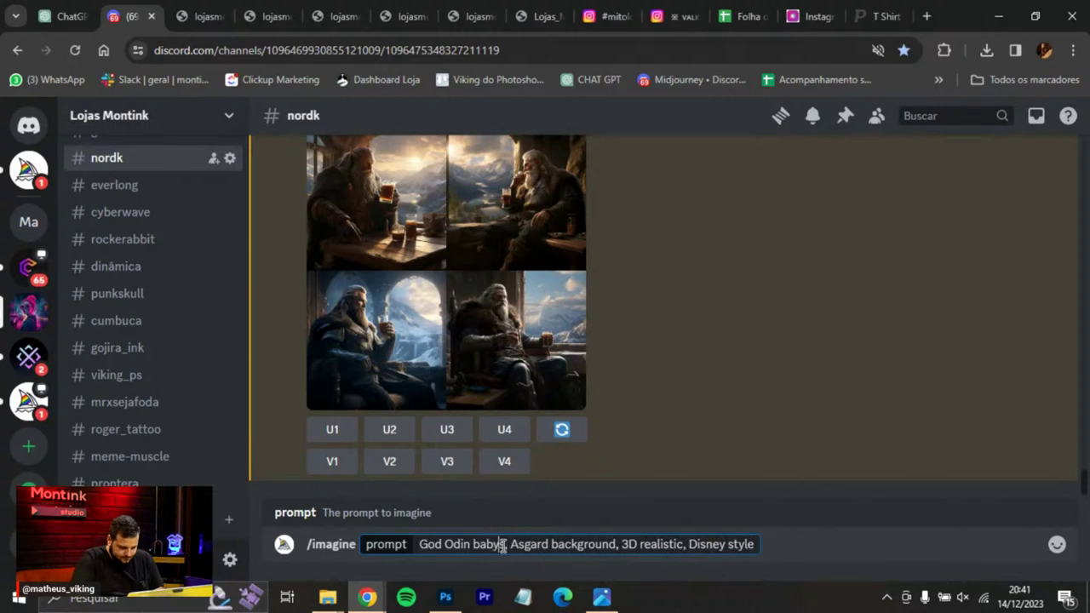
{"action": "left_click", "coordinate": [768, 542]}
{"action": "key", "text": "Return"}
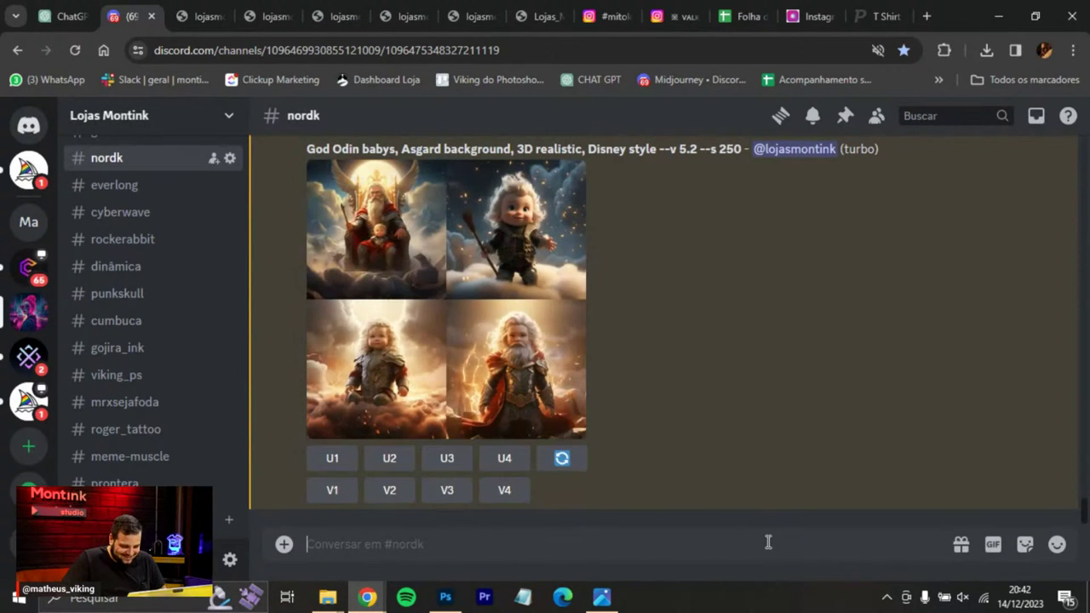
Open the baby Odin image grid at full size in the browser and examine the fourth variation up close.
{"action": "left_click", "coordinate": [497, 359]}
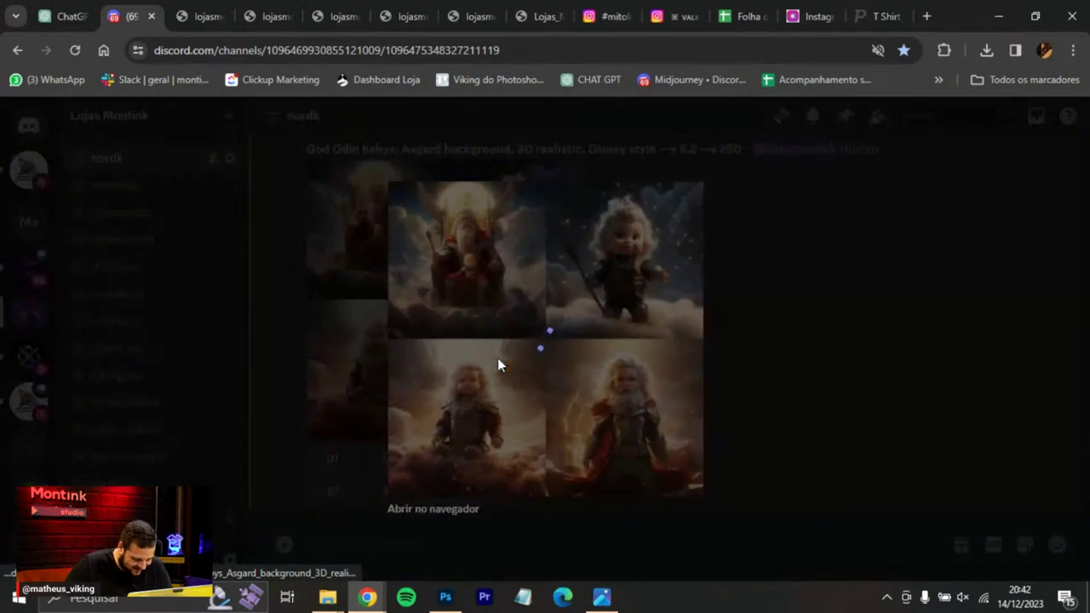
{"action": "left_click", "coordinate": [436, 510]}
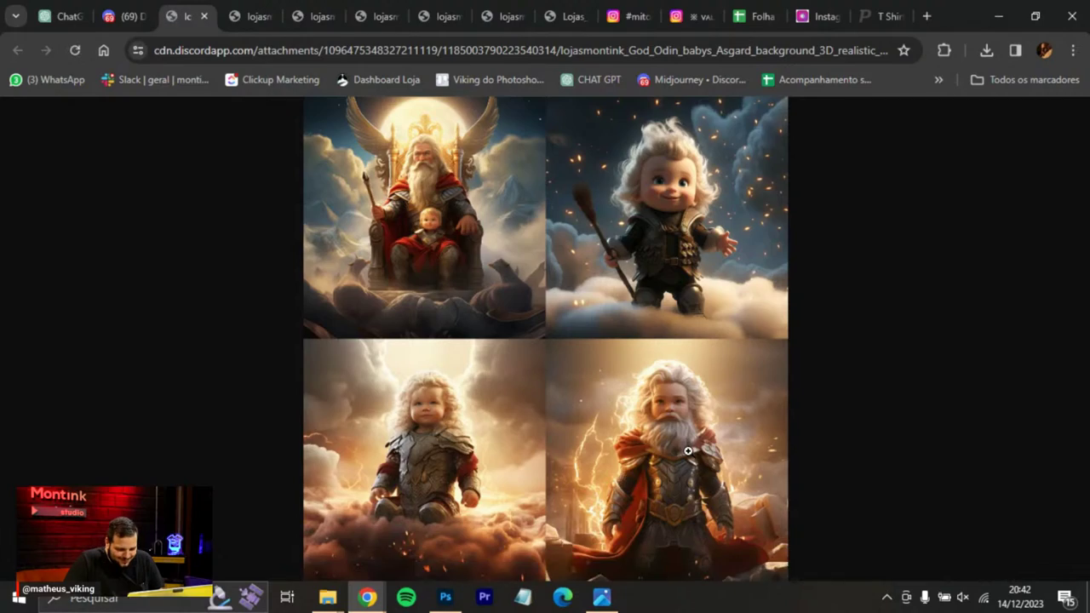
{"action": "left_click", "coordinate": [693, 450]}
{"action": "scroll", "coordinate": [763, 412], "scroll_direction": "down", "scroll_amount": 3}
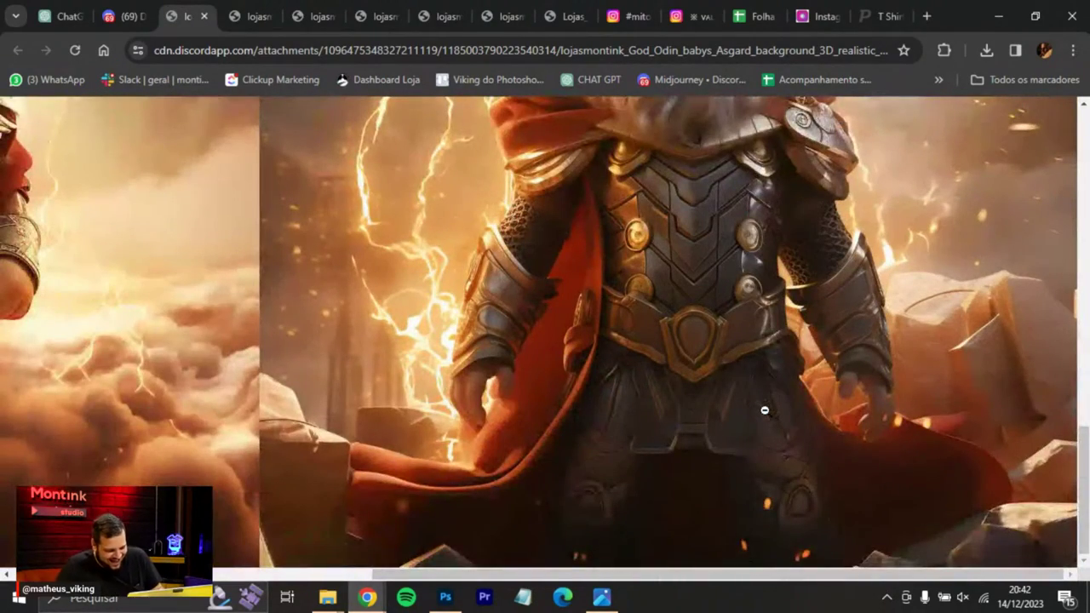
{"action": "scroll", "coordinate": [762, 400], "scroll_direction": "up", "scroll_amount": 4}
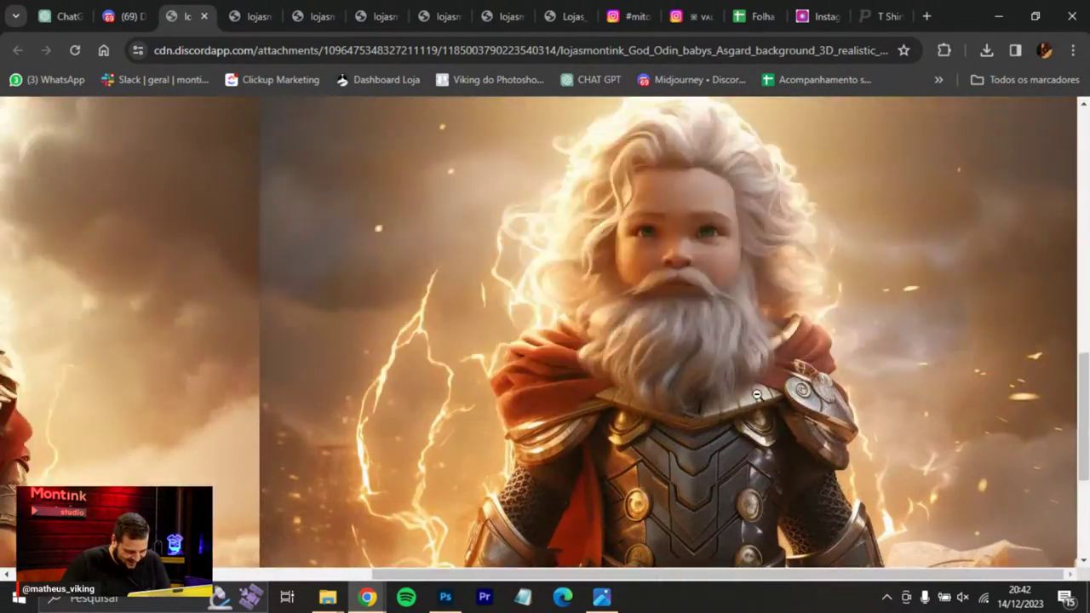
{"action": "scroll", "coordinate": [756, 384], "scroll_direction": "down", "scroll_amount": 4}
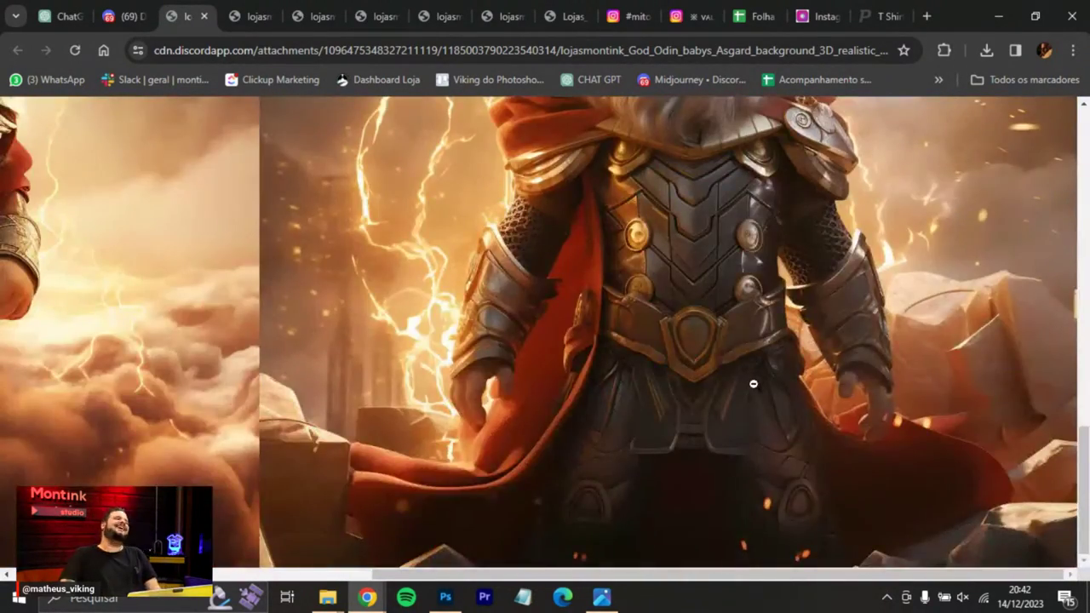
Return to the nordk channel, close the image preview and upscale the fourth baby Odin variation.
{"action": "left_click", "coordinate": [143, 15]}
{"action": "left_click", "coordinate": [817, 409]}
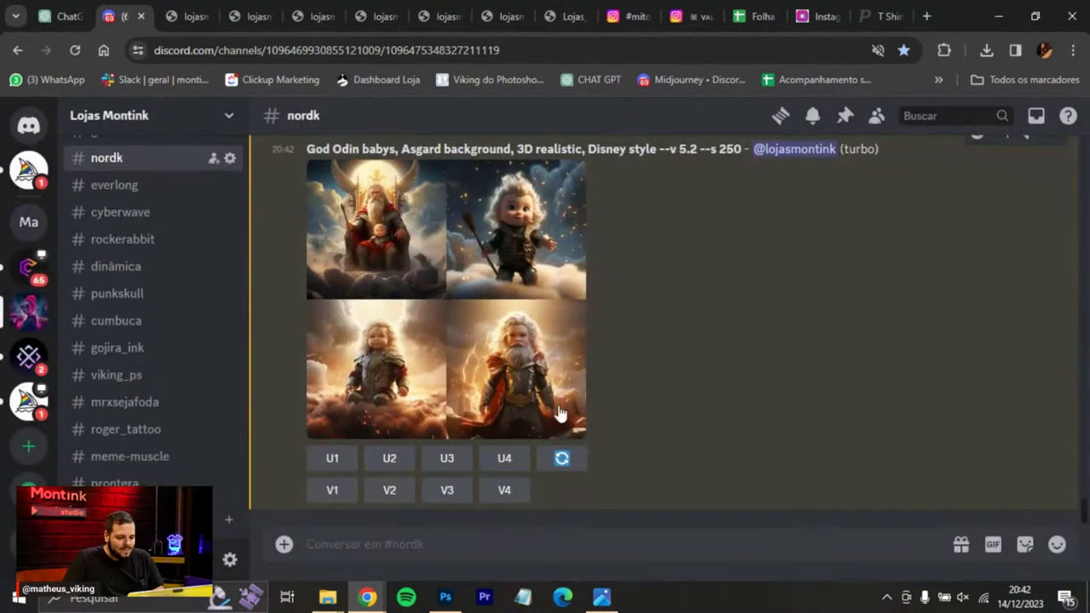
{"action": "left_click", "coordinate": [503, 458]}
Reuse the baby Odin prompt in the message box, replace "Odin" with "Thor" and copy the whole text.
{"action": "scroll", "coordinate": [477, 375], "scroll_direction": "up", "scroll_amount": 2}
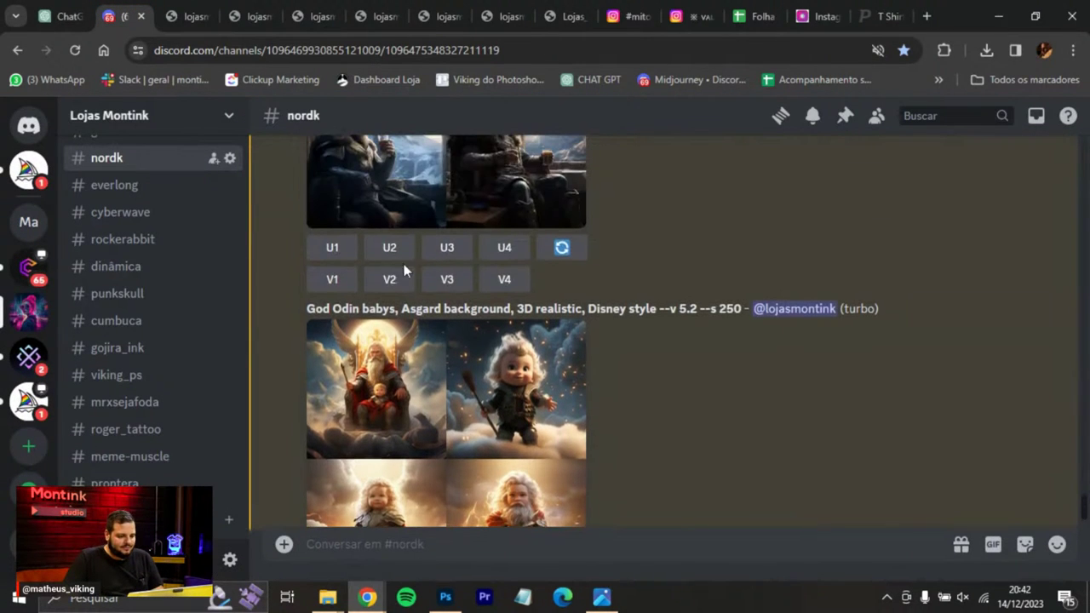
{"action": "left_click_drag", "start_coordinate": [308, 311], "coordinate": [655, 304]}
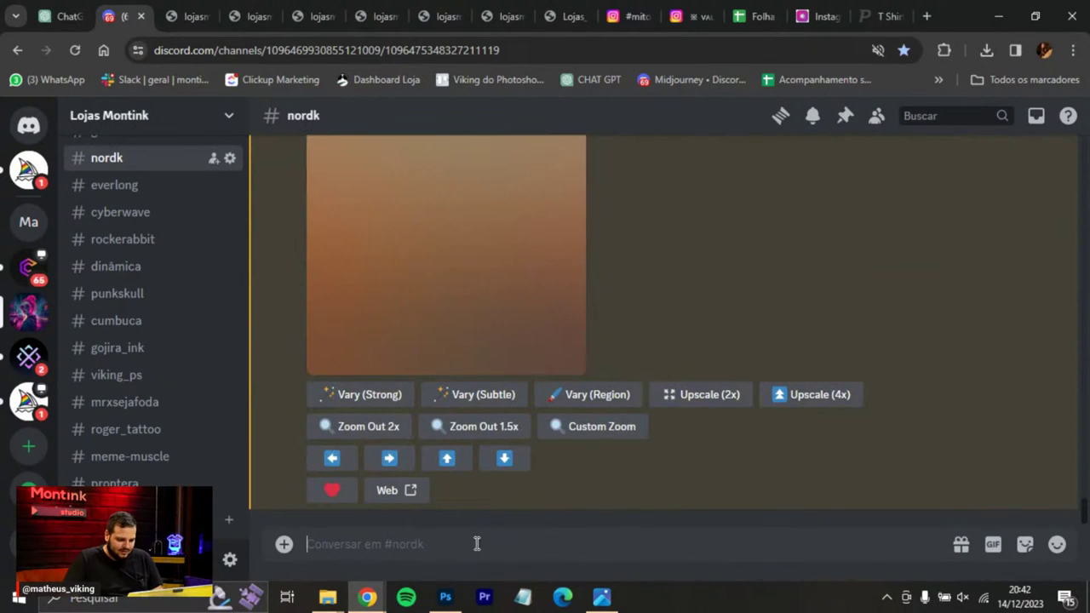
{"action": "type", "text": "God Odin babys, Asgard background, 3D realistic, Disney style"}
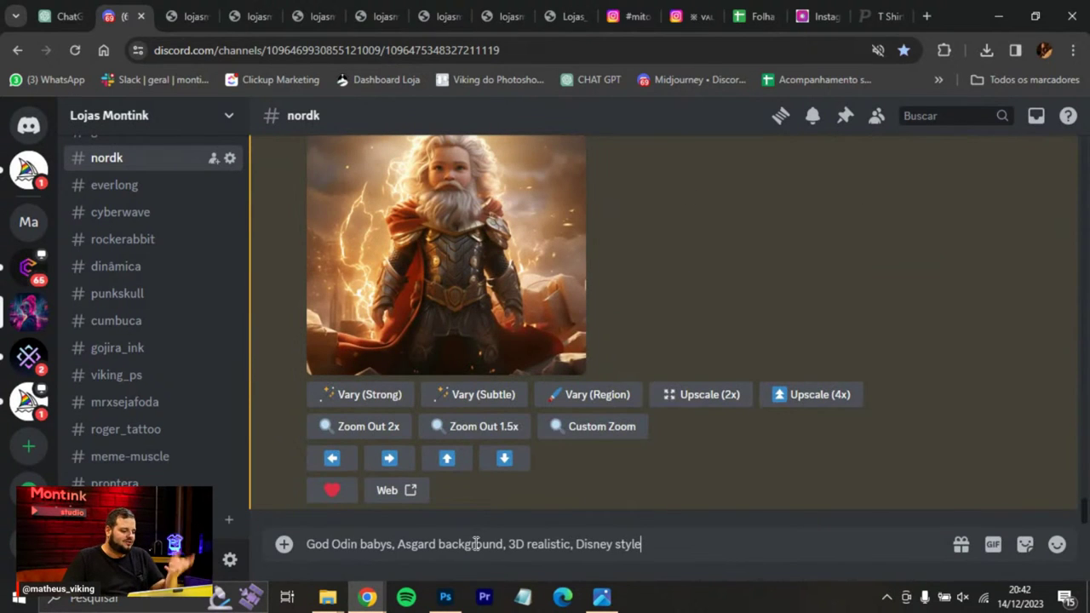
{"action": "double_click", "coordinate": [341, 543]}
{"action": "type", "text": "Thor"}
{"action": "left_click", "coordinate": [682, 546]}
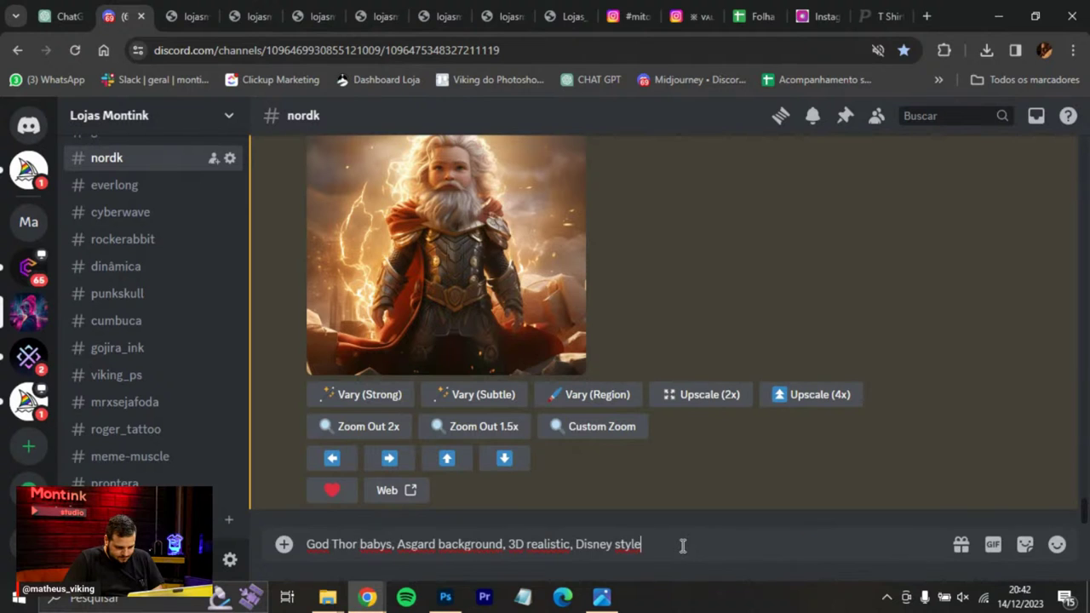
{"action": "key", "text": "ctrl+a"}
{"action": "key", "text": "ctrl+c"}
Try to run the Thor prompt by prefixing the existing message text with "/imagine" and sending it.
{"action": "left_click", "coordinate": [311, 544]}
{"action": "type", "text": "/ima"}
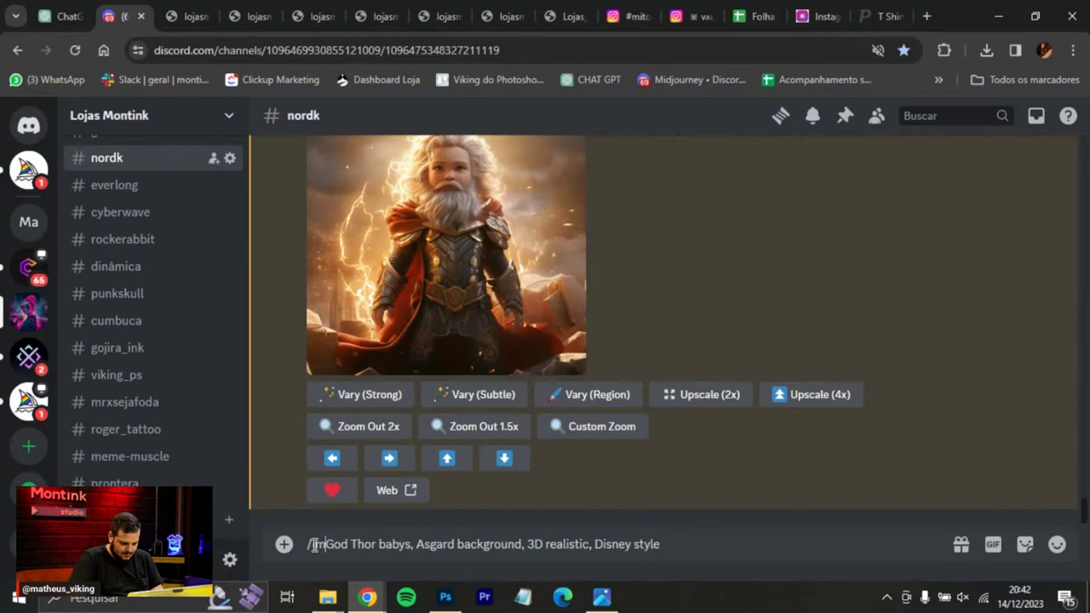
{"action": "type", "text": "gine"}
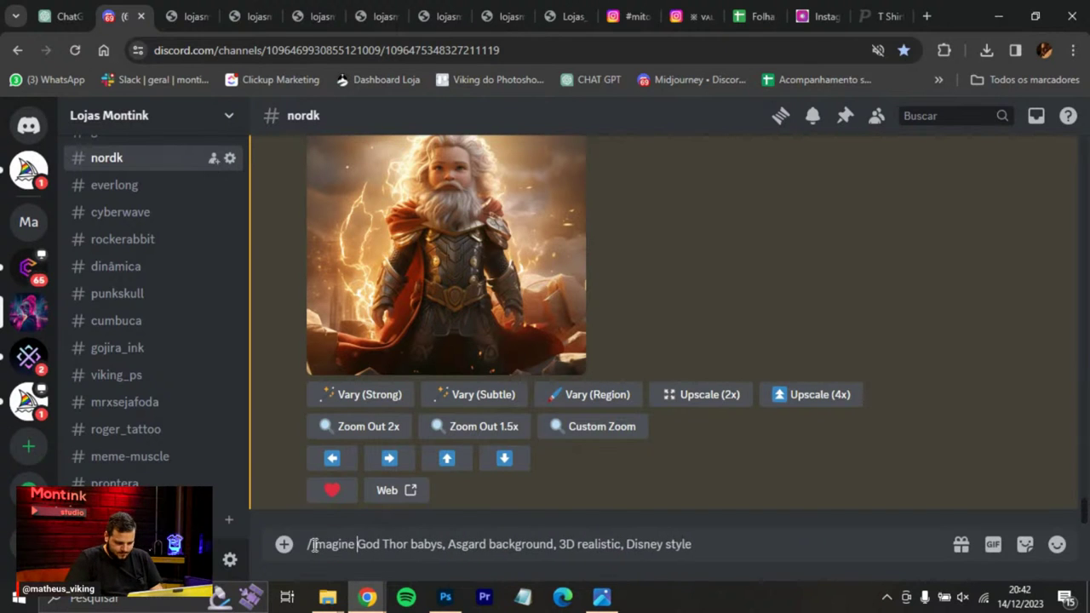
{"action": "key", "text": "Return"}
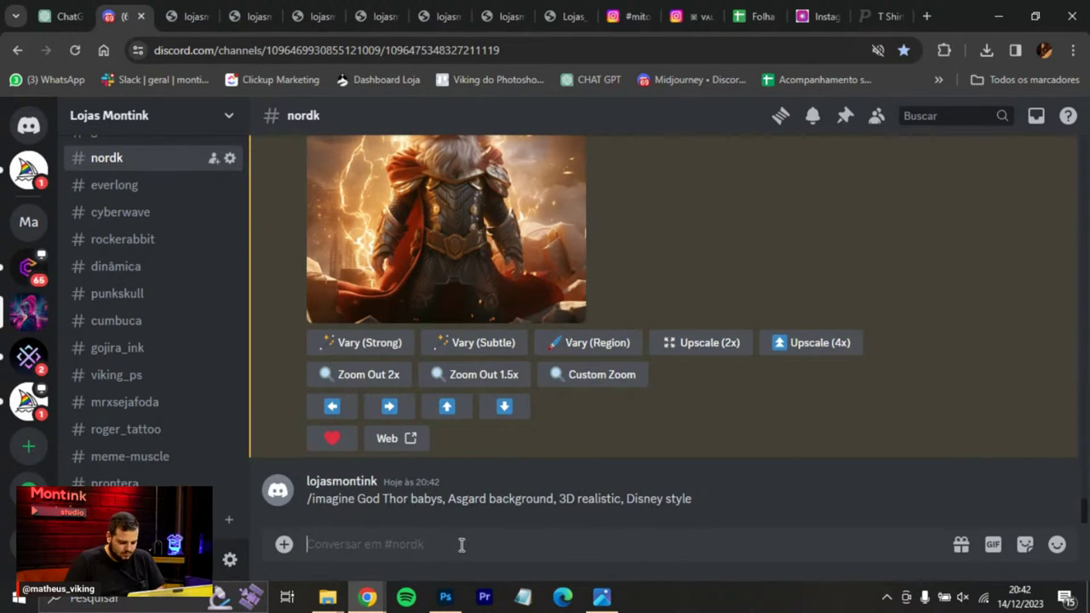
Run the imagine command with the prompt "God Thor babys, Asgard background, 3D realistic, Disney style".
{"action": "type", "text": "/"}
{"action": "left_click", "coordinate": [511, 242]}
{"action": "key", "text": "ctrl+v"}
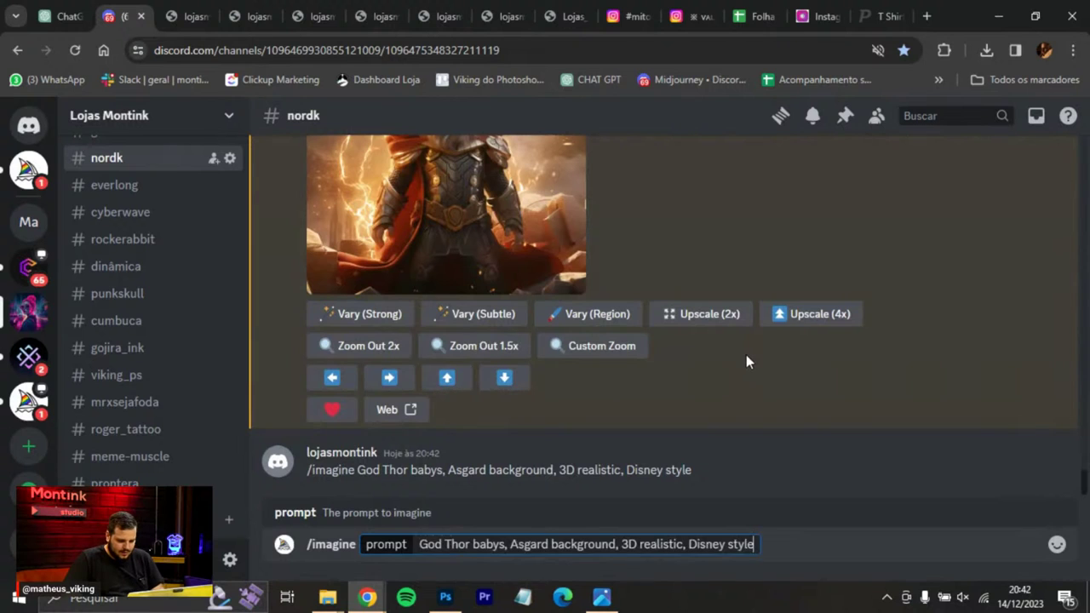
{"action": "key", "text": "Return"}
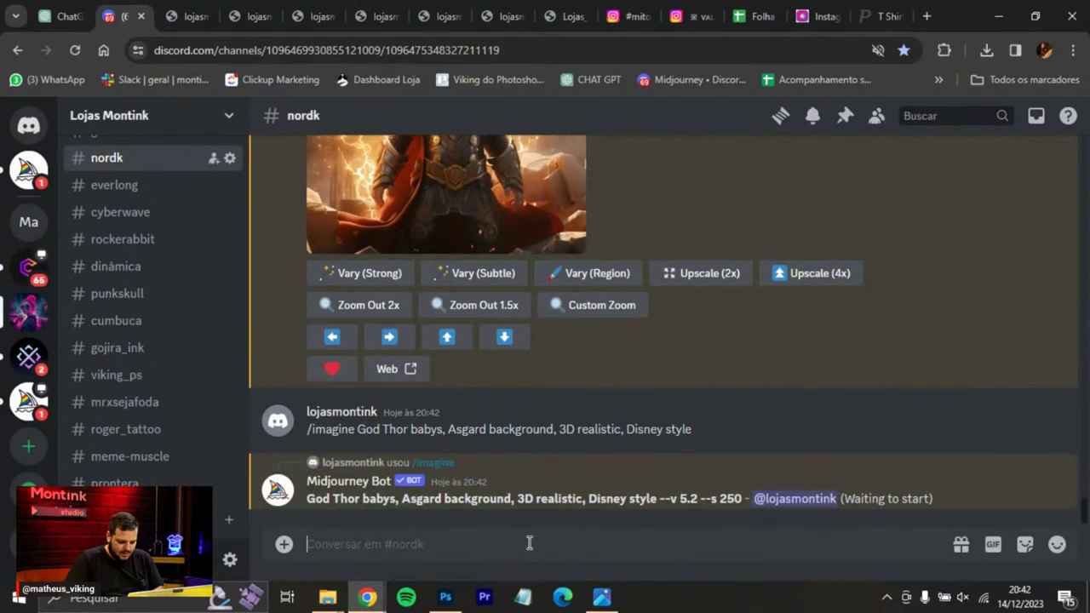
Run the imagine command again with the same prompt, replacing "Thor" with "loki".
{"action": "type", "text": "/"}
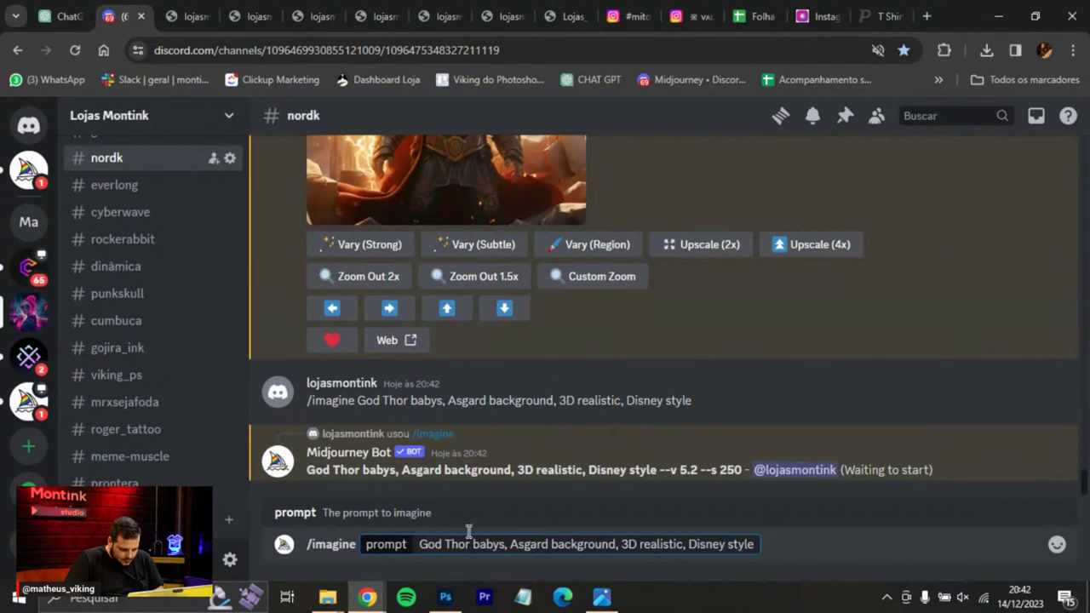
{"action": "mouse_move", "coordinate": [472, 542]}
{"action": "left_mouse_down"}
{"action": "mouse_move", "coordinate": [442, 545]}
{"action": "mouse_move", "coordinate": [458, 544]}
{"action": "left_mouse_up"}
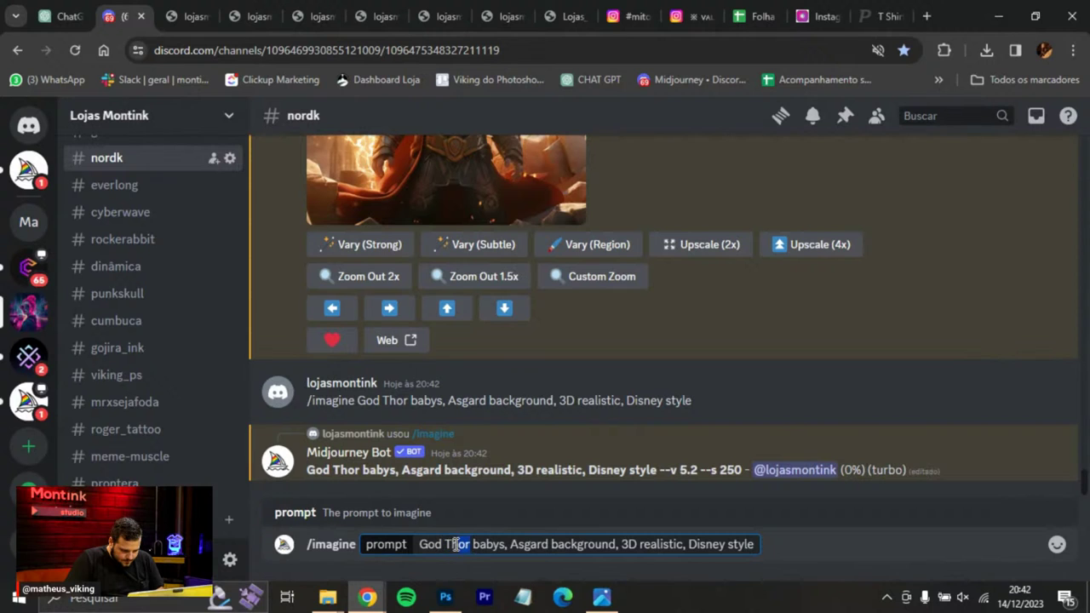
{"action": "type", "text": "Loki"}
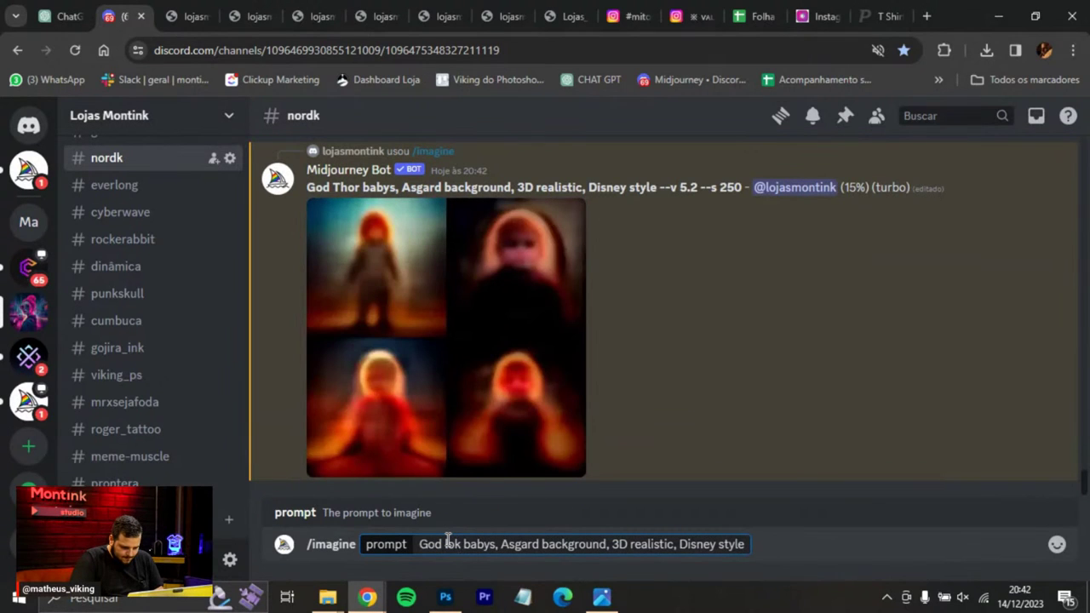
{"action": "key", "text": "Return"}
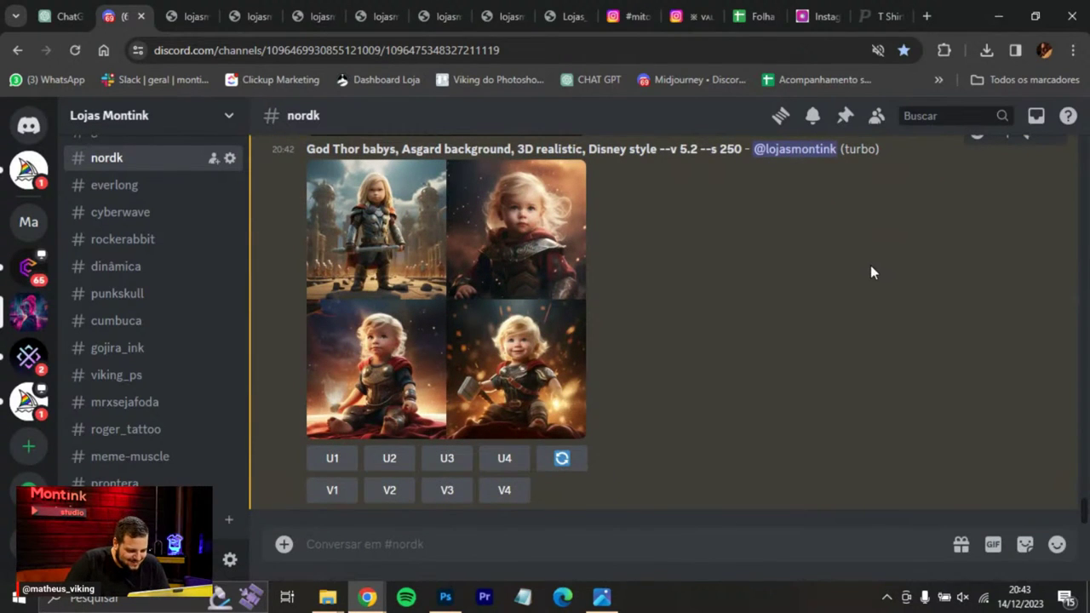
Open the baby Thor image grid at full size in the browser and examine the fourth, first and third variations up close.
{"action": "left_click", "coordinate": [437, 304]}
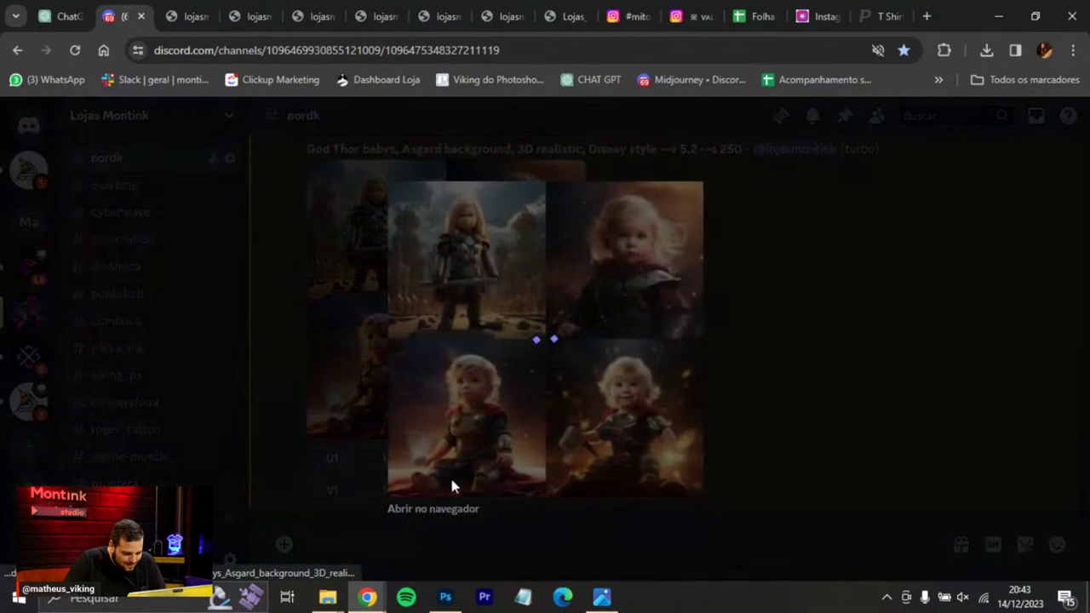
{"action": "left_click", "coordinate": [449, 513]}
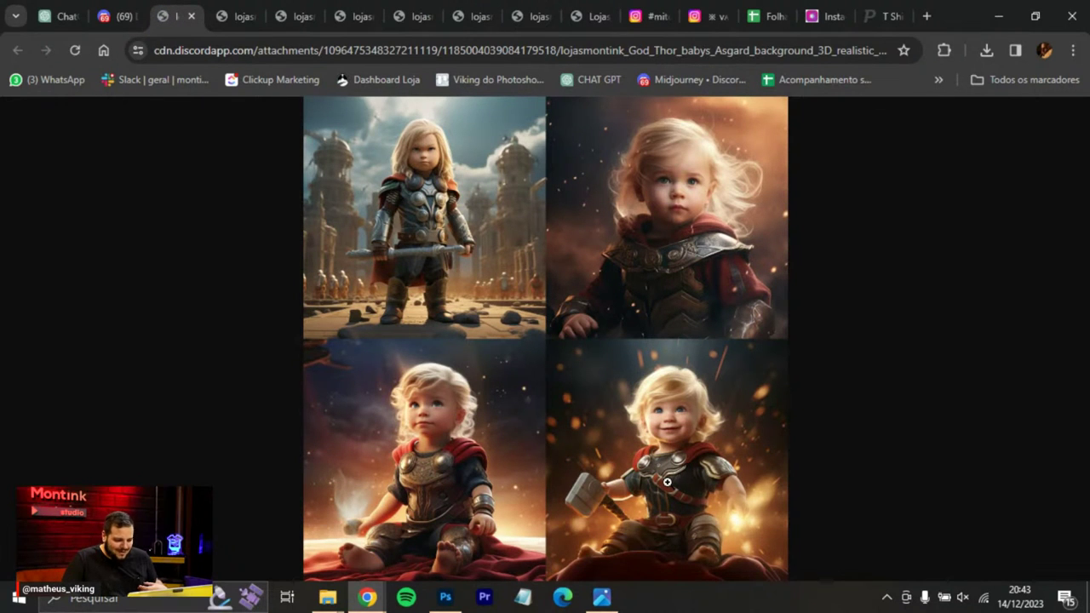
{"action": "left_click", "coordinate": [649, 496]}
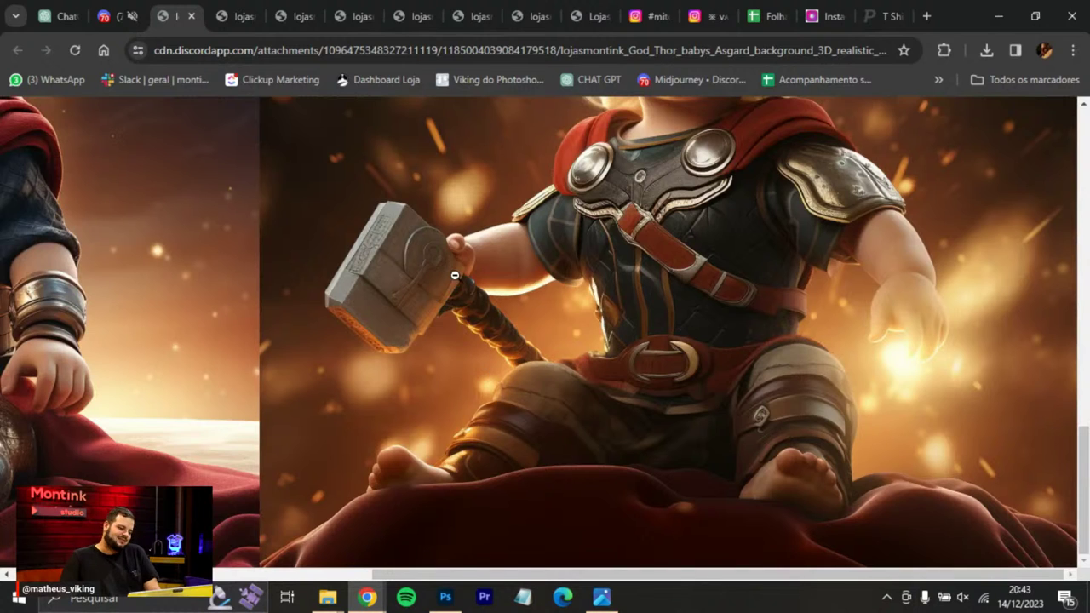
{"action": "left_click", "coordinate": [524, 300]}
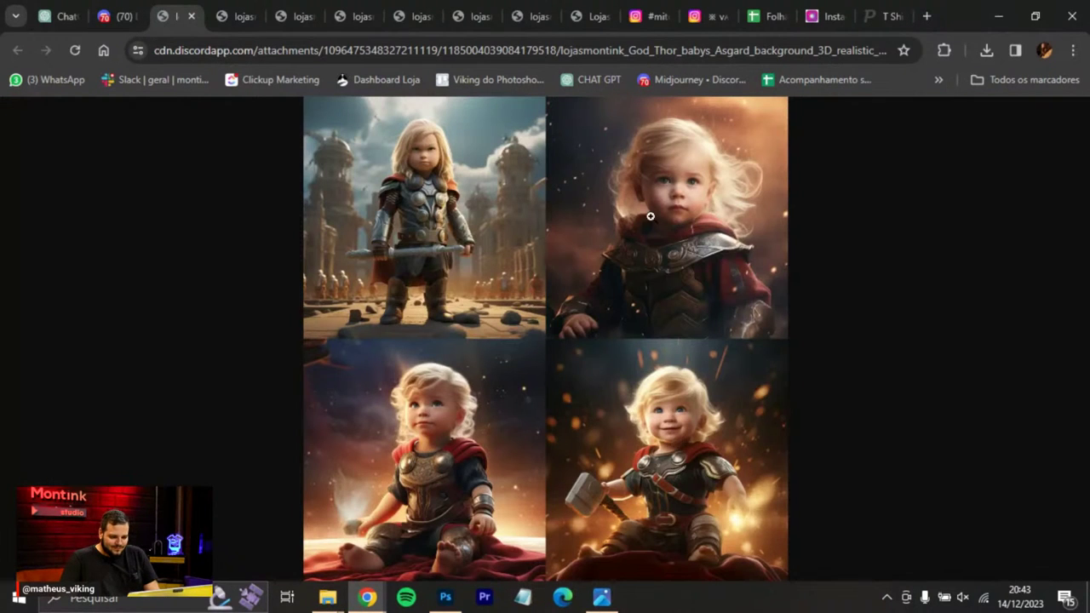
{"action": "left_click", "coordinate": [459, 294]}
{"action": "scroll", "coordinate": [451, 289], "scroll_direction": "up", "scroll_amount": 2}
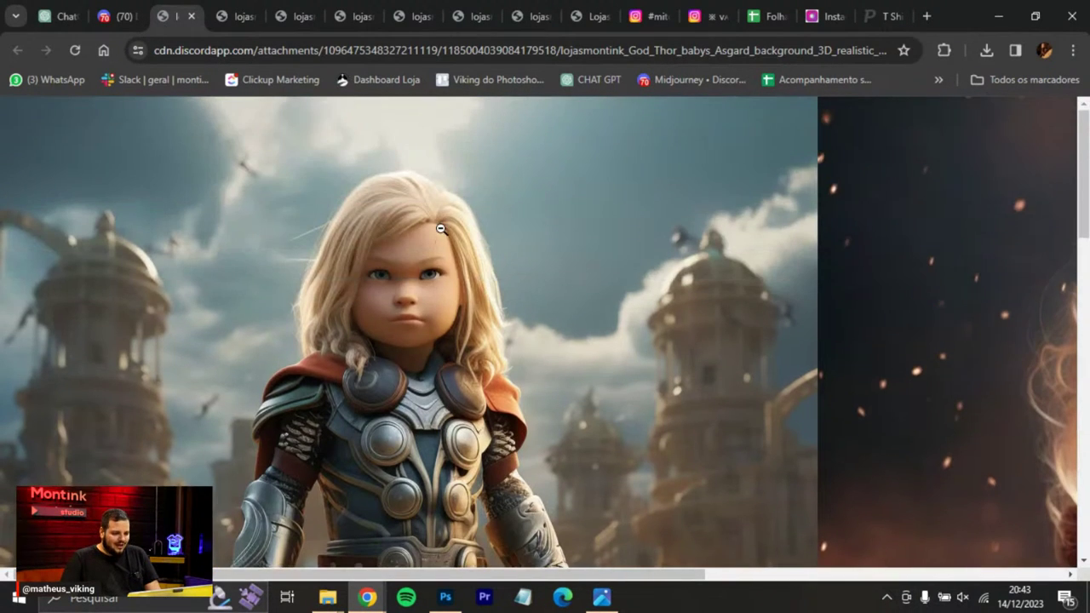
{"action": "scroll", "coordinate": [446, 288], "scroll_direction": "down", "scroll_amount": 3}
{"action": "left_click", "coordinate": [446, 288]}
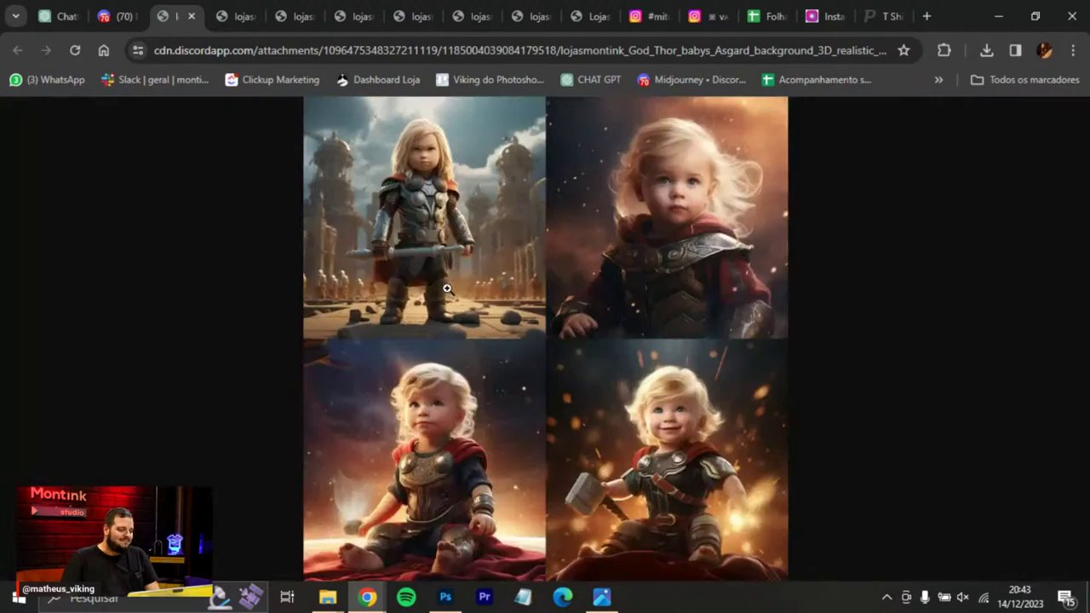
{"action": "left_click", "coordinate": [472, 434]}
{"action": "scroll", "coordinate": [470, 433], "scroll_direction": "down", "scroll_amount": 3}
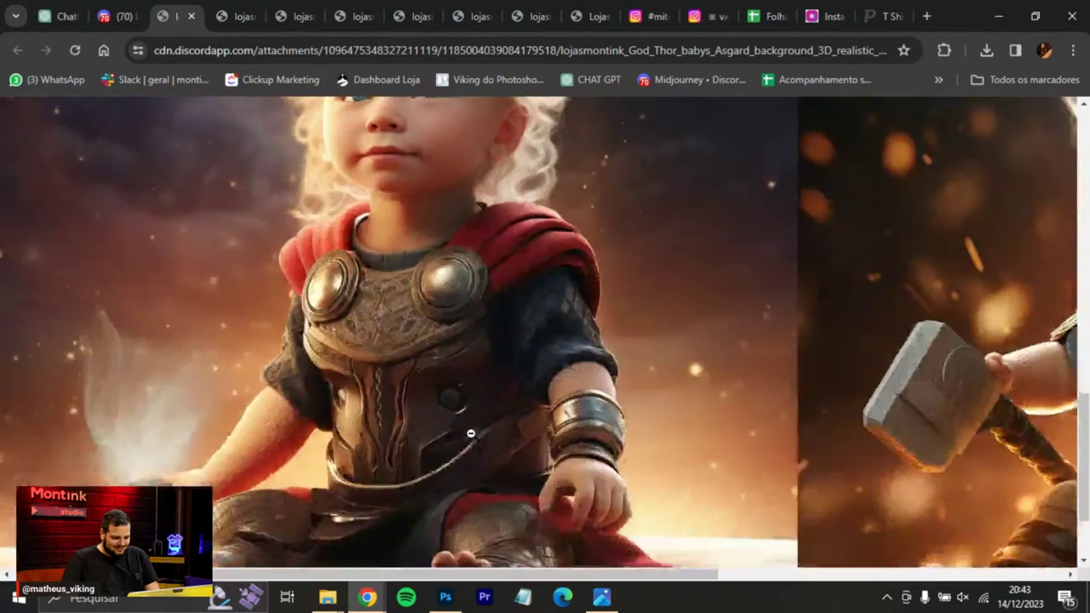
{"action": "scroll", "coordinate": [395, 298], "scroll_direction": "up", "scroll_amount": 3}
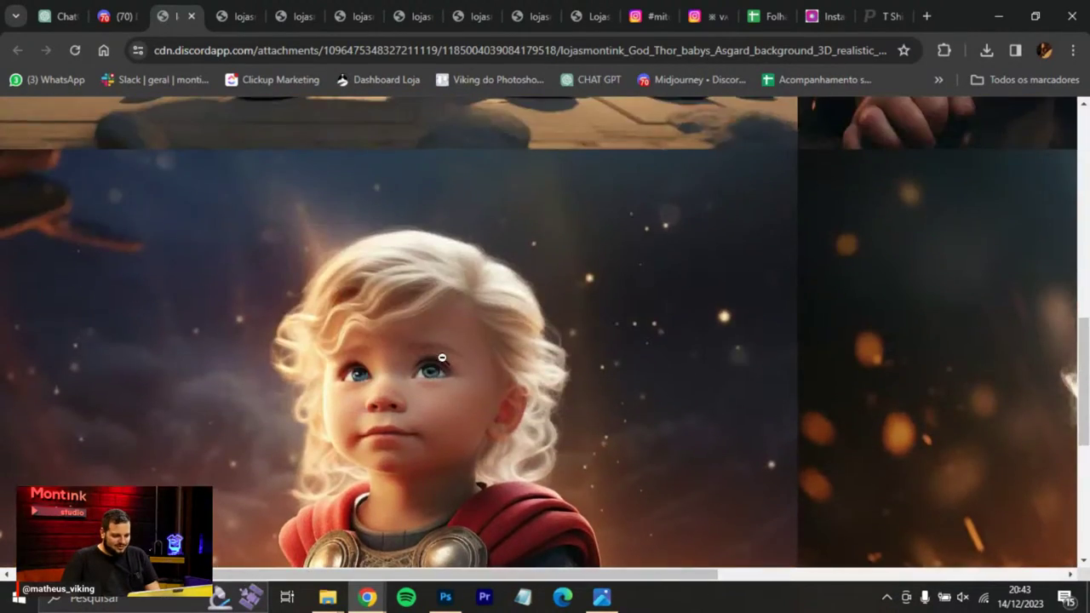
{"action": "left_click", "coordinate": [414, 316]}
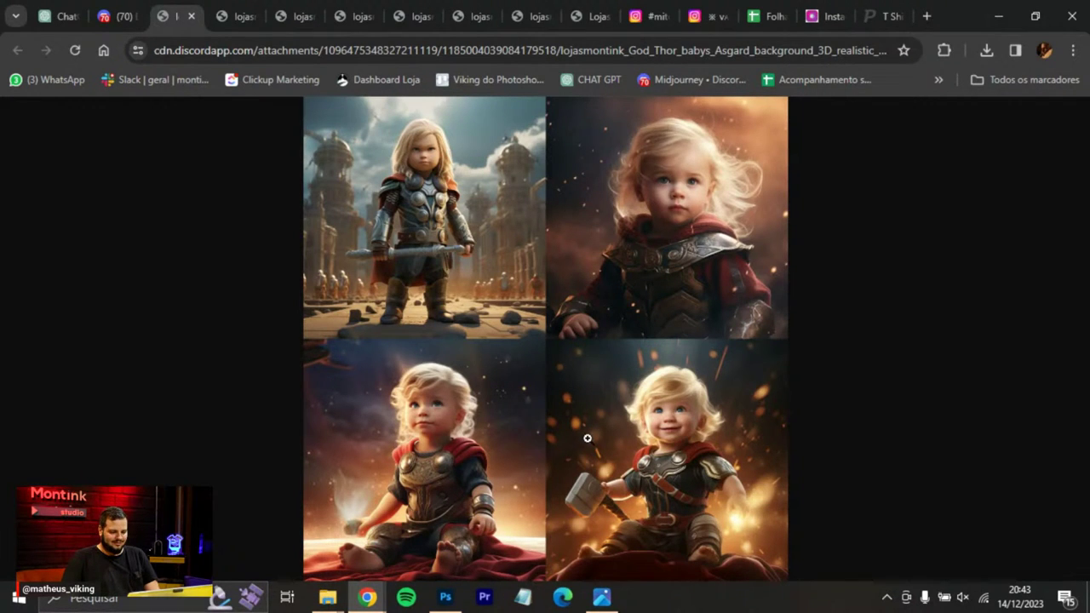
Close the full-size Thor grid and its preview and request new variations of the fourth baby Thor image.
{"action": "middle_click", "coordinate": [159, 14]}
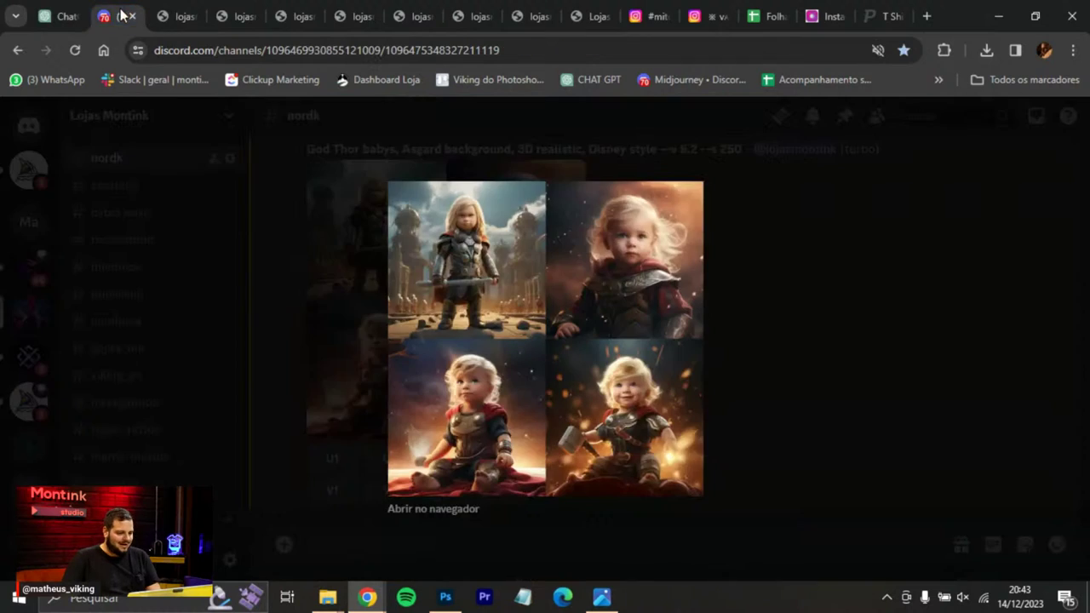
{"action": "key", "text": "Escape"}
{"action": "scroll", "coordinate": [587, 327], "scroll_direction": "up", "scroll_amount": 3}
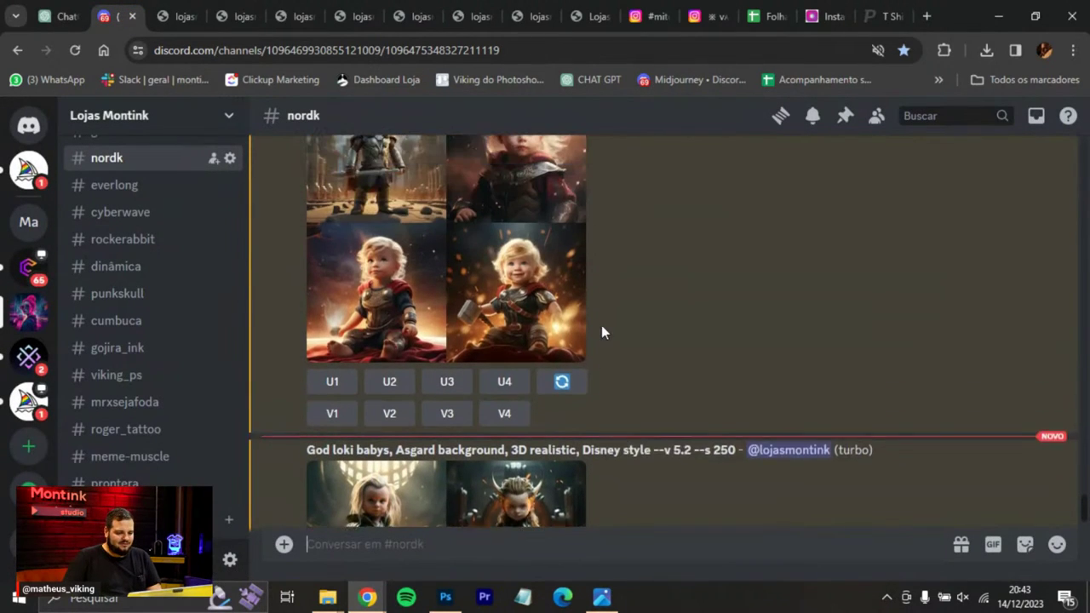
{"action": "left_click", "coordinate": [504, 432]}
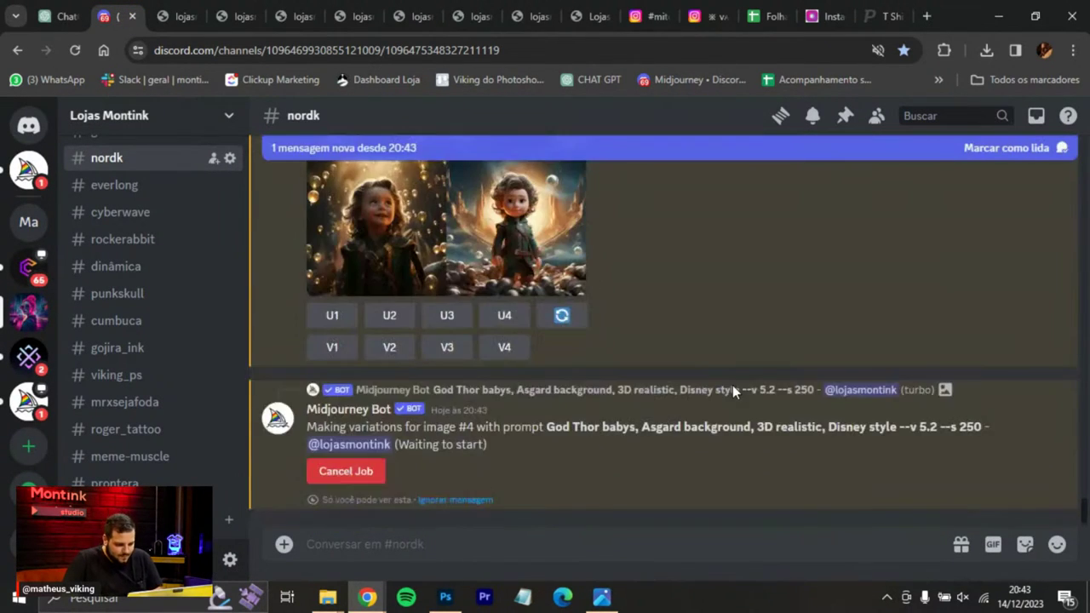
Open the baby Loki image grid at full size in the browser and examine the second variation up close.
{"action": "scroll", "coordinate": [596, 349], "scroll_direction": "down", "scroll_amount": 2}
{"action": "left_click", "coordinate": [467, 366]}
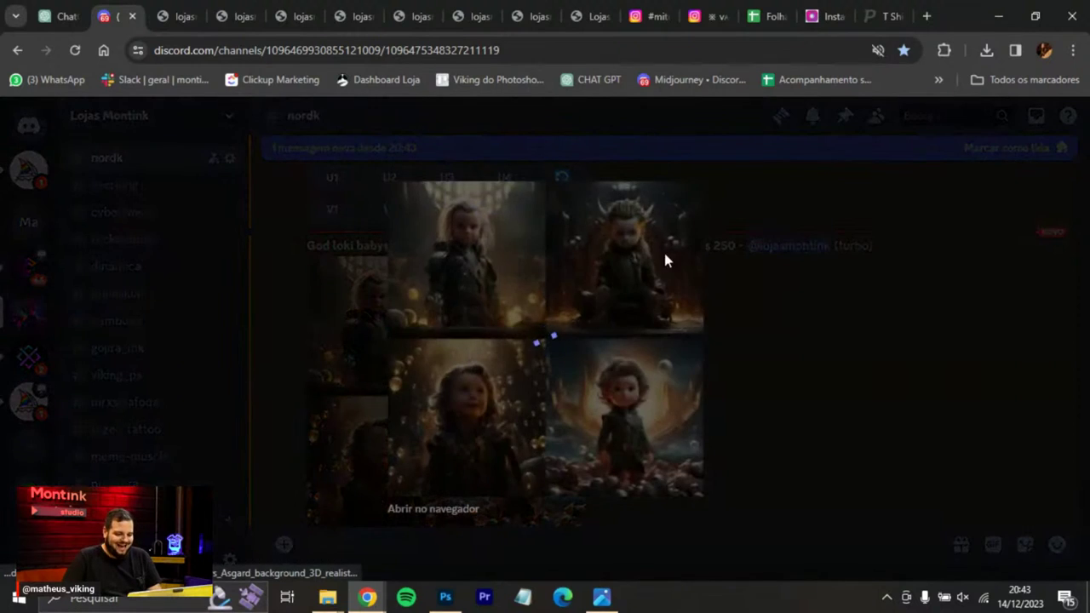
{"action": "left_click", "coordinate": [469, 509]}
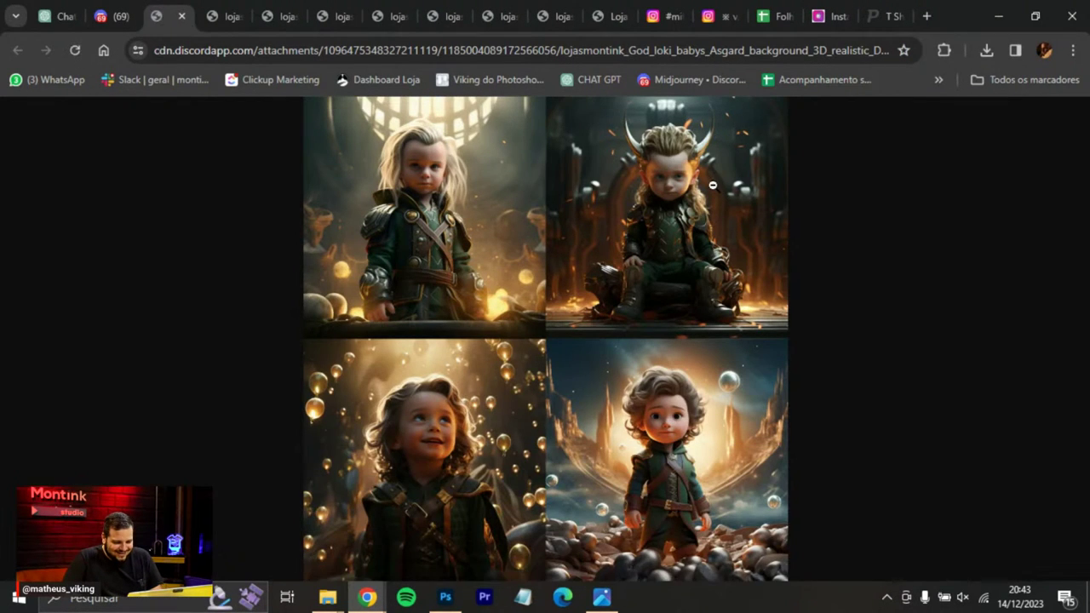
{"action": "left_click", "coordinate": [713, 192]}
{"action": "scroll", "coordinate": [760, 238], "scroll_direction": "down", "scroll_amount": 3}
{"action": "scroll", "coordinate": [759, 238], "scroll_direction": "down", "scroll_amount": 2}
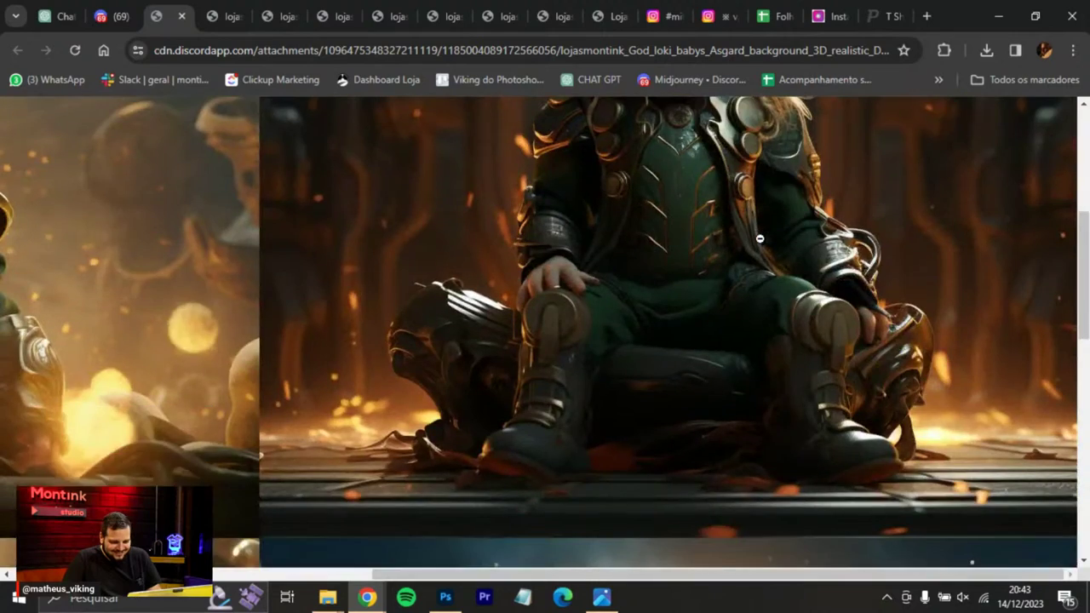
{"action": "left_click", "coordinate": [760, 238]}
Close the full-size Loki grid and its preview and upscale the second baby Loki variation.
{"action": "left_click", "coordinate": [182, 15]}
{"action": "left_click", "coordinate": [738, 349]}
{"action": "scroll", "coordinate": [575, 348], "scroll_direction": "down", "scroll_amount": 2}
{"action": "left_click", "coordinate": [388, 237]}
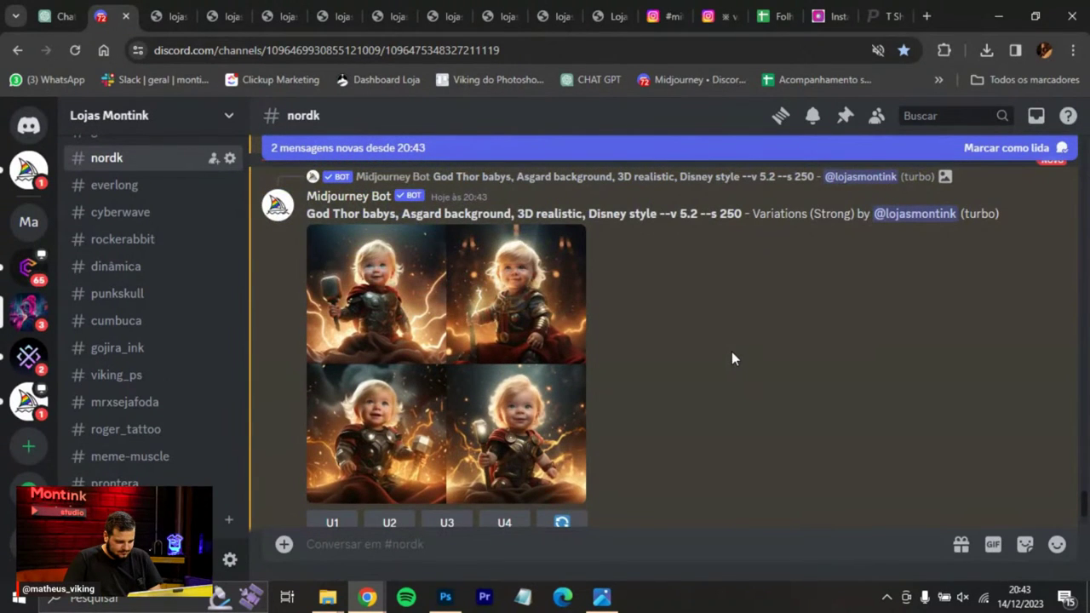
Open the new baby Thor variations grid at full size in the browser and examine the fourth, first and second images up close.
{"action": "left_click", "coordinate": [486, 360]}
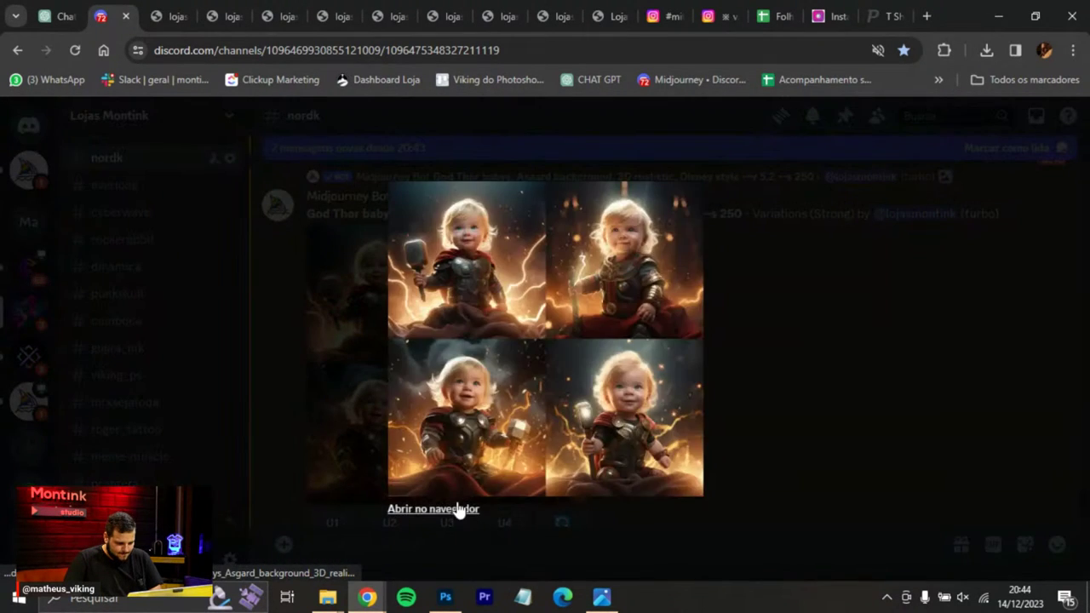
{"action": "left_click", "coordinate": [433, 508]}
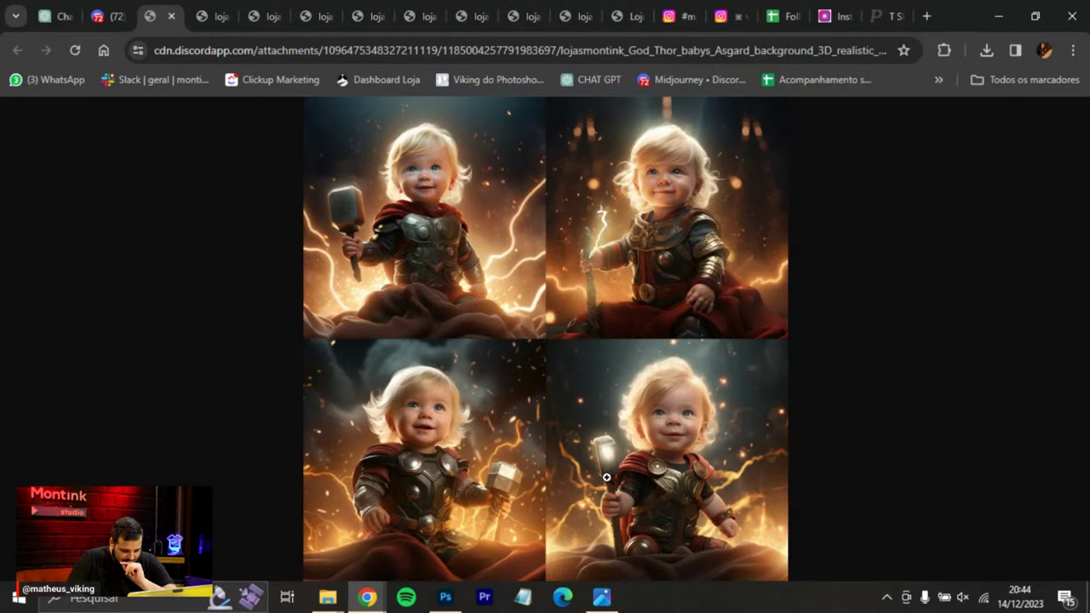
{"action": "left_click", "coordinate": [635, 448]}
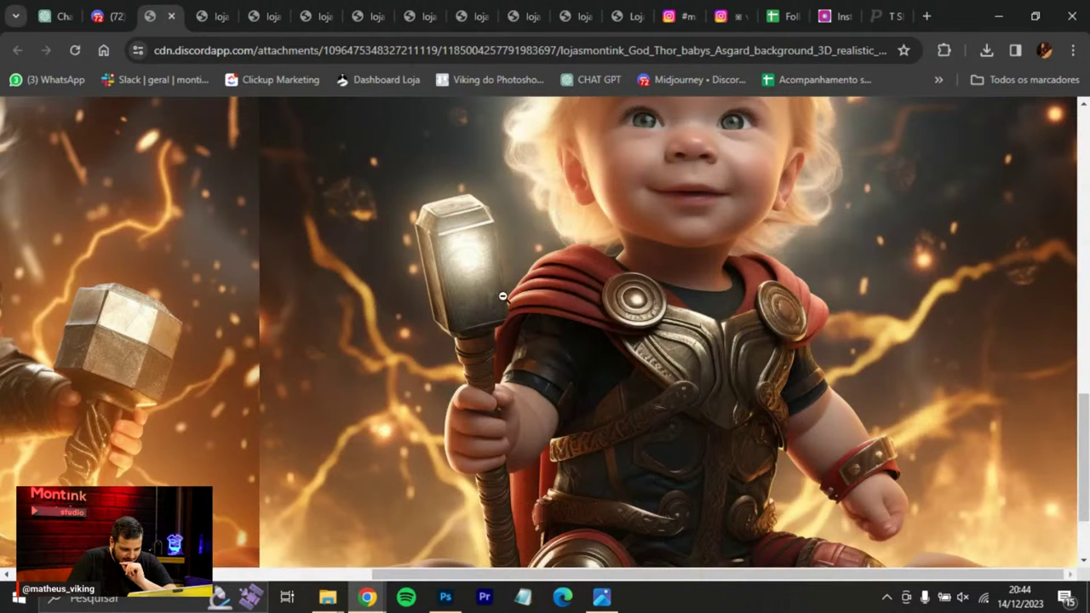
{"action": "left_click", "coordinate": [497, 316]}
{"action": "left_click", "coordinate": [406, 232]}
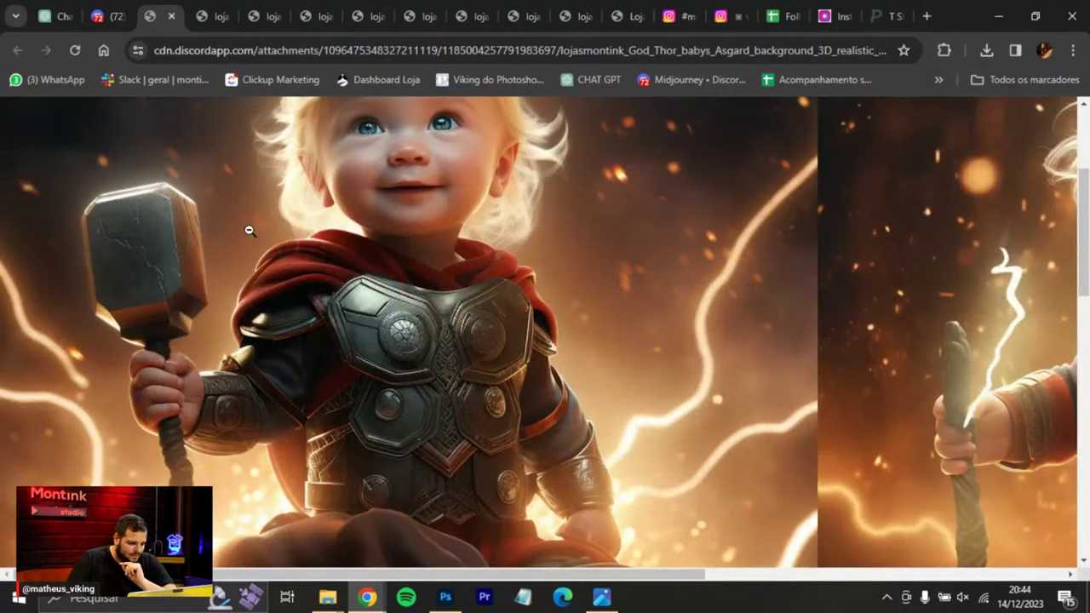
{"action": "left_click", "coordinate": [187, 271]}
{"action": "left_click", "coordinate": [726, 234]}
{"action": "scroll", "coordinate": [561, 369], "scroll_direction": "down", "scroll_amount": 4}
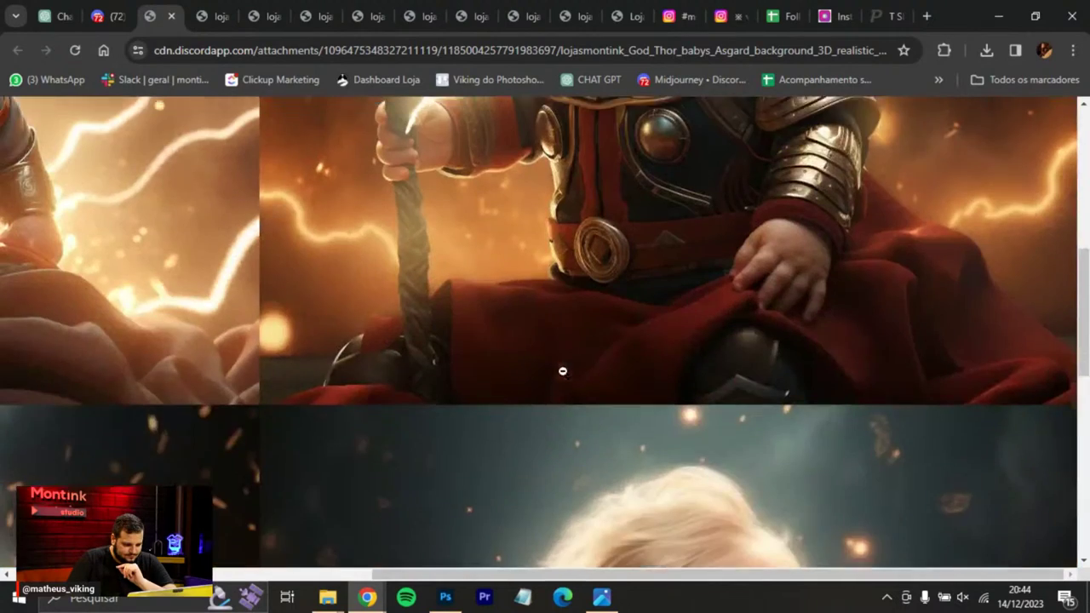
{"action": "left_click", "coordinate": [621, 323]}
Return to the nordk channel, close the image preview and upscale the first image of the new baby Thor variations.
{"action": "left_click", "coordinate": [110, 16]}
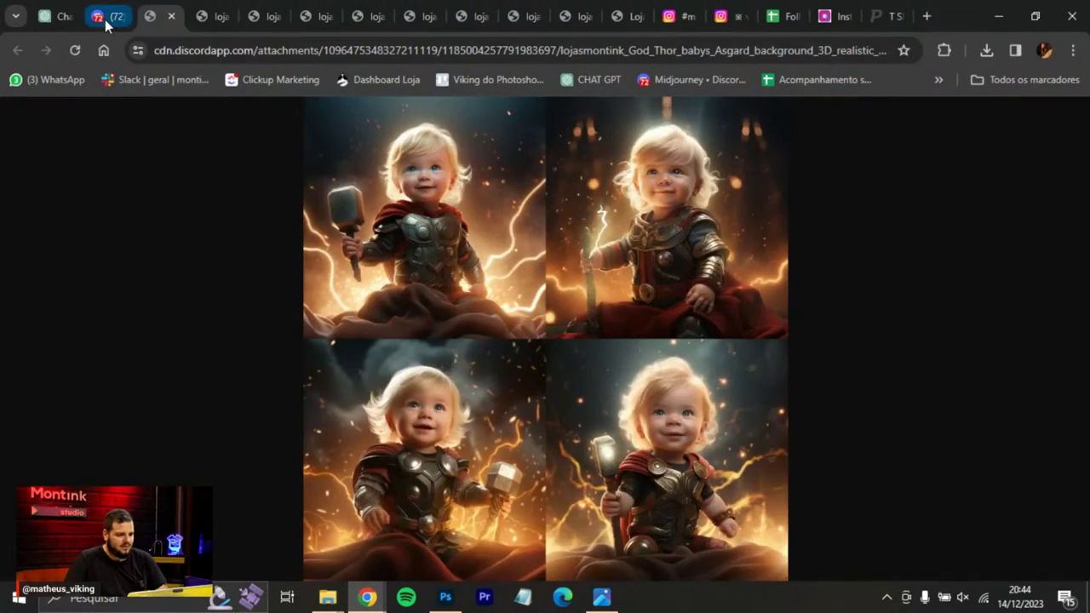
{"action": "key", "text": "Escape"}
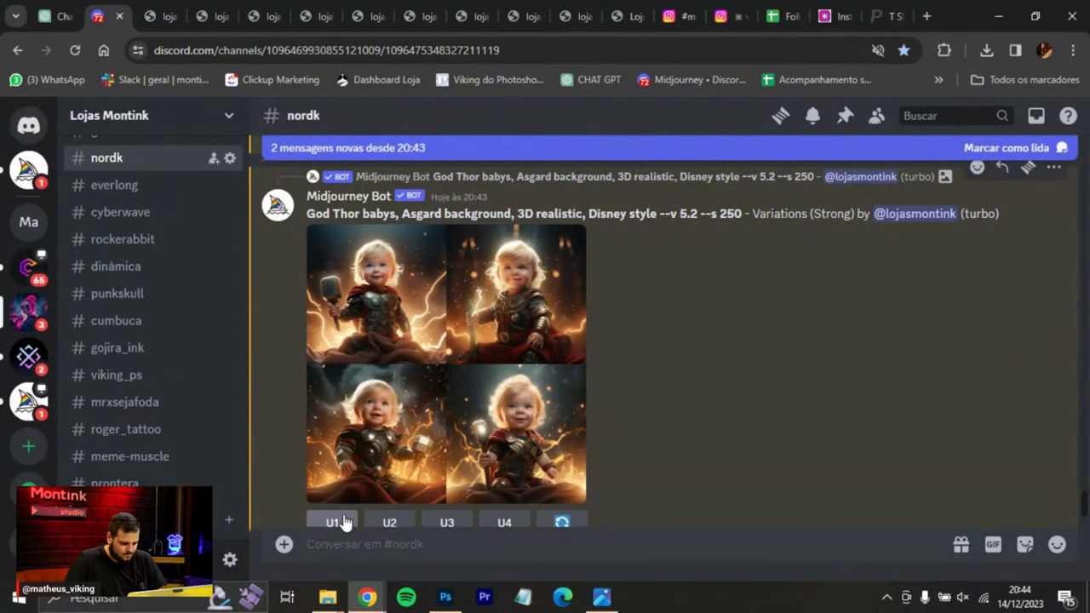
{"action": "scroll", "coordinate": [752, 392], "scroll_direction": "up", "scroll_amount": 15}
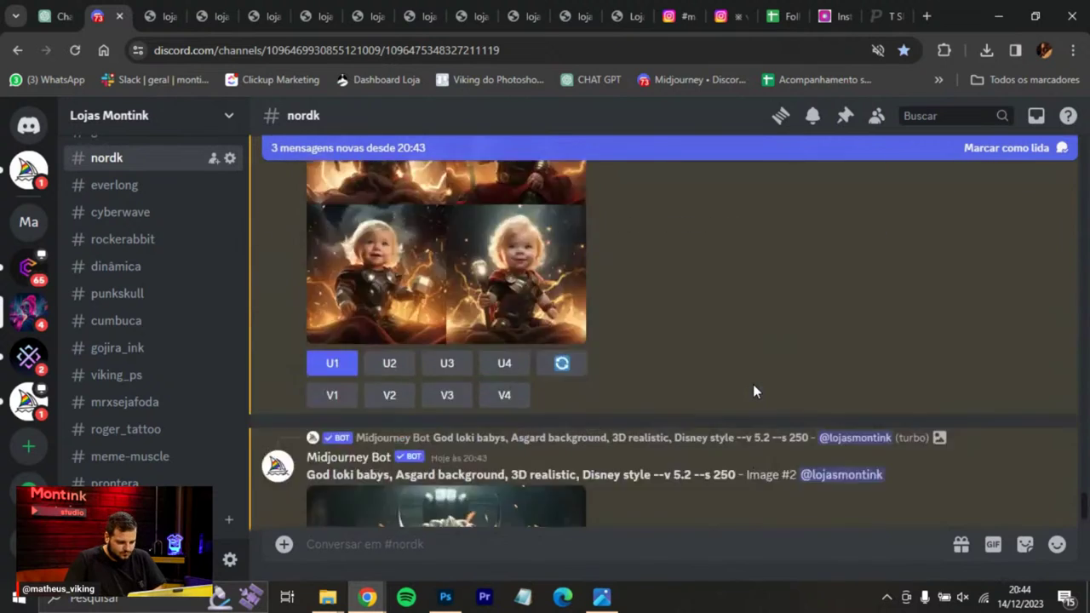
Open the upscaled baby Odin image at full size in the browser and save it to the desktop (Área de Trabalho) folder.
{"action": "scroll", "coordinate": [753, 391], "scroll_direction": "down", "scroll_amount": 10}
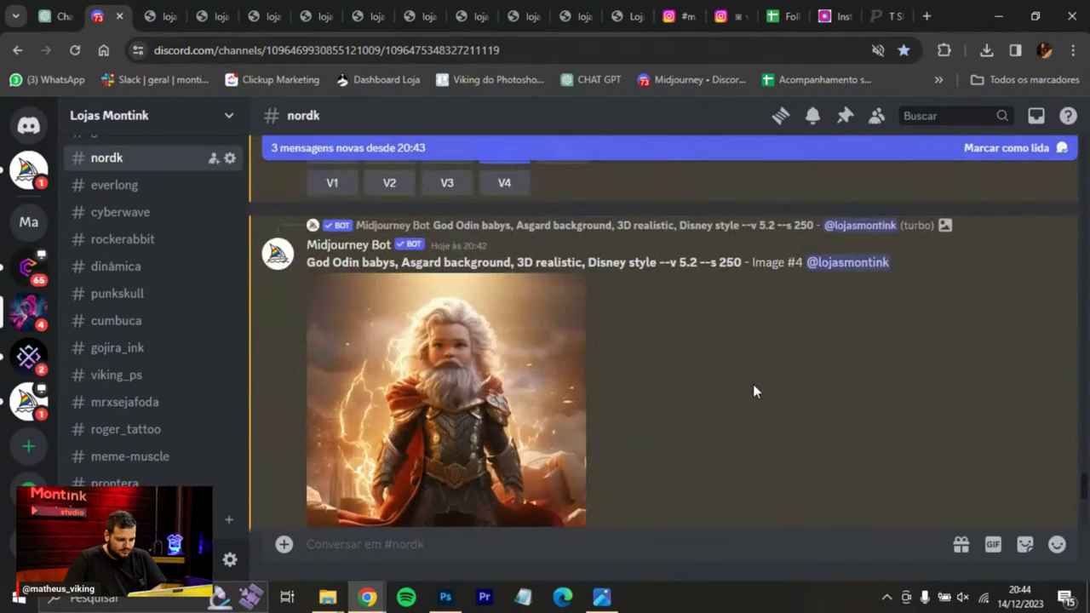
{"action": "left_click", "coordinate": [479, 383]}
{"action": "left_click", "coordinate": [479, 509]}
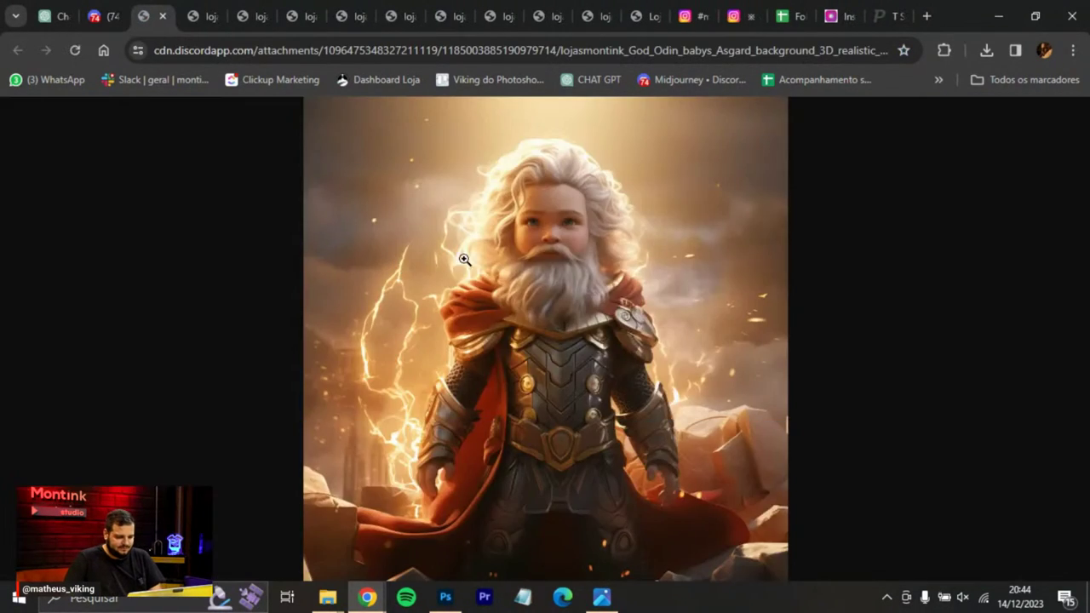
{"action": "right_click", "coordinate": [495, 254]}
{"action": "left_click", "coordinate": [542, 293]}
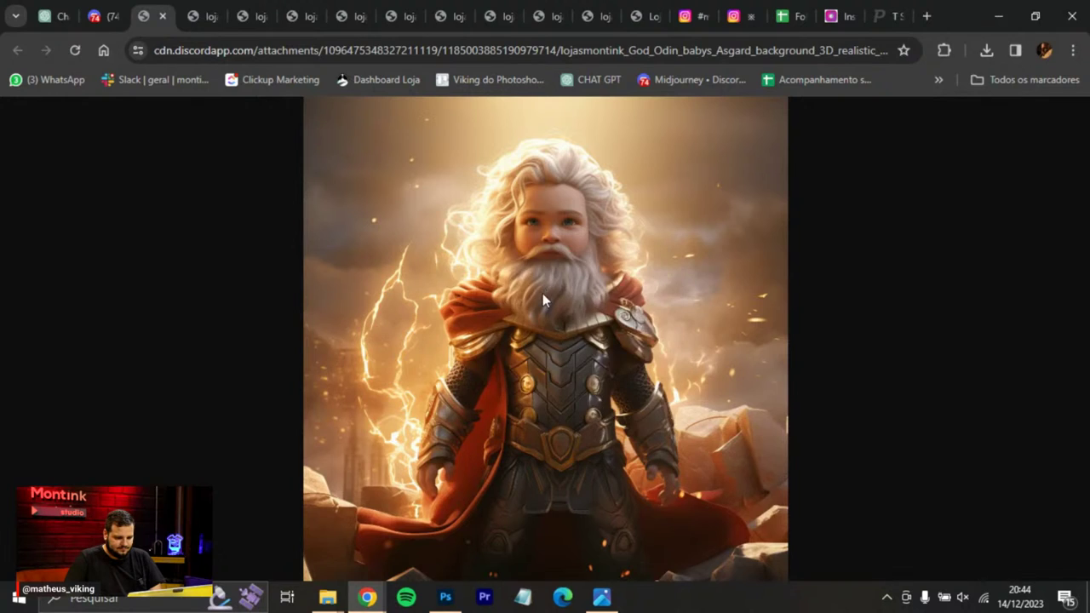
{"action": "scroll", "coordinate": [72, 94], "scroll_direction": "up", "scroll_amount": 1}
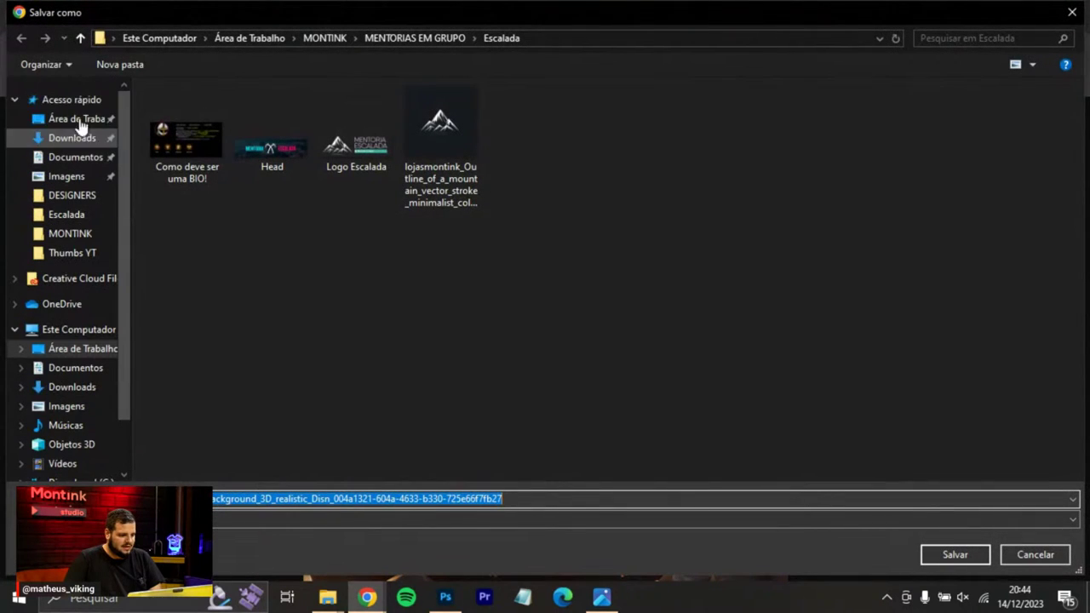
{"action": "left_click", "coordinate": [52, 118]}
{"action": "left_click", "coordinate": [954, 555]}
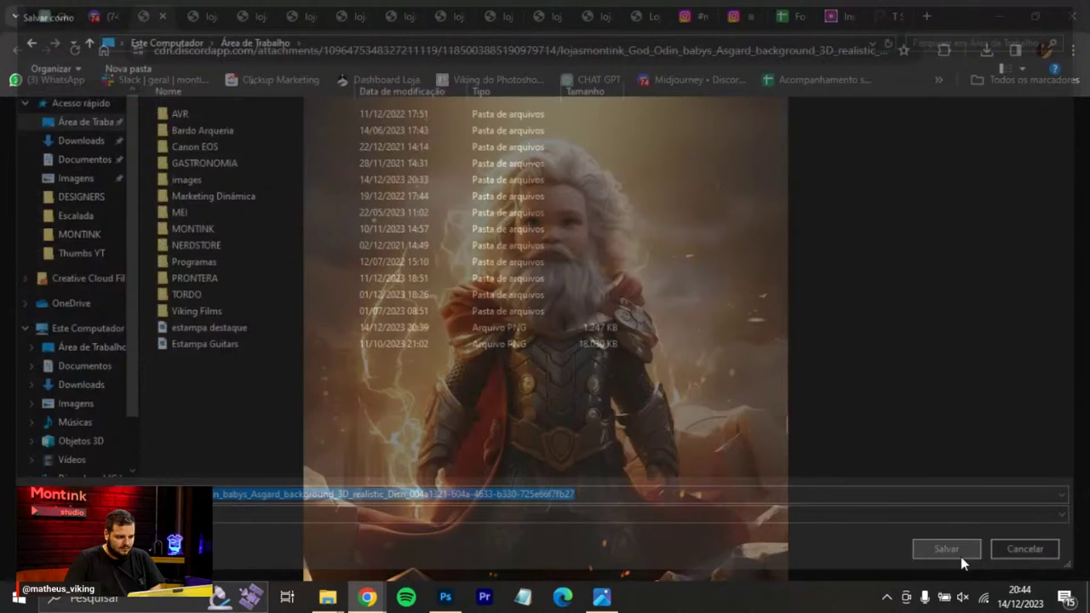
Close the full-size baby Odin image and its preview, and open the upscaled baby Loki image at full size in the browser.
{"action": "key", "text": "ctrl+w"}
{"action": "key", "text": "Escape"}
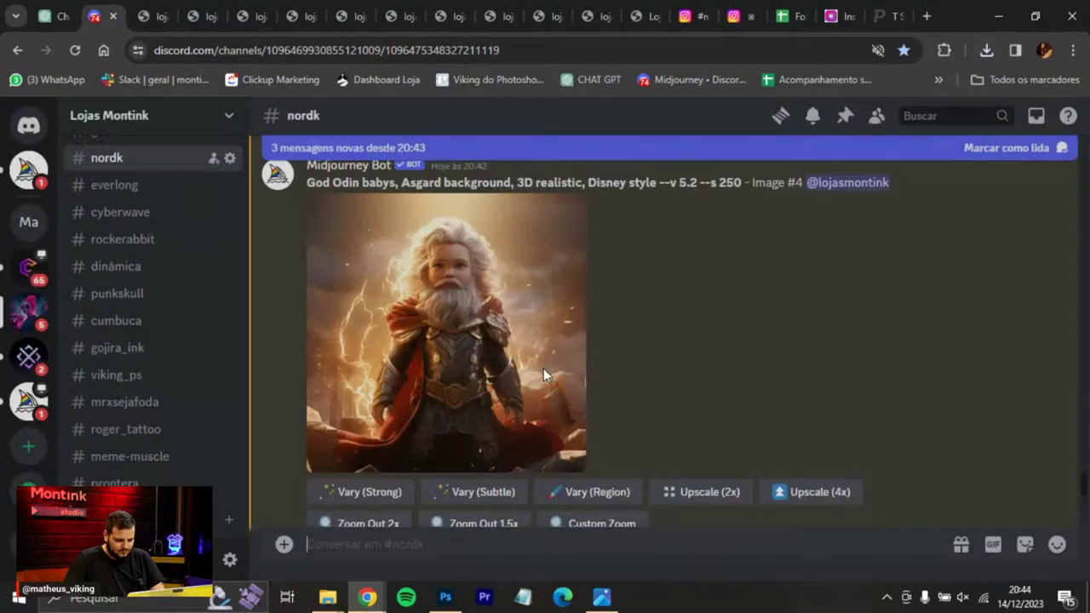
{"action": "scroll", "coordinate": [476, 382], "scroll_direction": "down", "scroll_amount": 5}
{"action": "scroll", "coordinate": [476, 382], "scroll_direction": "down", "scroll_amount": 10}
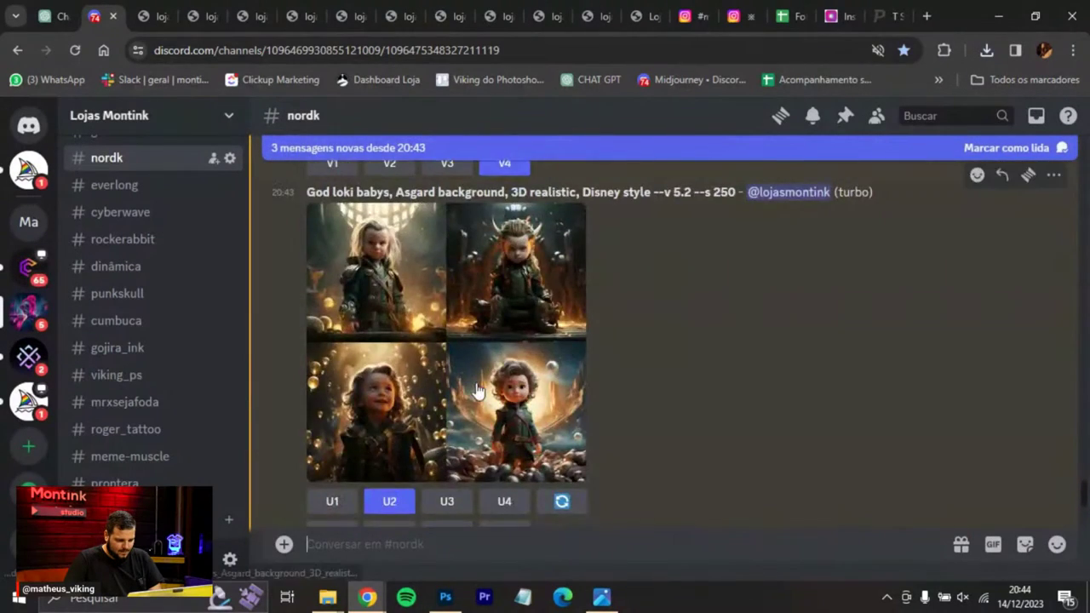
{"action": "left_click", "coordinate": [465, 259]}
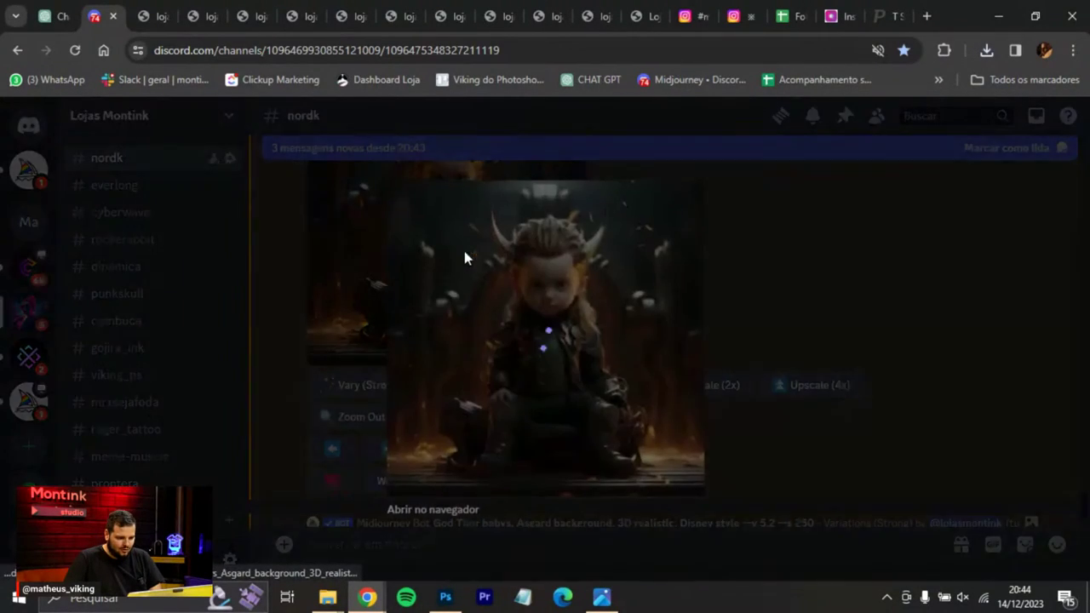
{"action": "left_click", "coordinate": [440, 510]}
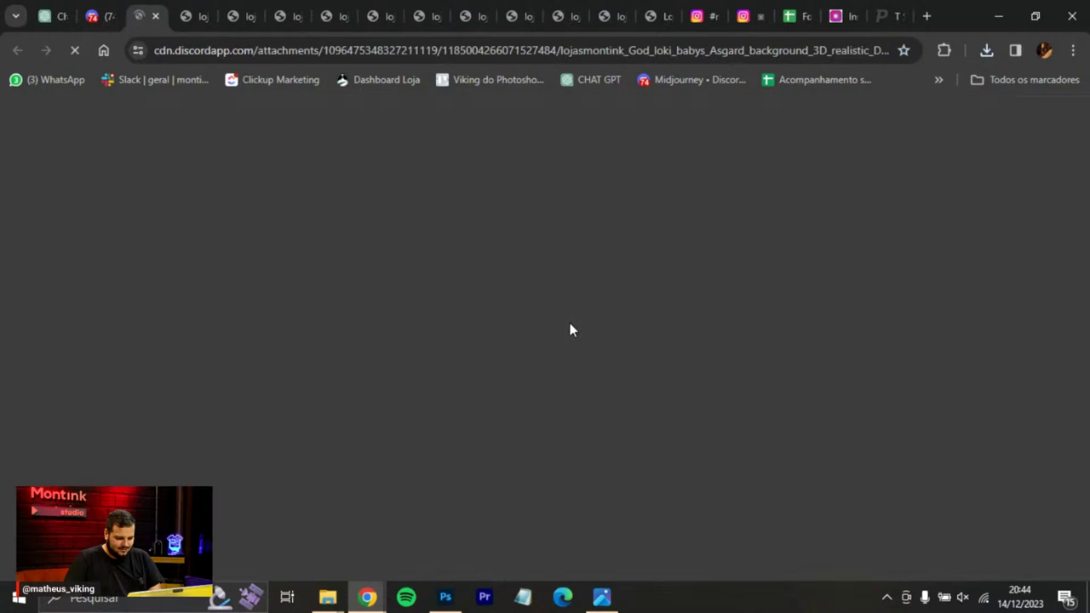
Save the full-size baby Loki image to the desktop (Área de Trabalho) folder.
{"action": "left_click", "coordinate": [550, 255]}
{"action": "right_click", "coordinate": [517, 251]}
{"action": "left_click", "coordinate": [556, 292]}
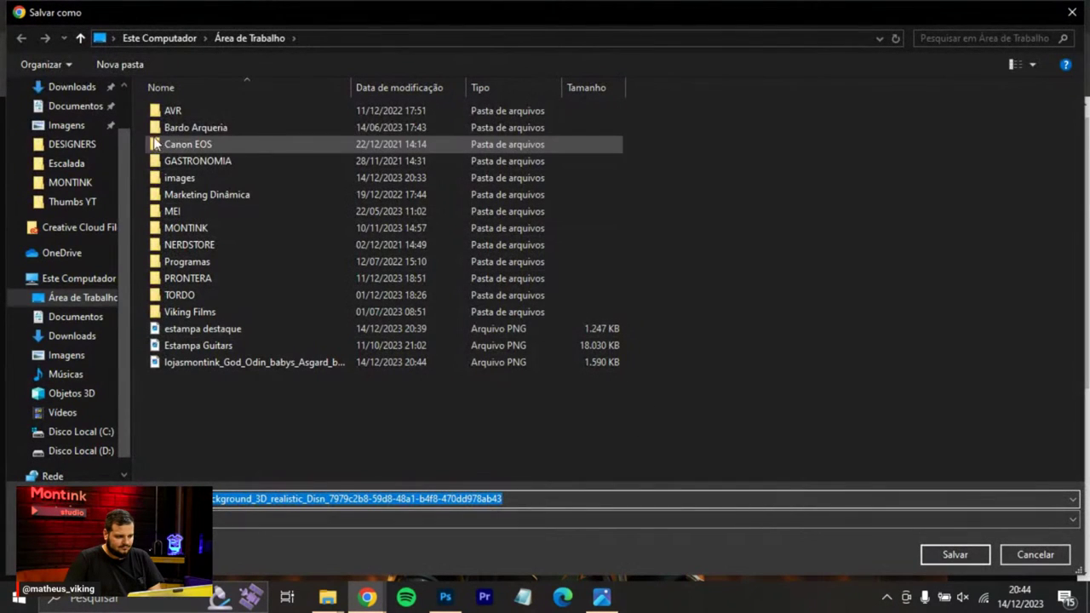
{"action": "scroll", "coordinate": [77, 107], "scroll_direction": "up", "scroll_amount": 2}
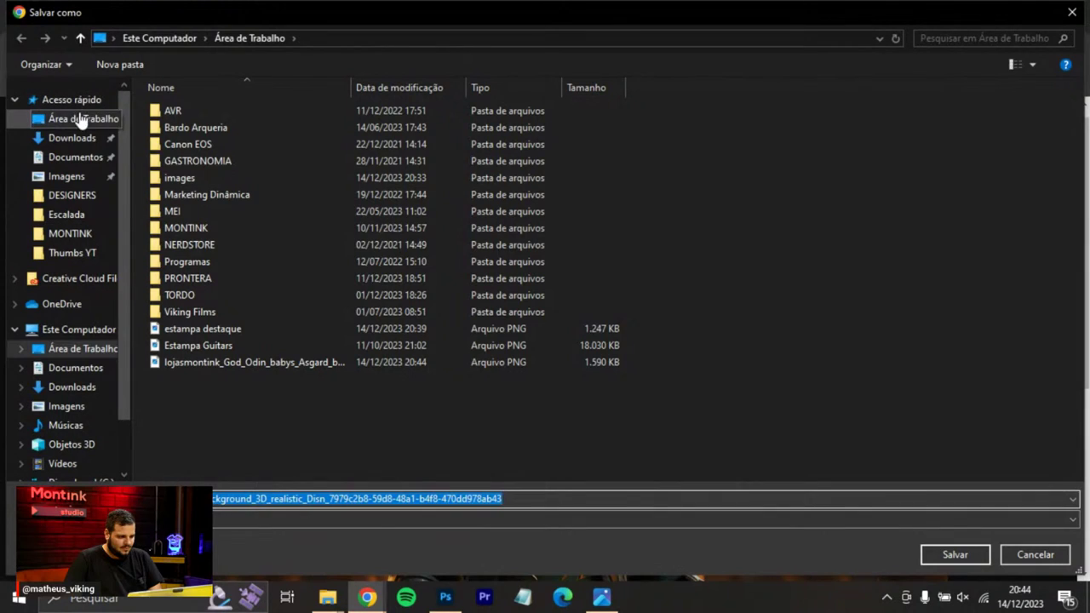
{"action": "left_click", "coordinate": [931, 498]}
{"action": "left_click", "coordinate": [954, 555]}
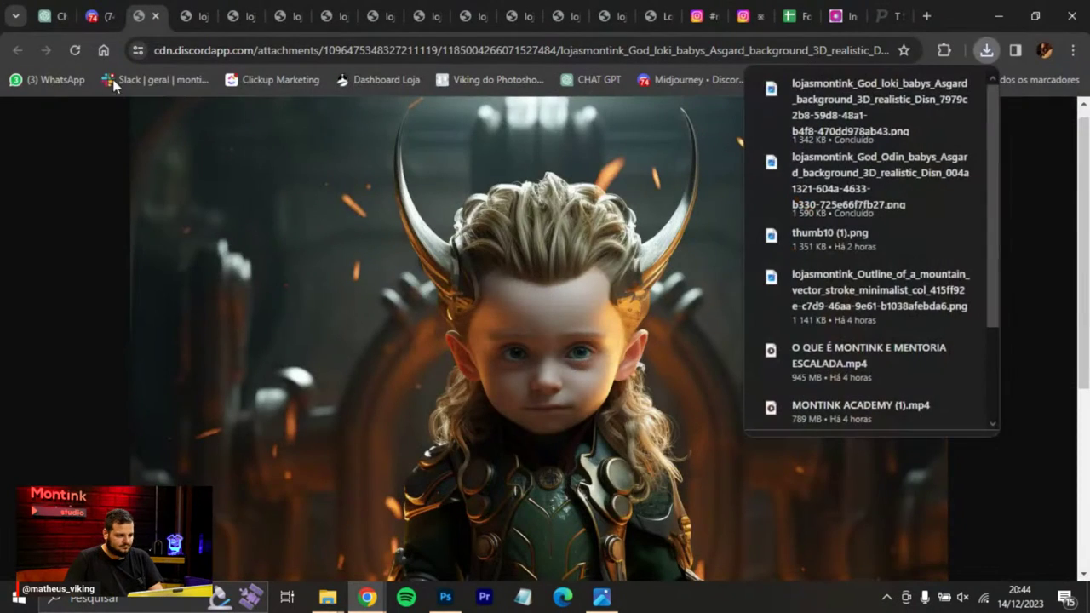
Return to the nordk channel, close the Loki preview and open the upscaled baby Thor image at full size in the browser.
{"action": "left_click", "coordinate": [98, 25]}
{"action": "key", "text": "Escape"}
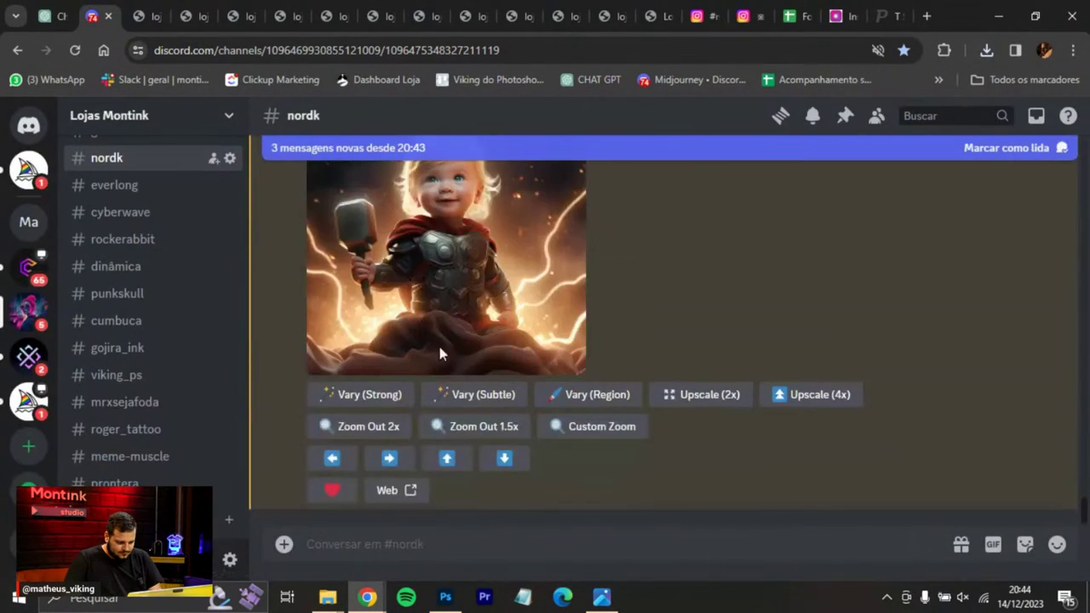
{"action": "left_click", "coordinate": [447, 283]}
{"action": "left_click", "coordinate": [419, 509]}
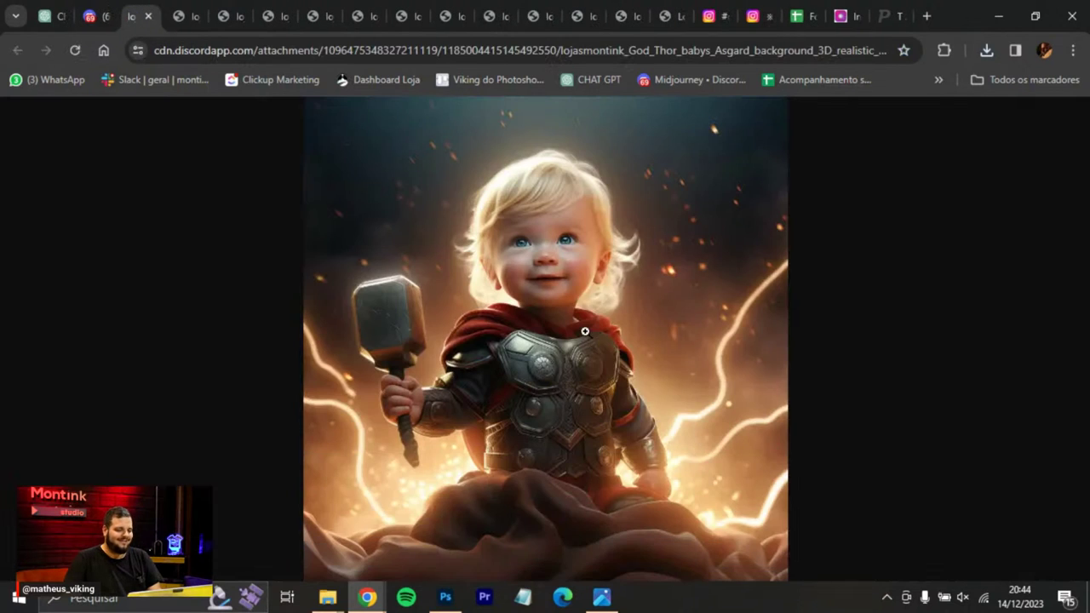
Save the full-size baby Thor image to the desktop (Área de Trabalho) folder.
{"action": "left_click", "coordinate": [547, 256]}
{"action": "right_click", "coordinate": [539, 247]}
{"action": "left_click", "coordinate": [579, 275]}
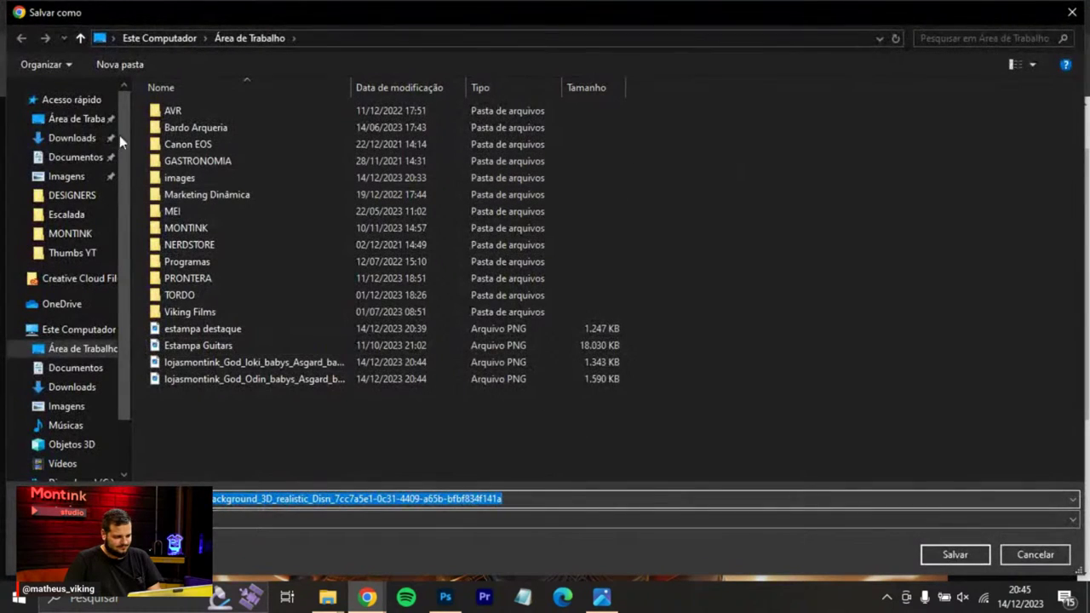
{"action": "left_click", "coordinate": [77, 118]}
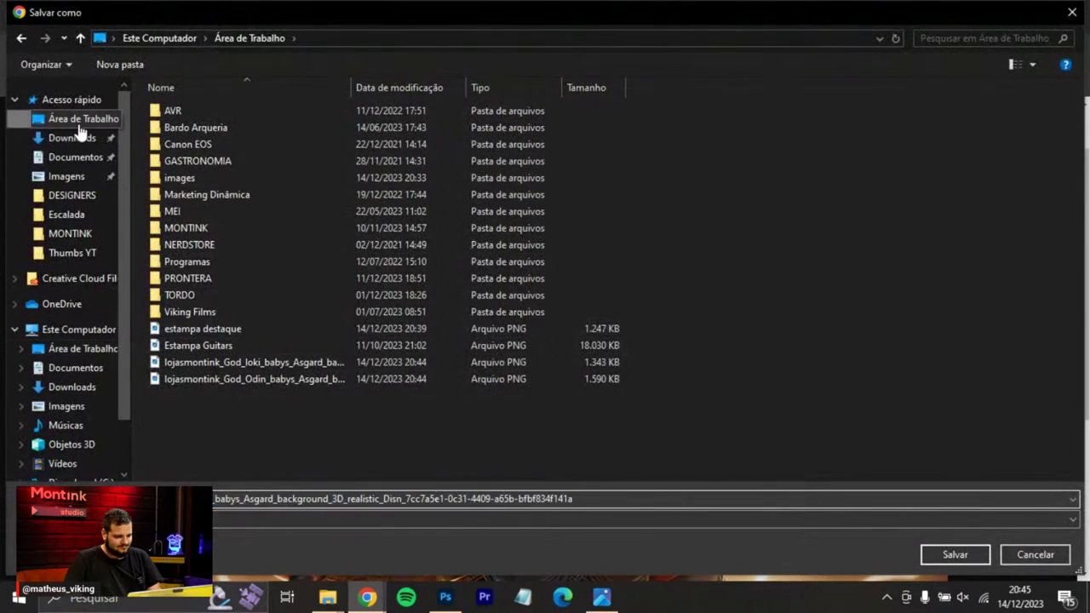
{"action": "left_click", "coordinate": [954, 555]}
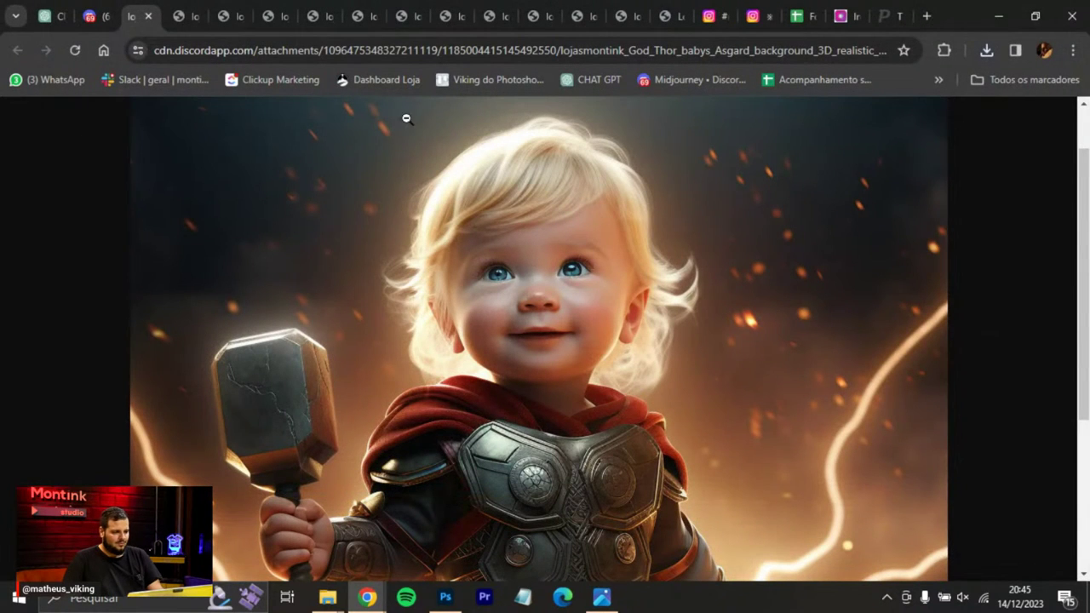
Mark the Meme - Tema row as OK in cell D5 of the content schedule spreadsheet.
{"action": "left_click", "coordinate": [806, 18]}
{"action": "double_click", "coordinate": [422, 284]}
{"action": "key", "text": "Return"}
{"action": "left_click", "coordinate": [423, 290]}
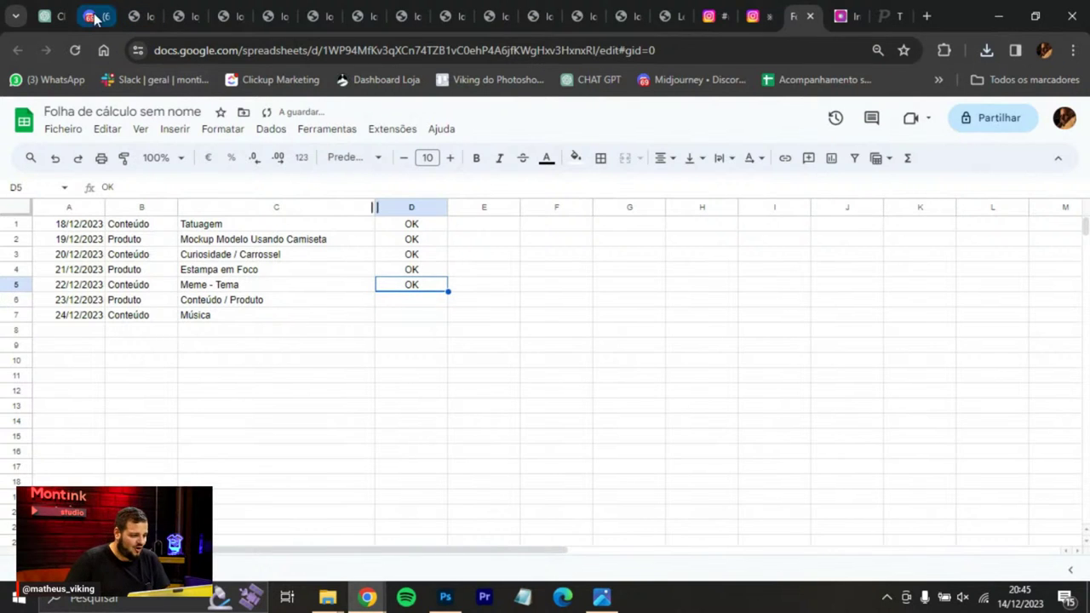
Open the saved baby Odin image from the desktop folder as a new document in Photoshop.
{"action": "left_click", "coordinate": [94, 16]}
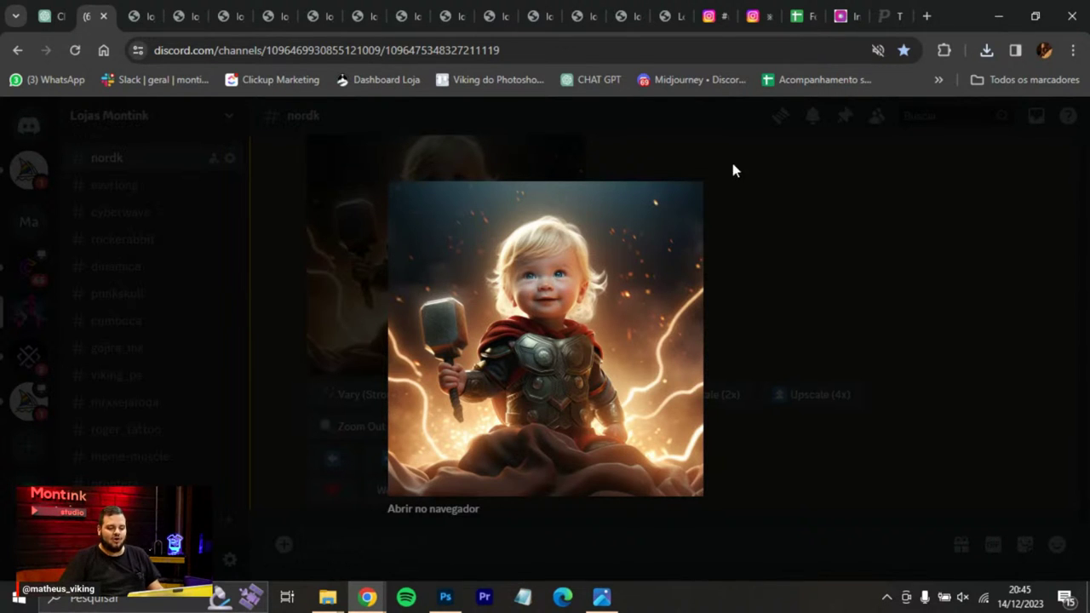
{"action": "key", "text": "alt+Tab"}
{"action": "key", "text": "alt+Tab"}
{"action": "key", "text": "alt+Tab"}
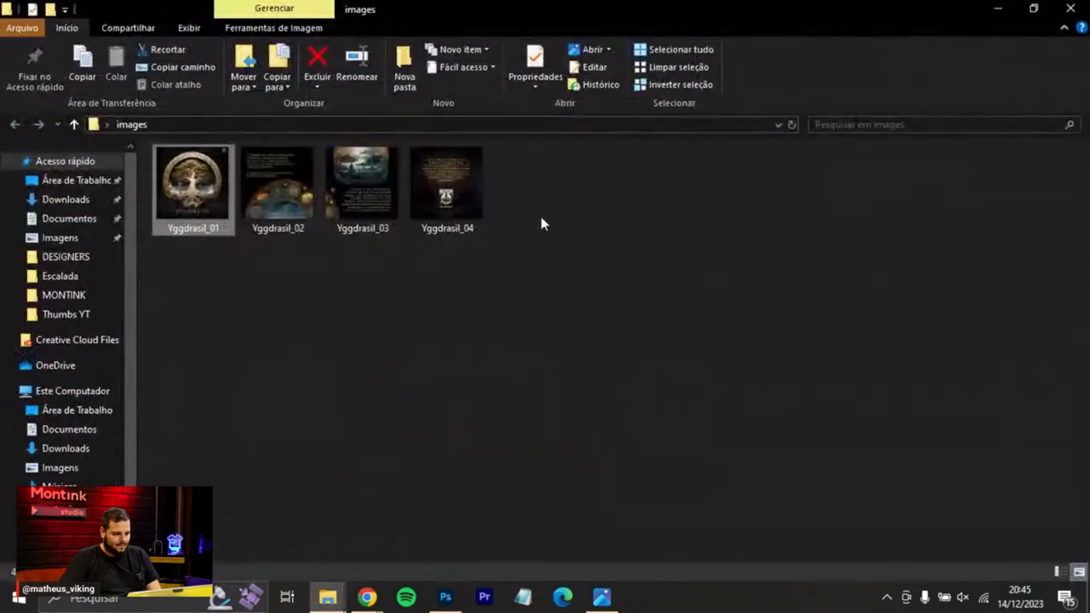
{"action": "left_click", "coordinate": [20, 183]}
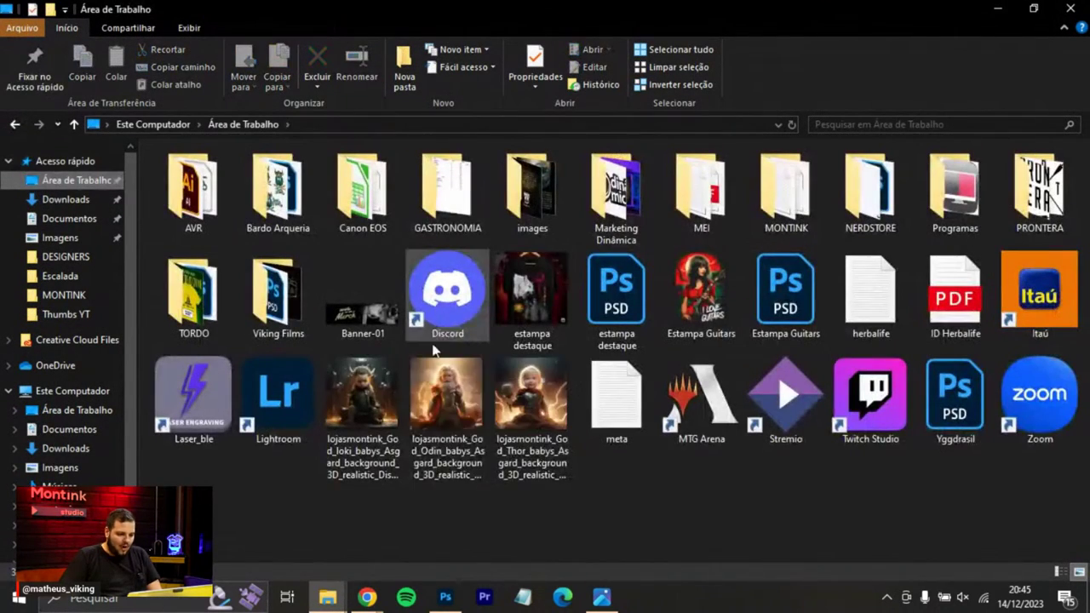
{"action": "left_click_drag", "start_coordinate": [458, 393], "coordinate": [576, 230]}
{"action": "key", "text": "alt+Tab"}
{"action": "key", "text": "alt+Tab"}
{"action": "left_click", "coordinate": [628, 204]}
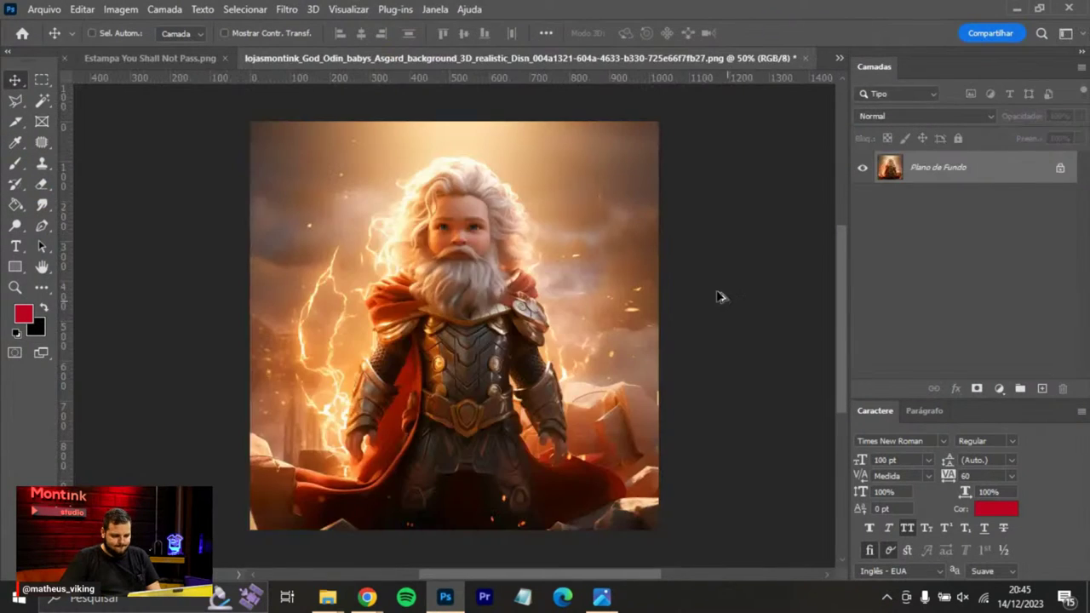
Place the Assinatura 4cm camiseta logo from the LOGO NOVA folder in the upper-right corner of the Odin image.
{"action": "key", "text": "alt+Tab"}
{"action": "key", "text": "Tab"}
{"action": "key", "text": "Tab"}
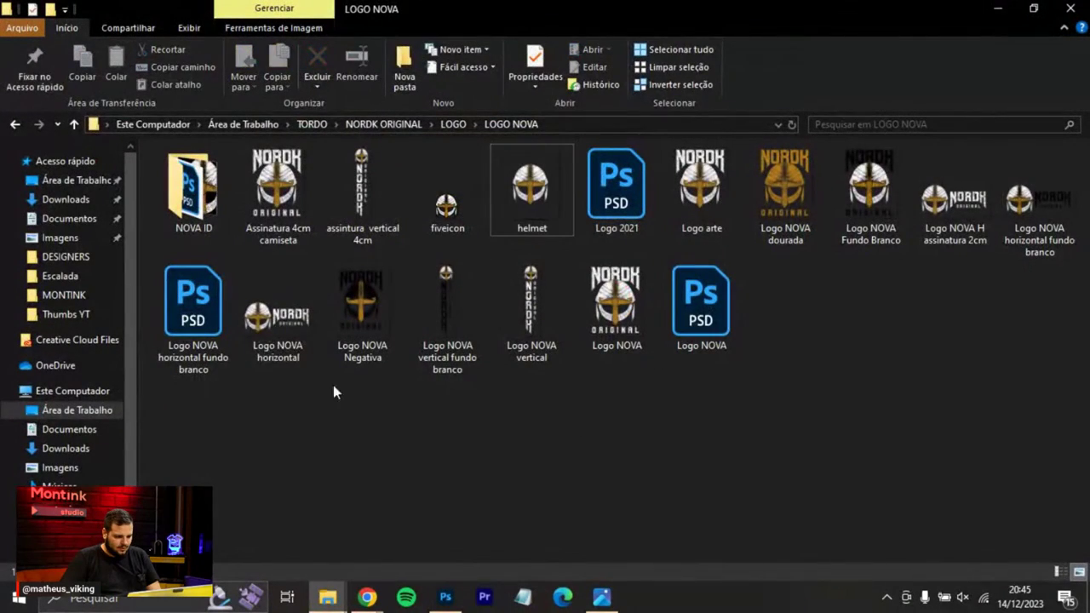
{"action": "left_click", "coordinate": [281, 316]}
{"action": "left_click", "coordinate": [283, 213]}
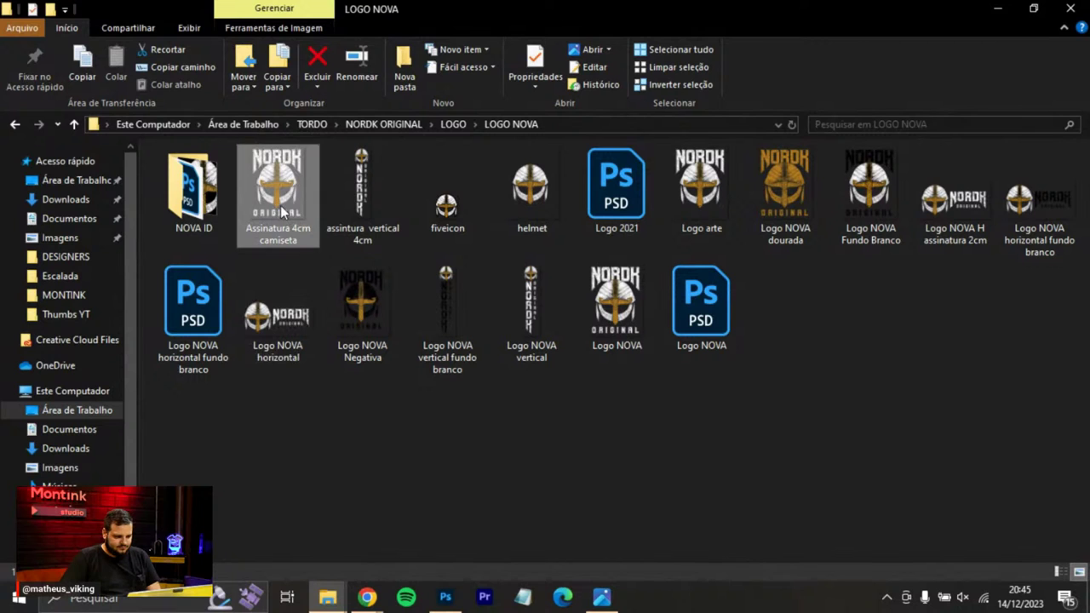
{"action": "key", "text": "alt+Tab"}
{"action": "left_click_drag", "start_coordinate": [290, 178], "coordinate": [452, 367]}
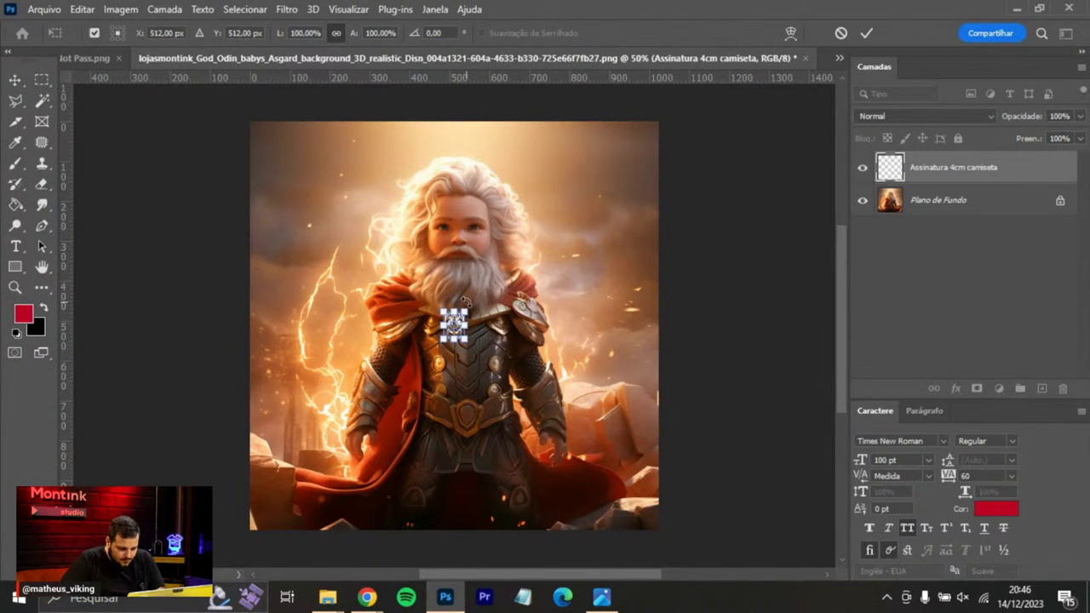
{"action": "left_click_drag", "start_coordinate": [474, 304], "coordinate": [672, 144]}
{"action": "key", "text": "Return"}
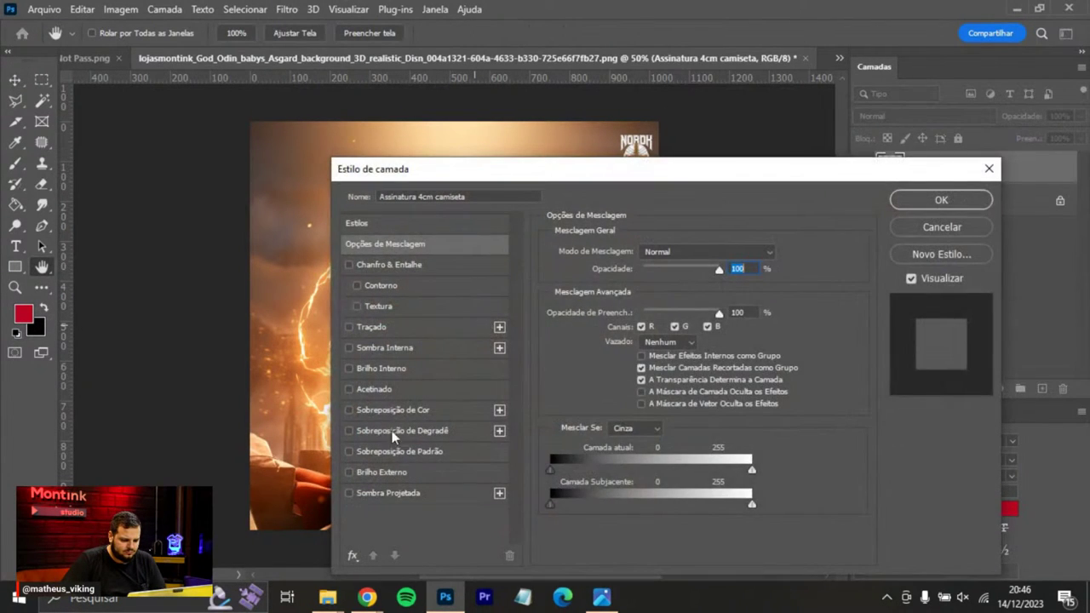
Apply a Color Overlay of #1b1a1a to the NORDK logo and shift it slightly inward from the image's right edge.
{"action": "left_click", "coordinate": [397, 409]}
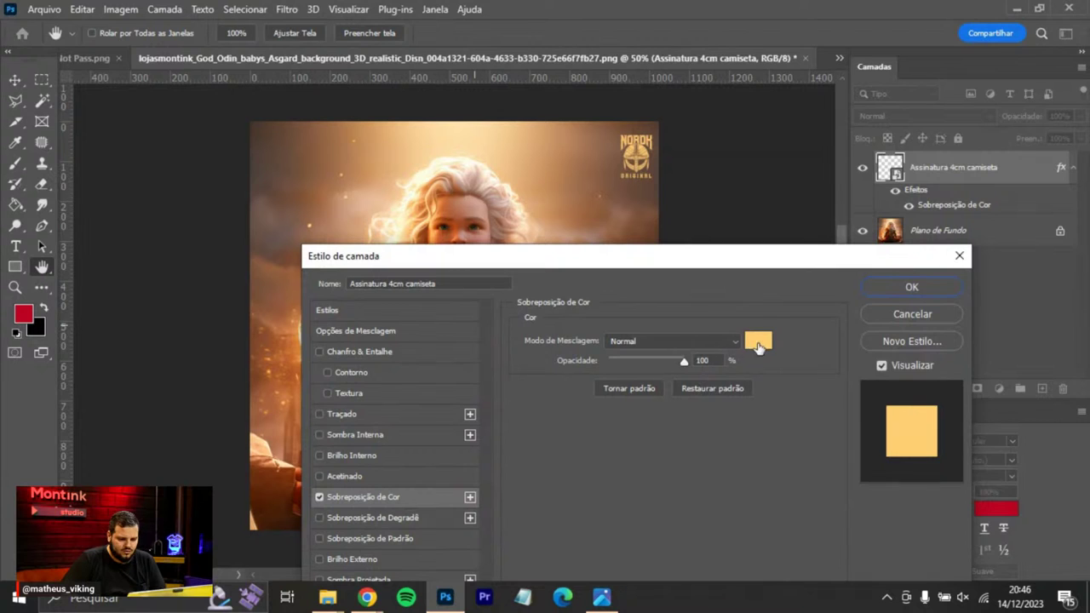
{"action": "left_click", "coordinate": [758, 343]}
{"action": "left_click_drag", "start_coordinate": [271, 472], "coordinate": [281, 515]}
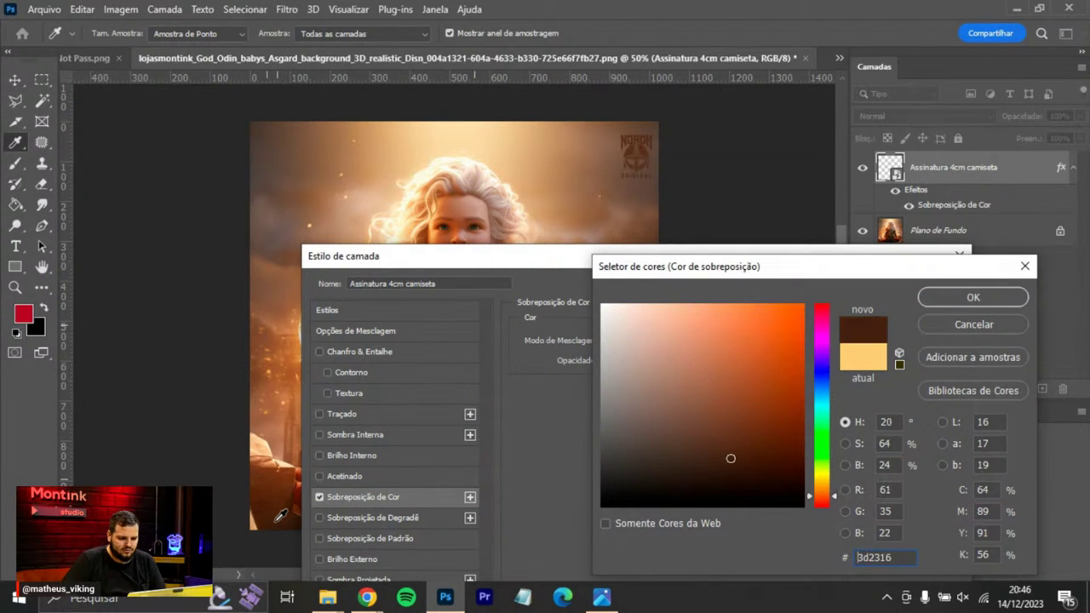
{"action": "left_click", "coordinate": [671, 496]}
{"action": "mouse_move", "coordinate": [635, 492]}
{"action": "left_mouse_down"}
{"action": "mouse_move", "coordinate": [607, 463]}
{"action": "mouse_move", "coordinate": [626, 467]}
{"action": "mouse_move", "coordinate": [611, 485]}
{"action": "left_mouse_up"}
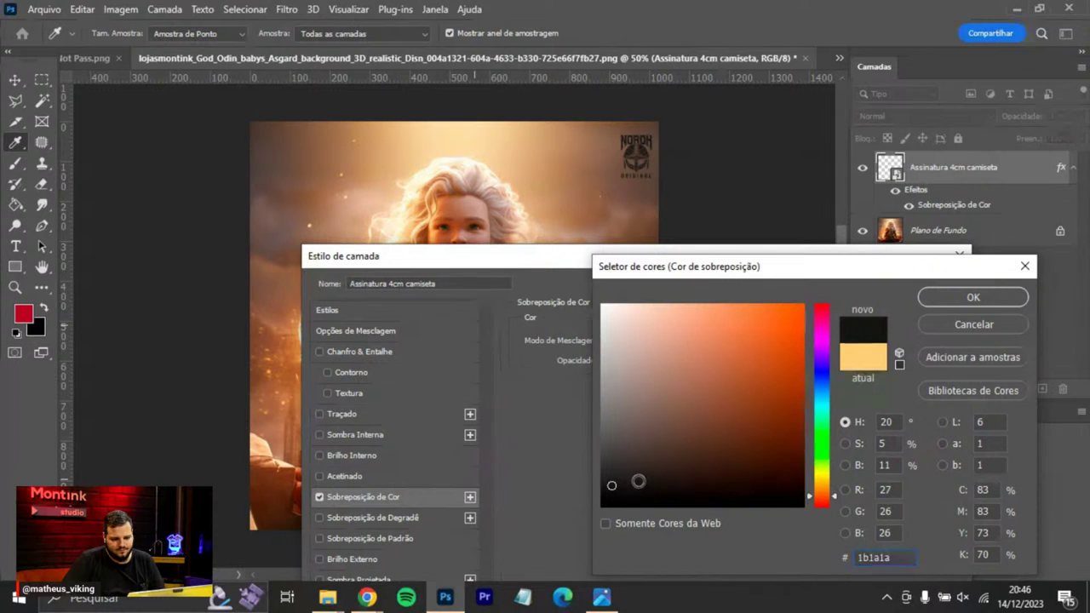
{"action": "left_click", "coordinate": [971, 297]}
{"action": "left_click", "coordinate": [910, 288]}
{"action": "left_click_drag", "start_coordinate": [654, 177], "coordinate": [648, 176]}
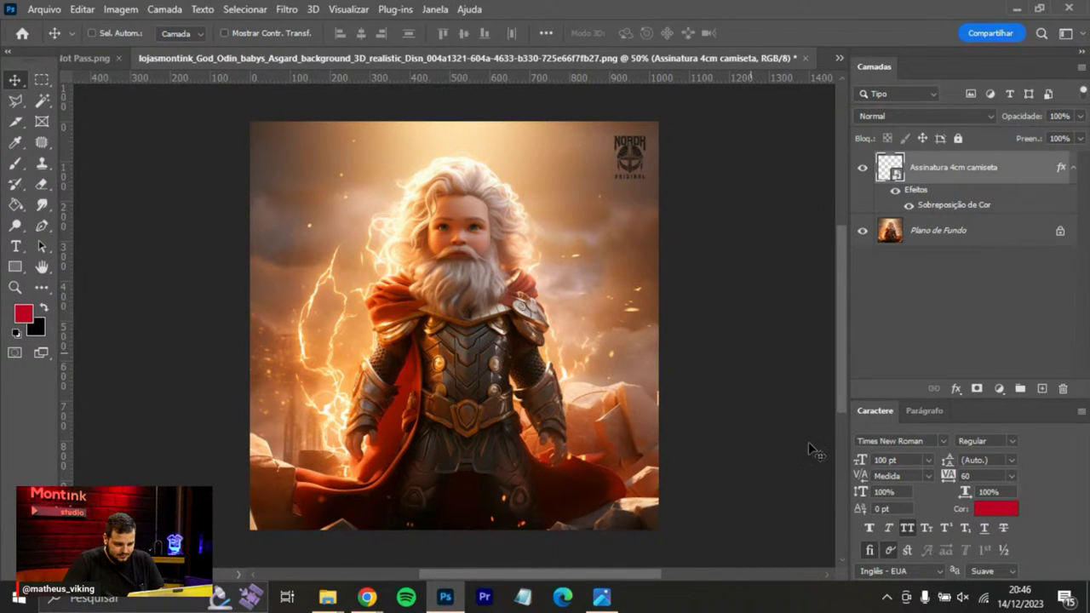
Open the saved baby Loki image from the desktop as a separate document in Photoshop.
{"action": "key", "text": "super+d"}
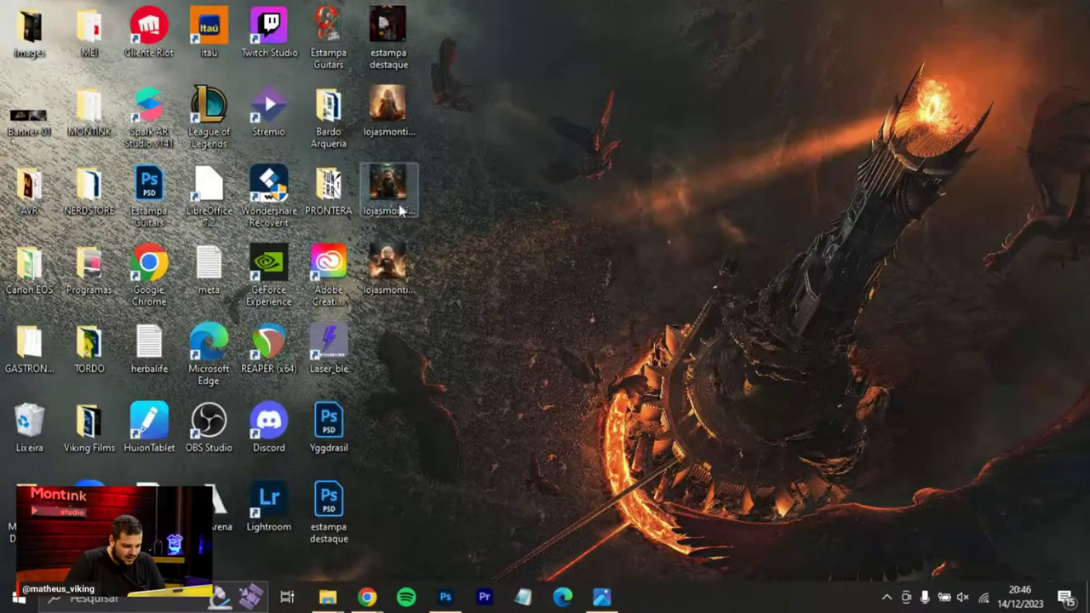
{"action": "left_click", "coordinate": [405, 214]}
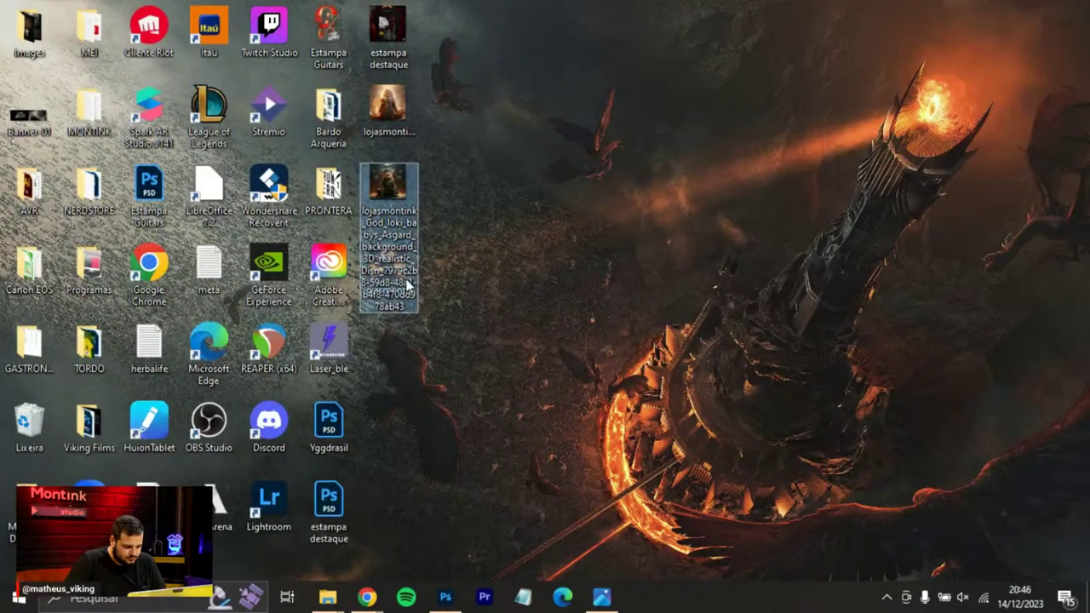
{"action": "key", "text": "ctrl+v"}
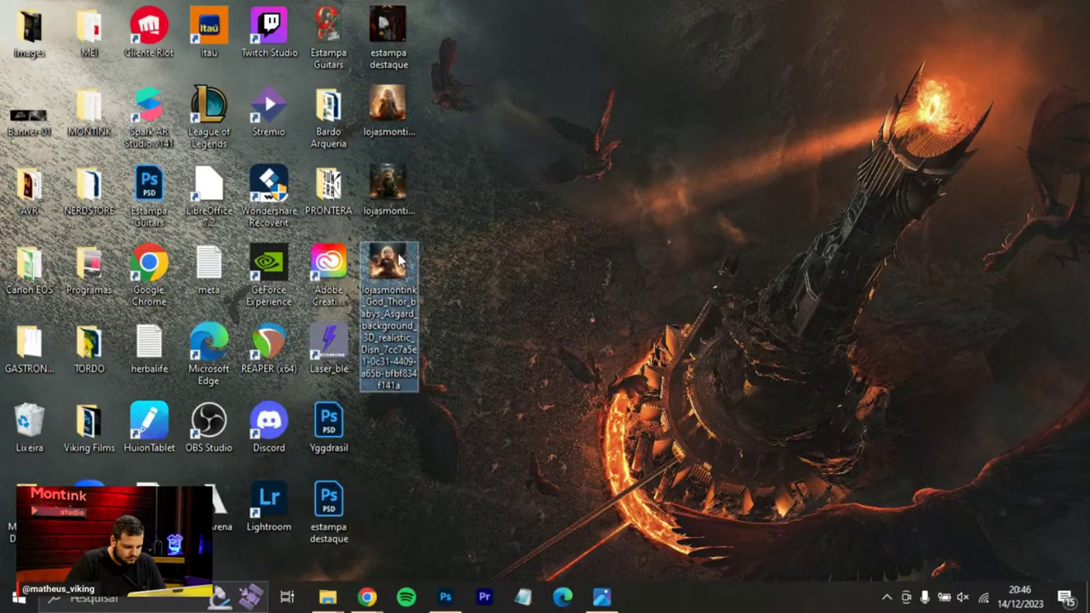
{"action": "key", "text": "Up"}
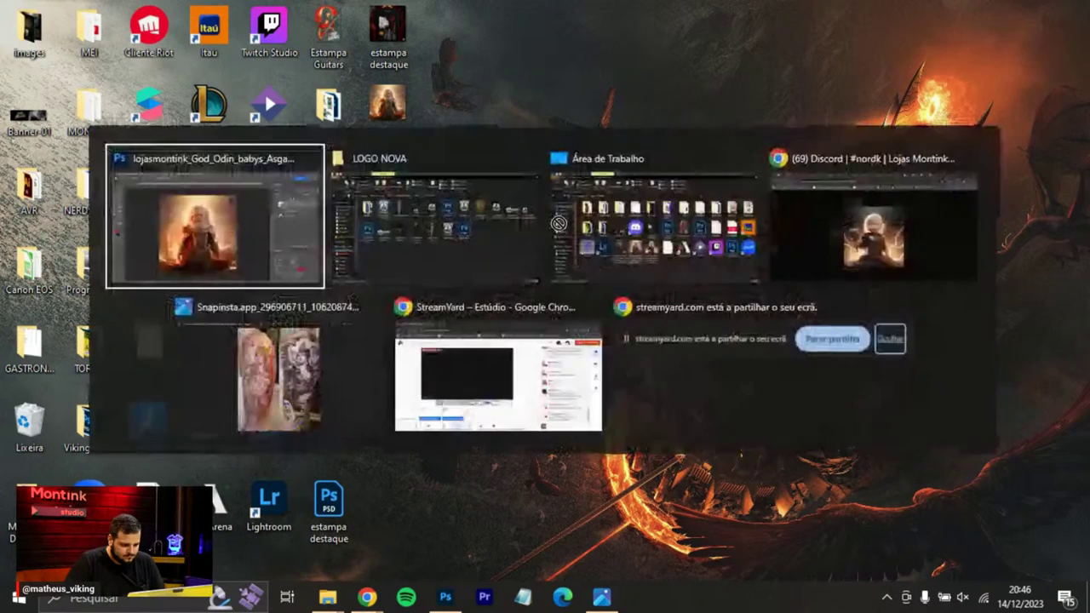
{"action": "key", "text": "alt+Tab"}
{"action": "left_click_drag", "start_coordinate": [558, 223], "coordinate": [819, 52]}
{"action": "left_click", "coordinate": [638, 204]}
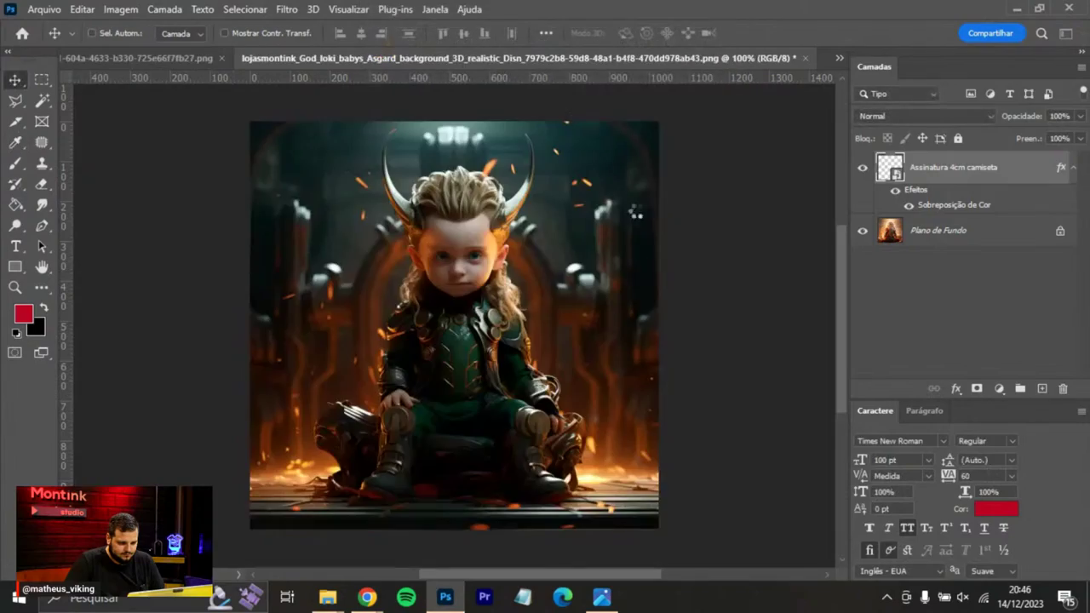
Place the baby Thor image from the desktop in the Odin document, order it below the logo layer and hide it.
{"action": "key", "text": "alt+Tab"}
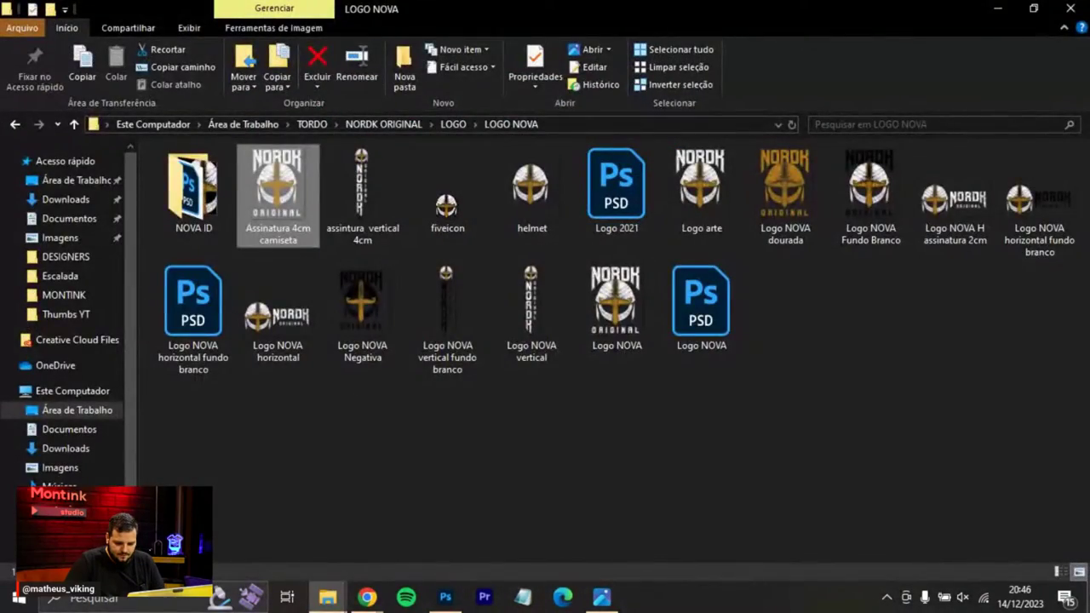
{"action": "key", "text": "super+d"}
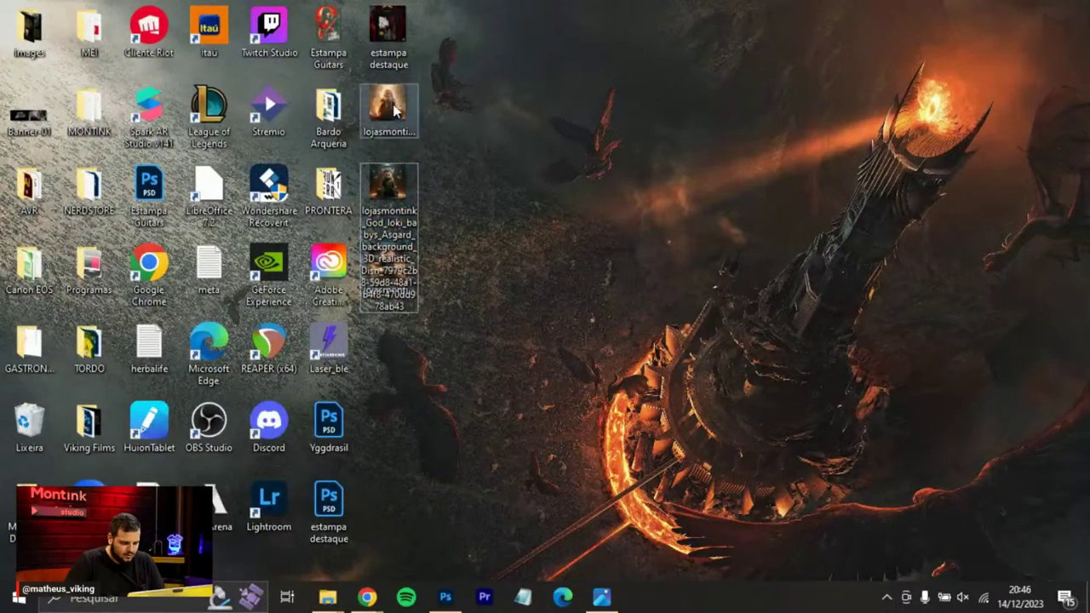
{"action": "left_click", "coordinate": [403, 264]}
{"action": "key", "text": "alt+Tab"}
{"action": "key", "text": "Tab"}
{"action": "left_click_drag", "start_coordinate": [404, 264], "coordinate": [413, 205]}
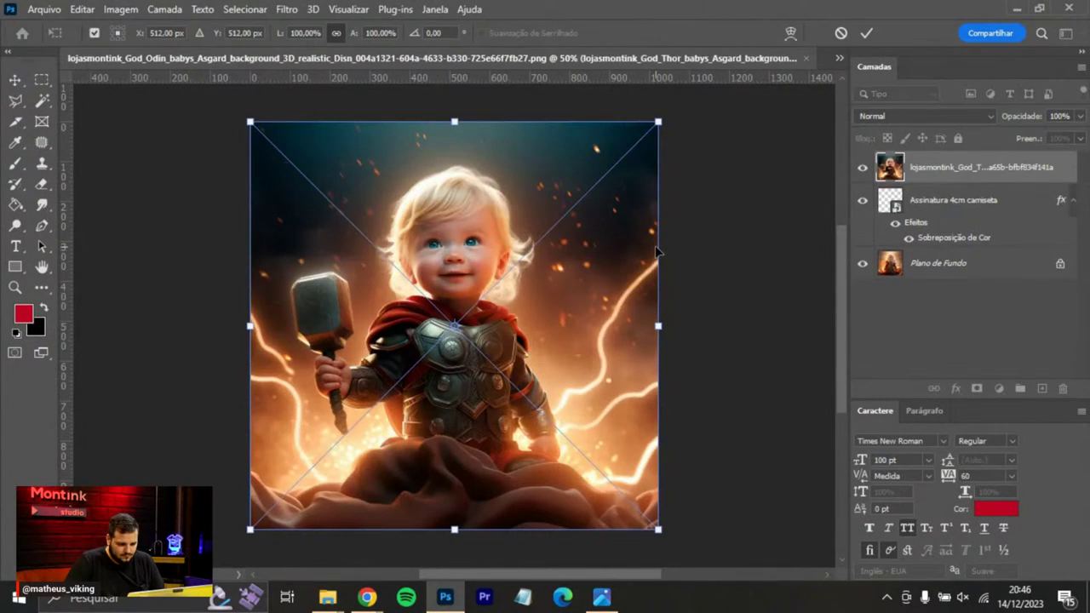
{"action": "key", "text": "Return"}
{"action": "left_click_drag", "start_coordinate": [981, 167], "coordinate": [979, 234]}
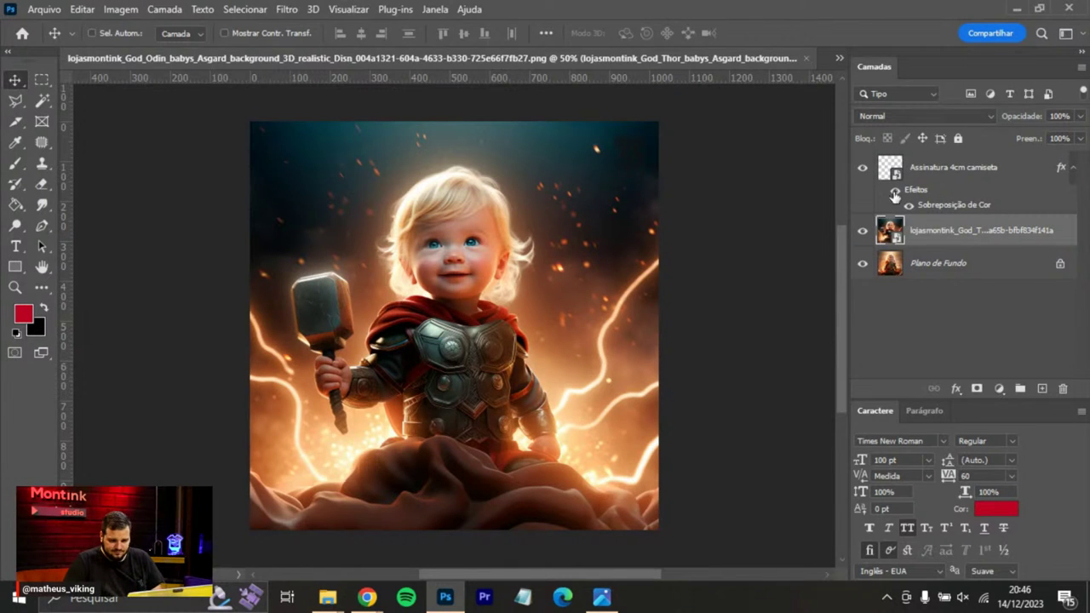
{"action": "left_click", "coordinate": [864, 231]}
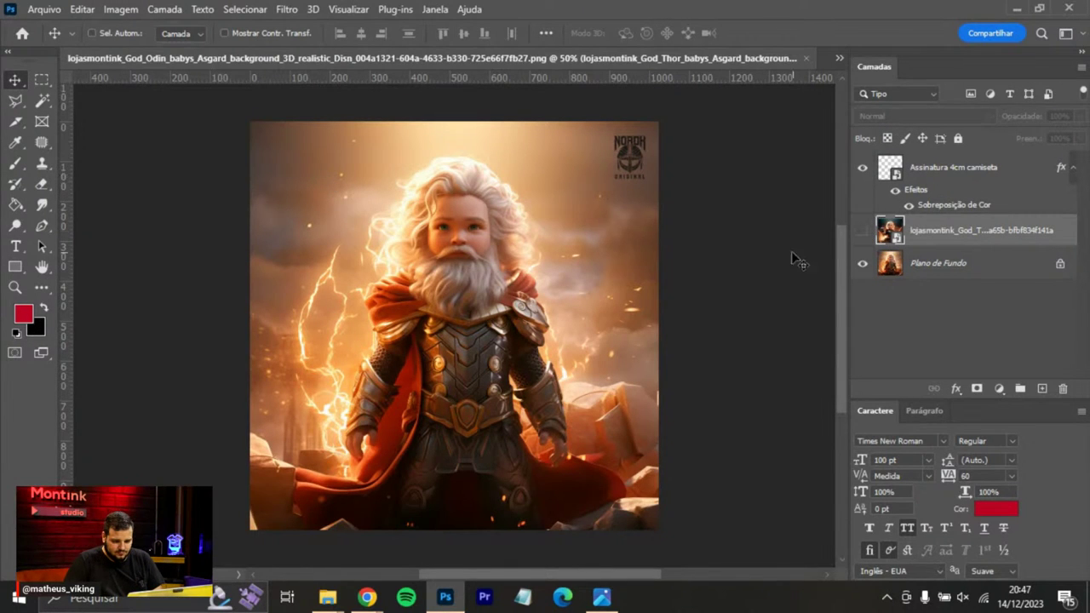
Quick-export the branded baby Odin image to the desktop as a PNG named odin.
{"action": "left_click", "coordinate": [42, 9]}
{"action": "mouse_move", "coordinate": [116, 288]}
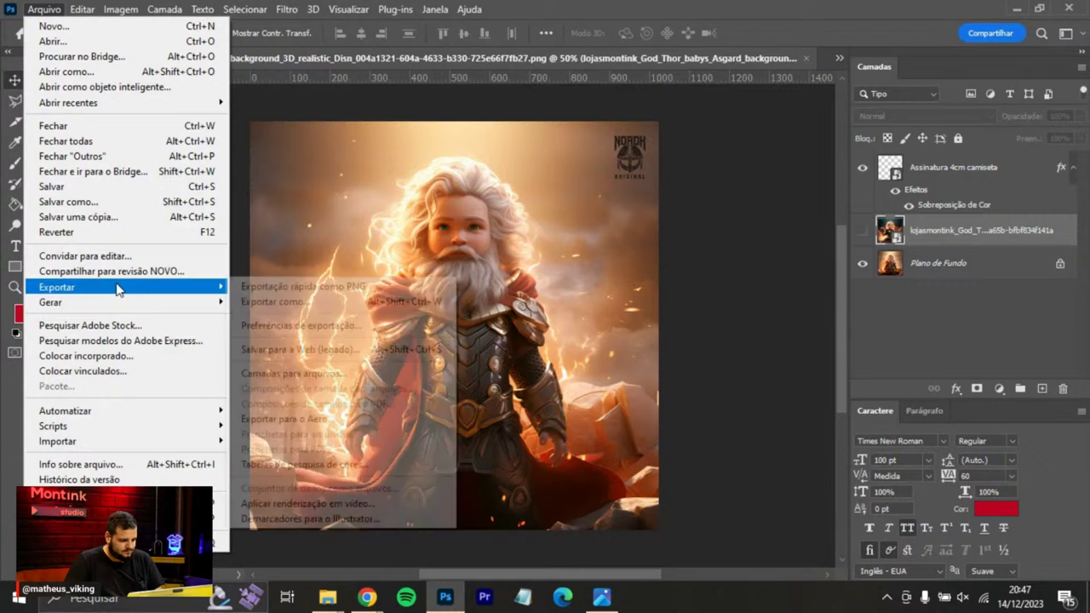
{"action": "left_click", "coordinate": [270, 286]}
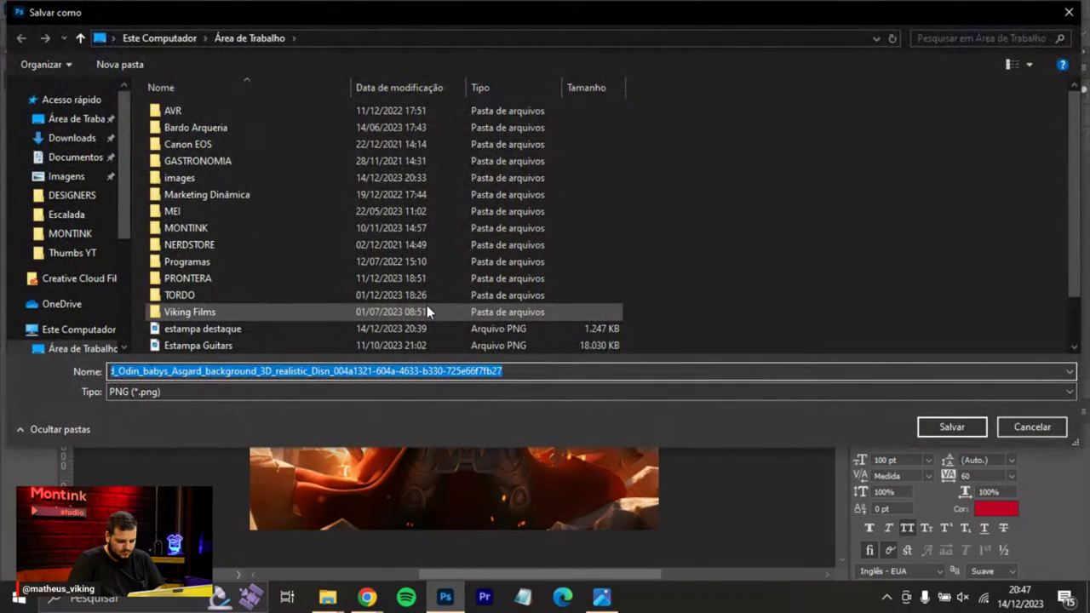
{"action": "type", "text": "odin"}
{"action": "key", "text": "Return"}
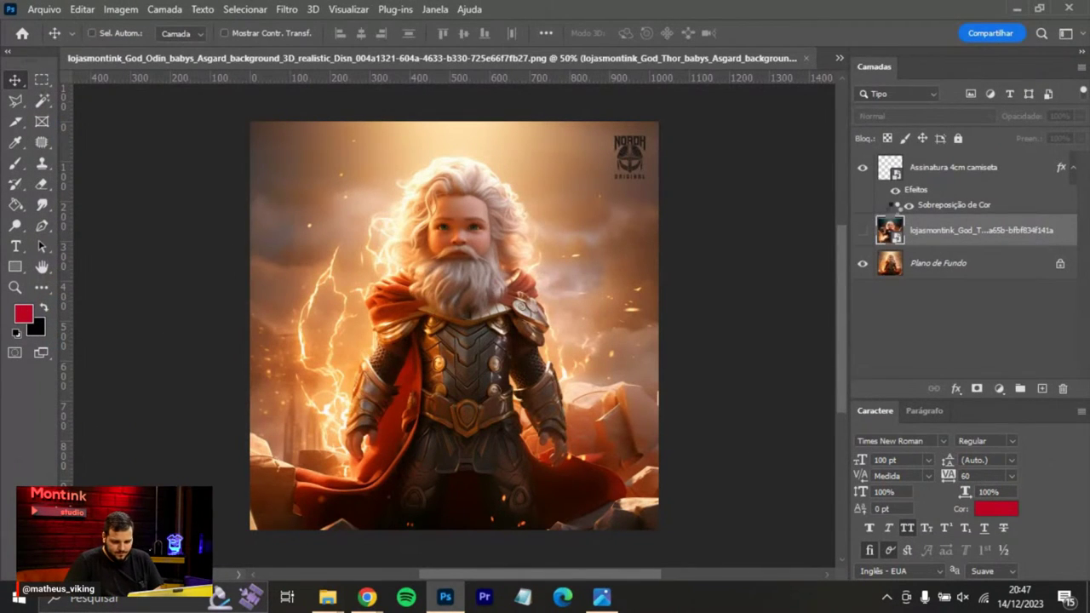
Show the baby Thor layer and change the NORDK logo's Color Overlay to light orange #ffc384.
{"action": "left_click", "coordinate": [861, 231]}
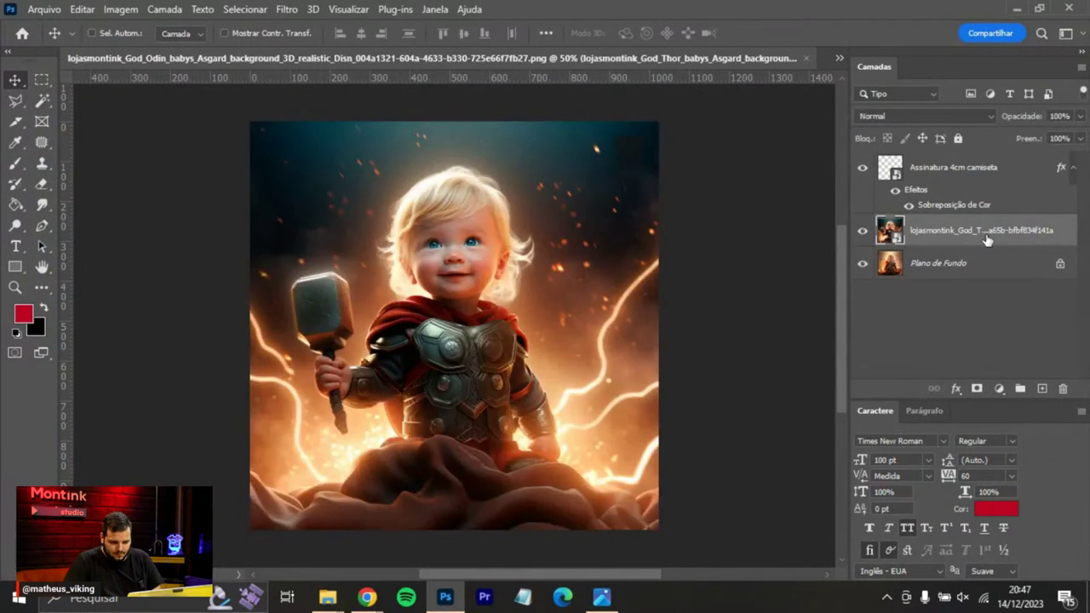
{"action": "left_click", "coordinate": [1004, 174]}
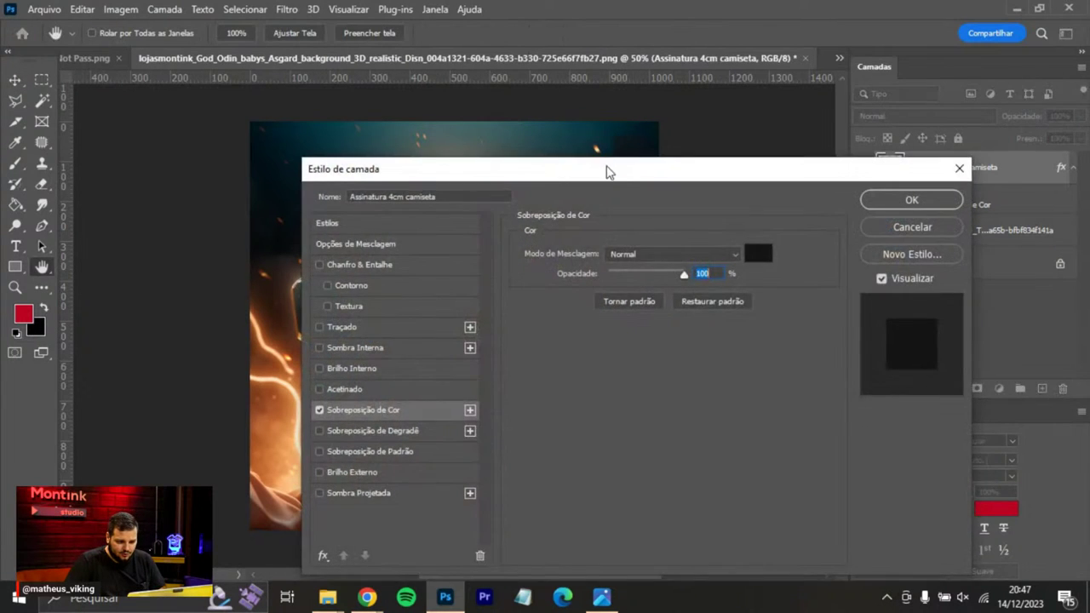
{"action": "left_click_drag", "start_coordinate": [605, 170], "coordinate": [863, 290]}
{"action": "left_click", "coordinate": [1017, 369]}
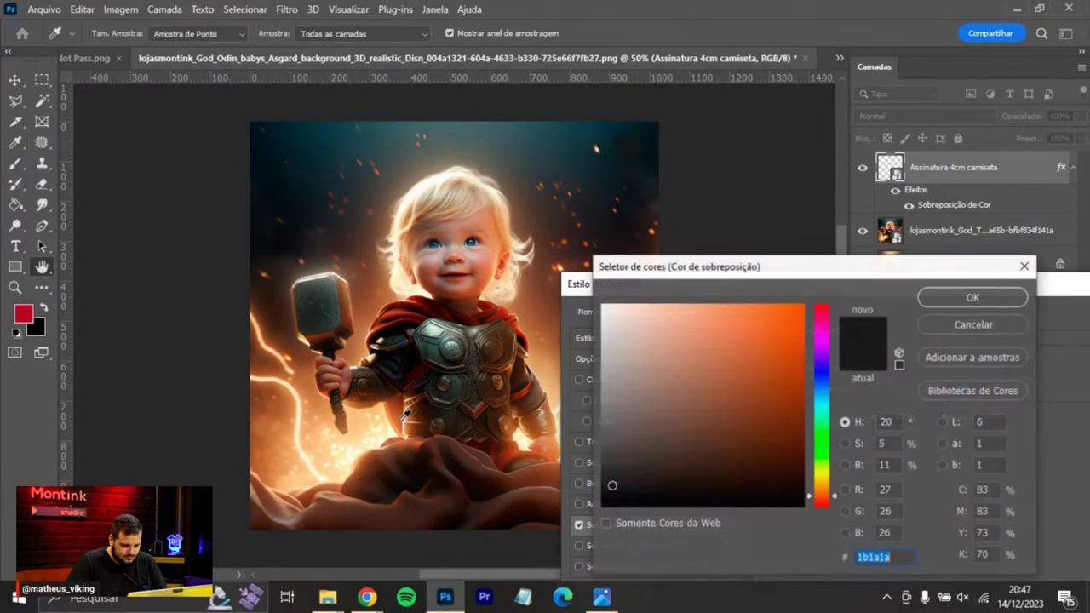
{"action": "left_click", "coordinate": [292, 382]}
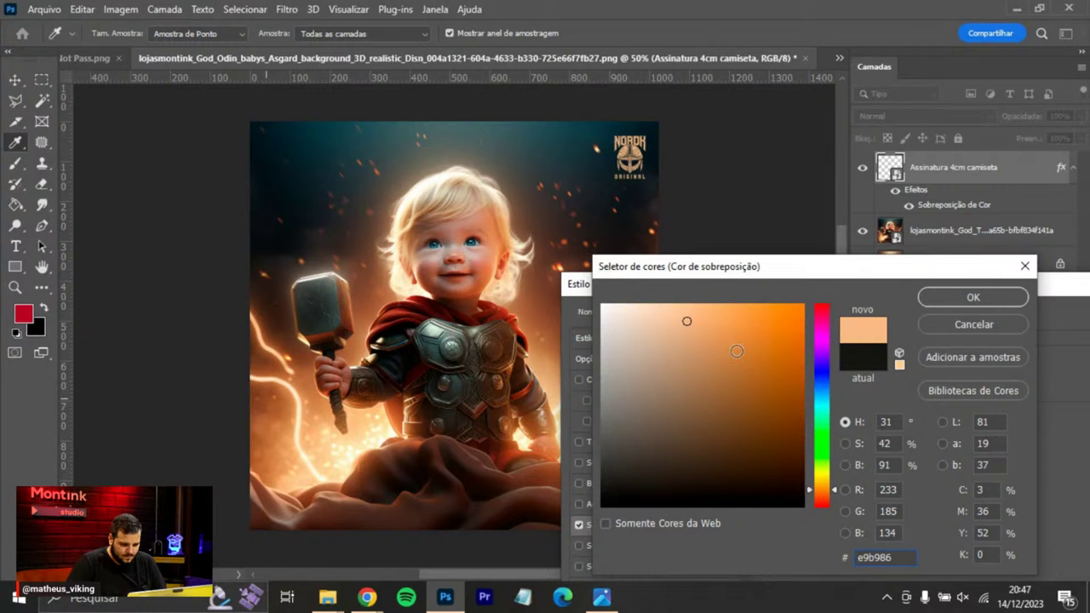
{"action": "left_click", "coordinate": [698, 305]}
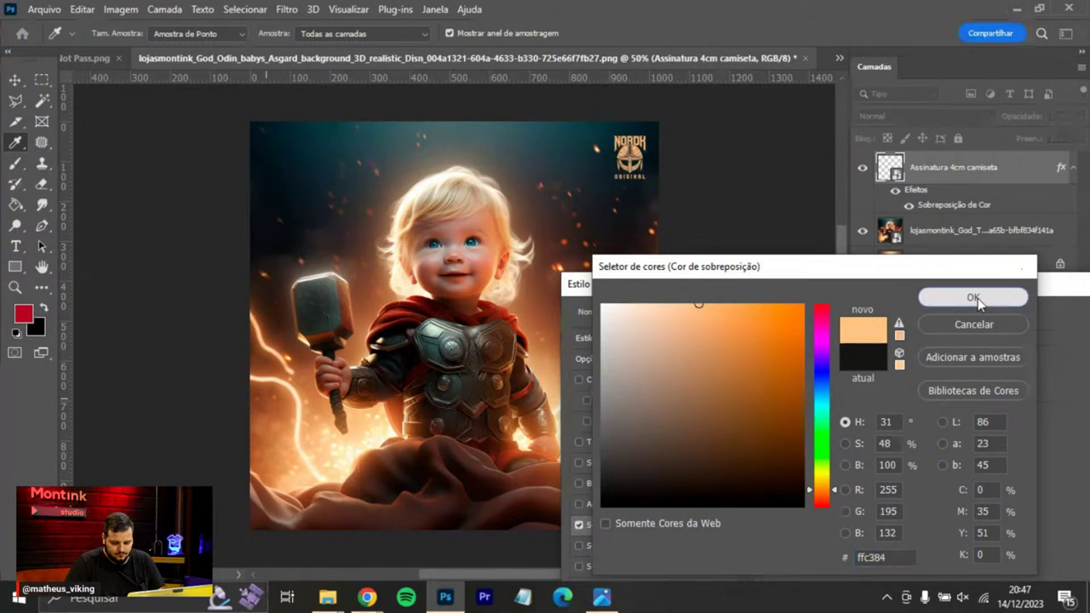
{"action": "left_click", "coordinate": [975, 298]}
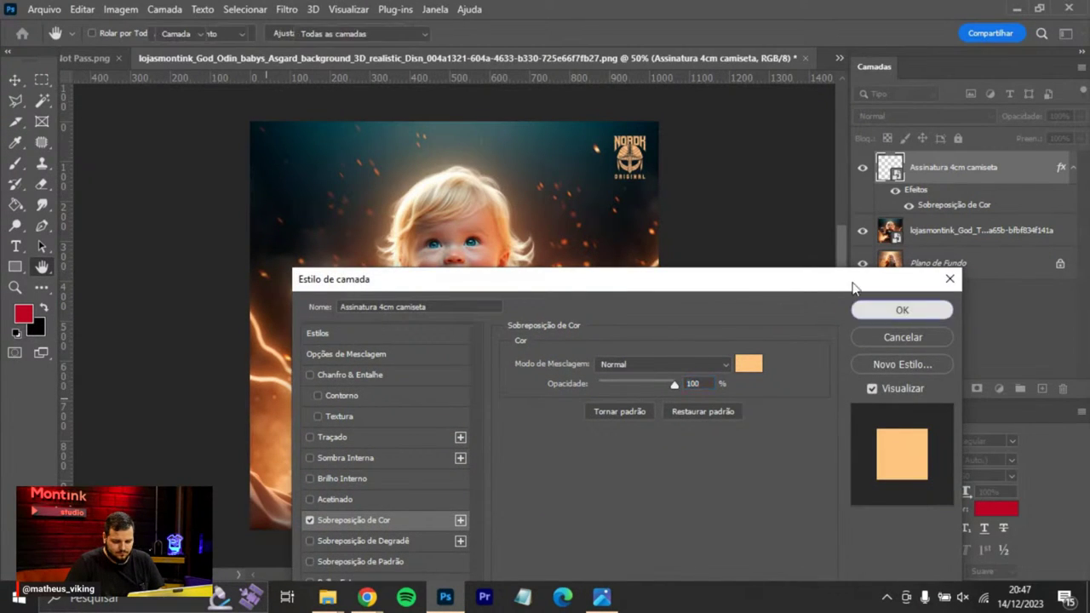
{"action": "left_click", "coordinate": [913, 311]}
Quick-export the branded baby Thor image to the desktop as a PNG named thor.
{"action": "left_click", "coordinate": [37, 10]}
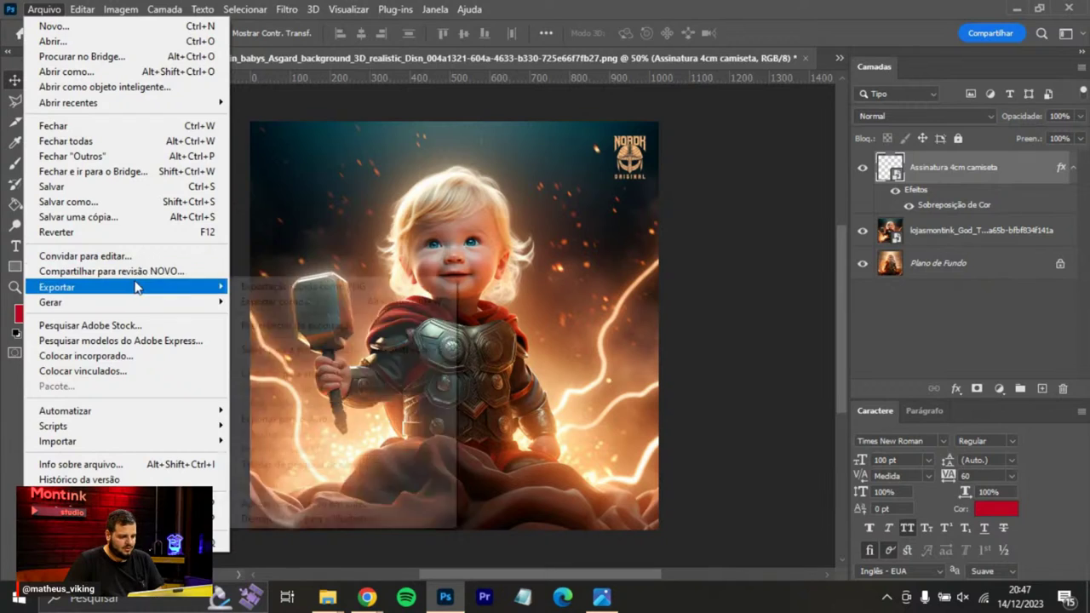
{"action": "mouse_move", "coordinate": [136, 286]}
{"action": "left_click", "coordinate": [255, 285]}
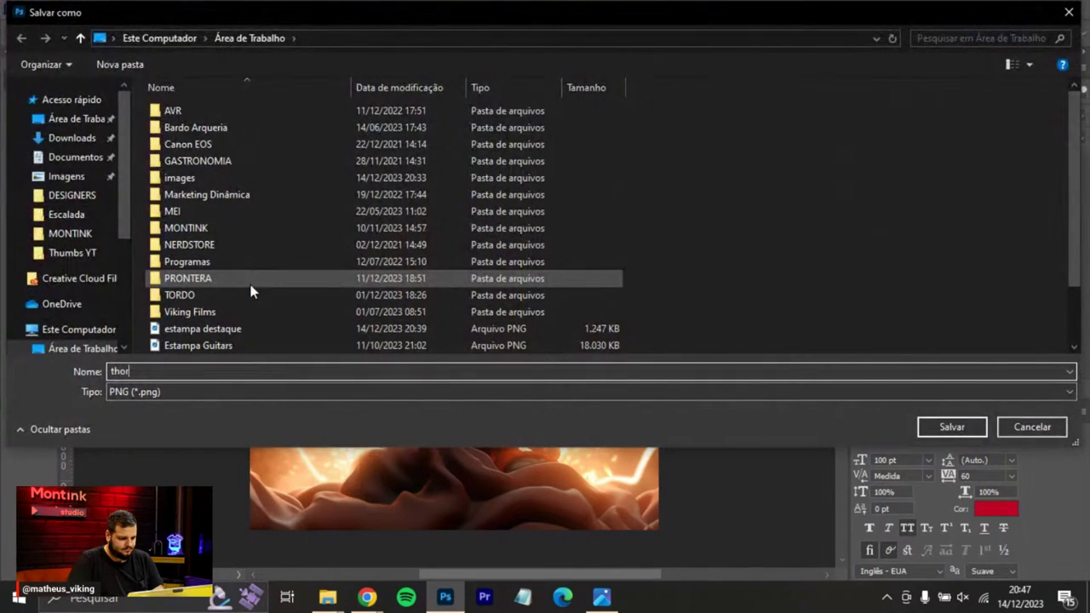
{"action": "key", "text": "Return"}
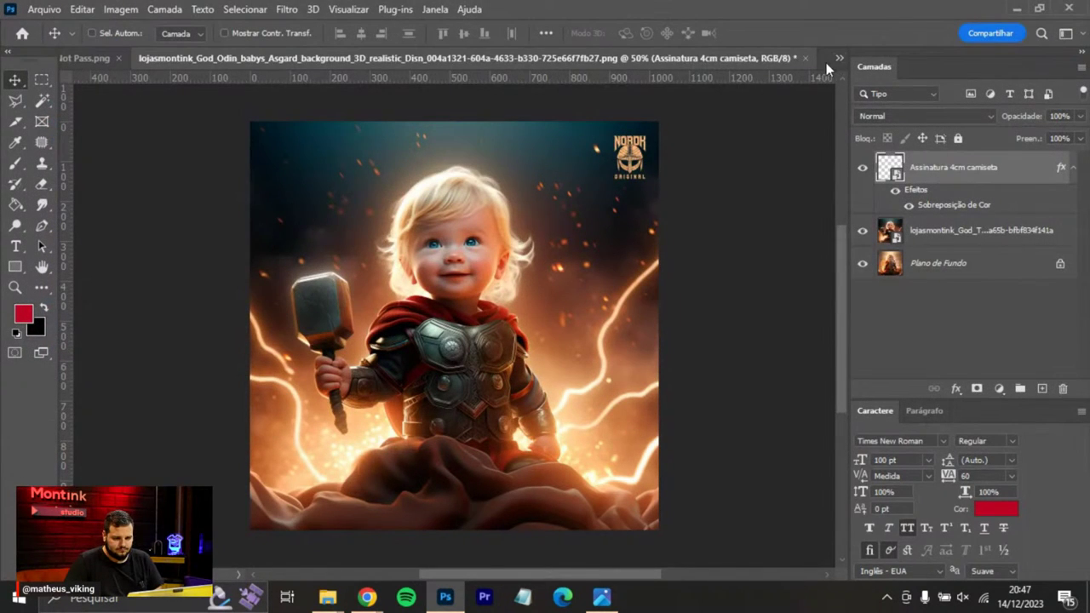
Bring the baby Loki image from its own document into the Odin document, covering the canvas, and order it below the logo layer.
{"action": "left_click", "coordinate": [838, 59]}
{"action": "left_click", "coordinate": [705, 175]}
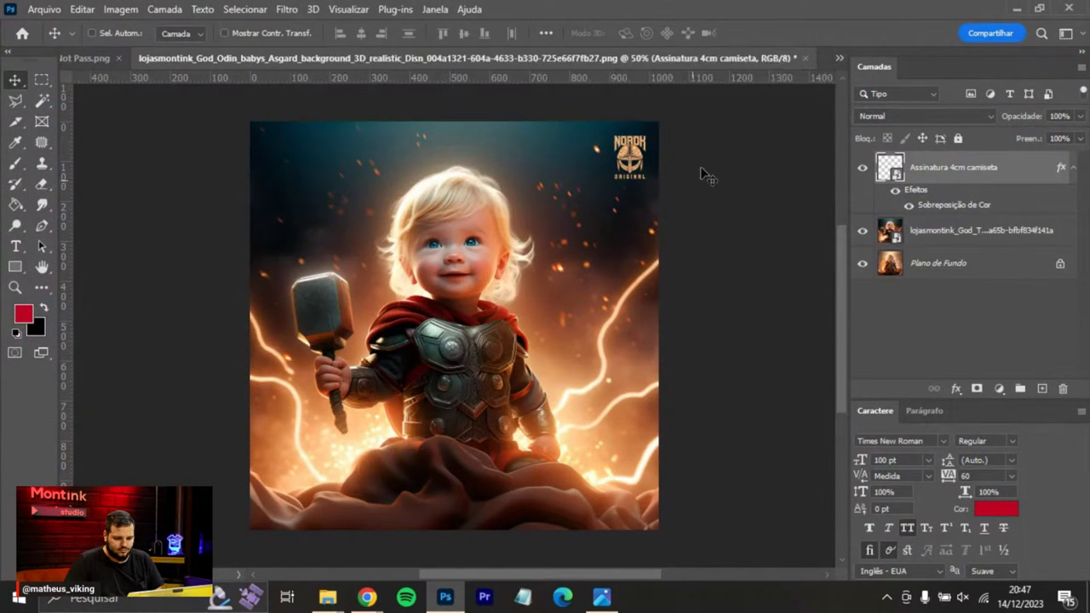
{"action": "left_click", "coordinate": [837, 61]}
{"action": "left_click", "coordinate": [519, 114]}
{"action": "left_click_drag", "start_coordinate": [591, 207], "coordinate": [502, 330]}
{"action": "left_click_drag", "start_coordinate": [524, 251], "coordinate": [522, 255]}
{"action": "left_click_drag", "start_coordinate": [967, 171], "coordinate": [968, 231]}
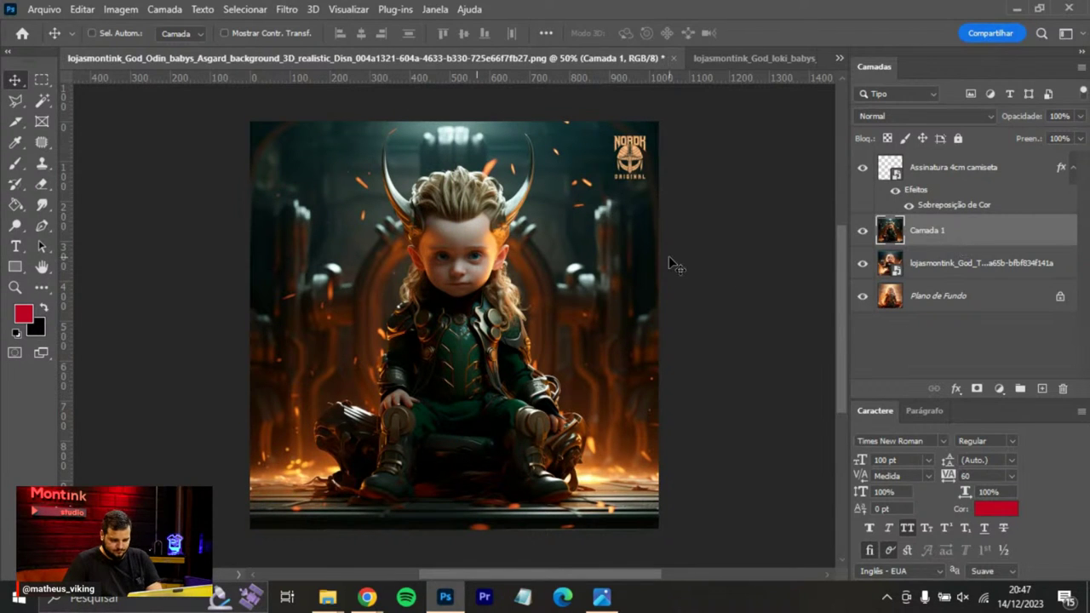
Change the NORDK logo's Color Overlay to a light green, #9dd6b2, based on Loki's outfit.
{"action": "left_click", "coordinate": [982, 212]}
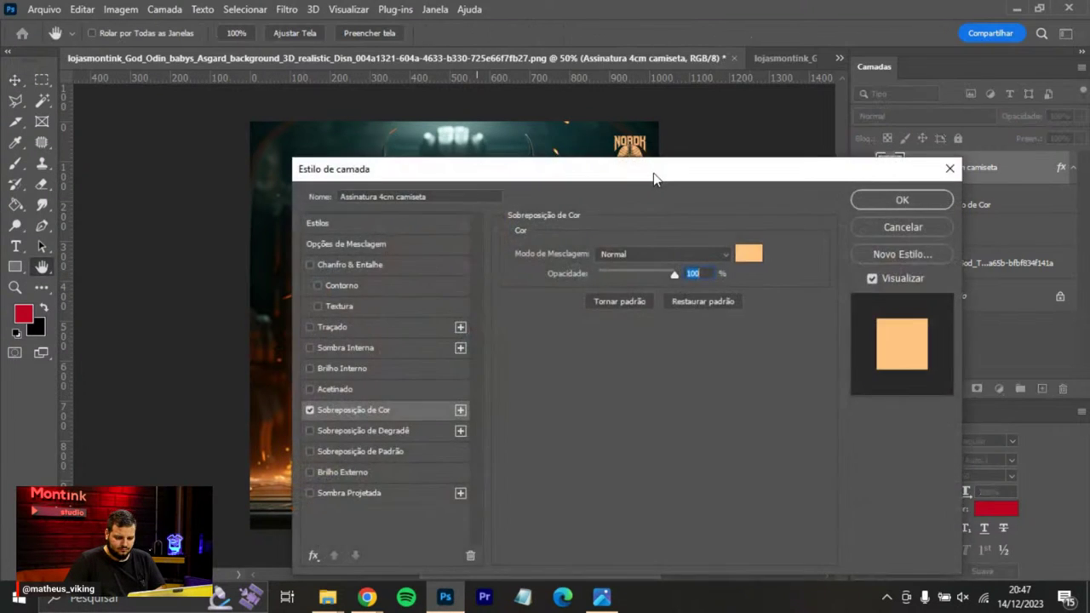
{"action": "left_click_drag", "start_coordinate": [652, 176], "coordinate": [988, 220]}
{"action": "left_click", "coordinate": [1079, 297]}
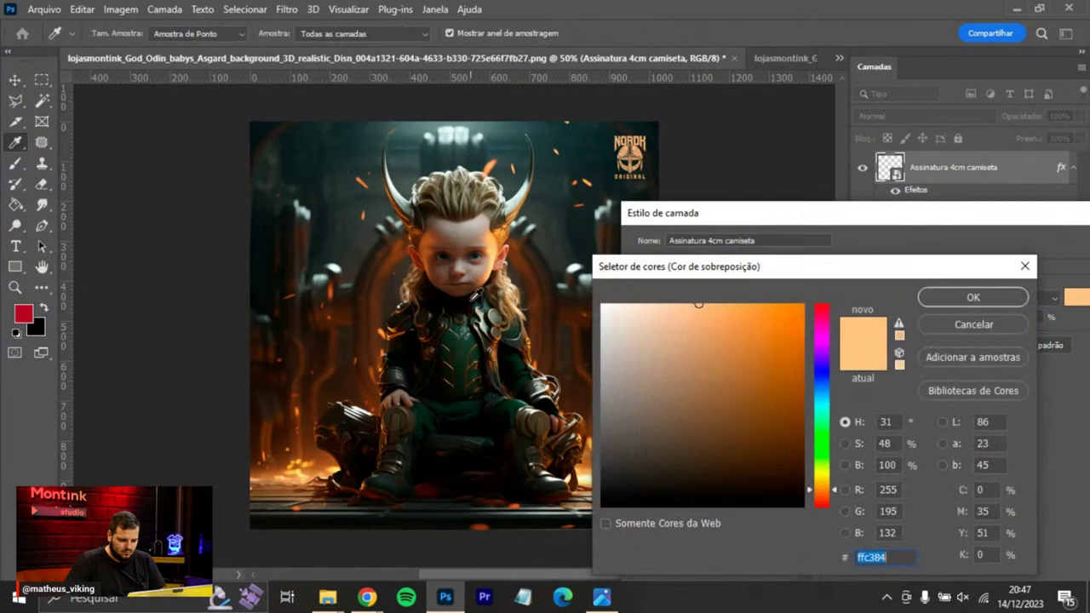
{"action": "left_click", "coordinate": [473, 344]}
{"action": "left_click", "coordinate": [660, 327]}
{"action": "mouse_move", "coordinate": [655, 354]}
{"action": "left_mouse_down"}
{"action": "mouse_move", "coordinate": [628, 377]}
{"action": "mouse_move", "coordinate": [640, 332]}
{"action": "mouse_move", "coordinate": [656, 340]}
{"action": "left_mouse_up"}
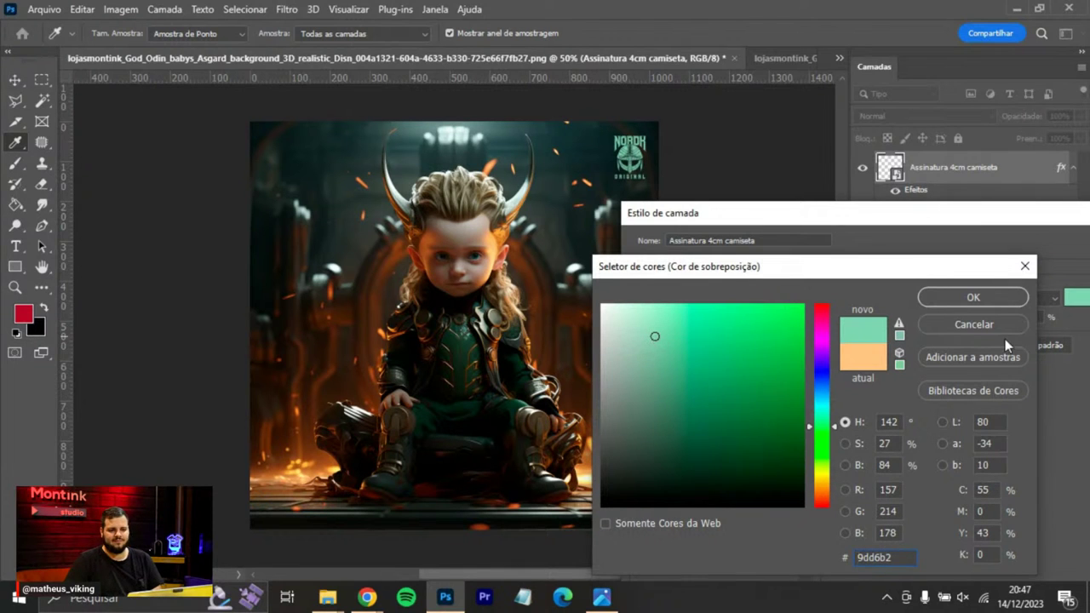
{"action": "left_click", "coordinate": [973, 298]}
{"action": "left_click_drag", "start_coordinate": [944, 212], "coordinate": [611, 220]}
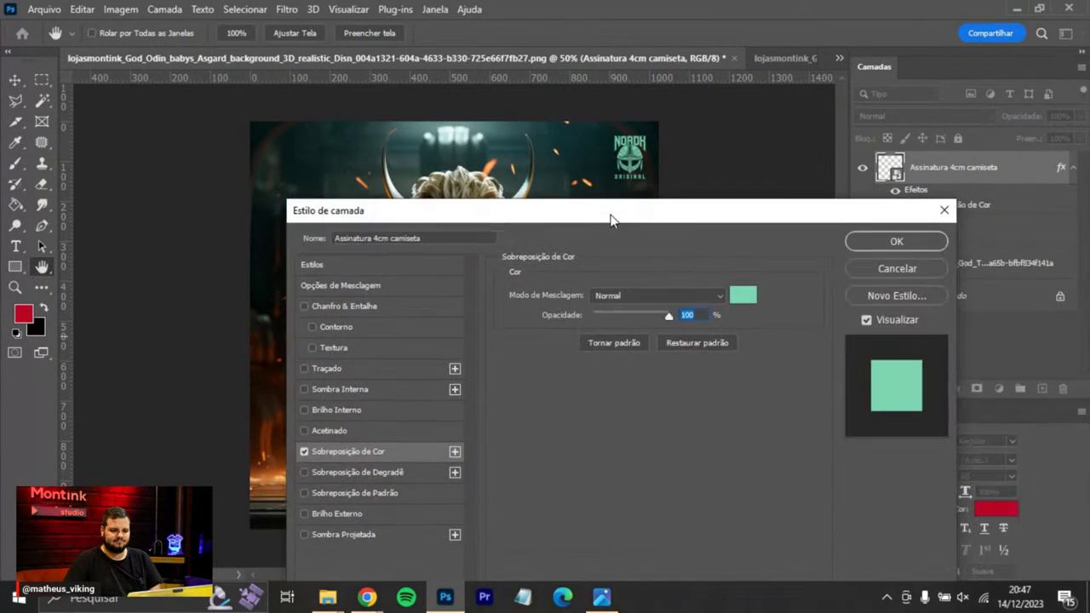
{"action": "left_click", "coordinate": [886, 244]}
Quick-export the branded baby Loki image to the desktop as a PNG named loki.
{"action": "left_click", "coordinate": [44, 10]}
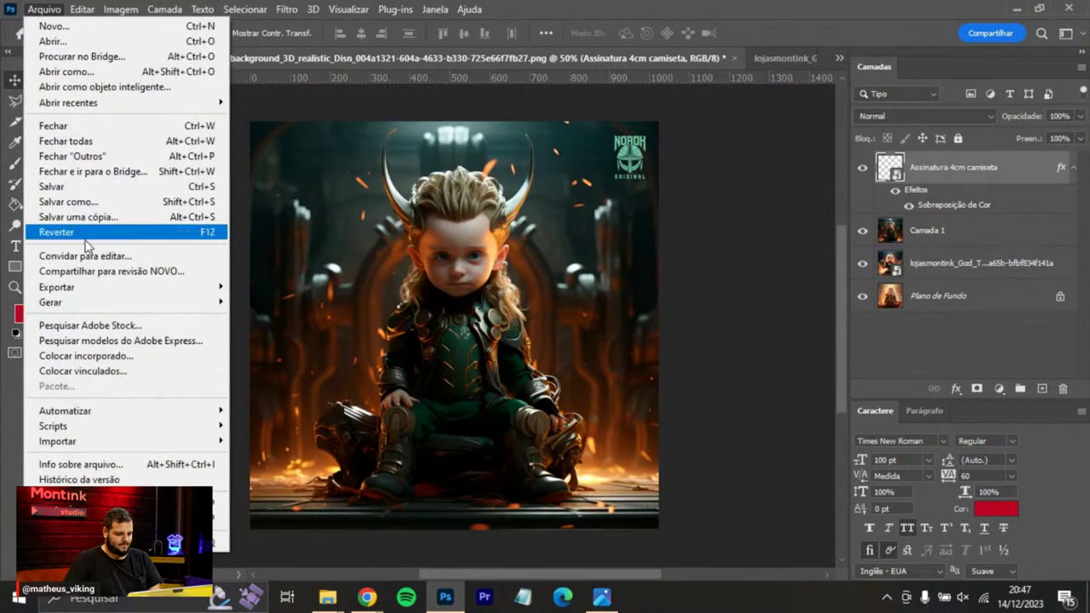
{"action": "mouse_move", "coordinate": [158, 286]}
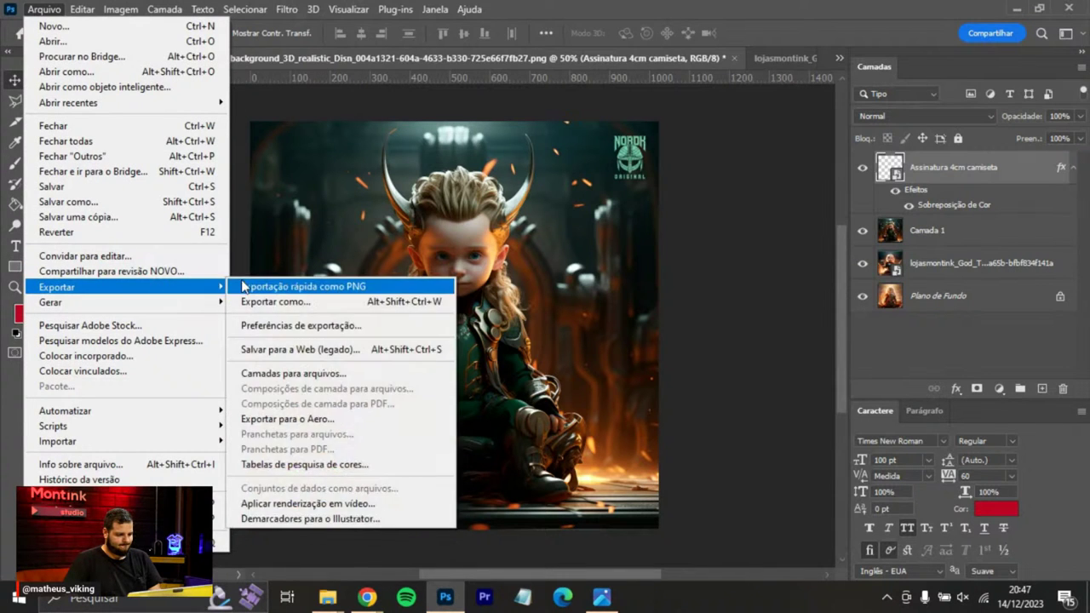
{"action": "left_click", "coordinate": [256, 286]}
{"action": "type", "text": "loki"}
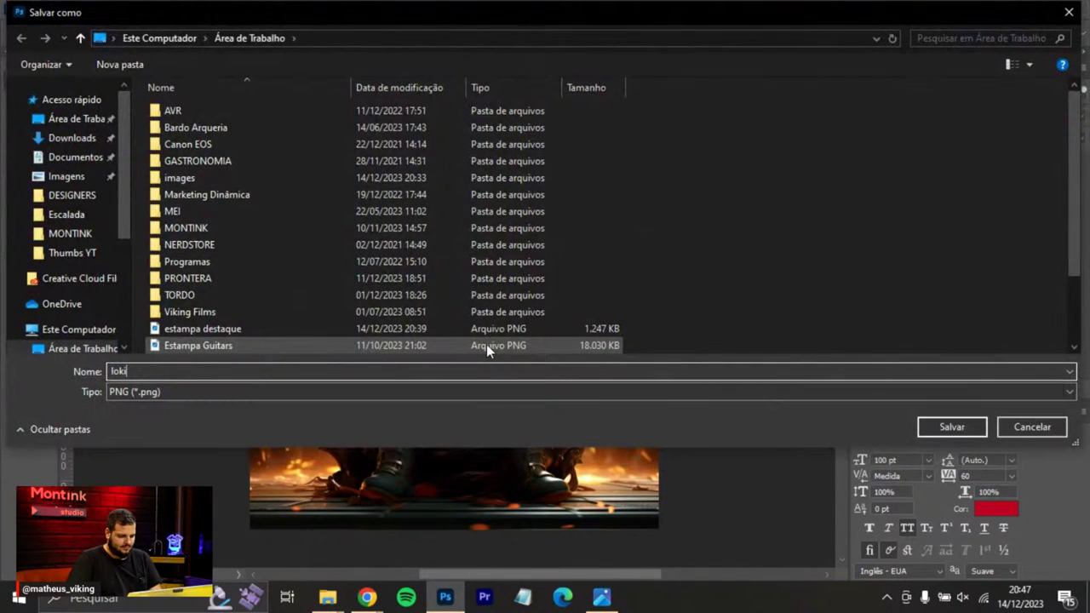
{"action": "left_click", "coordinate": [948, 425]}
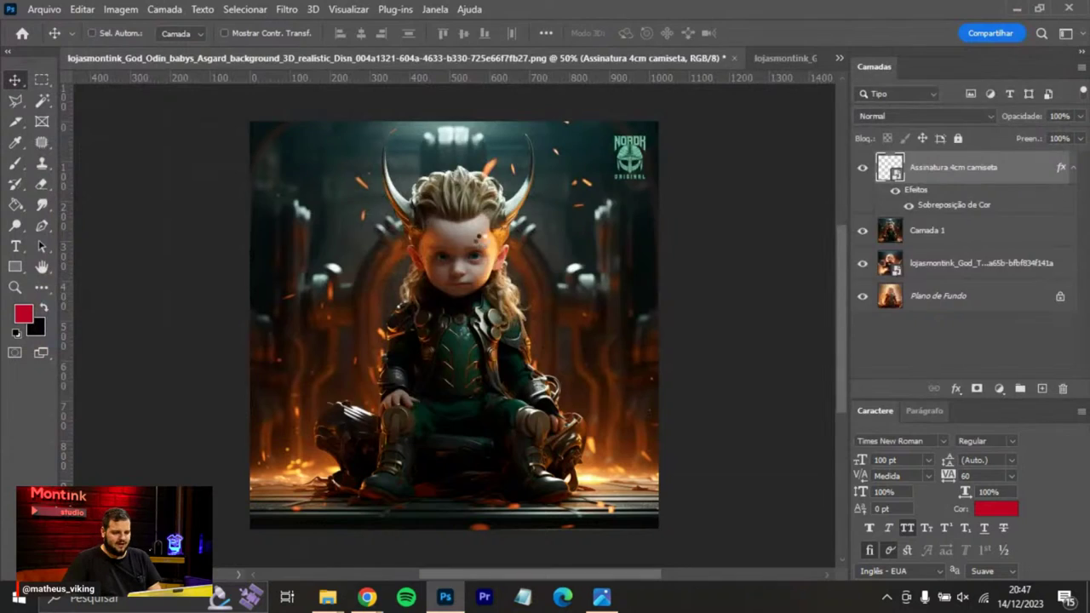
Switch to Chrome and close the Discord page and the opened image pages, keeping ChatGPT, Instagram and the planning spreadsheet.
{"action": "key", "text": "alt+Tab"}
{"action": "key", "text": "Tab"}
{"action": "key", "text": "Tab"}
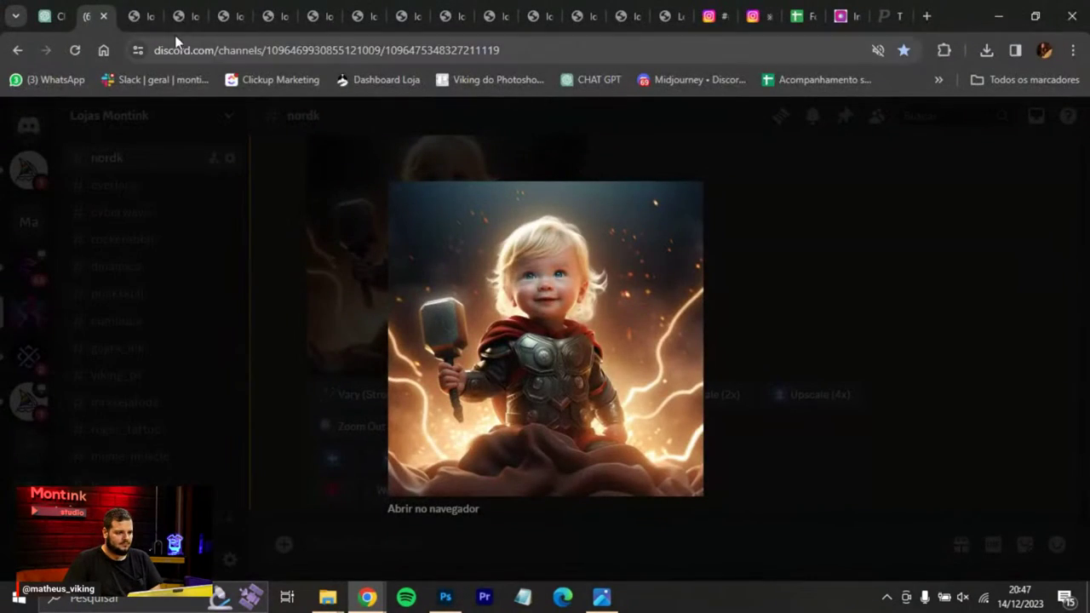
{"action": "left_click", "coordinate": [107, 18]}
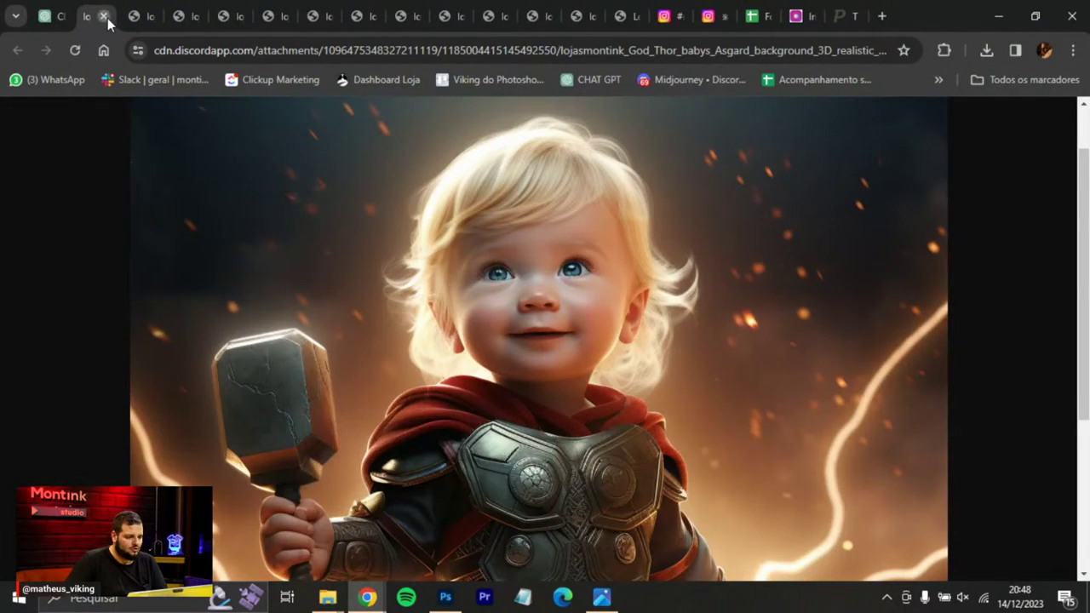
{"action": "left_click", "coordinate": [105, 18]}
{"action": "left_click", "coordinate": [106, 18]}
{"action": "left_click", "coordinate": [105, 18]}
{"action": "left_click", "coordinate": [105, 18]}
{"action": "left_click", "coordinate": [106, 17]}
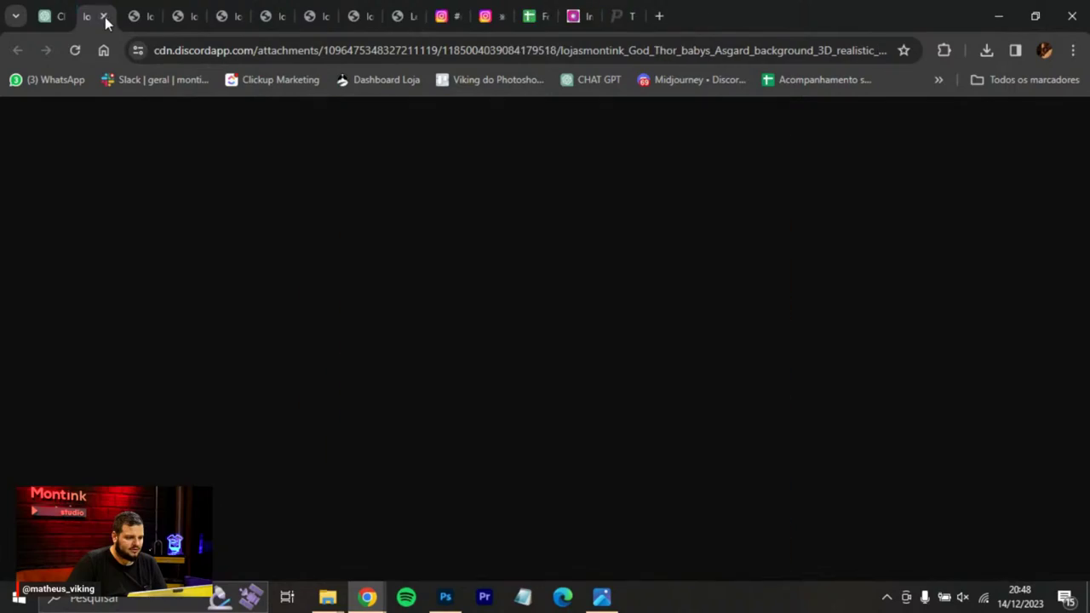
{"action": "left_click", "coordinate": [105, 18]}
{"action": "left_click", "coordinate": [106, 18]}
{"action": "left_click", "coordinate": [105, 18]}
{"action": "left_click", "coordinate": [106, 17]}
{"action": "left_click", "coordinate": [106, 18]}
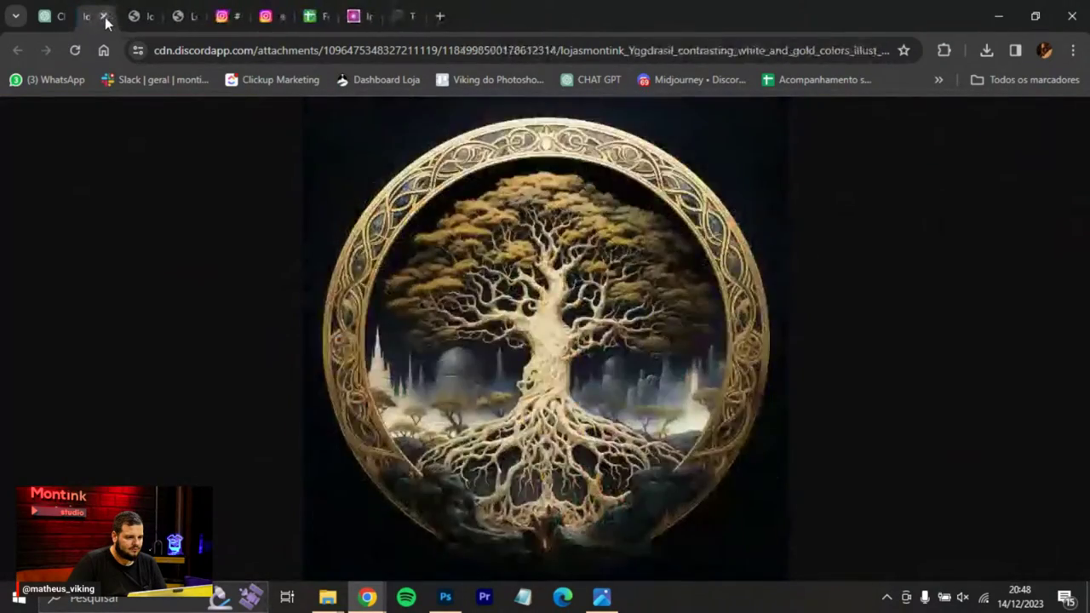
{"action": "left_click", "coordinate": [105, 18]}
{"action": "left_click", "coordinate": [105, 18]}
{"action": "left_click", "coordinate": [108, 17]}
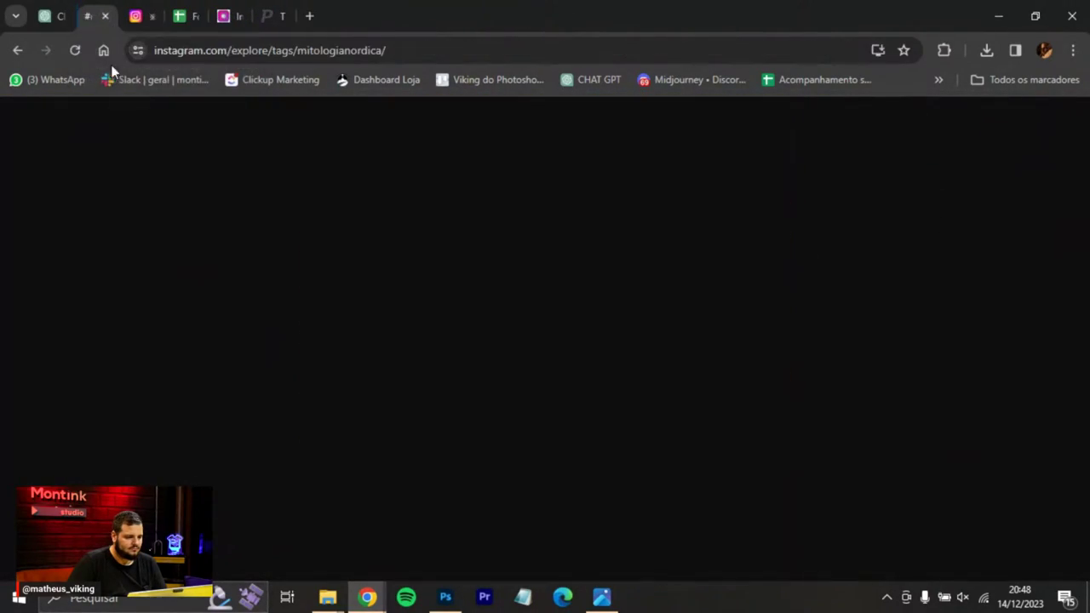
Check the planning spreadsheet and select the status cell of the 23/12/2023 Conteúdo / Produto row.
{"action": "left_click", "coordinate": [180, 19]}
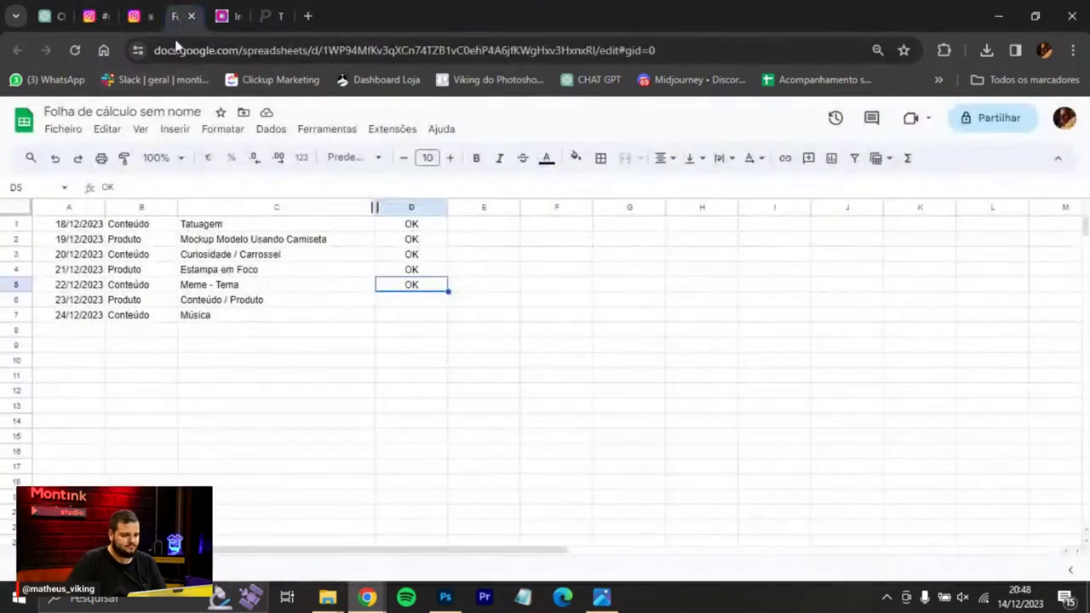
{"action": "left_click", "coordinate": [270, 290]}
{"action": "left_click", "coordinate": [365, 305]}
{"action": "left_click", "coordinate": [429, 305]}
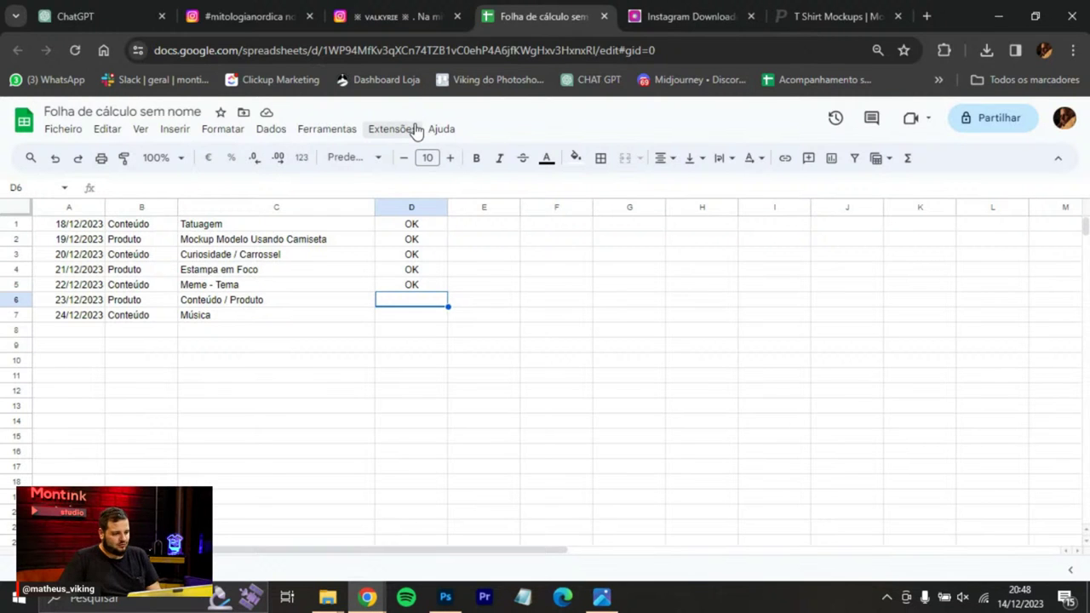
Look through the Instagram posts under #mitologianordica for Conteúdo / Produto post ideas.
{"action": "left_click", "coordinate": [364, 17]}
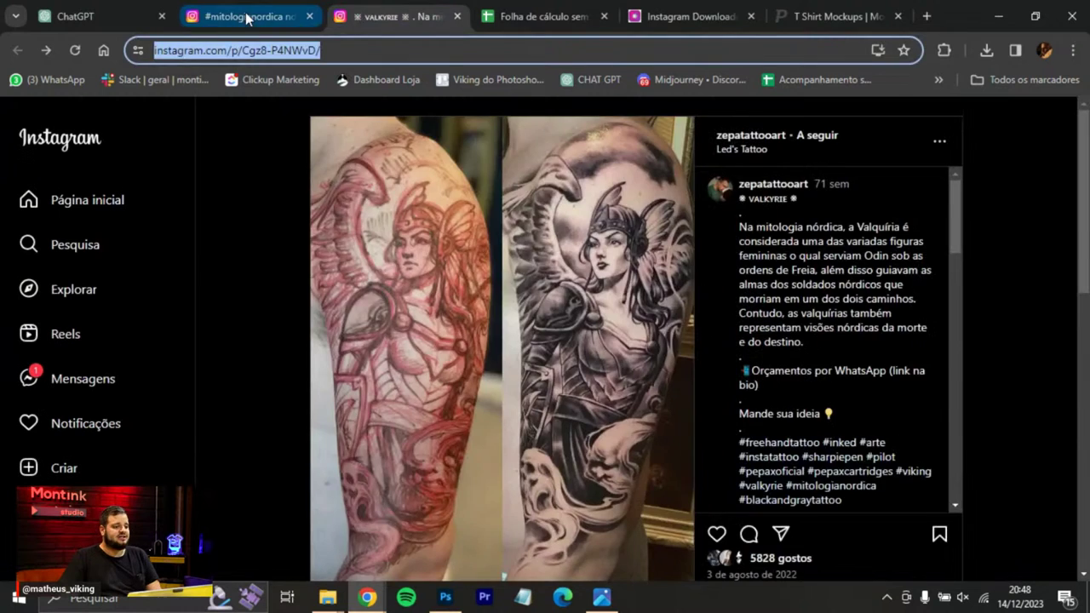
{"action": "left_click", "coordinate": [245, 17]}
{"action": "scroll", "coordinate": [266, 254], "scroll_direction": "up", "scroll_amount": 8}
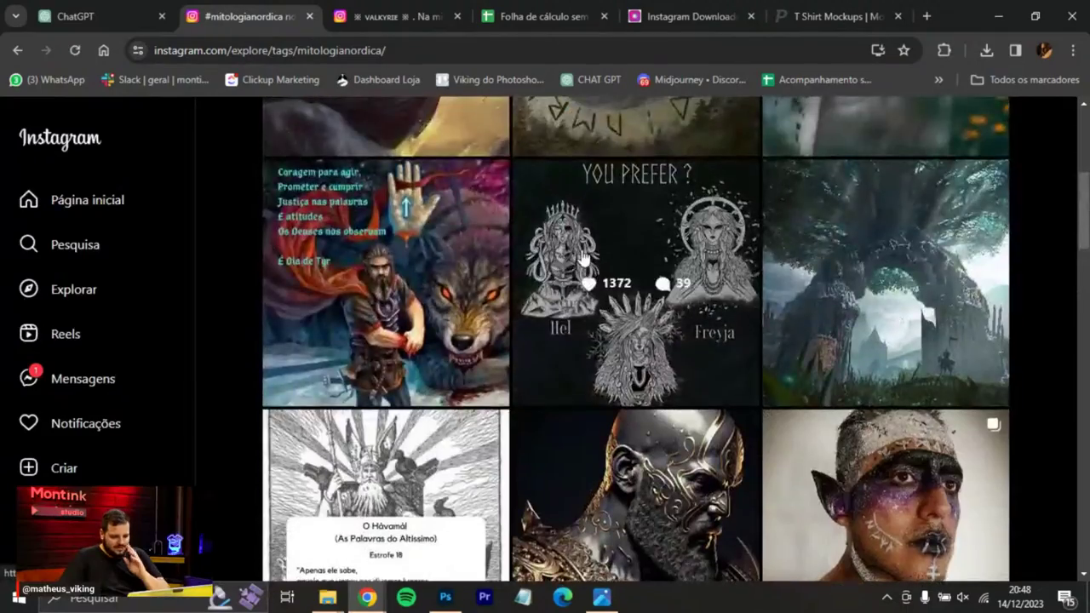
{"action": "scroll", "coordinate": [599, 275], "scroll_direction": "down", "scroll_amount": 11}
{"action": "scroll", "coordinate": [599, 275], "scroll_direction": "down", "scroll_amount": 9}
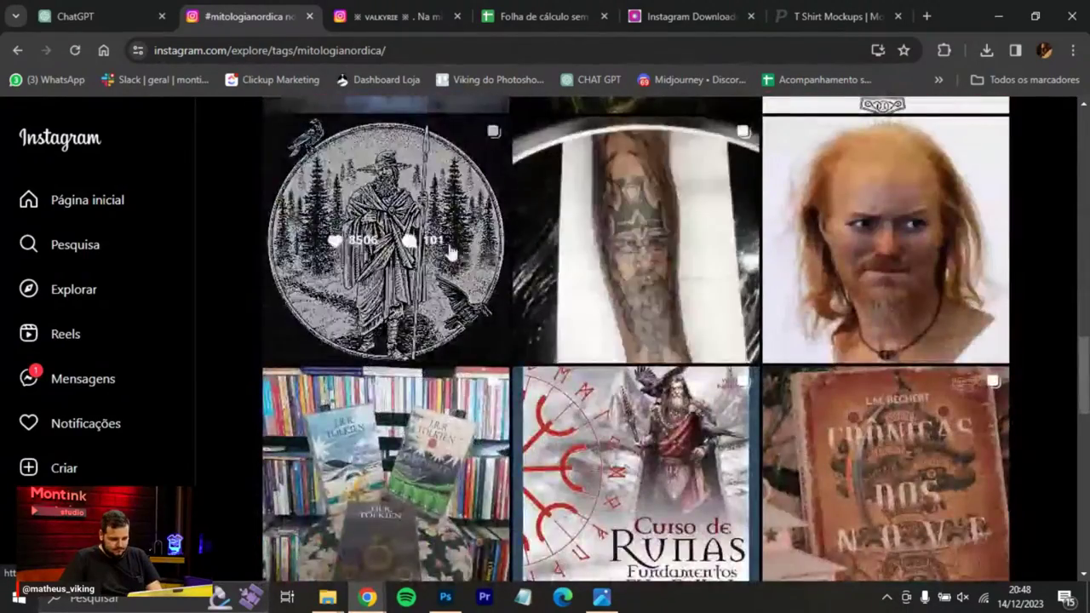
{"action": "scroll", "coordinate": [406, 187], "scroll_direction": "down", "scroll_amount": 10}
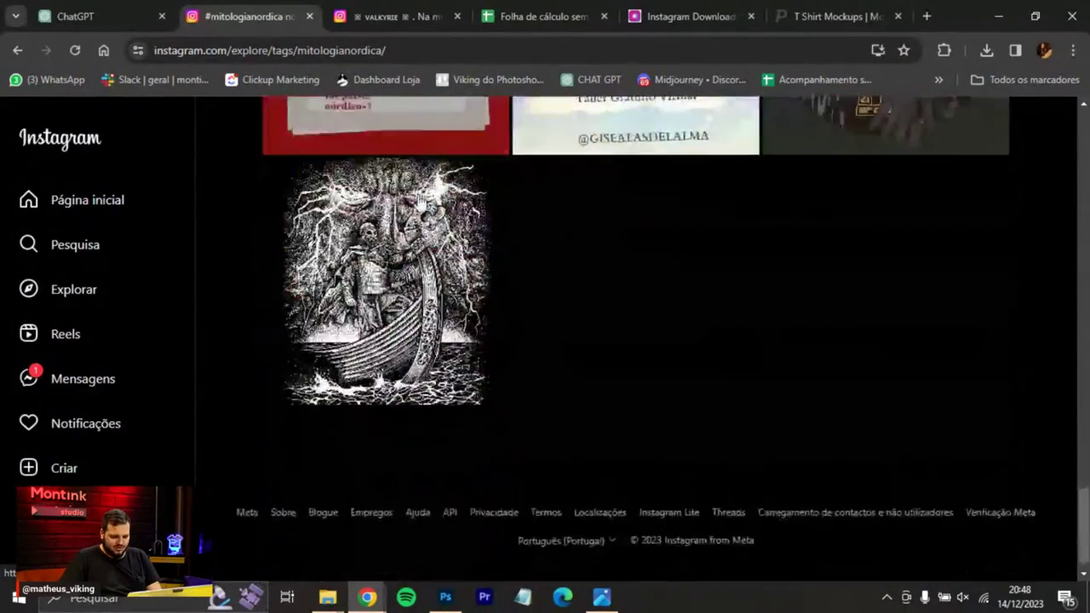
{"action": "scroll", "coordinate": [417, 255], "scroll_direction": "up", "scroll_amount": 15}
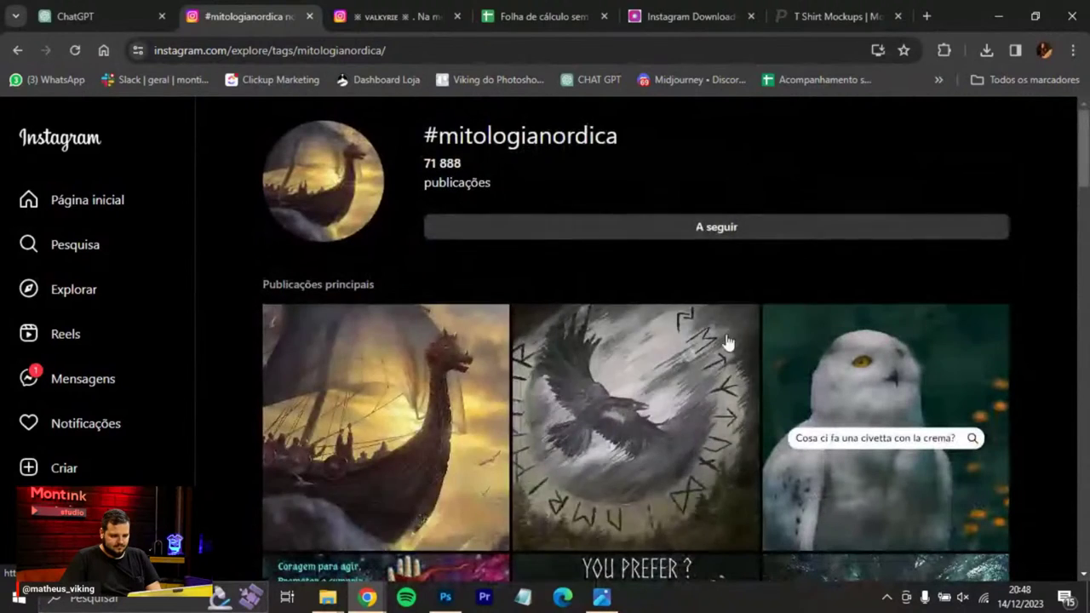
Search Instagram for #odin and open that hashtag's page.
{"action": "left_click", "coordinate": [66, 244]}
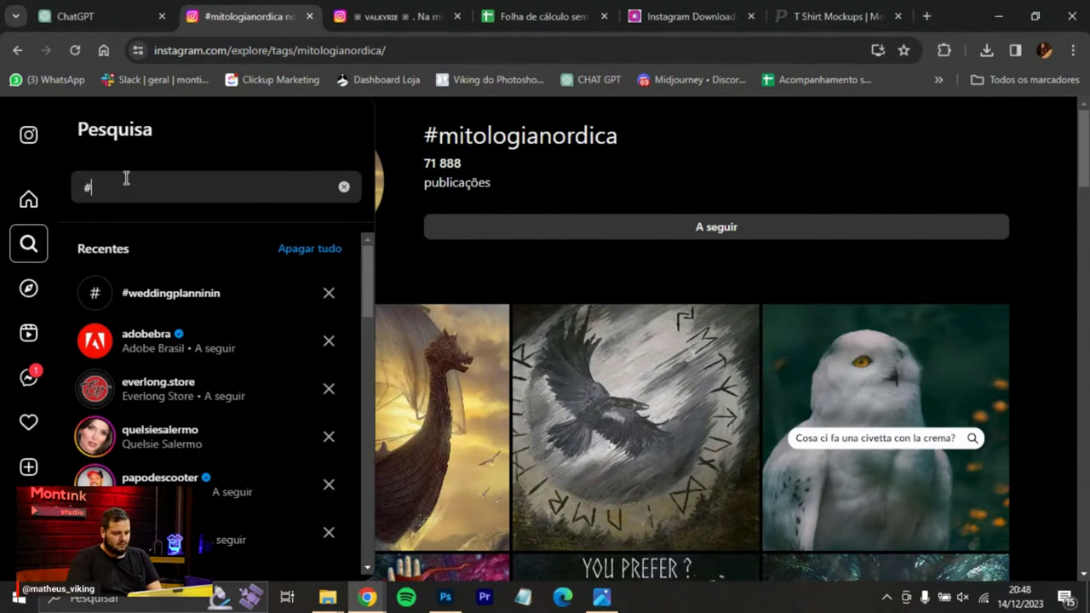
{"action": "left_click", "coordinate": [238, 238]}
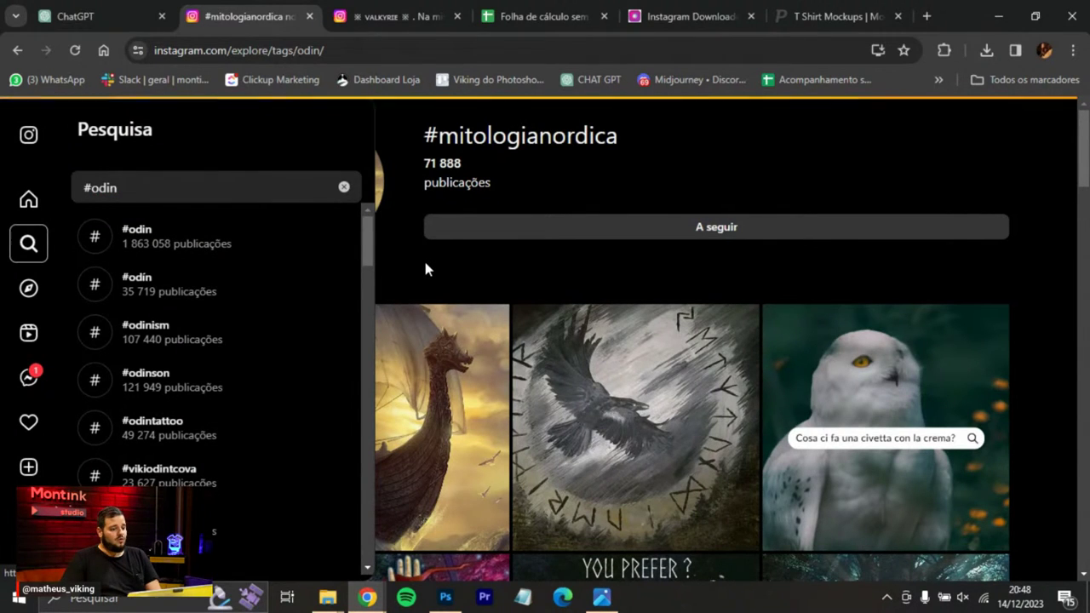
{"action": "left_click", "coordinate": [200, 232]}
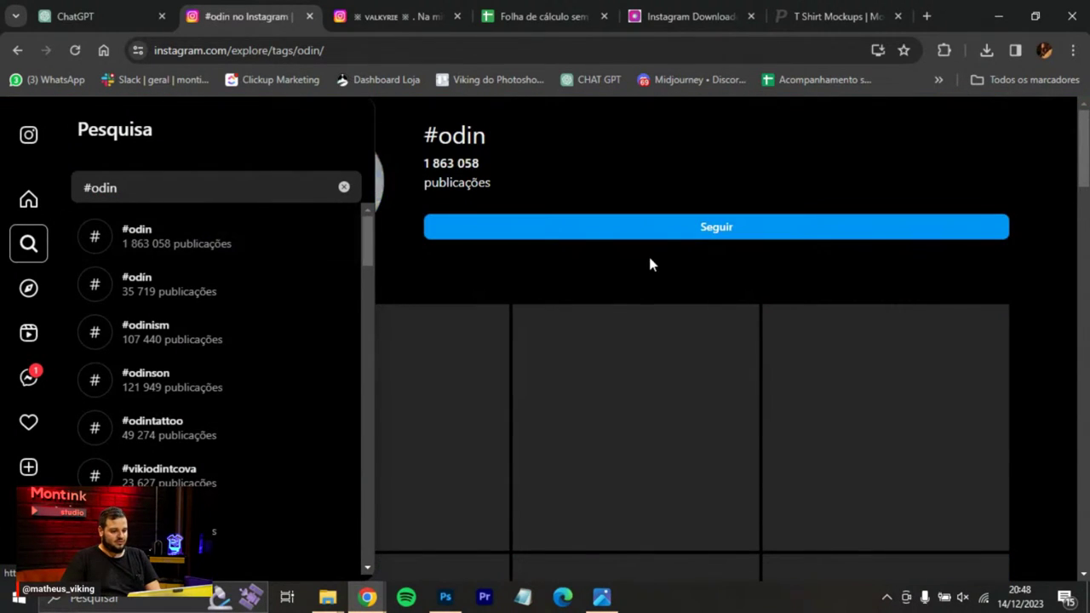
{"action": "left_click", "coordinate": [515, 266]}
Look through the #odin posts for Conteúdo / Produto references, including the post with the wooden stave church.
{"action": "scroll", "coordinate": [1014, 280], "scroll_direction": "down", "scroll_amount": 5}
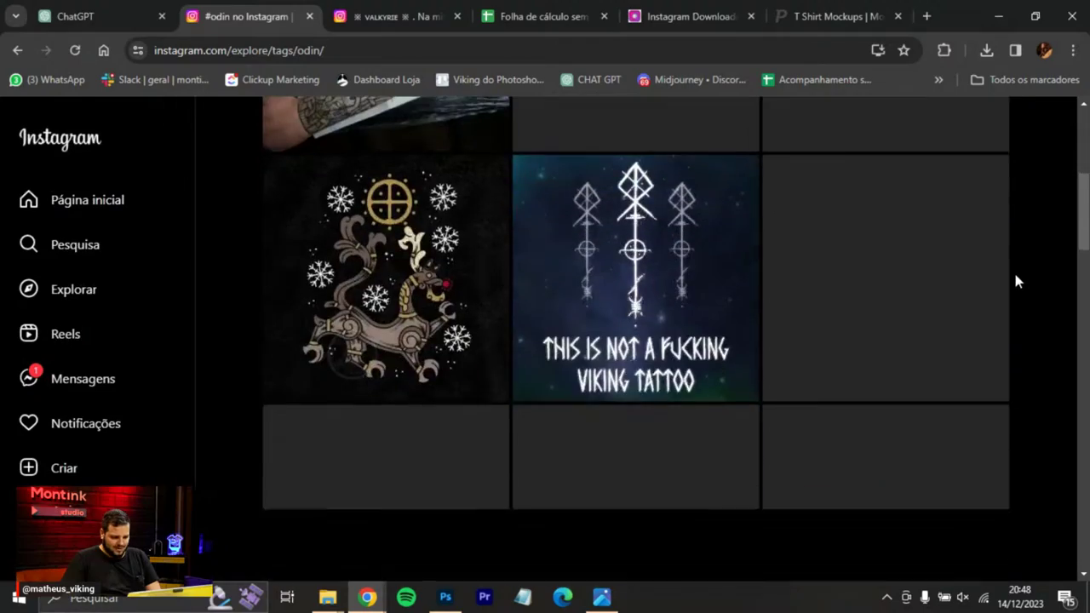
{"action": "scroll", "coordinate": [1014, 280], "scroll_direction": "up", "scroll_amount": 5}
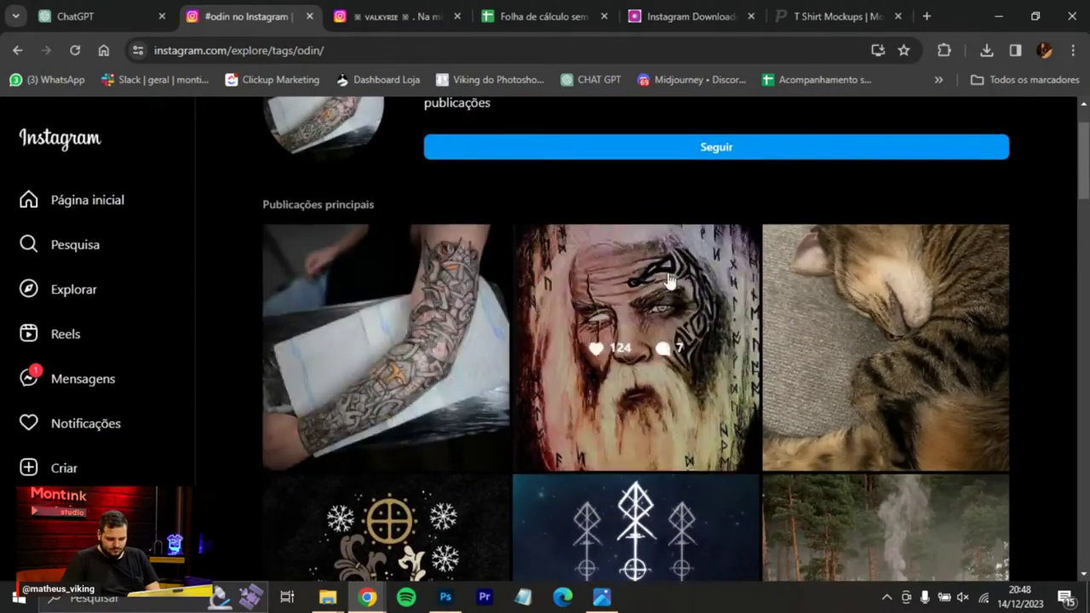
{"action": "scroll", "coordinate": [673, 281], "scroll_direction": "down", "scroll_amount": 5}
{"action": "scroll", "coordinate": [673, 281], "scroll_direction": "down", "scroll_amount": 4}
{"action": "scroll", "coordinate": [410, 273], "scroll_direction": "down", "scroll_amount": 5}
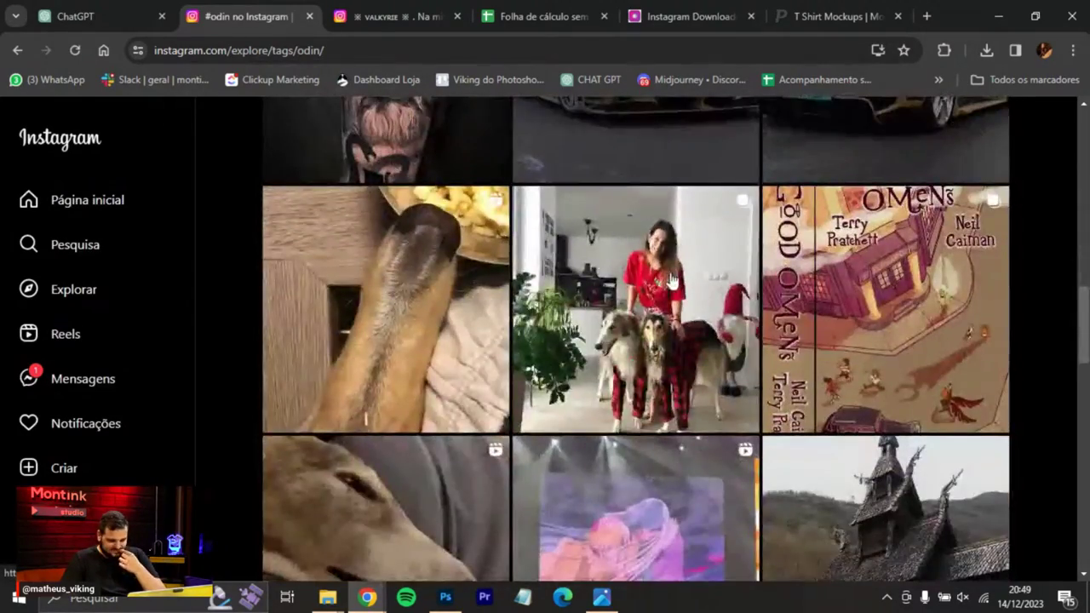
{"action": "scroll", "coordinate": [604, 255], "scroll_direction": "down", "scroll_amount": 3}
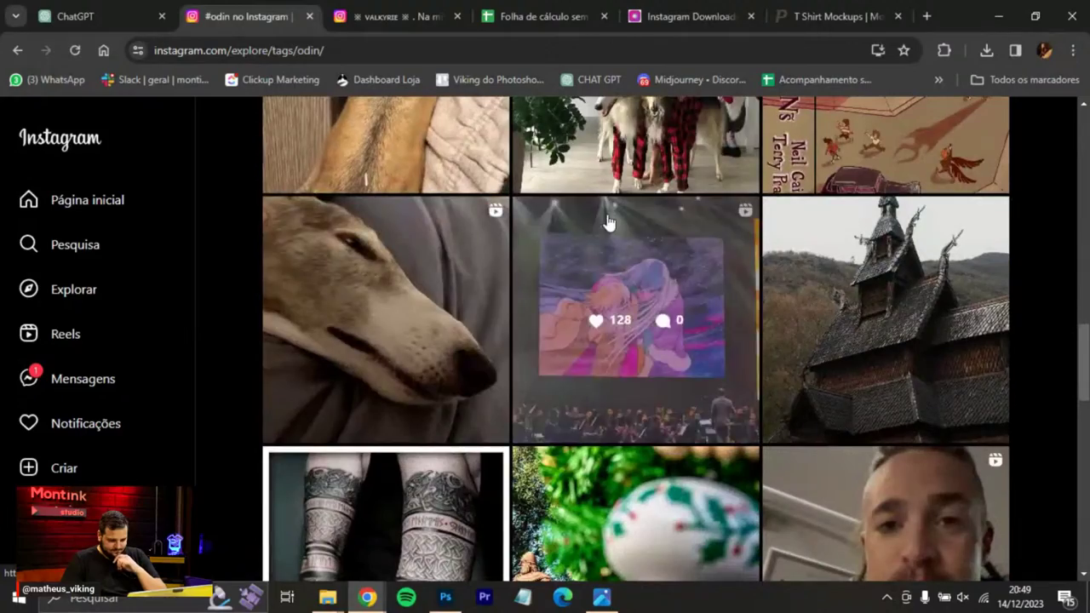
{"action": "scroll", "coordinate": [423, 239], "scroll_direction": "down", "scroll_amount": 3}
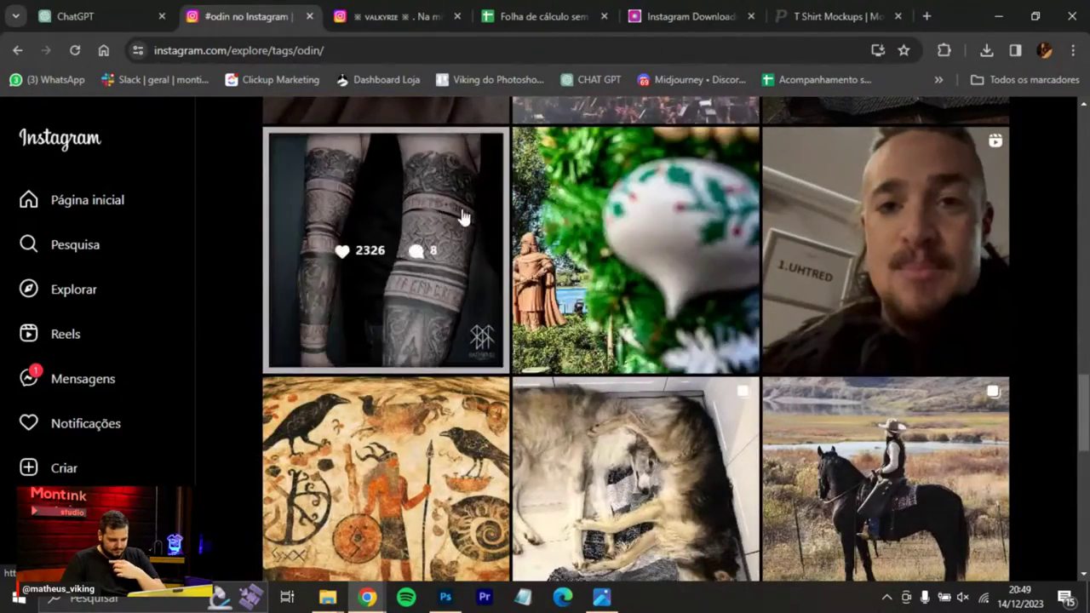
{"action": "scroll", "coordinate": [596, 212], "scroll_direction": "down", "scroll_amount": 3}
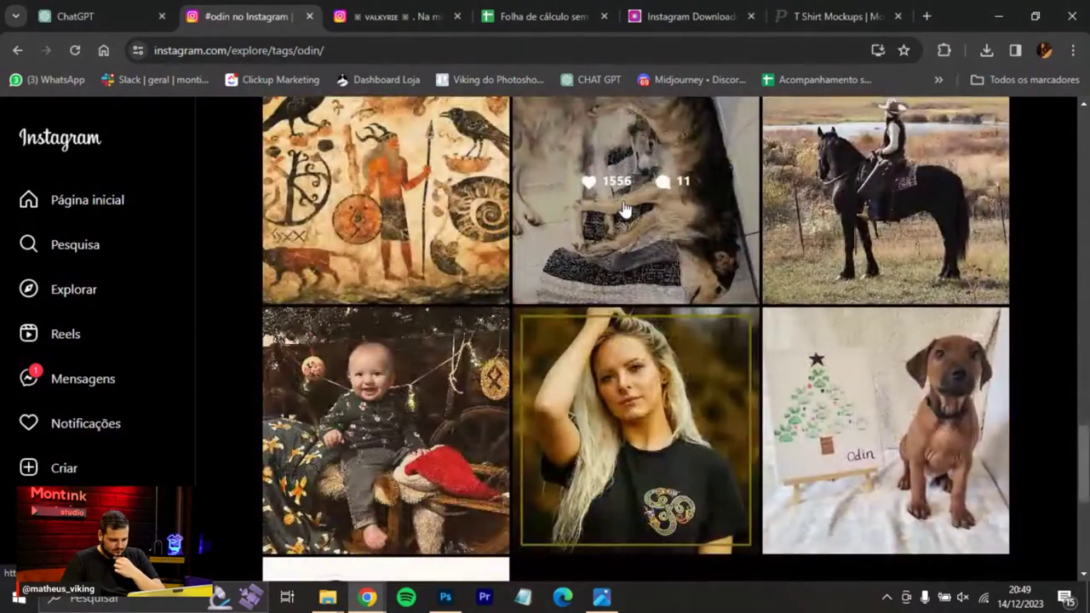
{"action": "scroll", "coordinate": [626, 211], "scroll_direction": "up", "scroll_amount": 4}
{"action": "scroll", "coordinate": [634, 223], "scroll_direction": "down", "scroll_amount": 7}
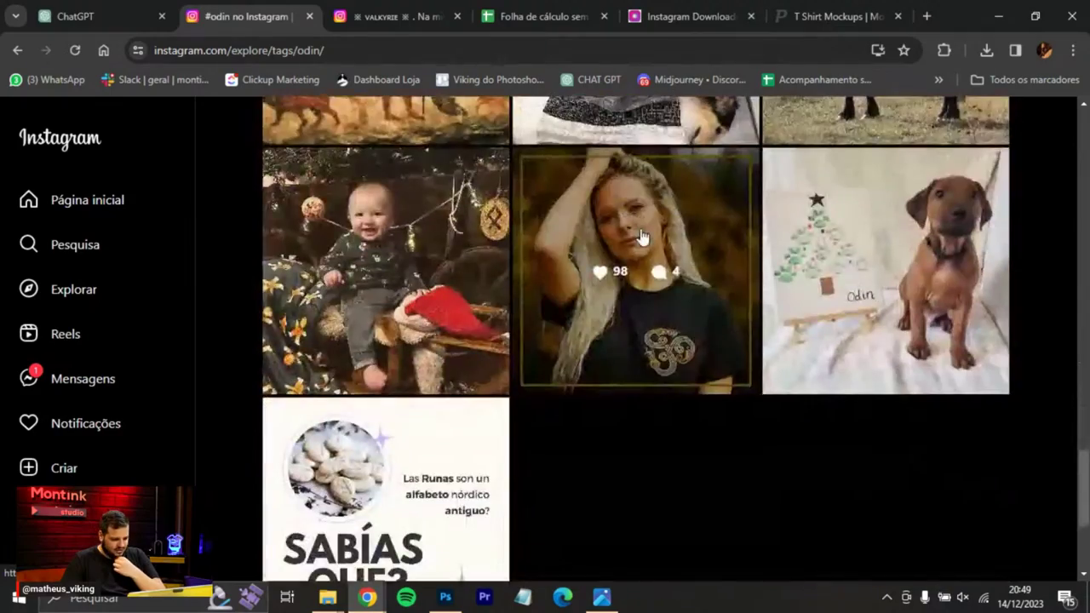
{"action": "scroll", "coordinate": [639, 242], "scroll_direction": "down", "scroll_amount": 3}
{"action": "scroll", "coordinate": [620, 259], "scroll_direction": "up", "scroll_amount": 8}
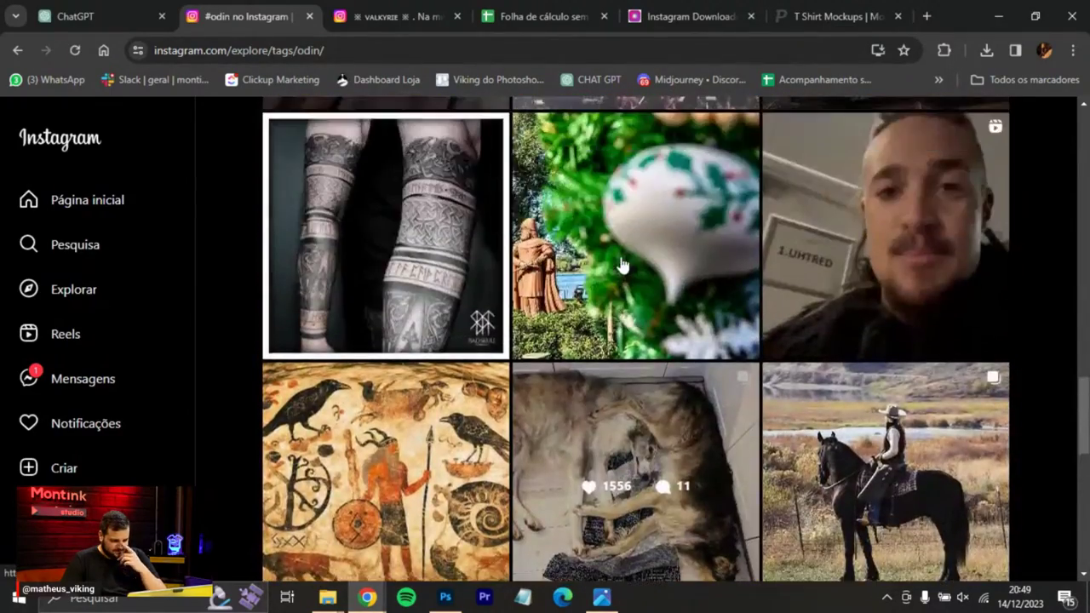
{"action": "scroll", "coordinate": [511, 286], "scroll_direction": "up", "scroll_amount": 4}
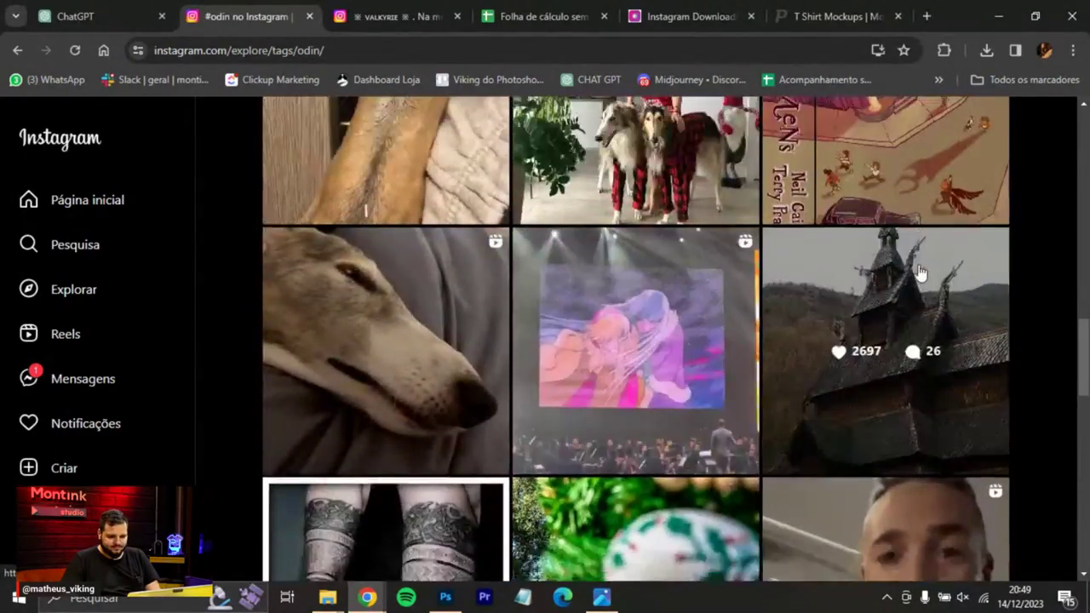
{"action": "scroll", "coordinate": [919, 271], "scroll_direction": "down", "scroll_amount": 4}
{"action": "scroll", "coordinate": [918, 271], "scroll_direction": "up", "scroll_amount": 3}
{"action": "left_click", "coordinate": [919, 271]}
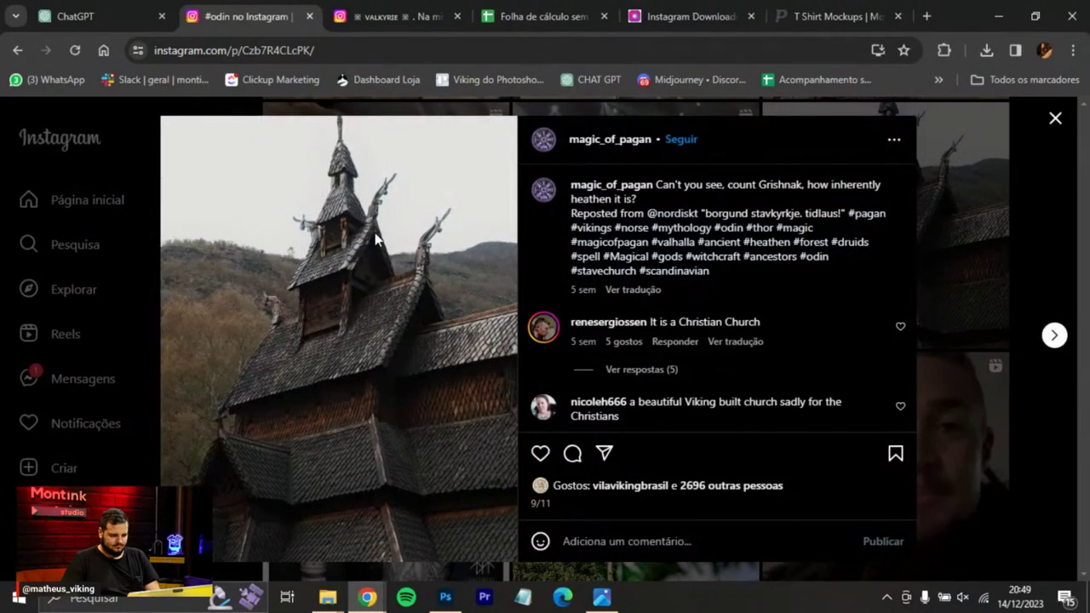
{"action": "left_click", "coordinate": [1055, 119]}
Open the thelastkingdooms video post with the 1.UHTRED sign and copy its link.
{"action": "scroll", "coordinate": [885, 383], "scroll_direction": "down", "scroll_amount": 3}
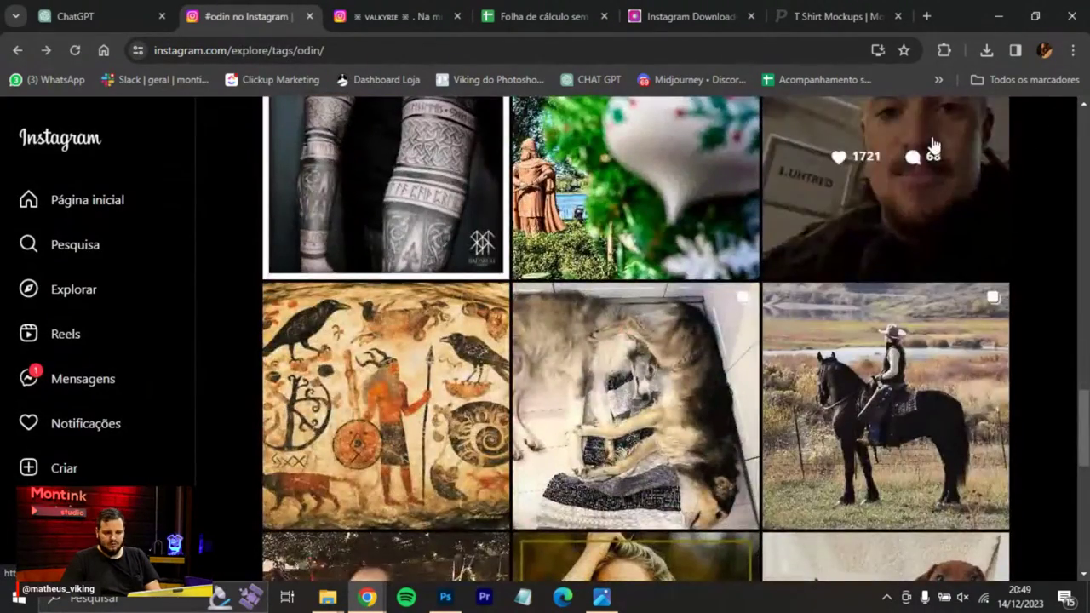
{"action": "left_click", "coordinate": [655, 274]}
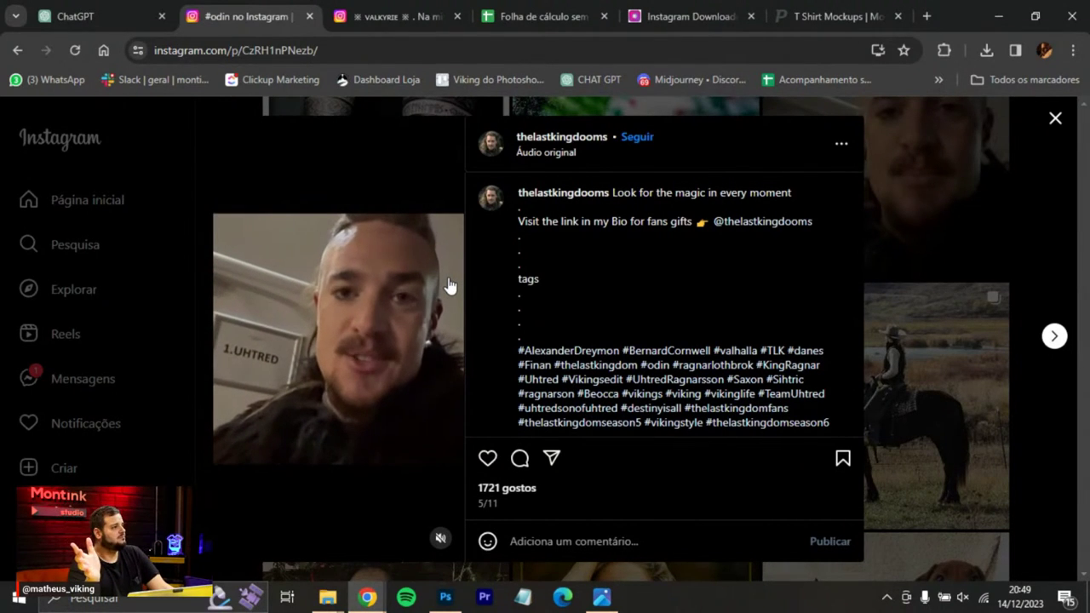
{"action": "left_click", "coordinate": [358, 51]}
{"action": "key", "text": "ctrl+c"}
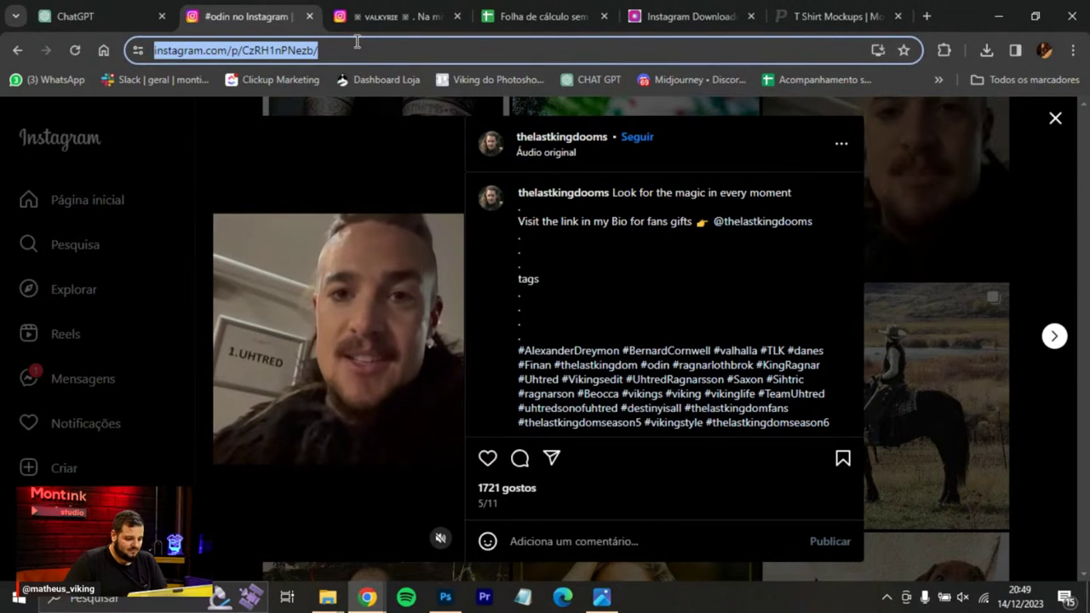
Return to Snapinsta's start page and submit the copied Instagram post link for download.
{"action": "left_click", "coordinate": [674, 18]}
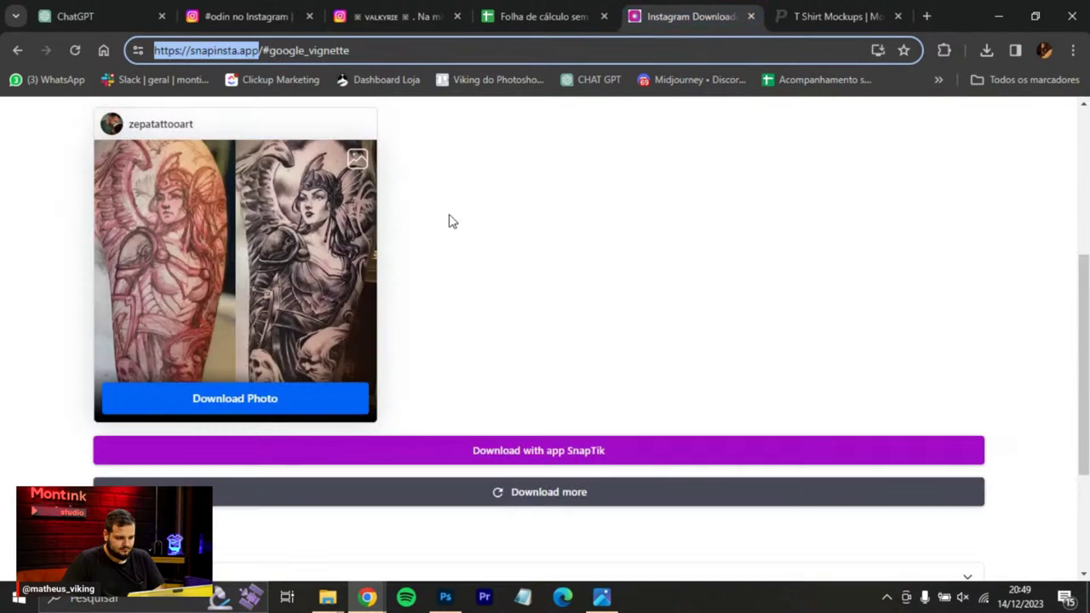
{"action": "left_click", "coordinate": [152, 129]}
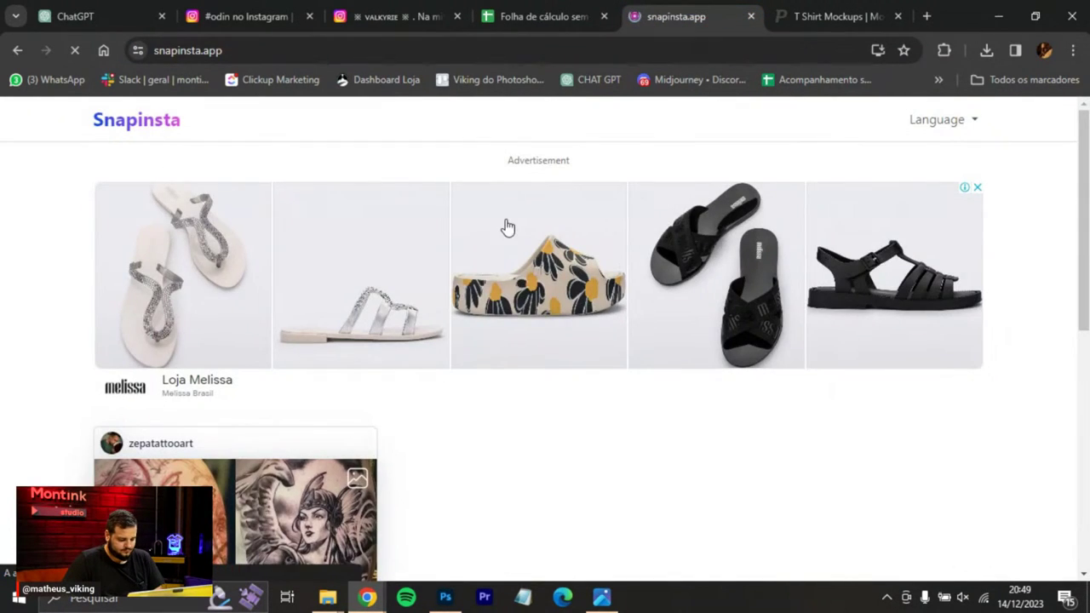
{"action": "left_click", "coordinate": [505, 302]}
{"action": "key", "text": "ctrl+v"}
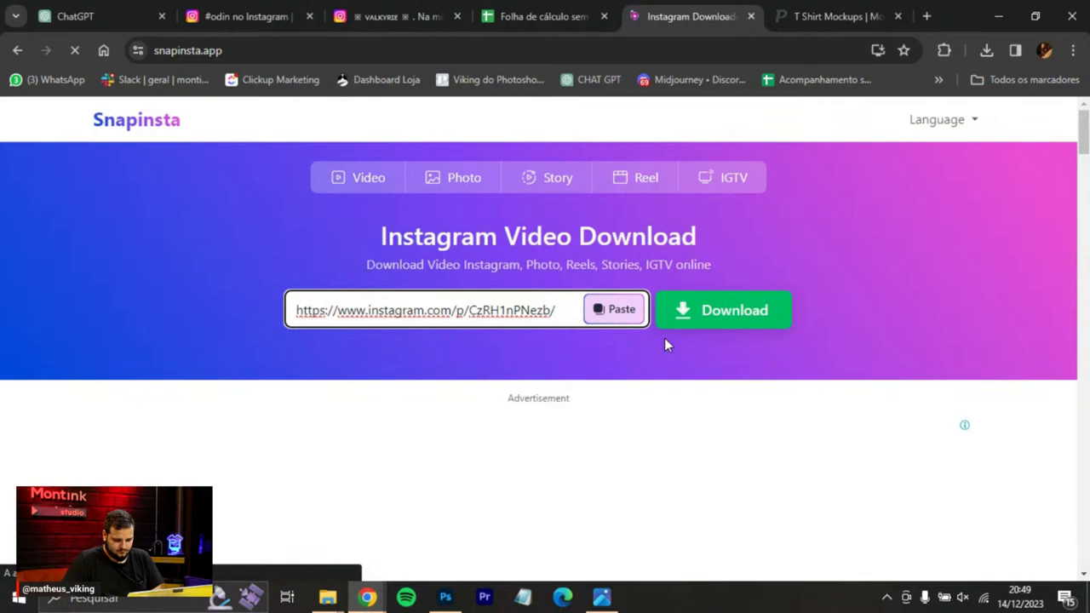
{"action": "left_click", "coordinate": [716, 314]}
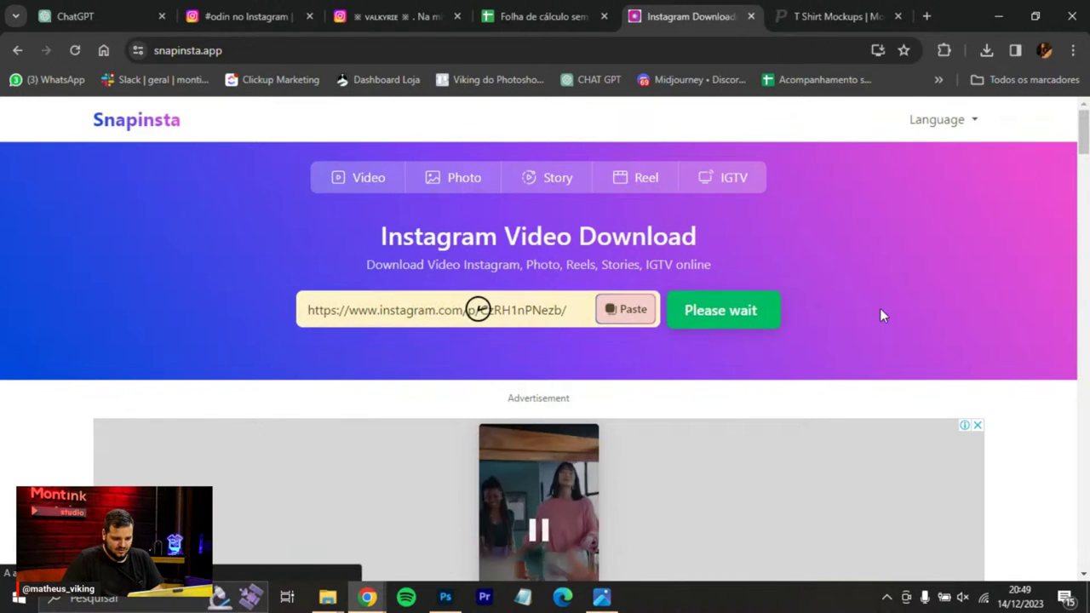
Download the thelastkingdooms video from the Snapinsta result and dismiss the advertisement.
{"action": "scroll", "coordinate": [887, 286], "scroll_direction": "down", "scroll_amount": 1}
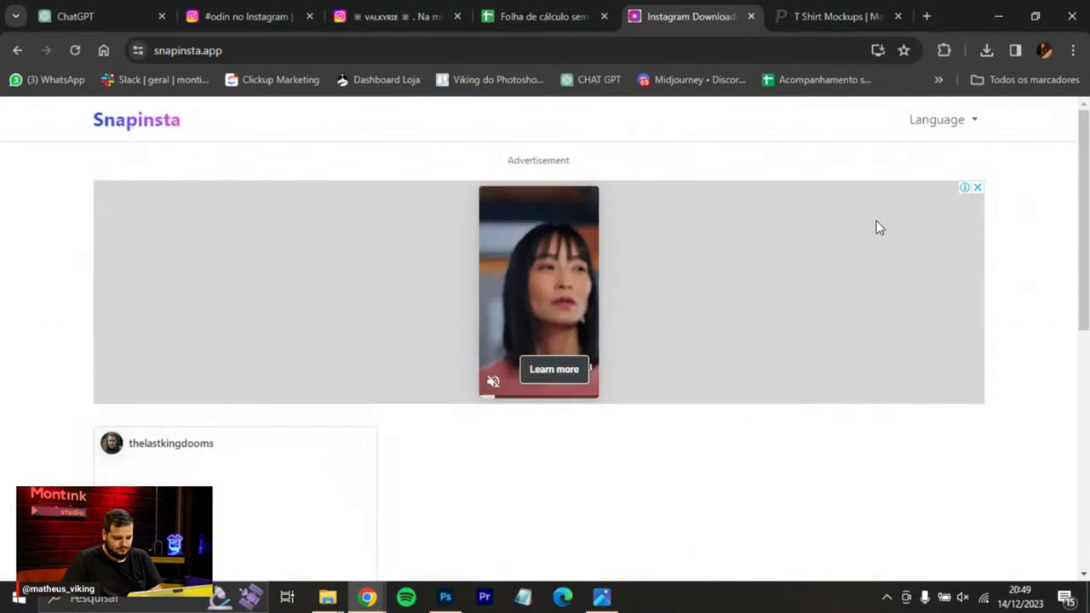
{"action": "scroll", "coordinate": [860, 247], "scroll_direction": "down", "scroll_amount": 4}
{"action": "left_click", "coordinate": [269, 404]}
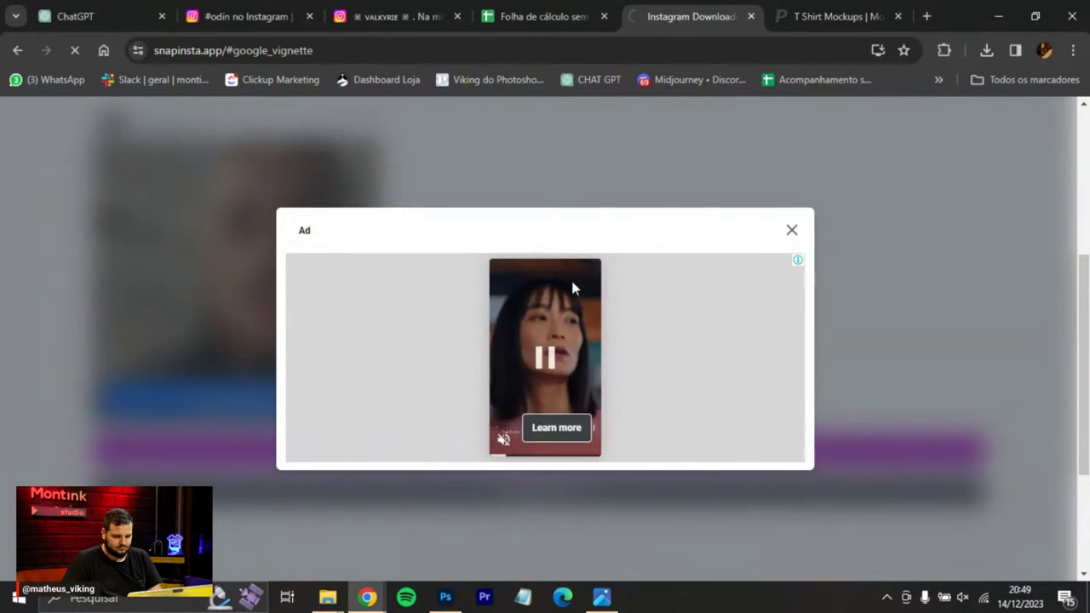
{"action": "left_click", "coordinate": [791, 230]}
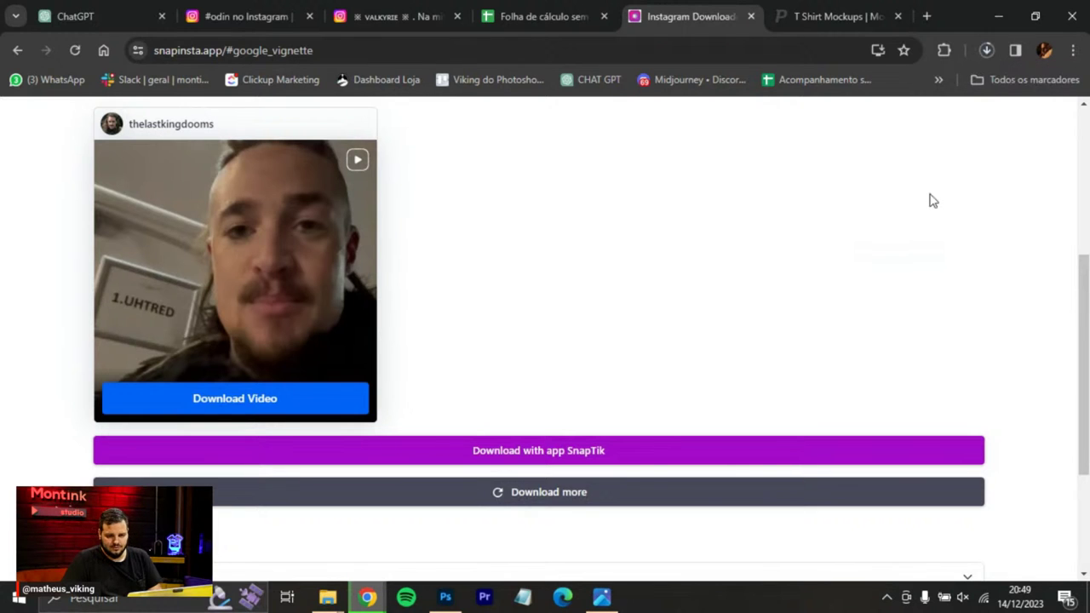
{"action": "scroll", "coordinate": [786, 369], "scroll_direction": "up", "scroll_amount": 4}
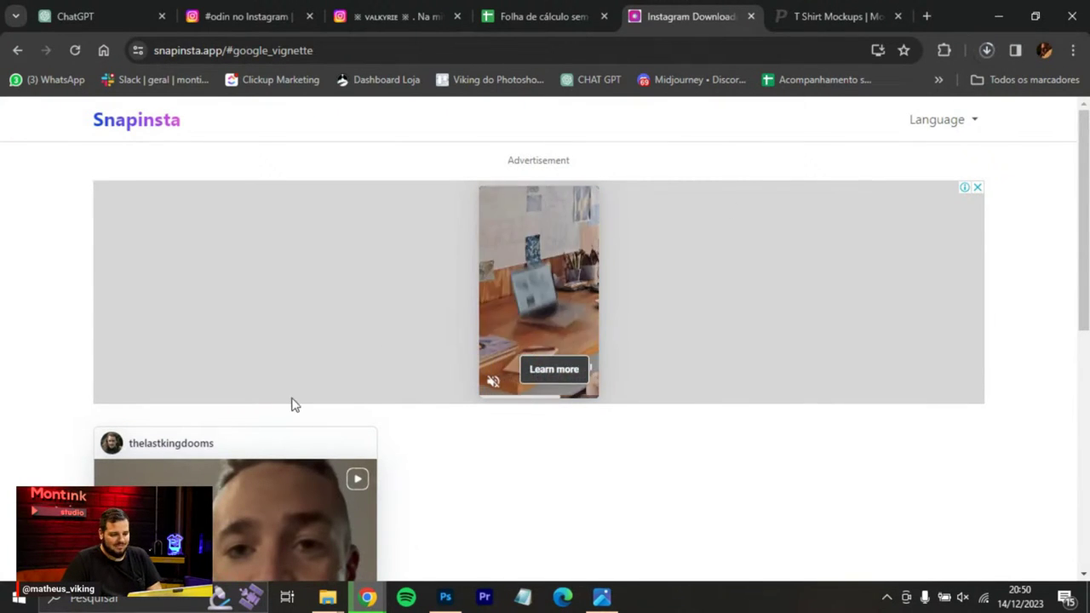
{"action": "scroll", "coordinate": [141, 413], "scroll_direction": "down", "scroll_amount": 4}
{"action": "scroll", "coordinate": [533, 278], "scroll_direction": "up", "scroll_amount": 4}
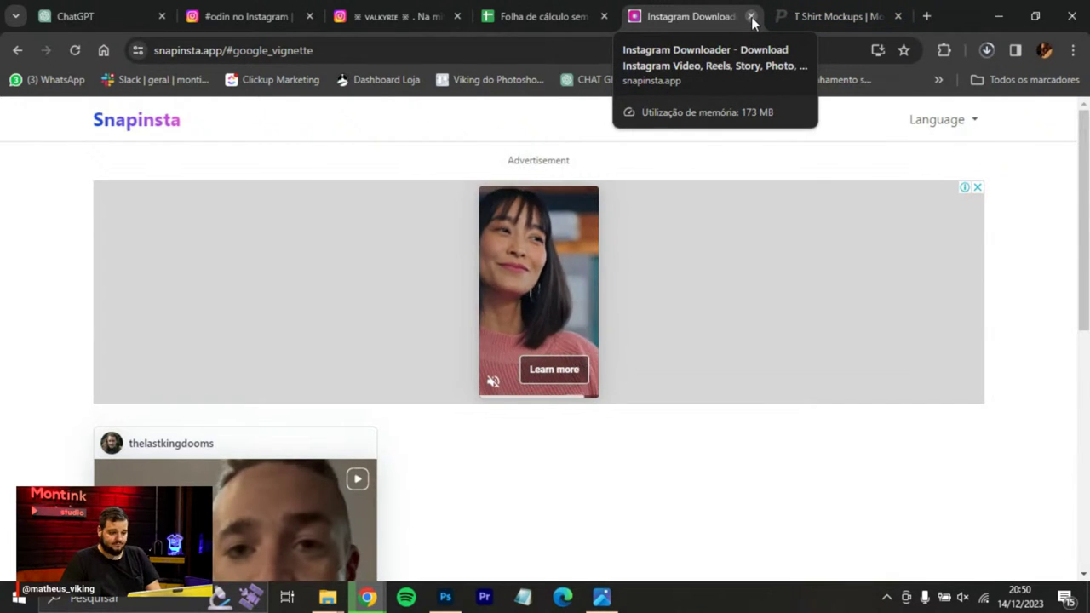
{"action": "left_click", "coordinate": [426, 18]}
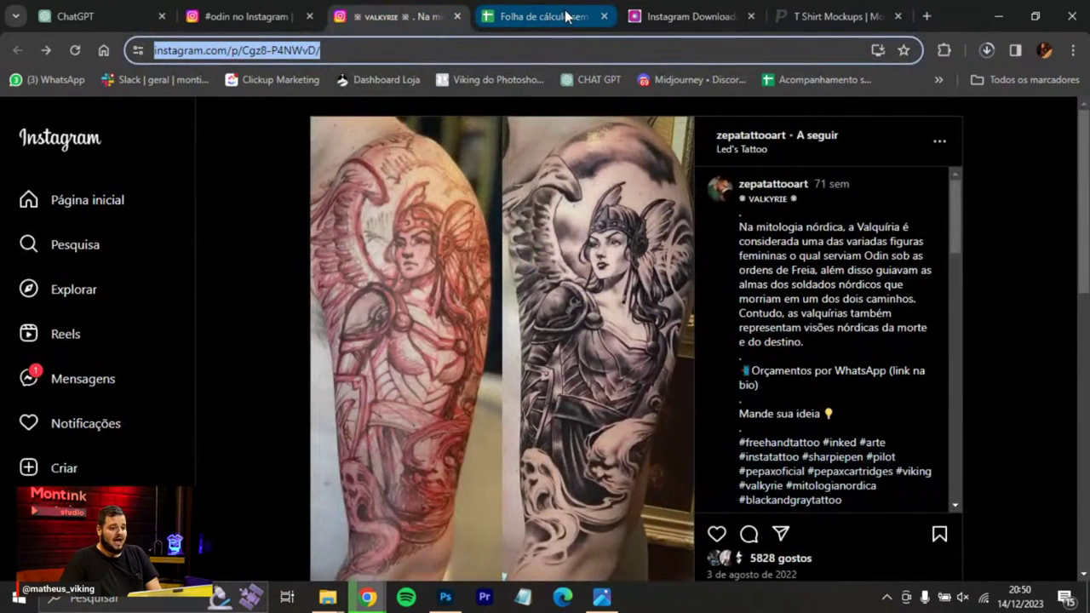
{"action": "left_click", "coordinate": [686, 16]}
{"action": "scroll", "coordinate": [305, 529], "scroll_direction": "down", "scroll_amount": 1}
{"action": "scroll", "coordinate": [305, 521], "scroll_direction": "down", "scroll_amount": 3}
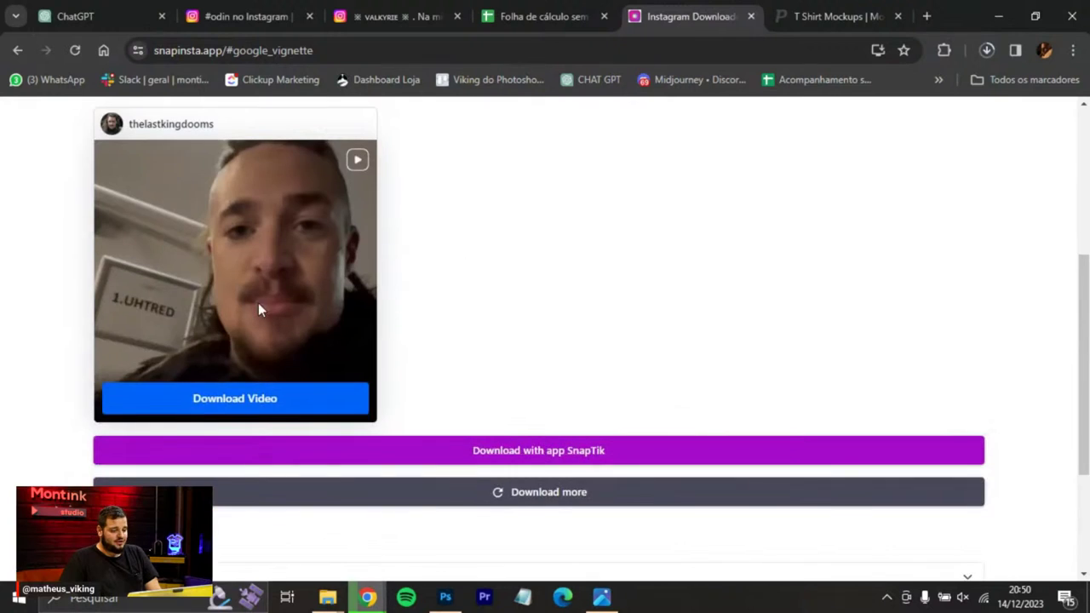
{"action": "scroll", "coordinate": [249, 328], "scroll_direction": "up", "scroll_amount": 1}
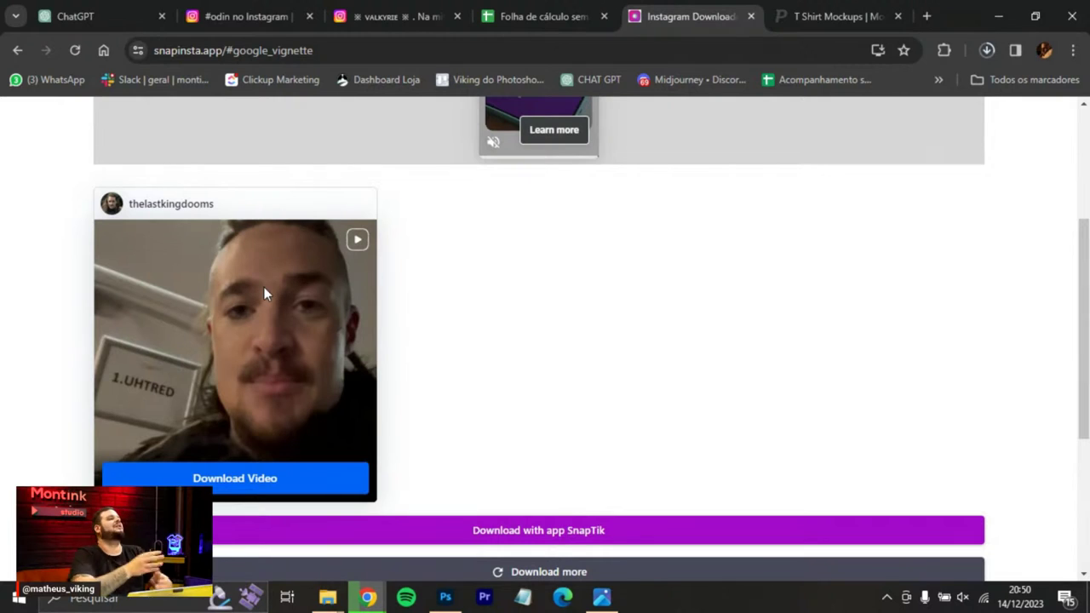
Switch to File Explorer and open the ESTAMPAS folder inside NORDK ORIGINAL.
{"action": "key", "text": "alt+Tab"}
{"action": "key", "text": "alt+Tab"}
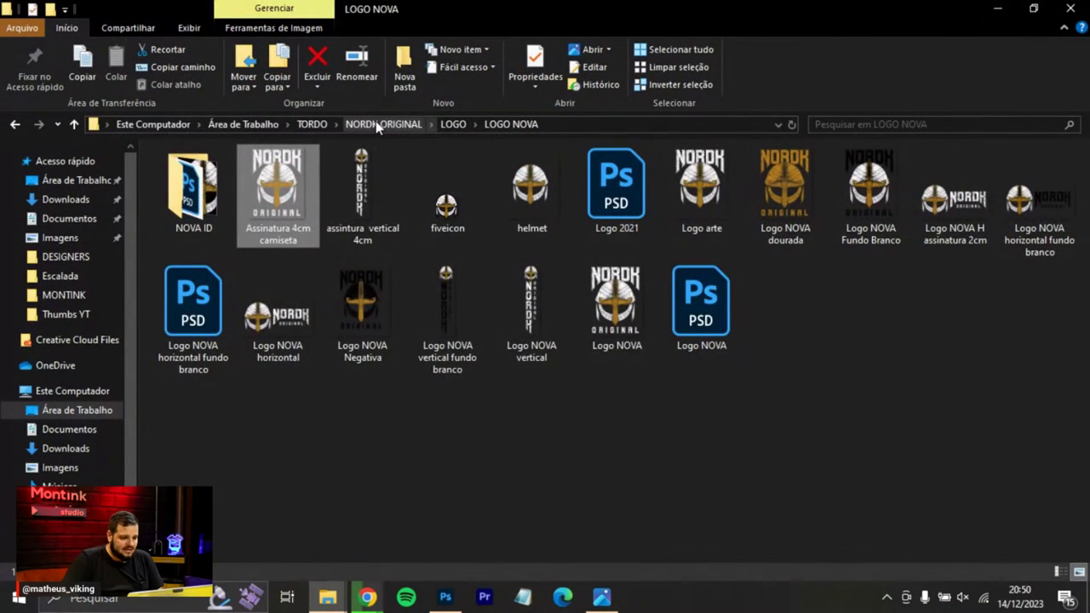
{"action": "left_click", "coordinate": [375, 124]}
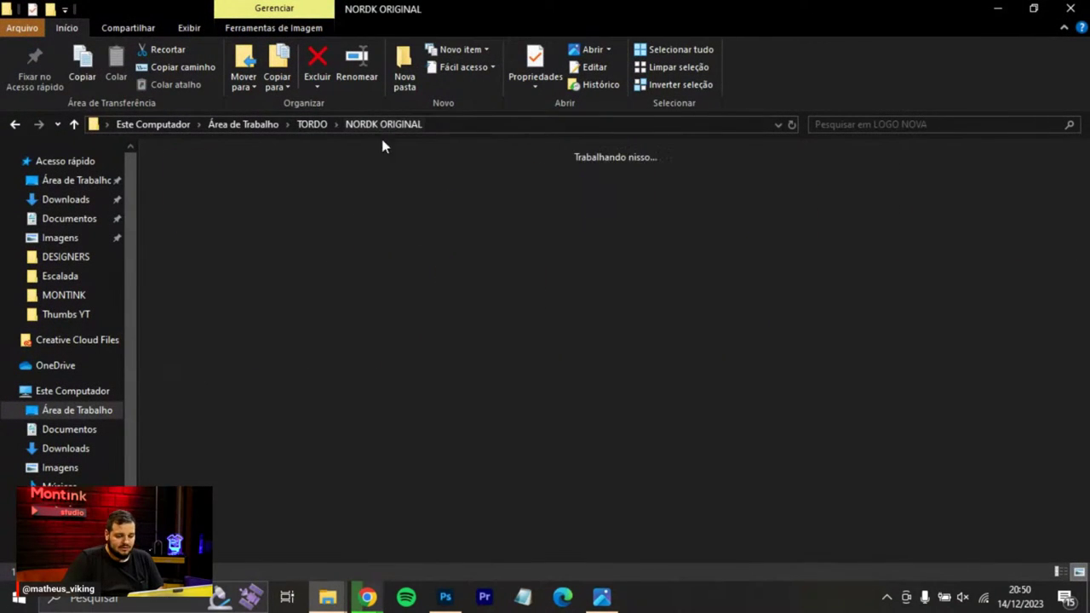
{"action": "double_click", "coordinate": [850, 208]}
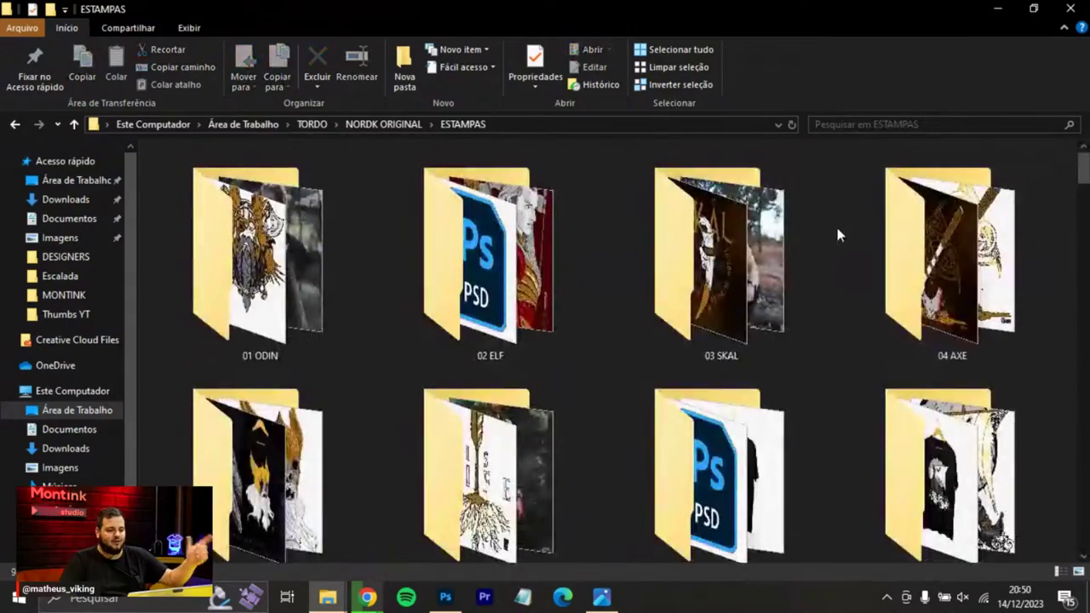
Find the 76 - Shield Wall print folder in ESTAMPAS and open it.
{"action": "scroll", "coordinate": [619, 294], "scroll_direction": "down", "scroll_amount": 5}
{"action": "scroll", "coordinate": [620, 294], "scroll_direction": "down", "scroll_amount": 10}
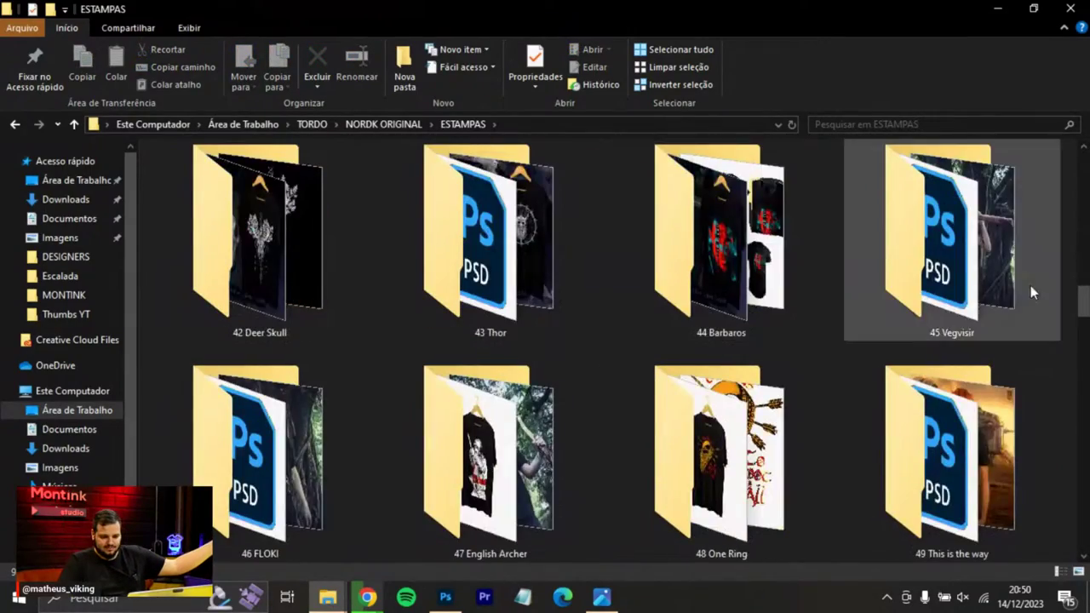
{"action": "scroll", "coordinate": [1085, 339], "scroll_direction": "down", "scroll_amount": 5}
{"action": "scroll", "coordinate": [1085, 338], "scroll_direction": "down", "scroll_amount": 10}
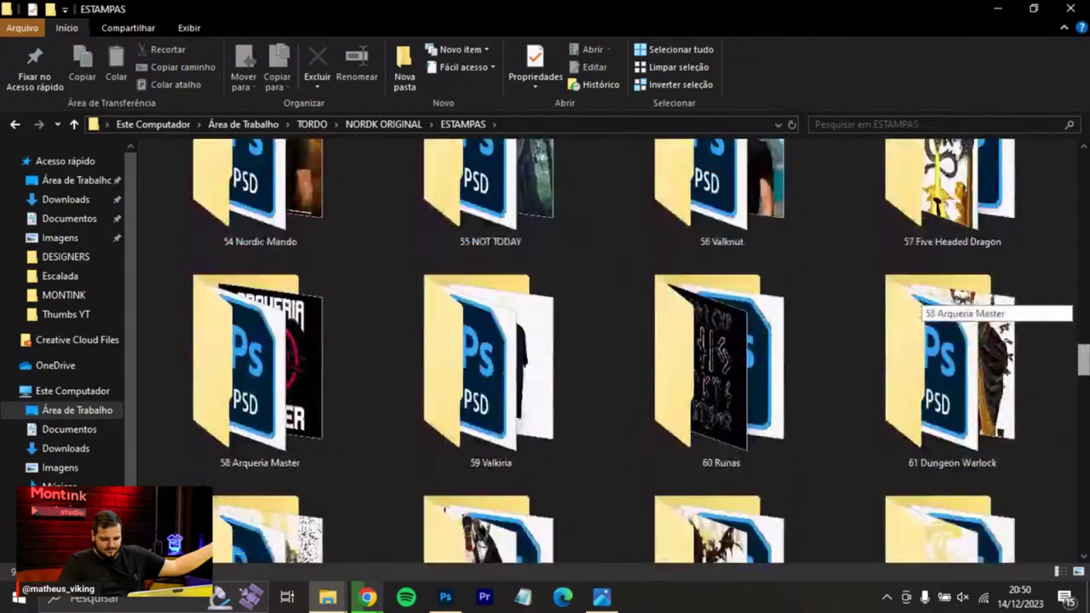
{"action": "scroll", "coordinate": [937, 294], "scroll_direction": "down", "scroll_amount": 3}
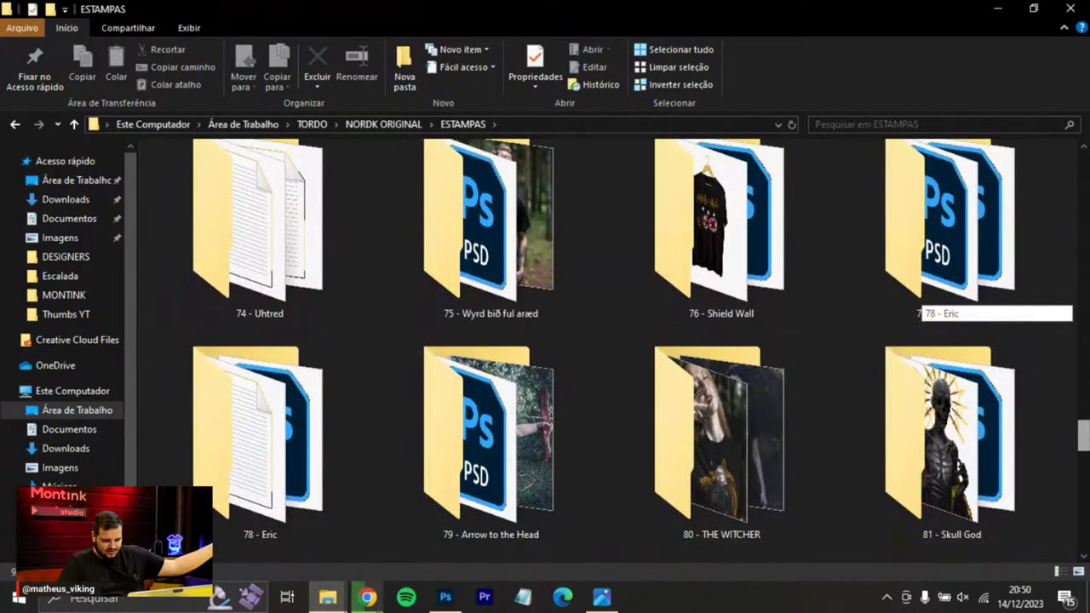
{"action": "double_click", "coordinate": [751, 274]}
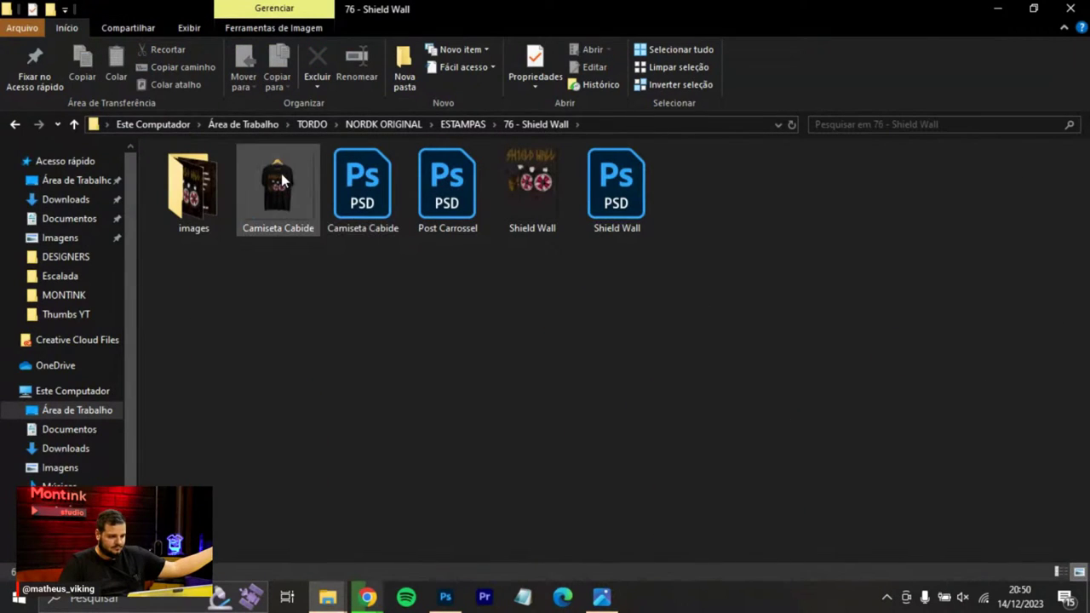
Open the Shield Wall images folder, view Post-Carrossel_02 in a maximized viewer, and close the image.
{"action": "double_click", "coordinate": [209, 191]}
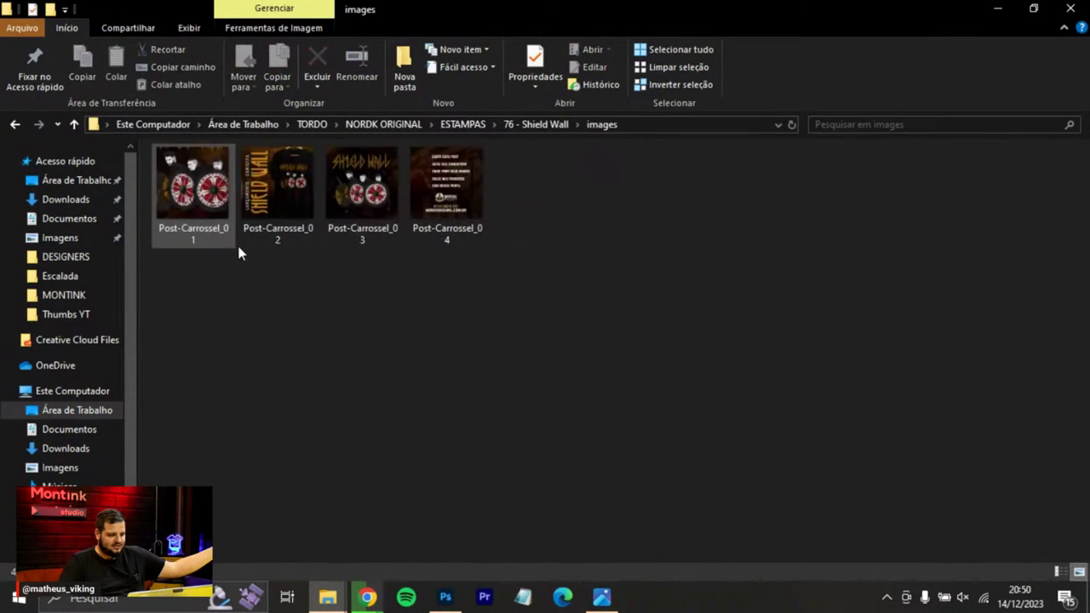
{"action": "left_click", "coordinate": [291, 188]}
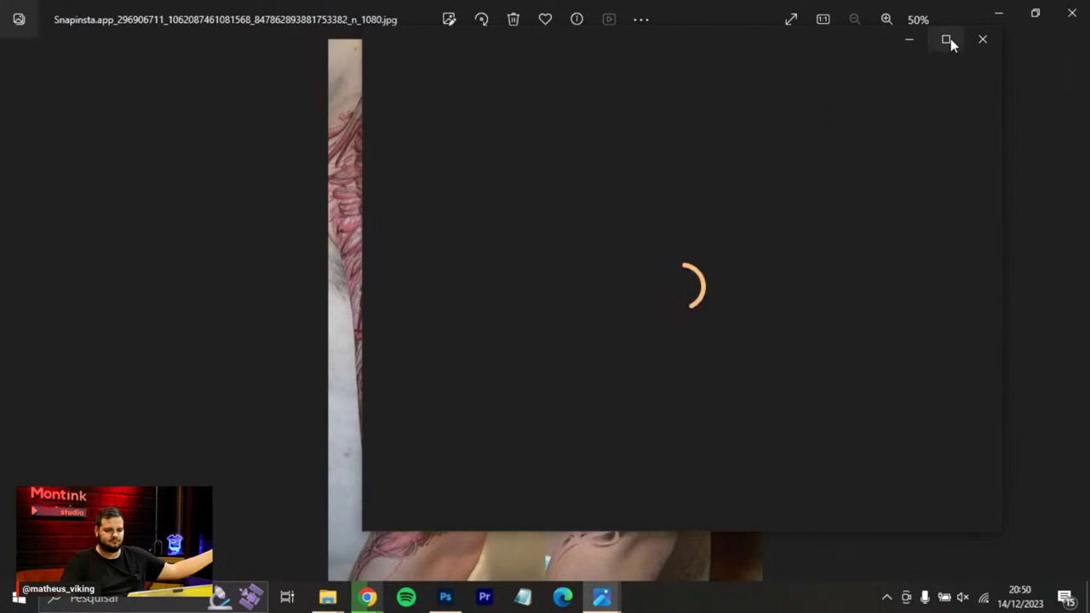
{"action": "left_click", "coordinate": [947, 39]}
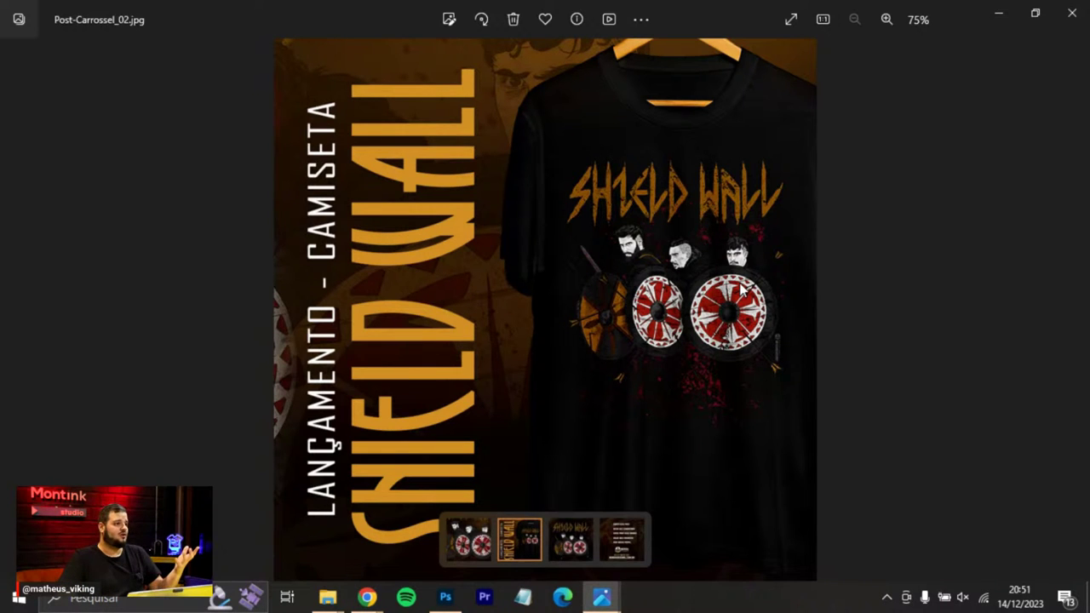
{"action": "left_click", "coordinate": [1071, 13]}
Switch to Chrome's planning spreadsheet and mark the 23/12/2023 Conteúdo / Produto row as OK in cell D6.
{"action": "key", "text": "alt+Tab"}
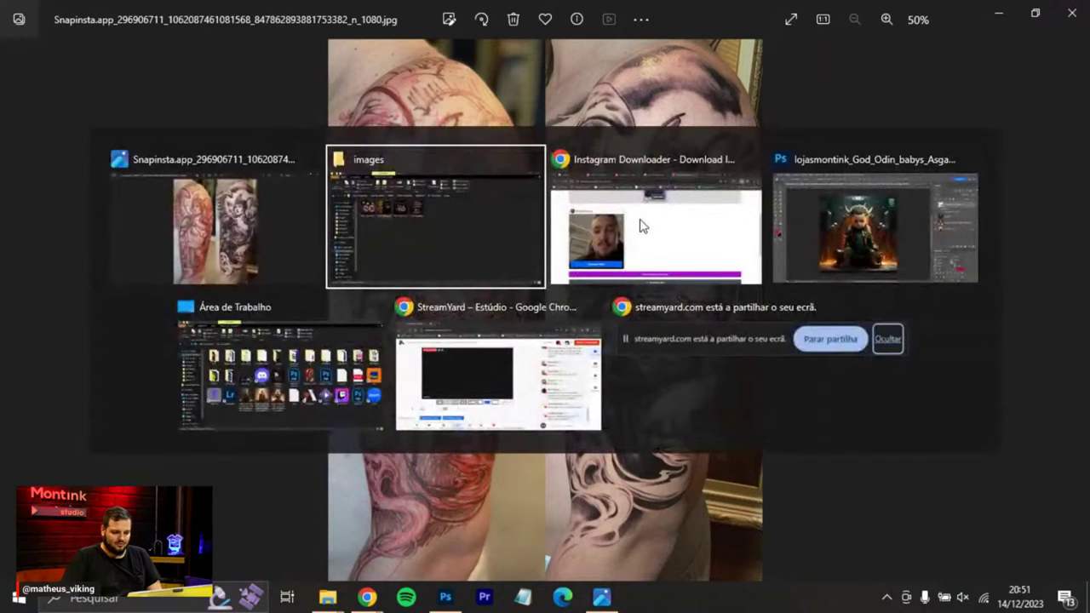
{"action": "left_click", "coordinate": [641, 226]}
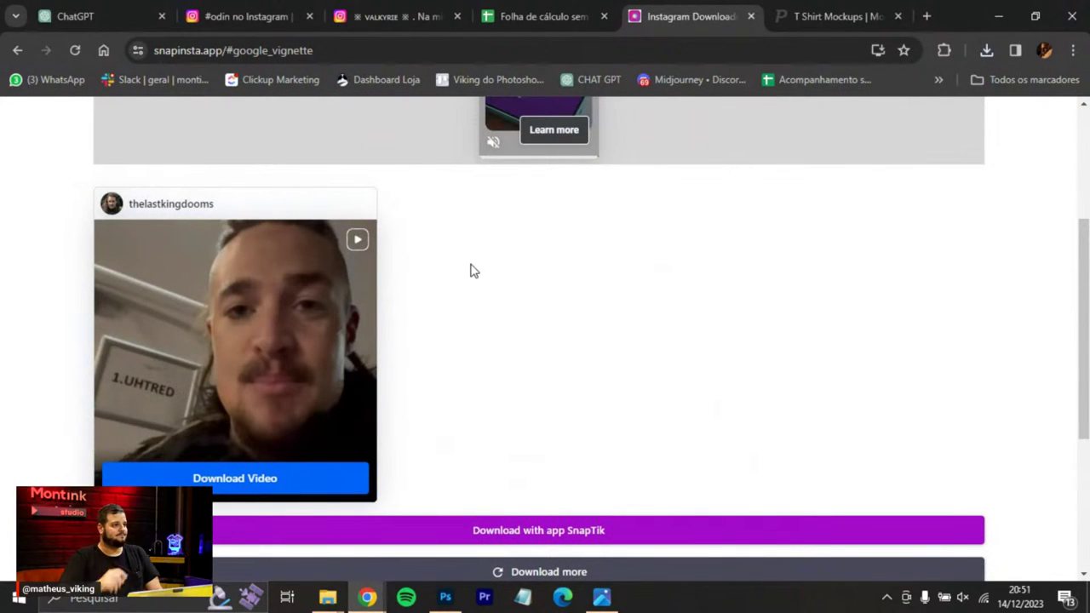
{"action": "left_click", "coordinate": [122, 19]}
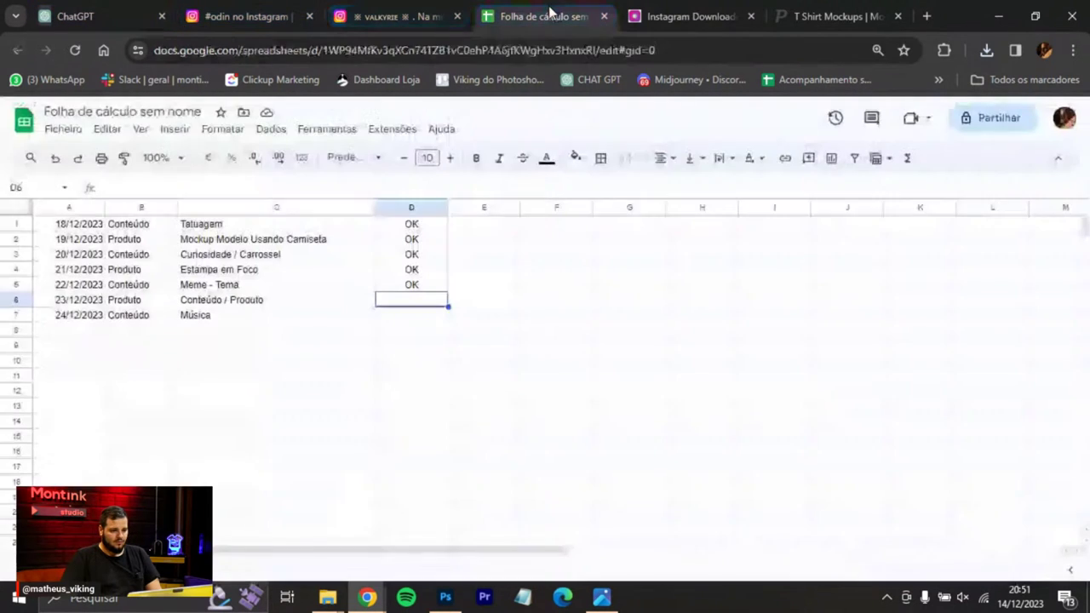
{"action": "left_click", "coordinate": [536, 16]}
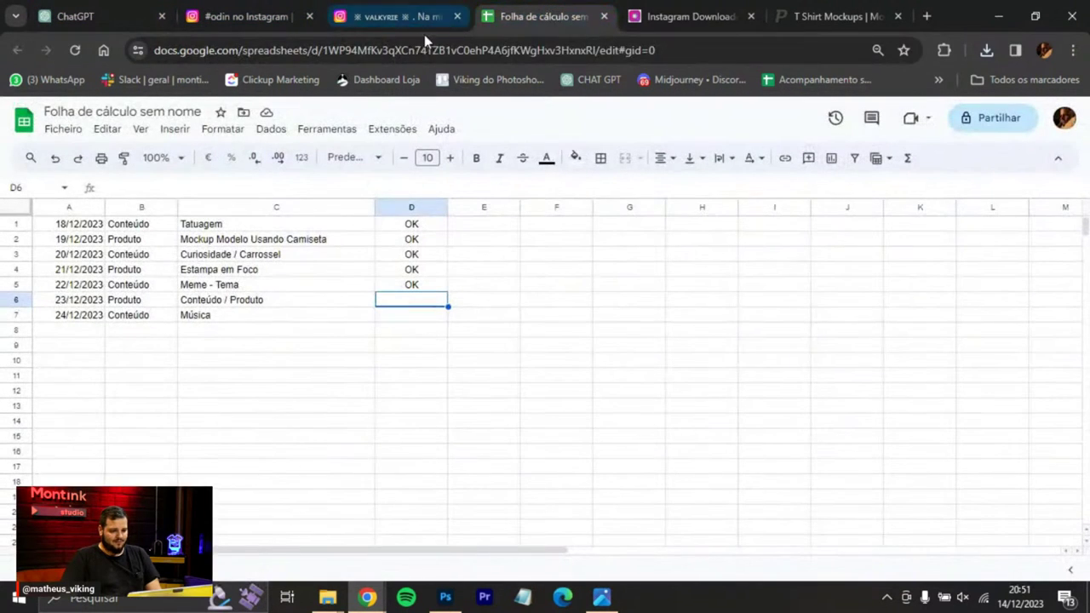
{"action": "double_click", "coordinate": [401, 300]}
{"action": "type", "text": "OK"}
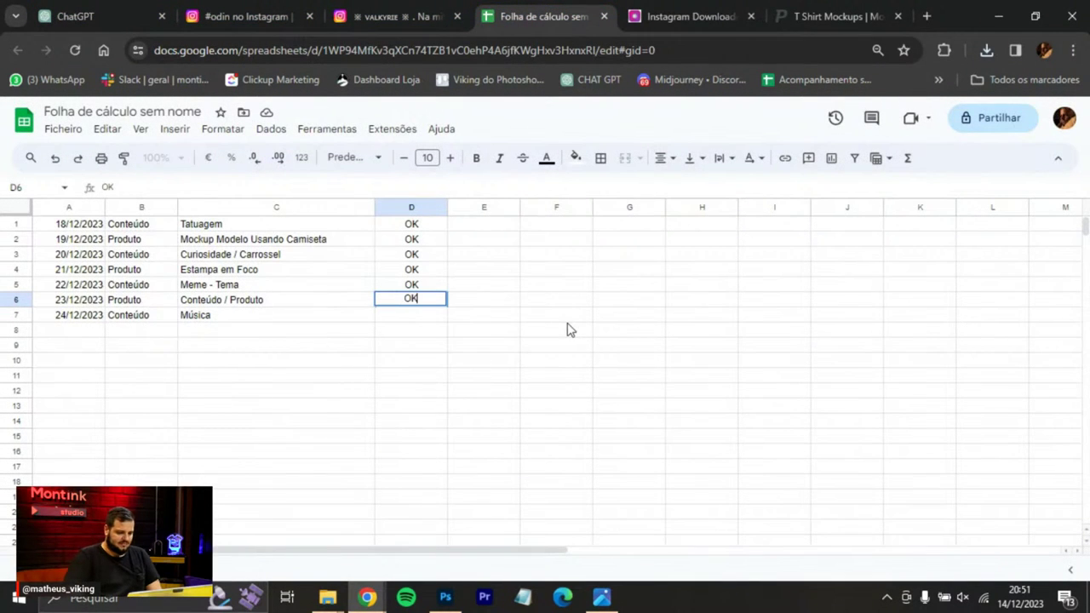
{"action": "left_click", "coordinate": [396, 313]}
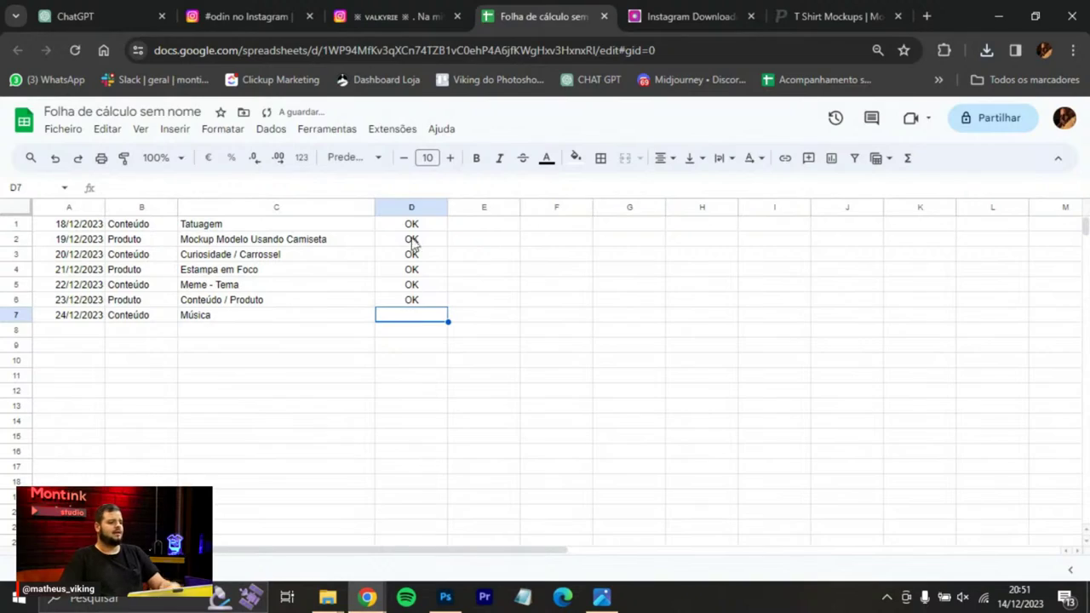
Close the open post on Instagram, search for #norsesong, and open that hashtag's page.
{"action": "left_click", "coordinate": [262, 8]}
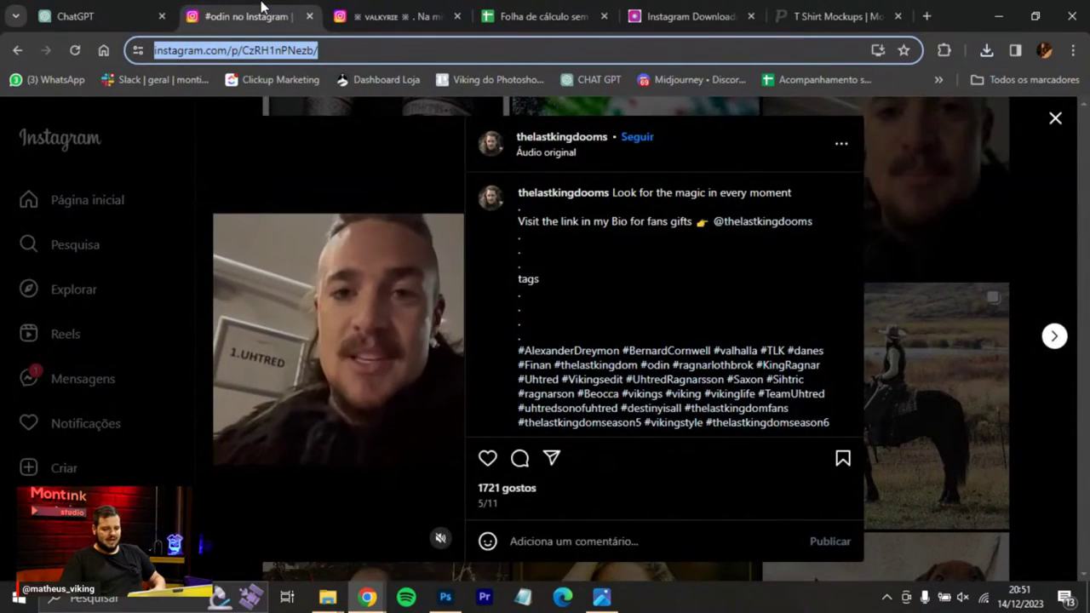
{"action": "left_click", "coordinate": [1055, 118]}
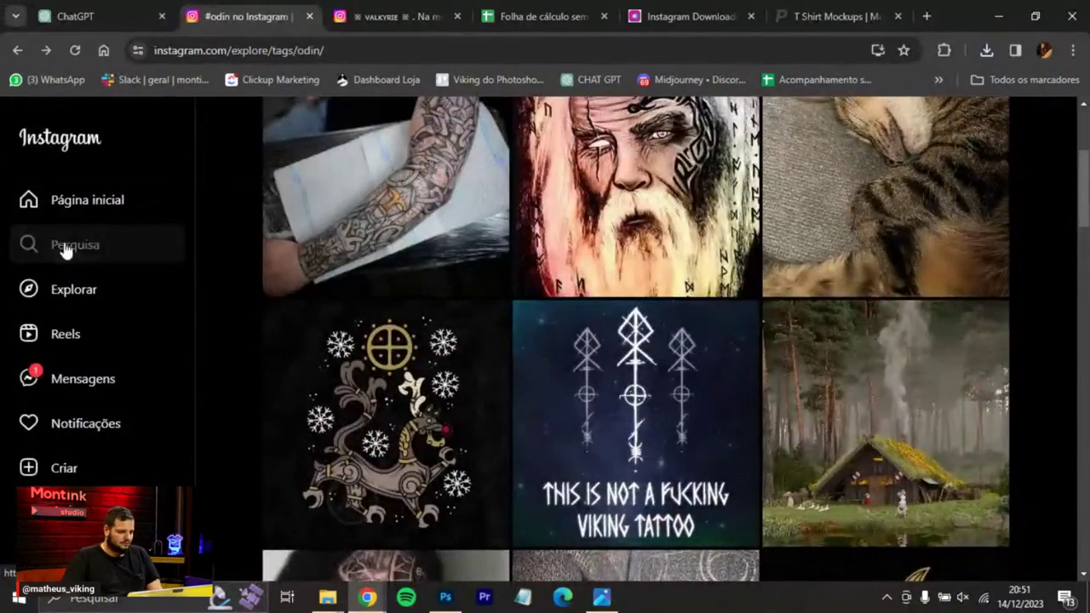
{"action": "left_click", "coordinate": [60, 244]}
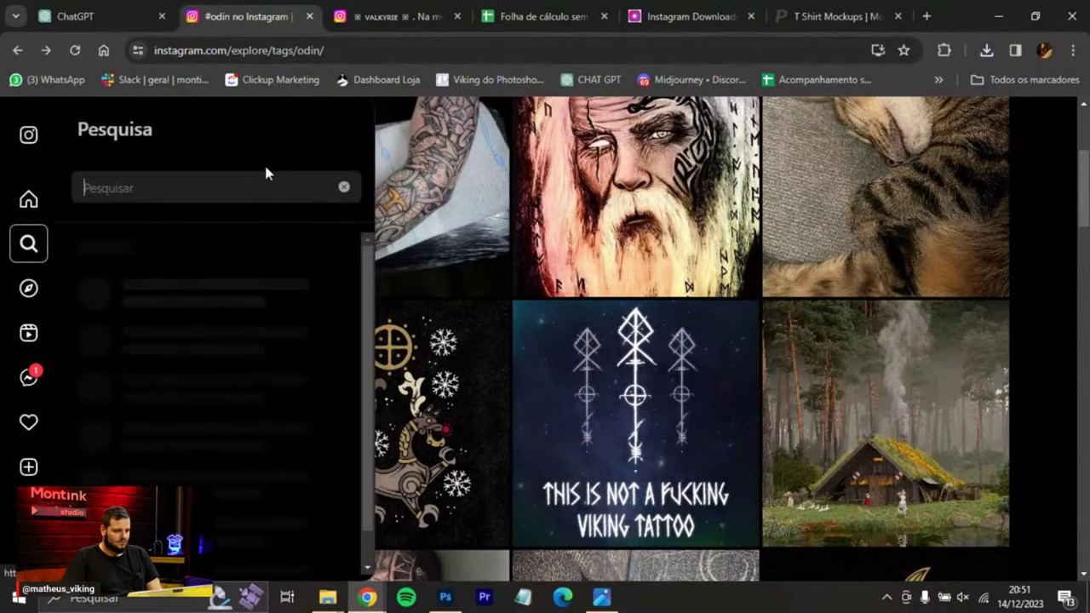
{"action": "type", "text": "#"}
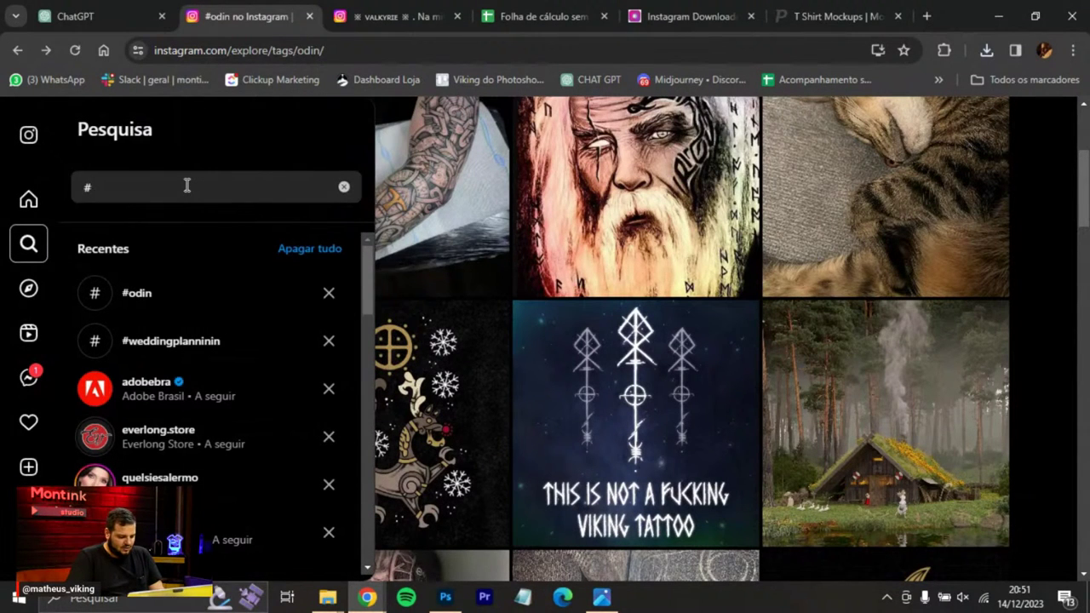
{"action": "type", "text": "norsesong"}
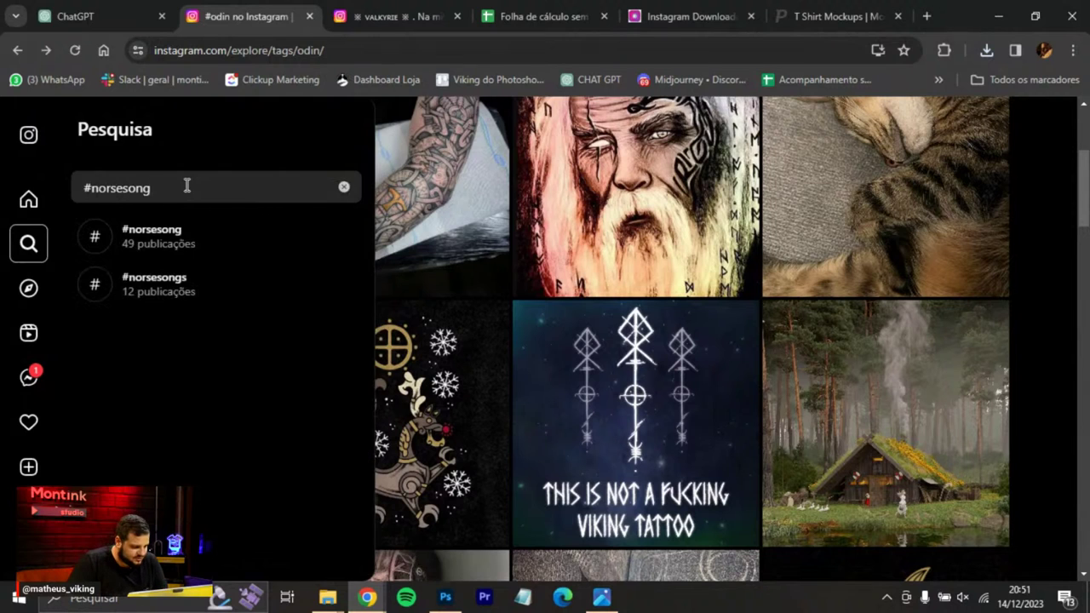
{"action": "left_click", "coordinate": [315, 246]}
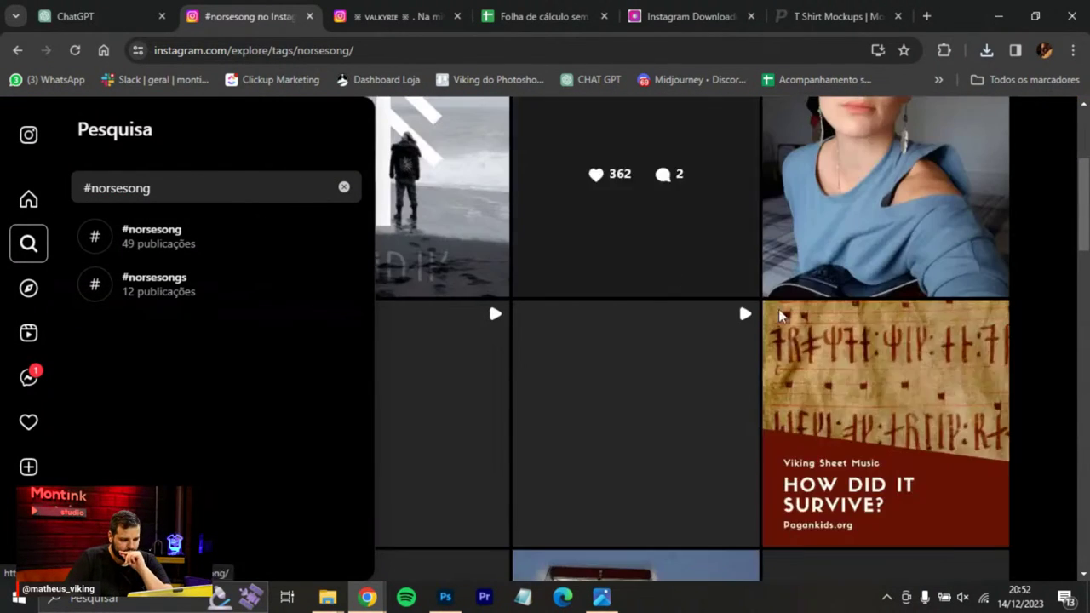
Browse the #norsesong posts, open the video of the Yggdrasil ballad played by a tree, and unmute it.
{"action": "left_click", "coordinate": [1060, 251]}
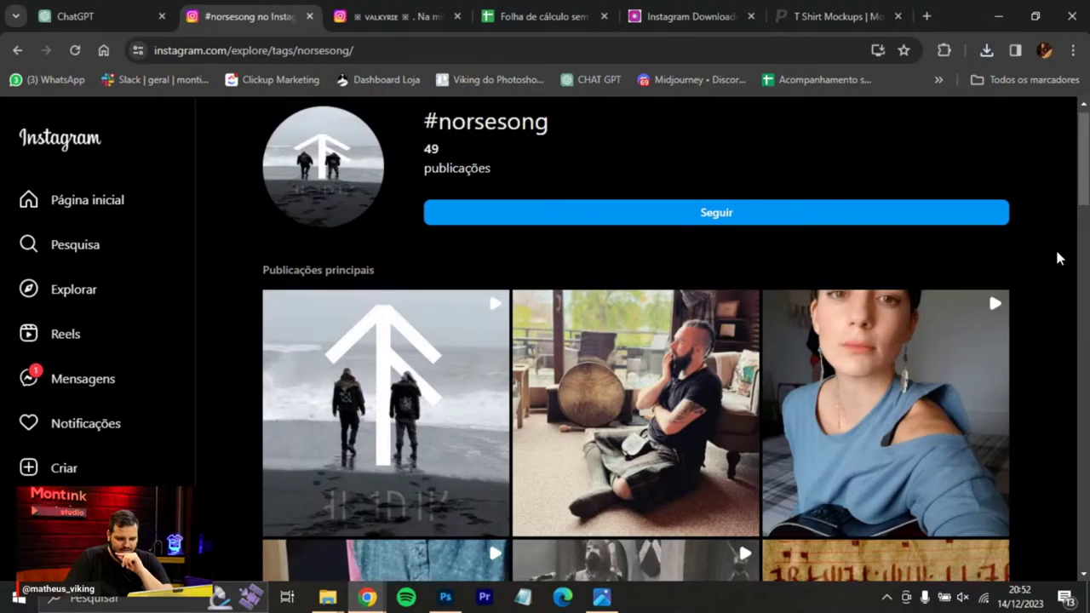
{"action": "scroll", "coordinate": [1060, 258], "scroll_direction": "down", "scroll_amount": 1}
{"action": "scroll", "coordinate": [431, 297], "scroll_direction": "down", "scroll_amount": 4}
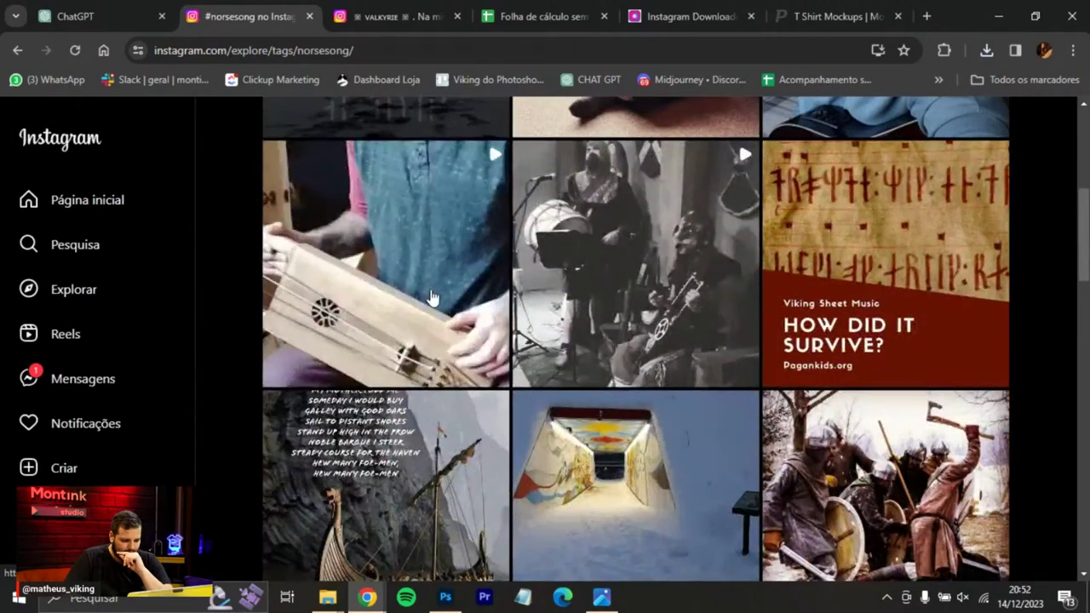
{"action": "scroll", "coordinate": [696, 245], "scroll_direction": "down", "scroll_amount": 5}
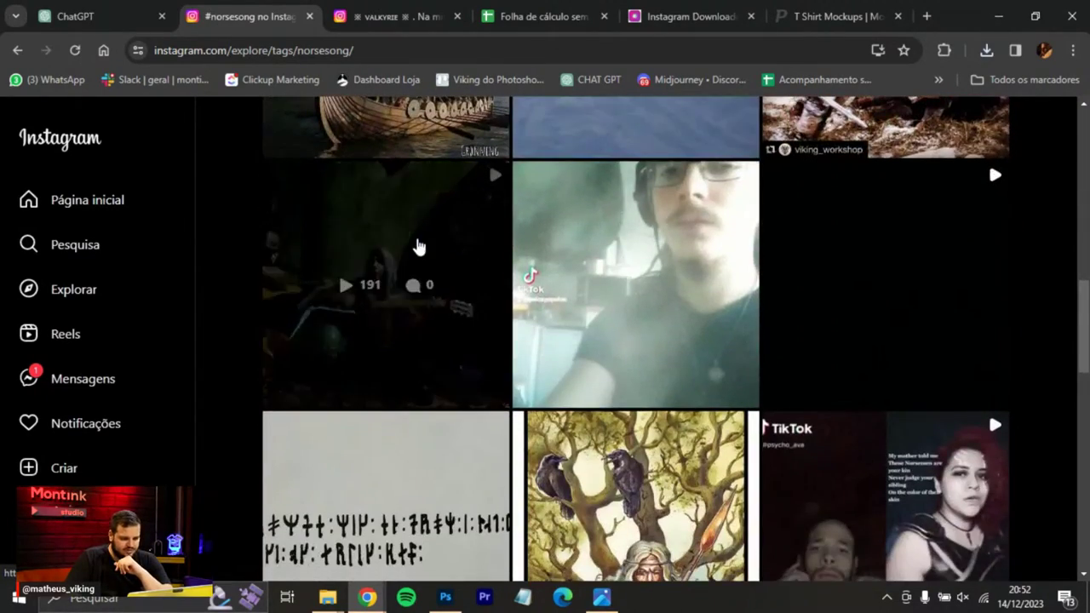
{"action": "left_click", "coordinate": [417, 247]}
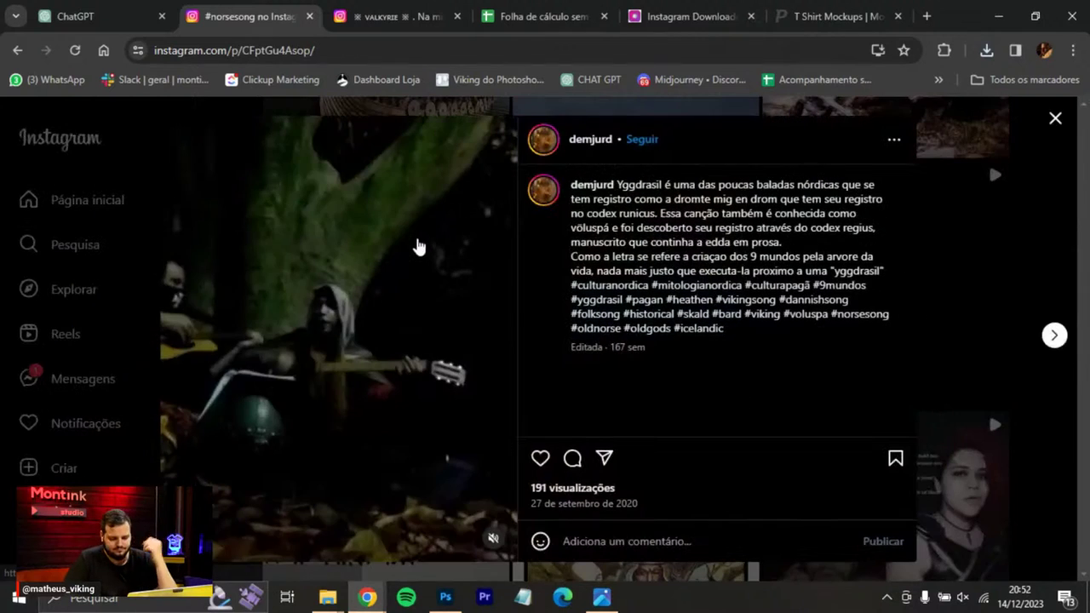
{"action": "left_click", "coordinate": [488, 542]}
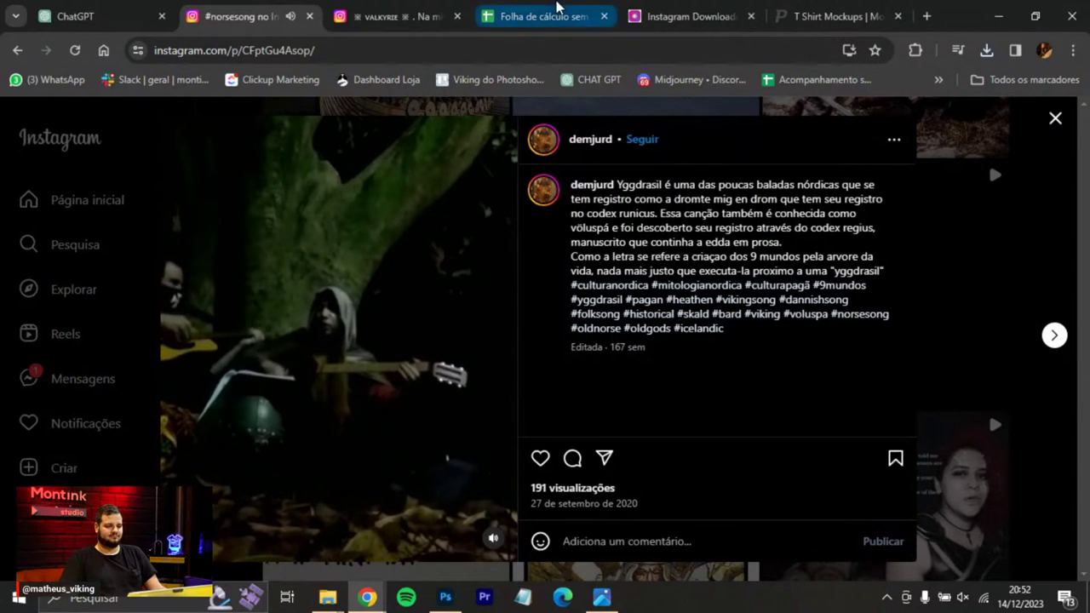
Return to the planning spreadsheet and mark the 24/12/2023 Música row as OK in cell D7.
{"action": "mouse_move", "coordinate": [555, 13]}
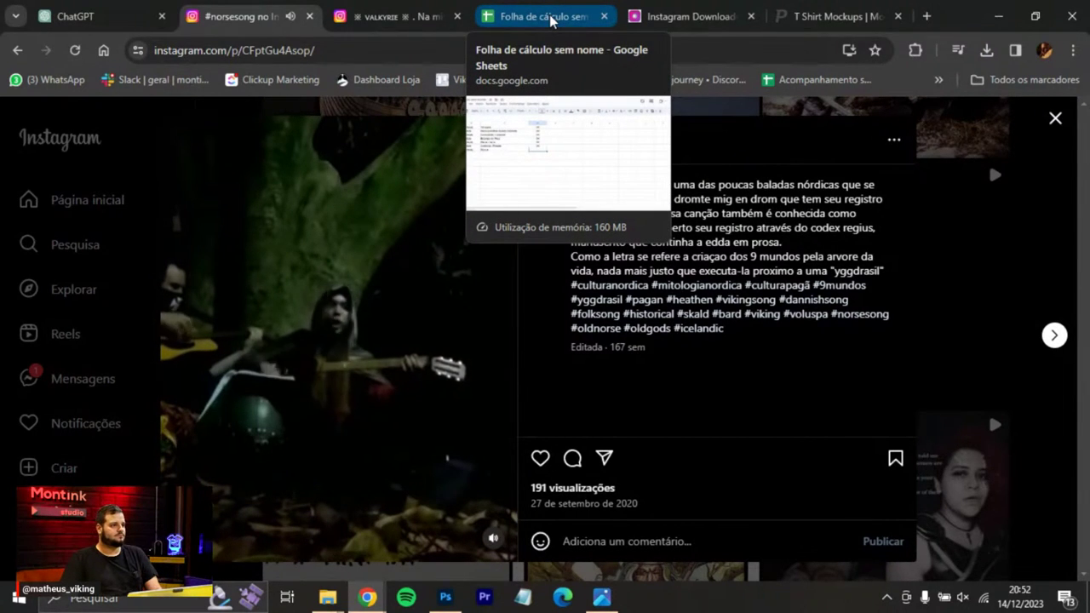
{"action": "left_click", "coordinate": [550, 19]}
{"action": "double_click", "coordinate": [399, 313]}
{"action": "type", "text": "OK"}
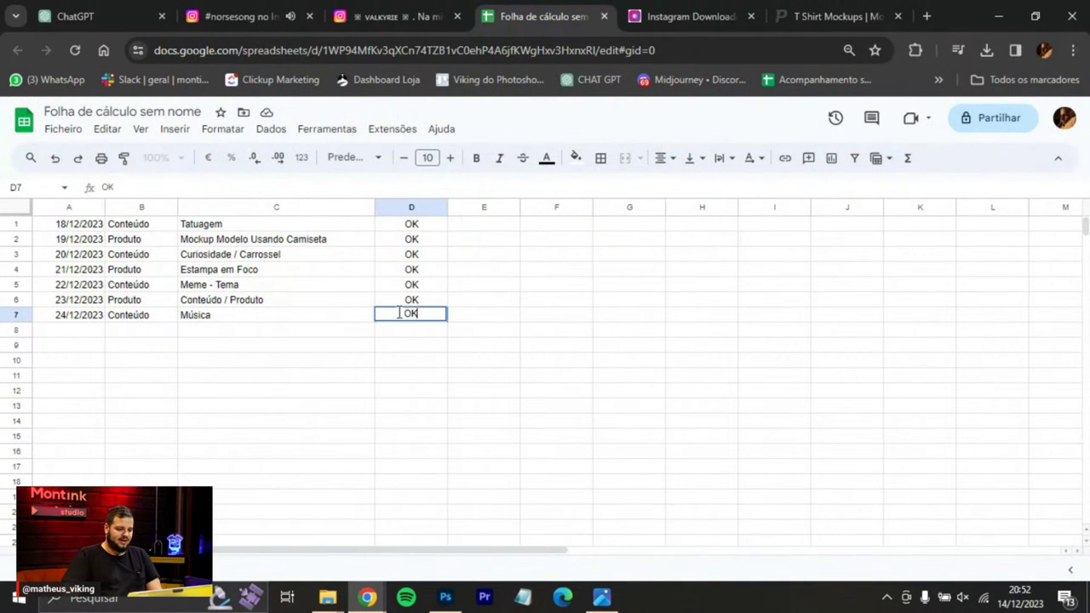
{"action": "left_click", "coordinate": [474, 317]}
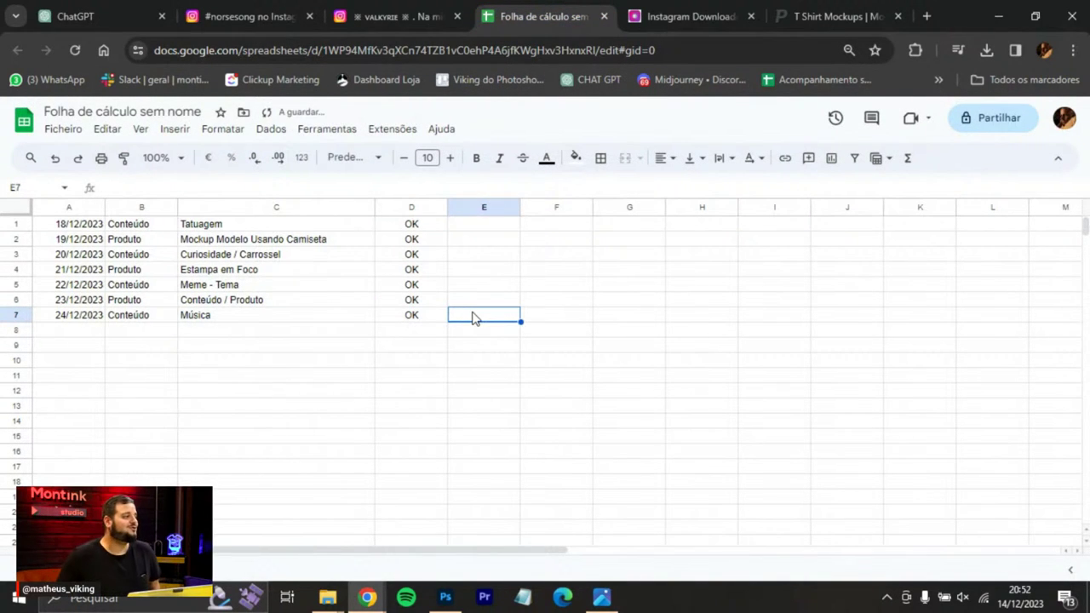